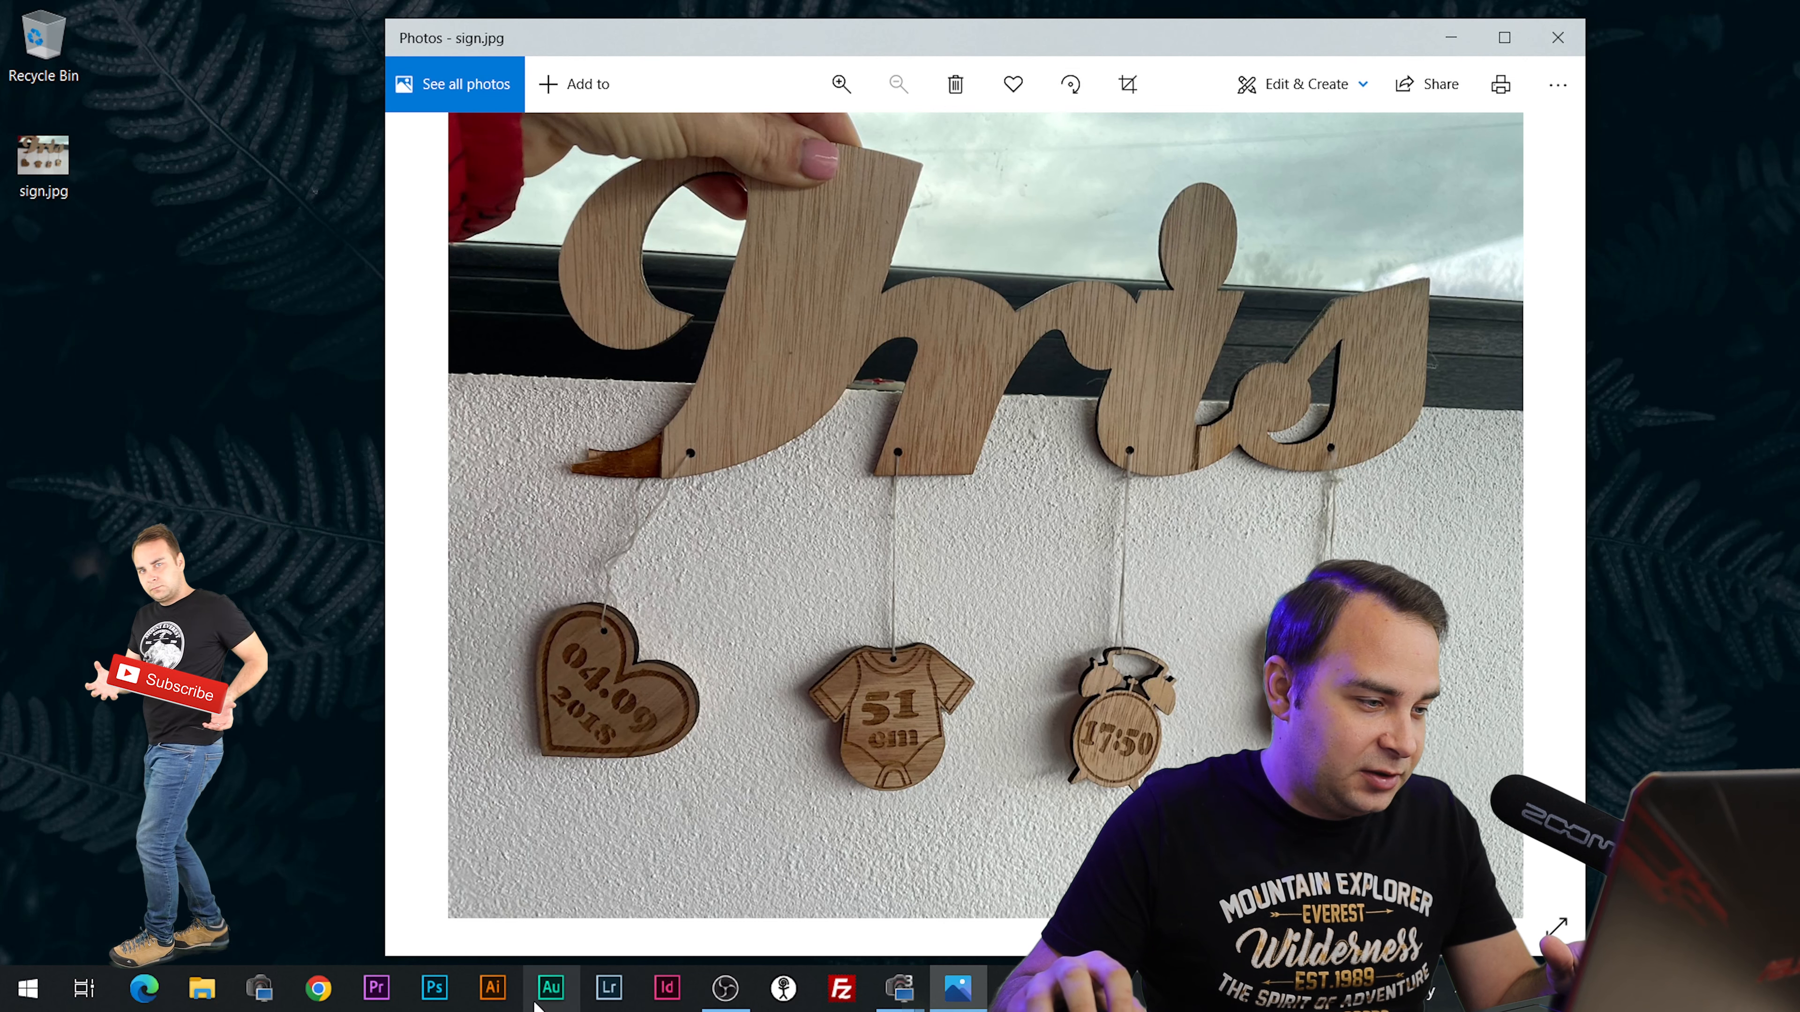
Launch Illustrator and create a new document from the recent Custom 300 x 200 mm preset.
left_click(494, 990)
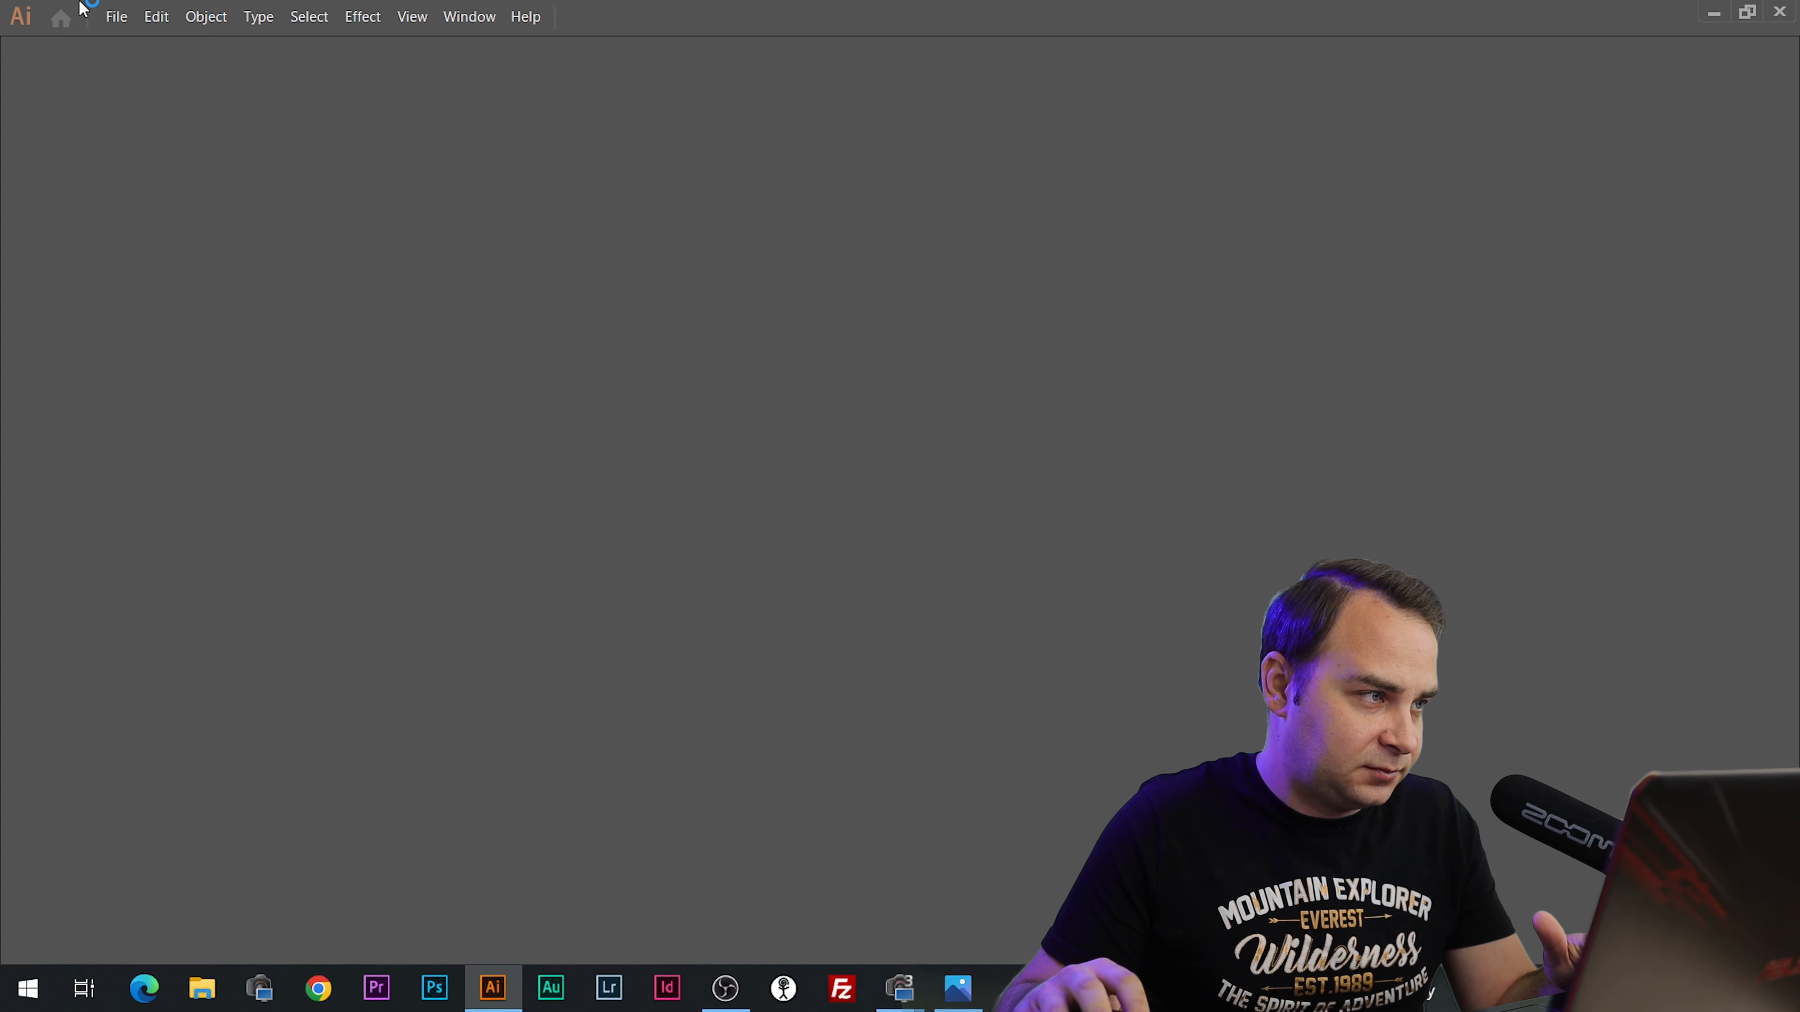
left_click(116, 16)
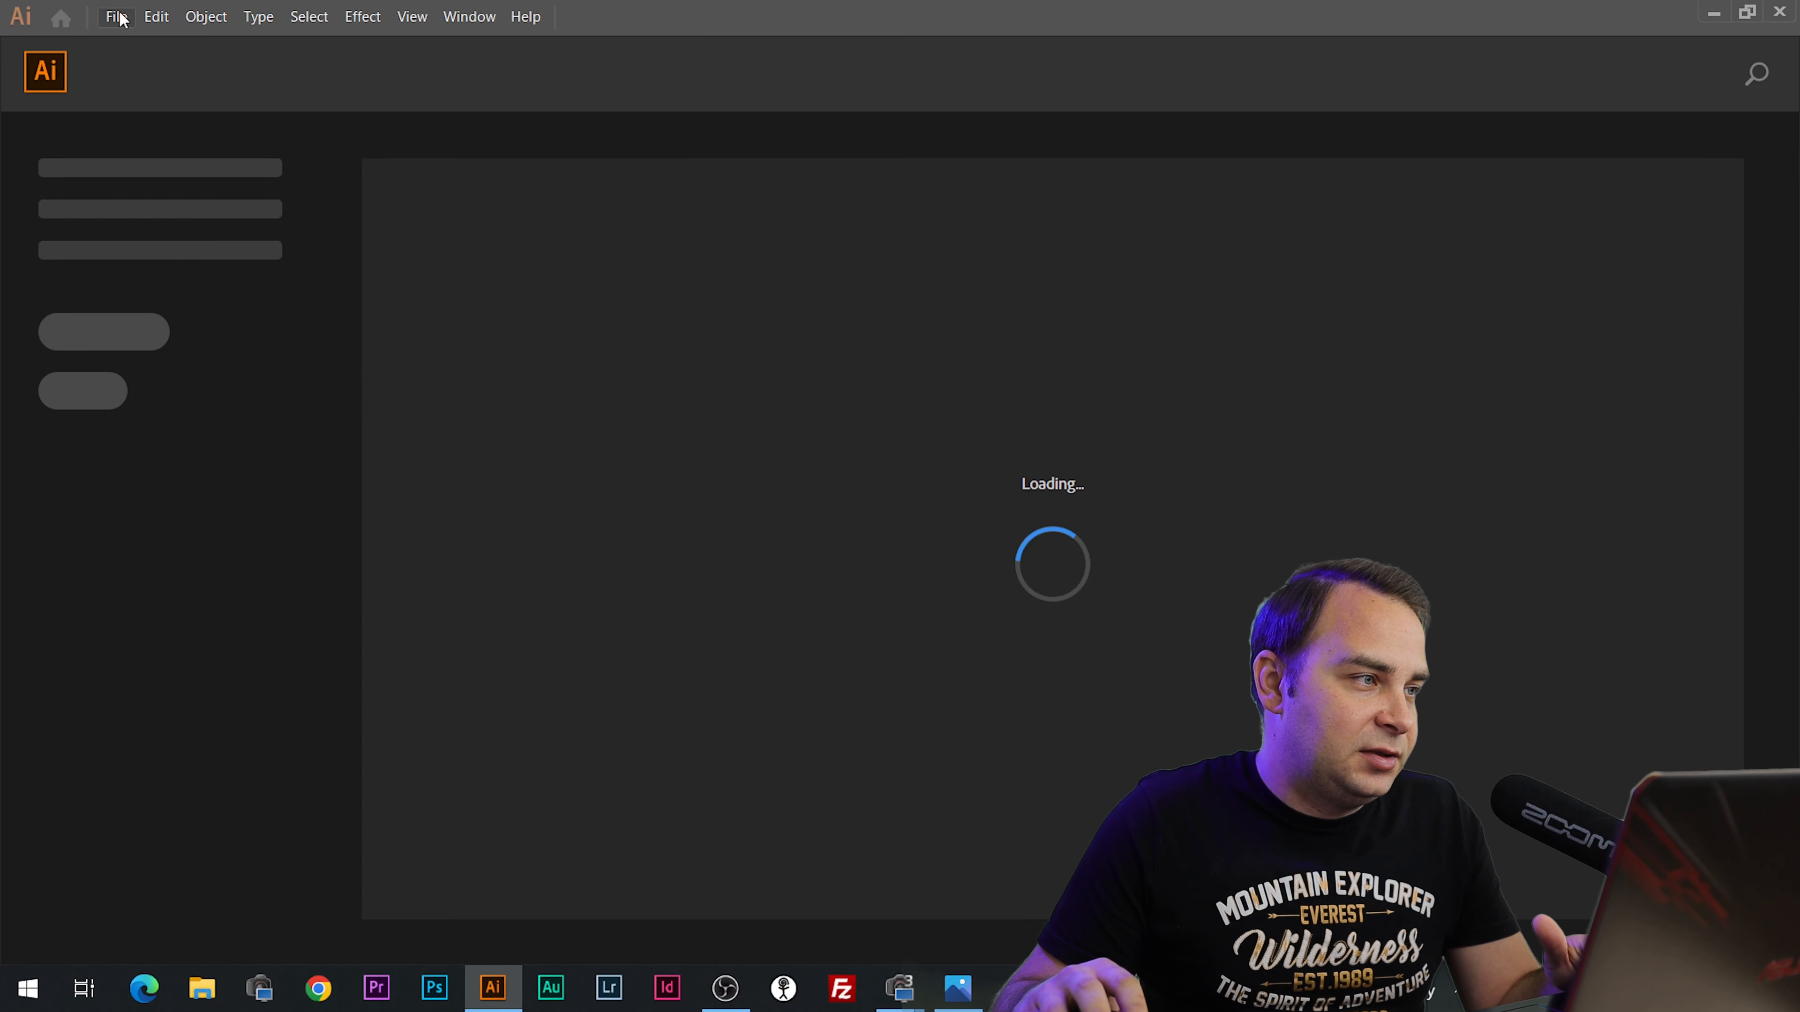
left_click(116, 16)
left_click(128, 44)
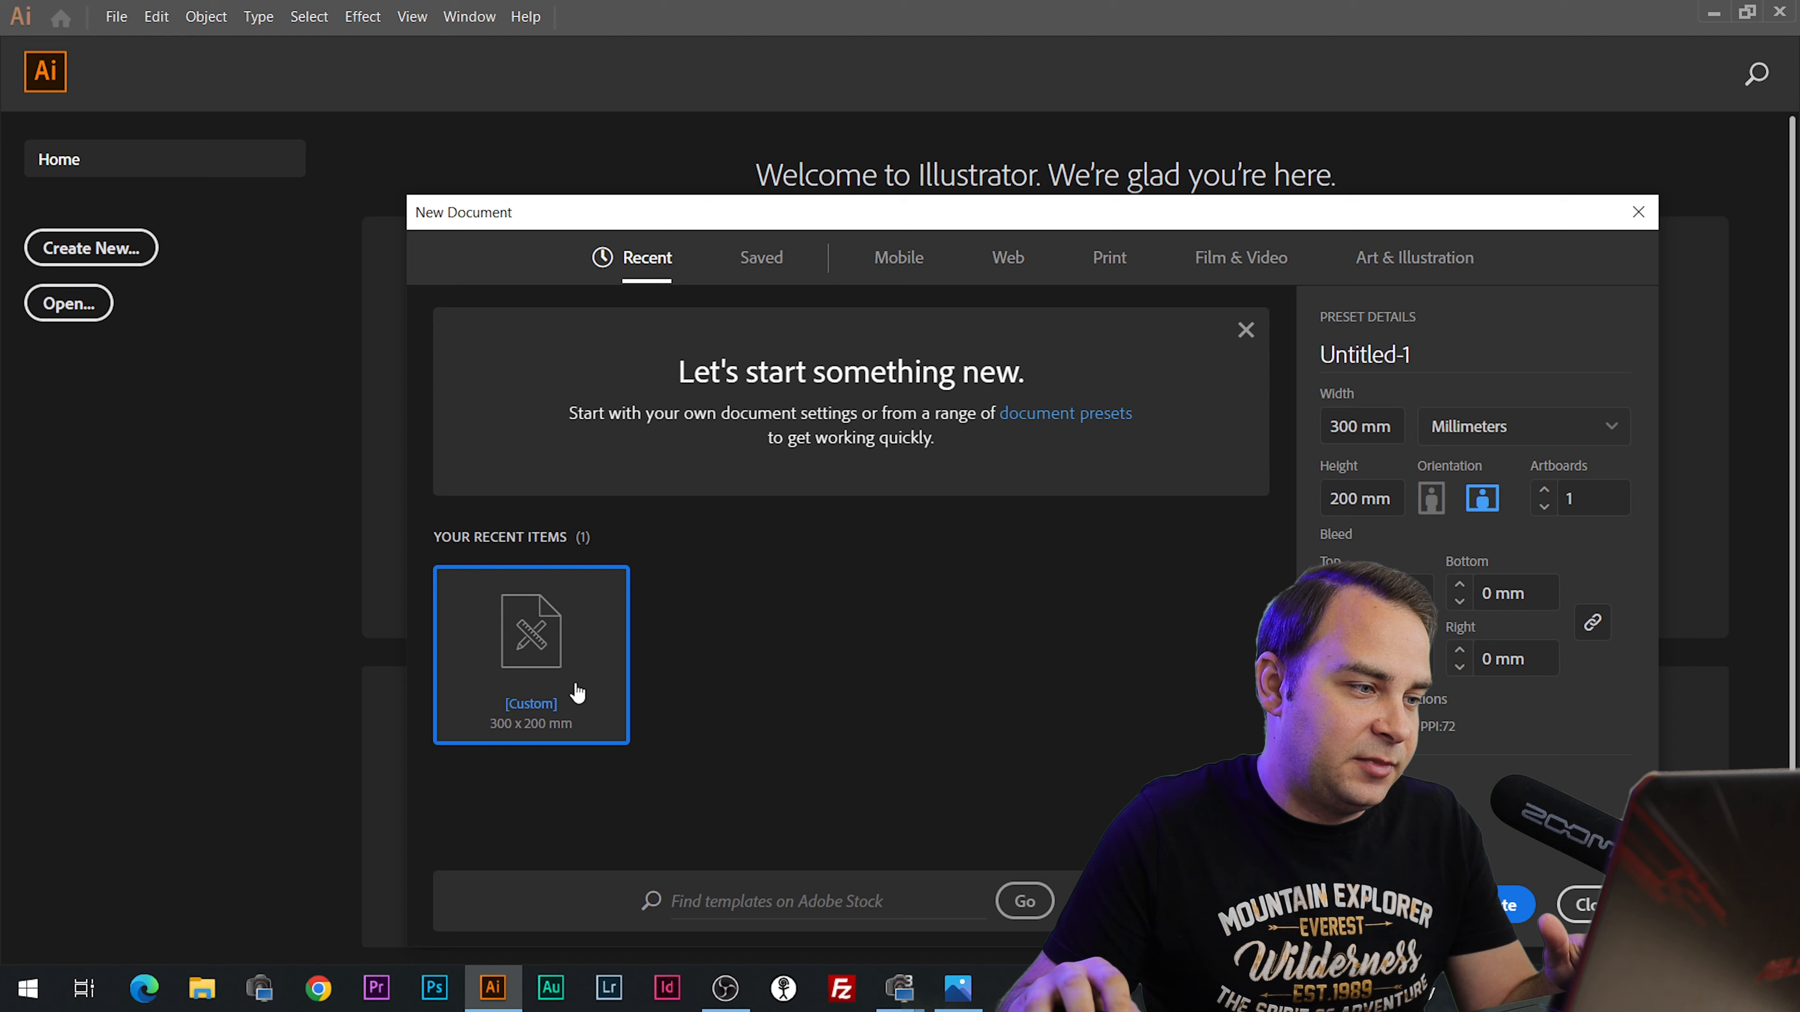
double_click(554, 651)
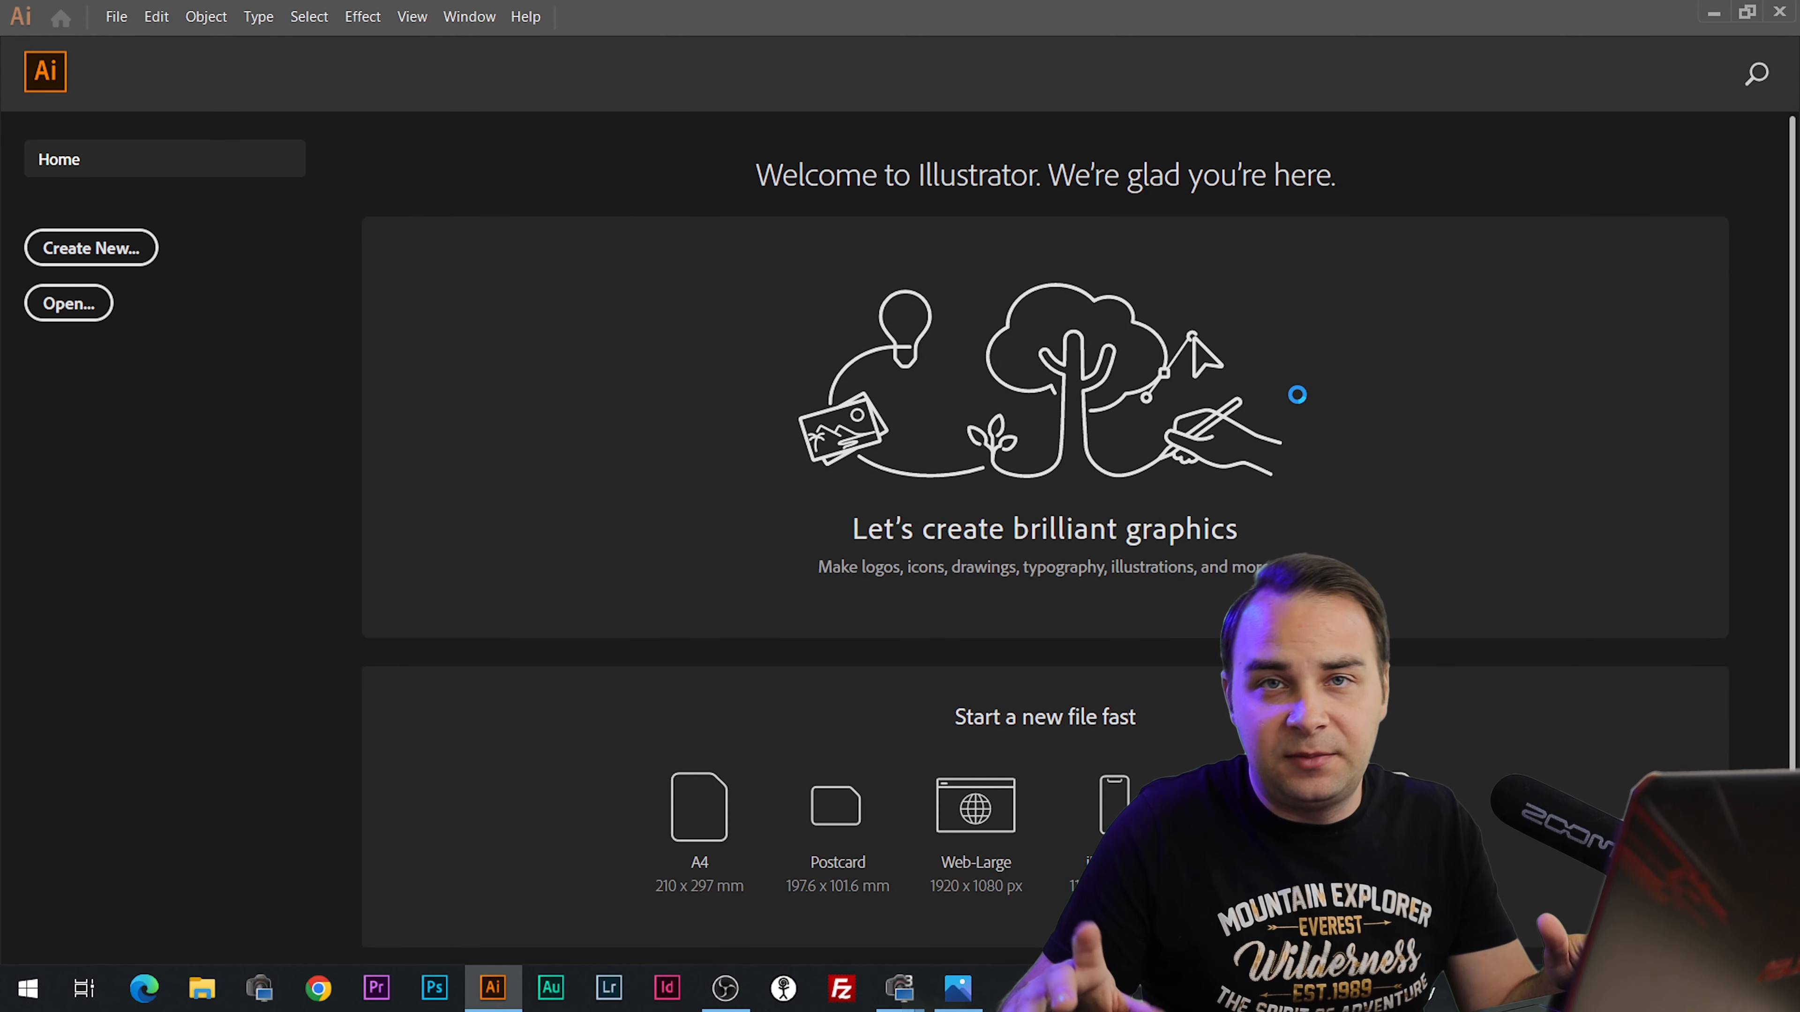
Bring up the sign.jpg photo and examine the wooden name sign as the design reference.
key("alt+Tab")
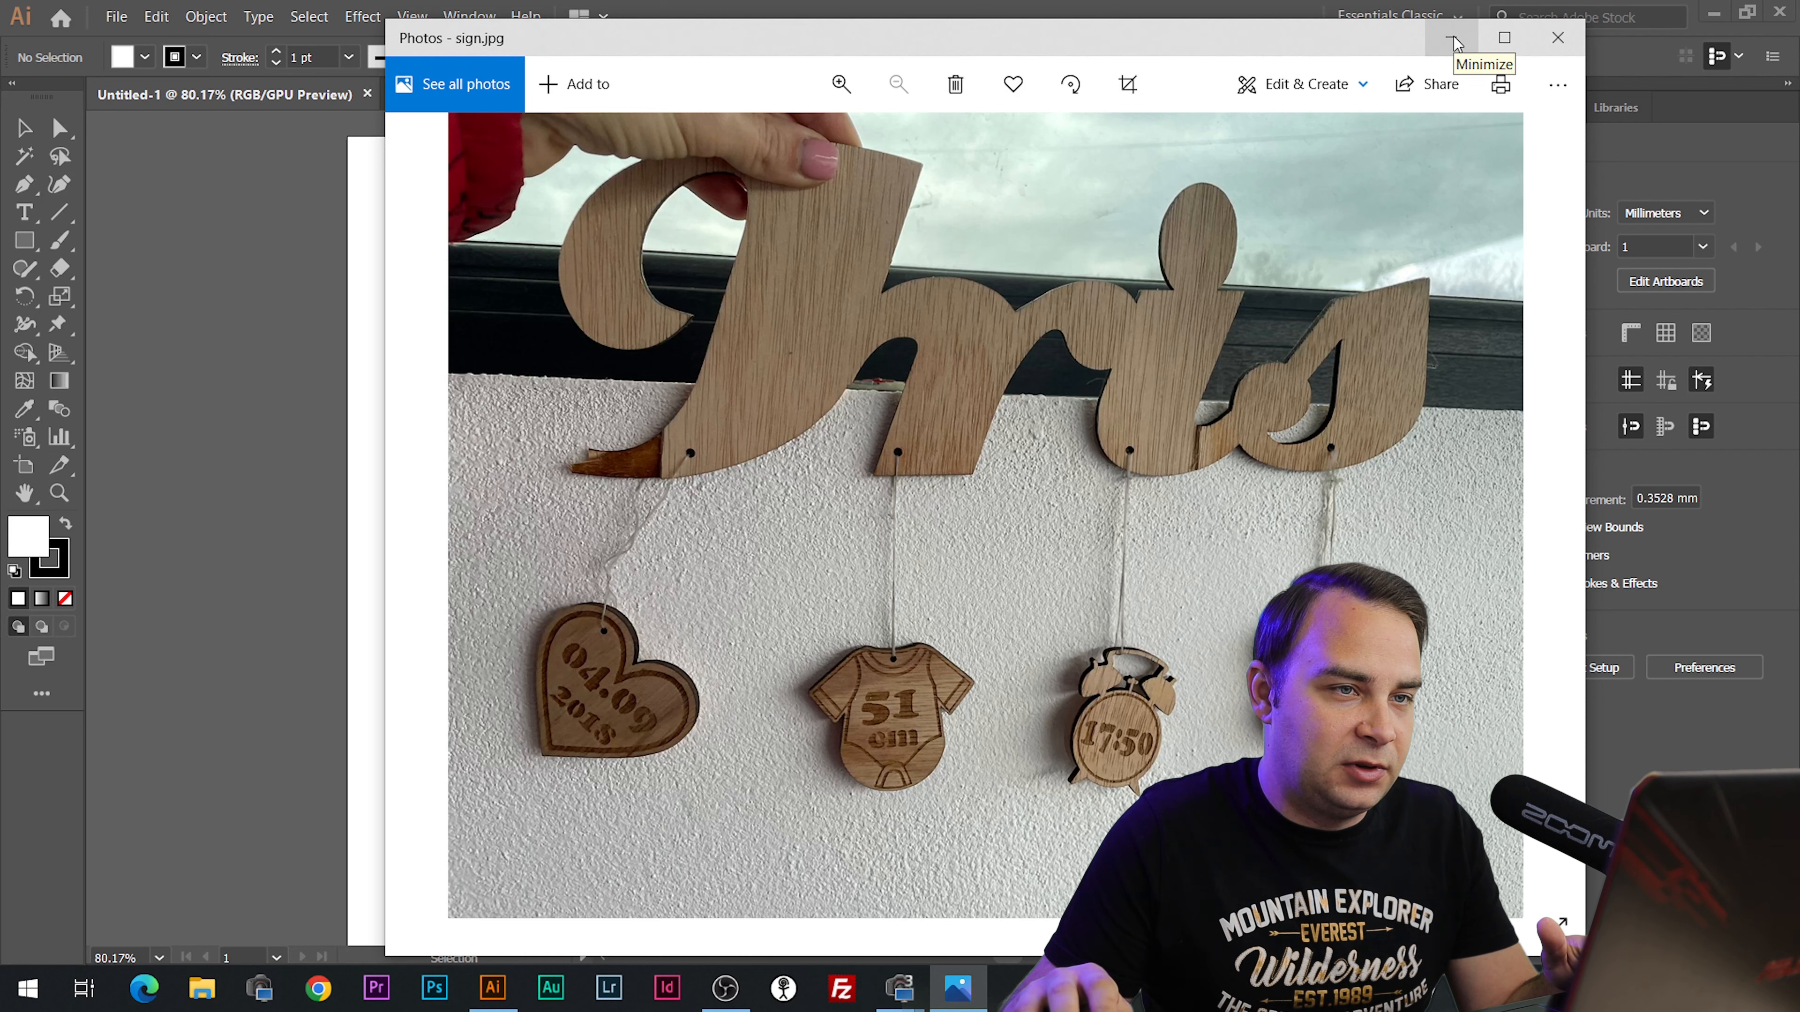
left_click(1453, 42)
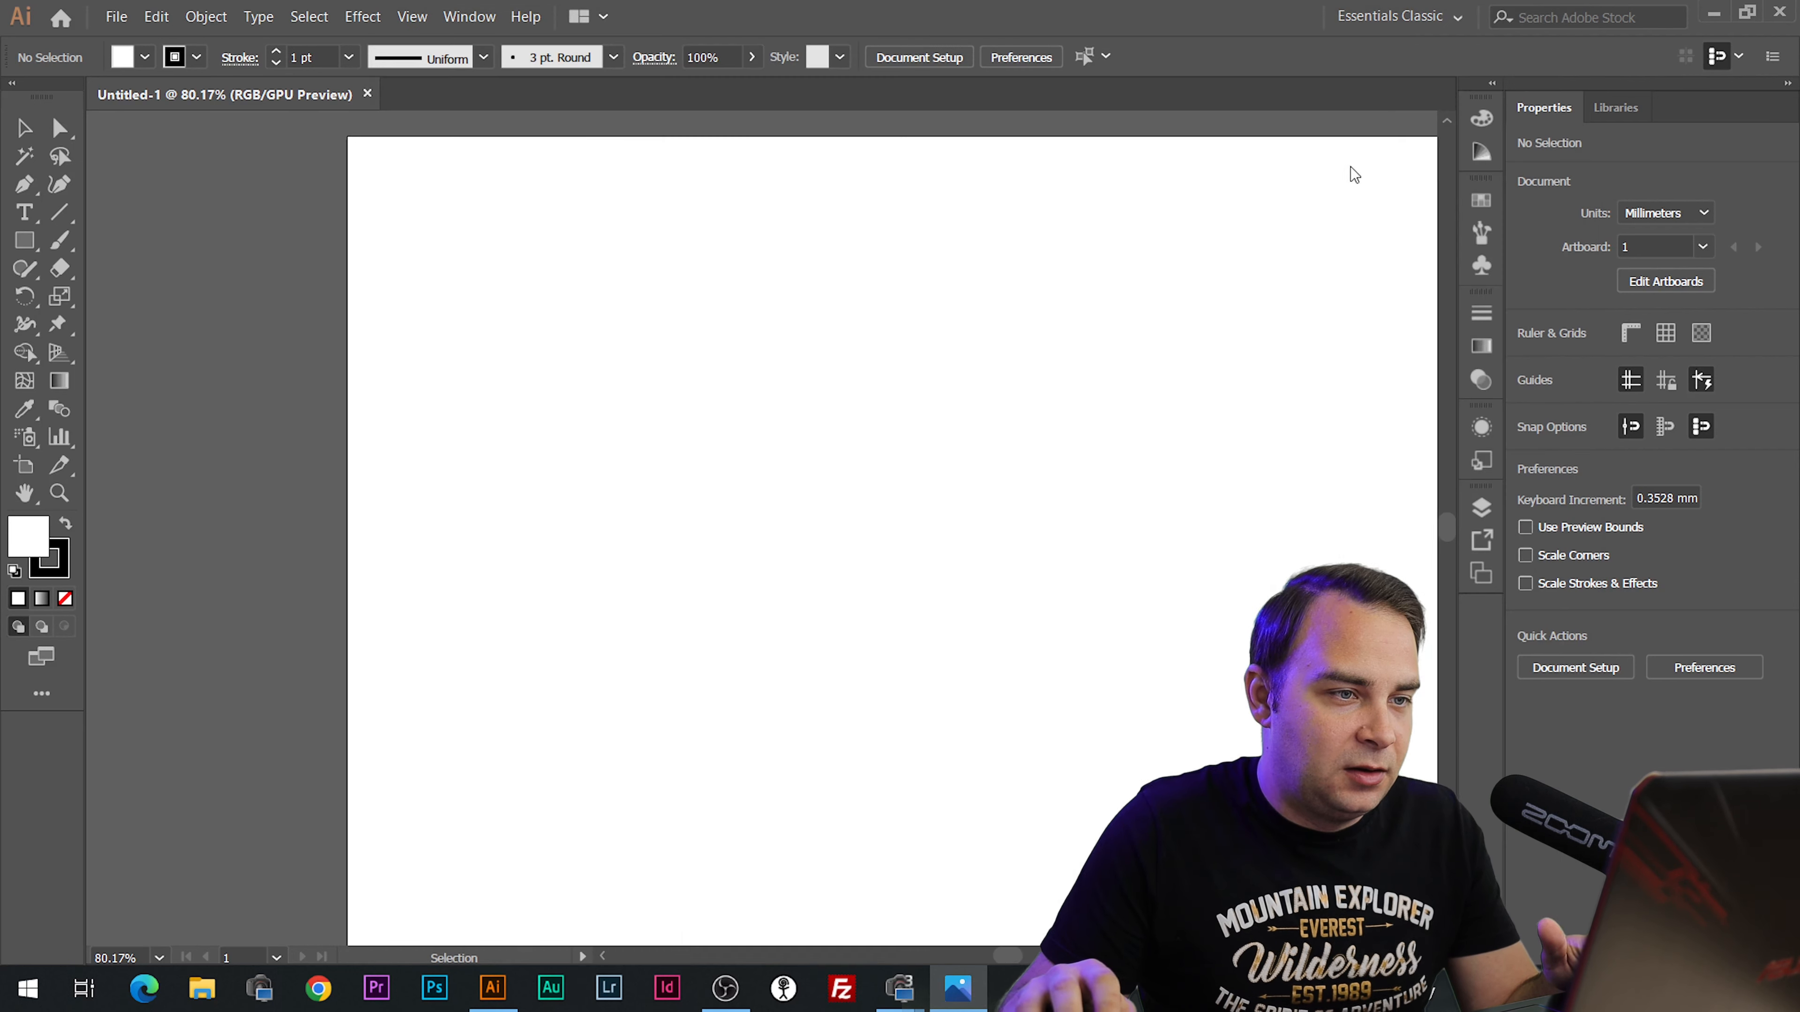
left_click(961, 999)
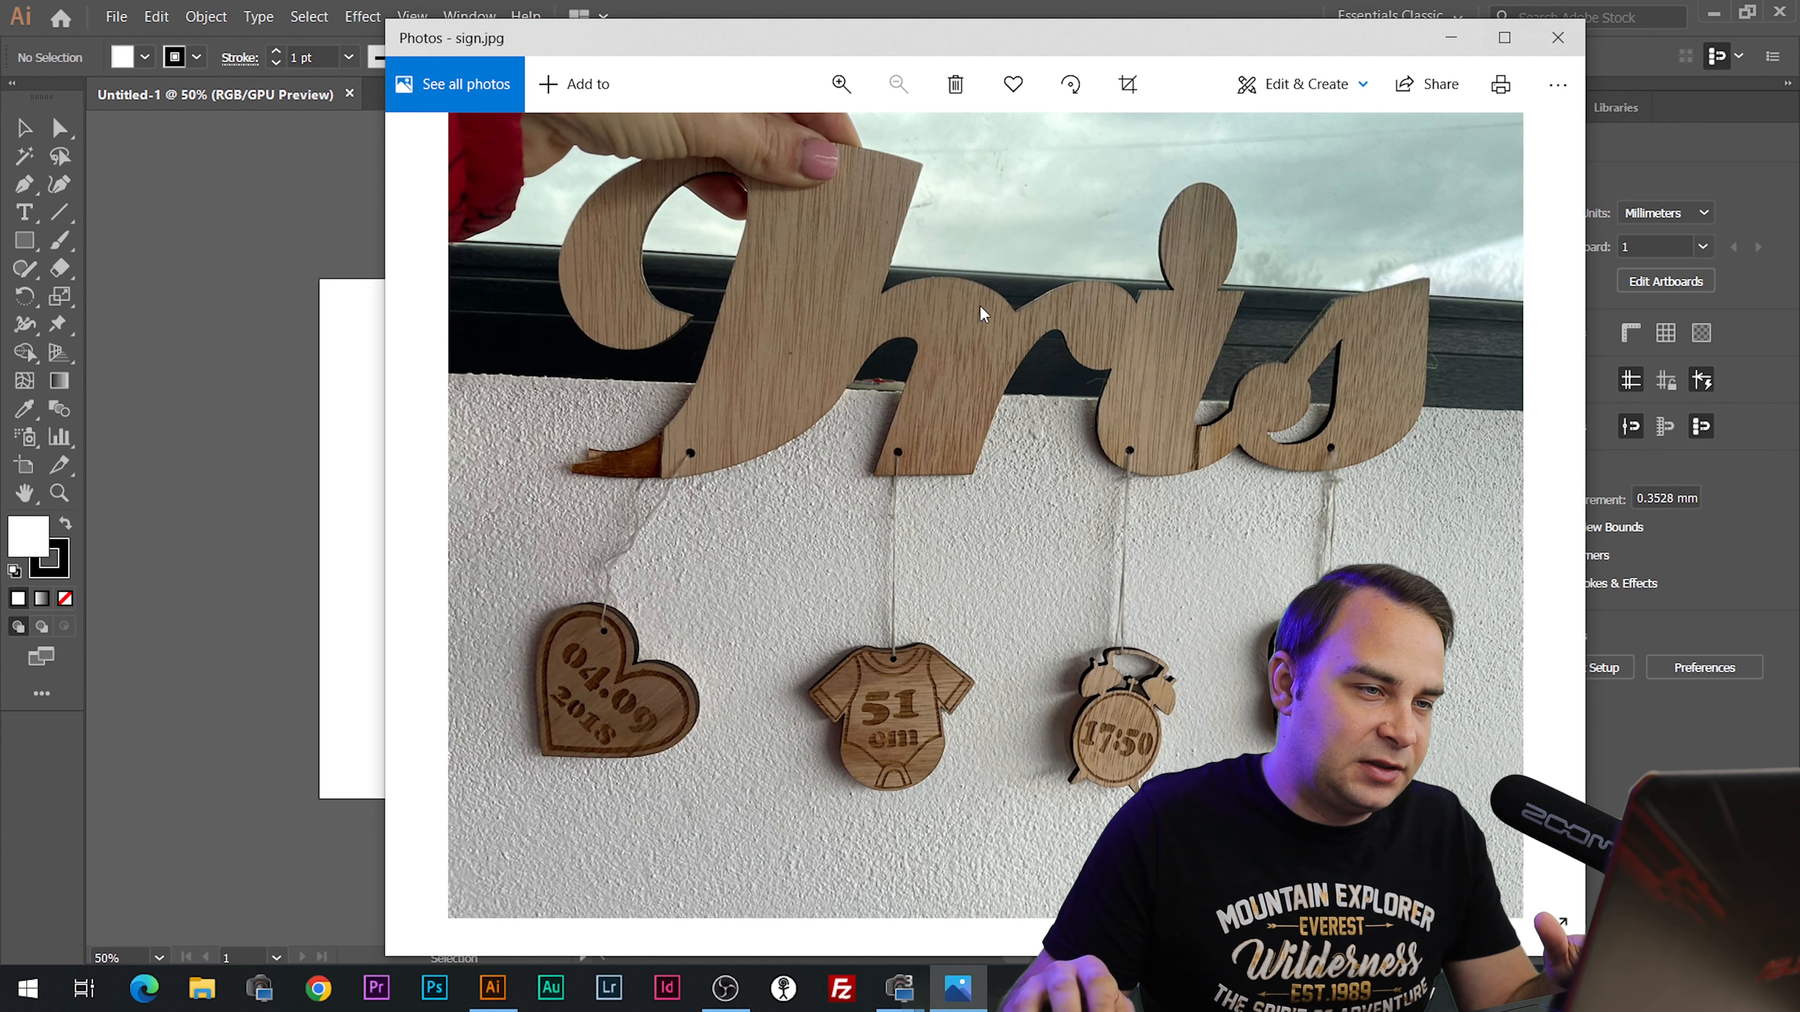
Switch to Chrome and open the dafont.com website.
left_click(318, 989)
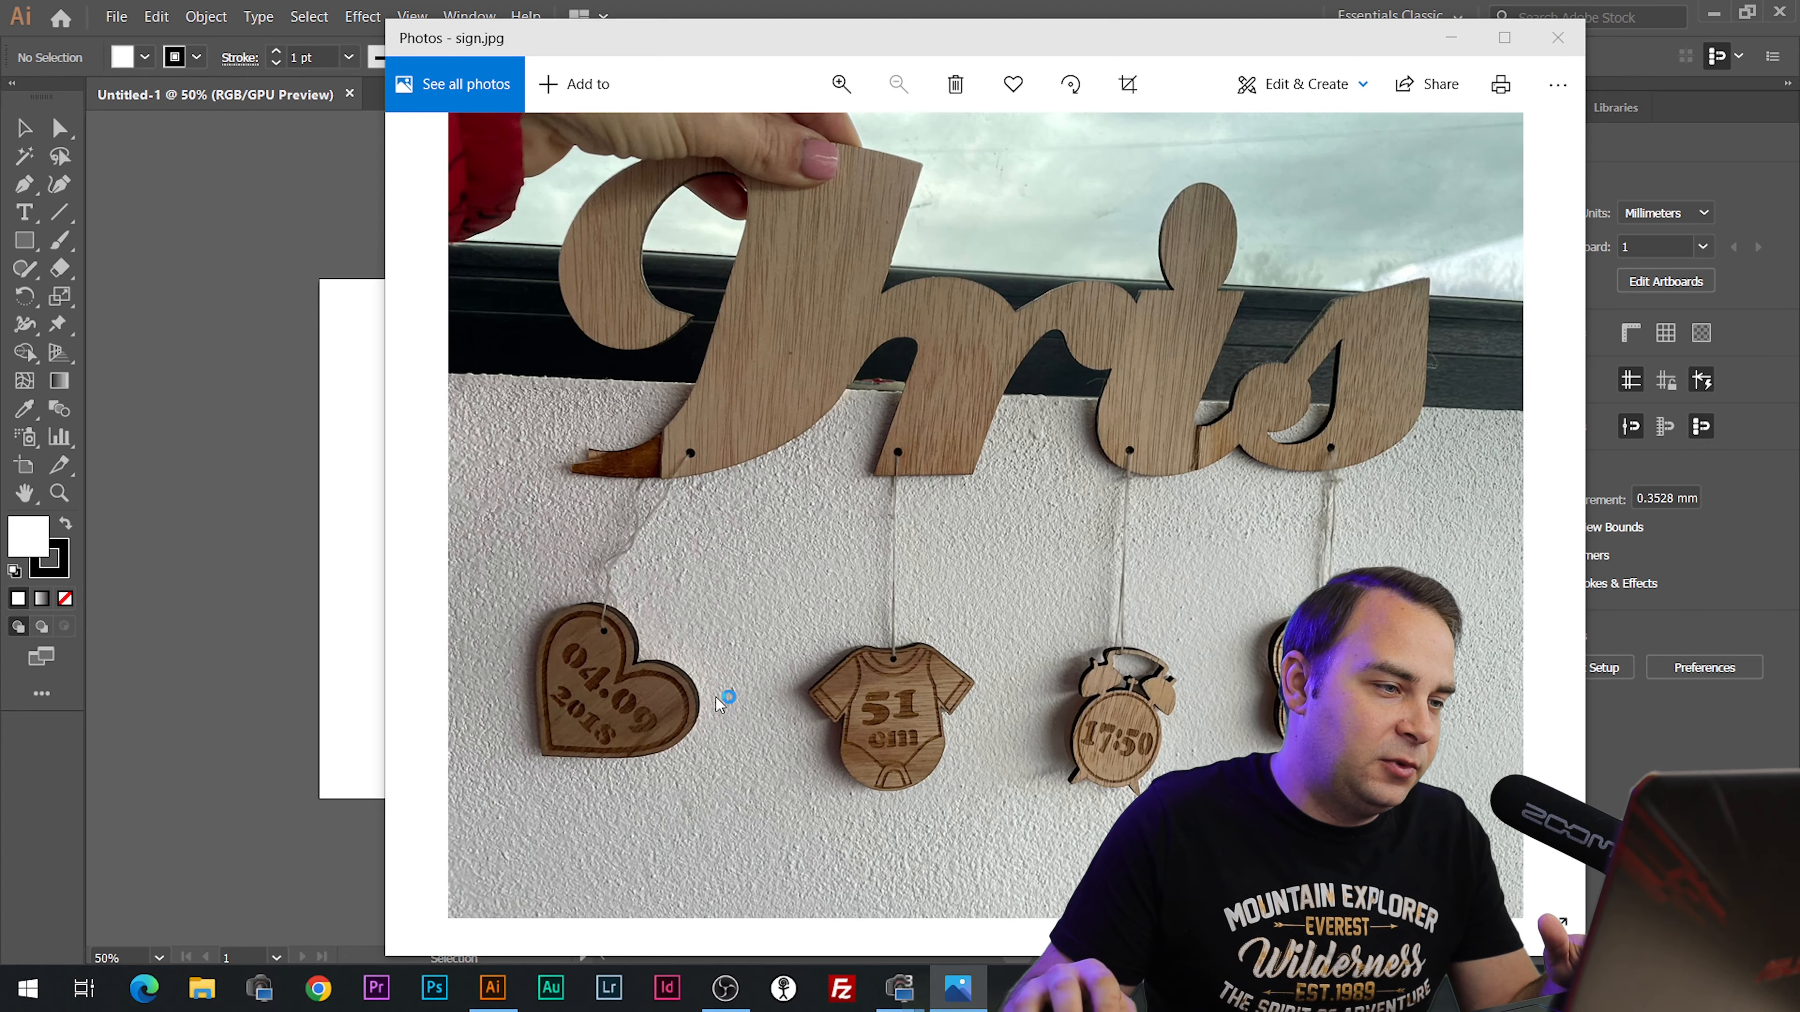
type("dafont.com")
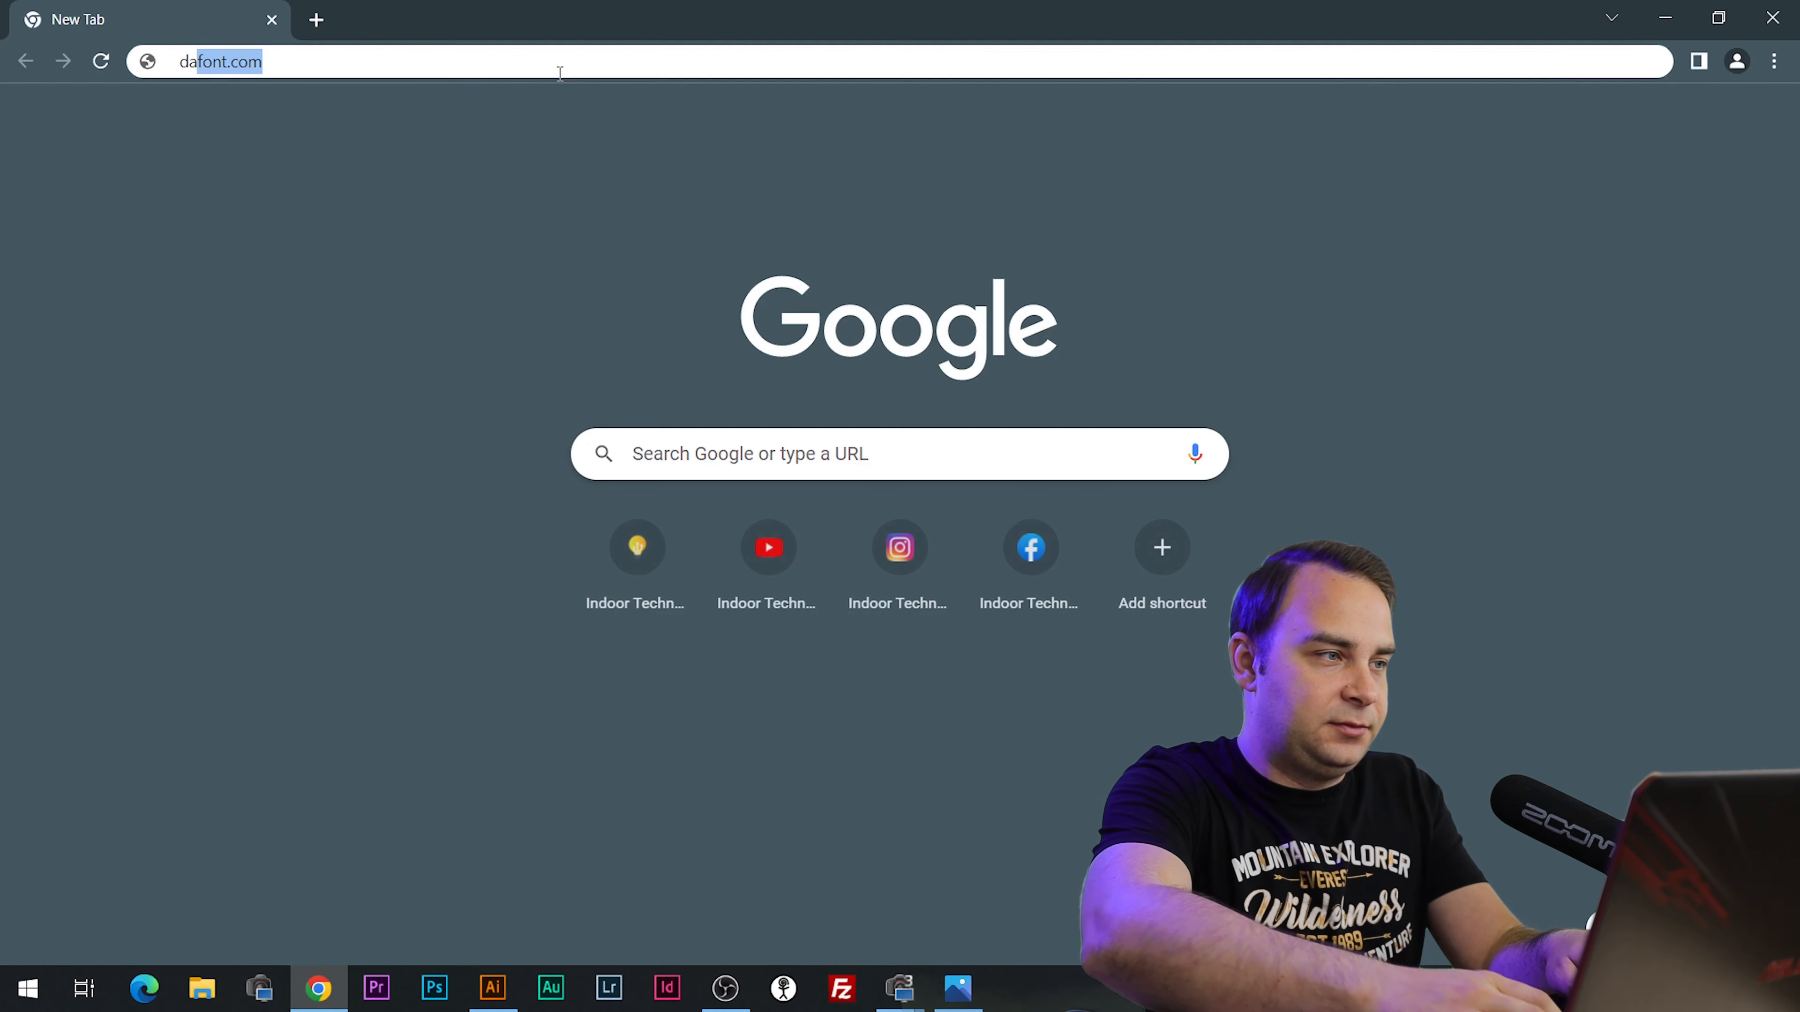
key("Return")
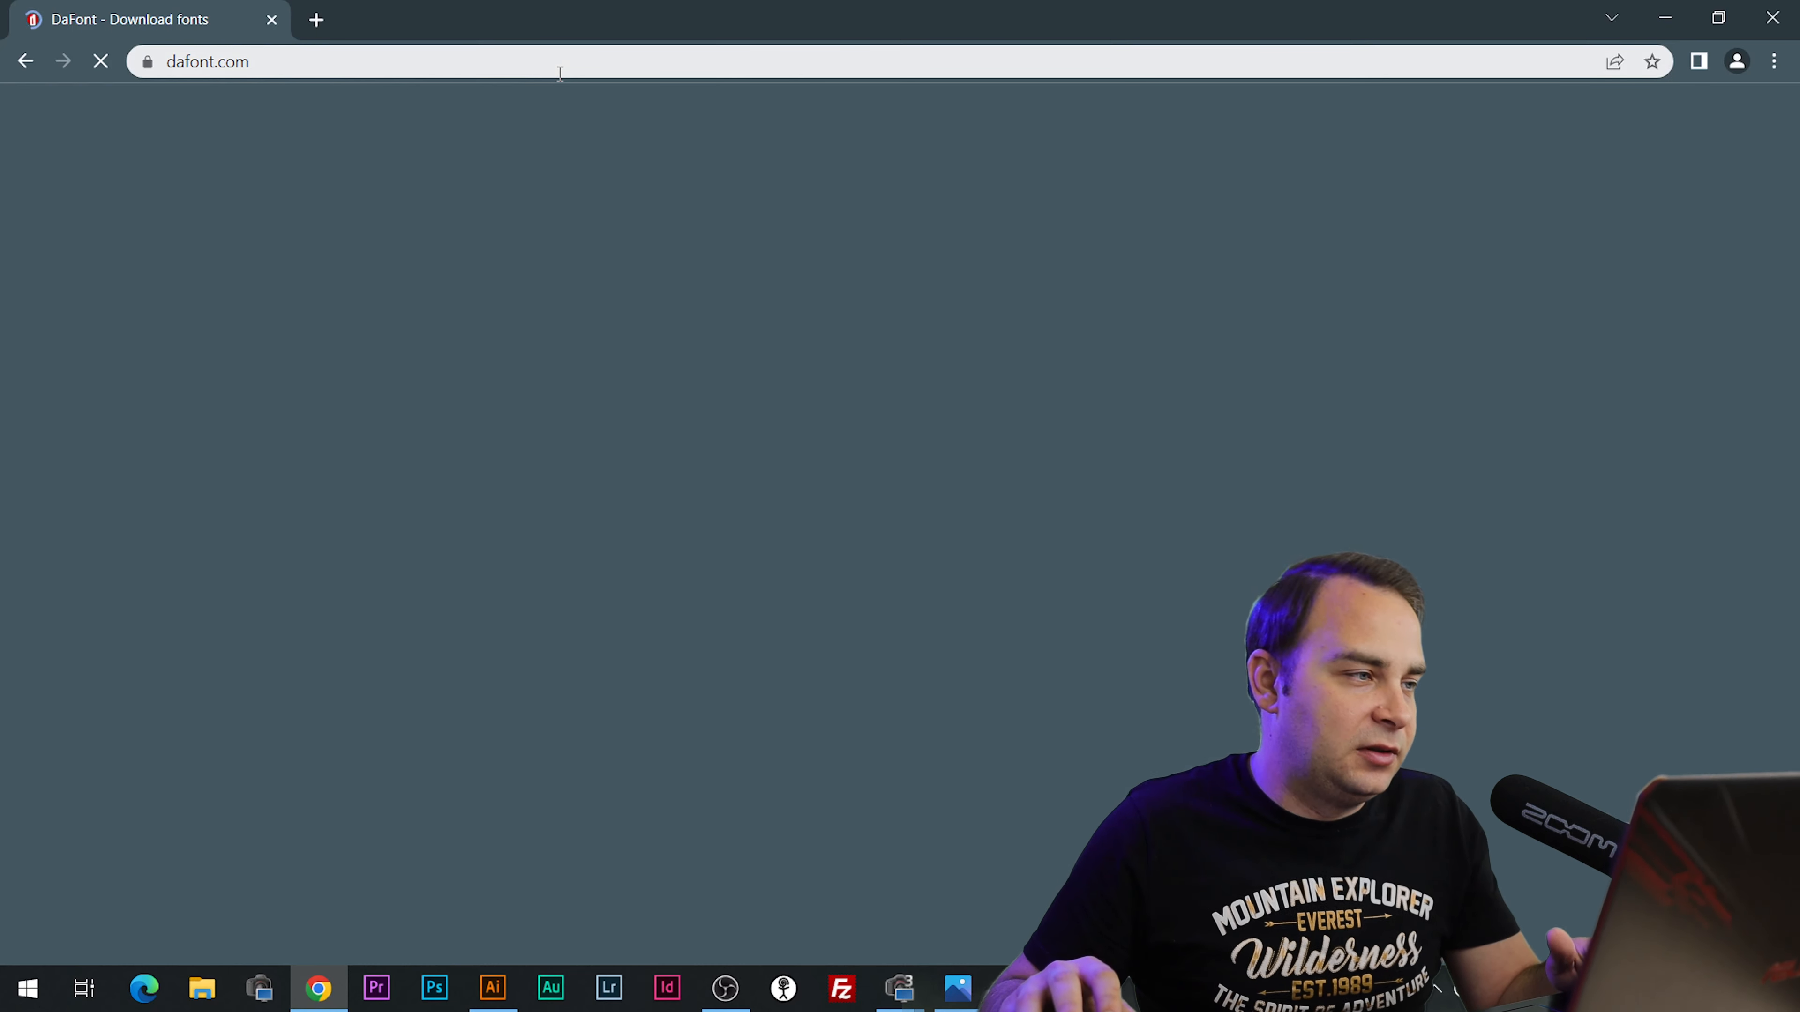
Open the Script > Calligraphy font category and preview its fonts with the name shown on the sign.
scroll(510, 392, "down", 3)
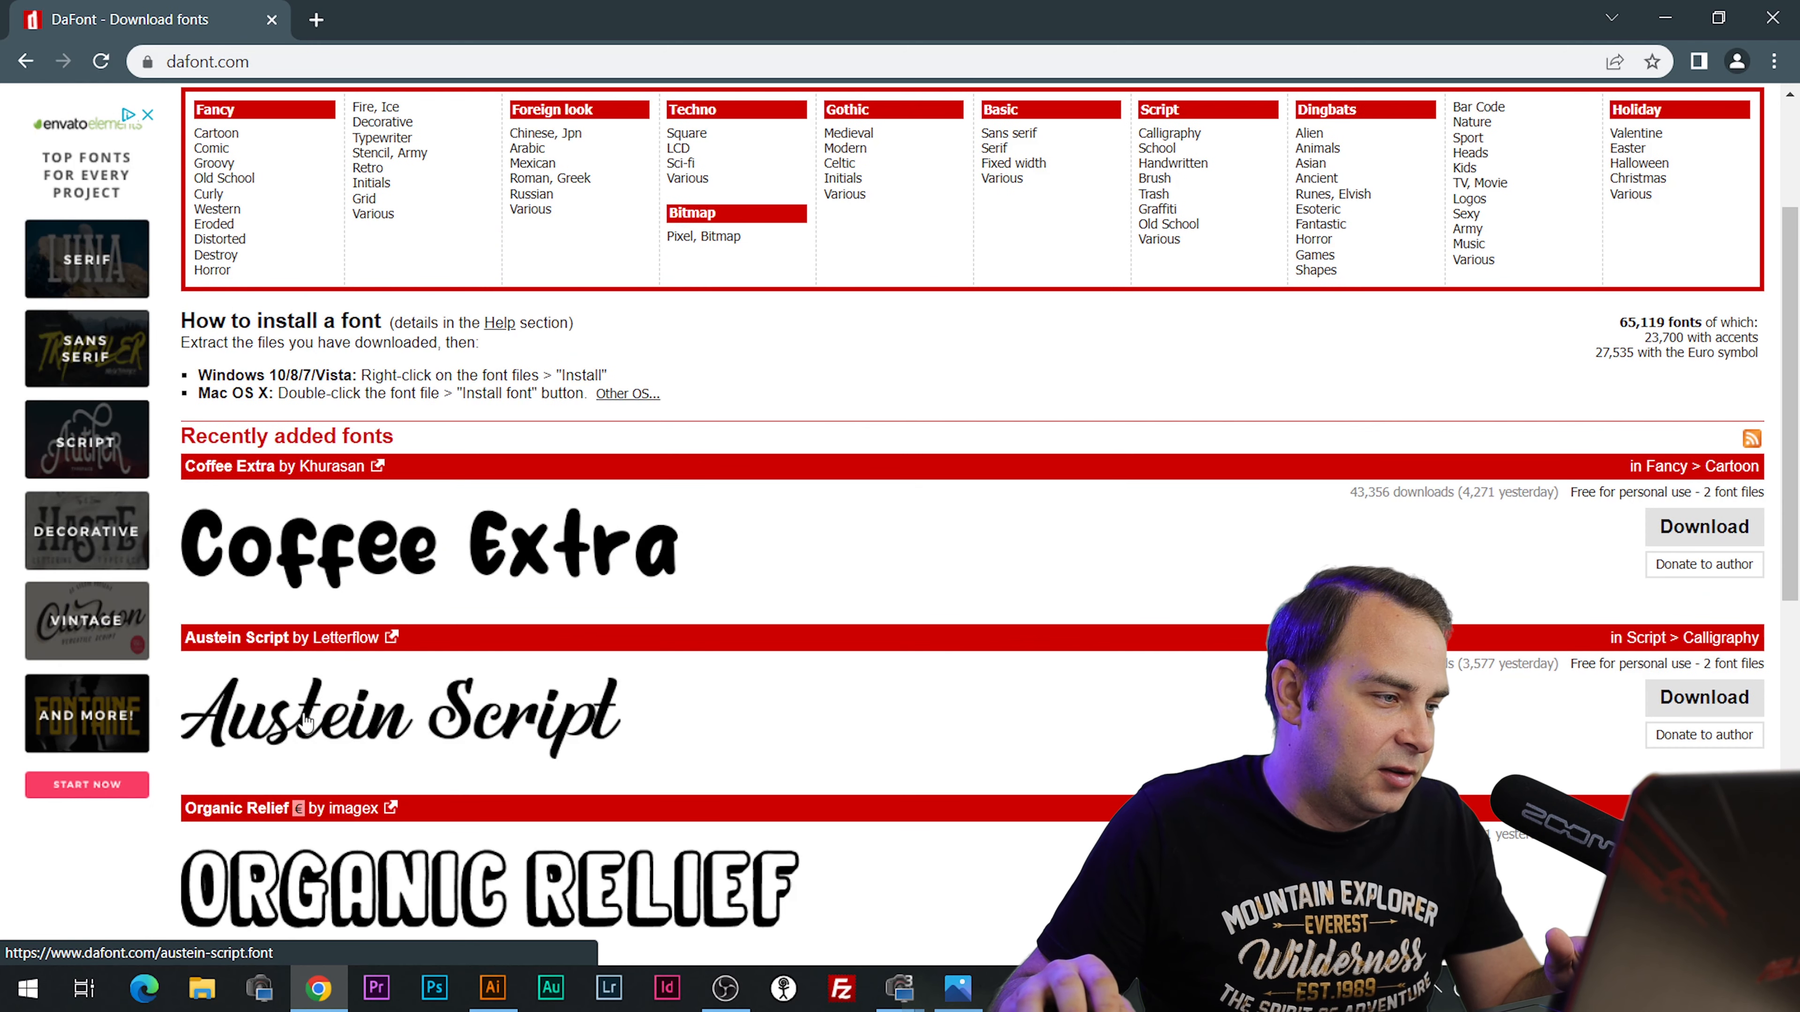
scroll(258, 730, "down", 10)
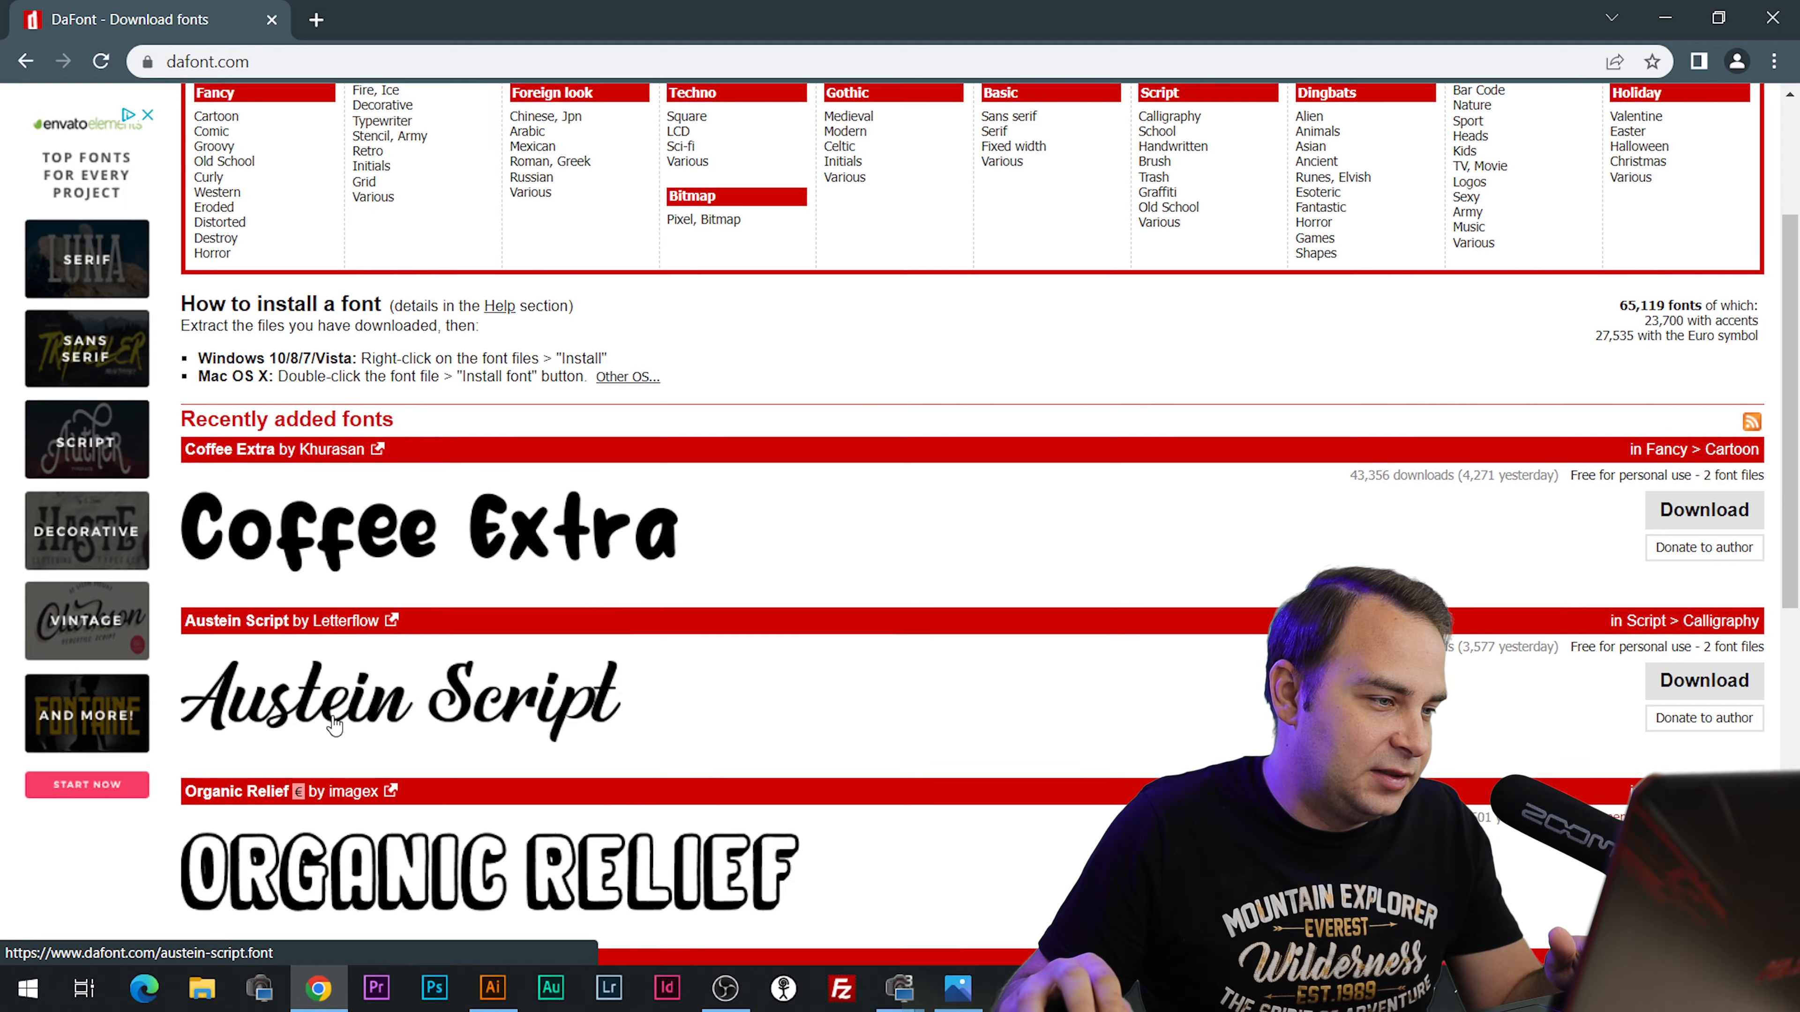
scroll(399, 435, "up", 14)
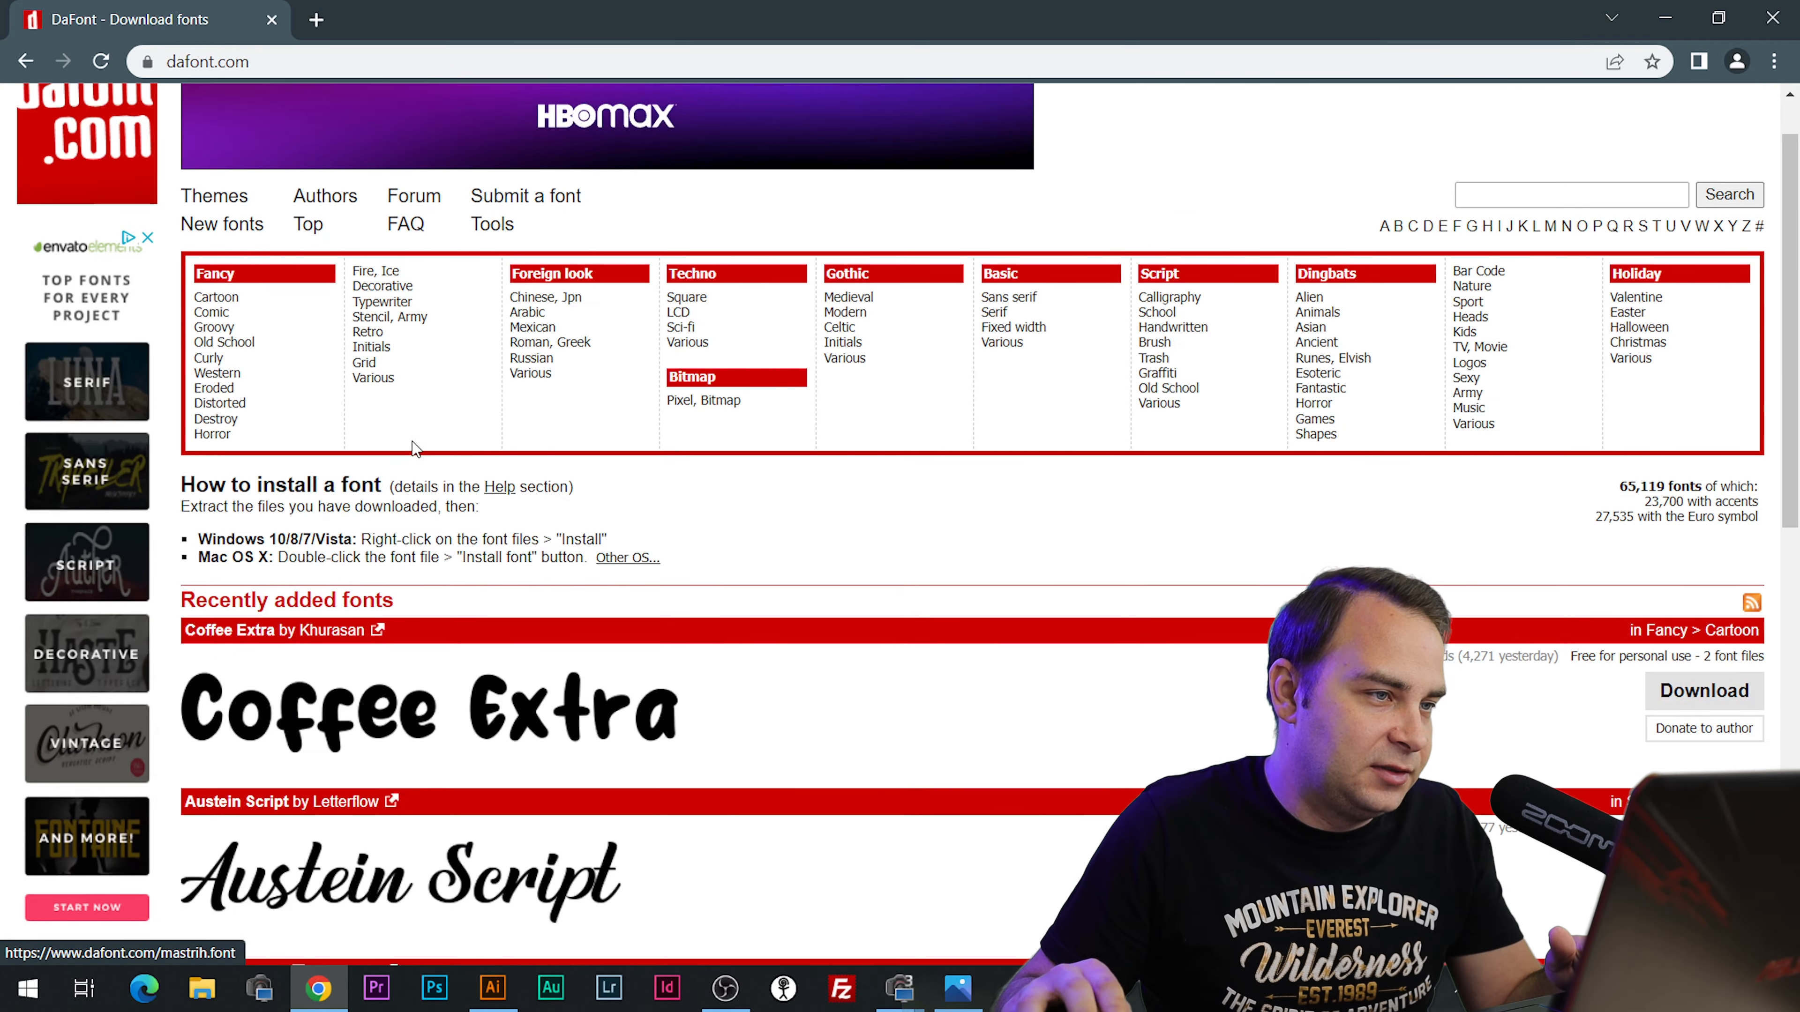
left_click(1174, 368)
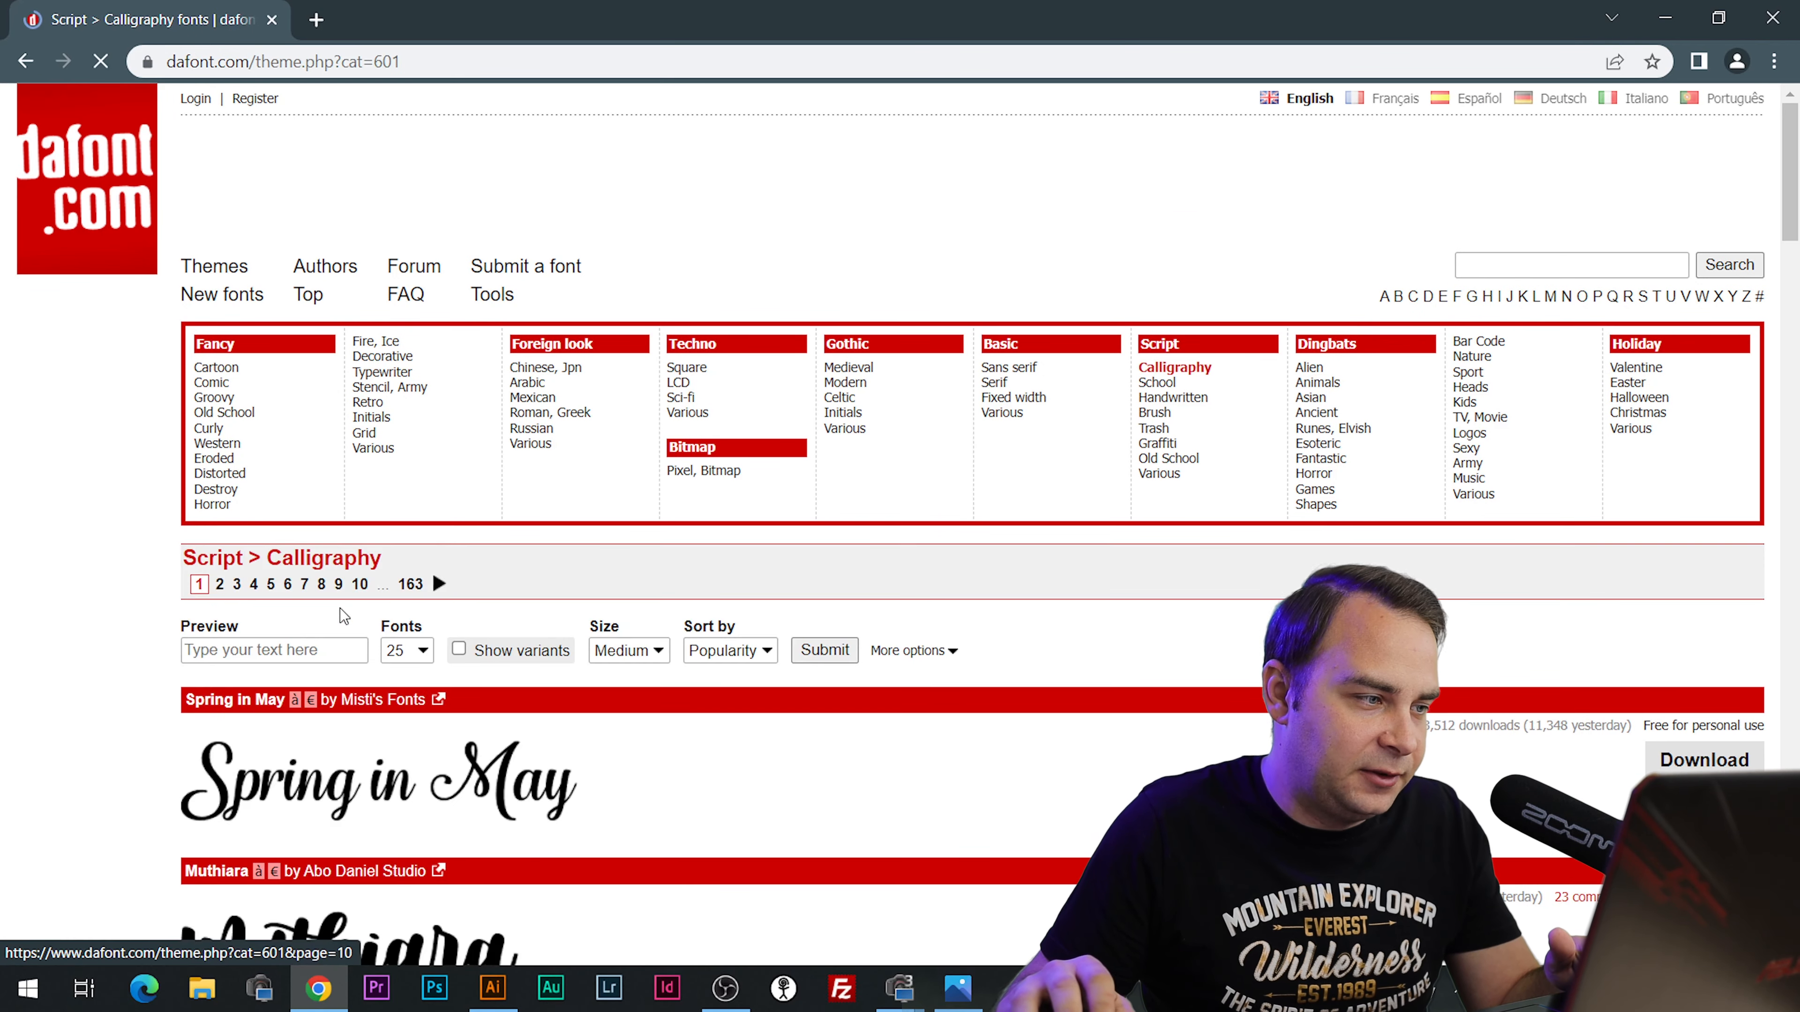
left_click(276, 651)
type("Iris")
key("Return")
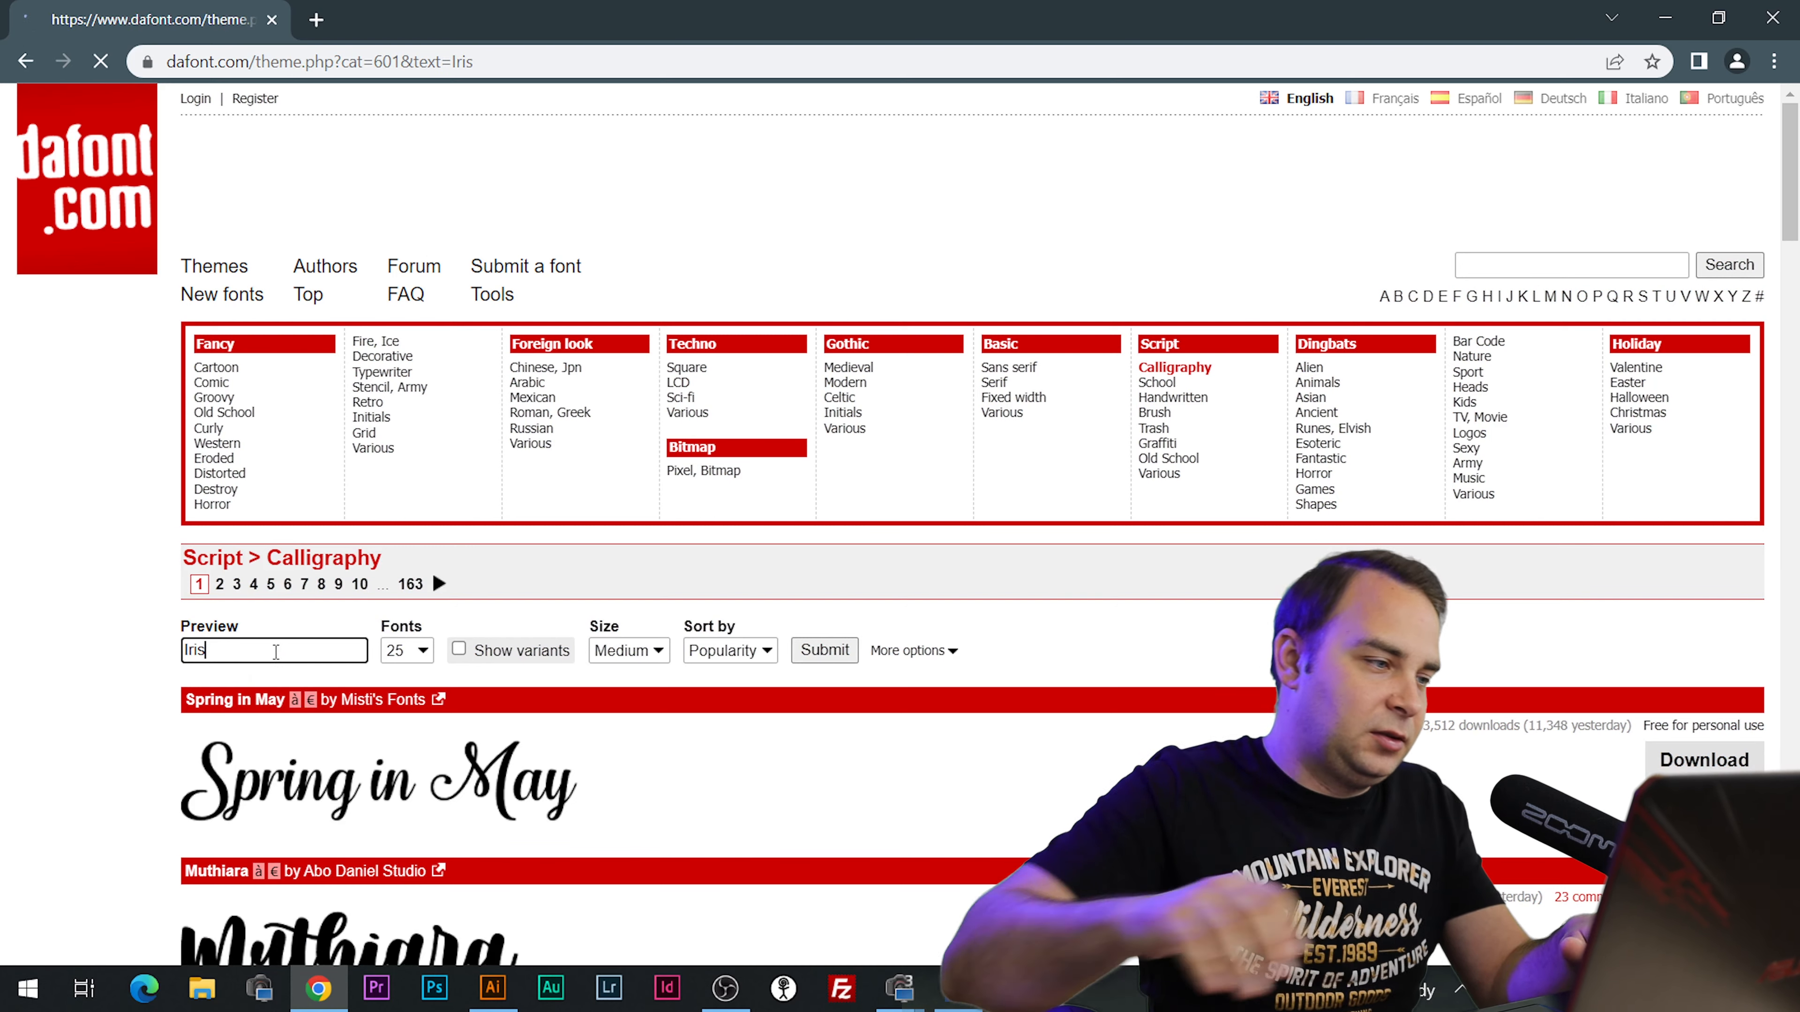
Compare the calligraphy font previews across the result pages and download the Wolf in the City font.
scroll(827, 537, "down", 5)
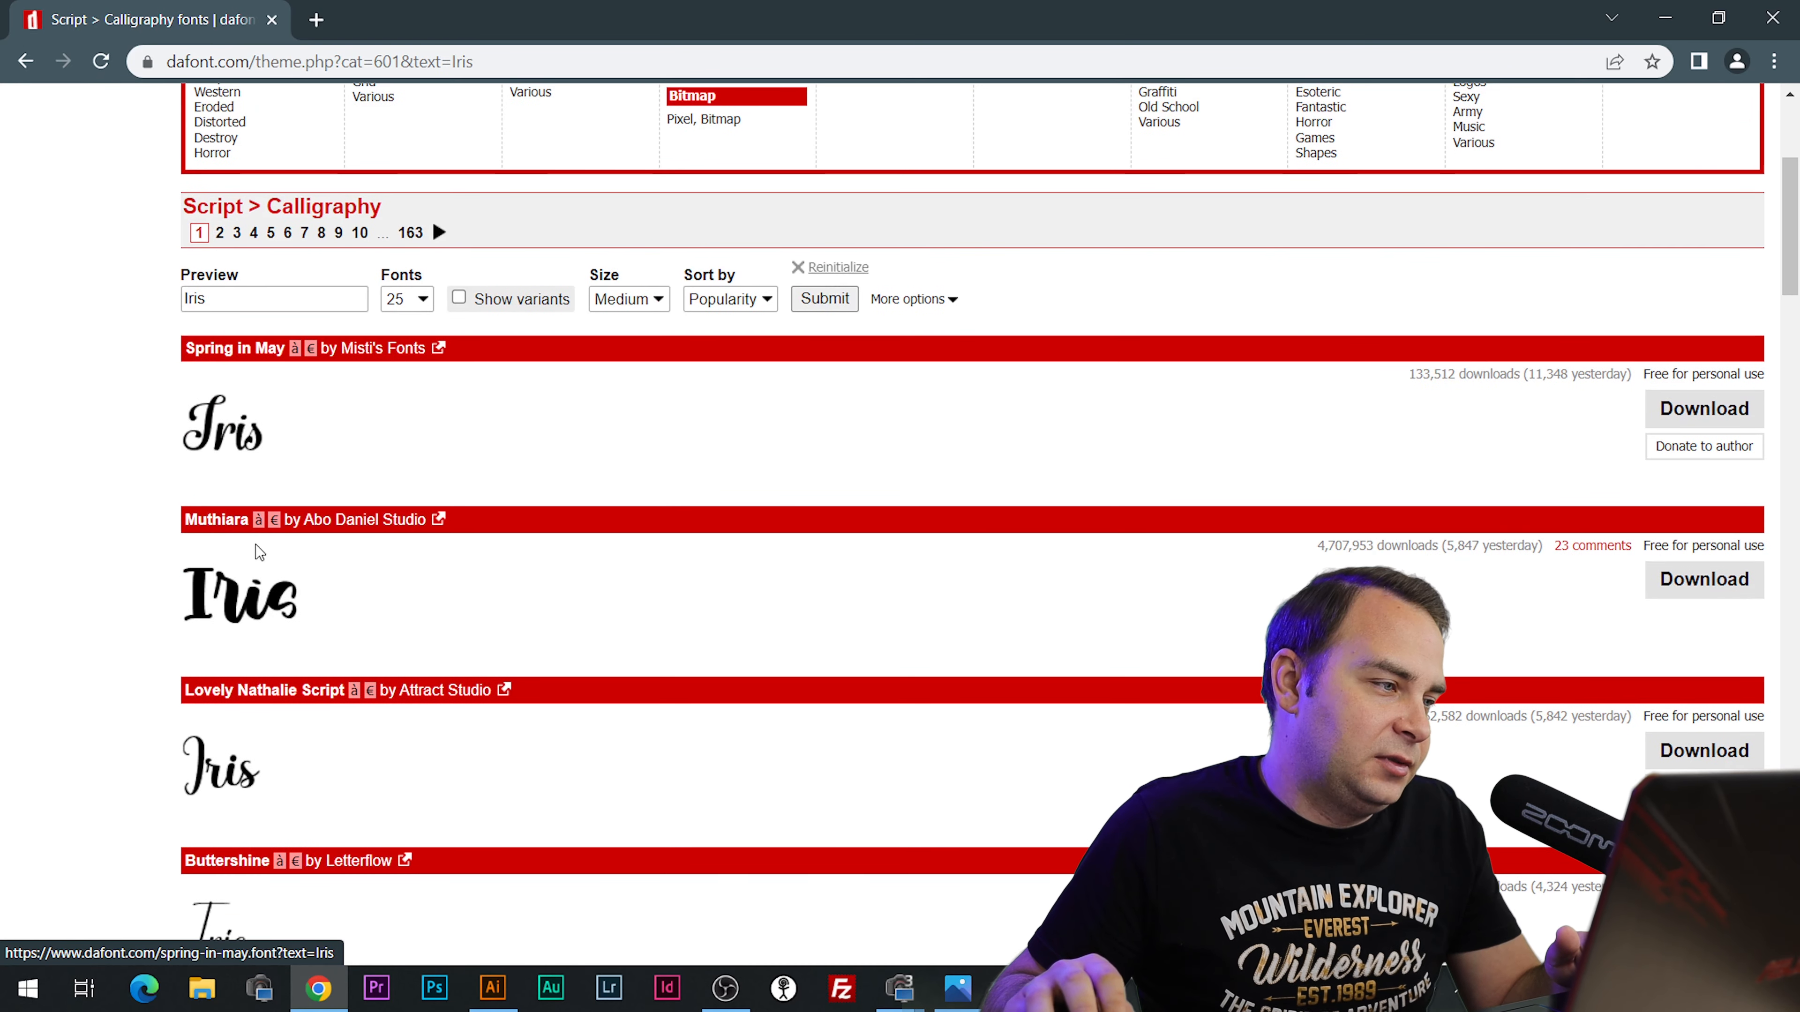
scroll(531, 464, "up", 2)
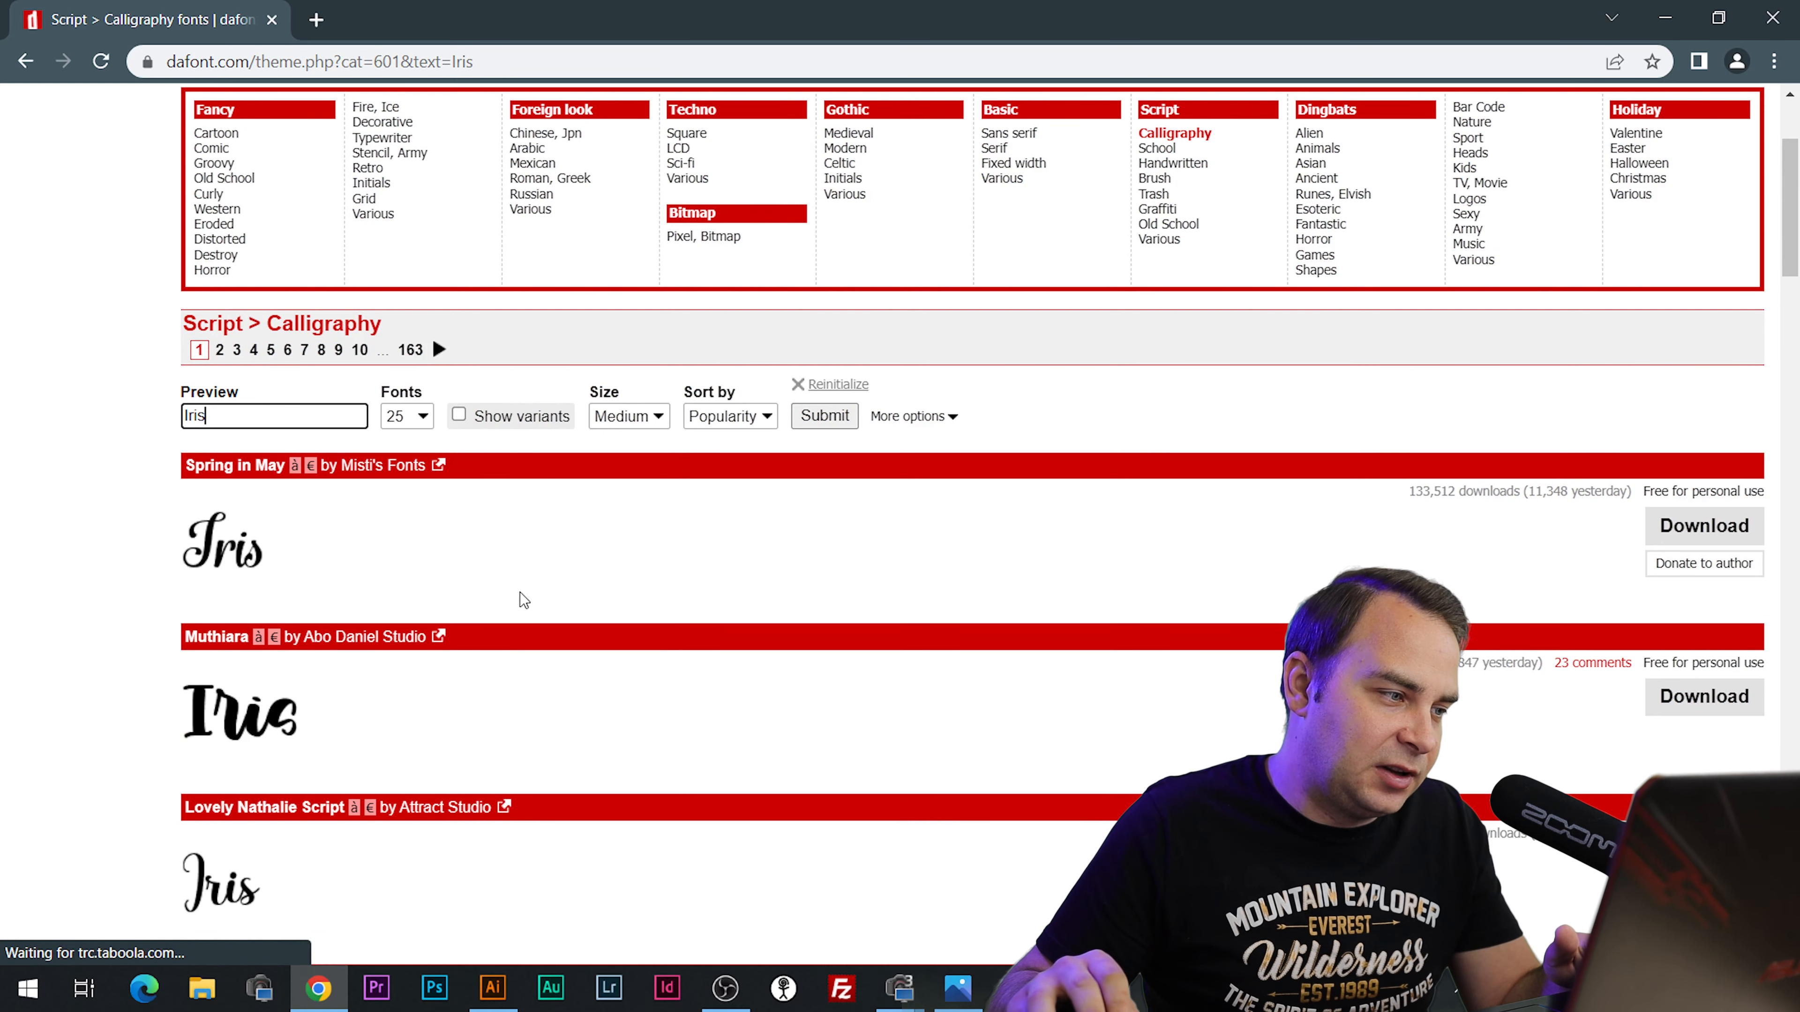
scroll(792, 688, "down", 8)
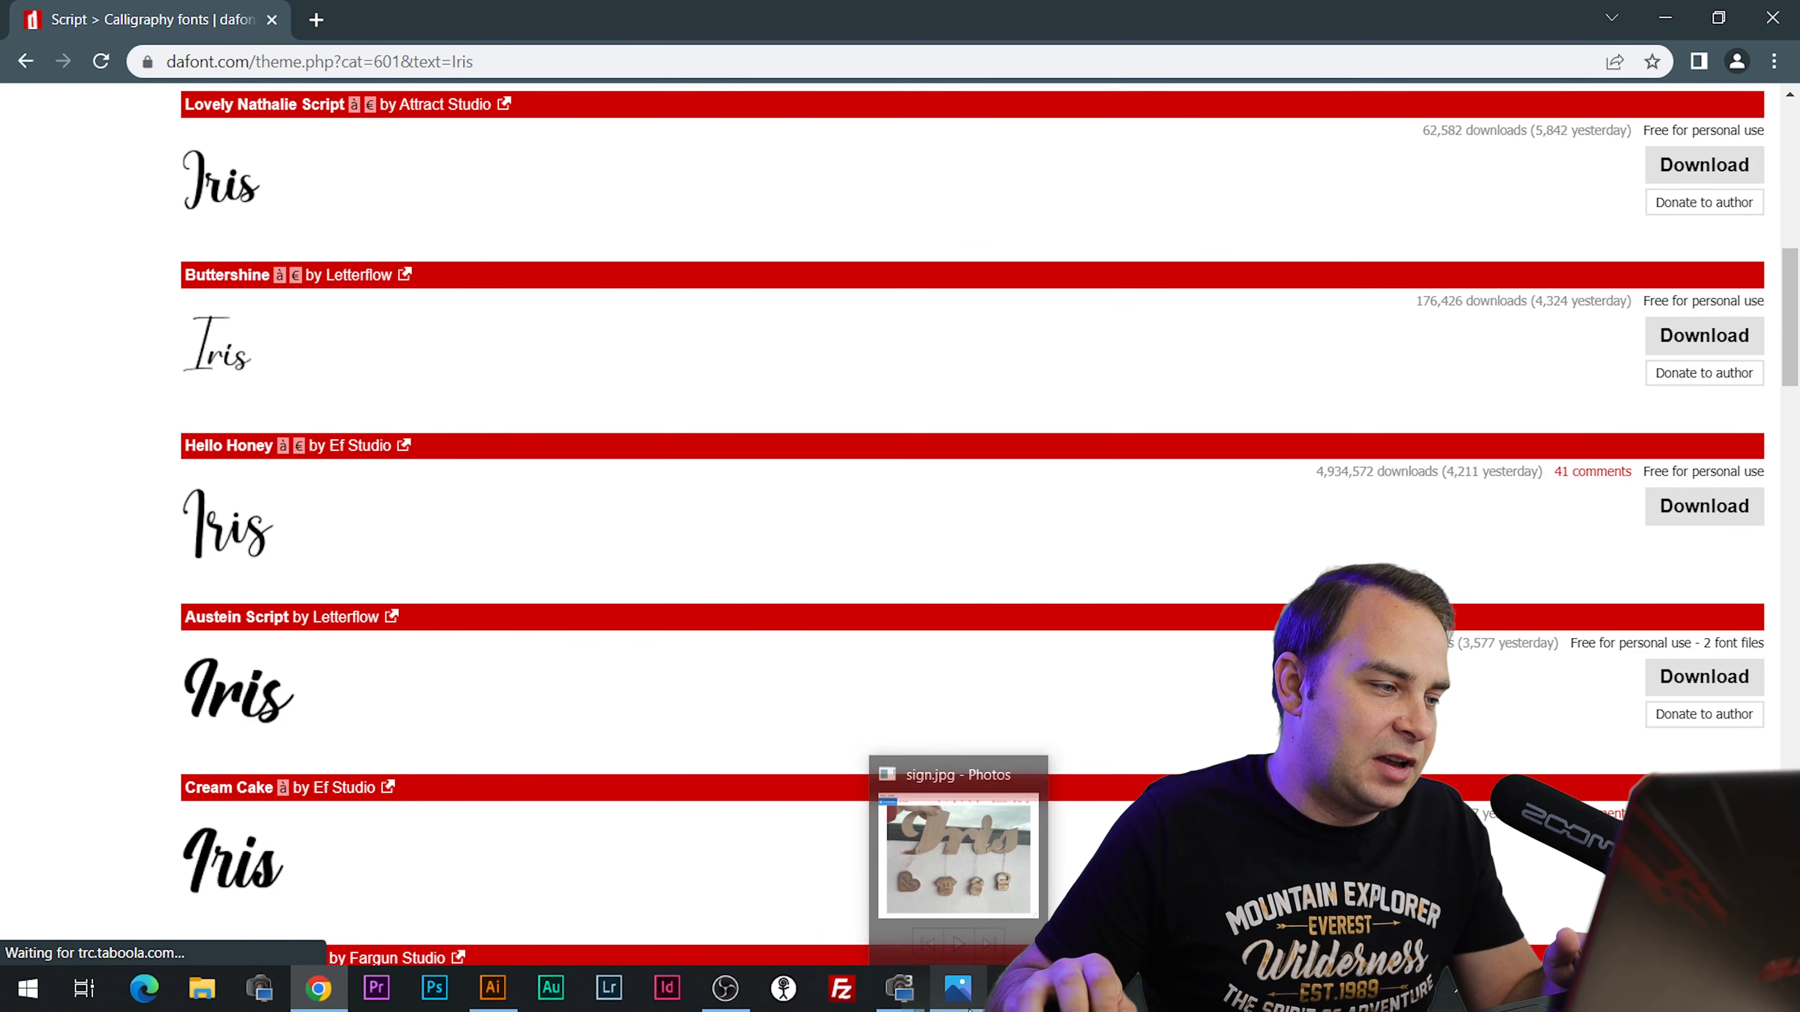
scroll(181, 677, "down", 4)
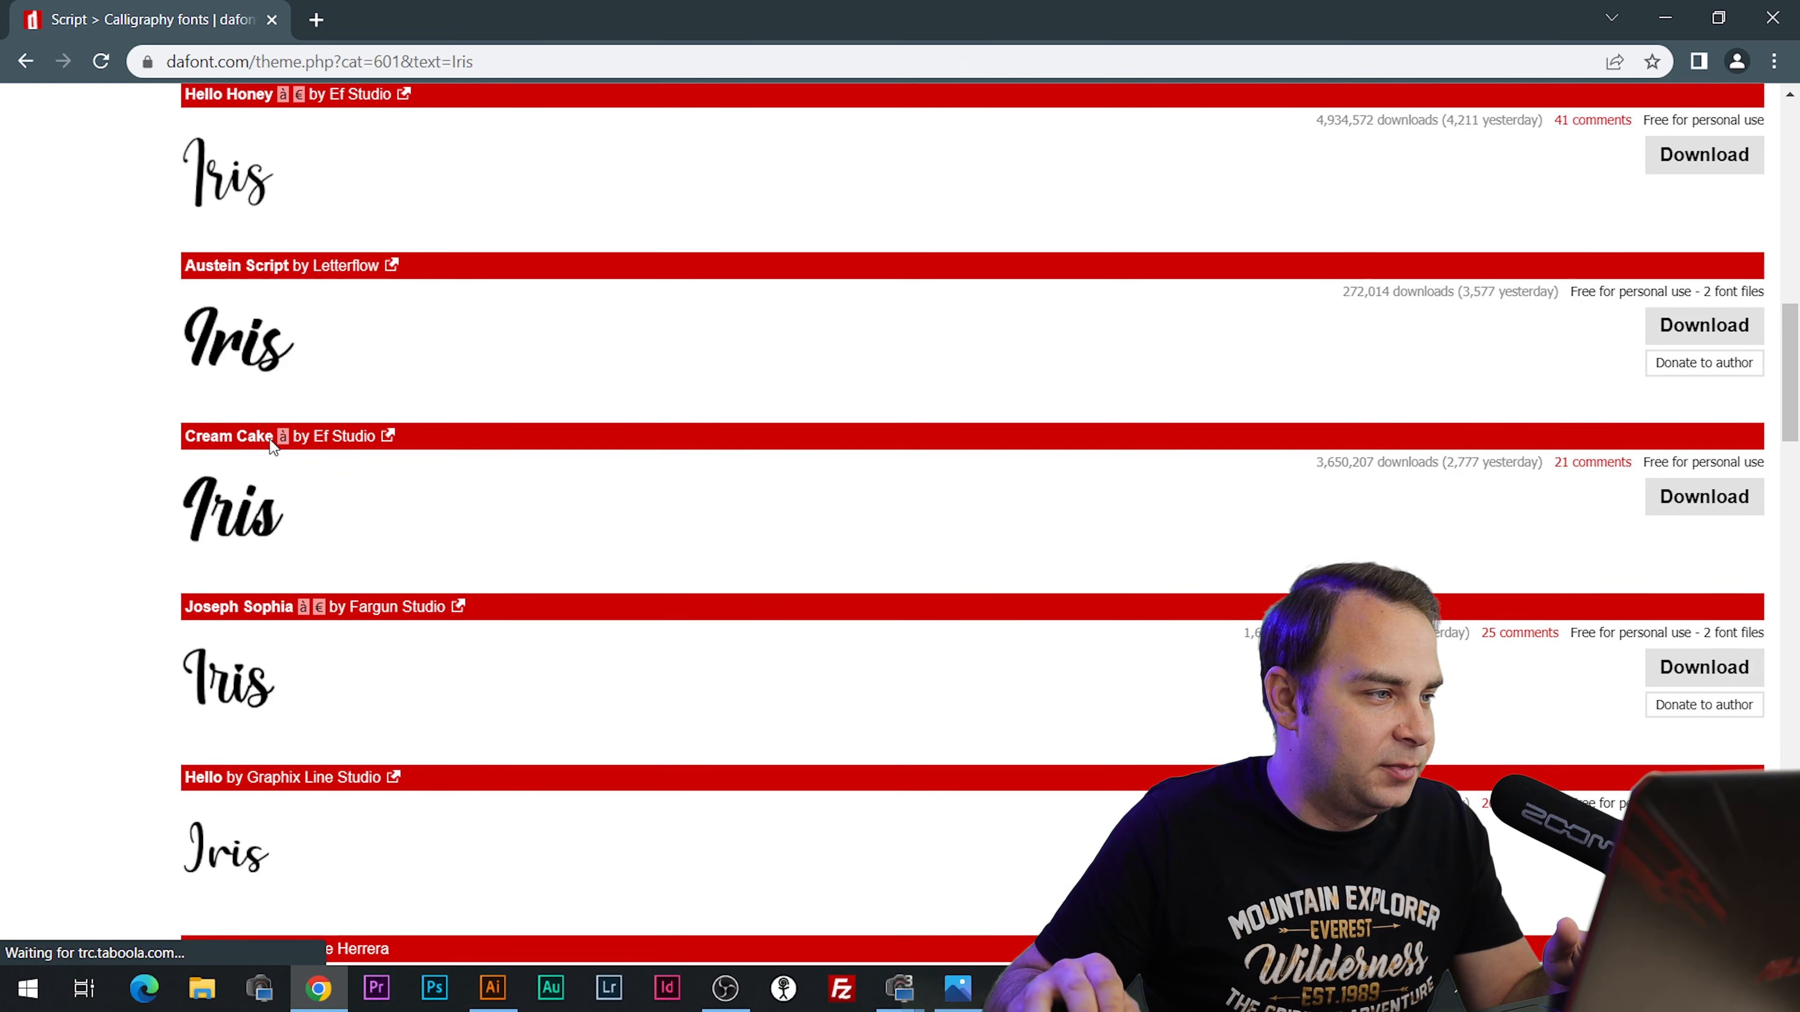
scroll(582, 454, "down", 16)
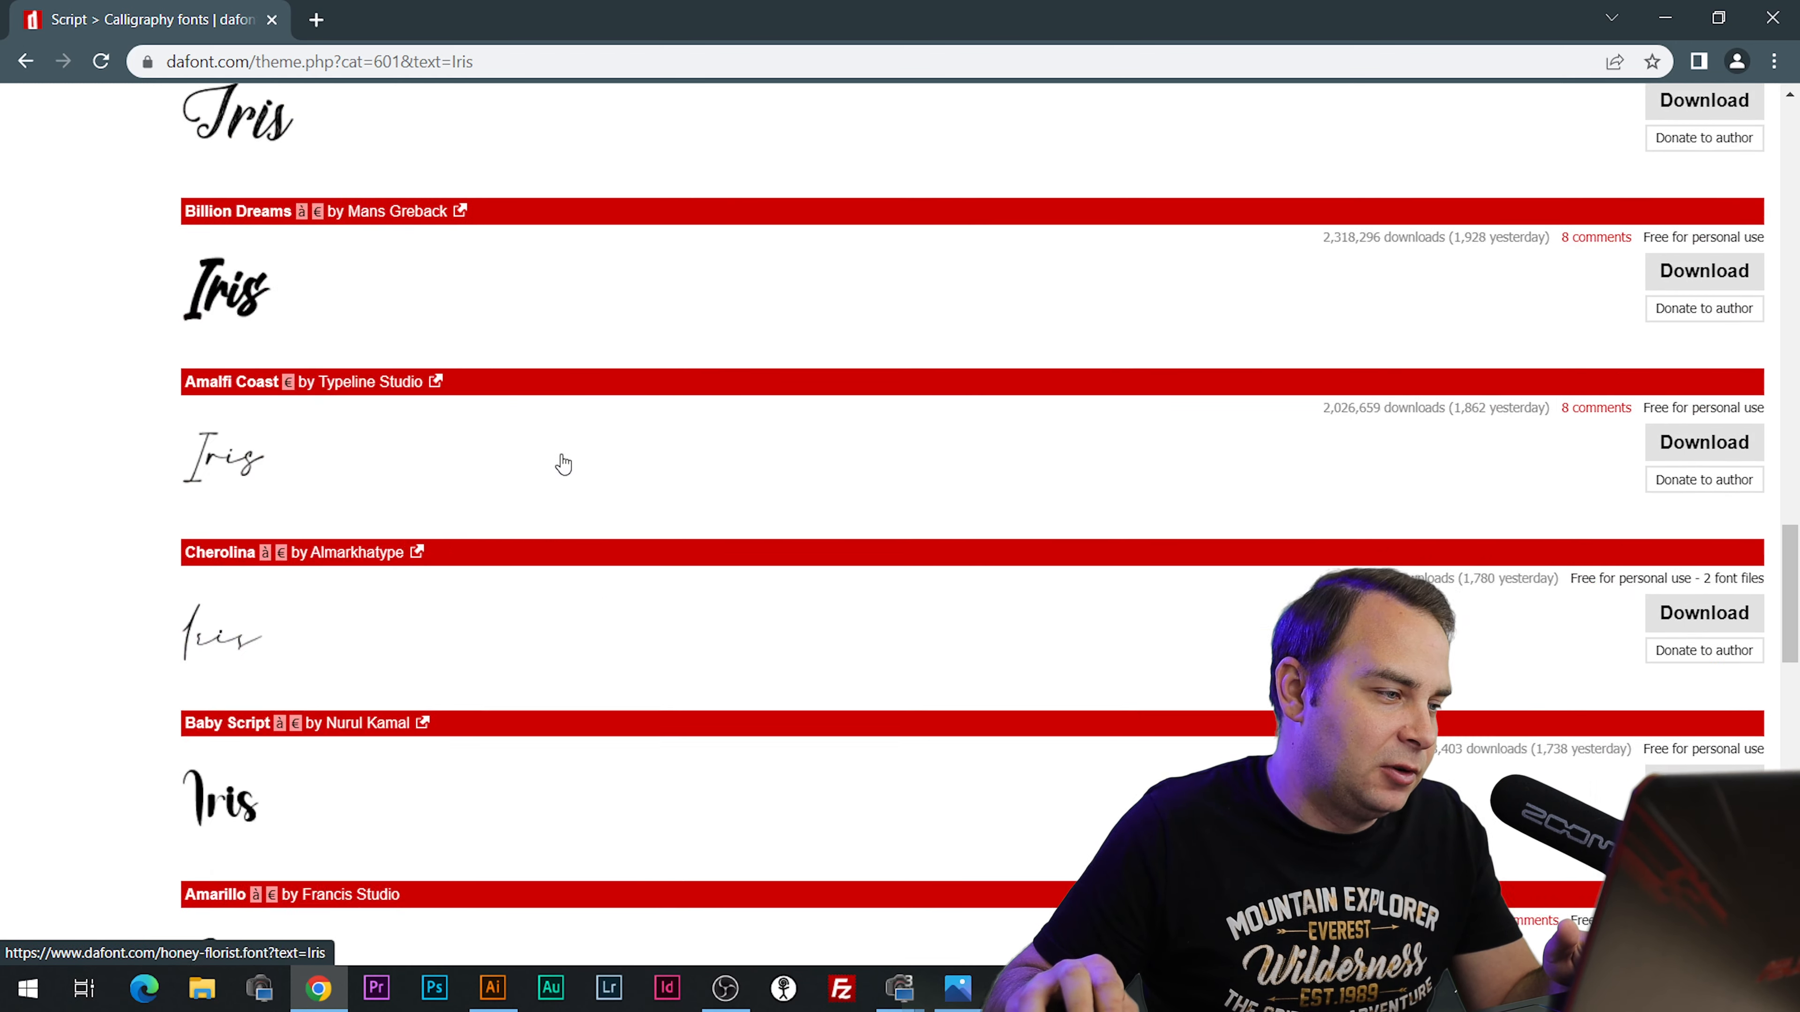
key("alt+Tab")
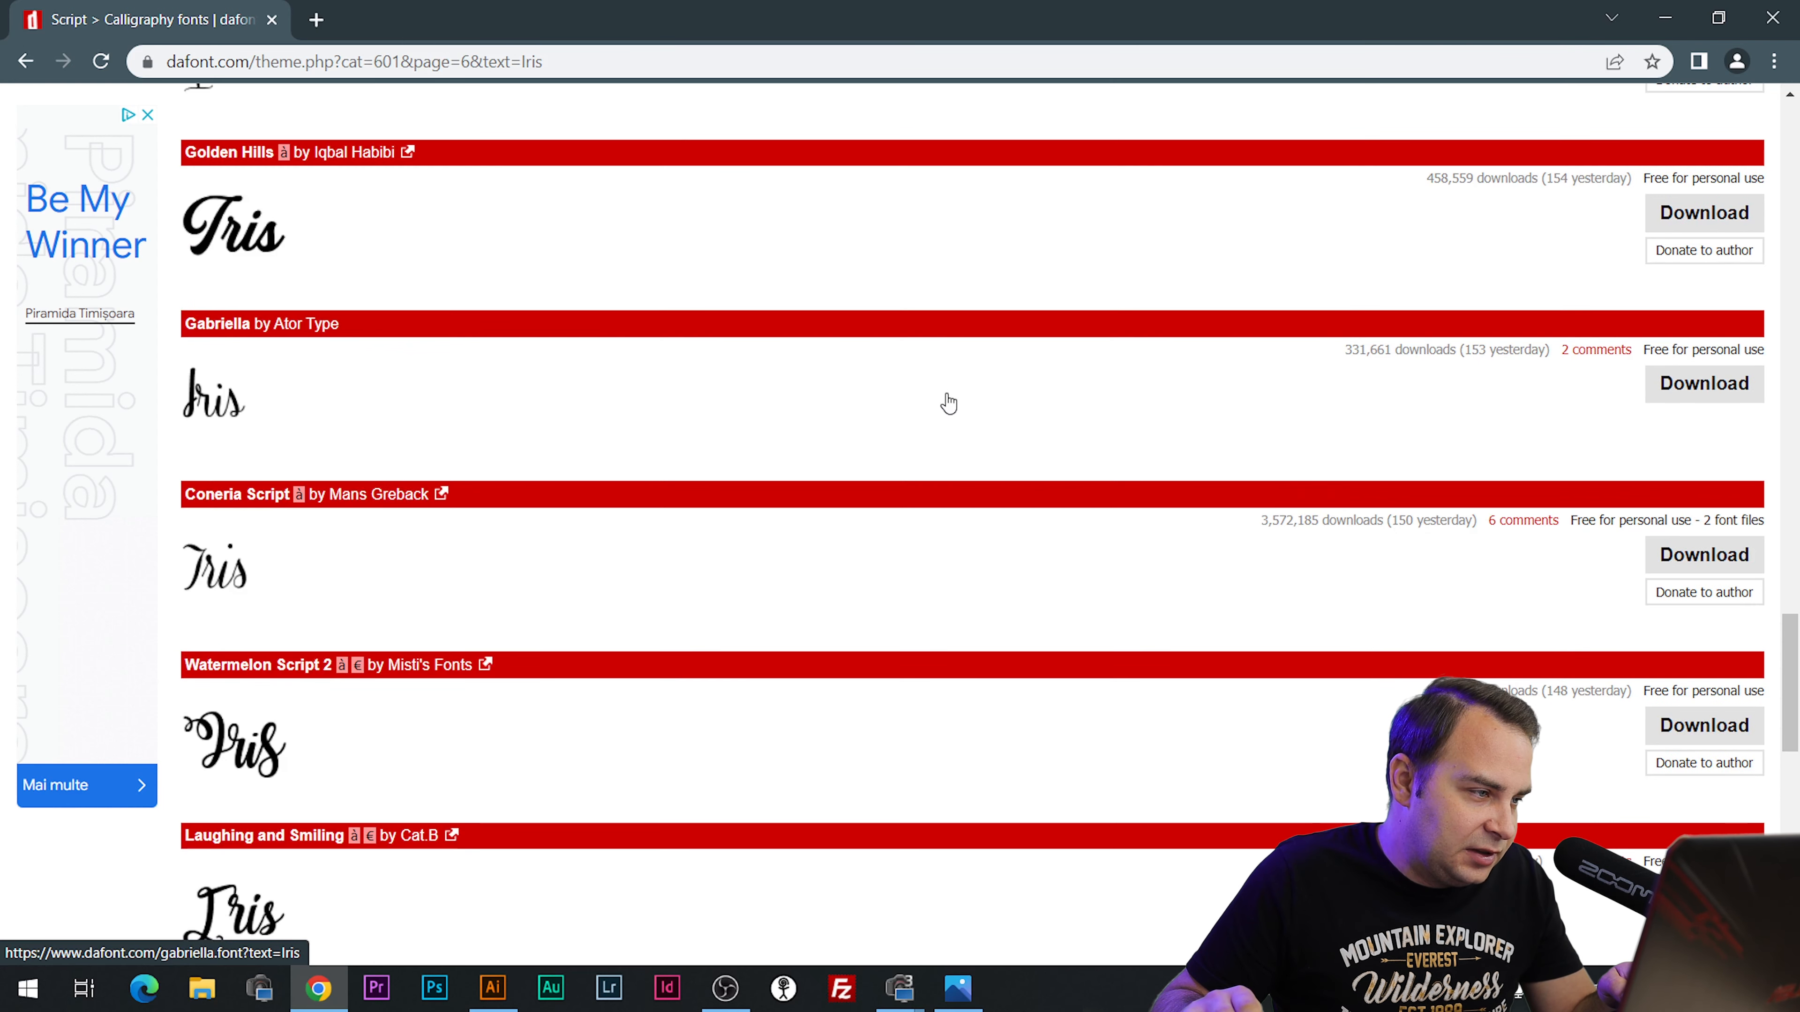
scroll(948, 402, "down", 1)
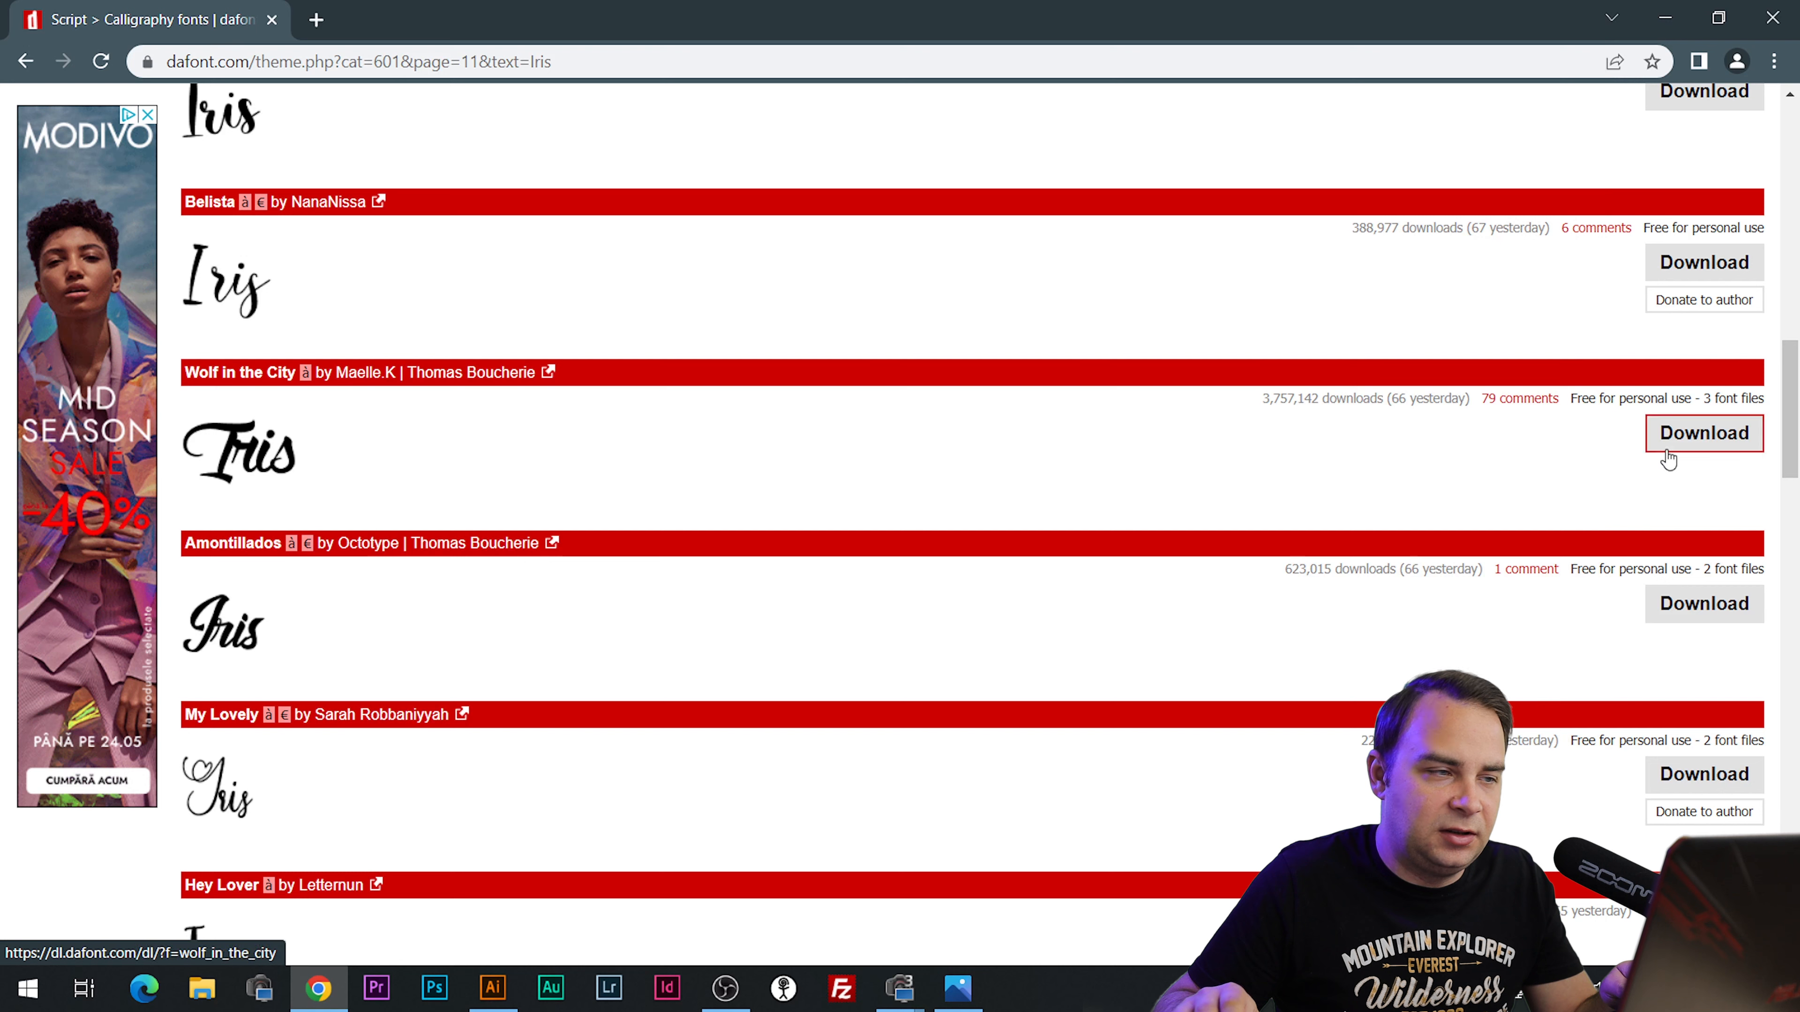
left_click(1704, 432)
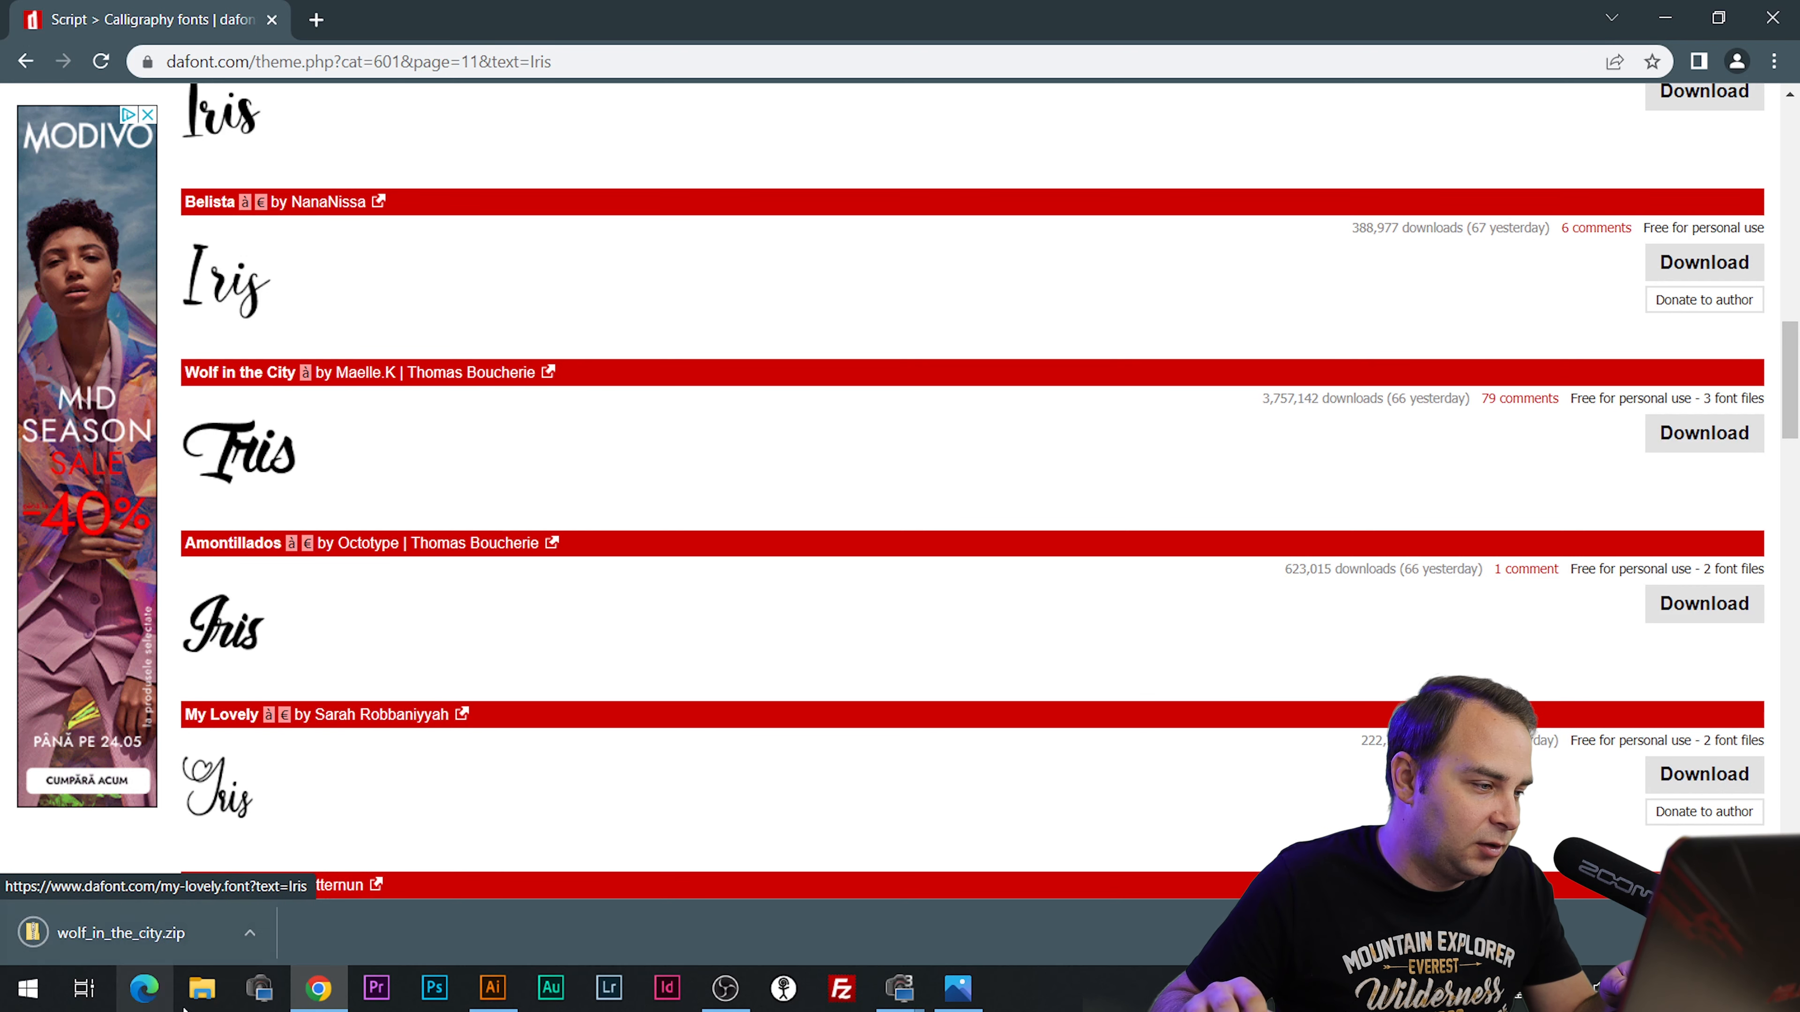
Show the downloaded wolf_in_the_city.zip in its folder and extract the archive into Downloads.
left_click(248, 933)
left_click(330, 853)
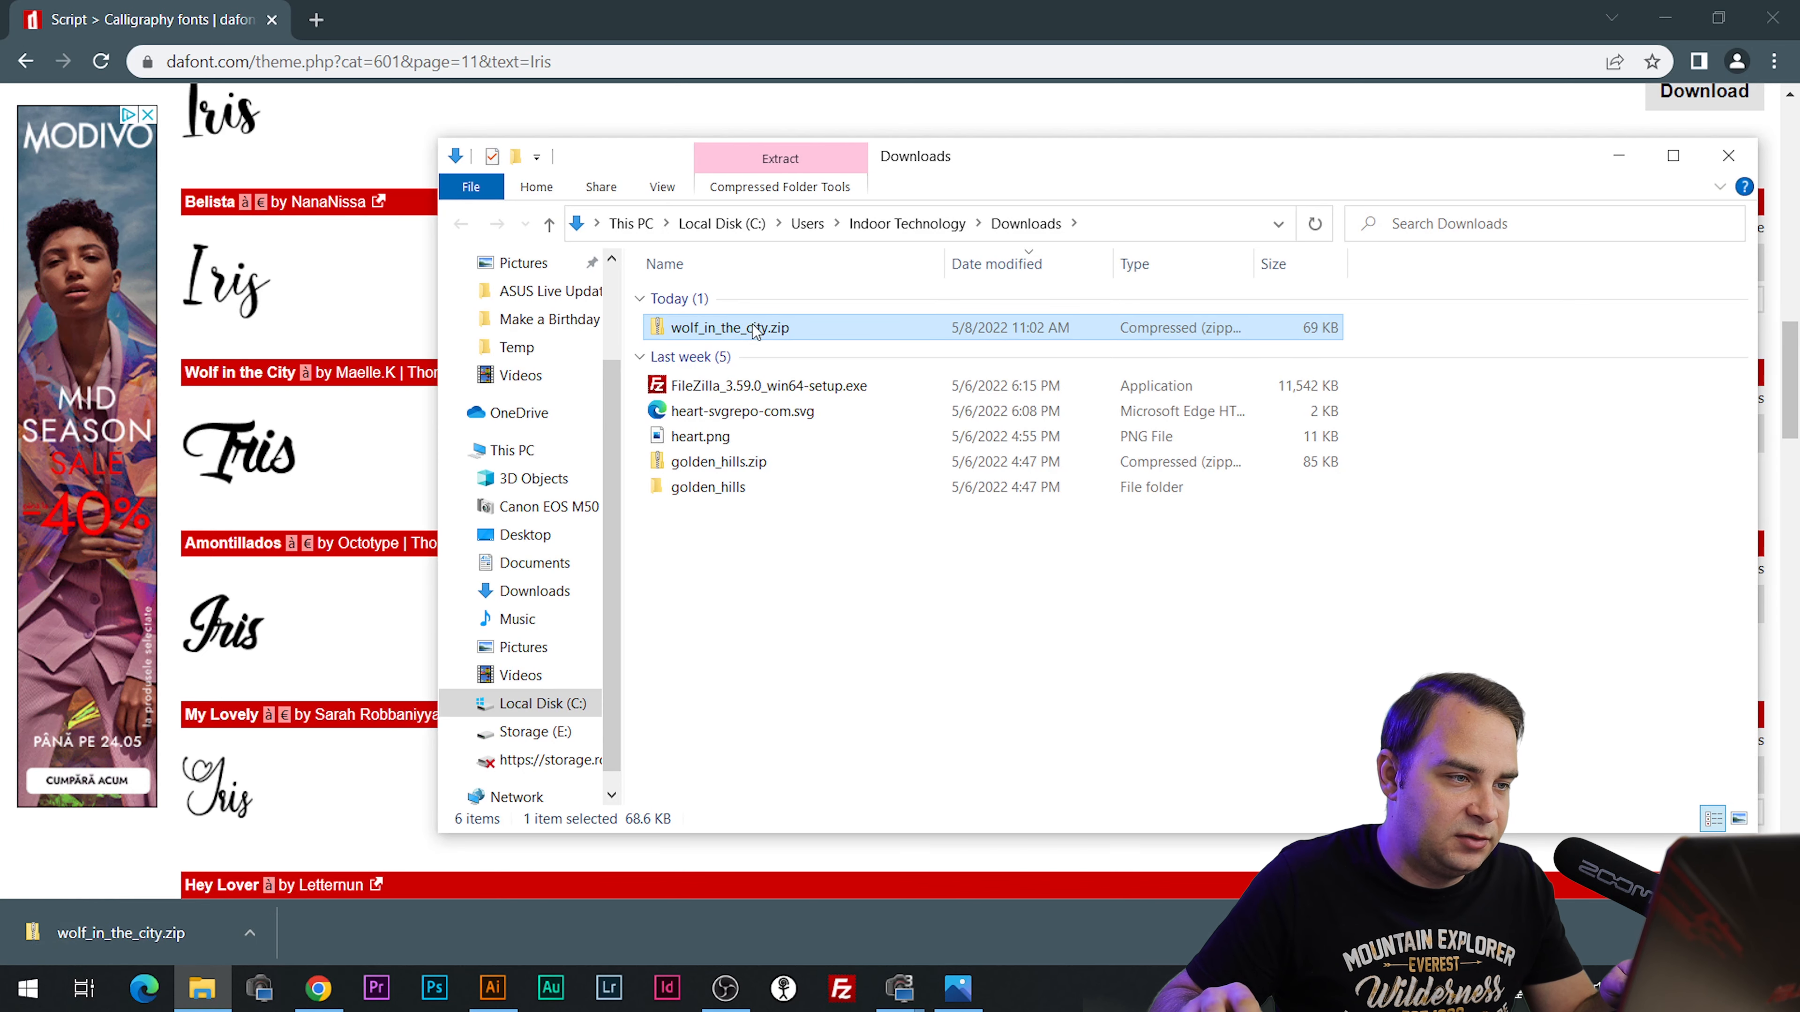
right_click(756, 330)
left_click(850, 434)
left_click(1070, 733)
Install the three Wolf in the City font files by copying them into the C:\Windows\Fonts folder.
left_click_drag(872, 528, 789, 354)
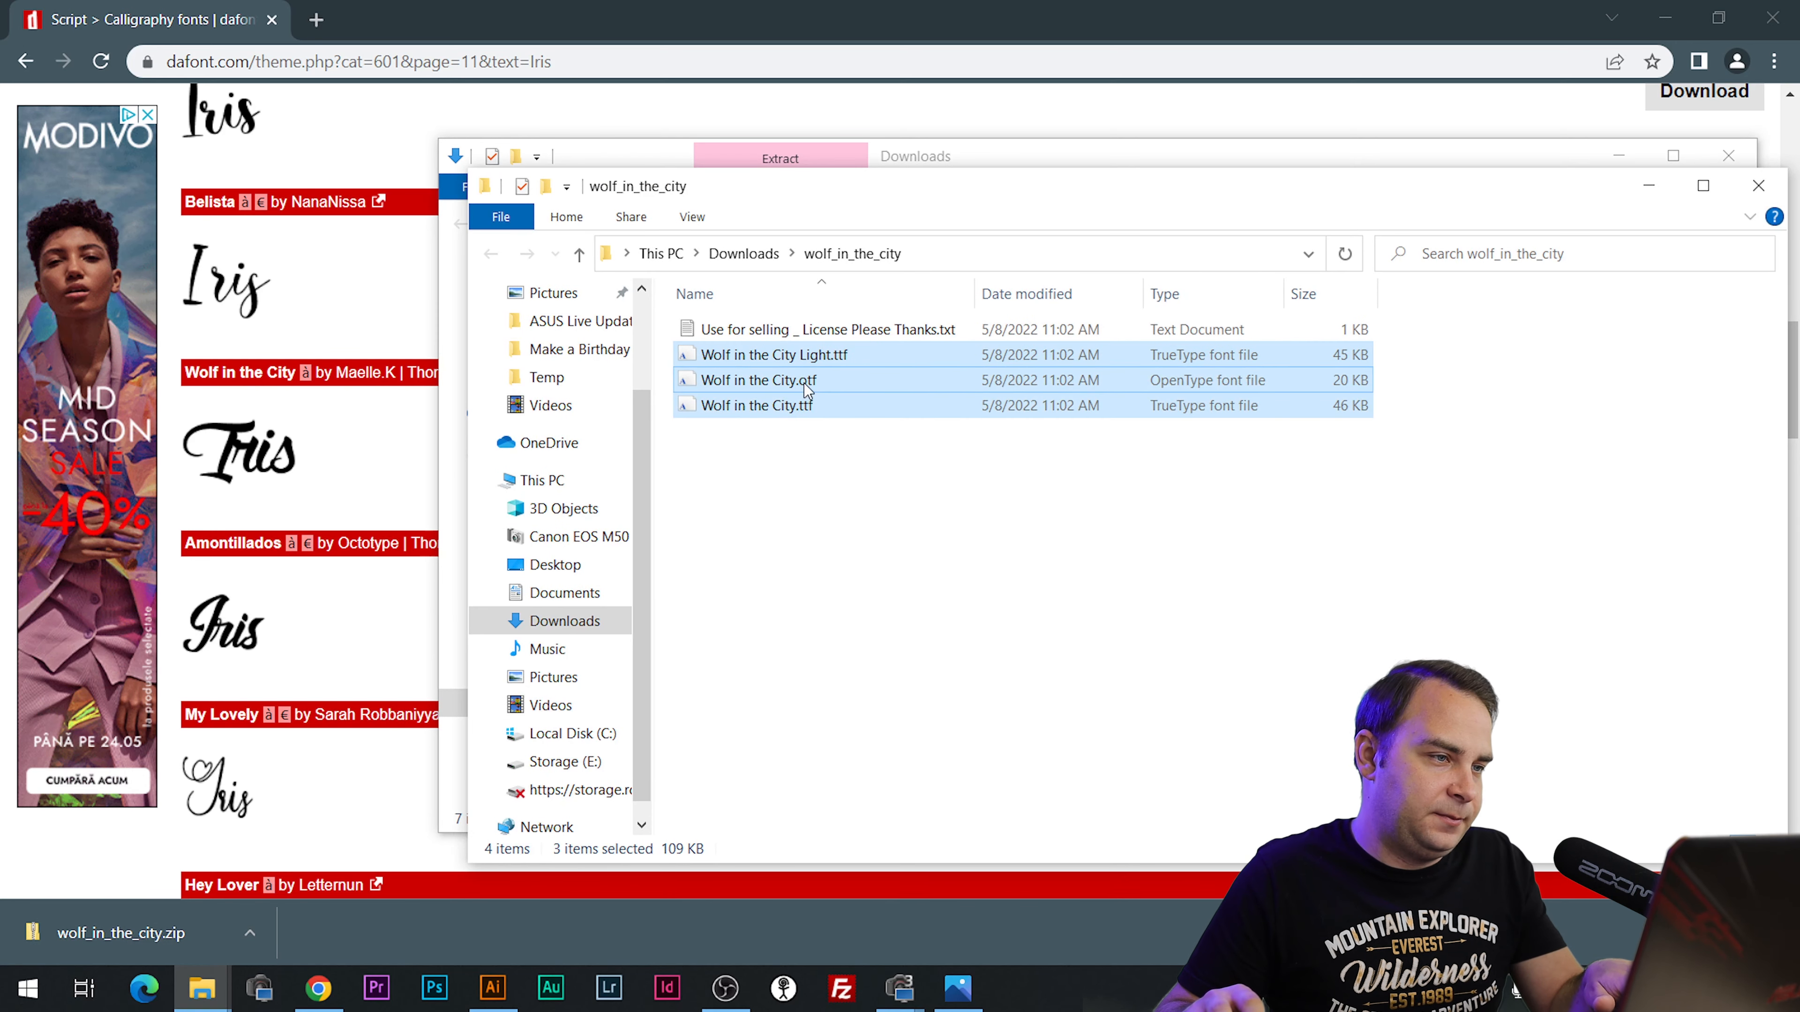
left_click(28, 988)
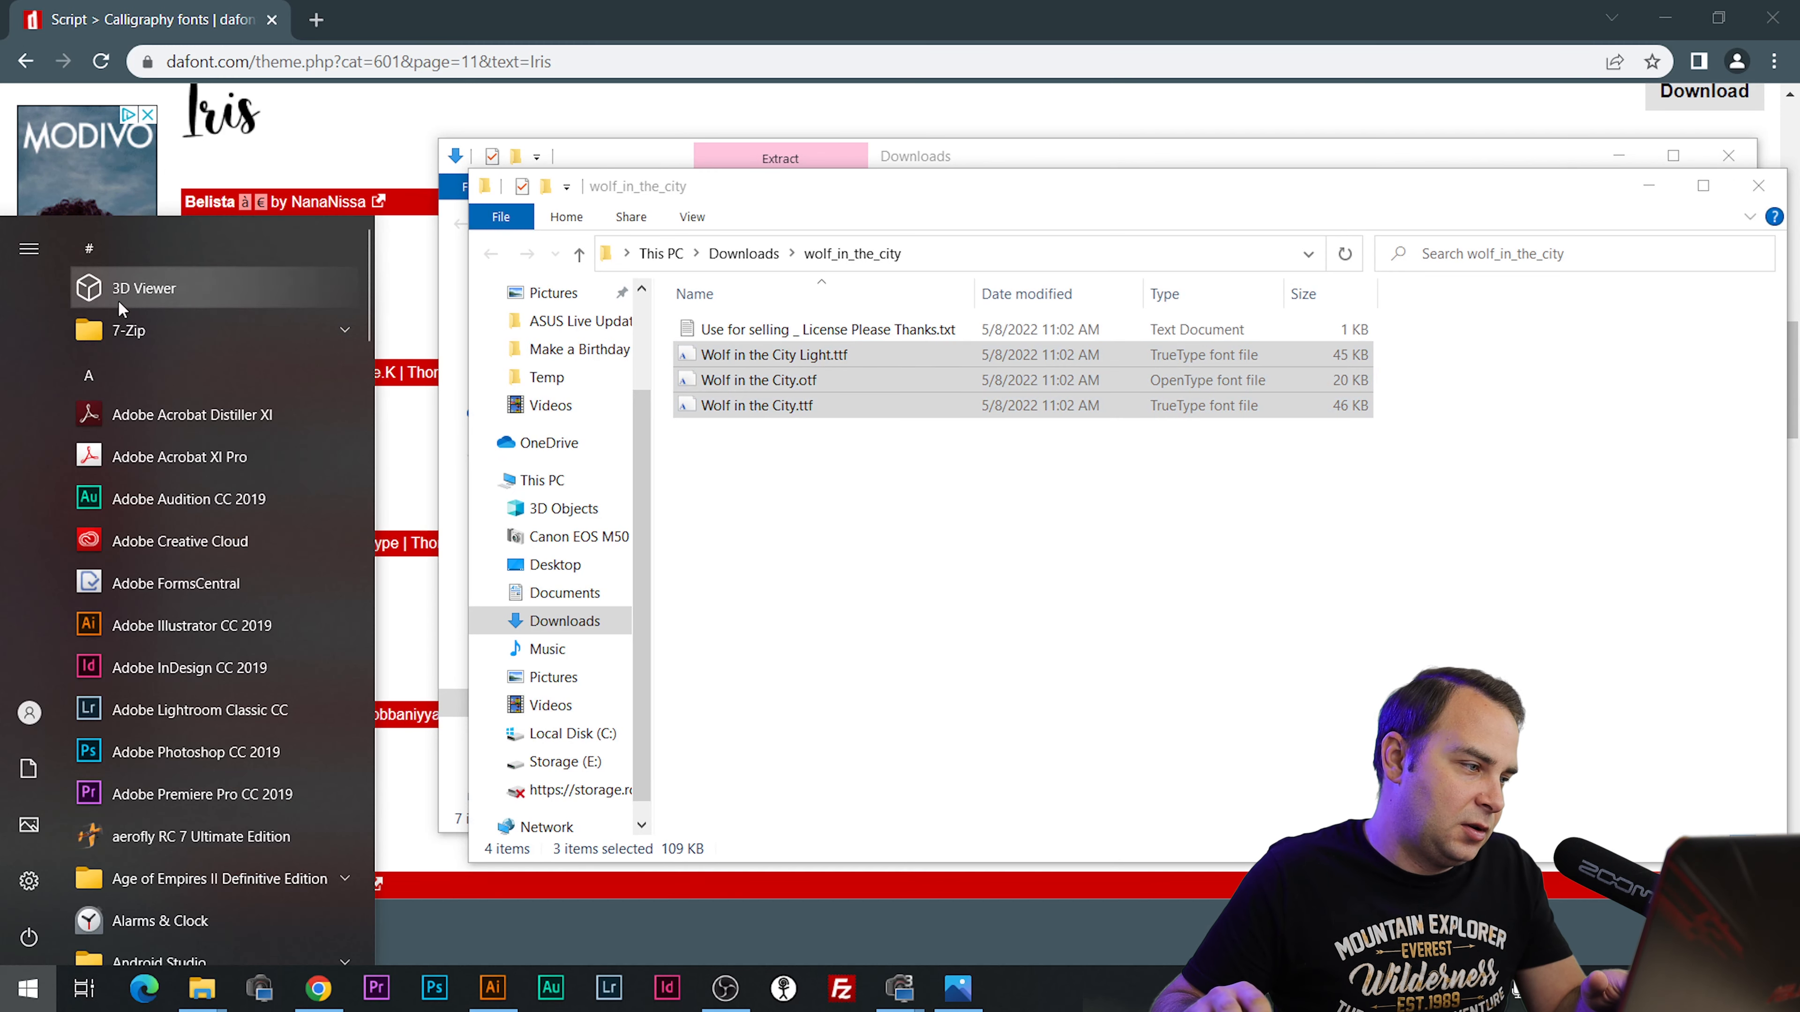
mouse_move(28, 769)
left_click(148, 774)
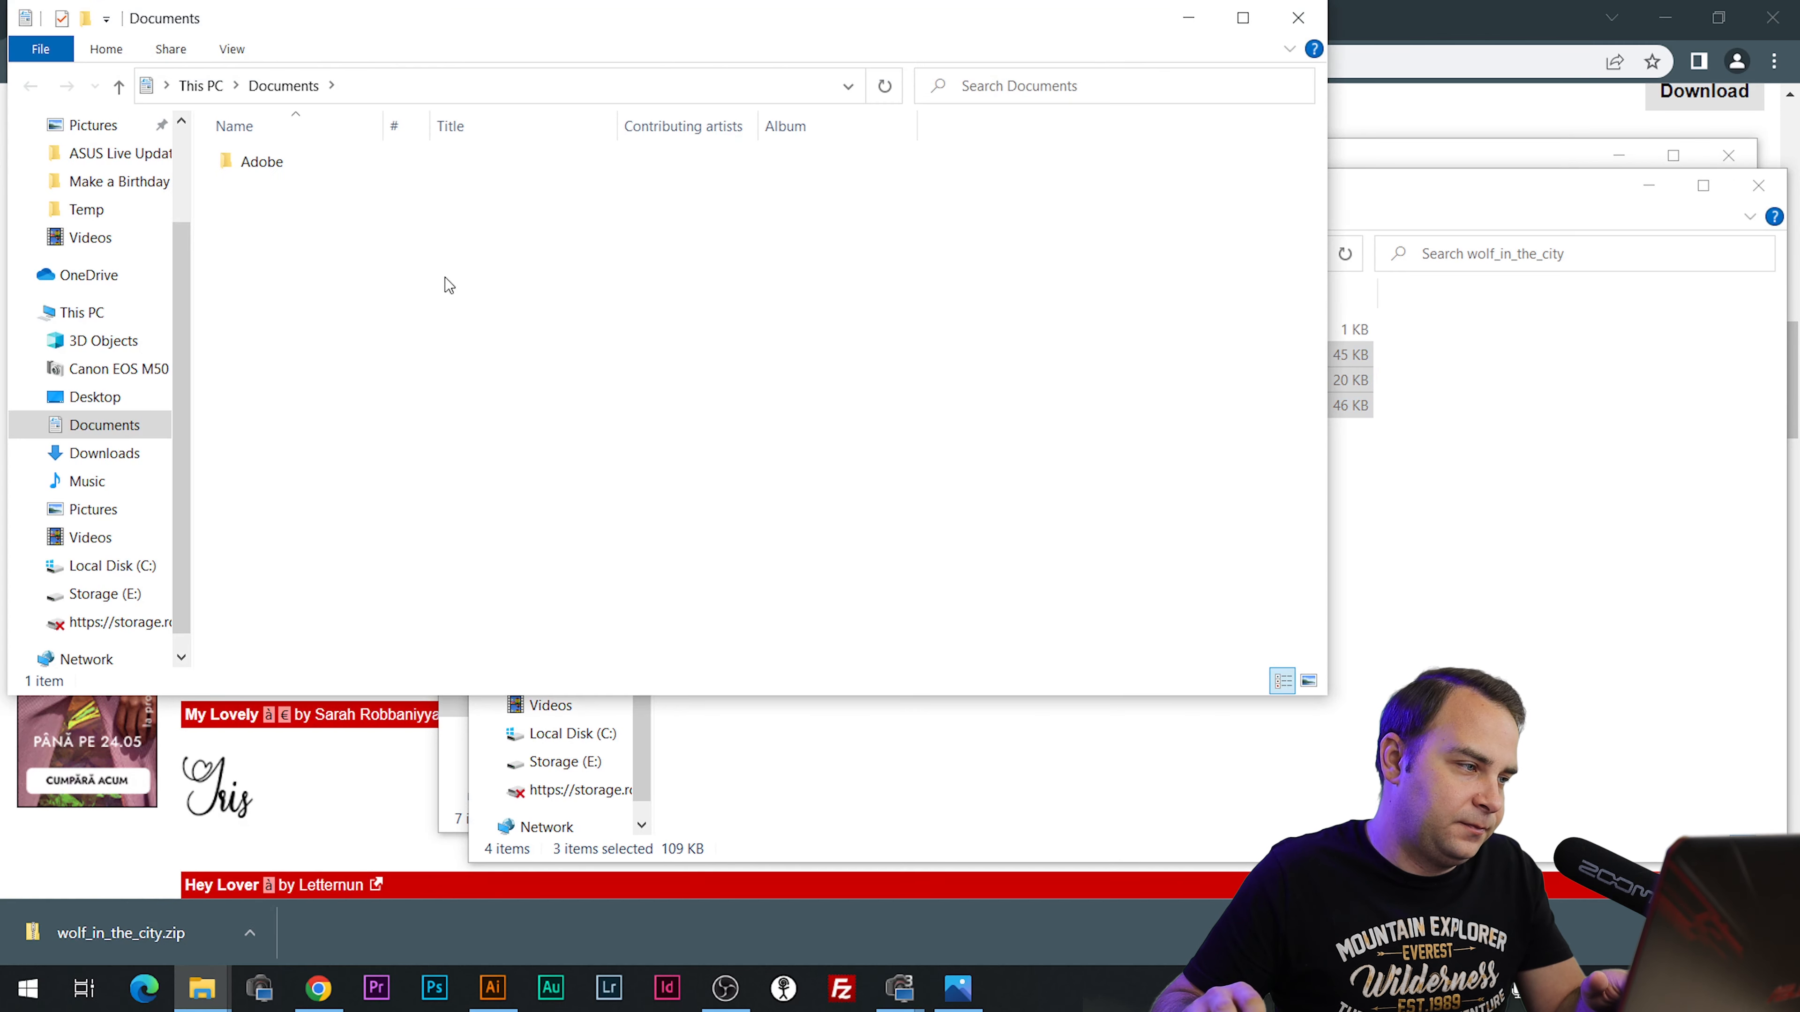
left_click(114, 565)
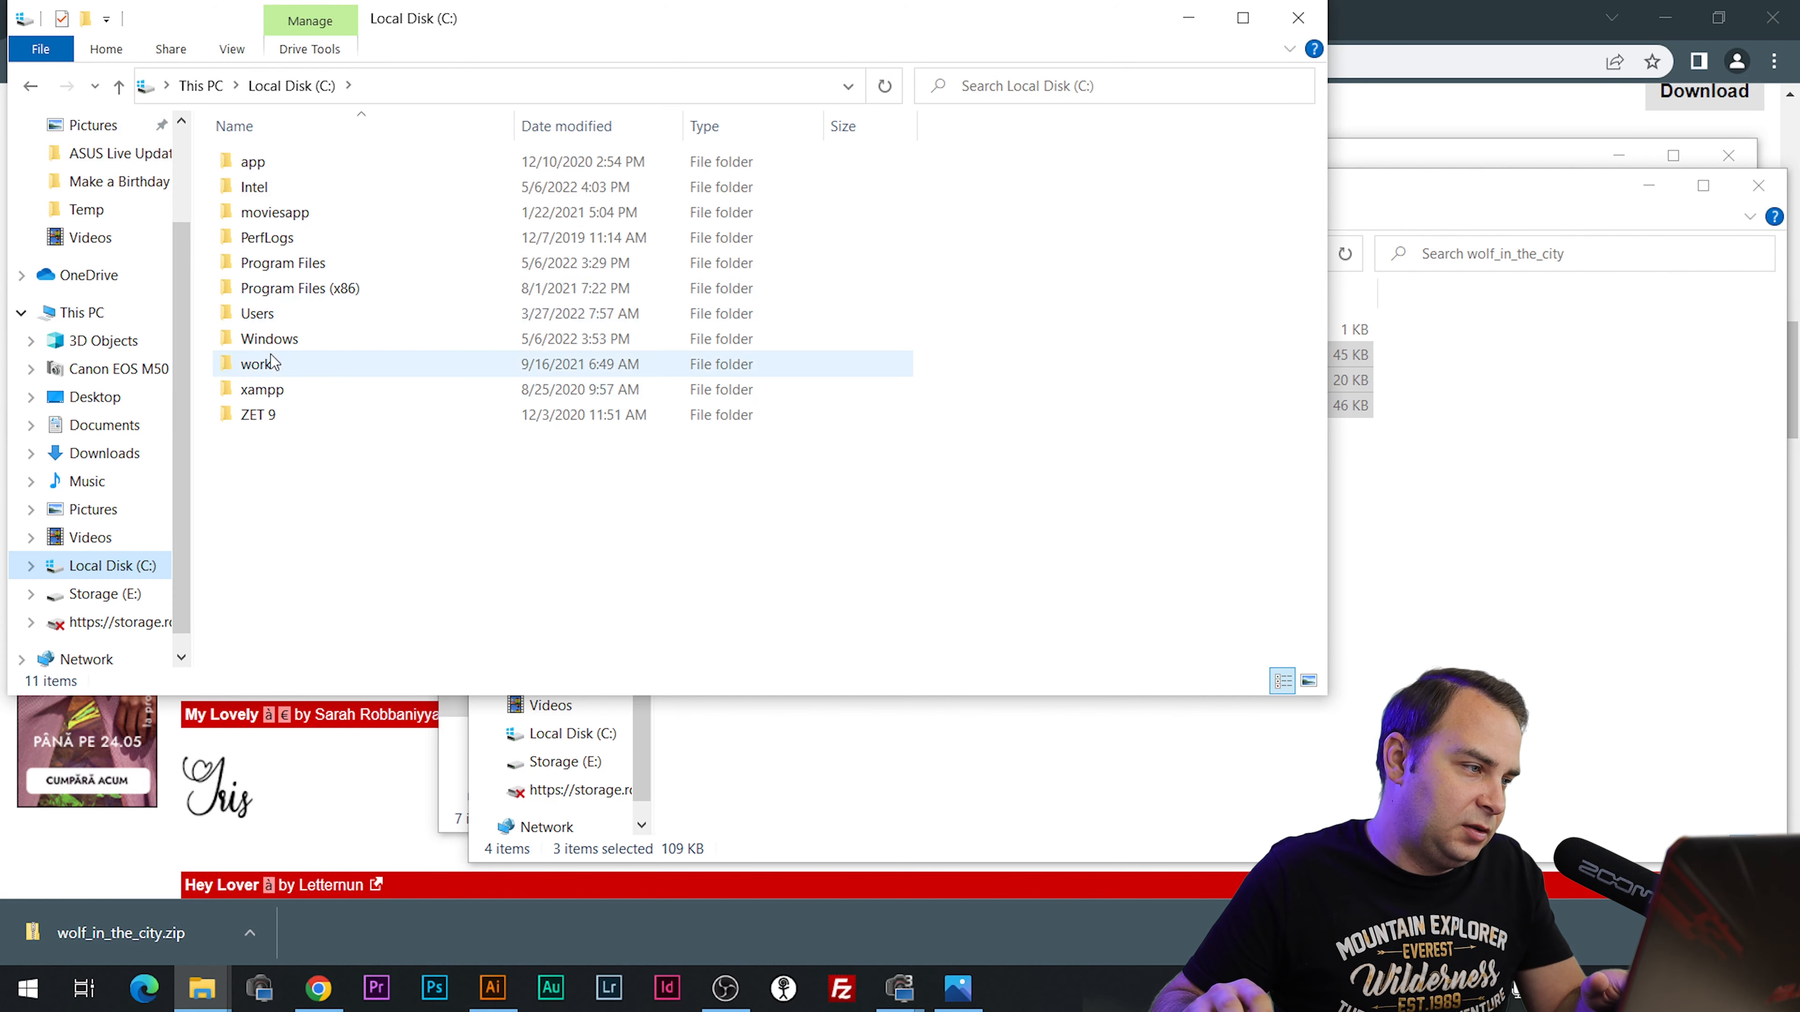
double_click(271, 339)
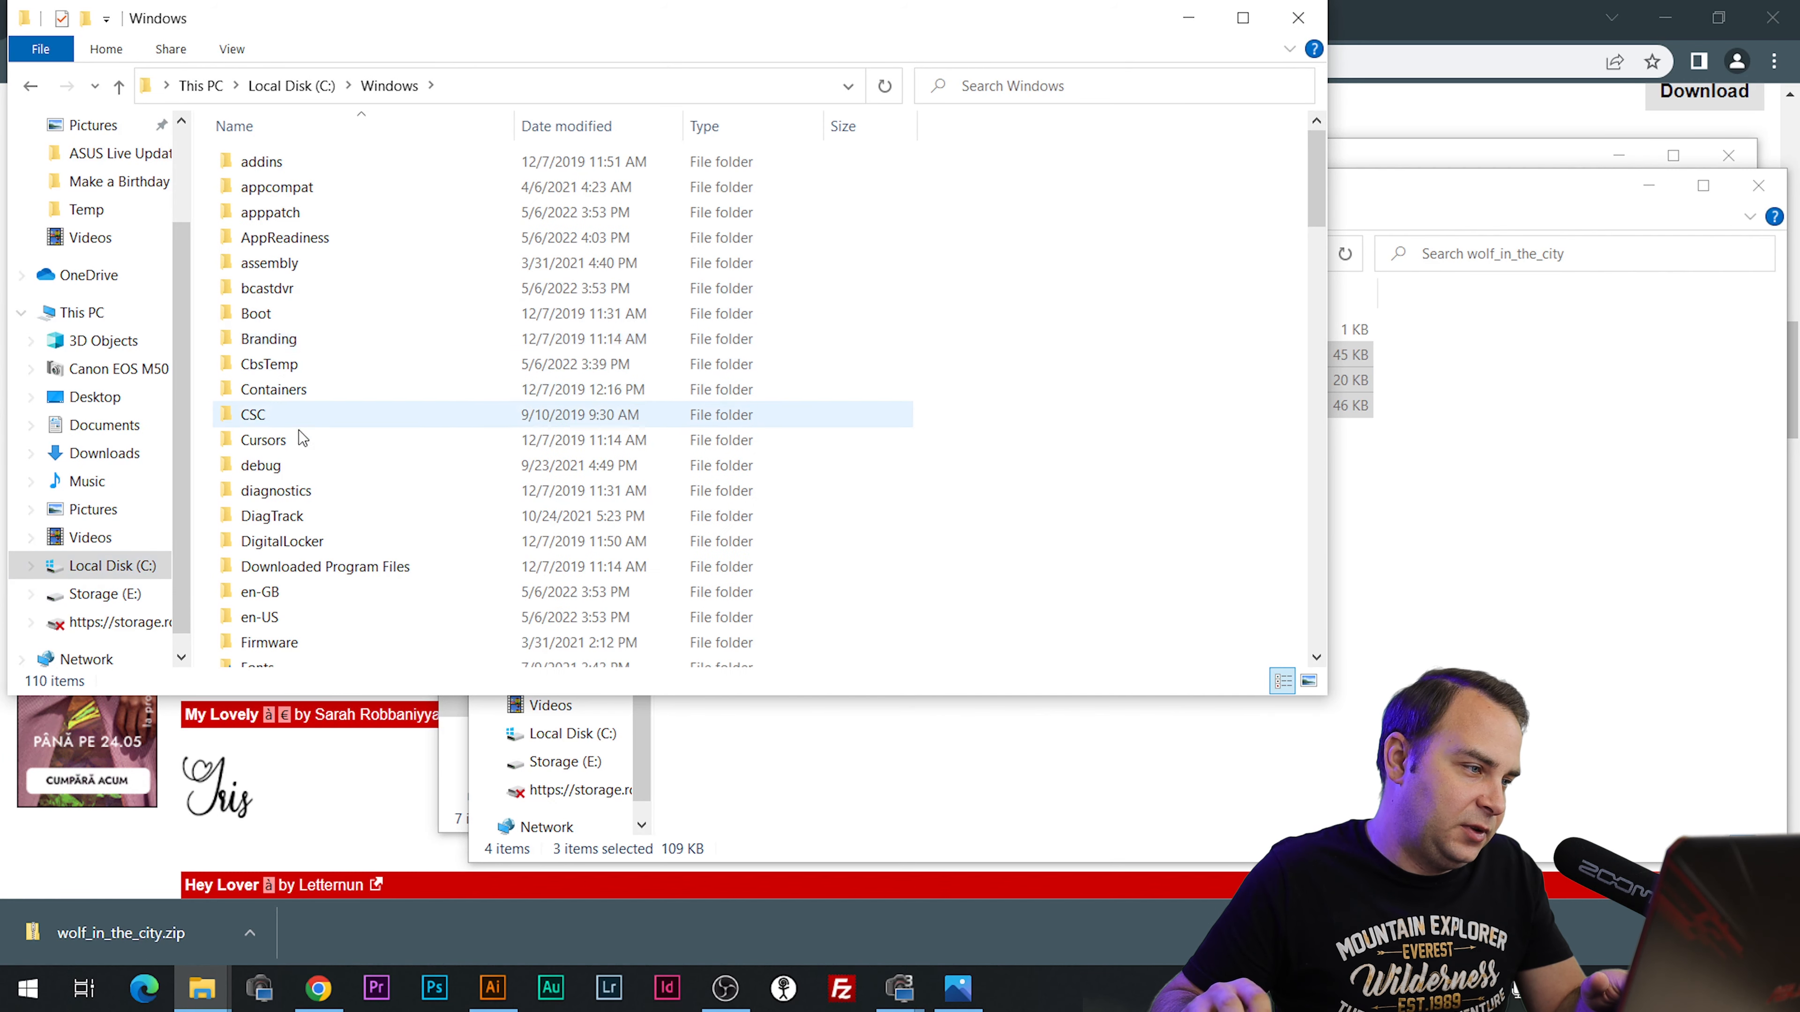
scroll(302, 437, "down", 5)
double_click(299, 303)
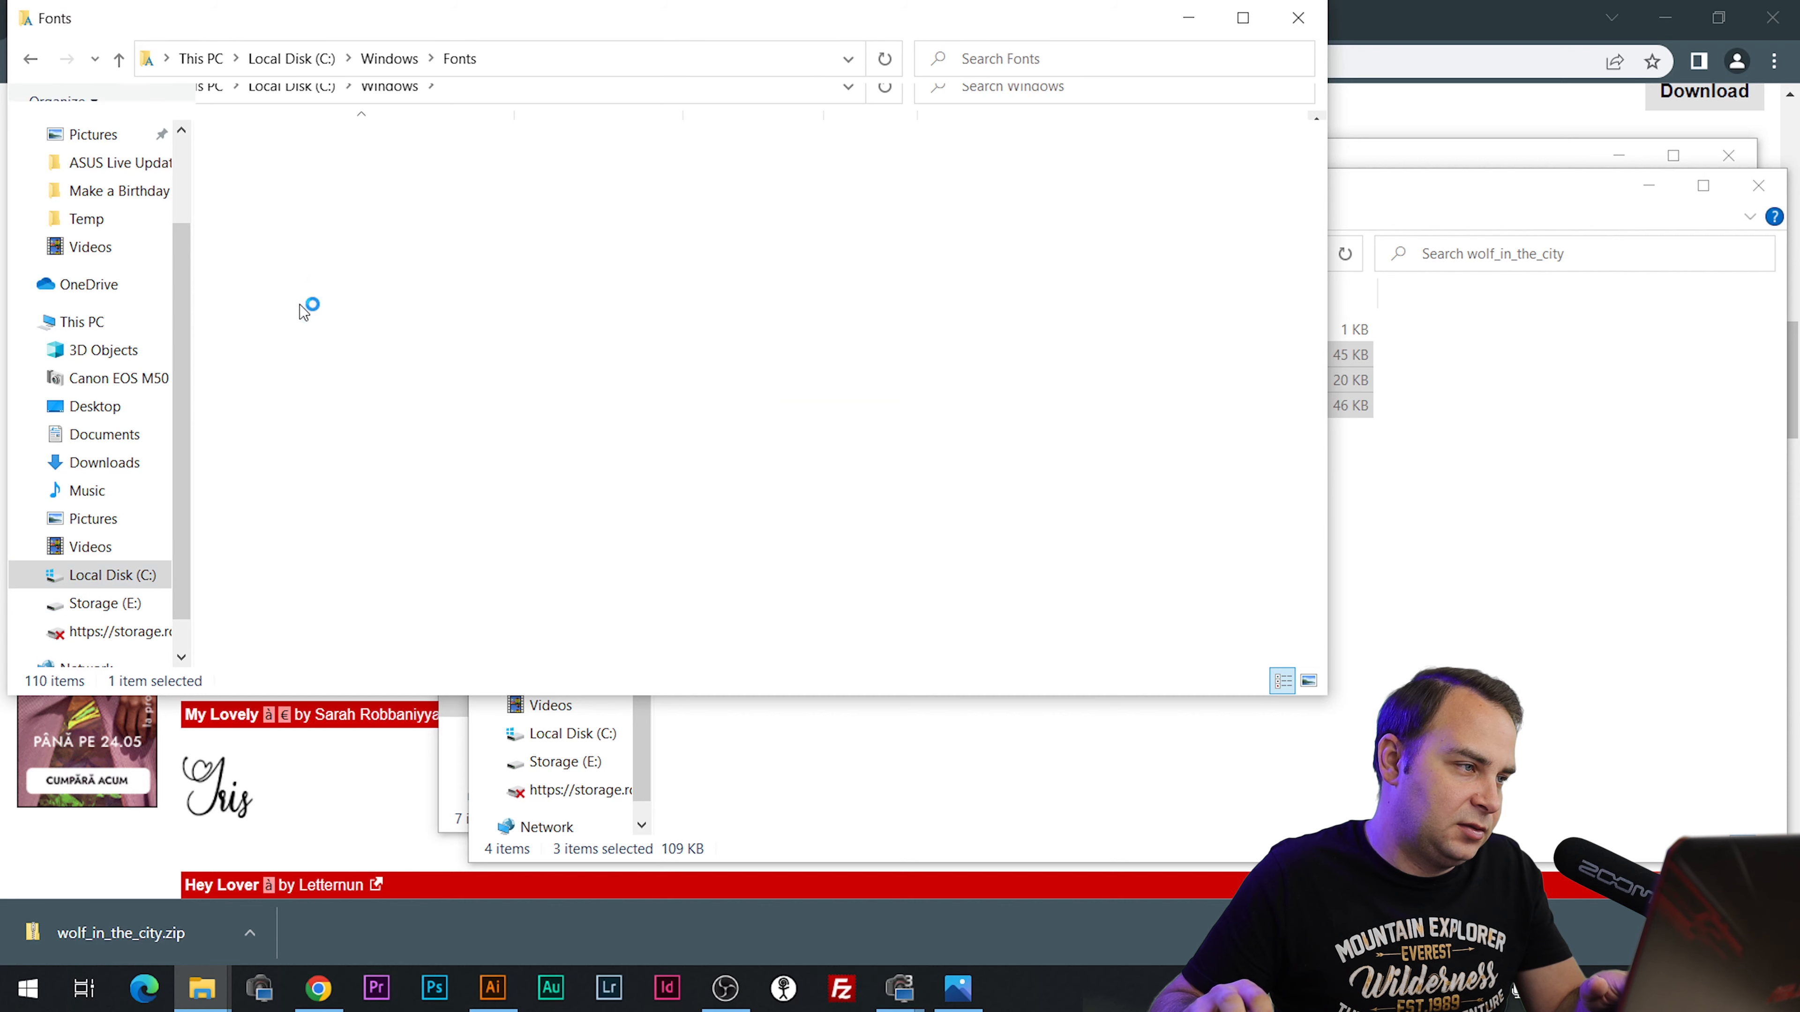
key("ctrl+v")
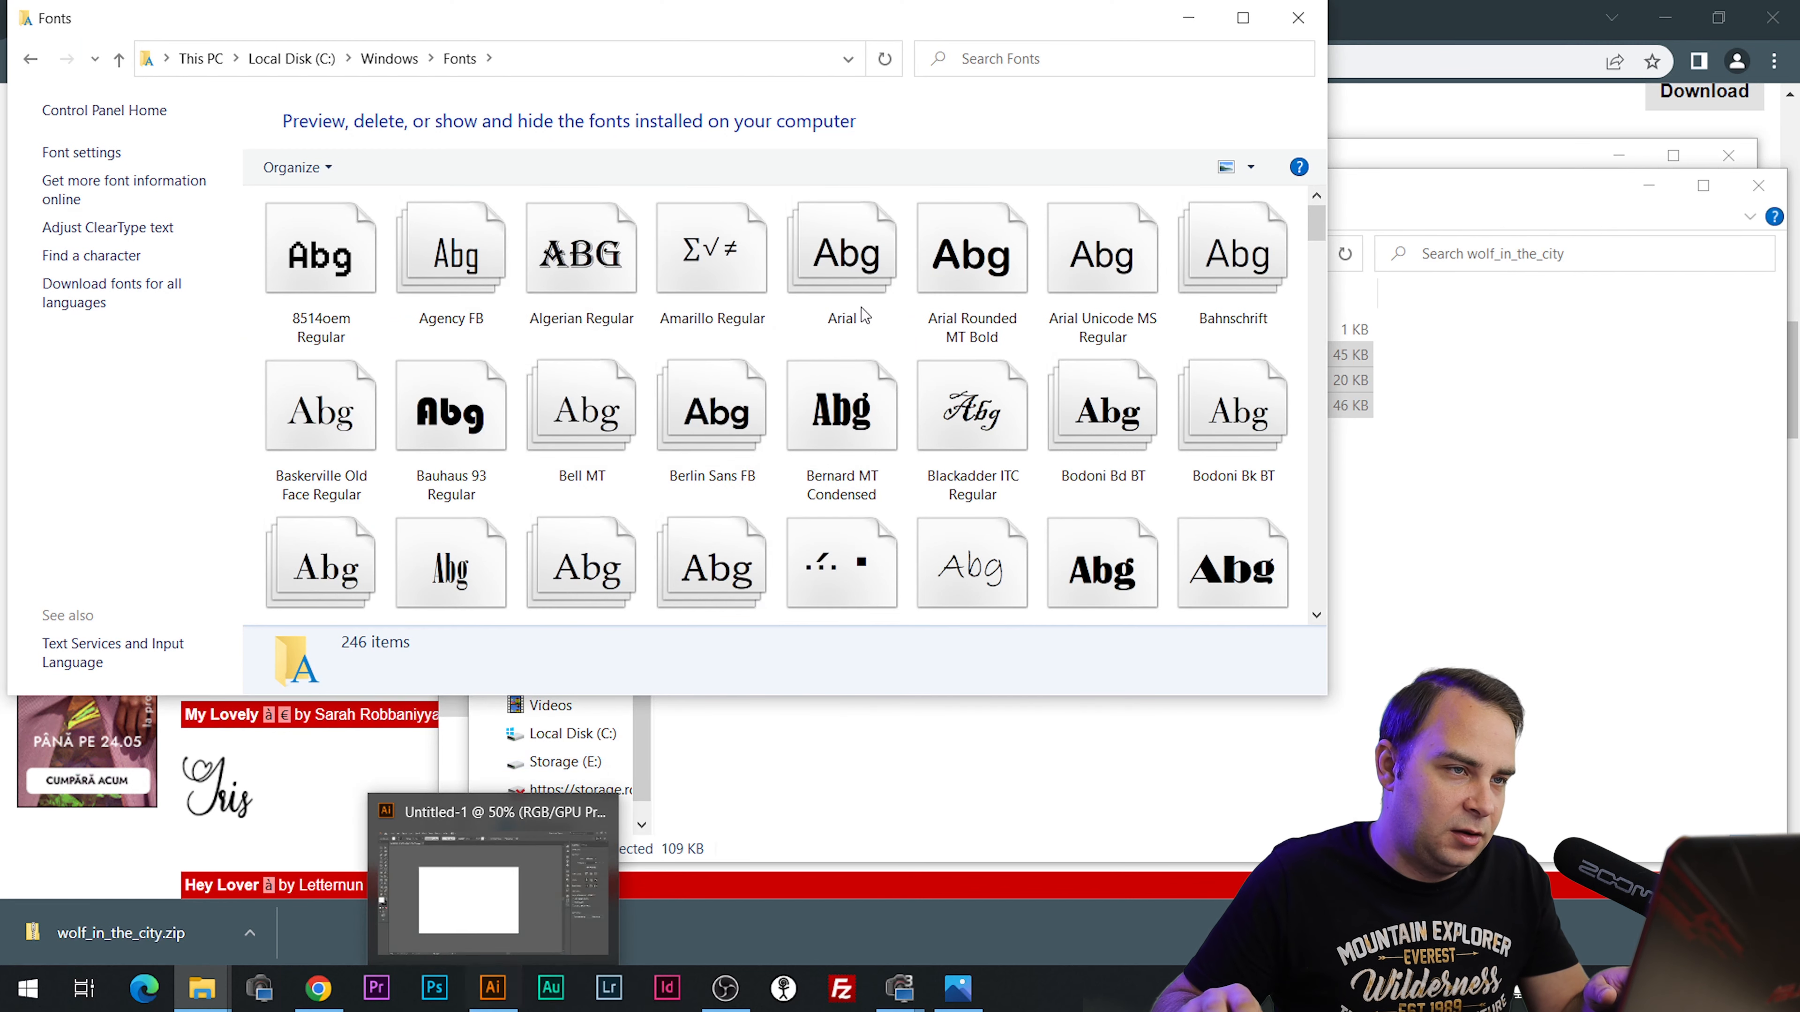
Close the Fonts and wolf_in_the_city folder windows and switch back to Illustrator.
left_click(1298, 18)
left_click(1390, 576)
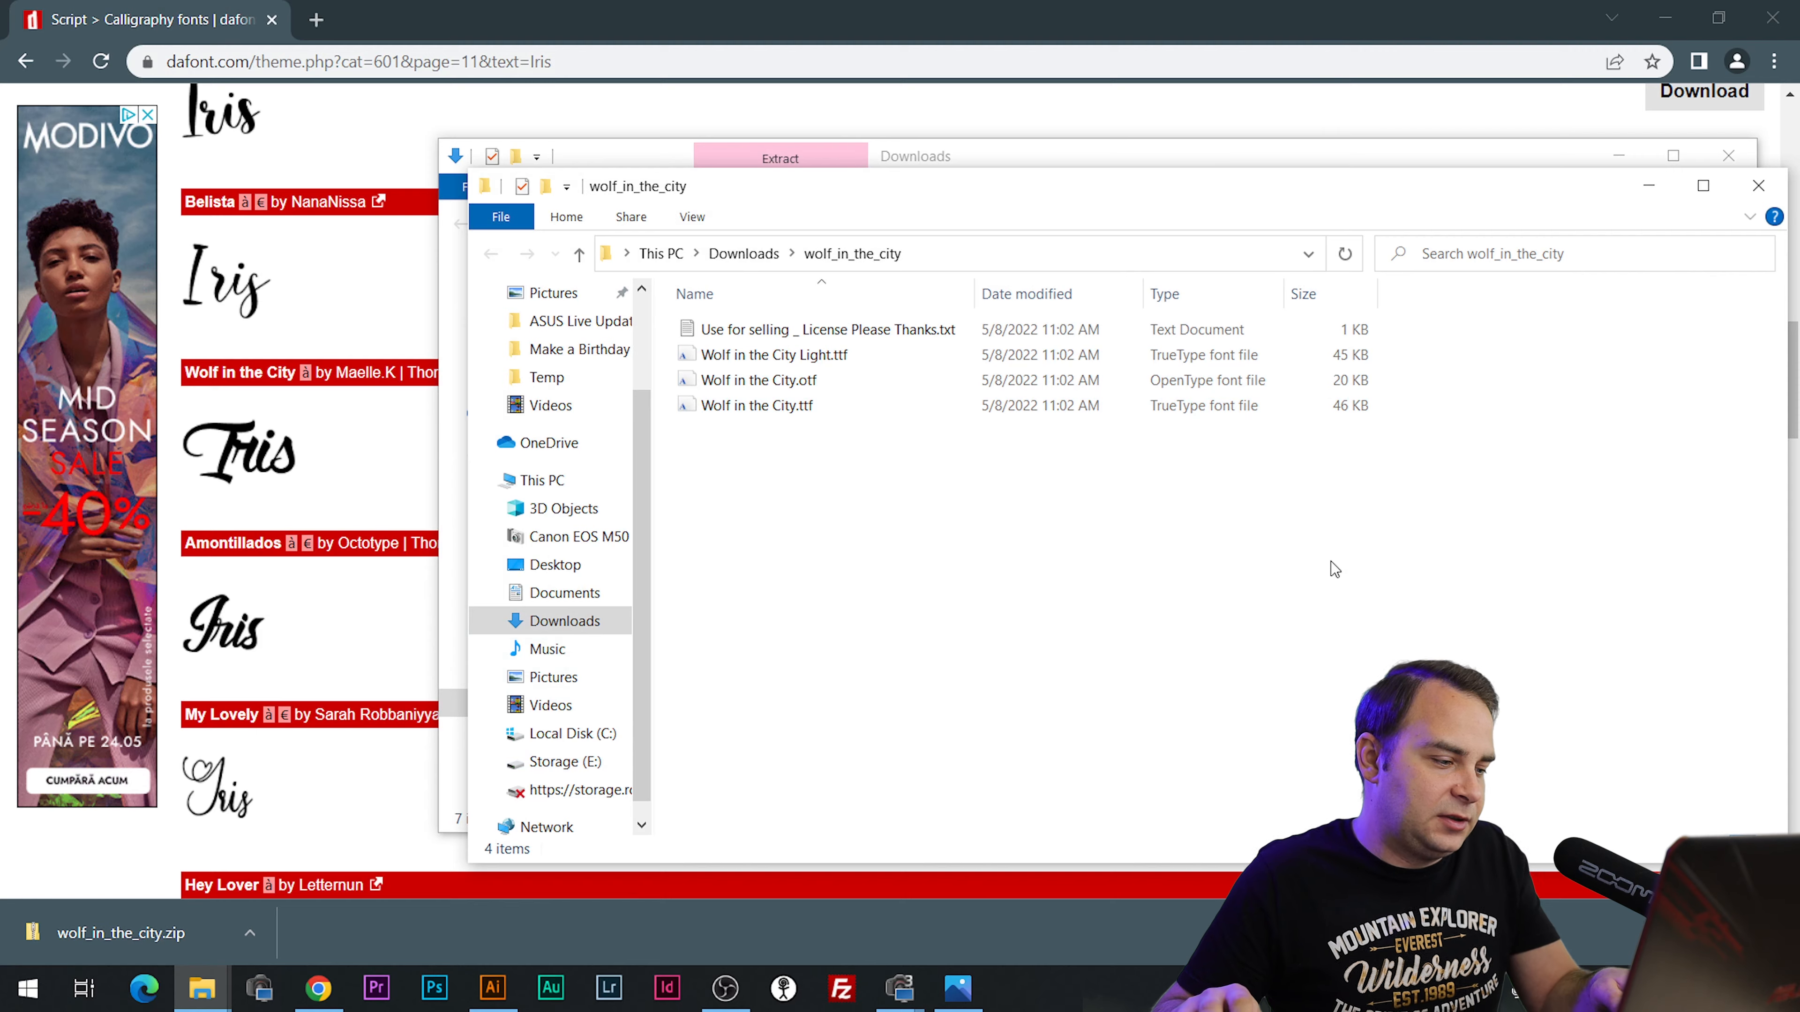
key("alt+F4")
left_click(502, 984)
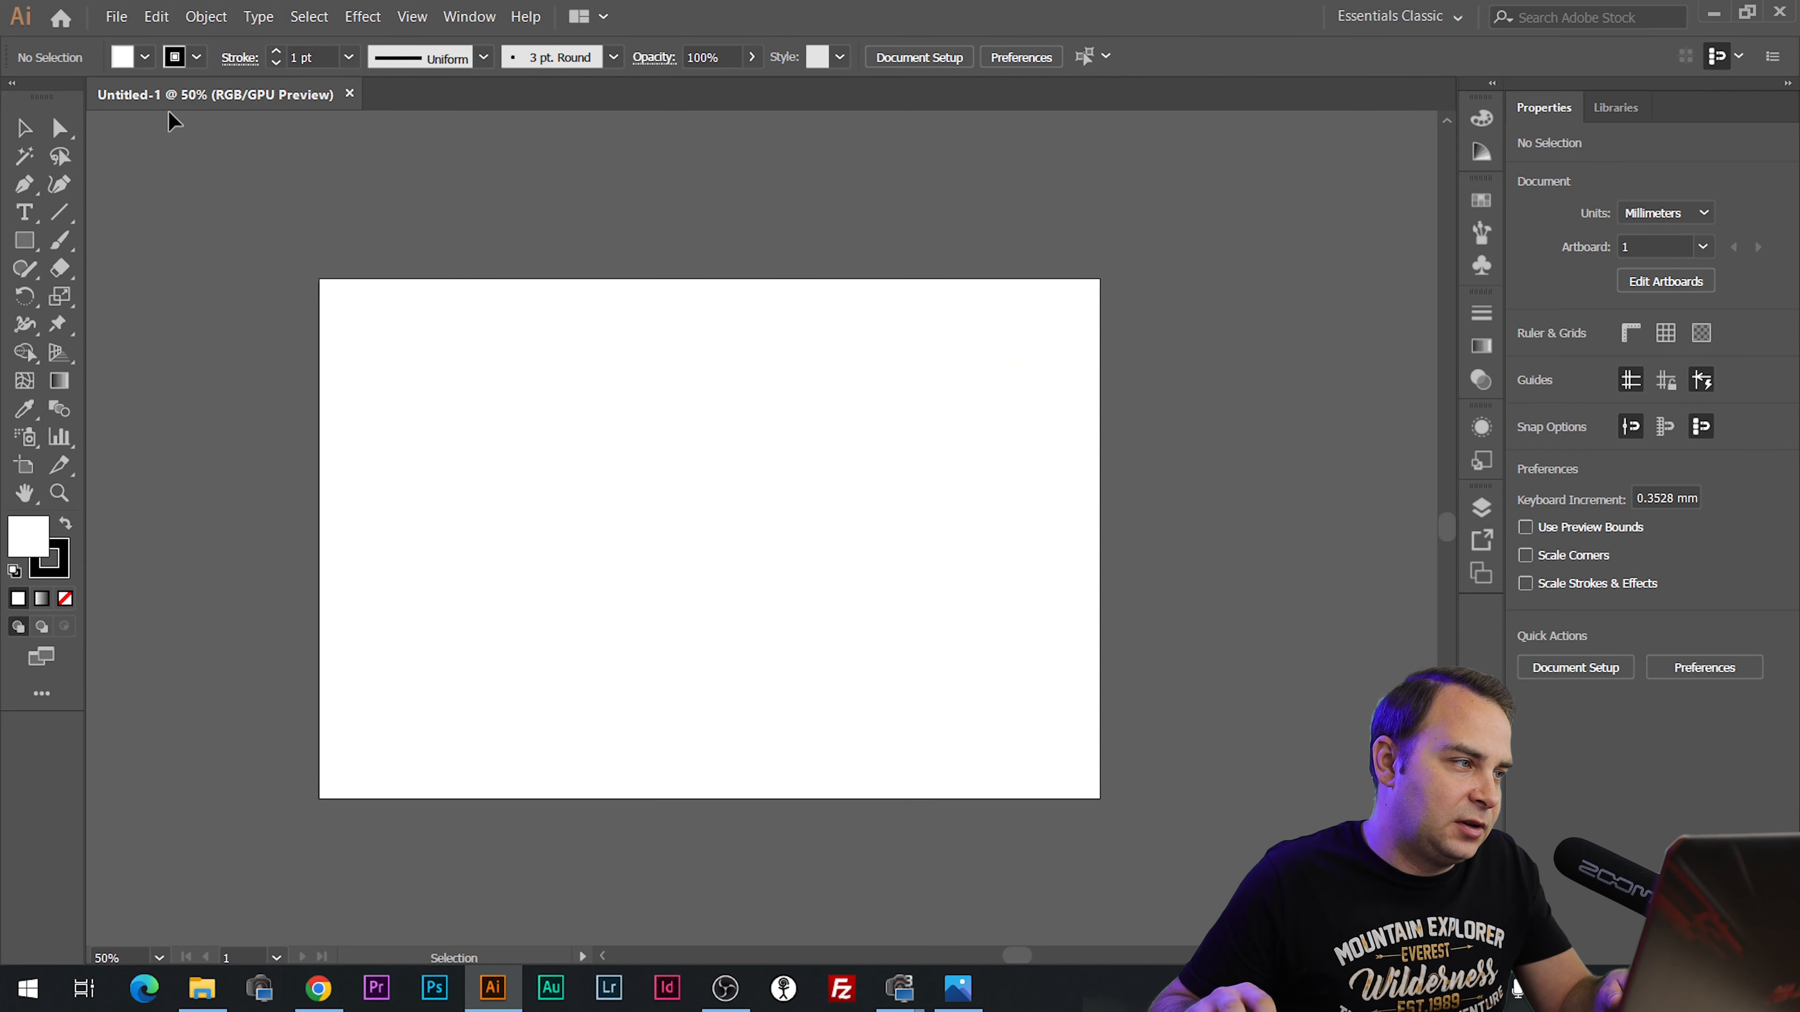
Add a point text object with the sign's name near the middle of the artboard using the Type tool.
left_click(23, 212)
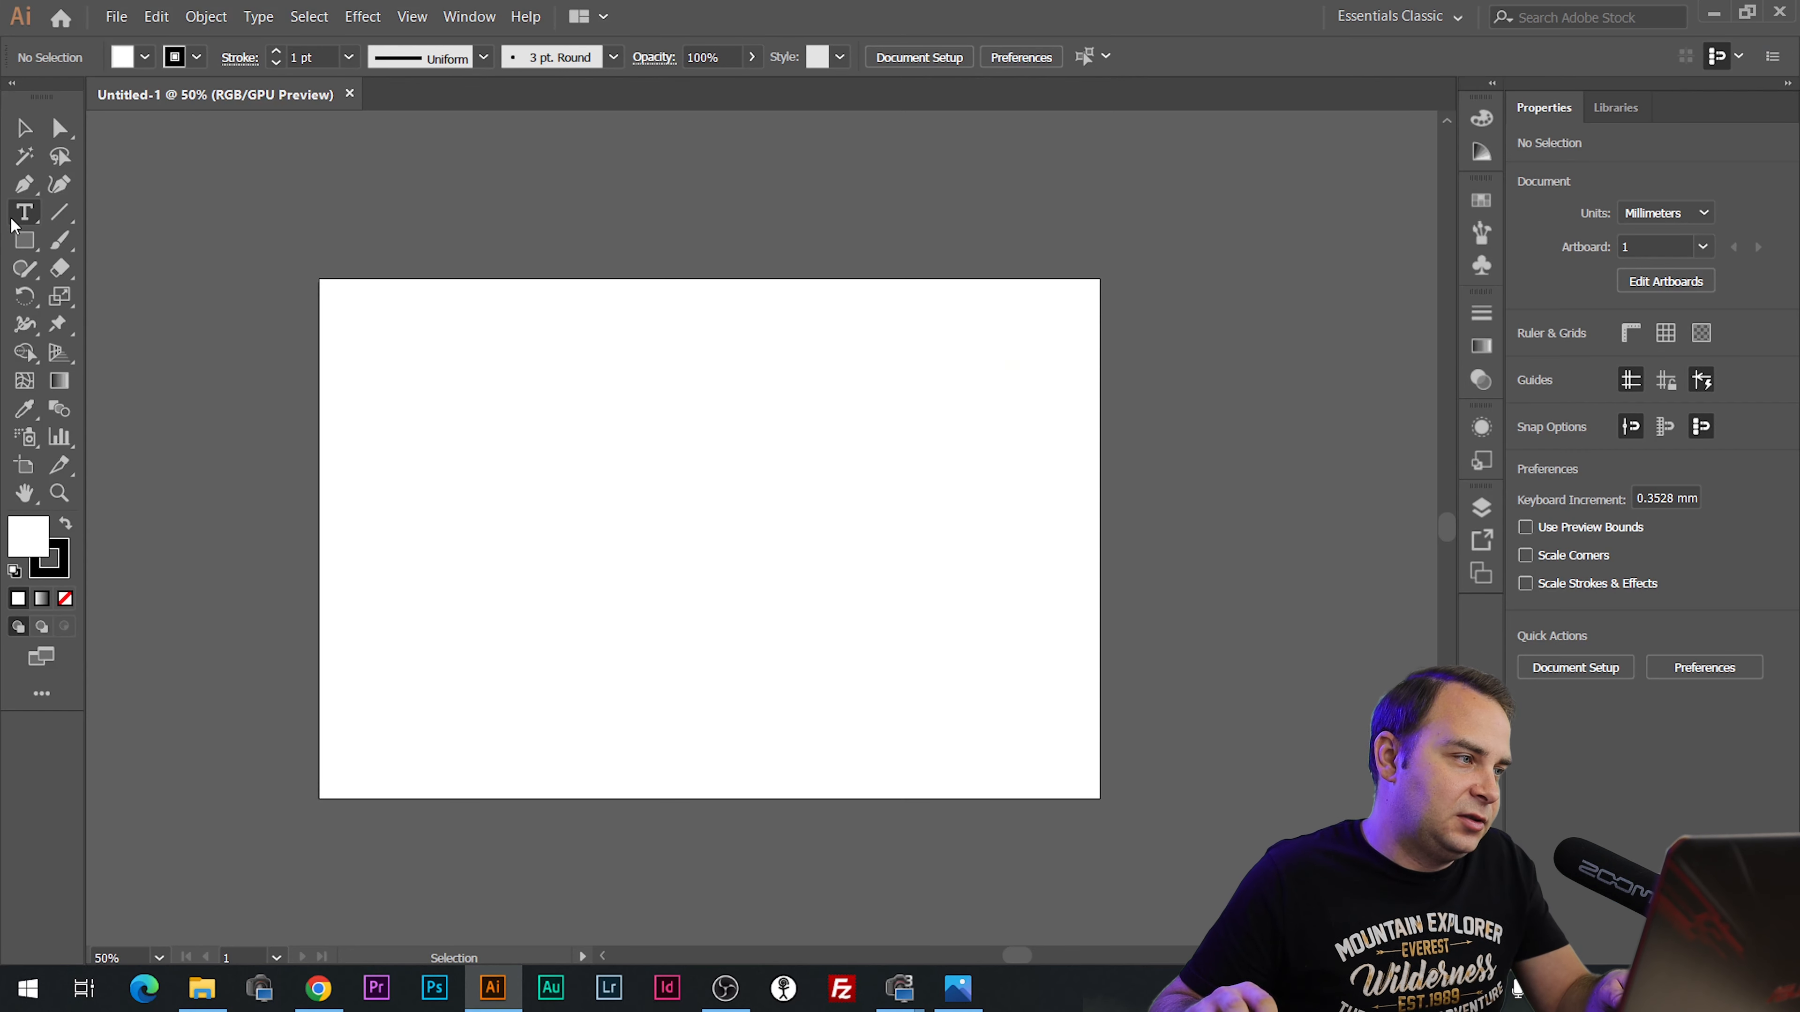
left_click(446, 391)
key("ctrl+z")
key("ctrl+z")
left_click(594, 466)
type("Iris")
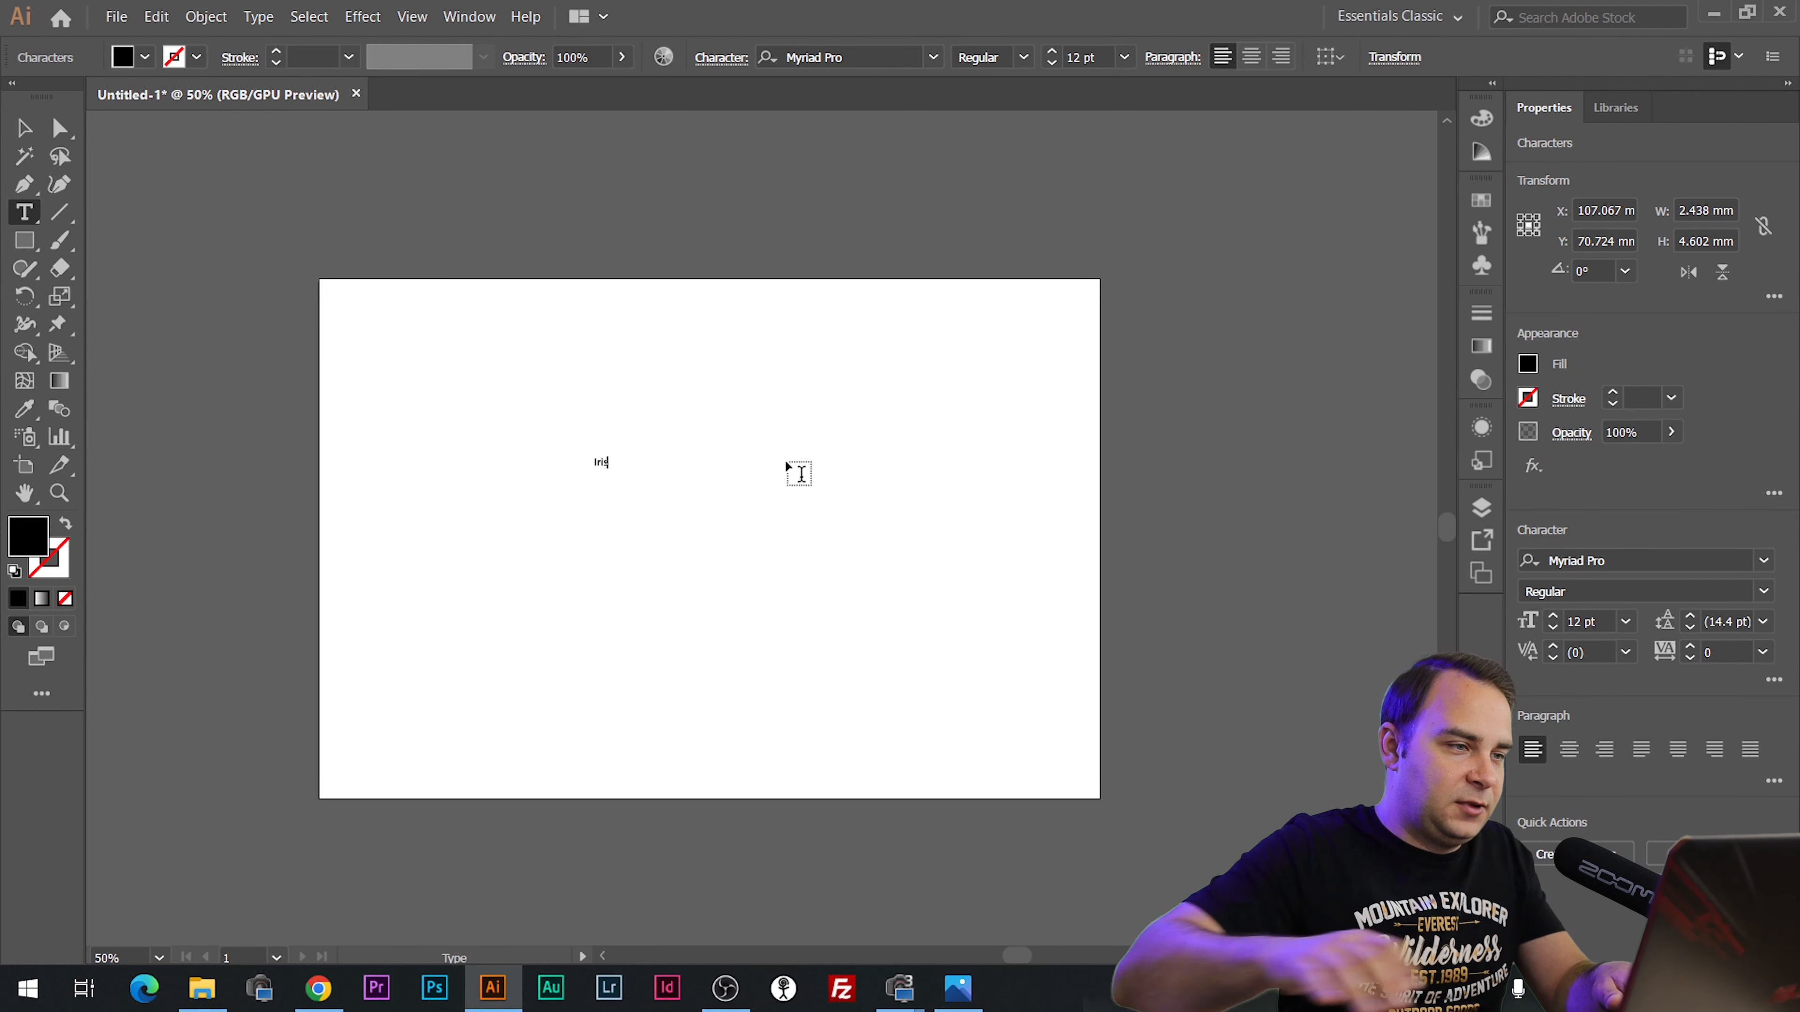
Scale the name text up to about 198 mm wide and place it over the artboard's upper-left area.
left_click(27, 132)
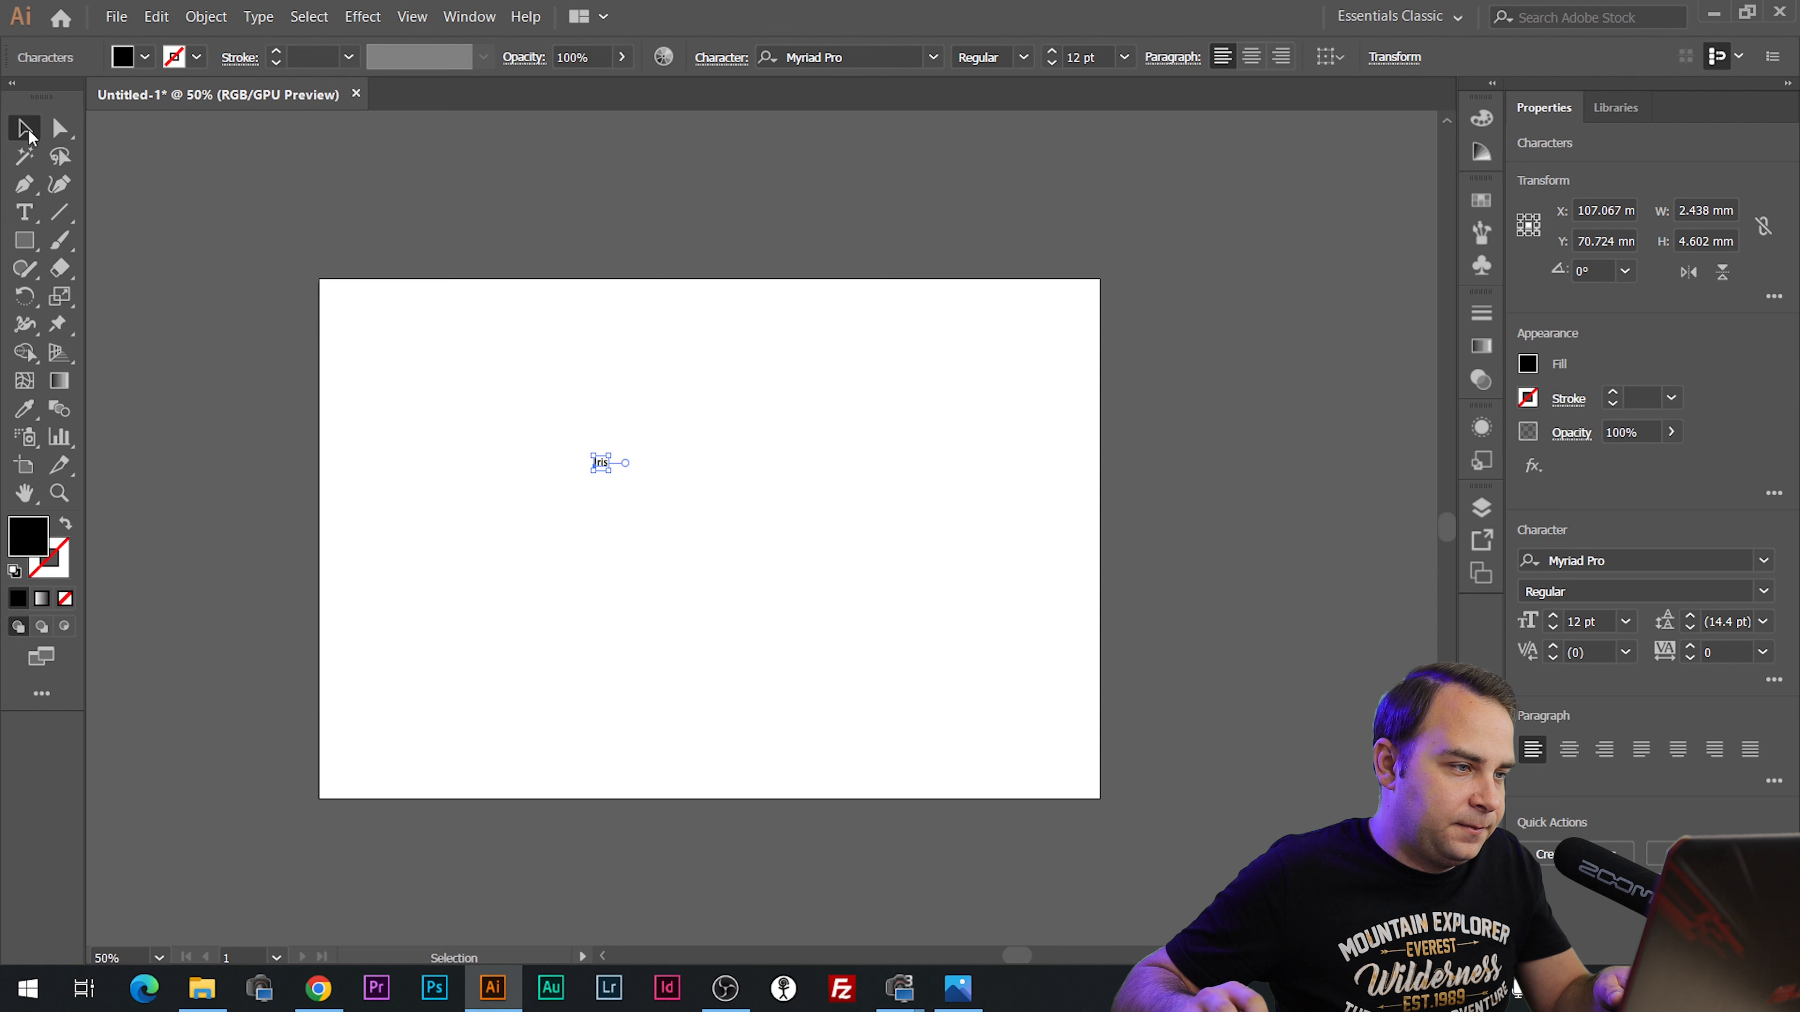
left_click_drag(609, 471, 1058, 767)
left_click_drag(683, 631, 489, 397)
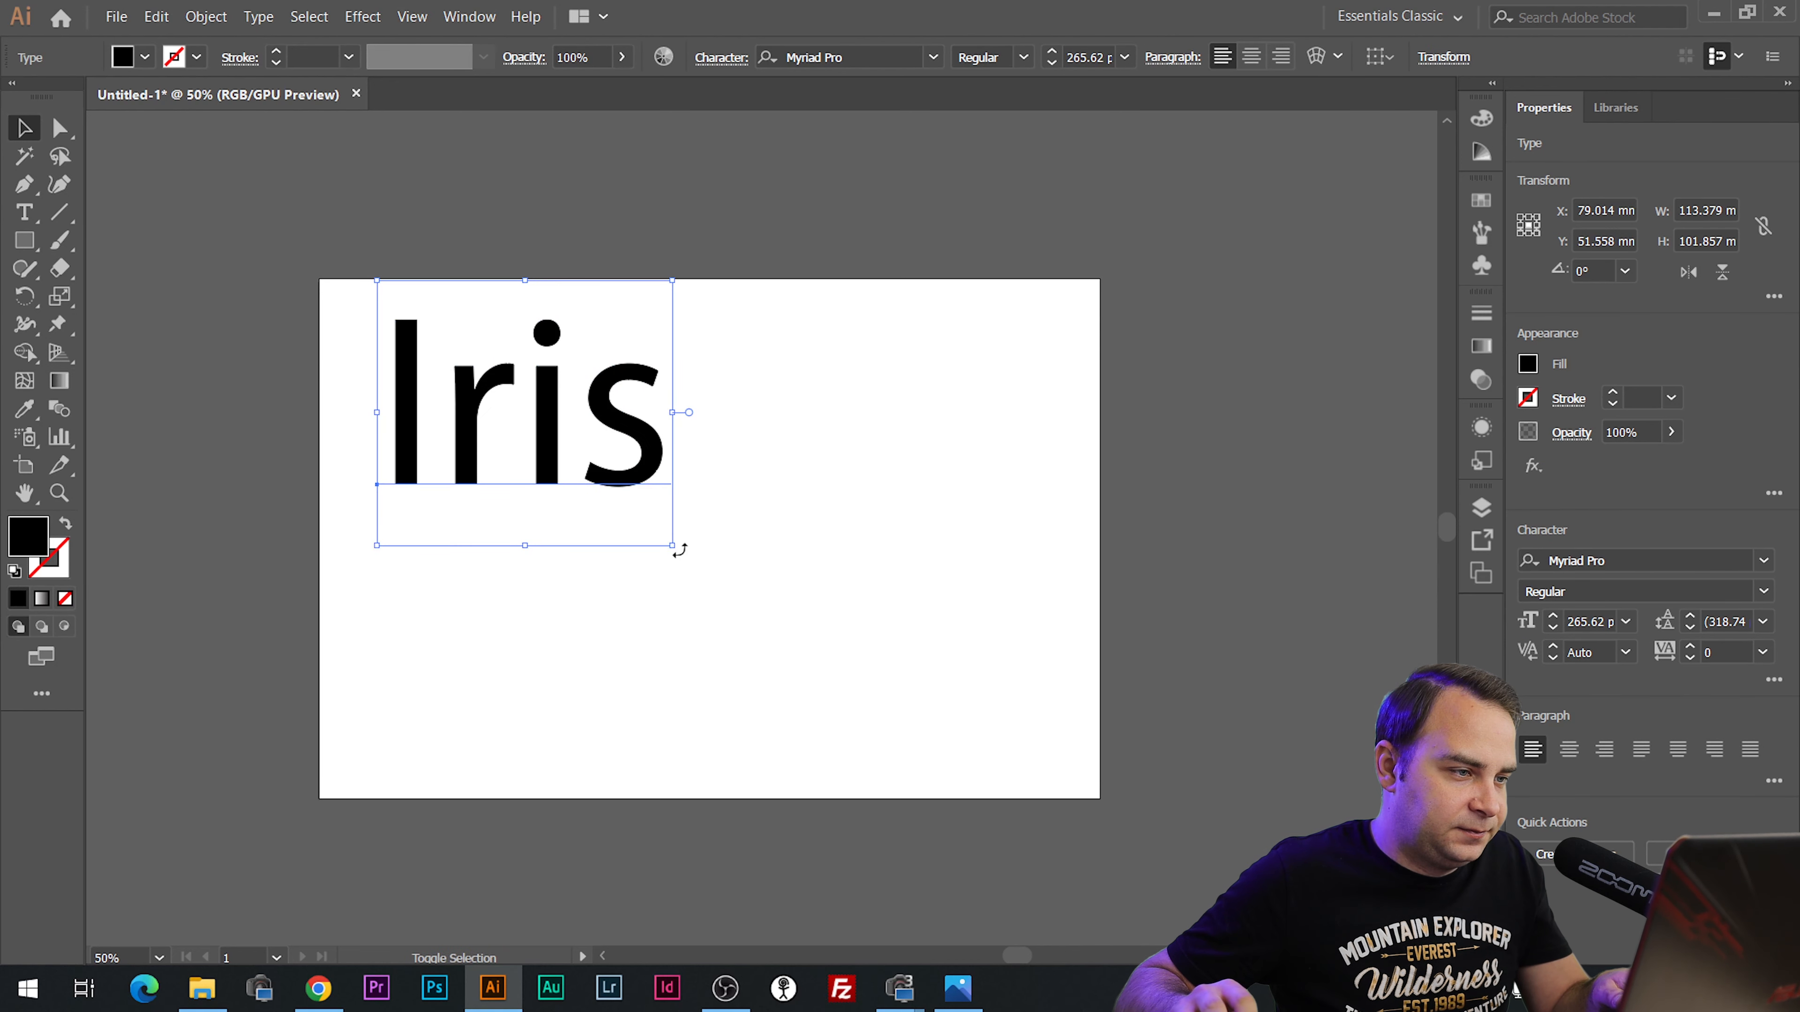
left_click_drag(672, 547, 980, 743)
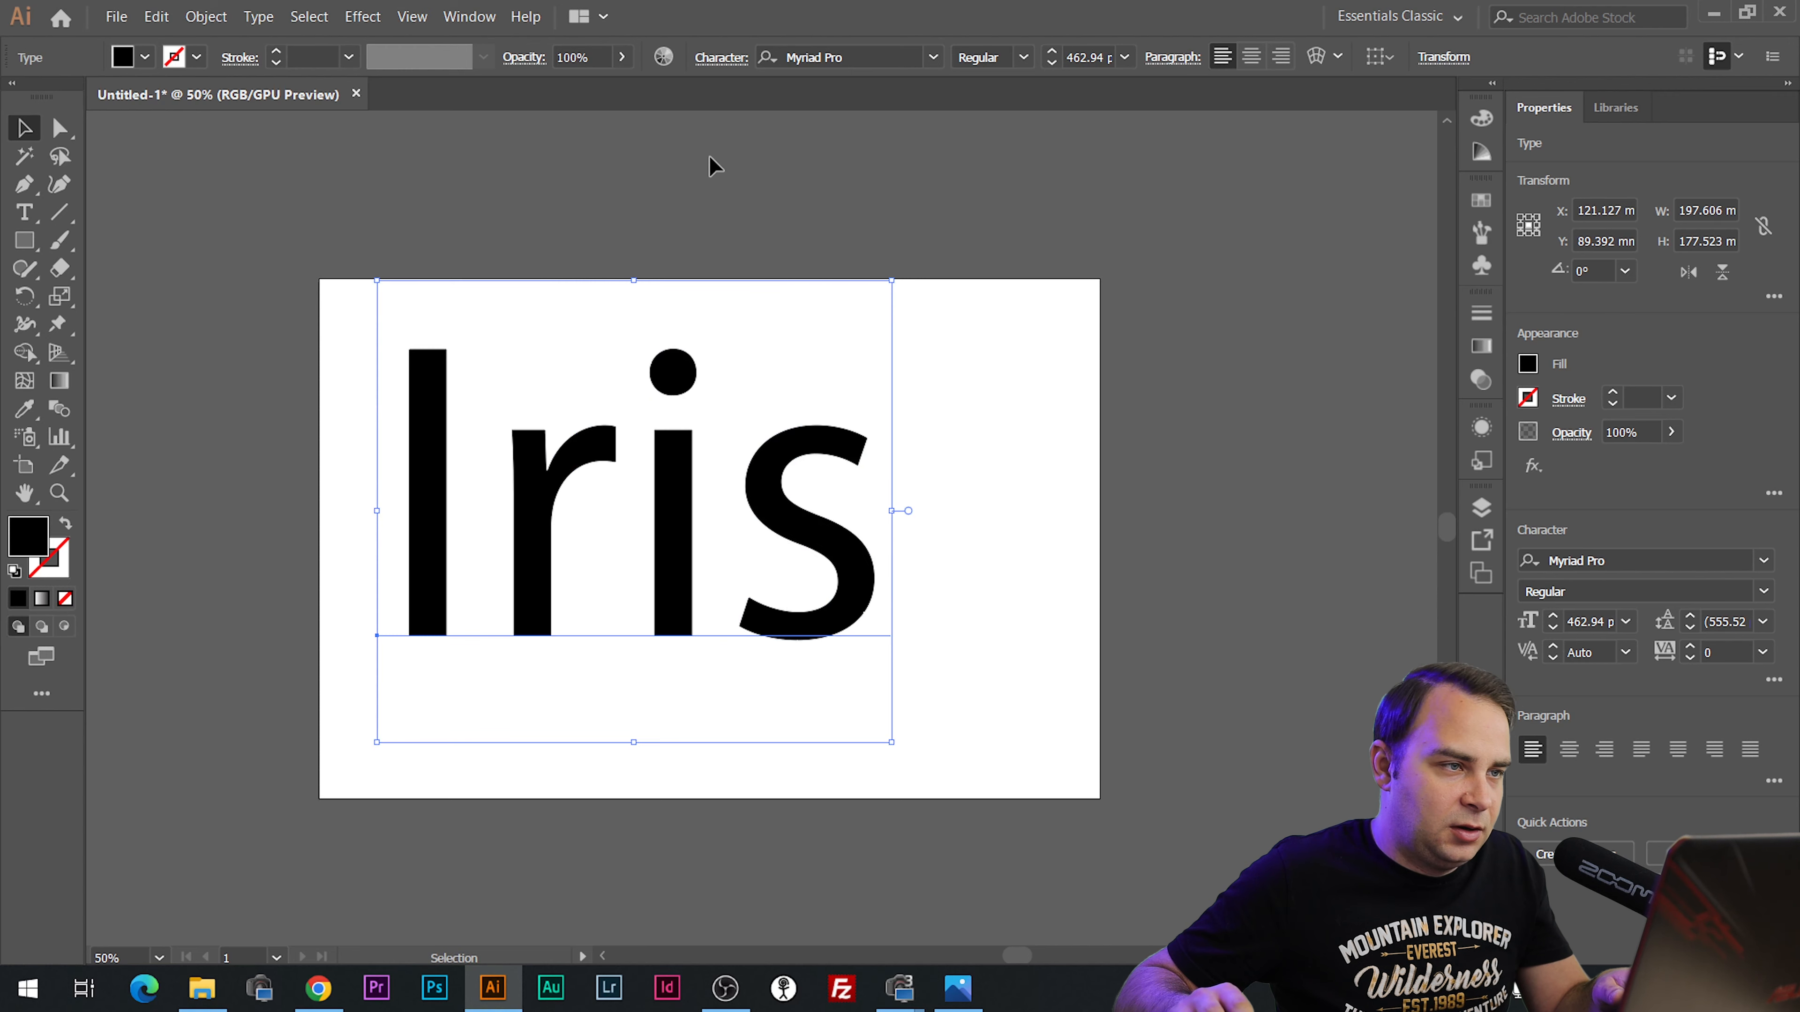
Set the name text's font to Wolf in the City, choosing the OpenType version.
left_click(934, 57)
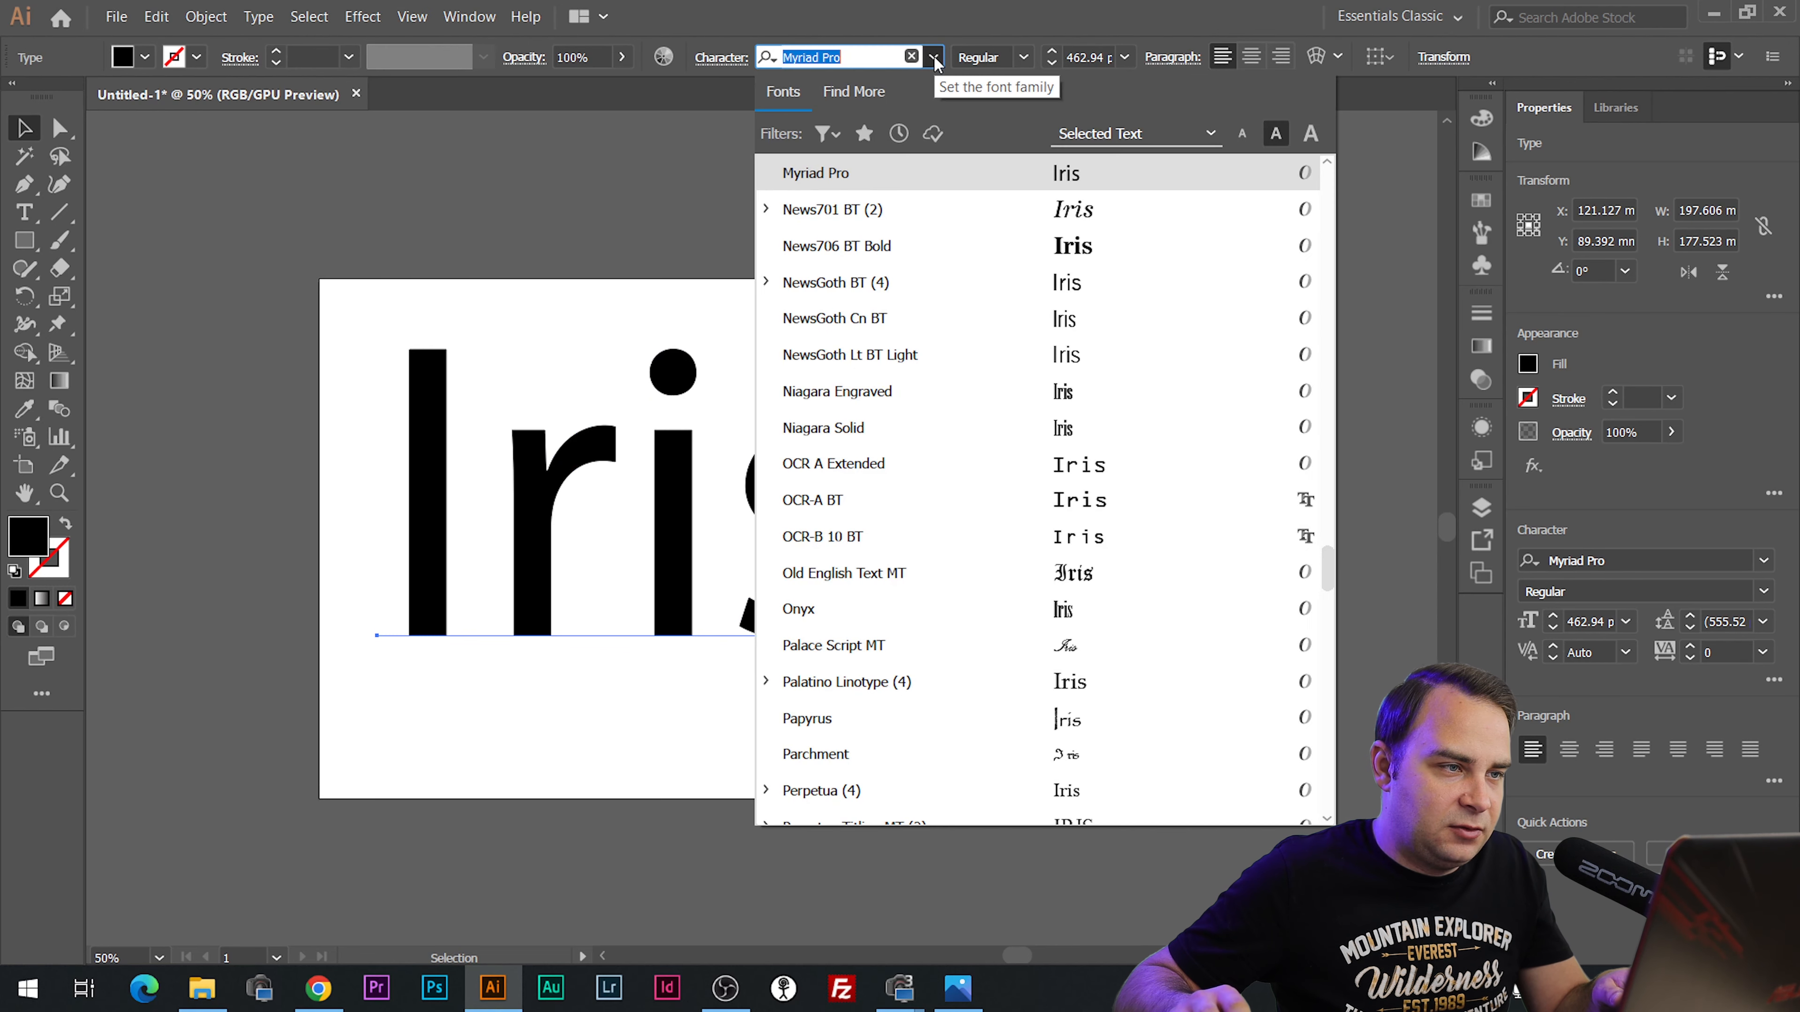
left_click(934, 56)
key("alt+Tab")
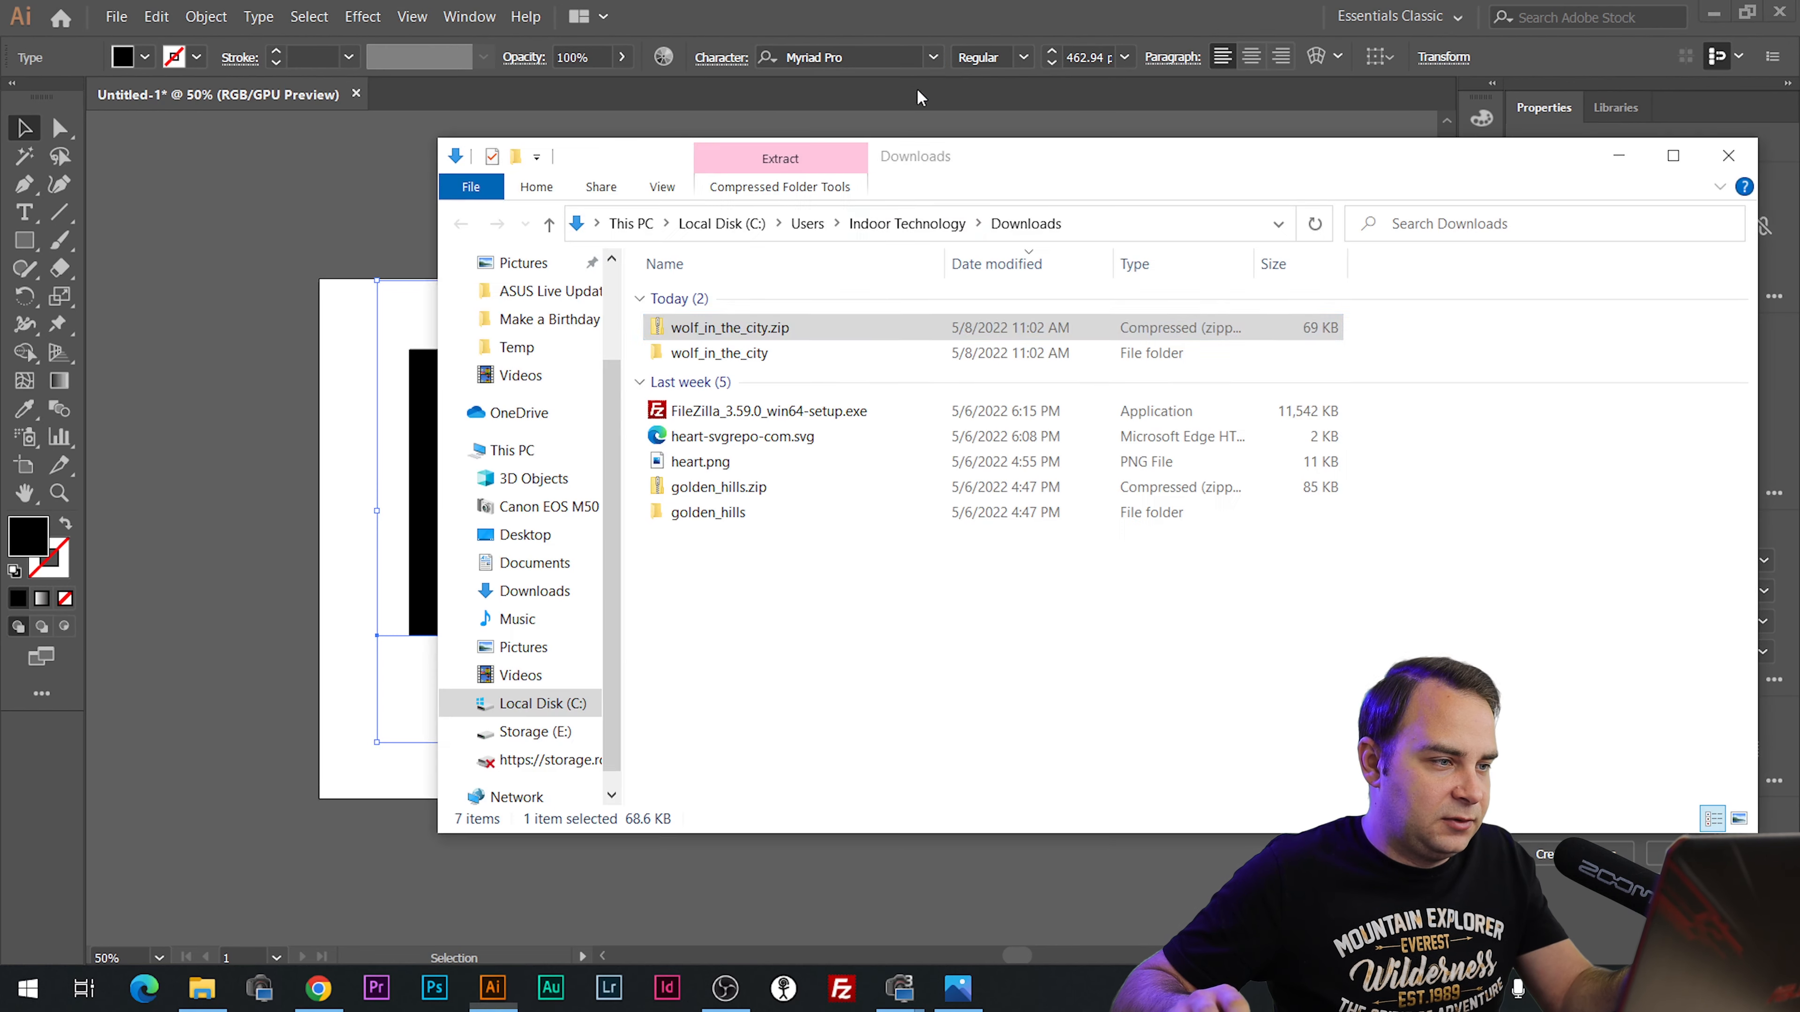
key("alt+Tab")
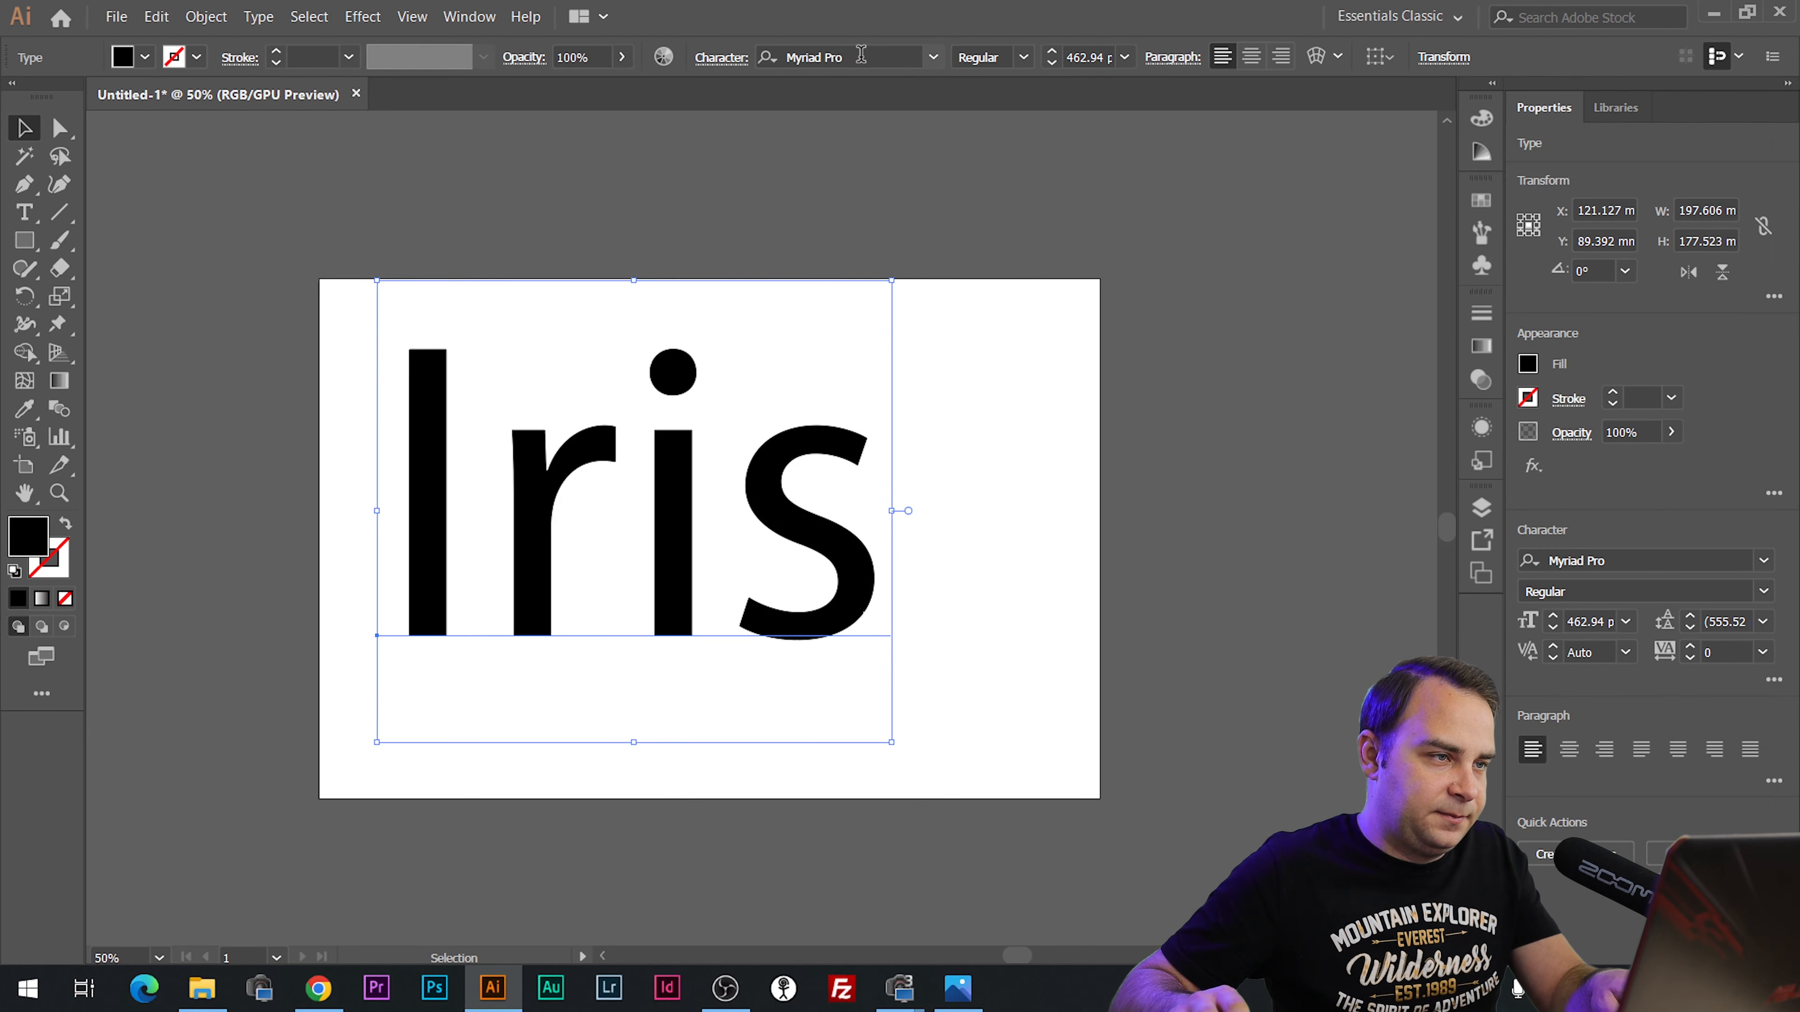
left_click(861, 54)
type("wol")
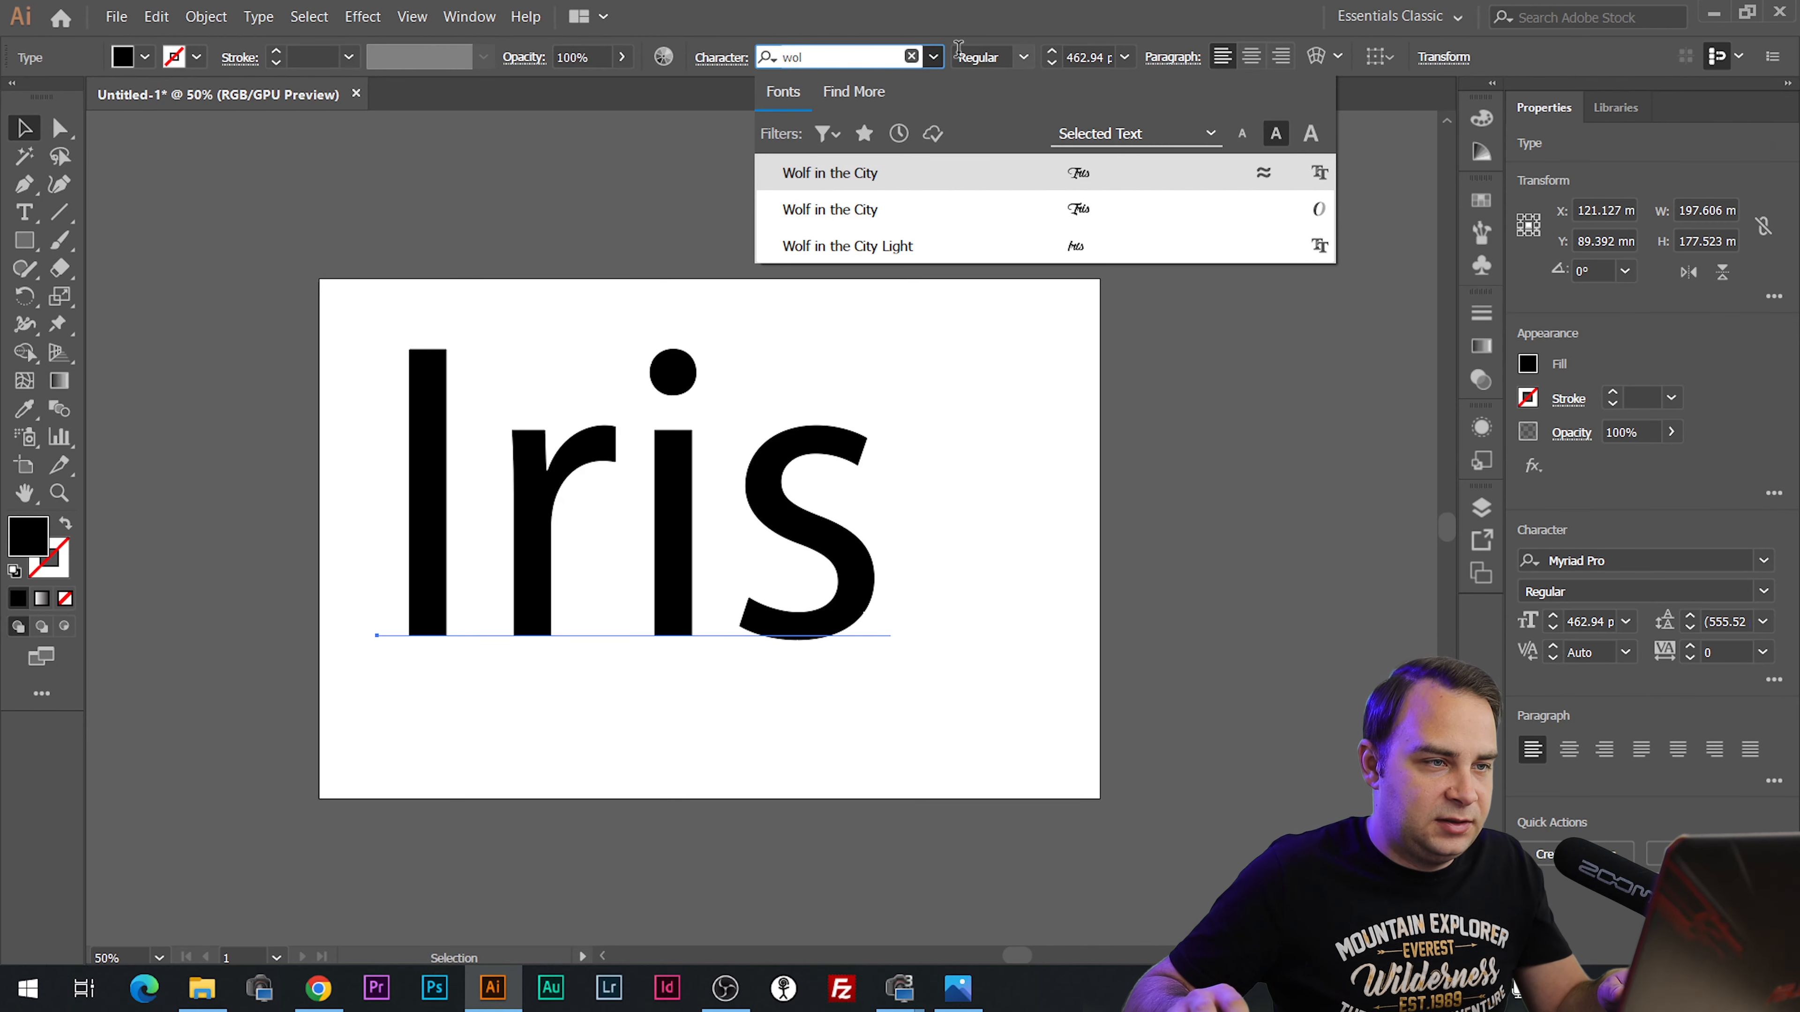
left_click(1038, 212)
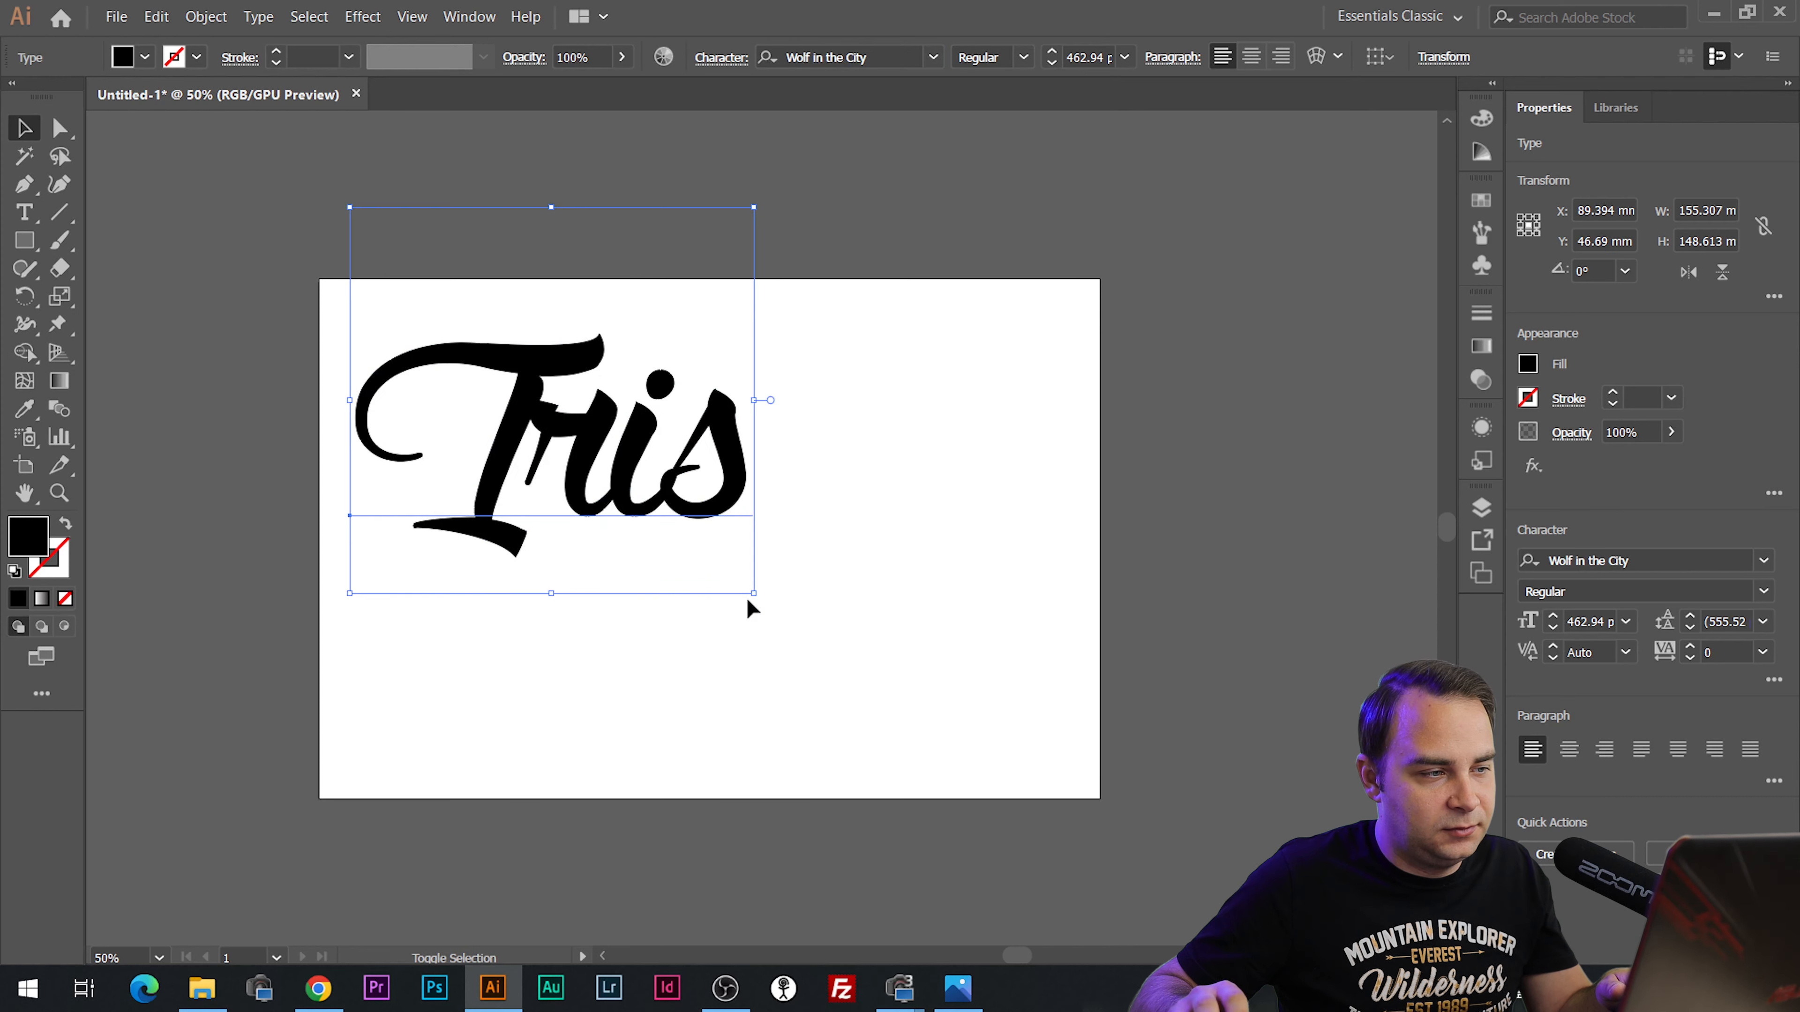
Enlarge the name text to about 268 mm wide and position it within the artboard.
left_click_drag(757, 599, 974, 805)
left_click_drag(607, 576, 608, 470)
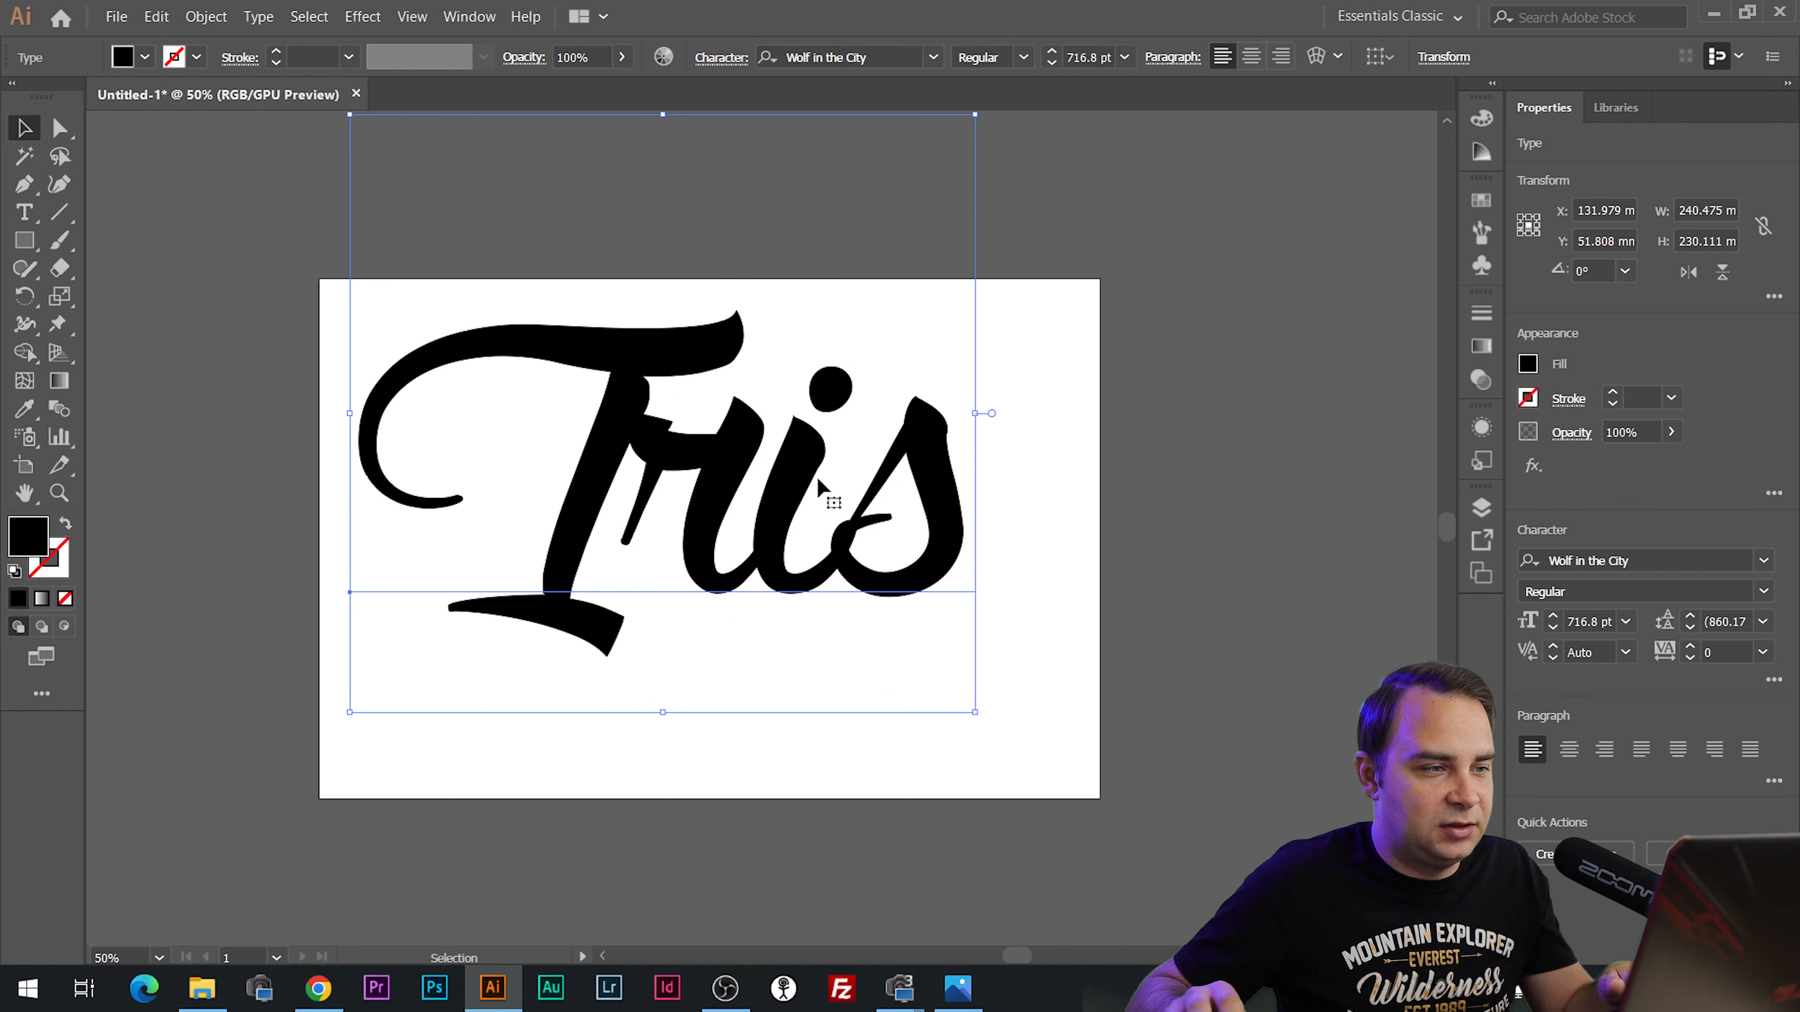
left_click_drag(981, 715, 1052, 744)
left_click_drag(642, 508, 621, 476)
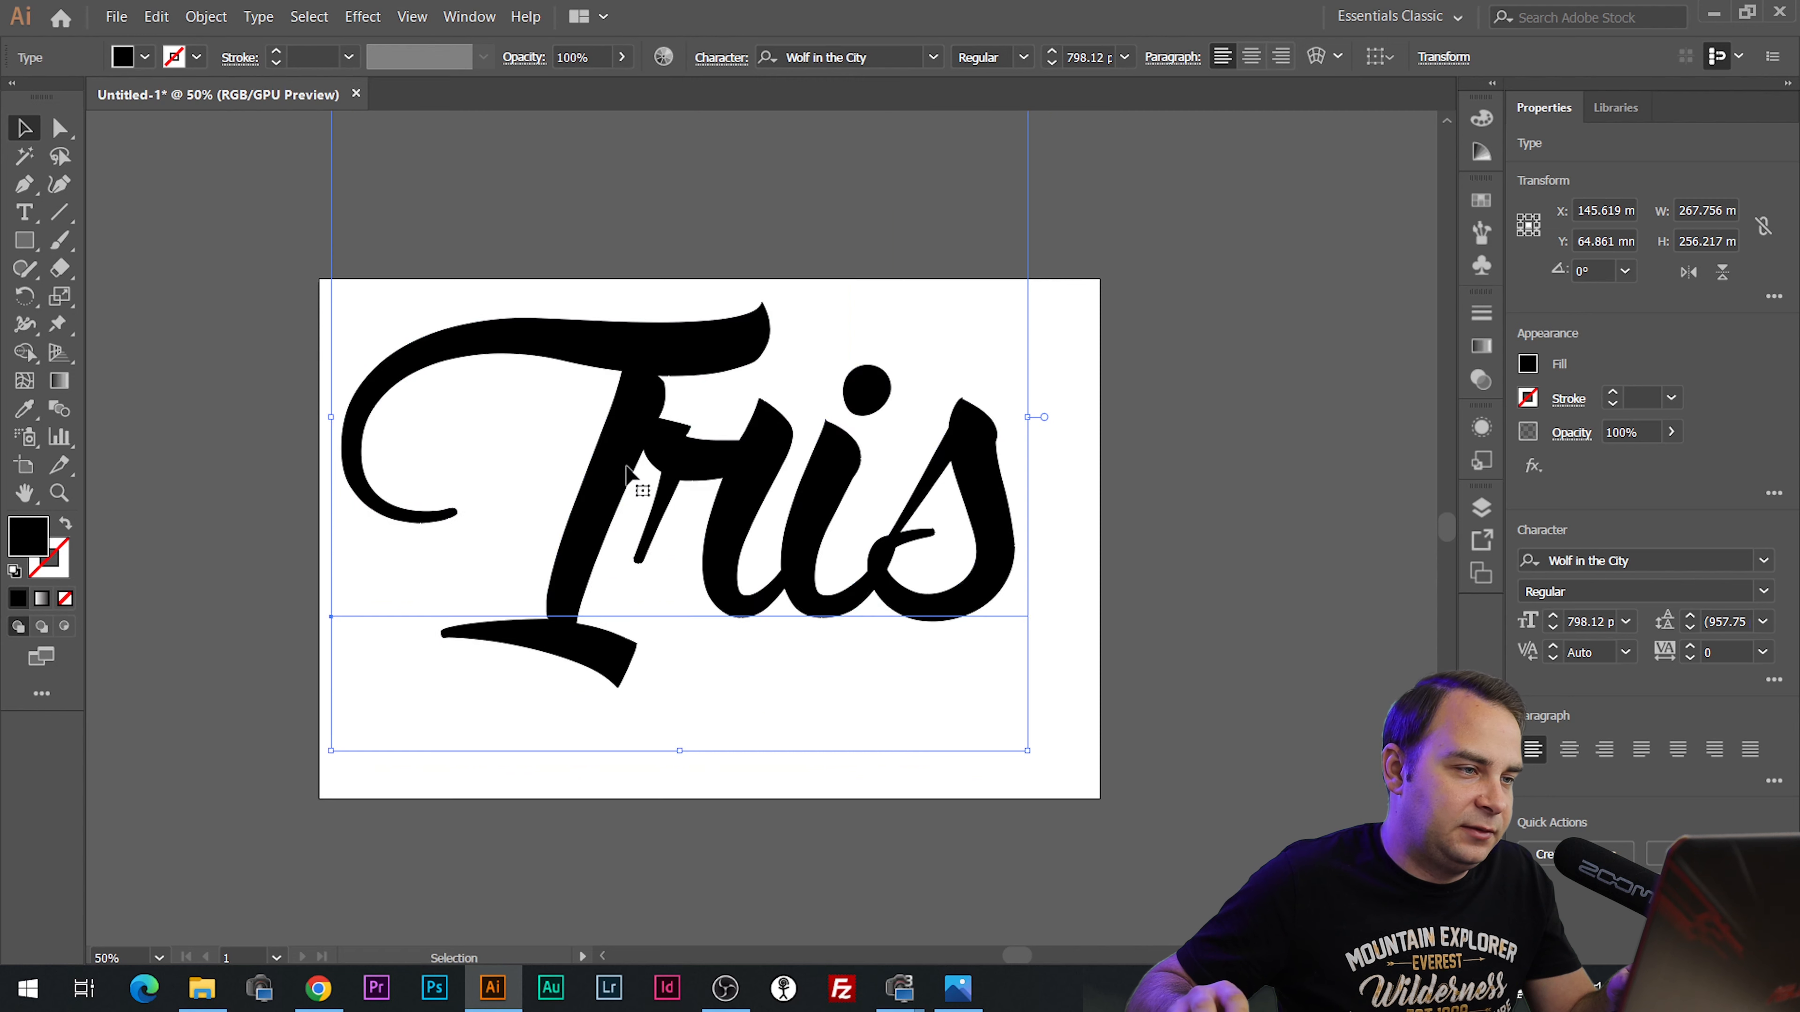
Give the name text an 11 pt black stroke and convert it to outlines.
left_click(1611, 392)
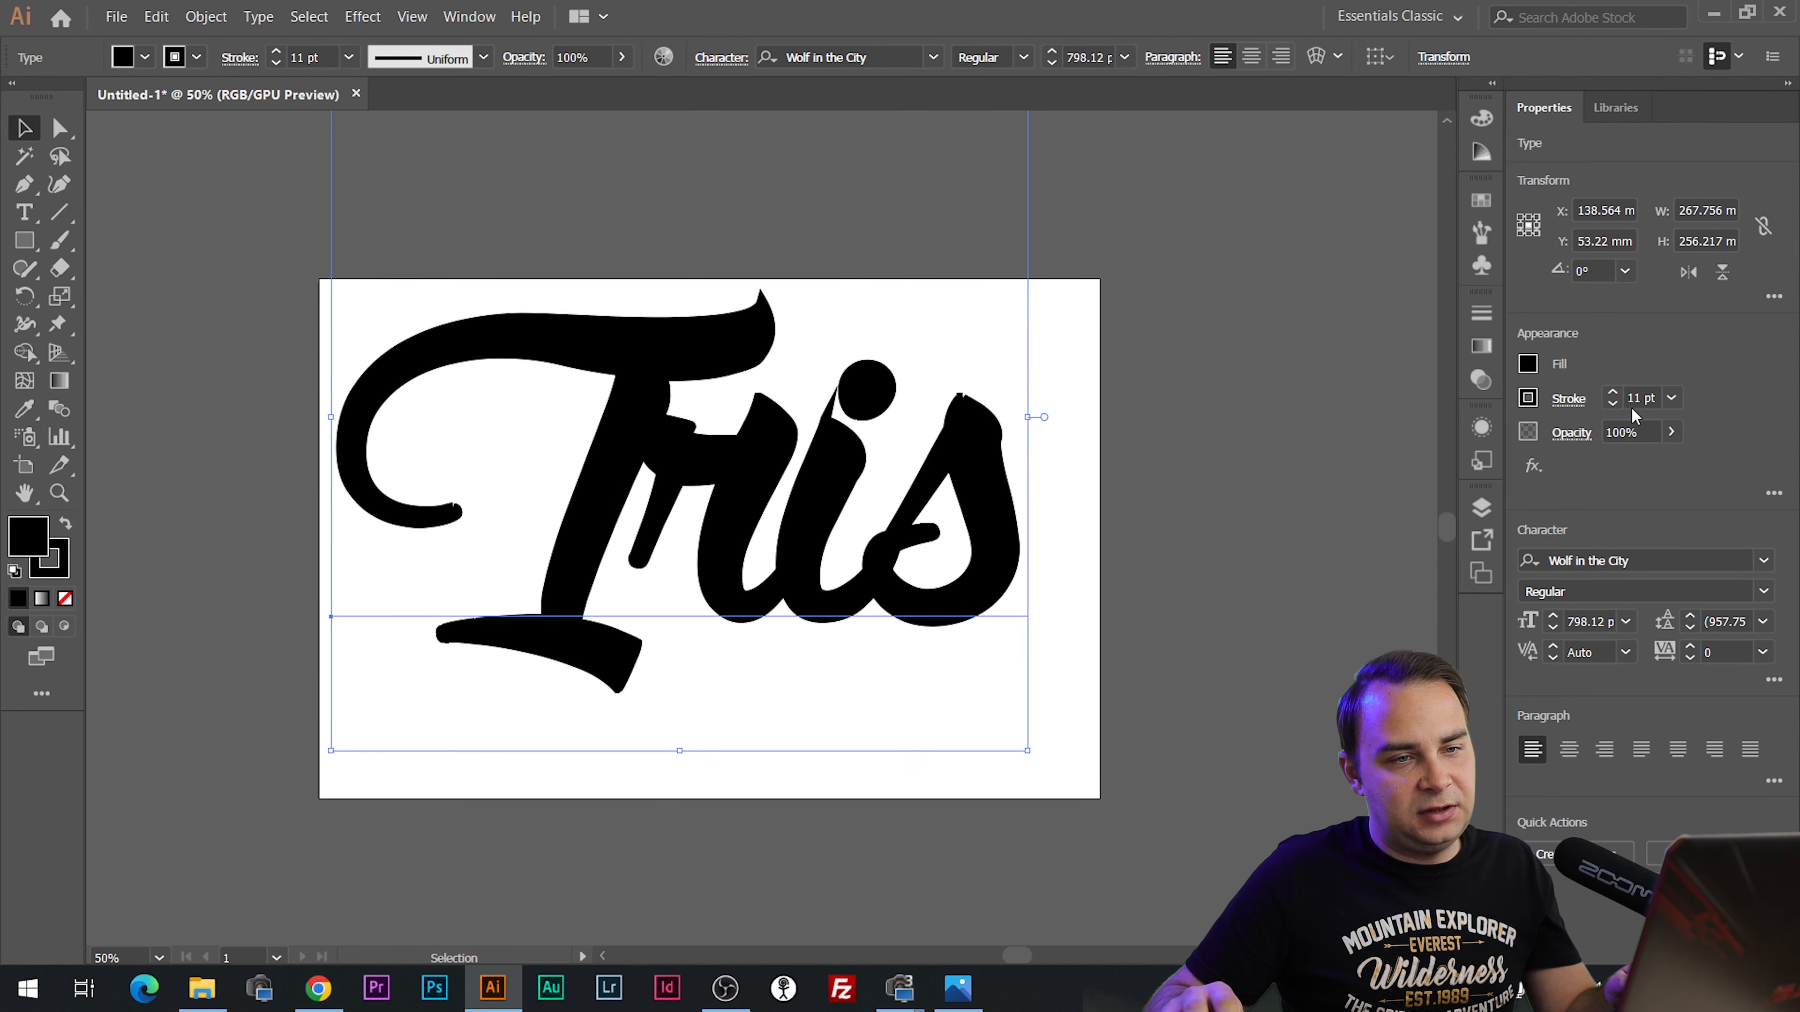
left_click(1117, 345)
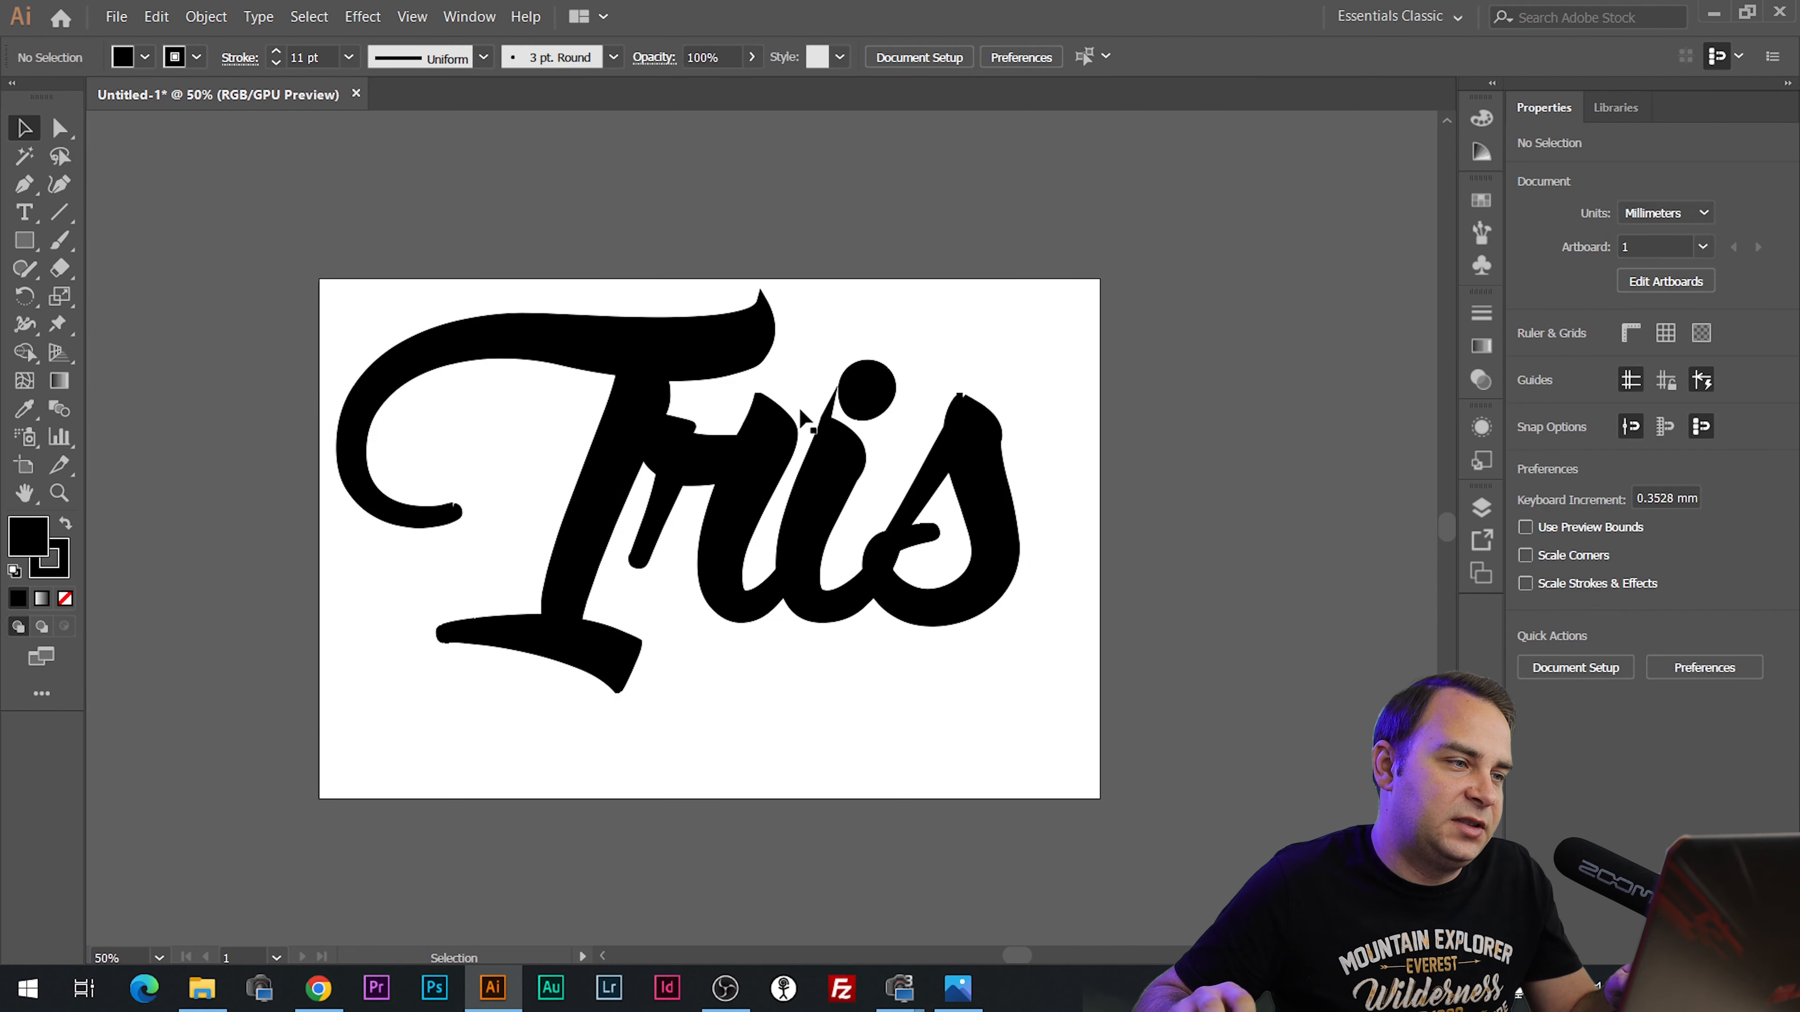
left_click(709, 485)
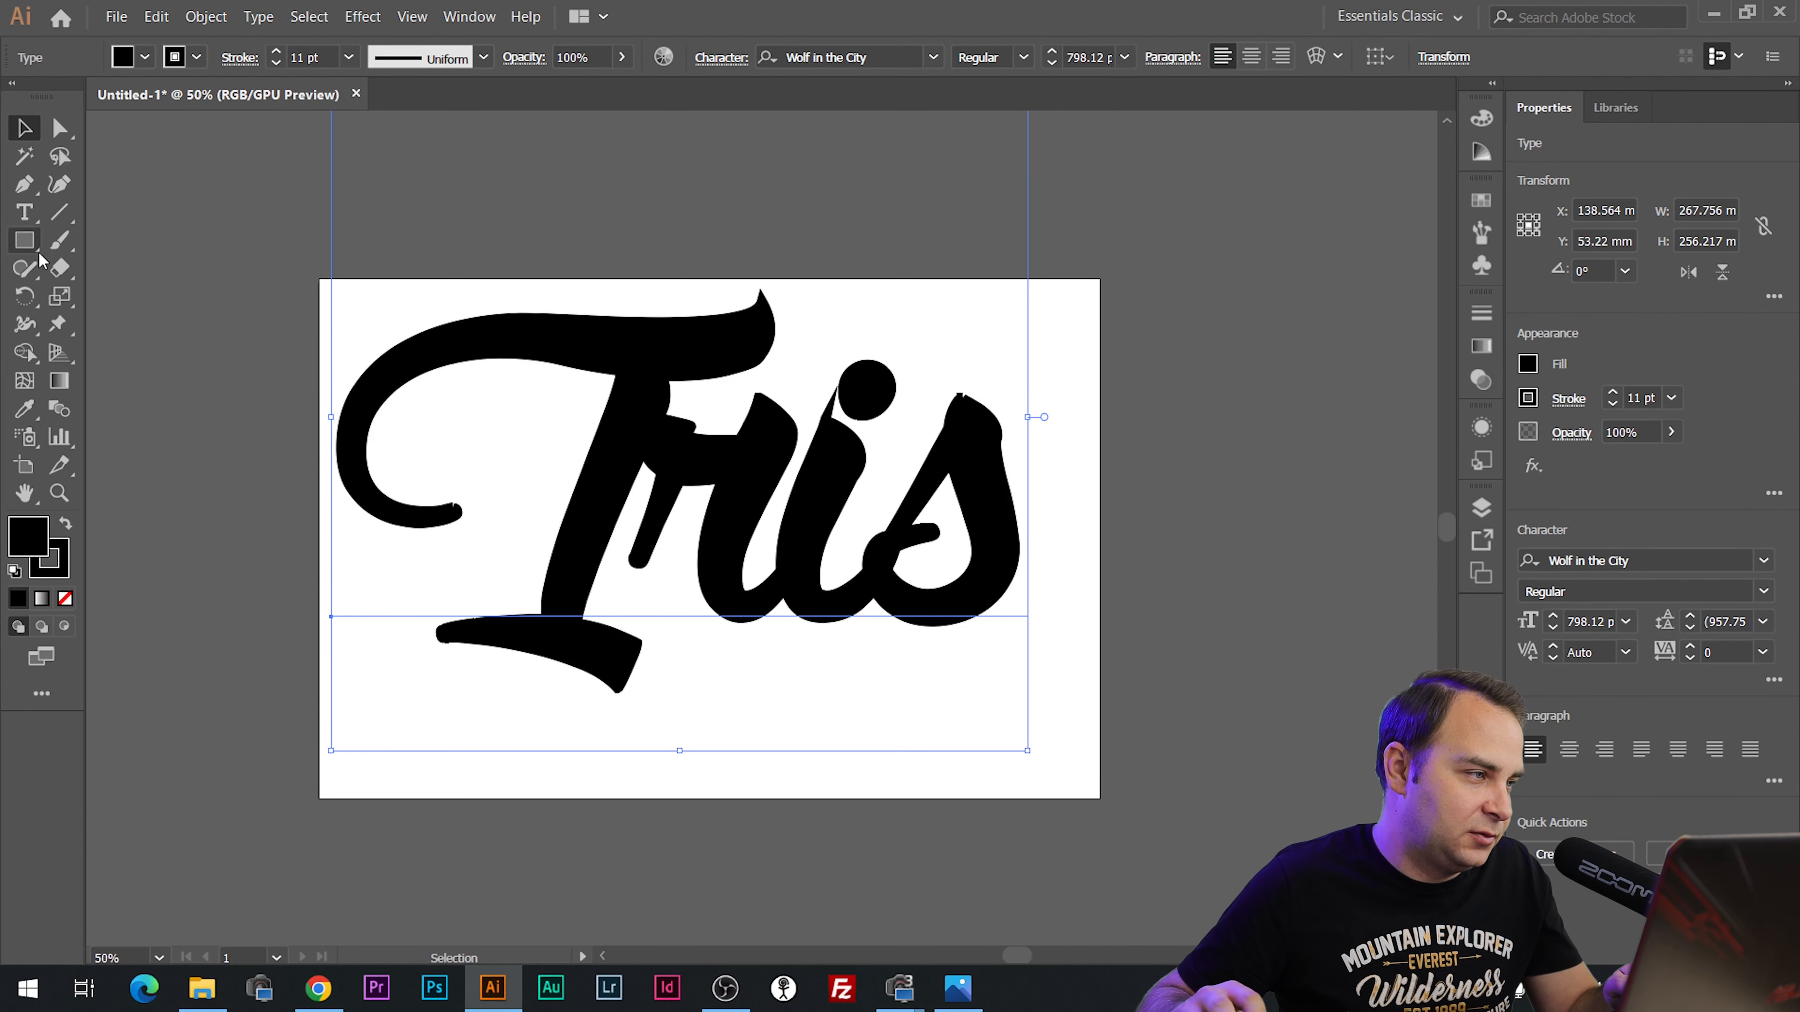
left_click(1577, 853)
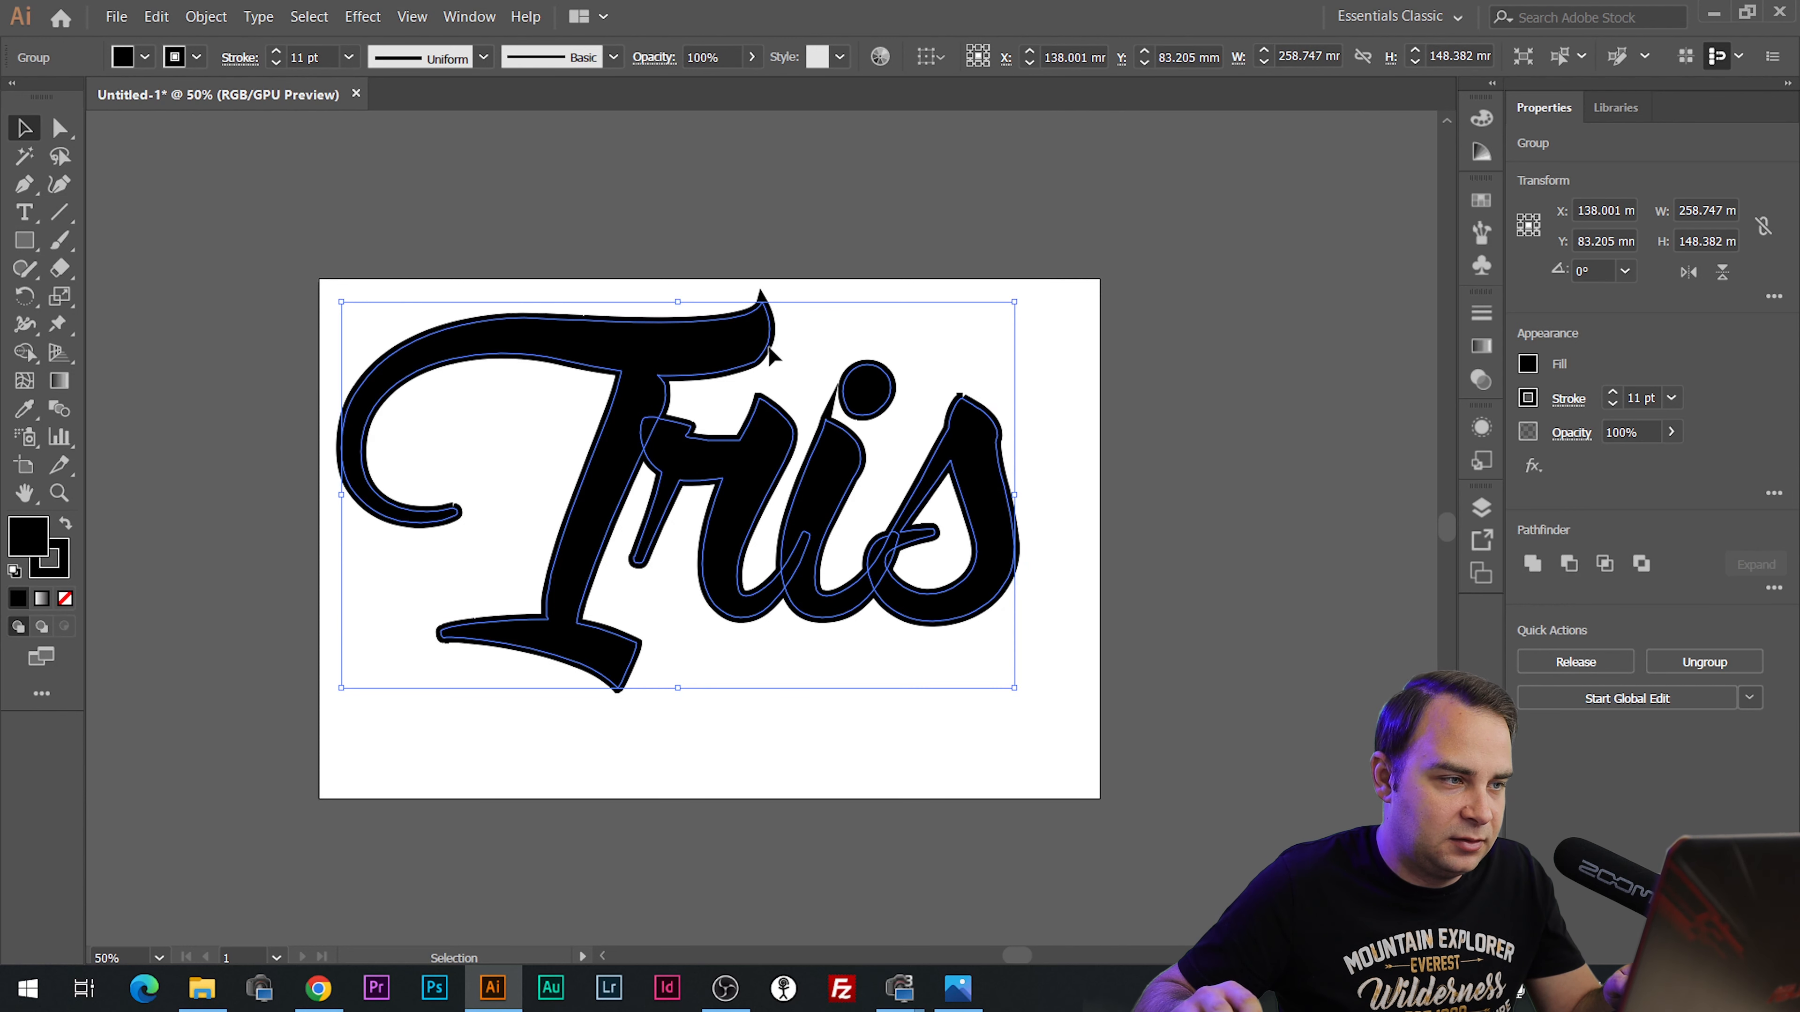
key("ctrl+z")
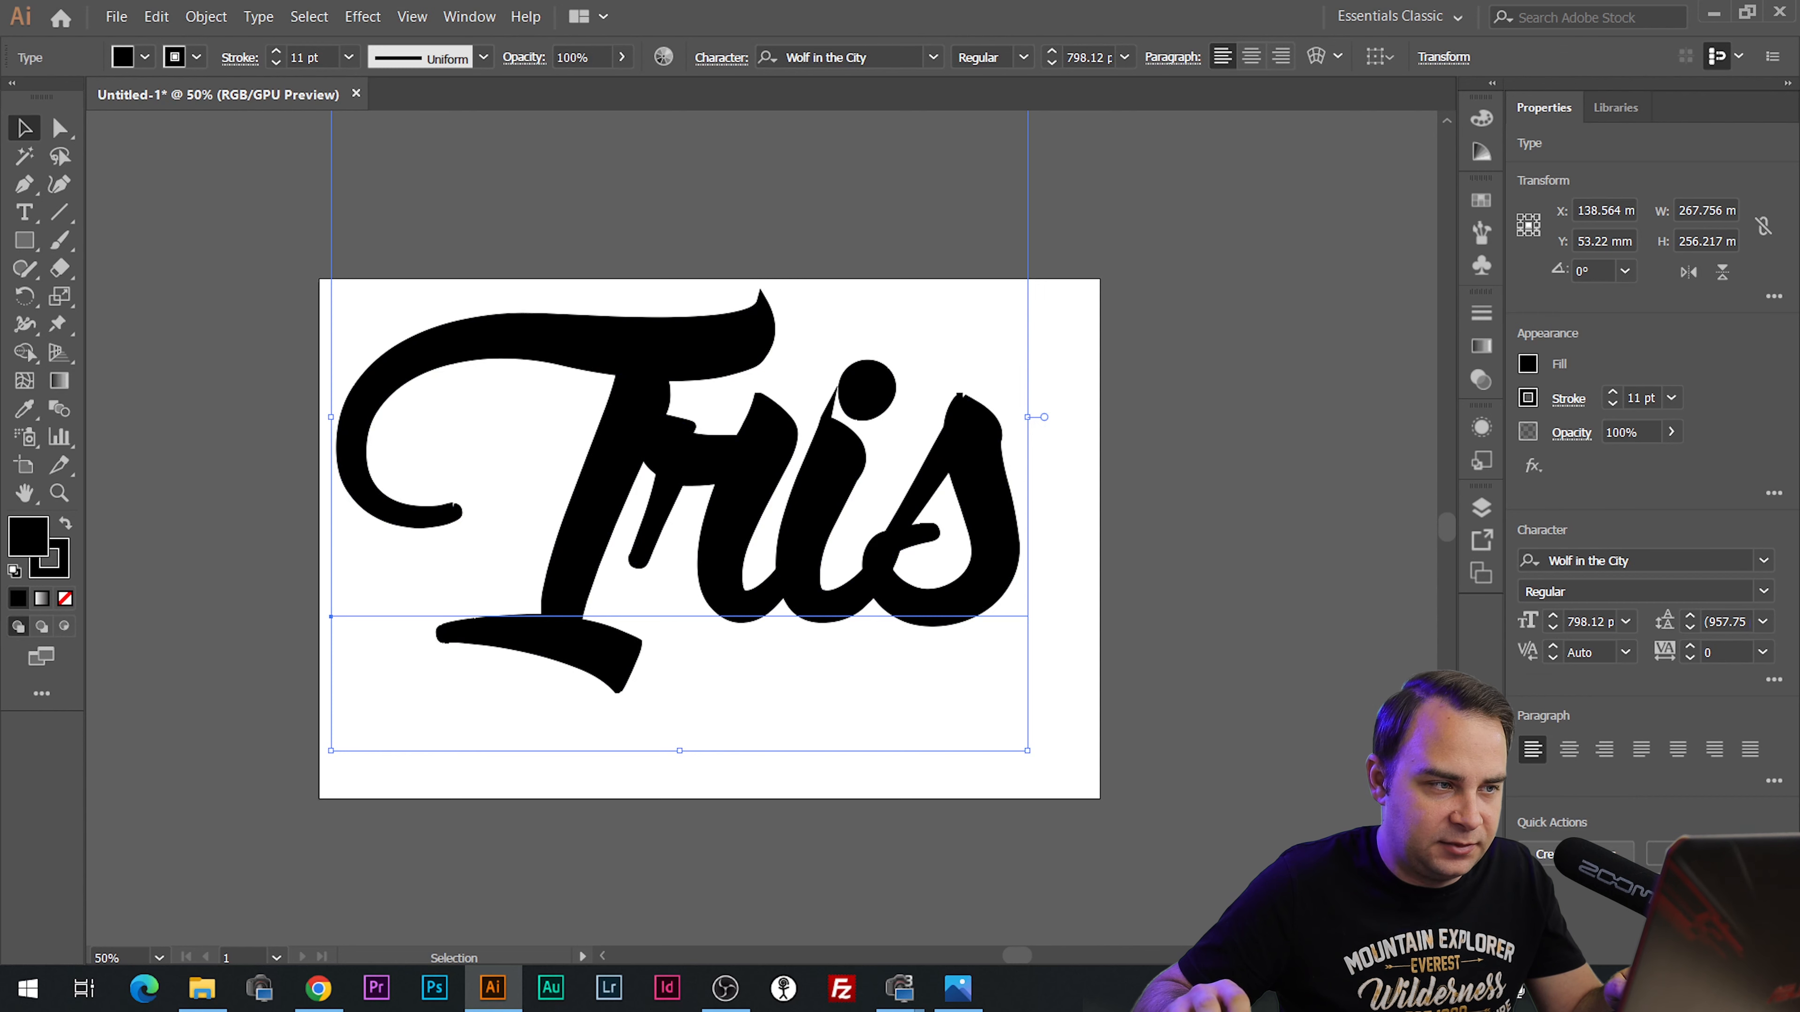
key("ctrl+shift+o")
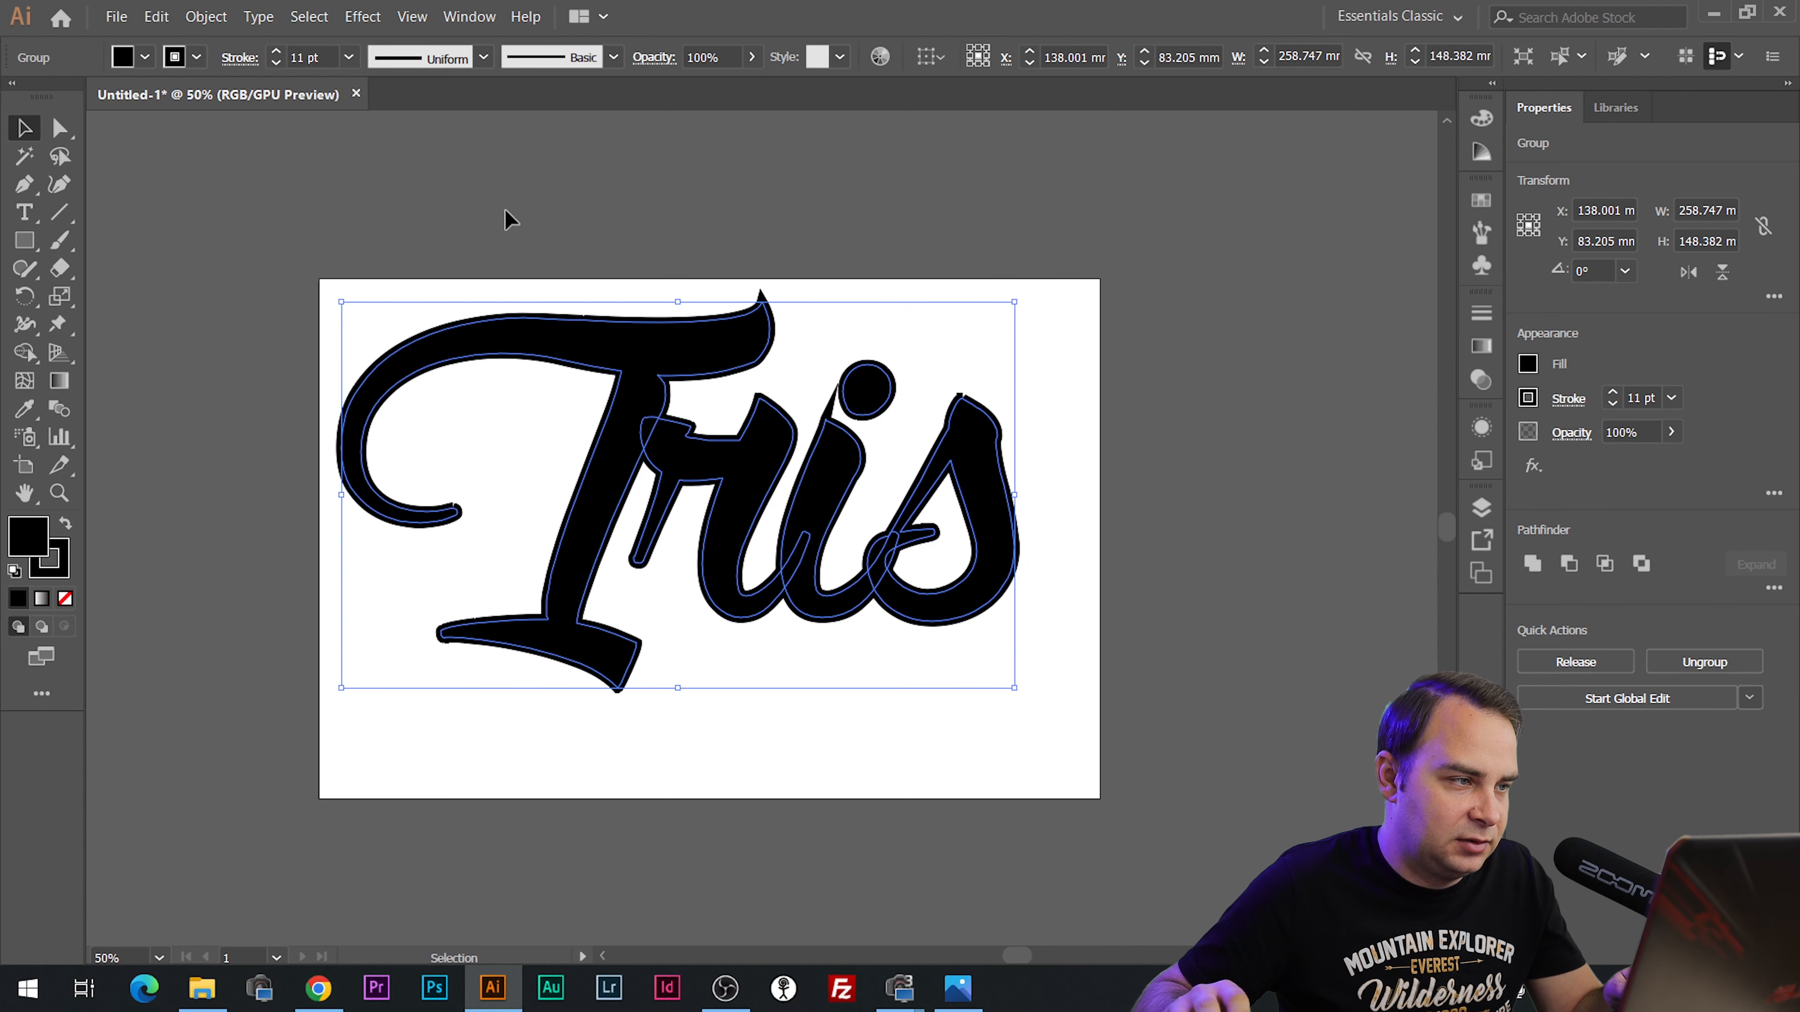
Expand the outlined name's fill and stroke, and unite all the overlapping shapes with Pathfinder.
left_click(205, 16)
left_click(301, 236)
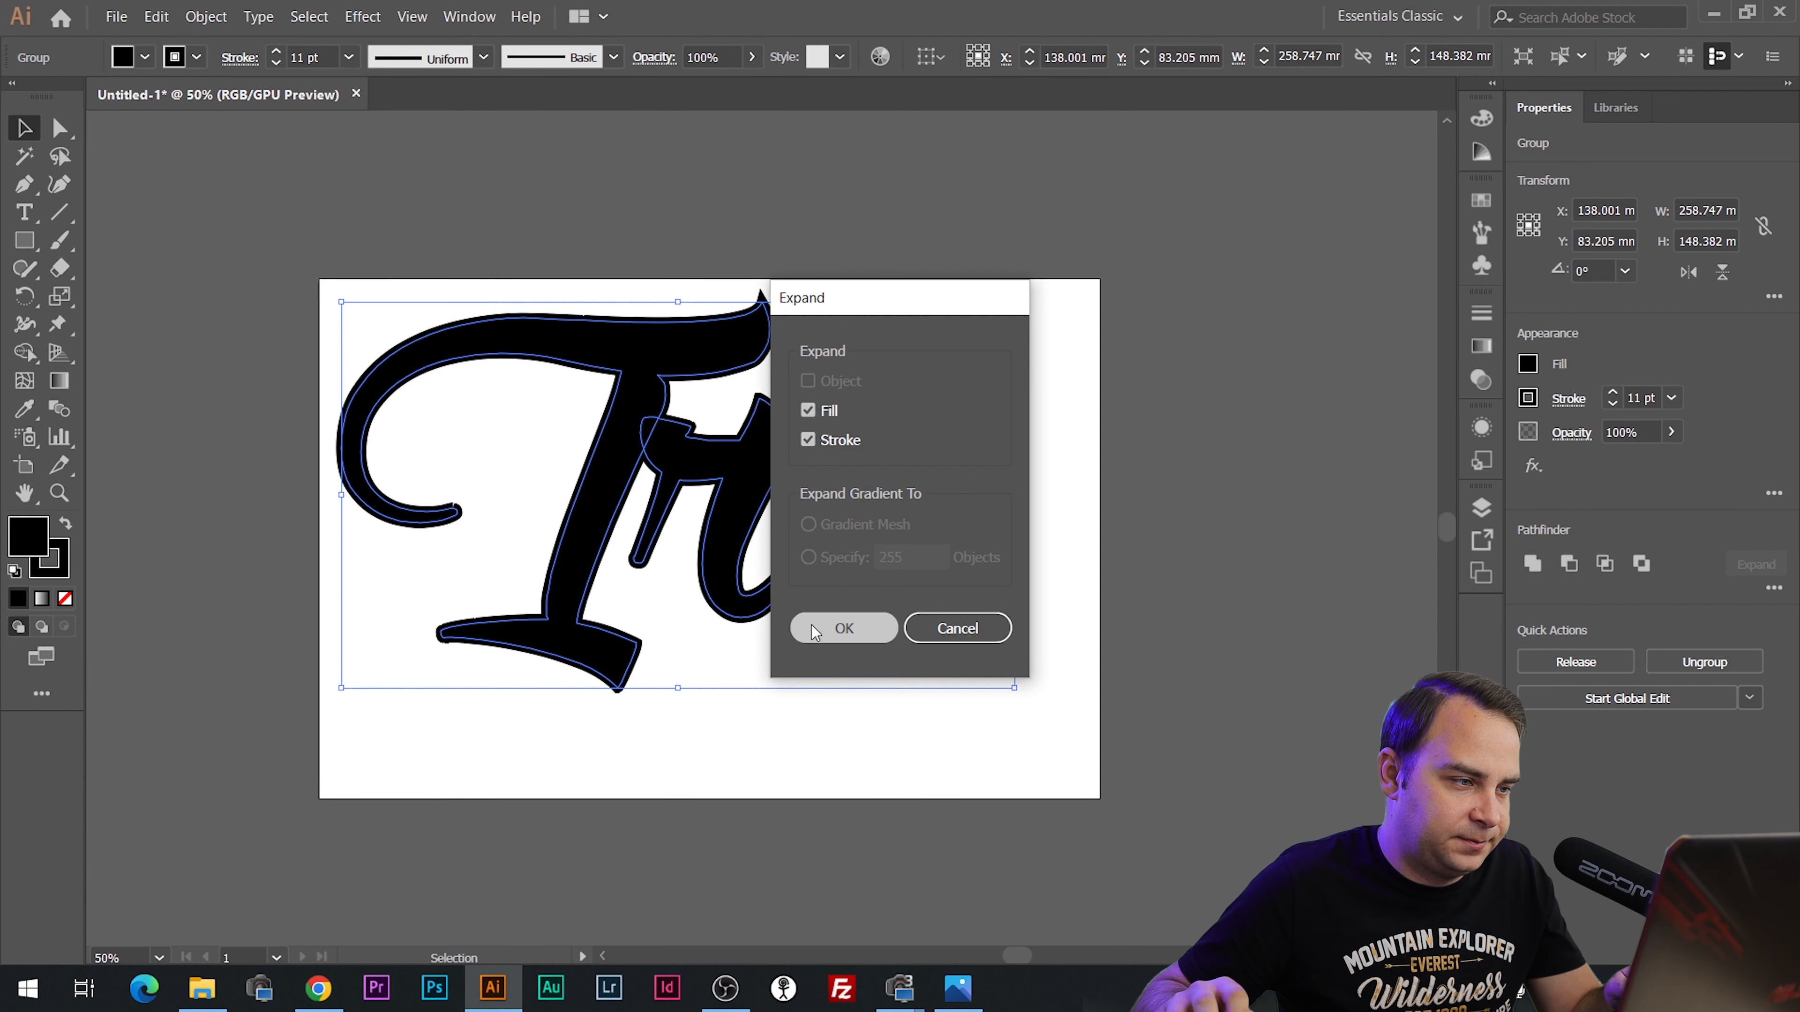
left_click(843, 628)
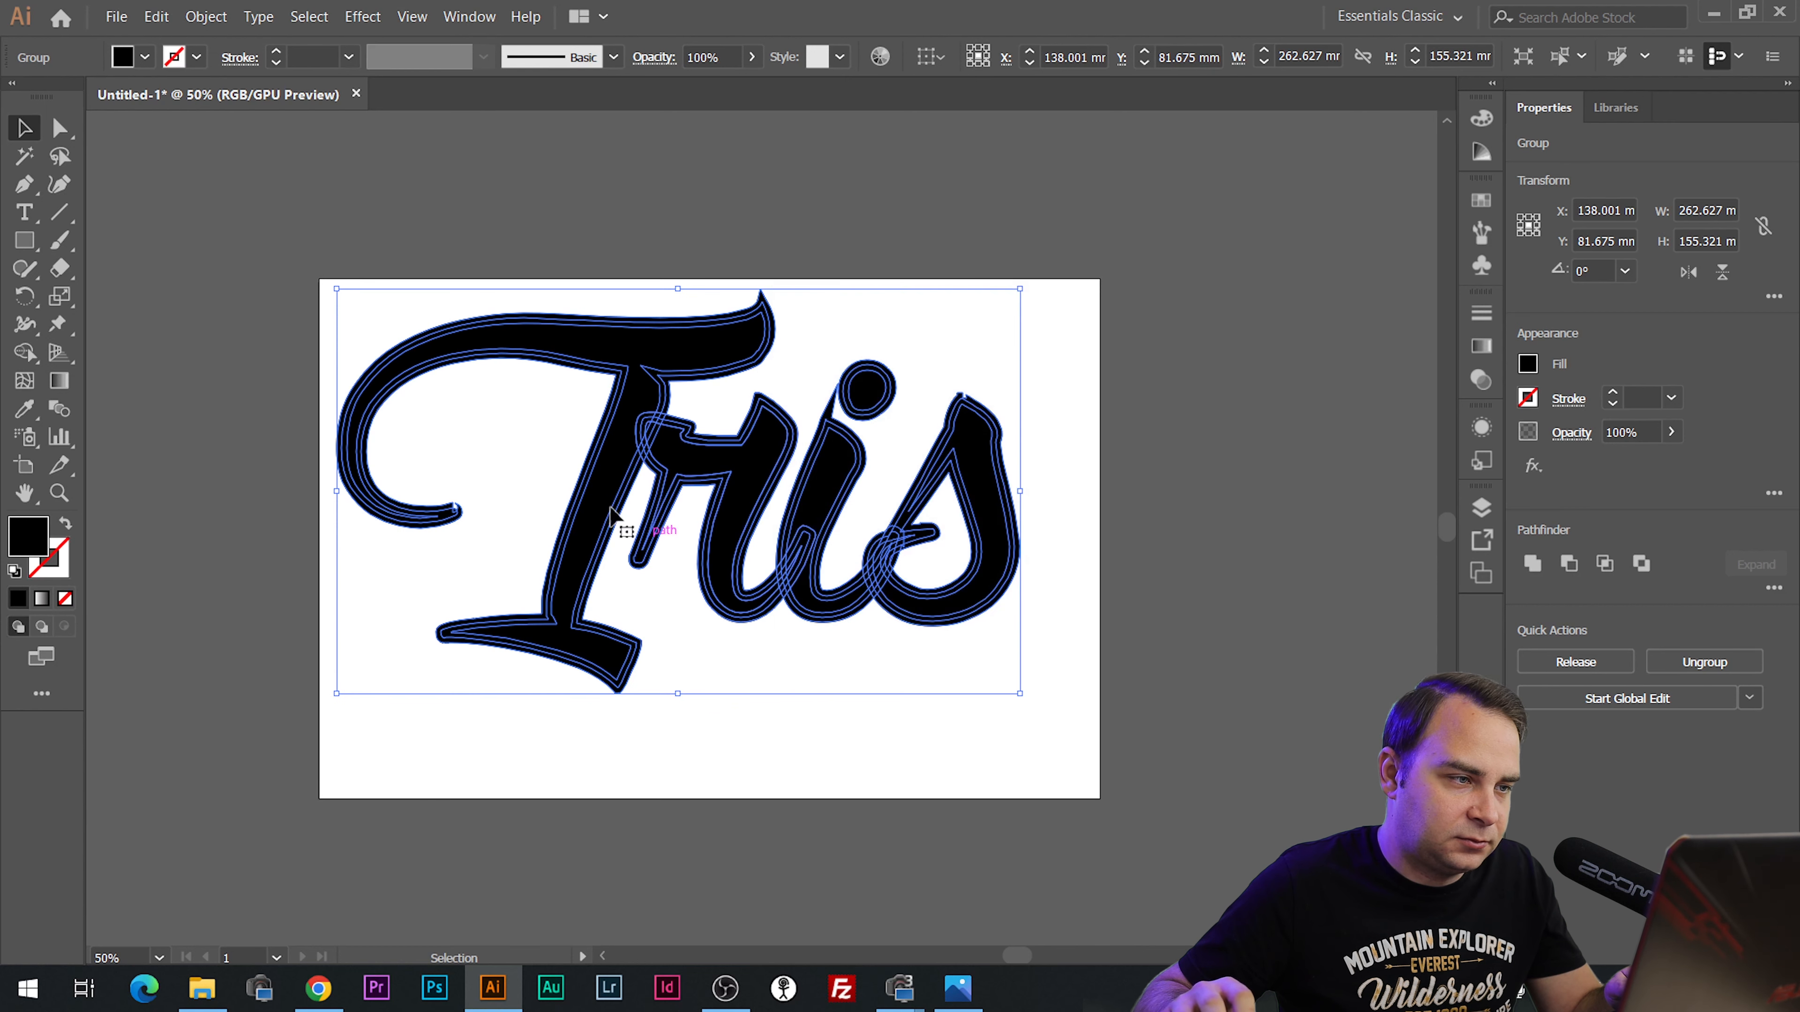
left_click(1532, 566)
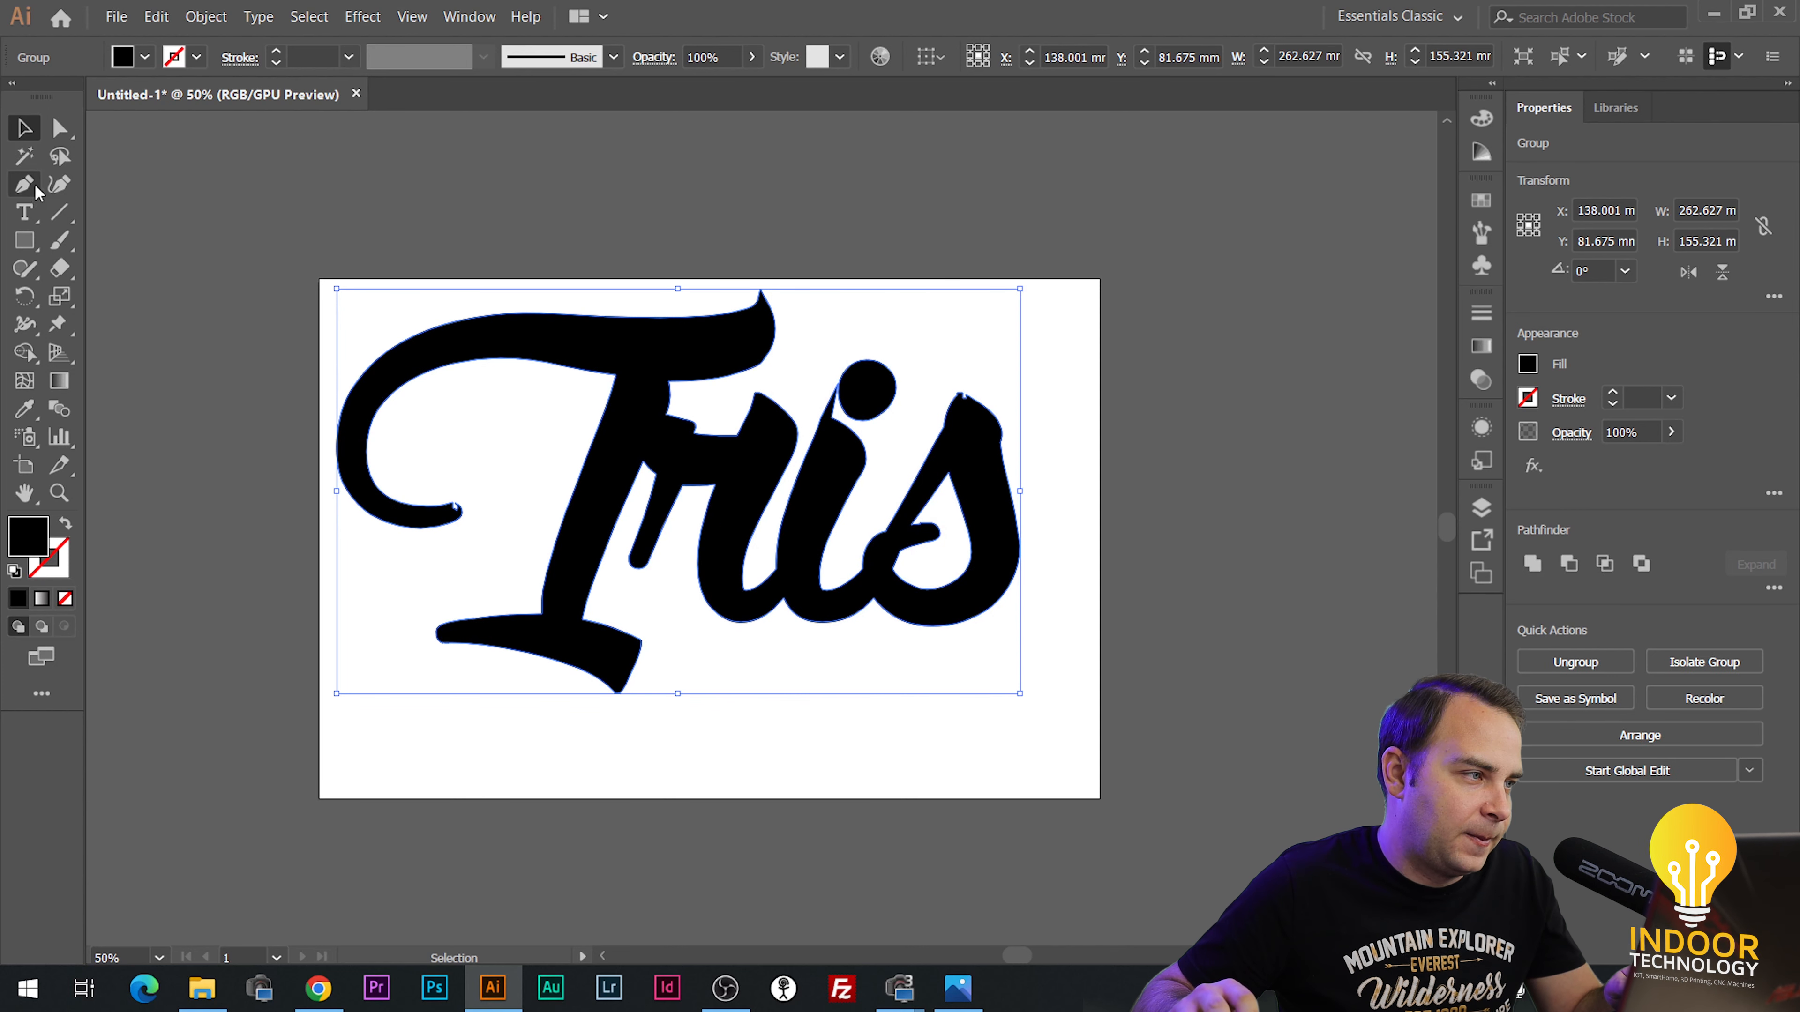
Remove the sharp spike on top of the letter i's stem by deleting its tip anchor point with the Pen tool.
left_click(161, 201)
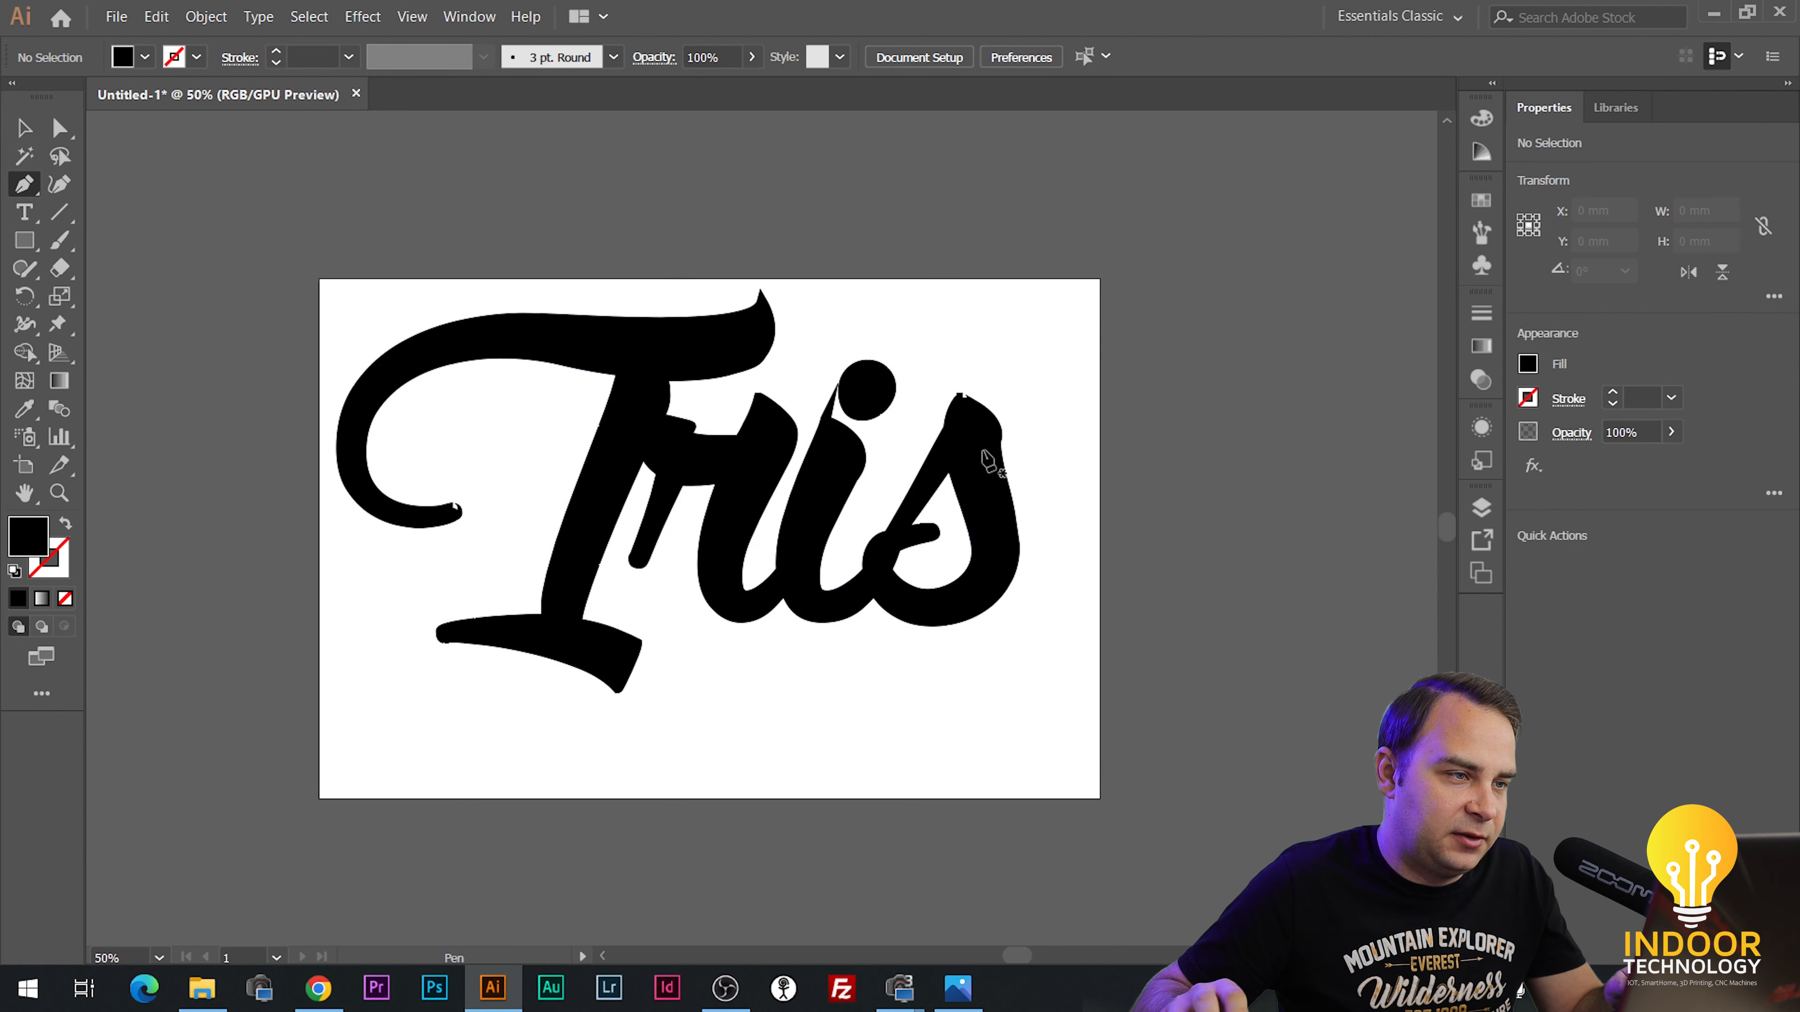
key("ctrl+a")
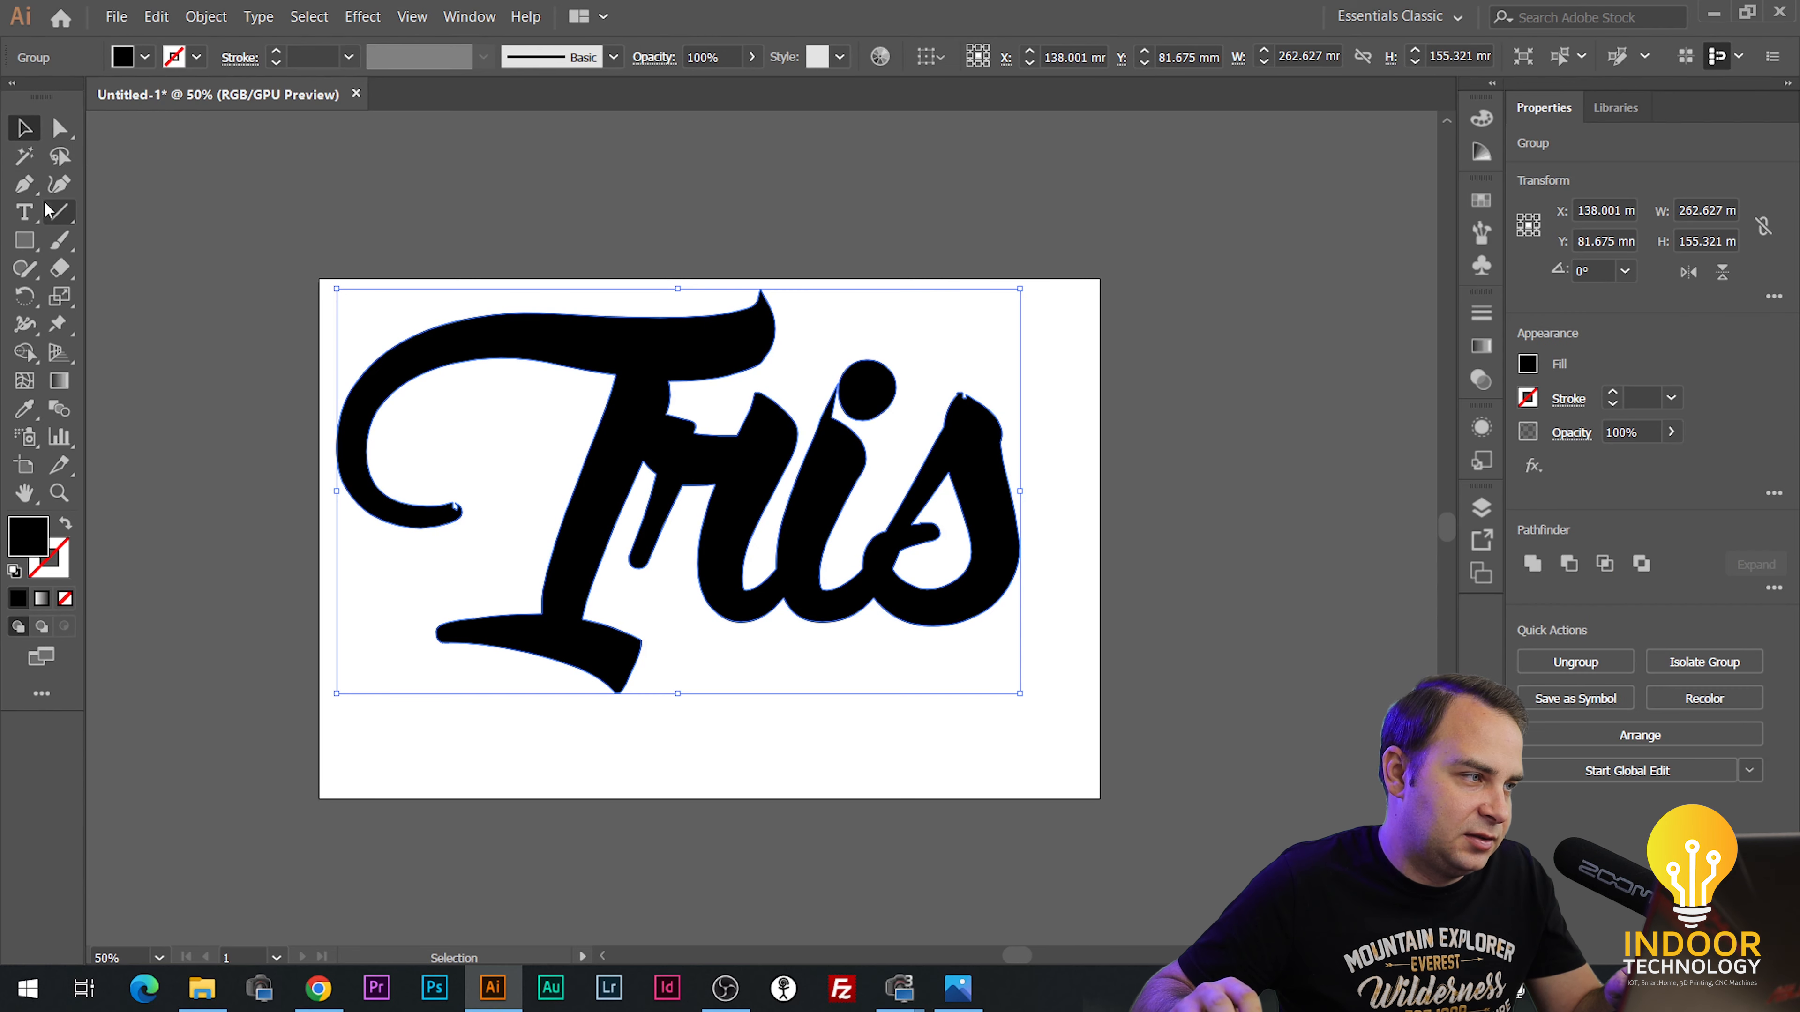
left_click(25, 190)
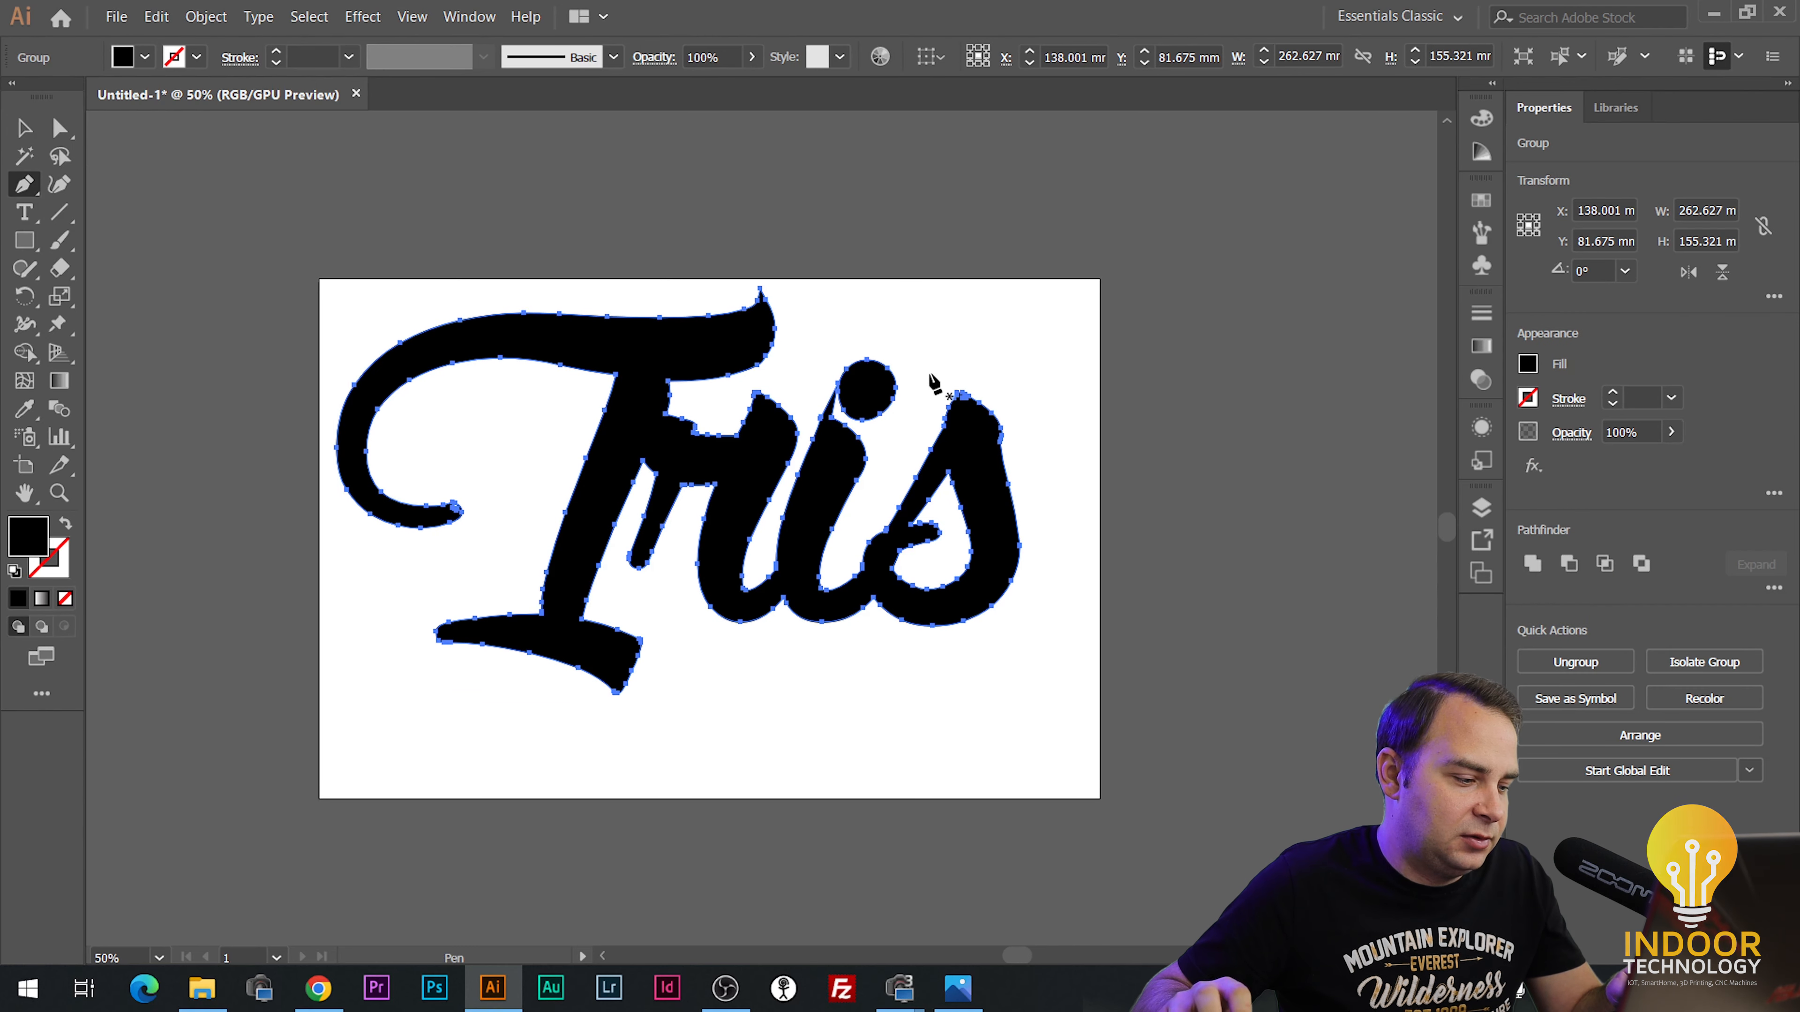
scroll(868, 411, "up", 6)
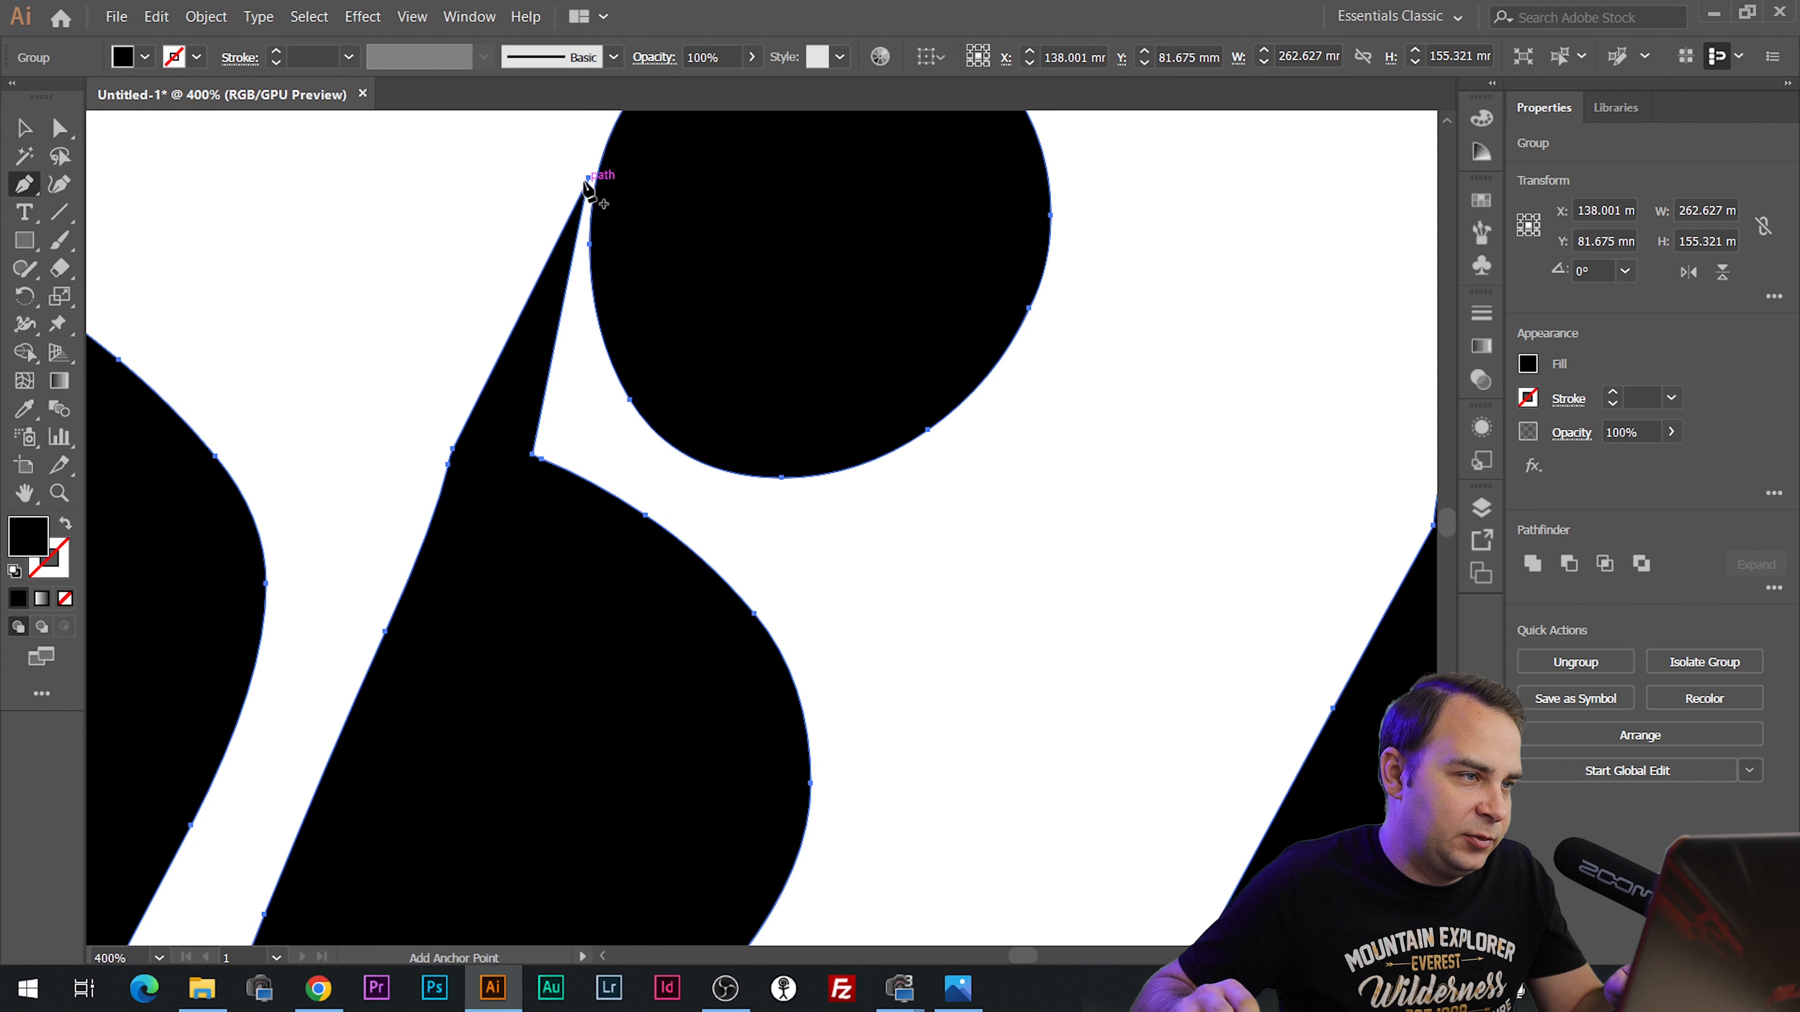
left_click(588, 179)
Smooth out the notch at the top of the letter s by deleting its stray anchor points.
scroll(460, 347, "down", 5)
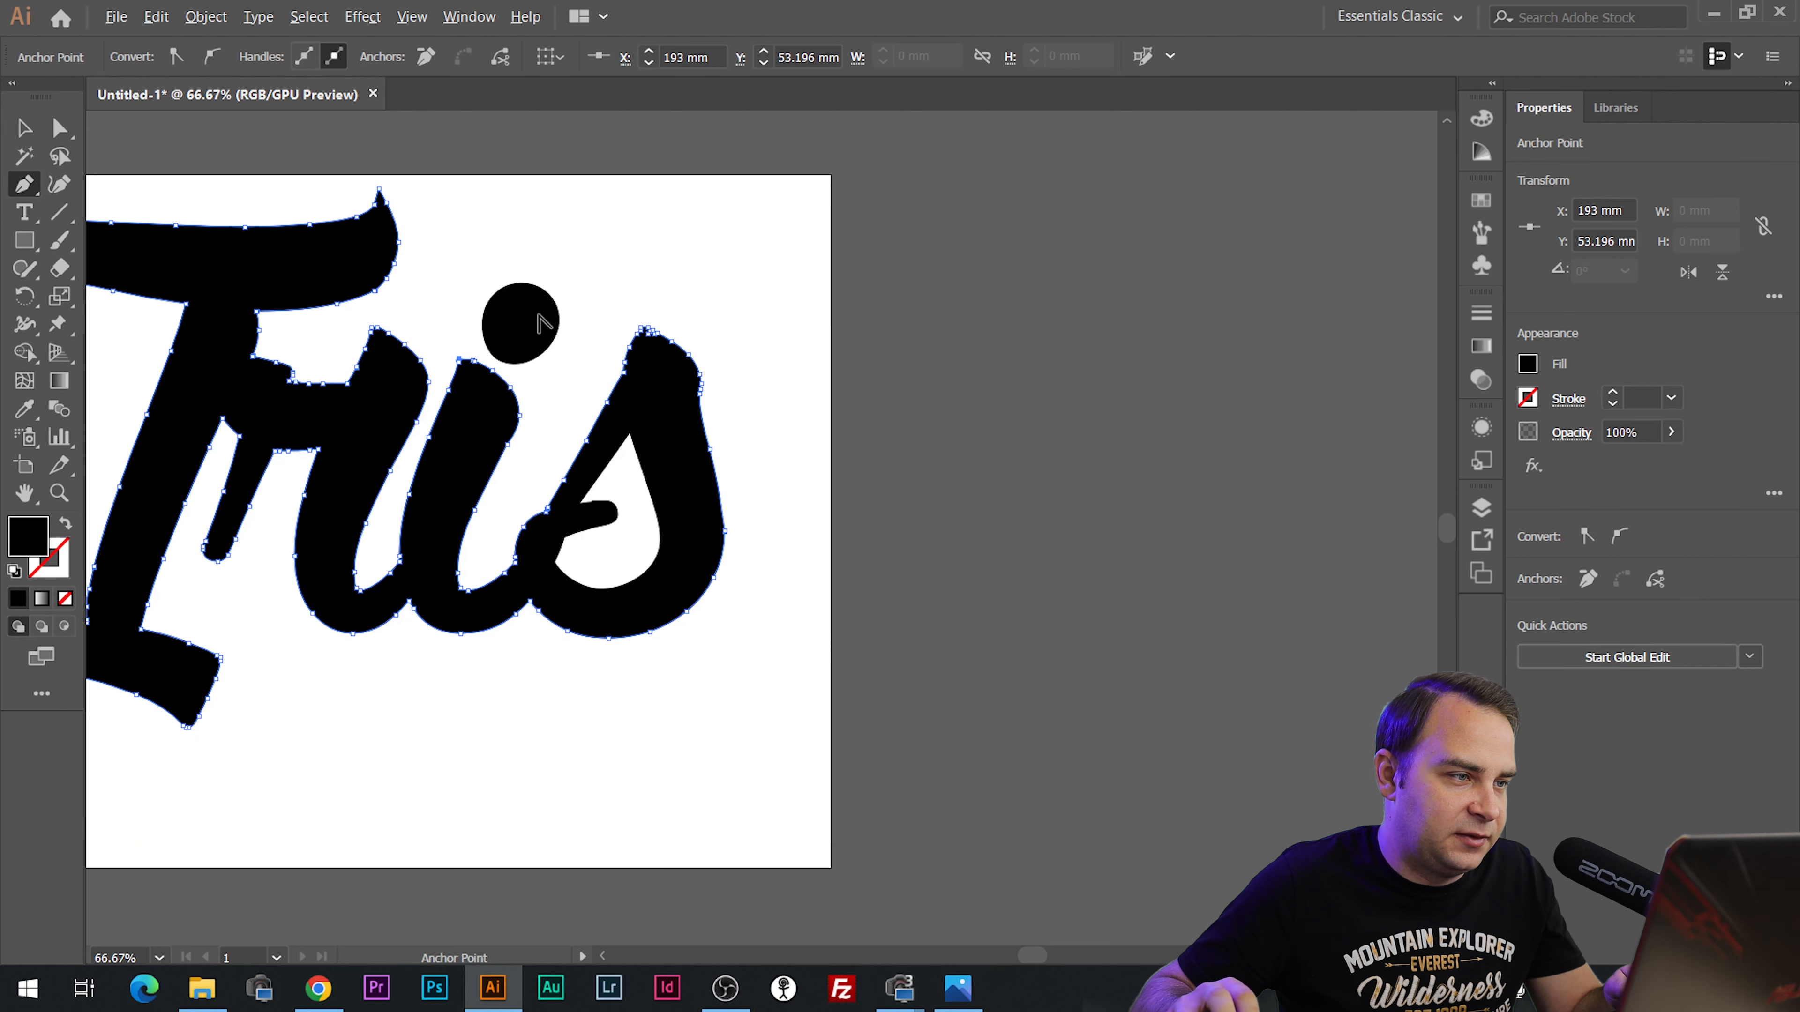
scroll(702, 305, "up", 5)
scroll(338, 428, "up", 1)
left_click(432, 500)
left_click(325, 478)
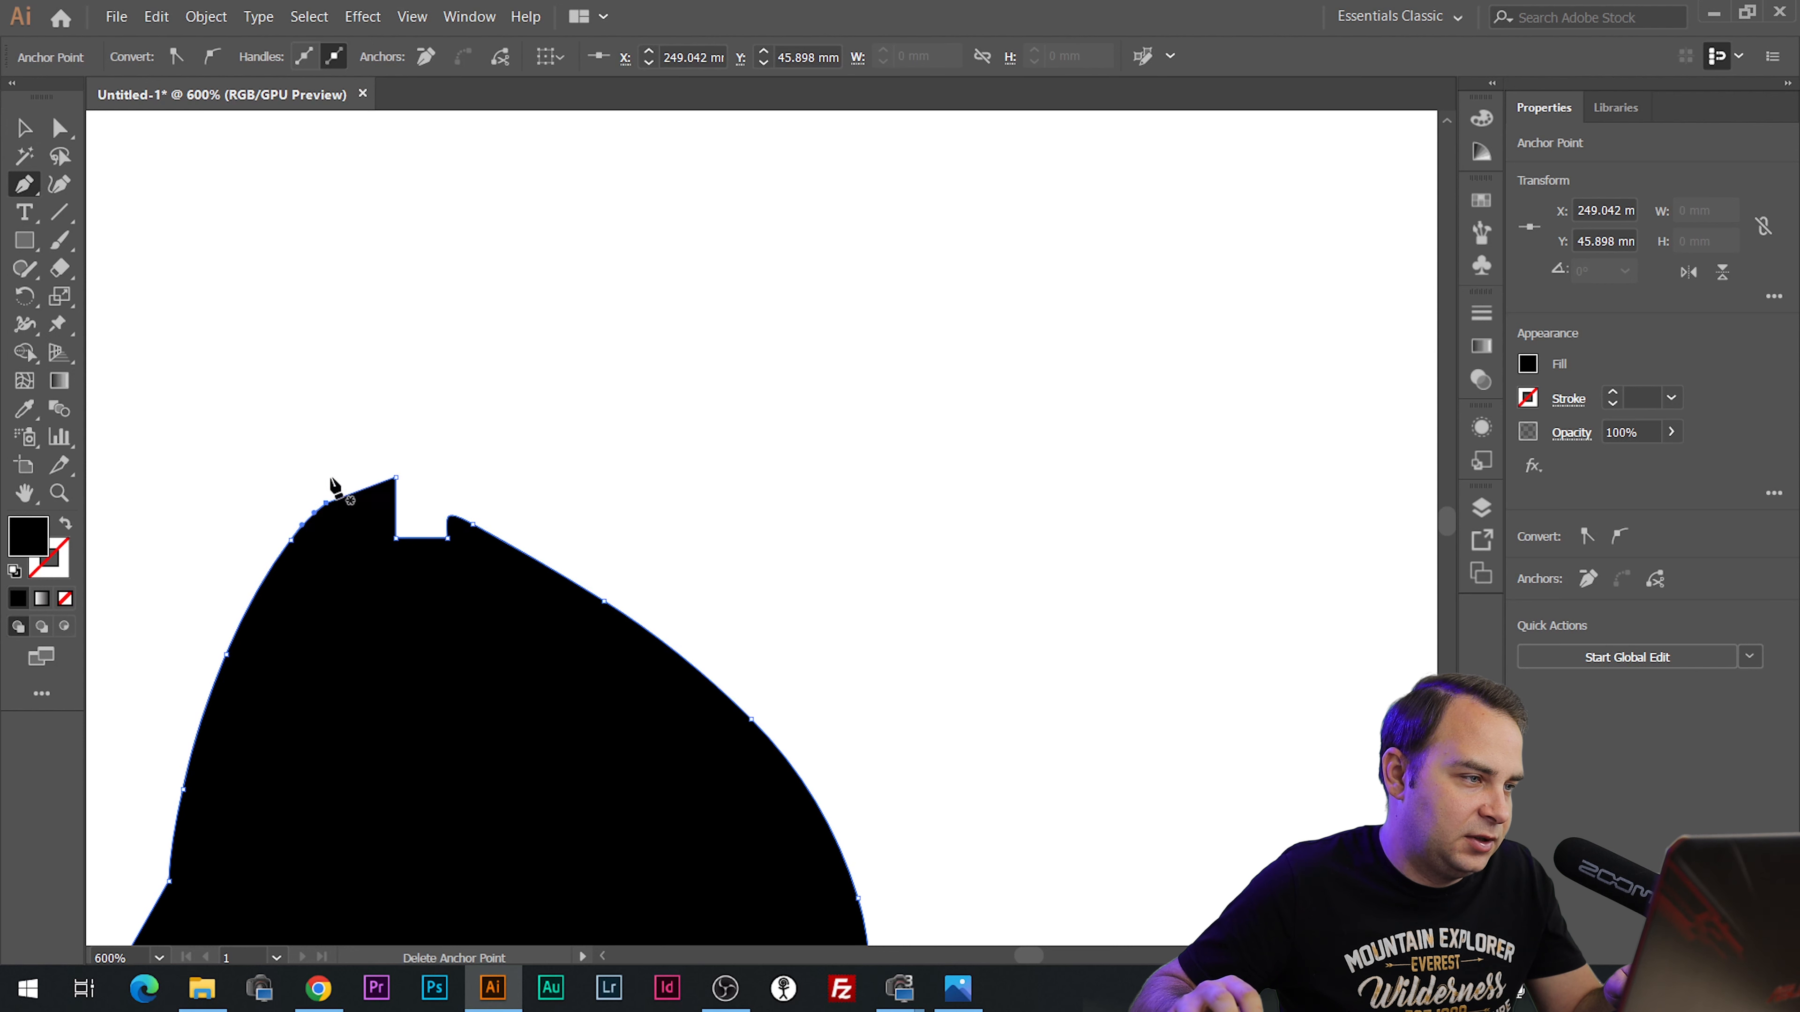
left_click(396, 478)
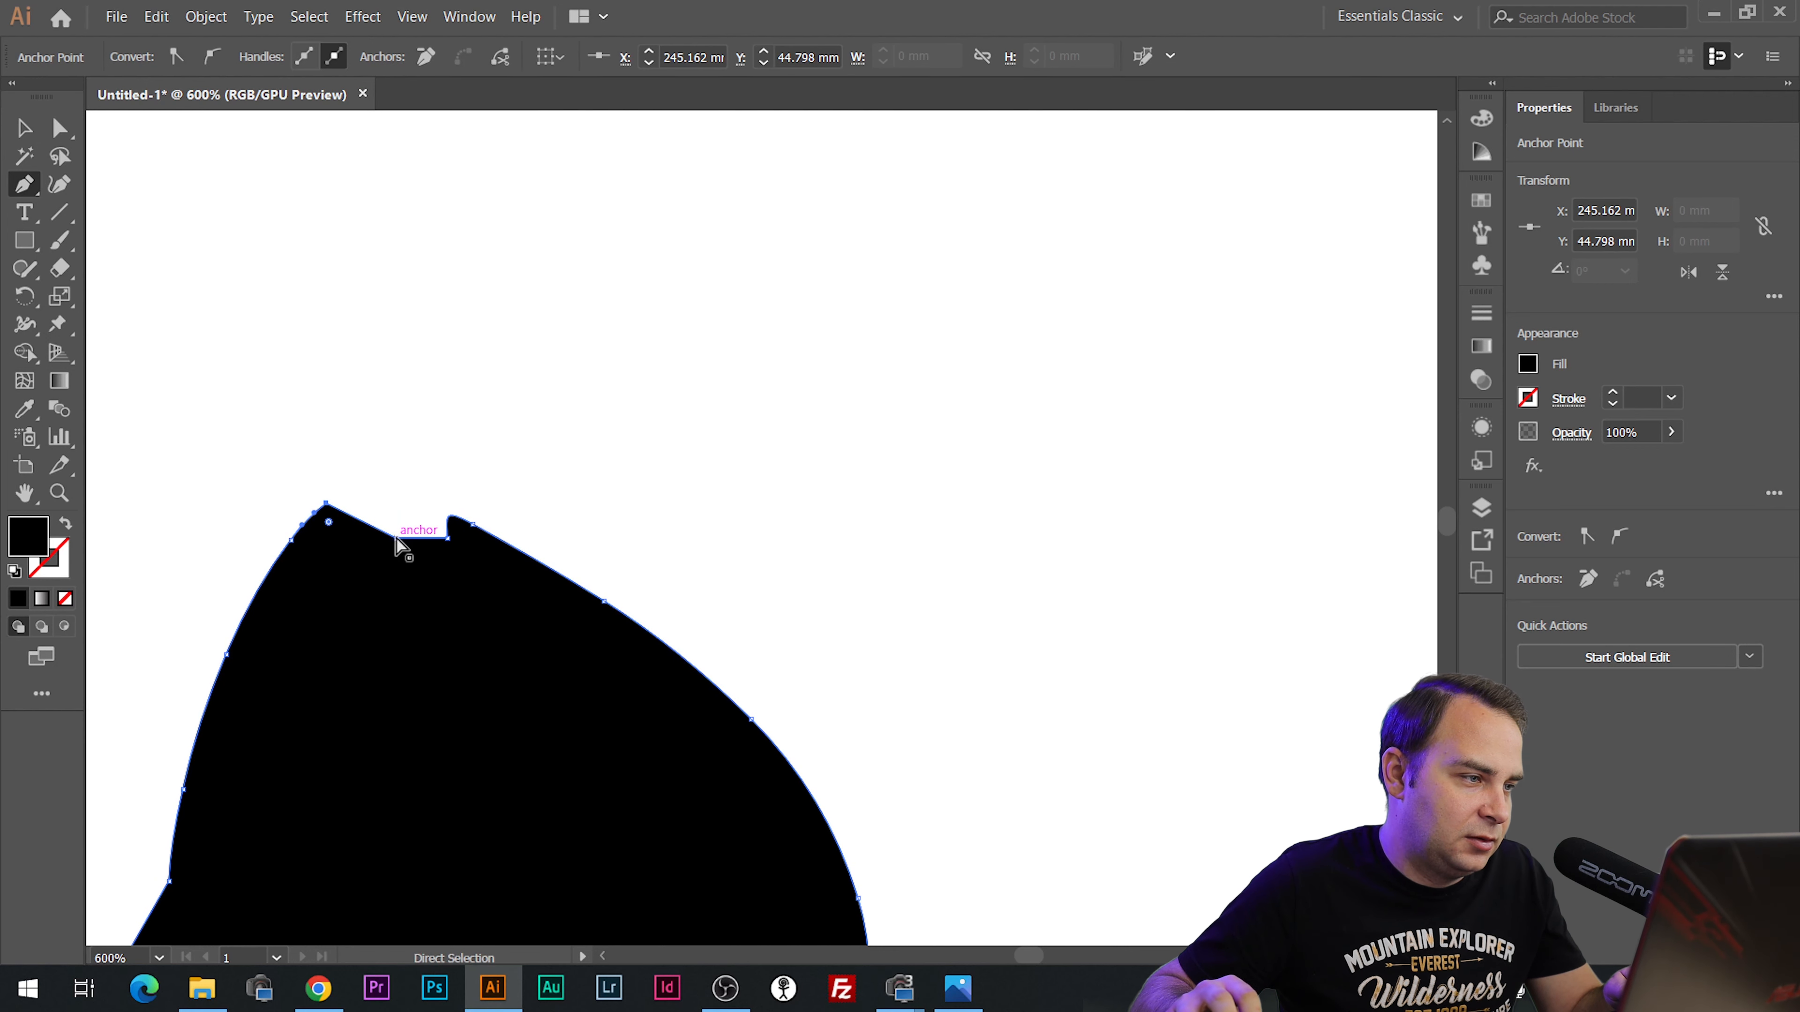
left_click(396, 538)
left_click(448, 539)
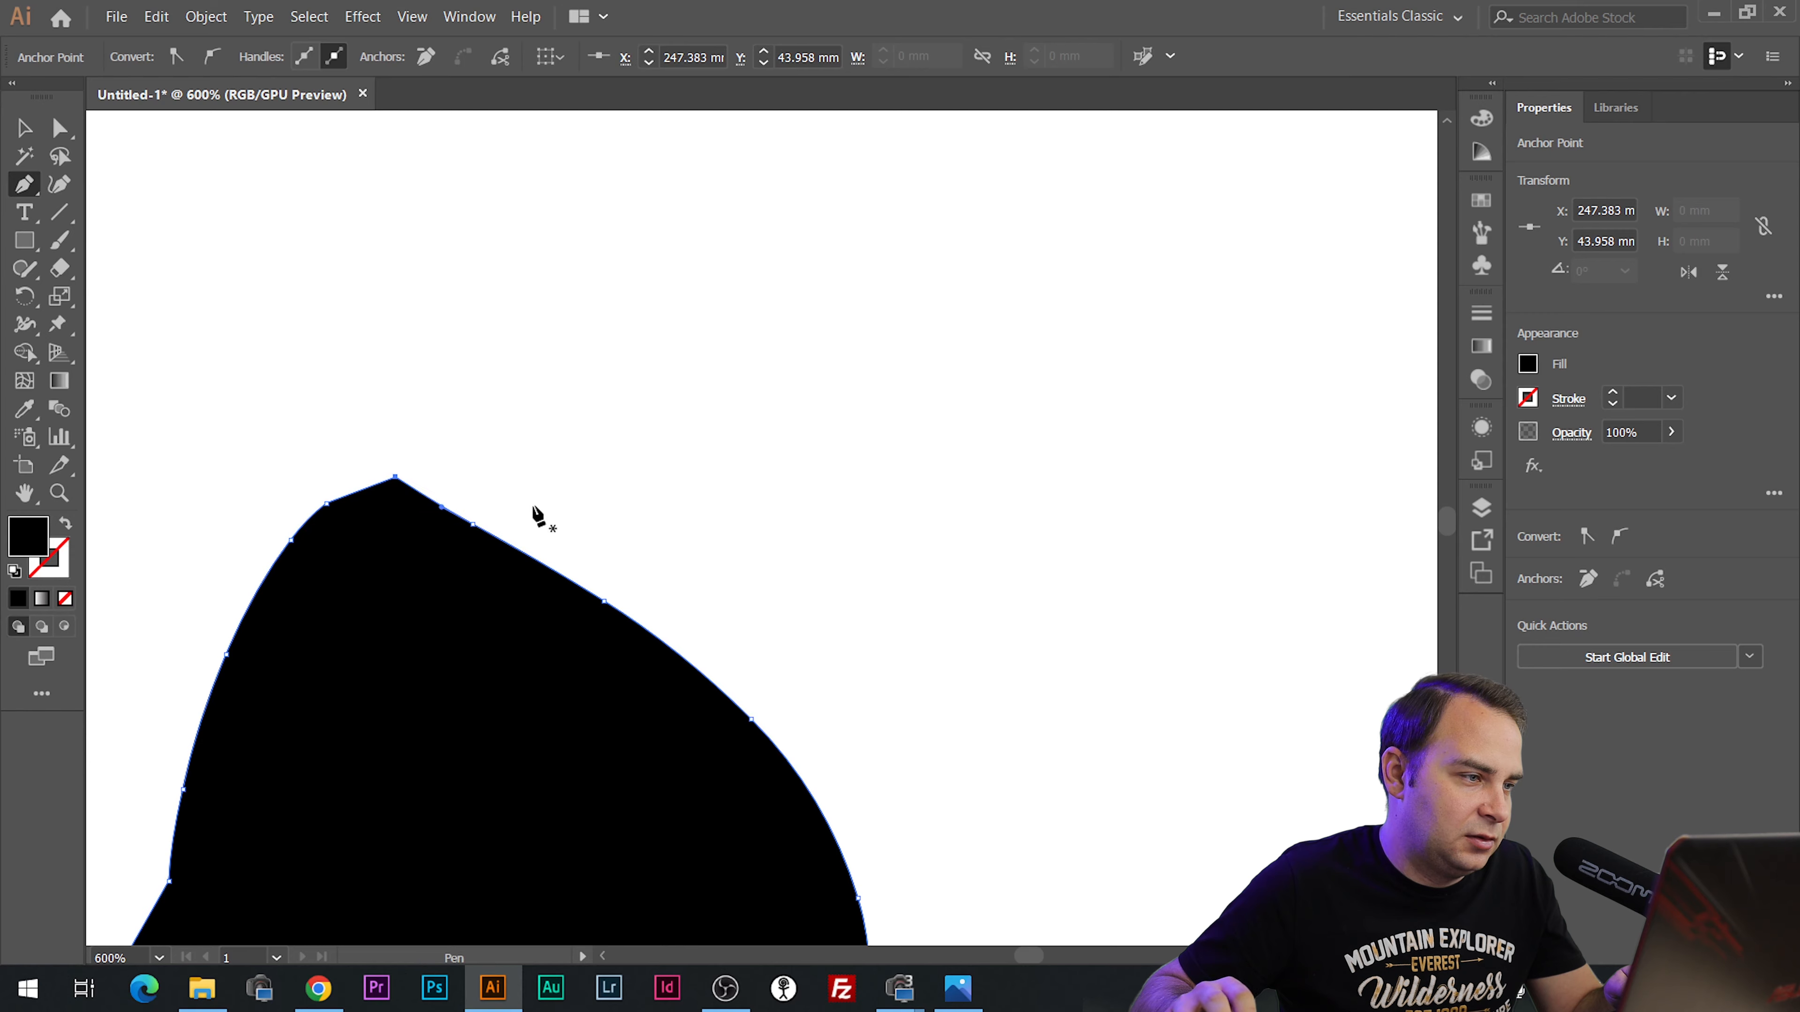
Clean up the gap at the end of the capital letter's curl by deleting its surplus anchor points.
scroll(609, 432, "down", 6)
scroll(665, 545, "down", 2)
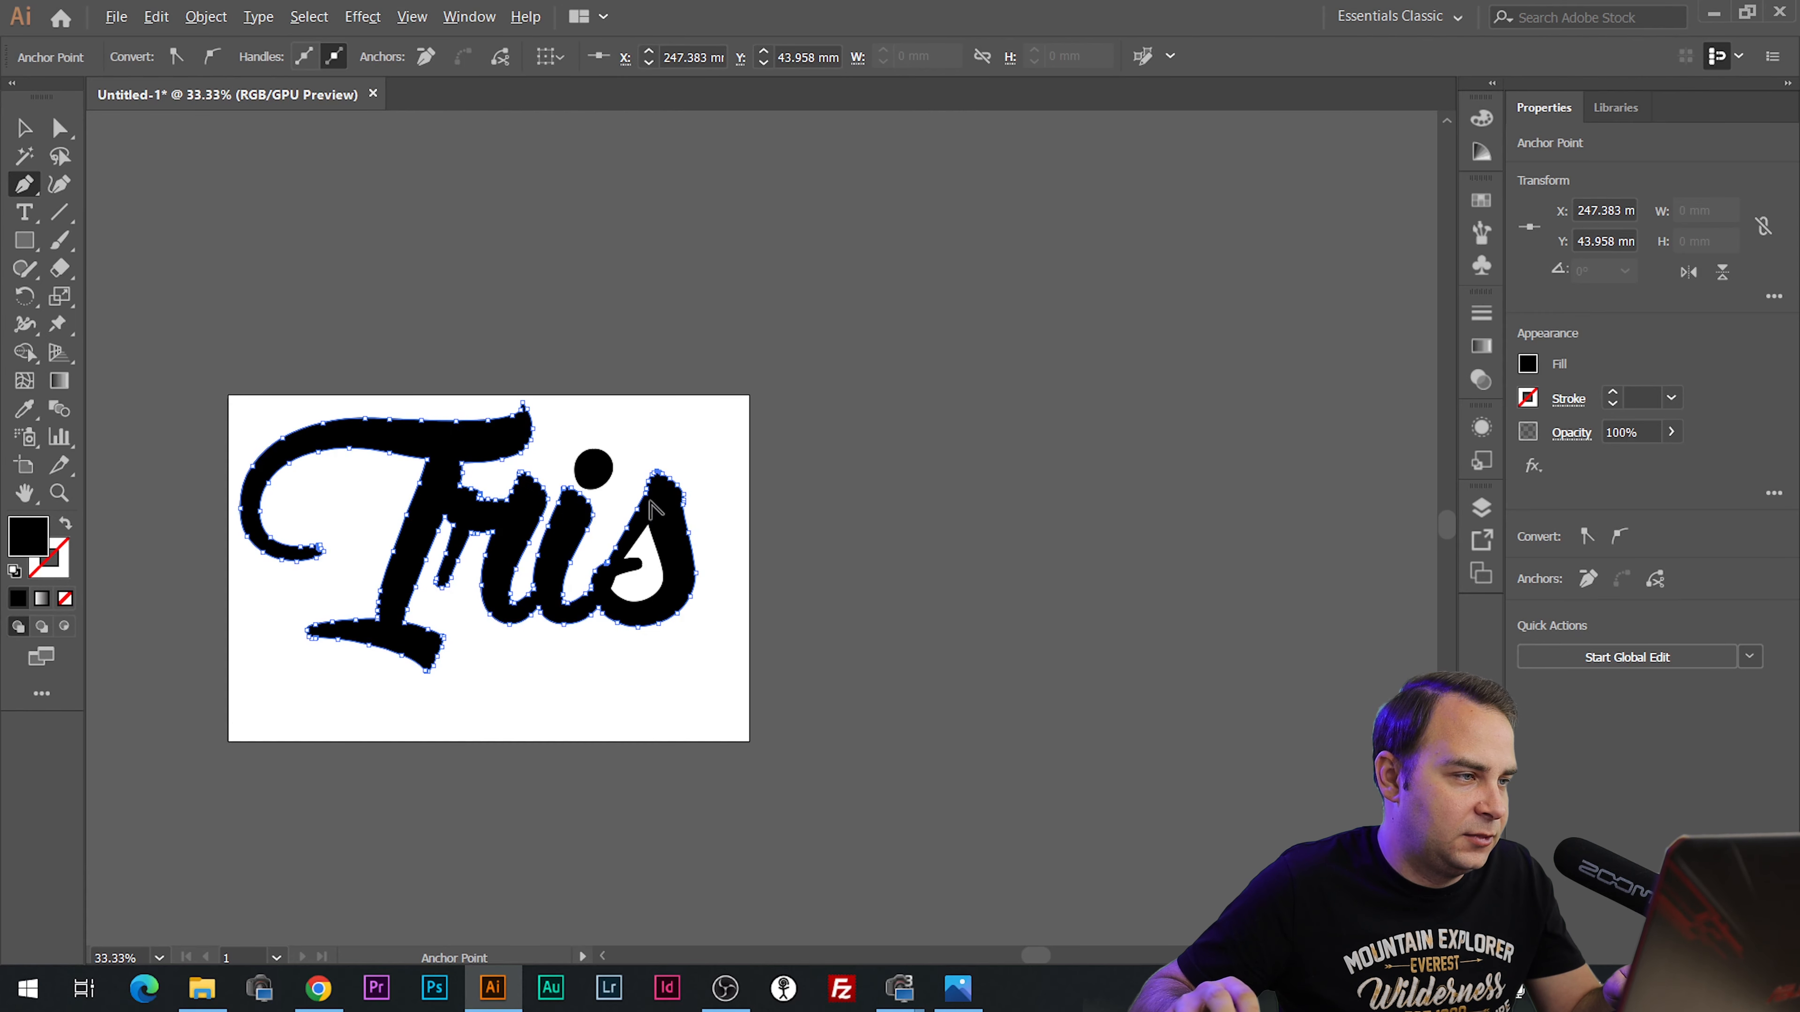
scroll(367, 454, "up", 9)
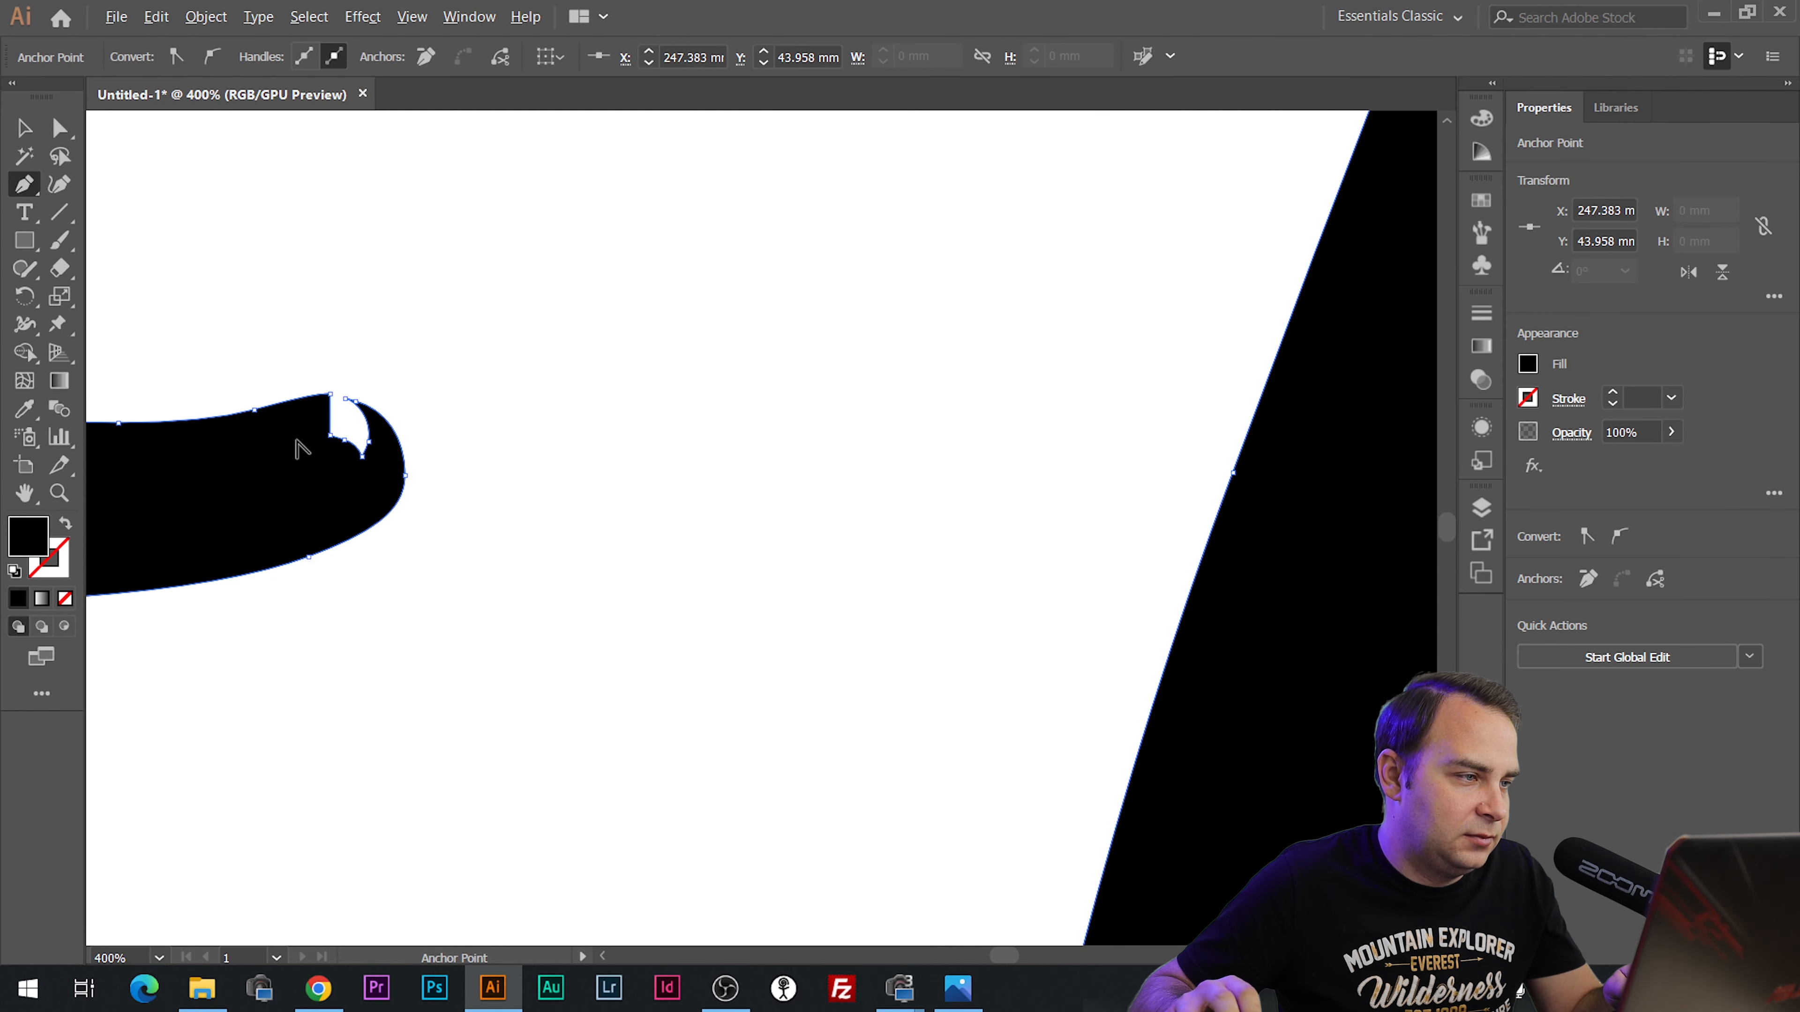
left_click(424, 476)
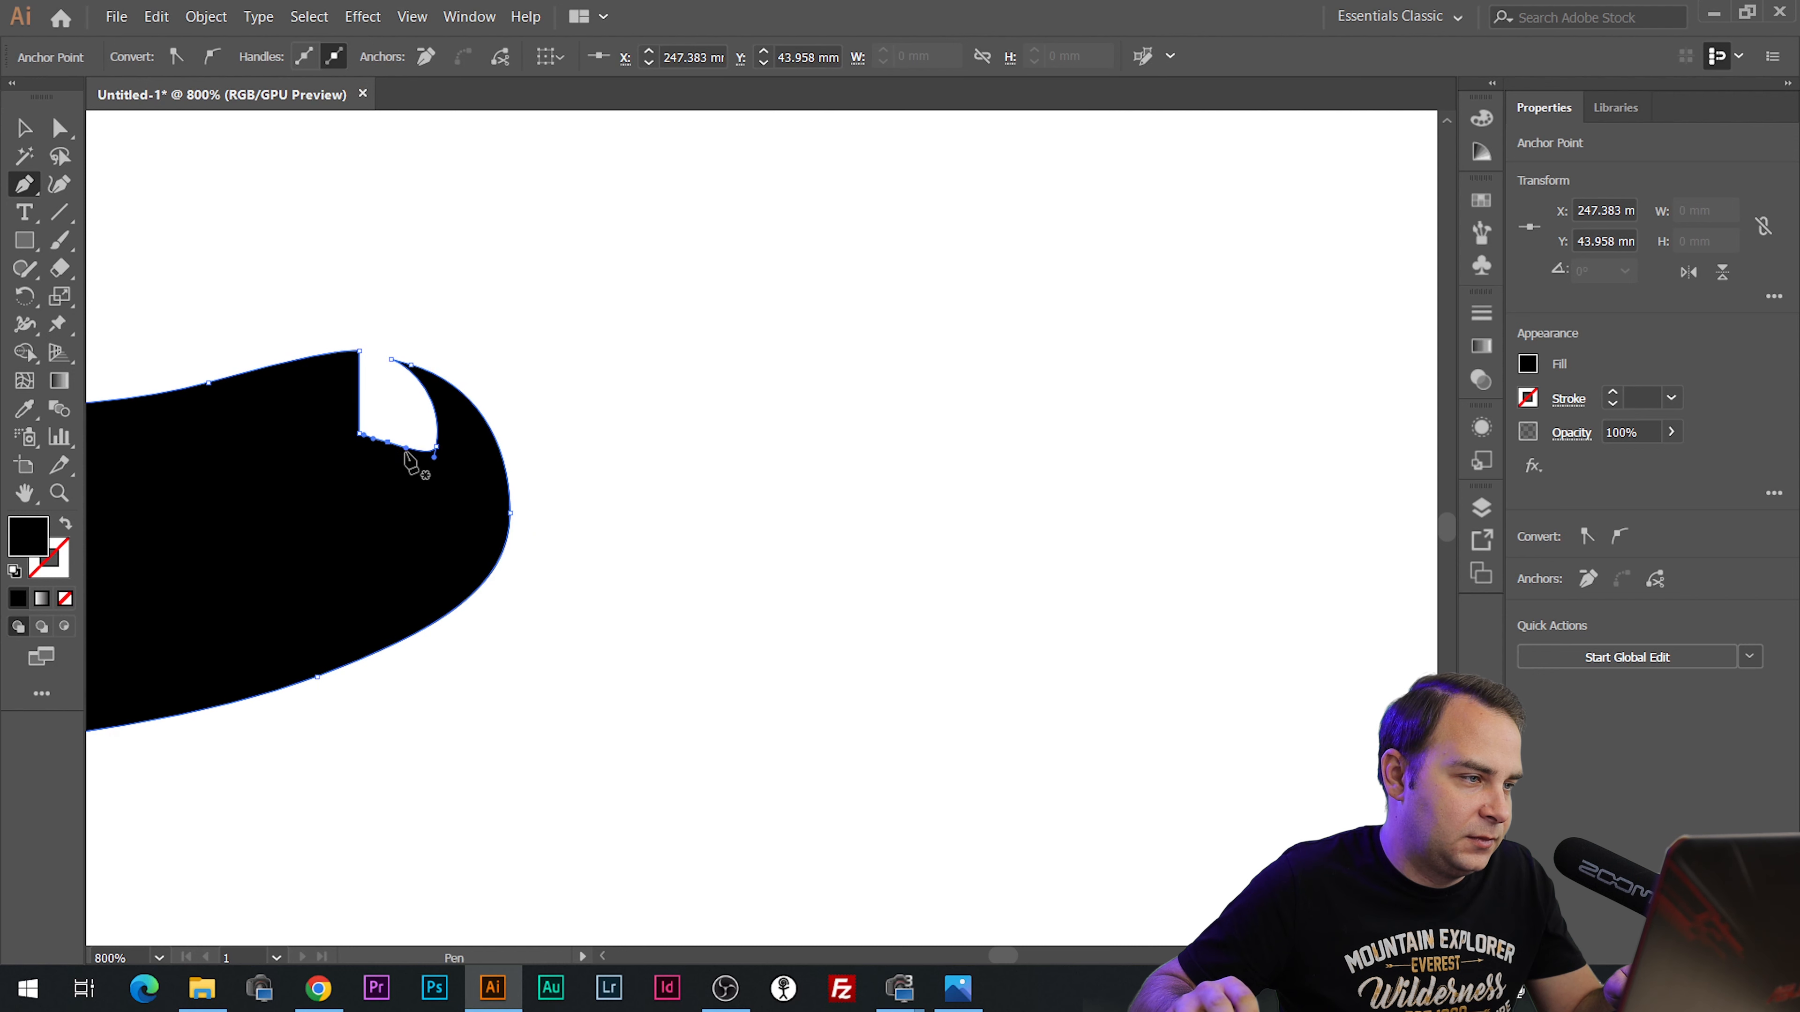
left_click(362, 435)
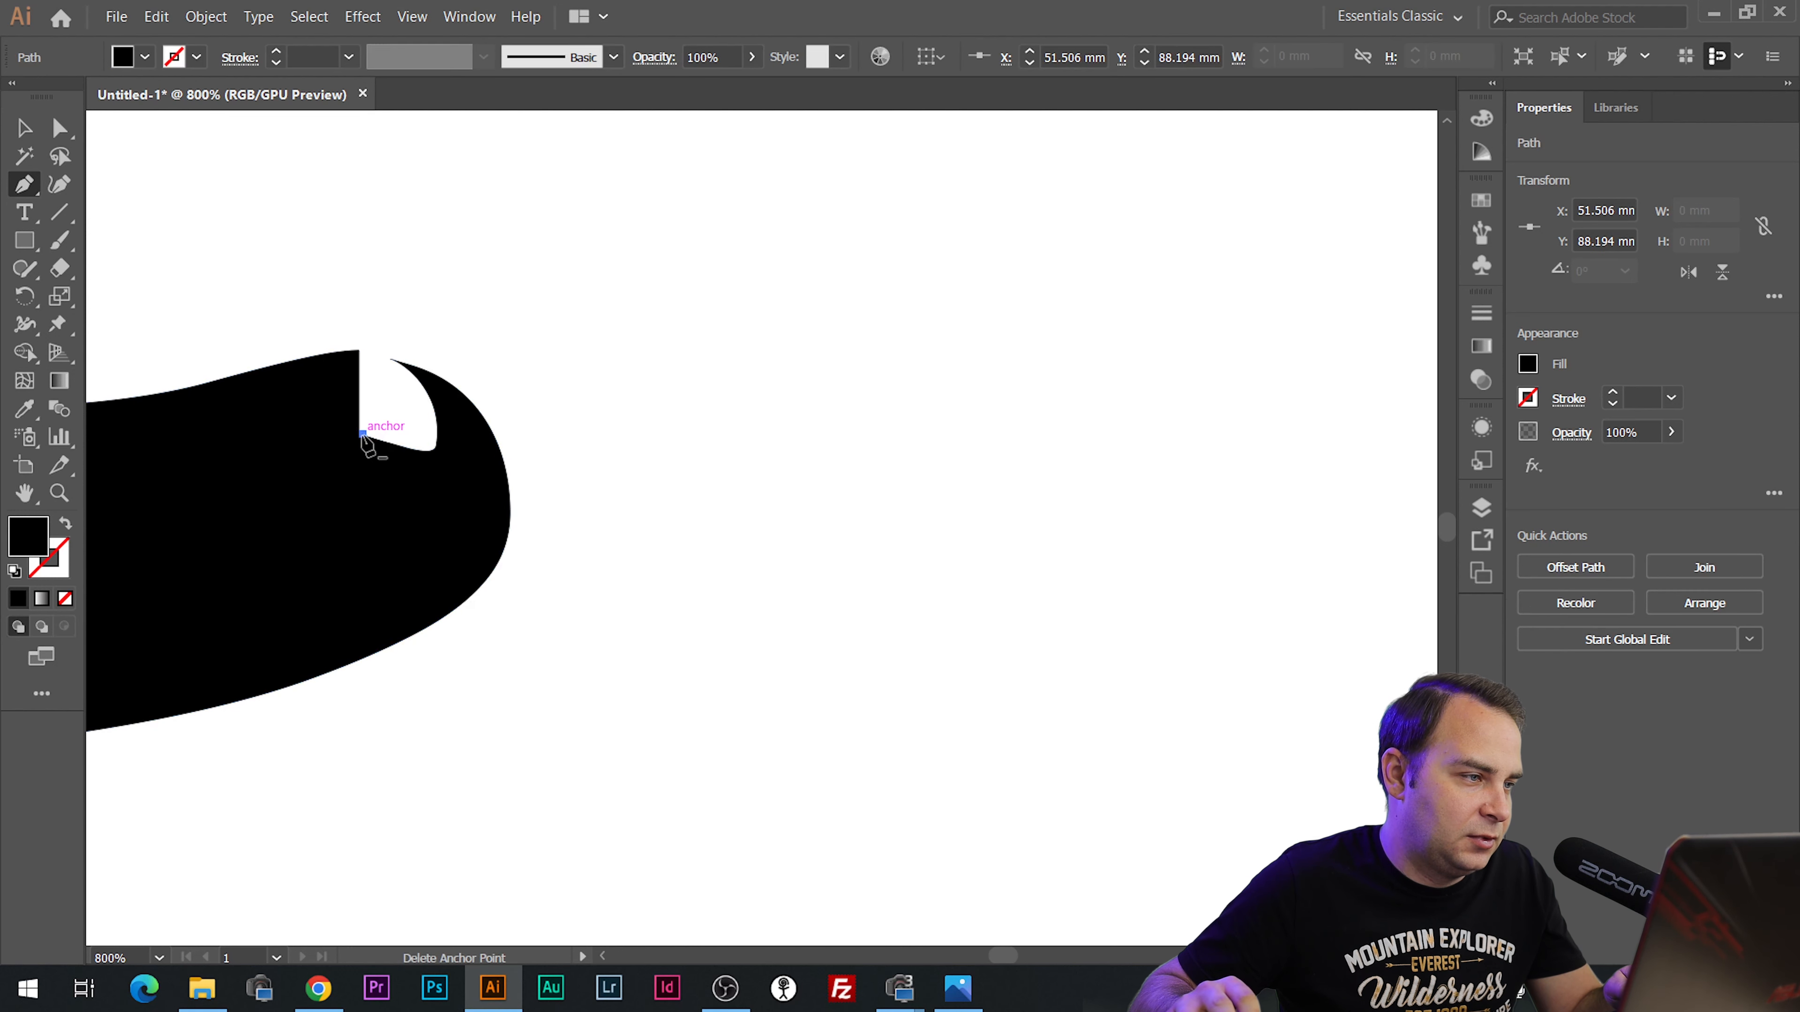
key("ctrl+z")
left_click(359, 433)
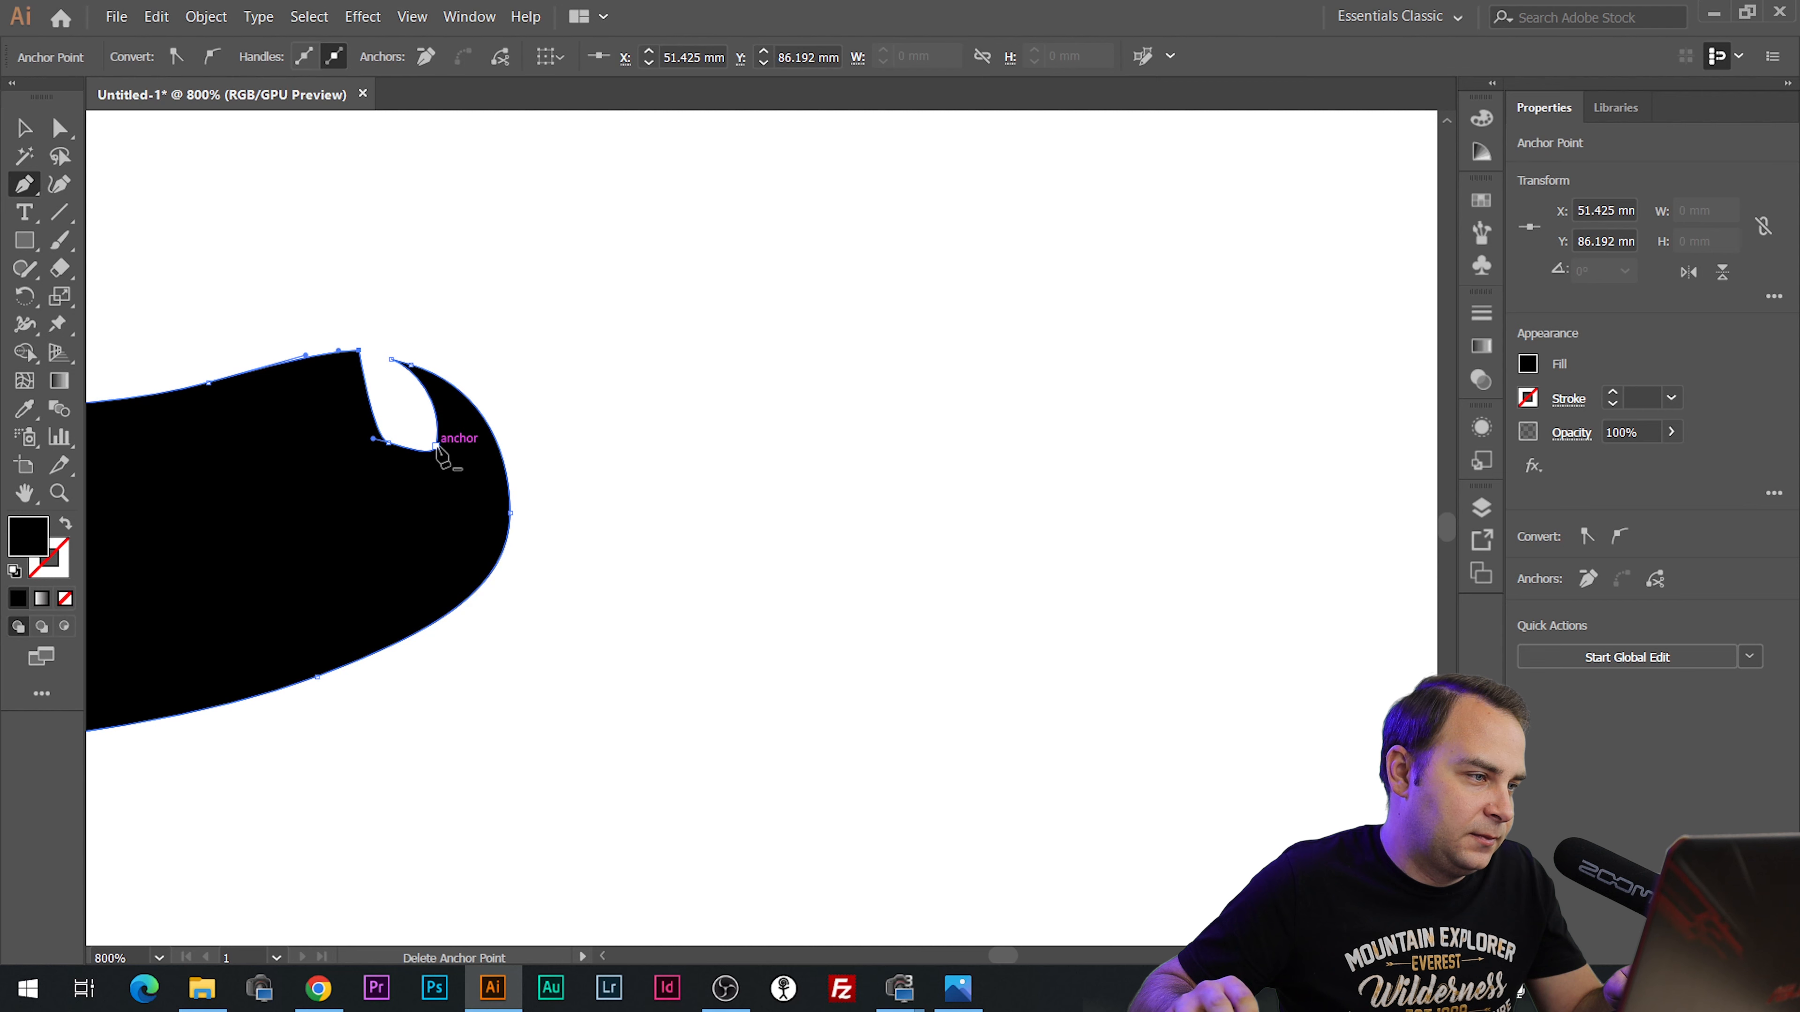
left_click(388, 441)
Delete the stray anchor point at the small notch inside the letter s's counter.
scroll(408, 368, "down", 5)
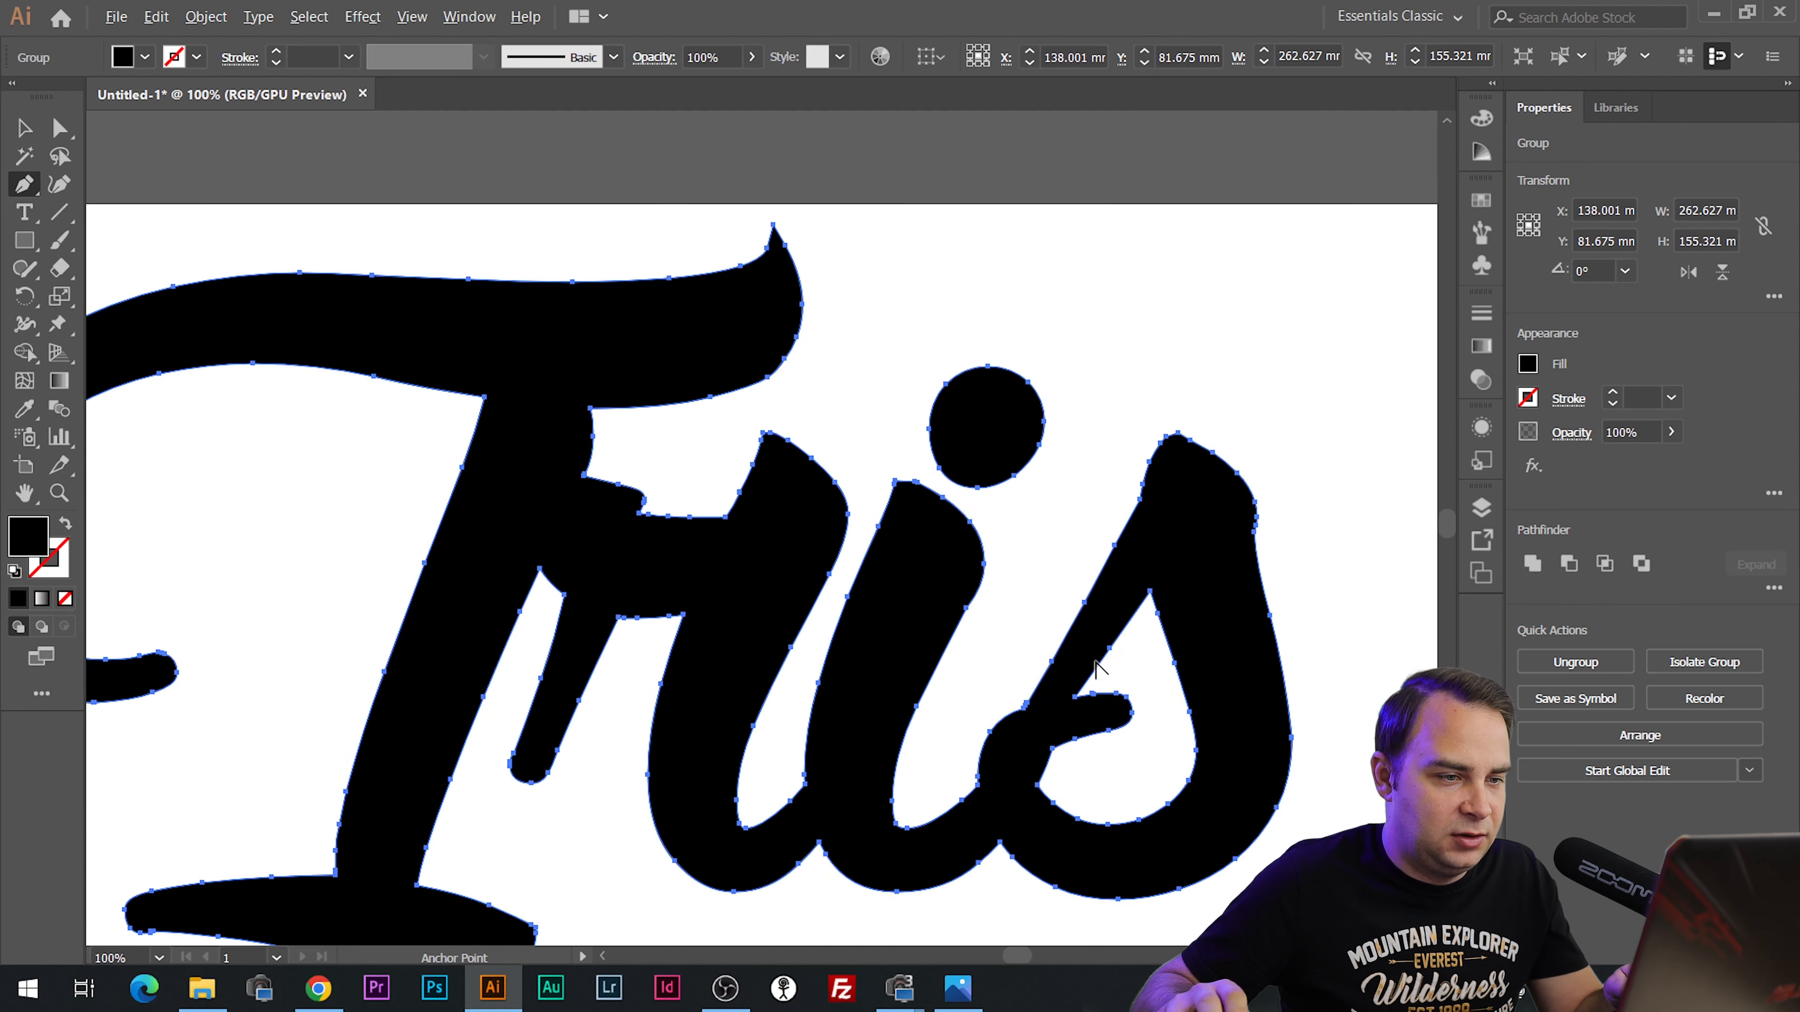
scroll(1094, 666, "up", 6)
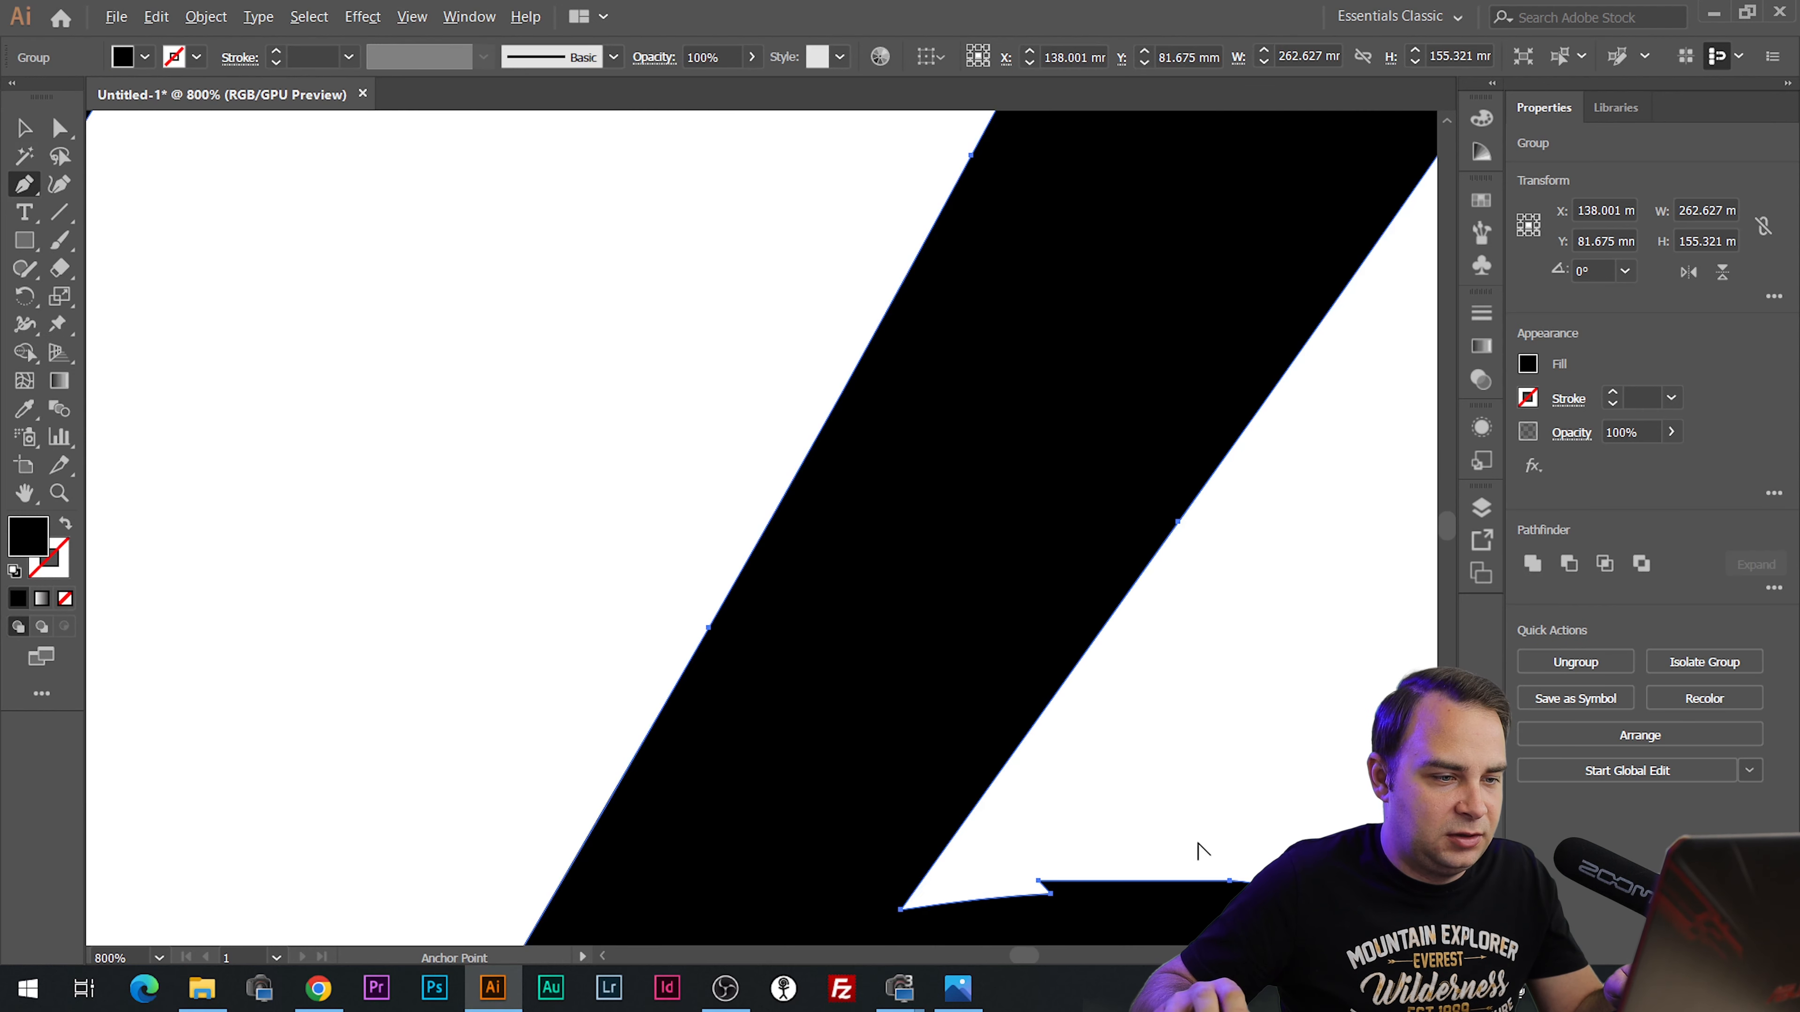
left_click(1033, 889)
scroll(1133, 655, "down", 6)
scroll(1141, 404, "down", 2)
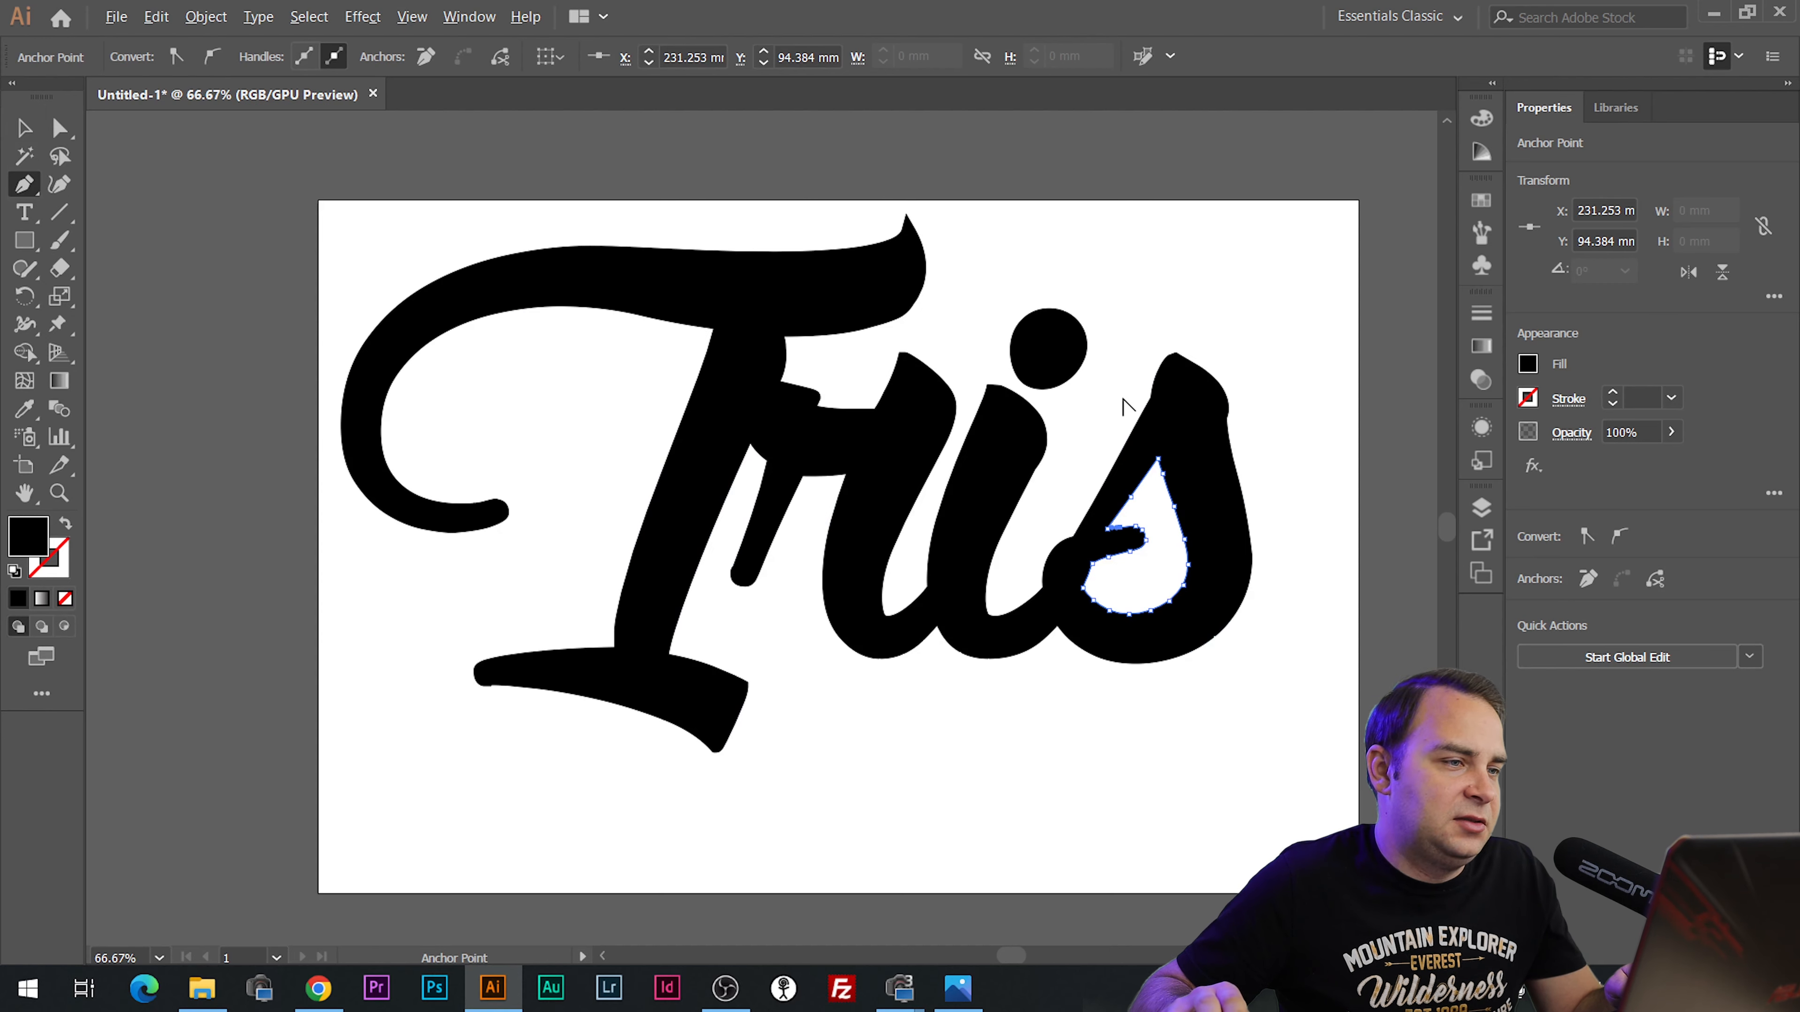
Ungroup the name lettering into separate objects.
scroll(848, 244, "down", 1)
scroll(865, 255, "up", 1)
left_click(23, 129)
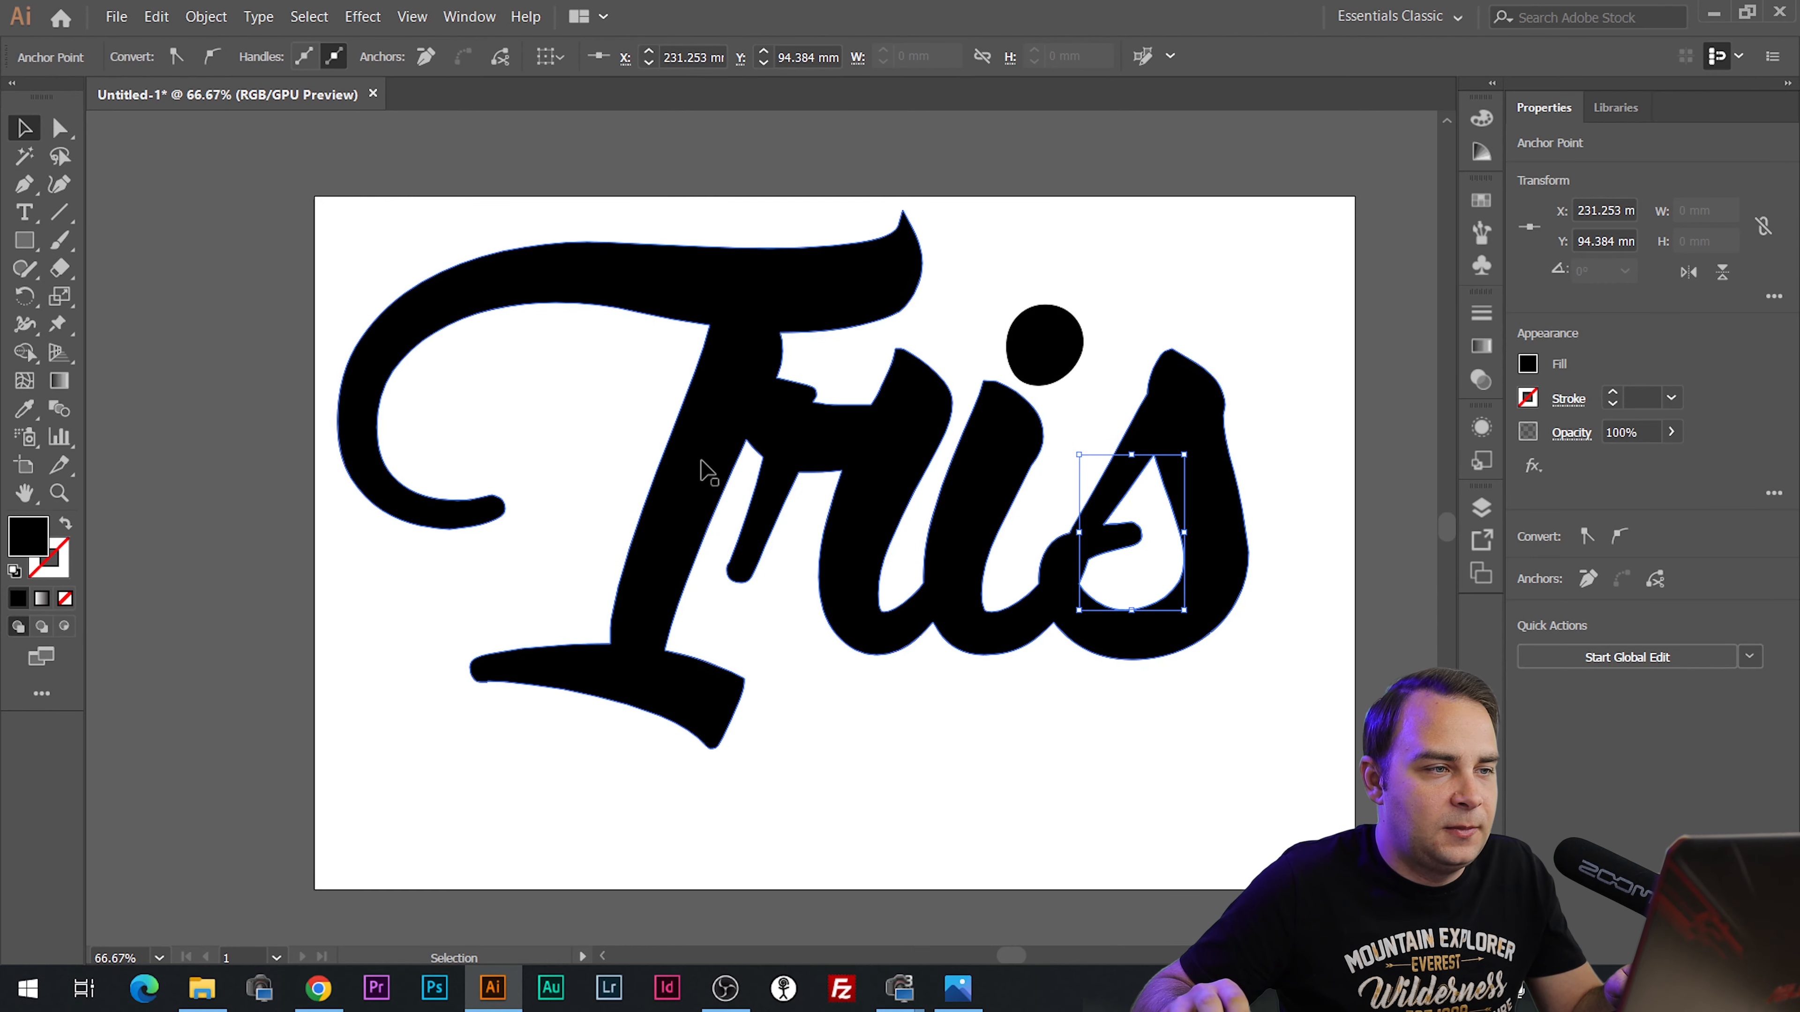
left_click(730, 471)
scroll(531, 433, "down", 2)
scroll(774, 383, "up", 4)
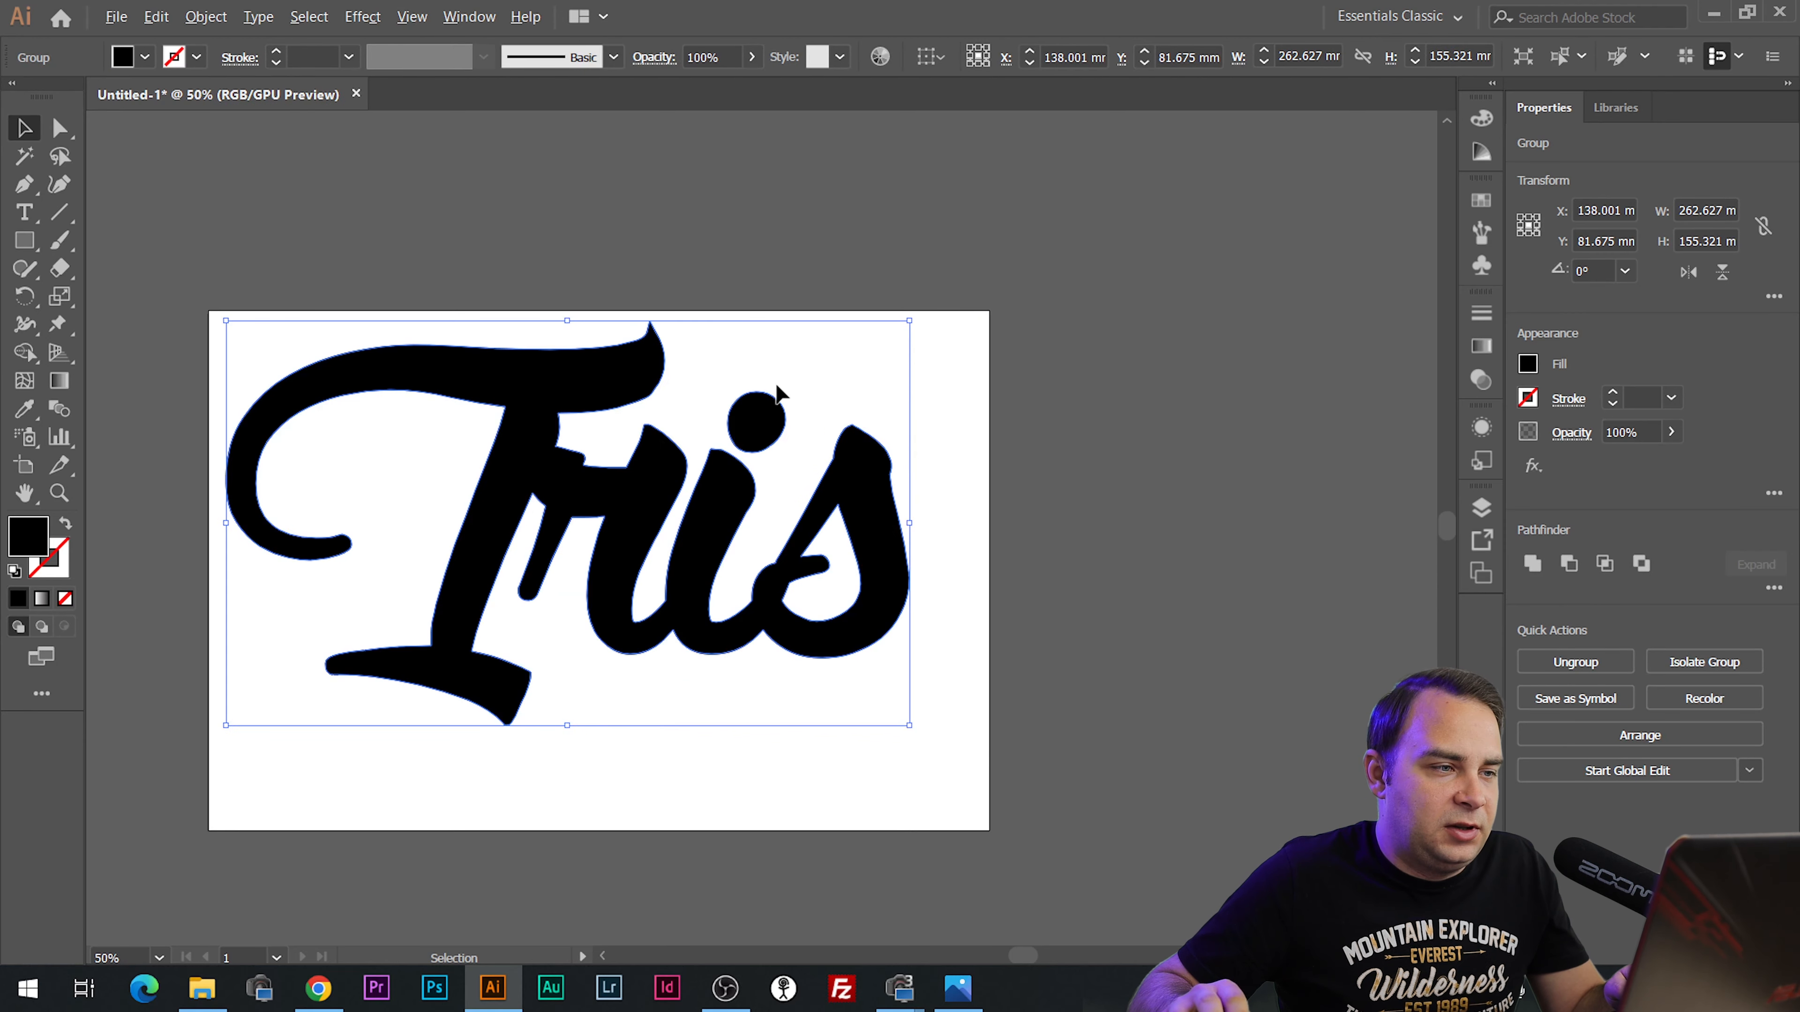
scroll(737, 546, "down", 2)
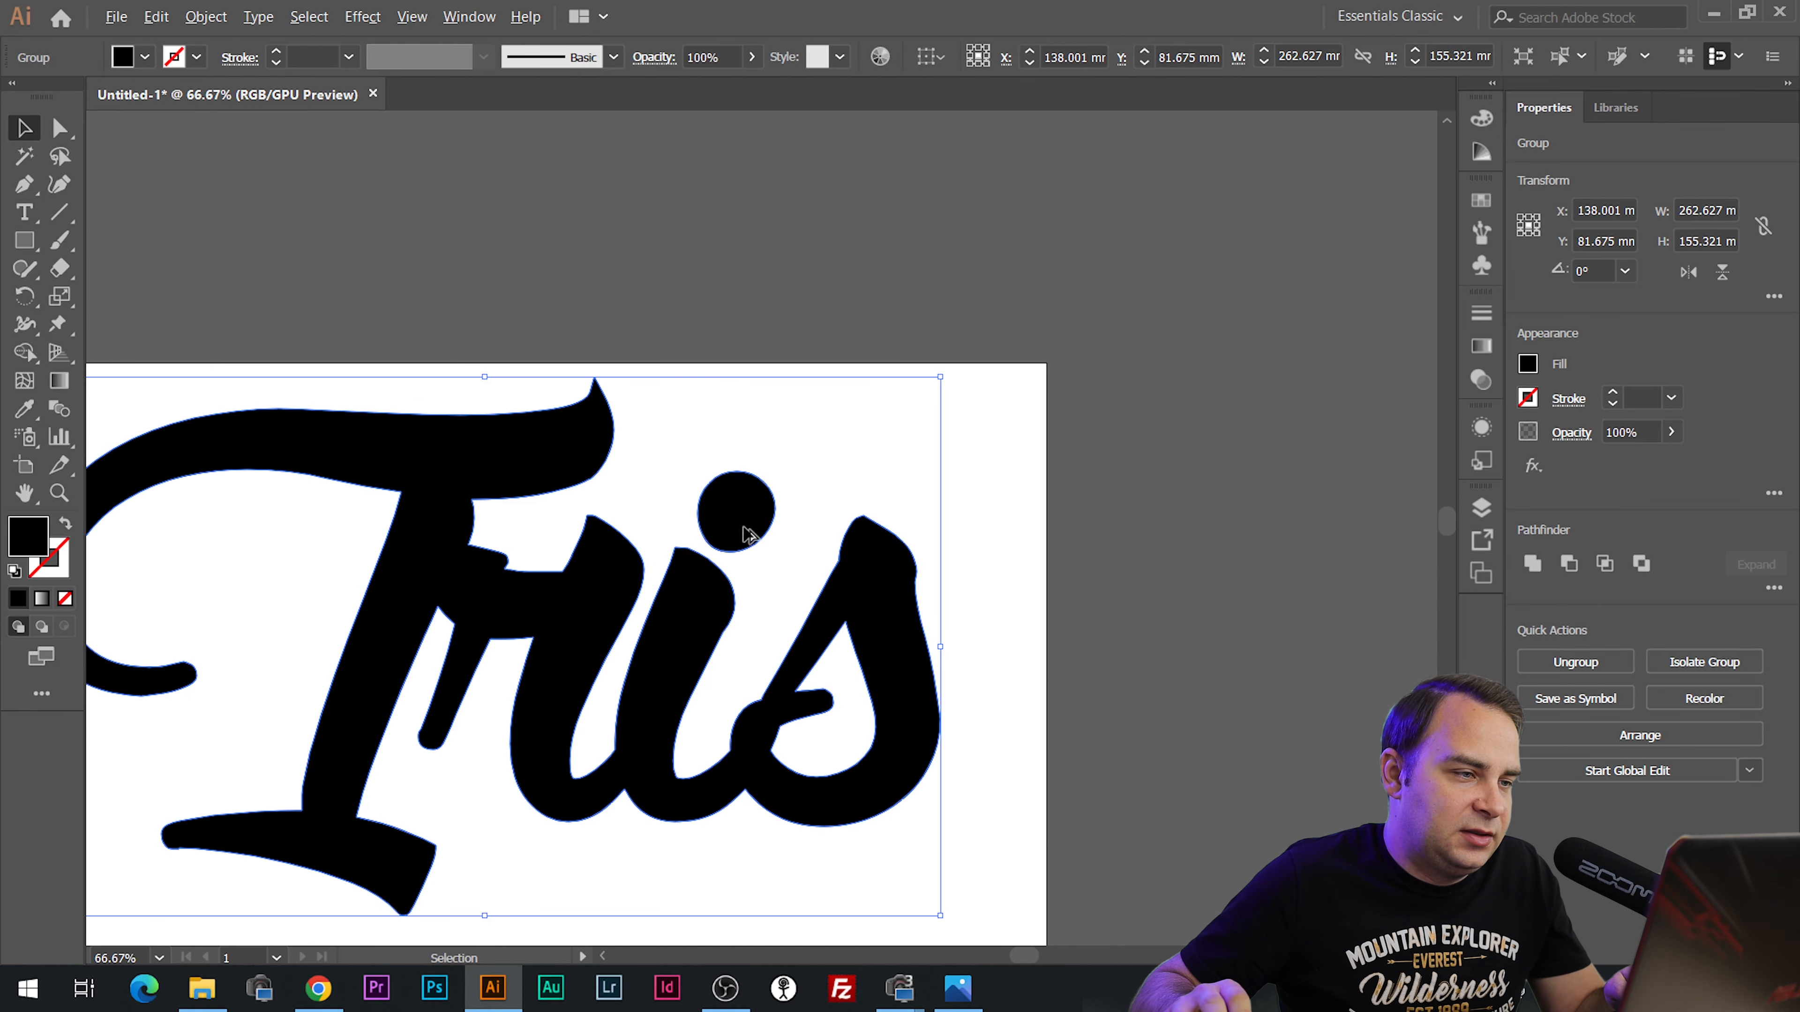
scroll(743, 533, "up", 2)
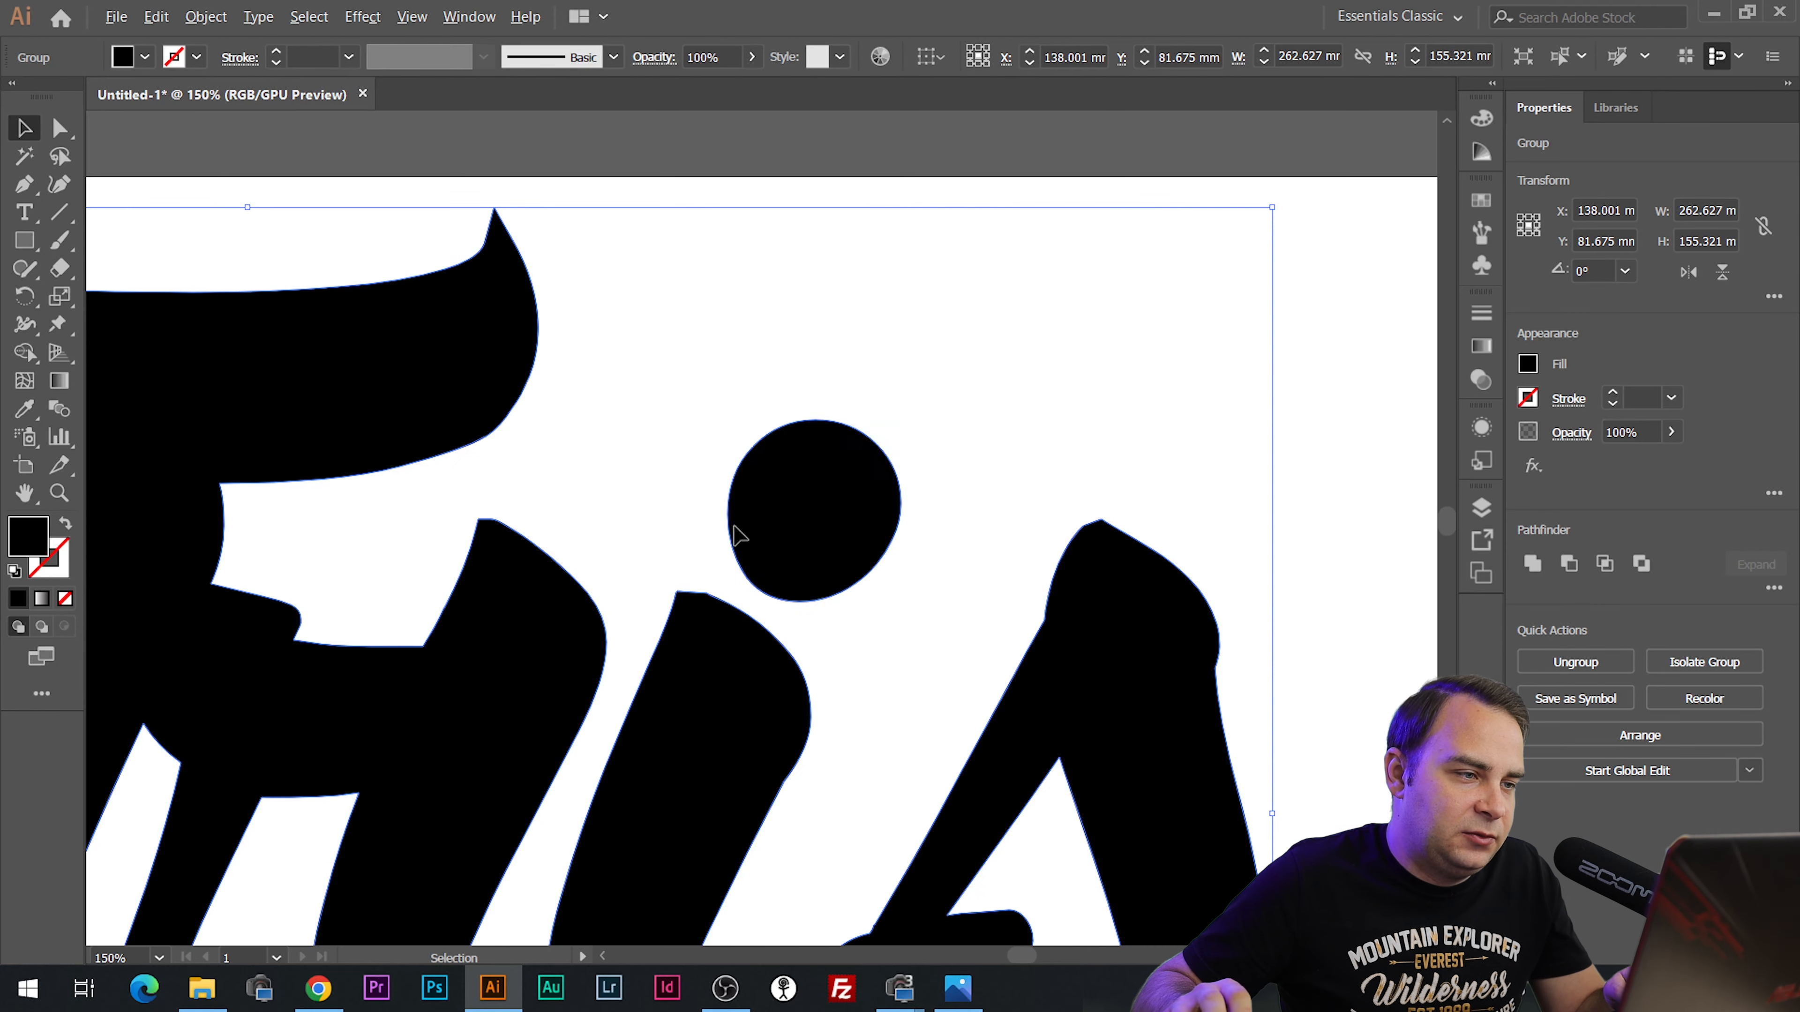
left_click(863, 142)
left_click(816, 528)
scroll(1020, 376, "down", 1)
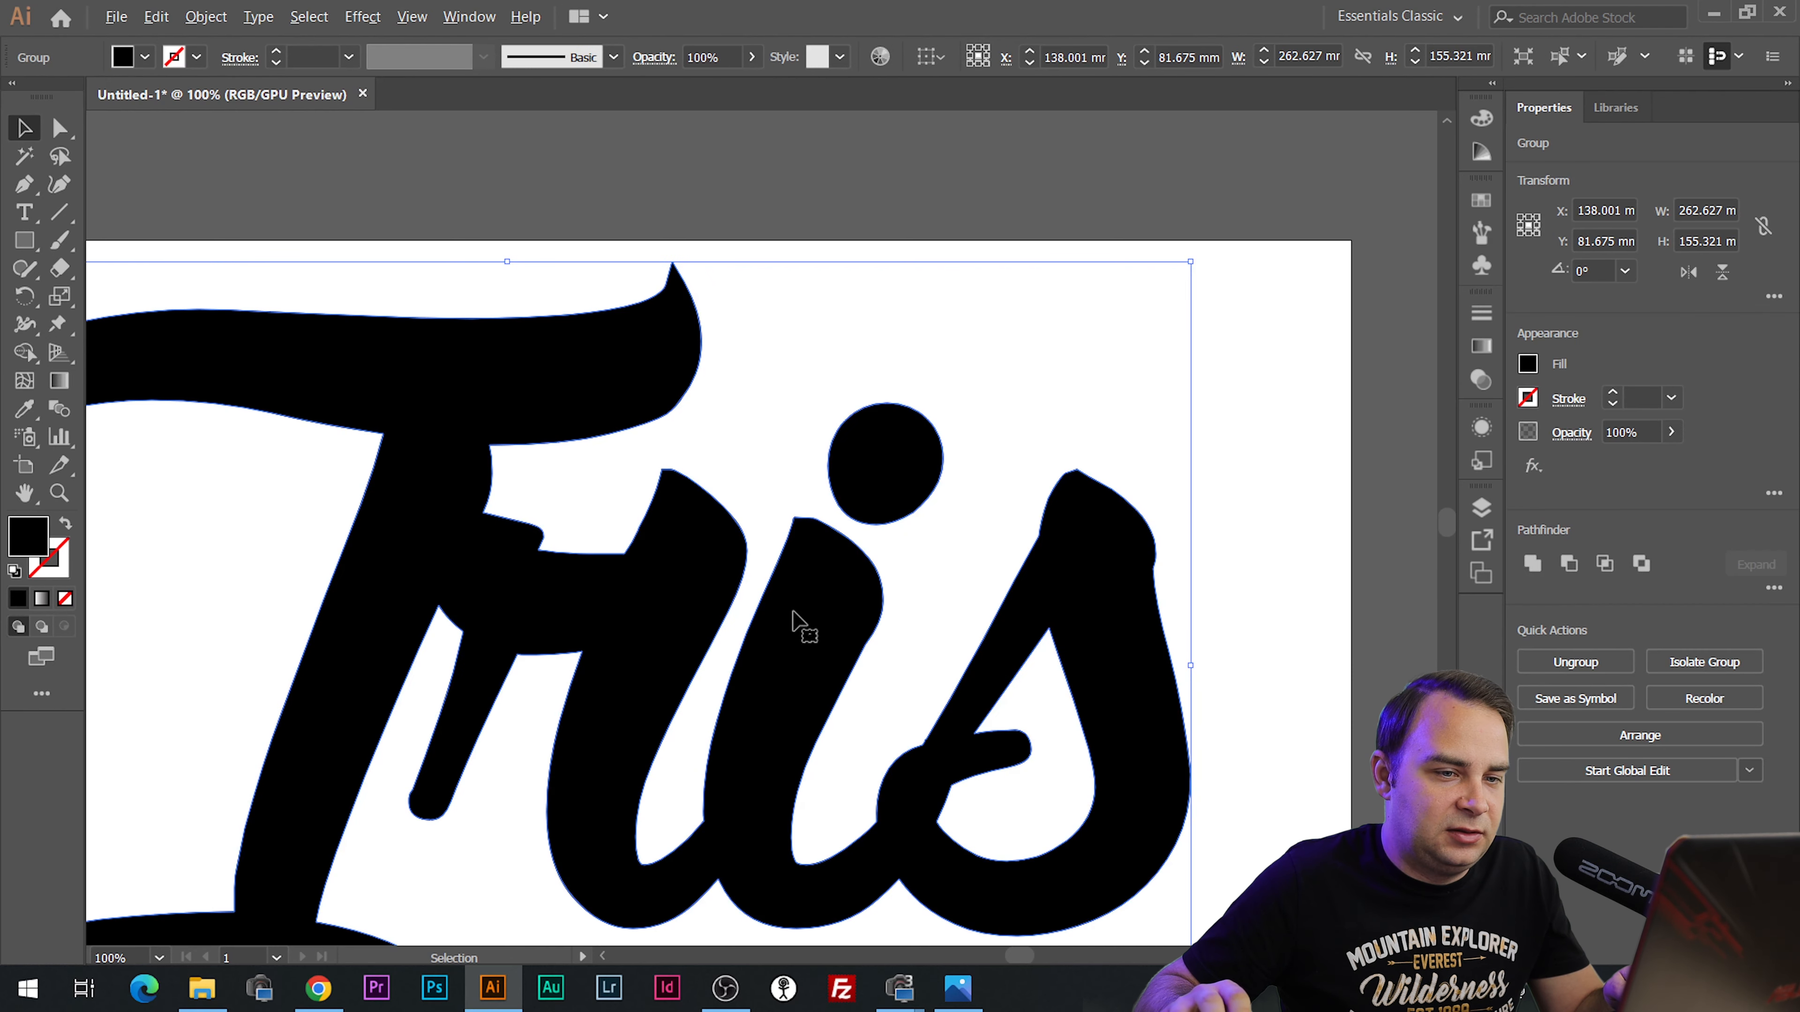
scroll(1130, 638, "down", 2)
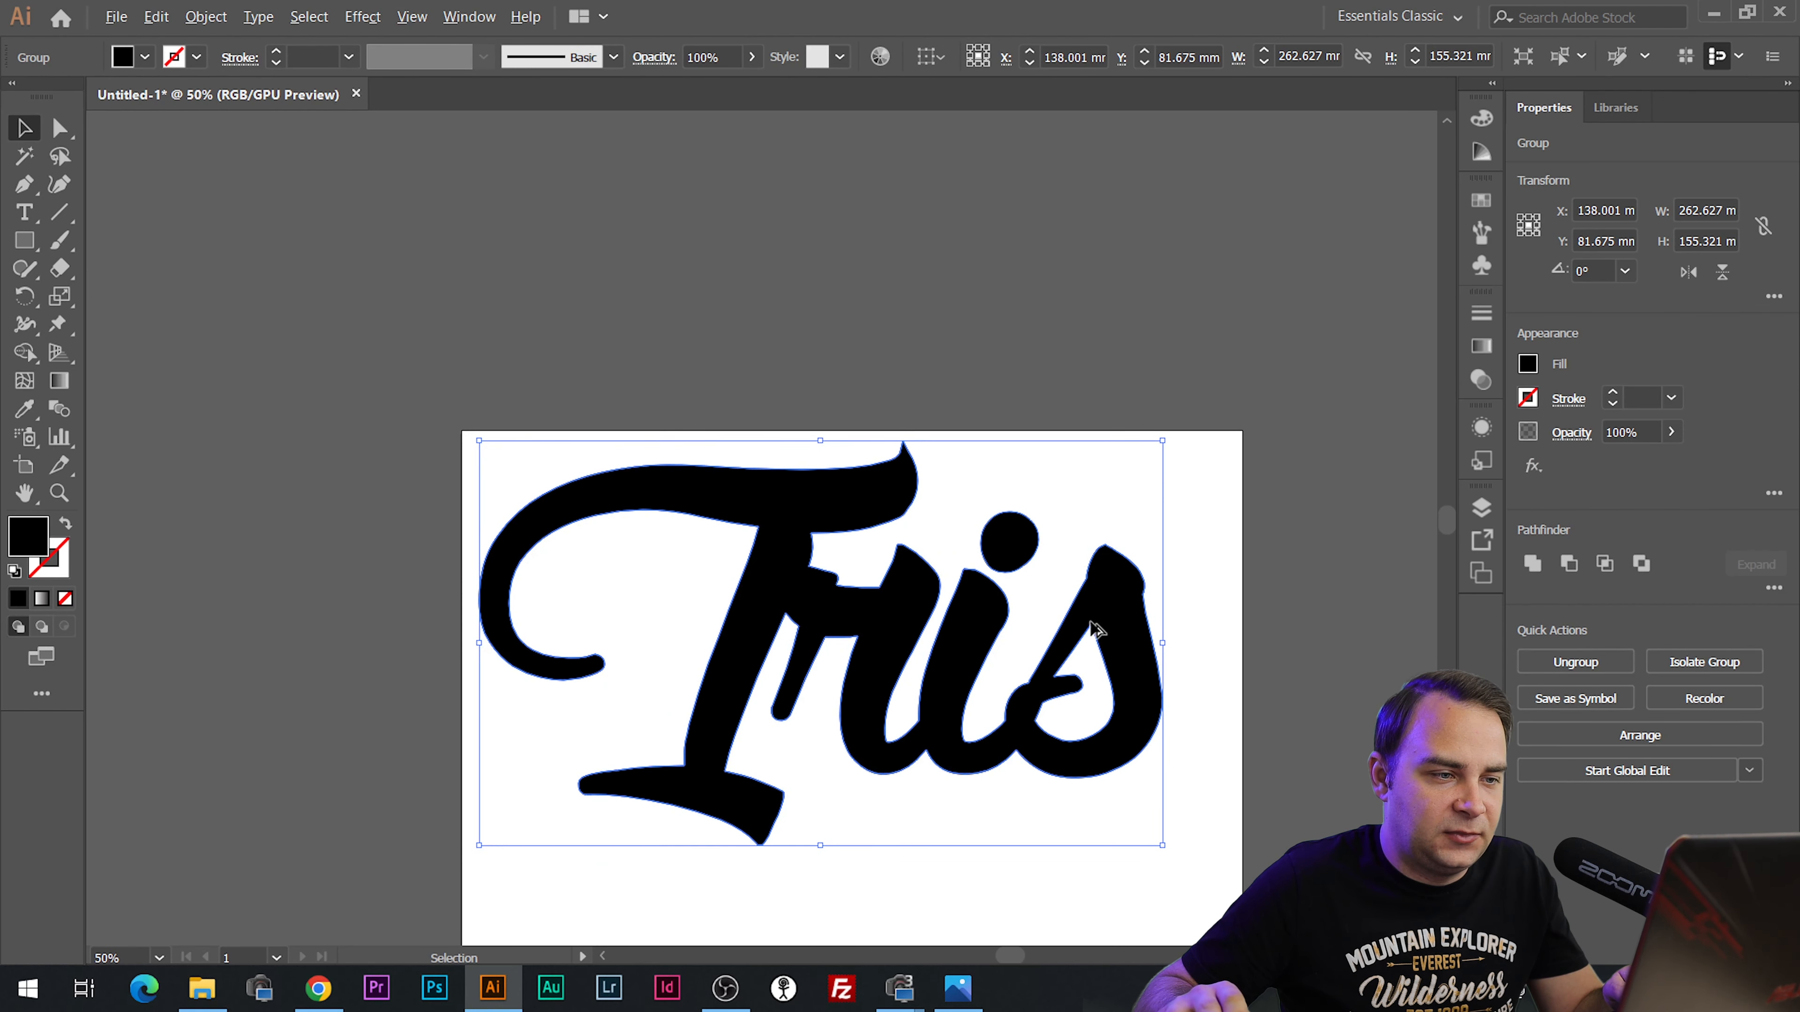
scroll(1096, 629, "up", 1)
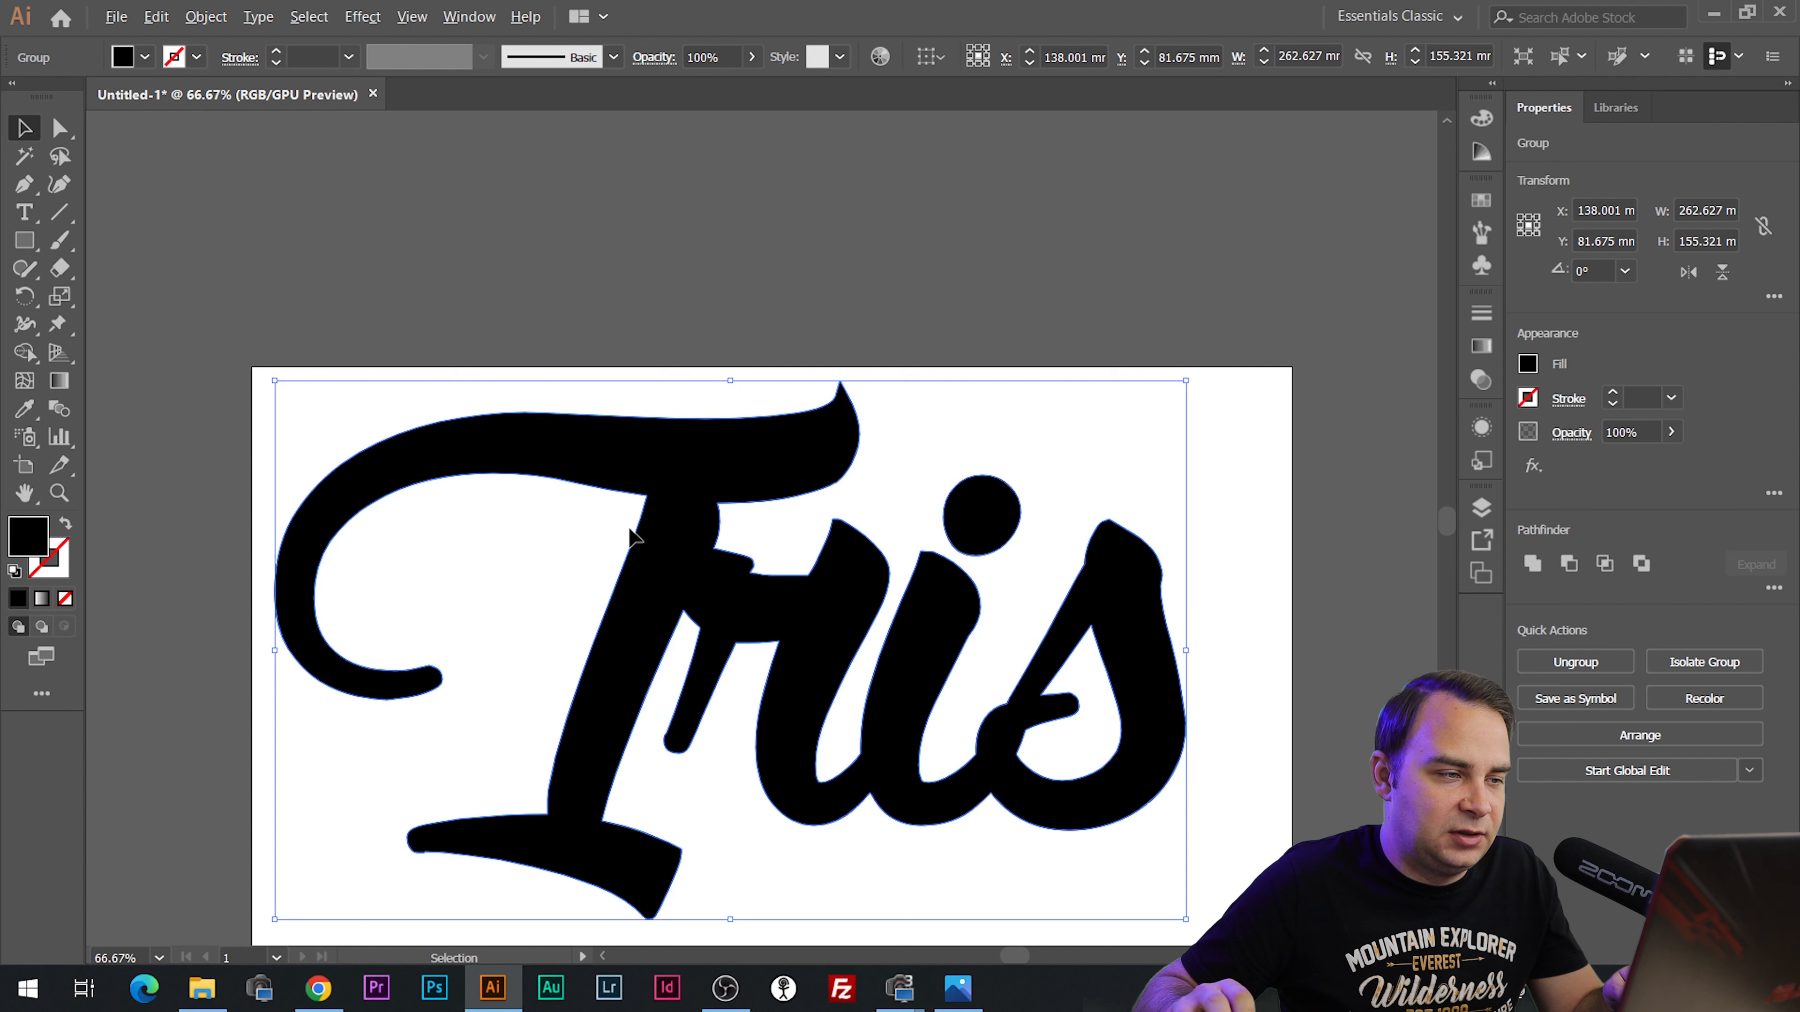
left_click(1575, 664)
left_click(1134, 303)
Nudge the dot of the i down and to the left until it overlaps the tip of the stem.
left_click(963, 572)
left_click(984, 512)
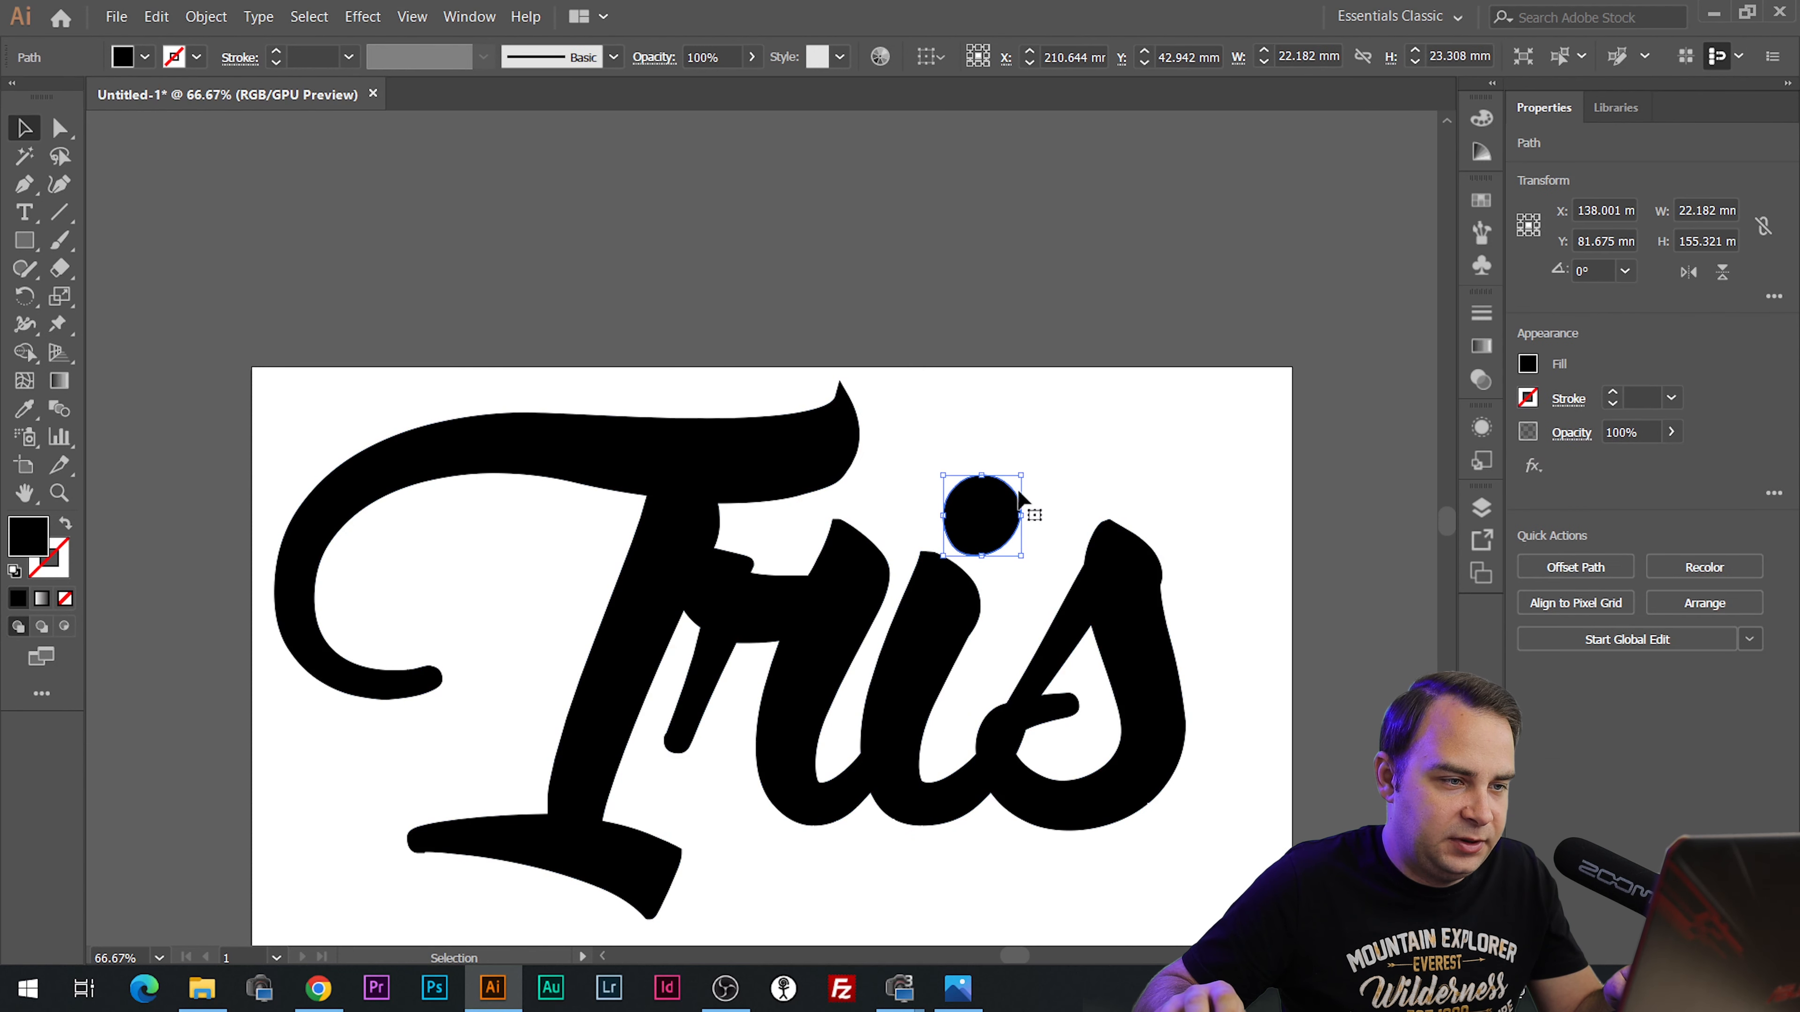
key("Down")
key("Down")
key("Left")
key("Left")
key("Down")
key("Left")
key("Left")
key("Left")
key("Left")
key("Left")
key("Down")
key("Down")
key("Down")
key("Left")
key("Left")
key("Left")
key("Left")
key("Left")
key("Left")
key("Left")
key("Left")
key("Left")
key("Left")
key("Left")
key("Down")
key("Down")
key("Down")
key("Down")
key("Down")
key("Down")
key("Down")
key("Down")
key("Down")
key("Down")
key("Down")
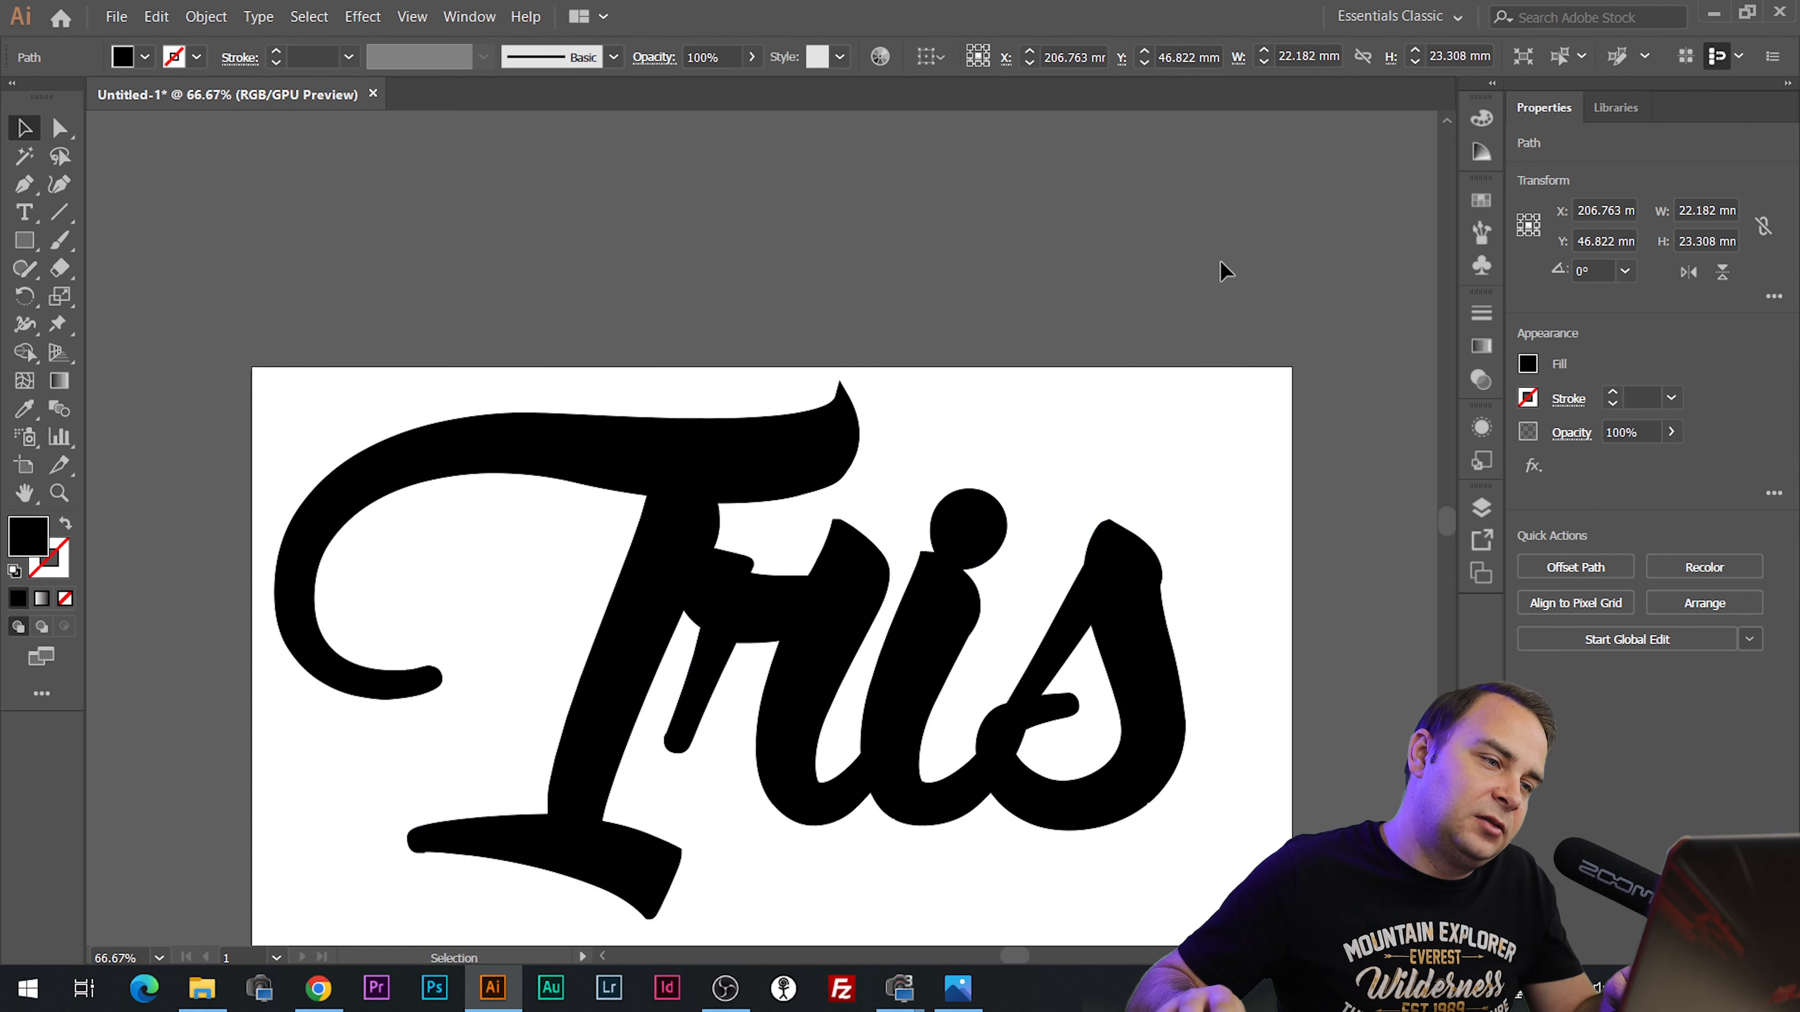
left_click(1225, 272)
left_click(988, 535)
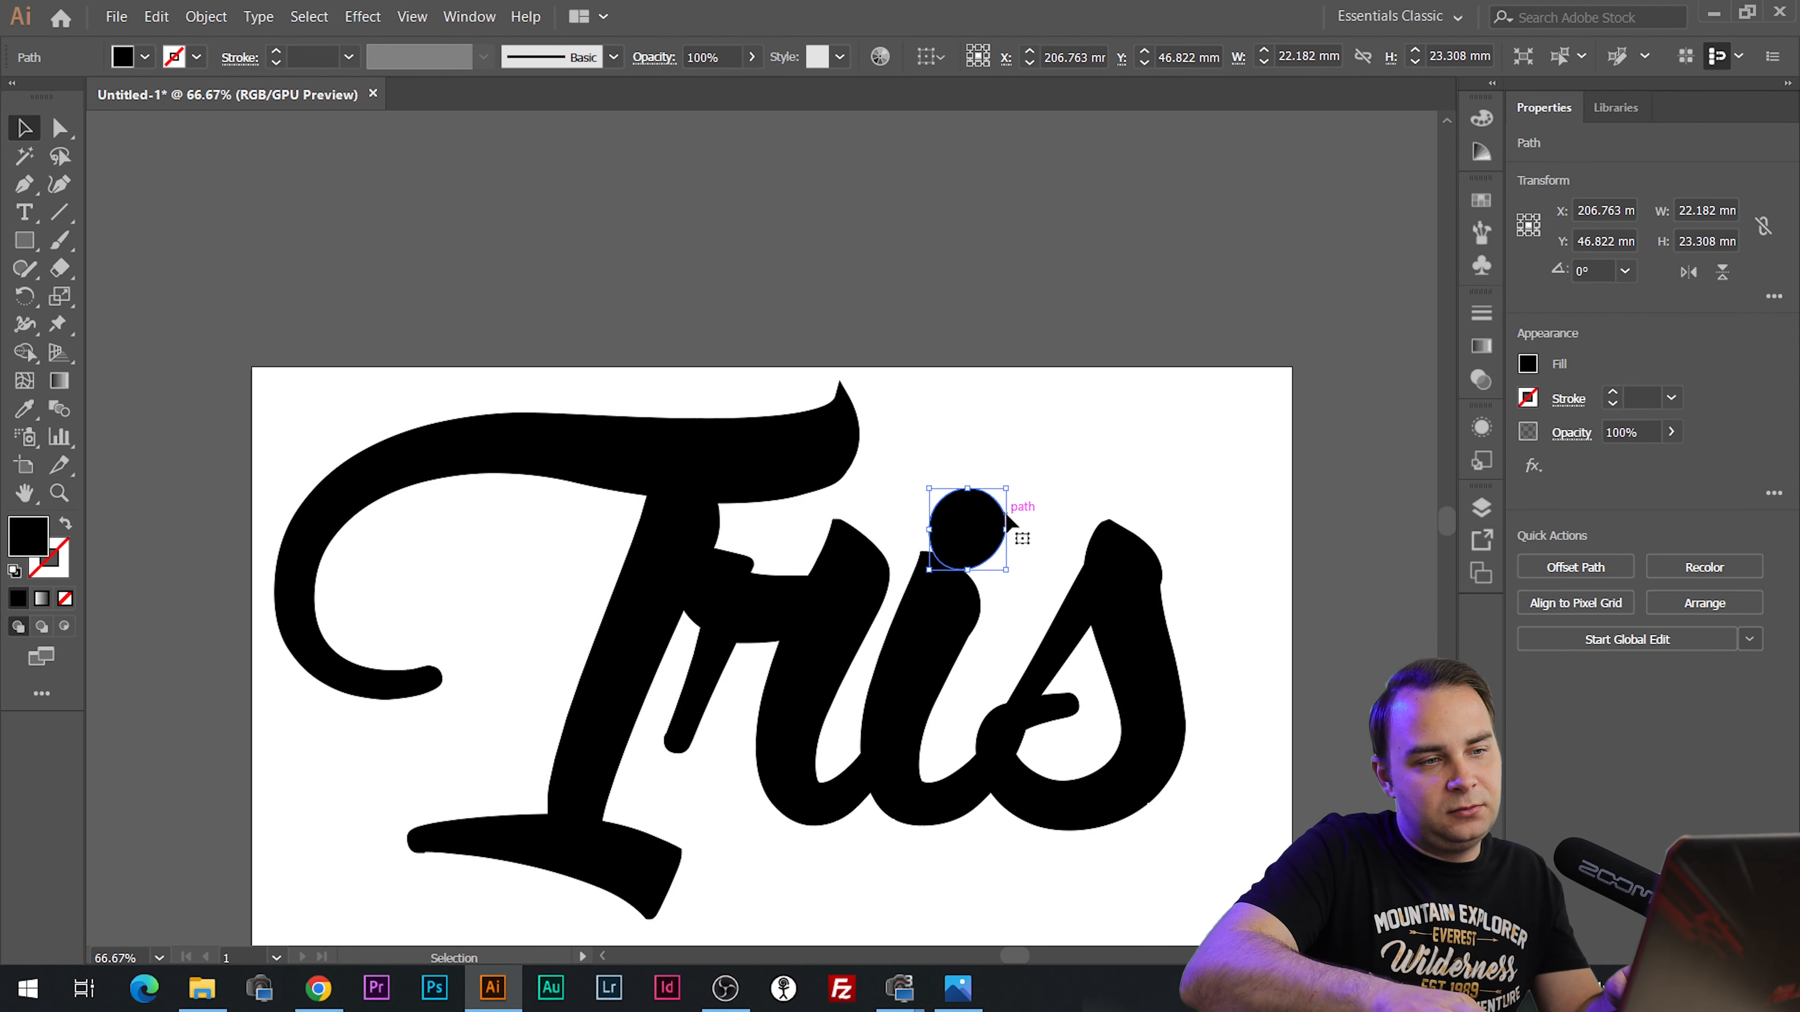
left_click(992, 475)
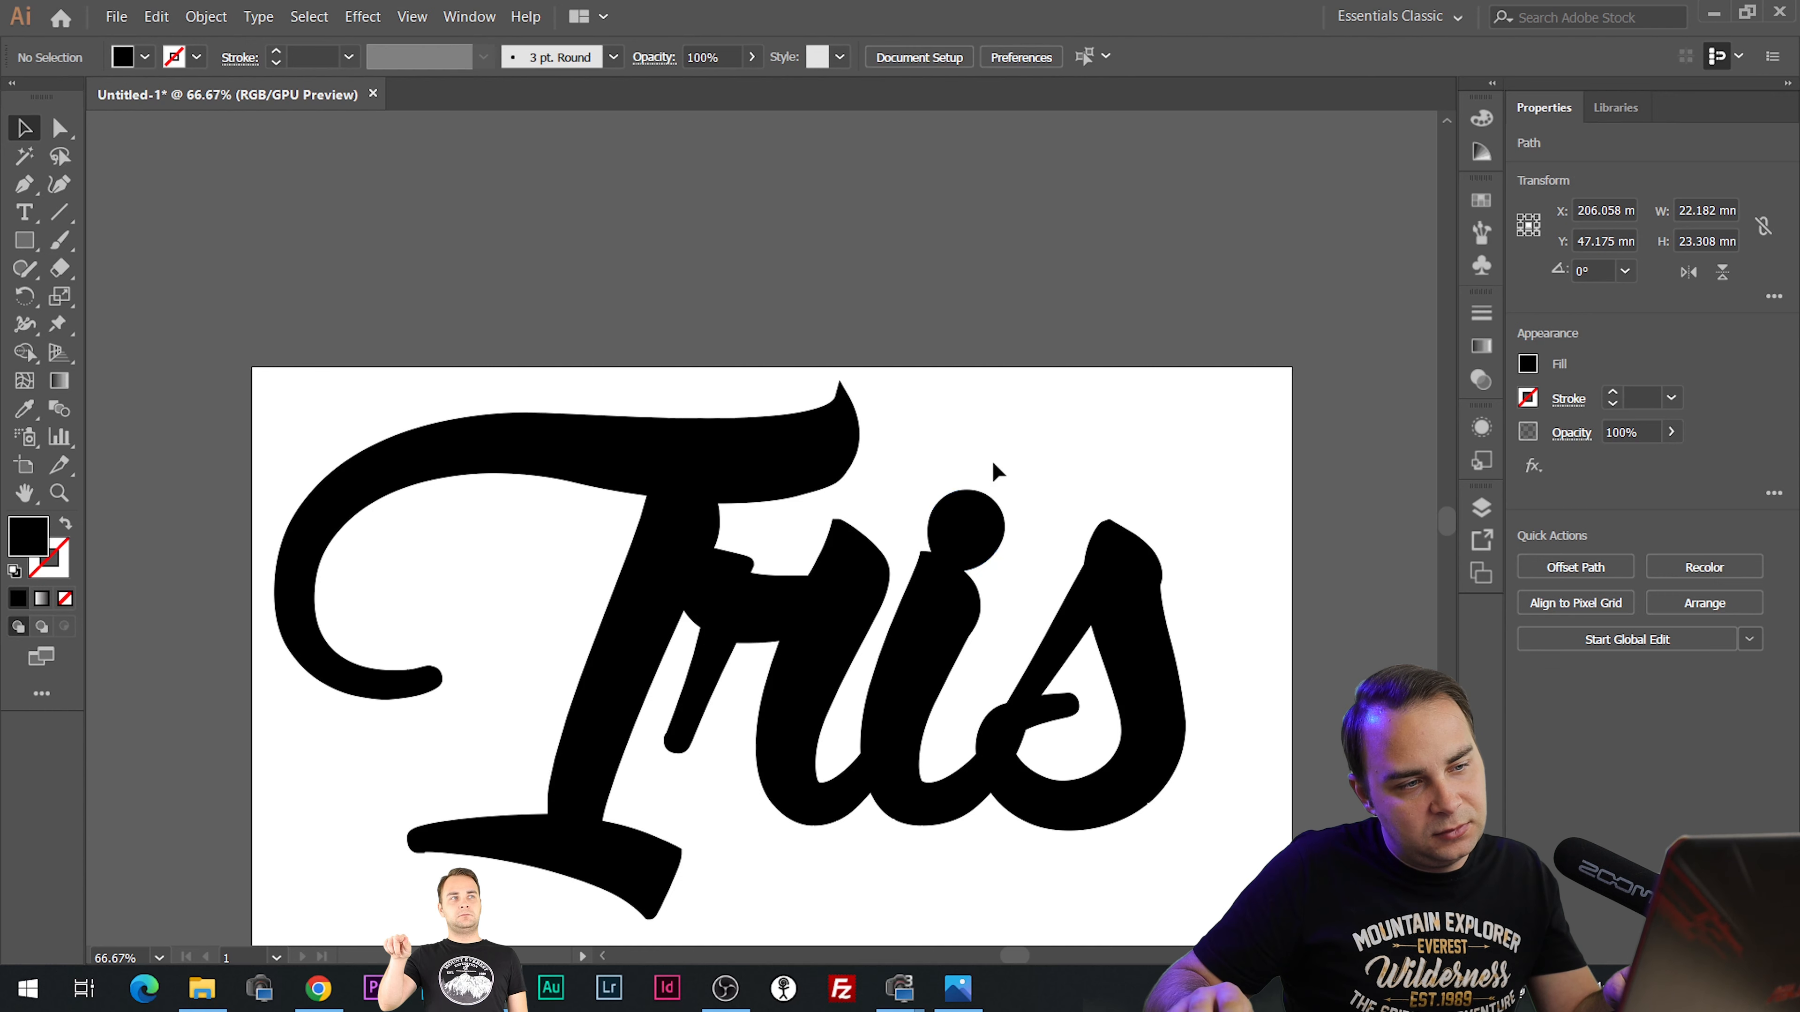
Unite the i's dot with the rest of the lettering into a single shape.
left_click(953, 649)
left_click(977, 523, "shift")
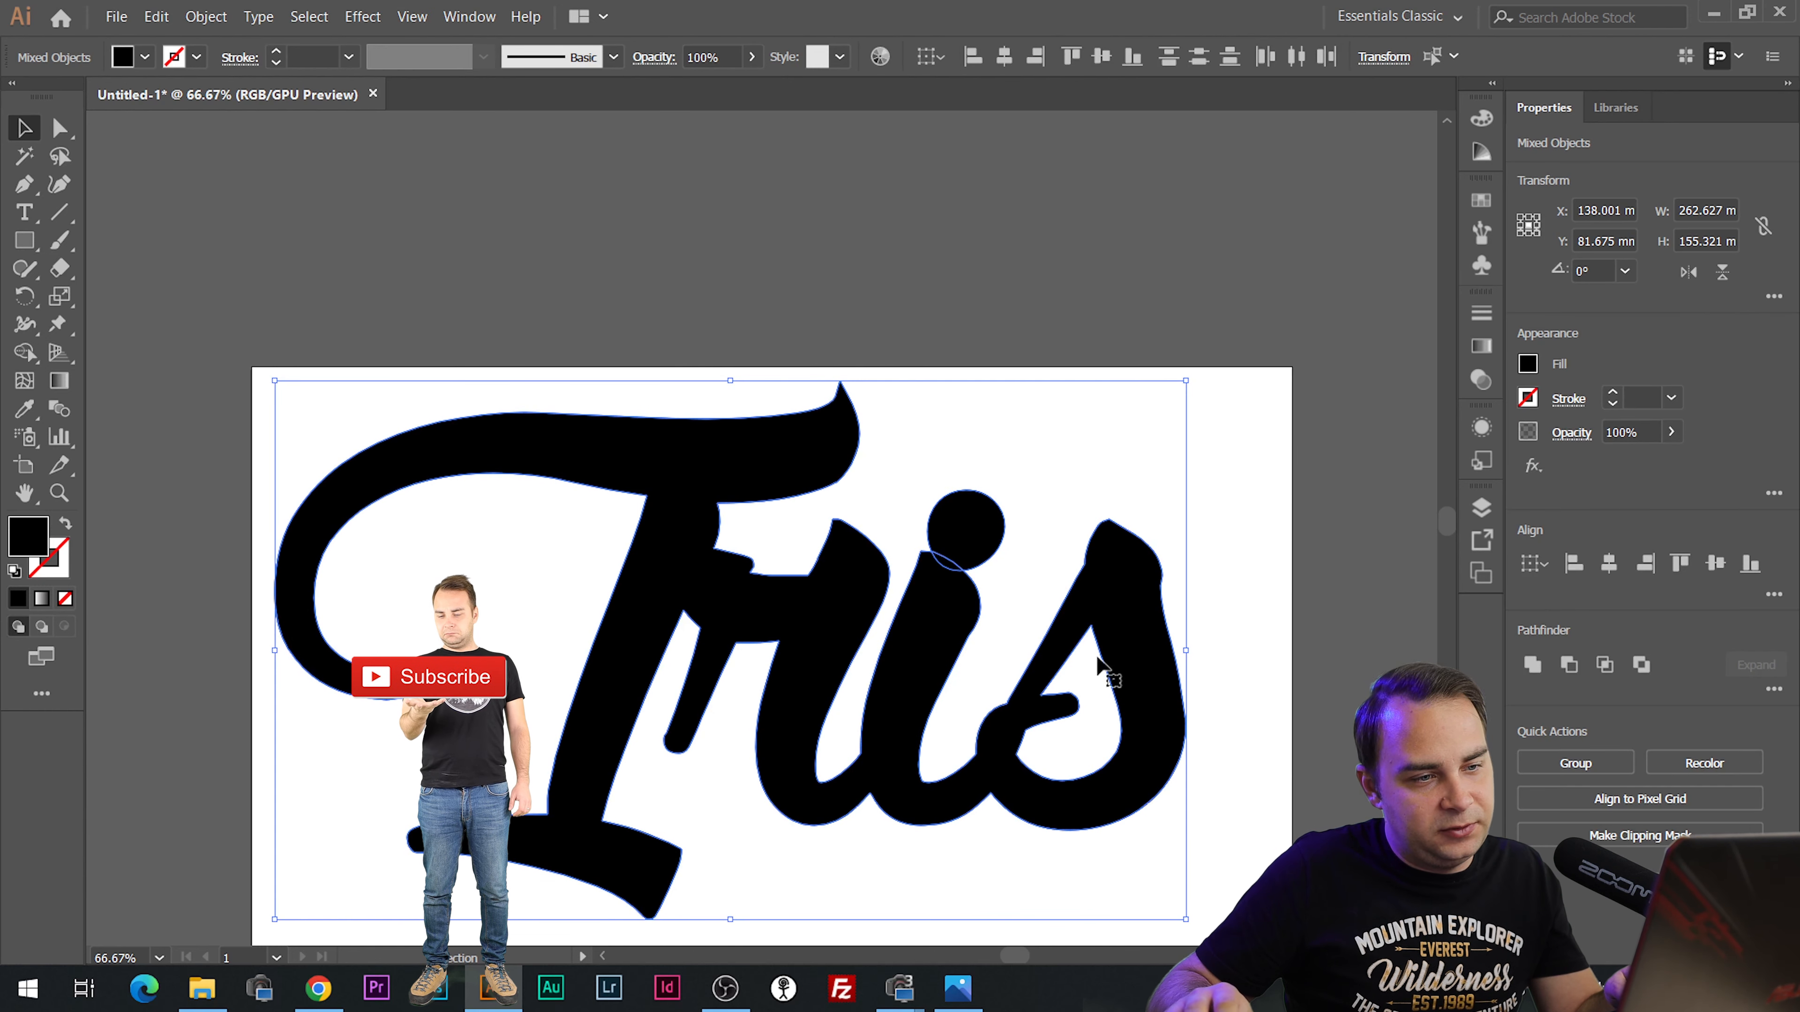
left_click(1532, 665)
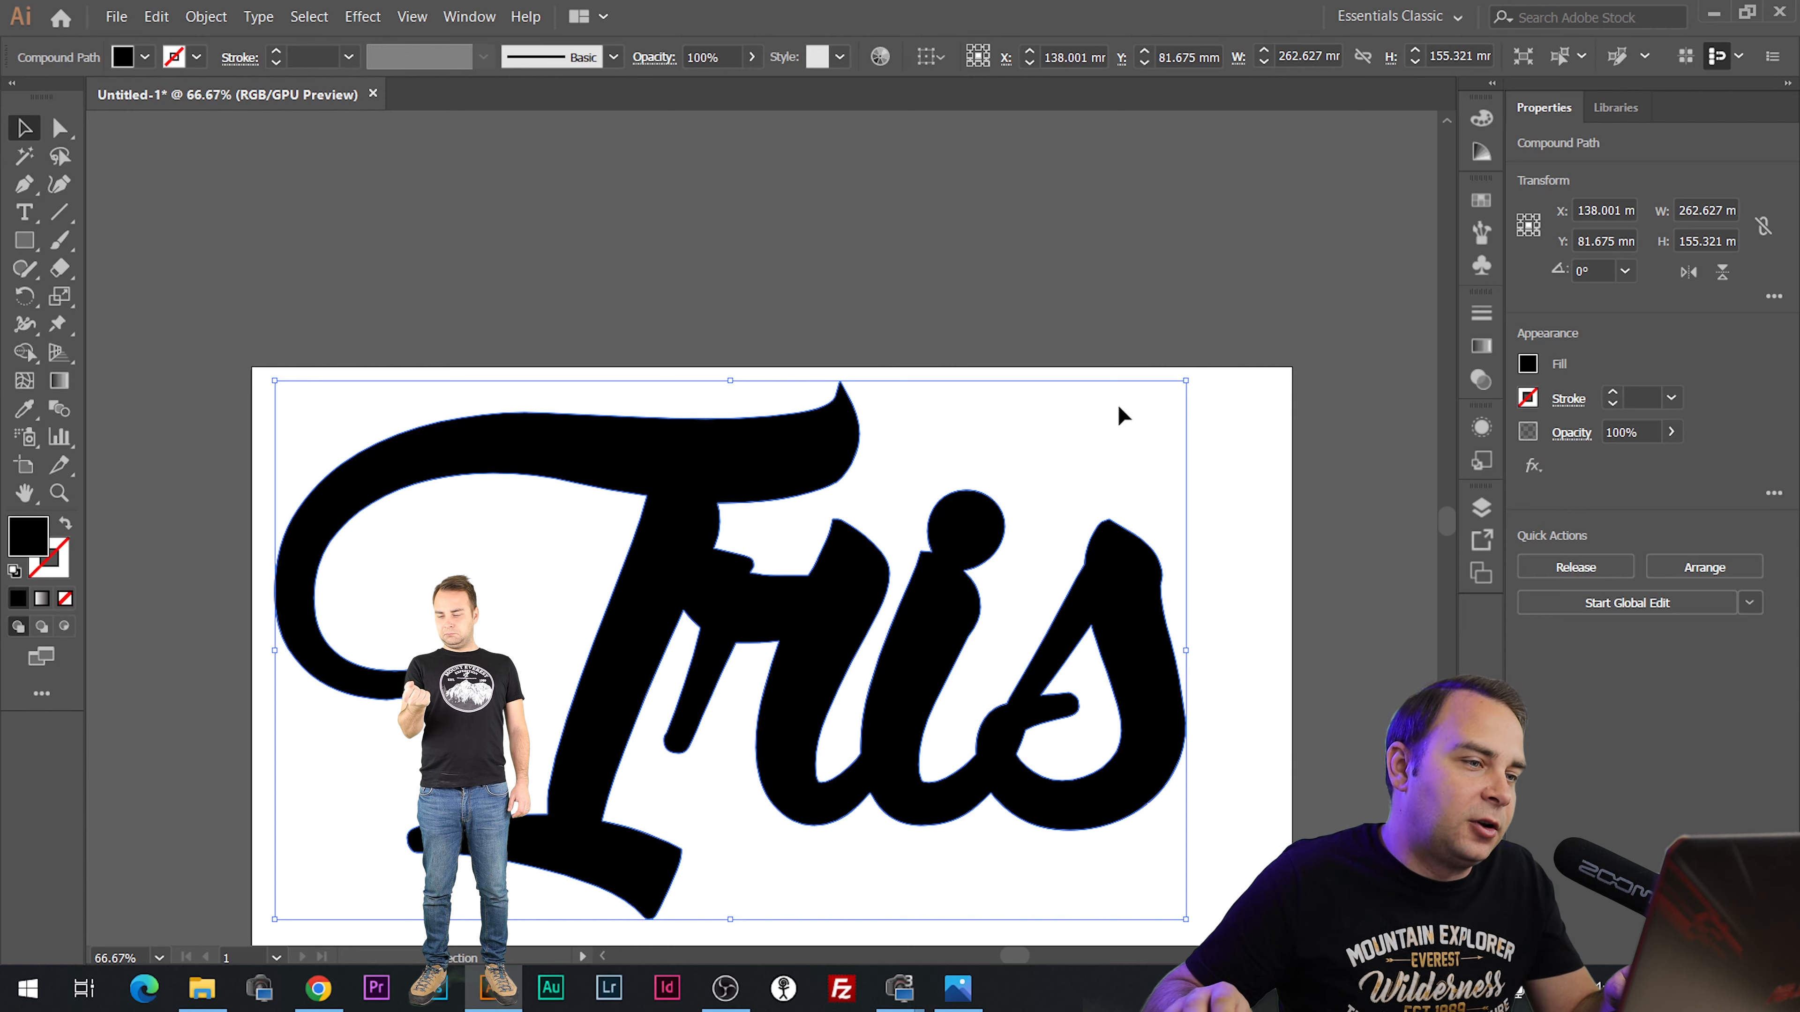
left_click(914, 358)
Give the united lettering a red stroke and remove its fill.
scroll(876, 358, "down", 1)
left_click(824, 523)
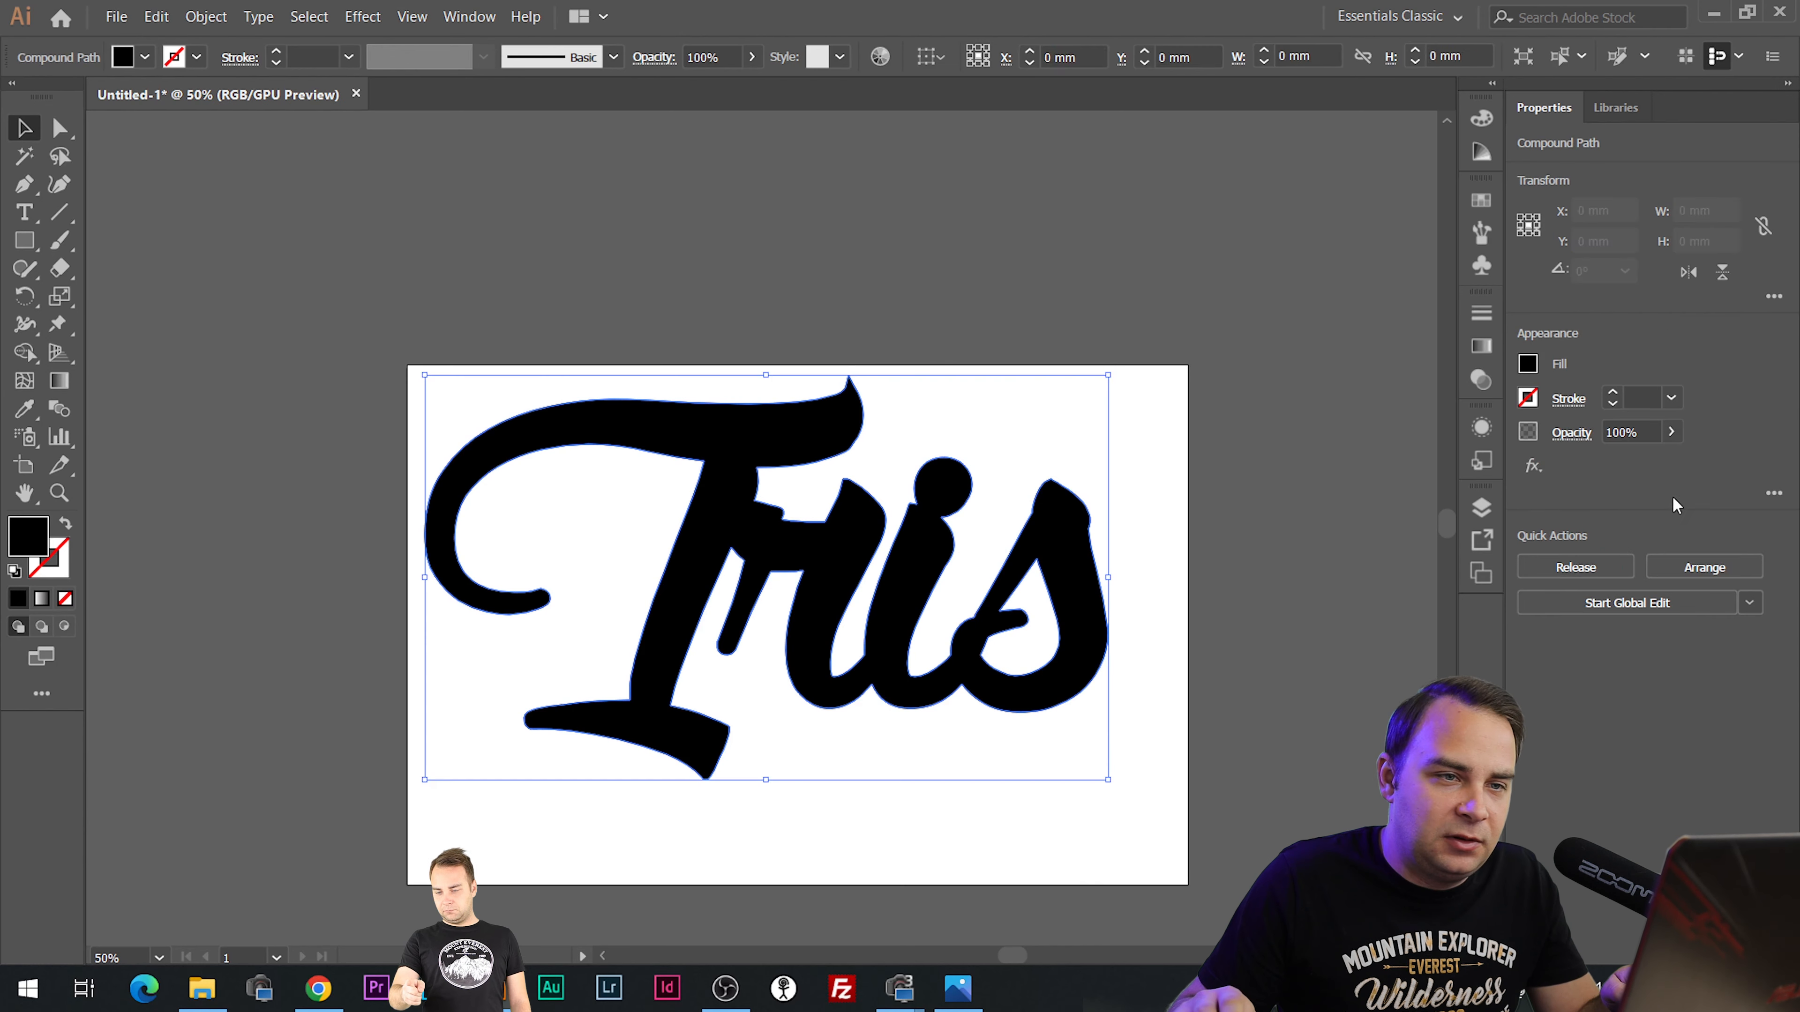
left_click(1528, 399)
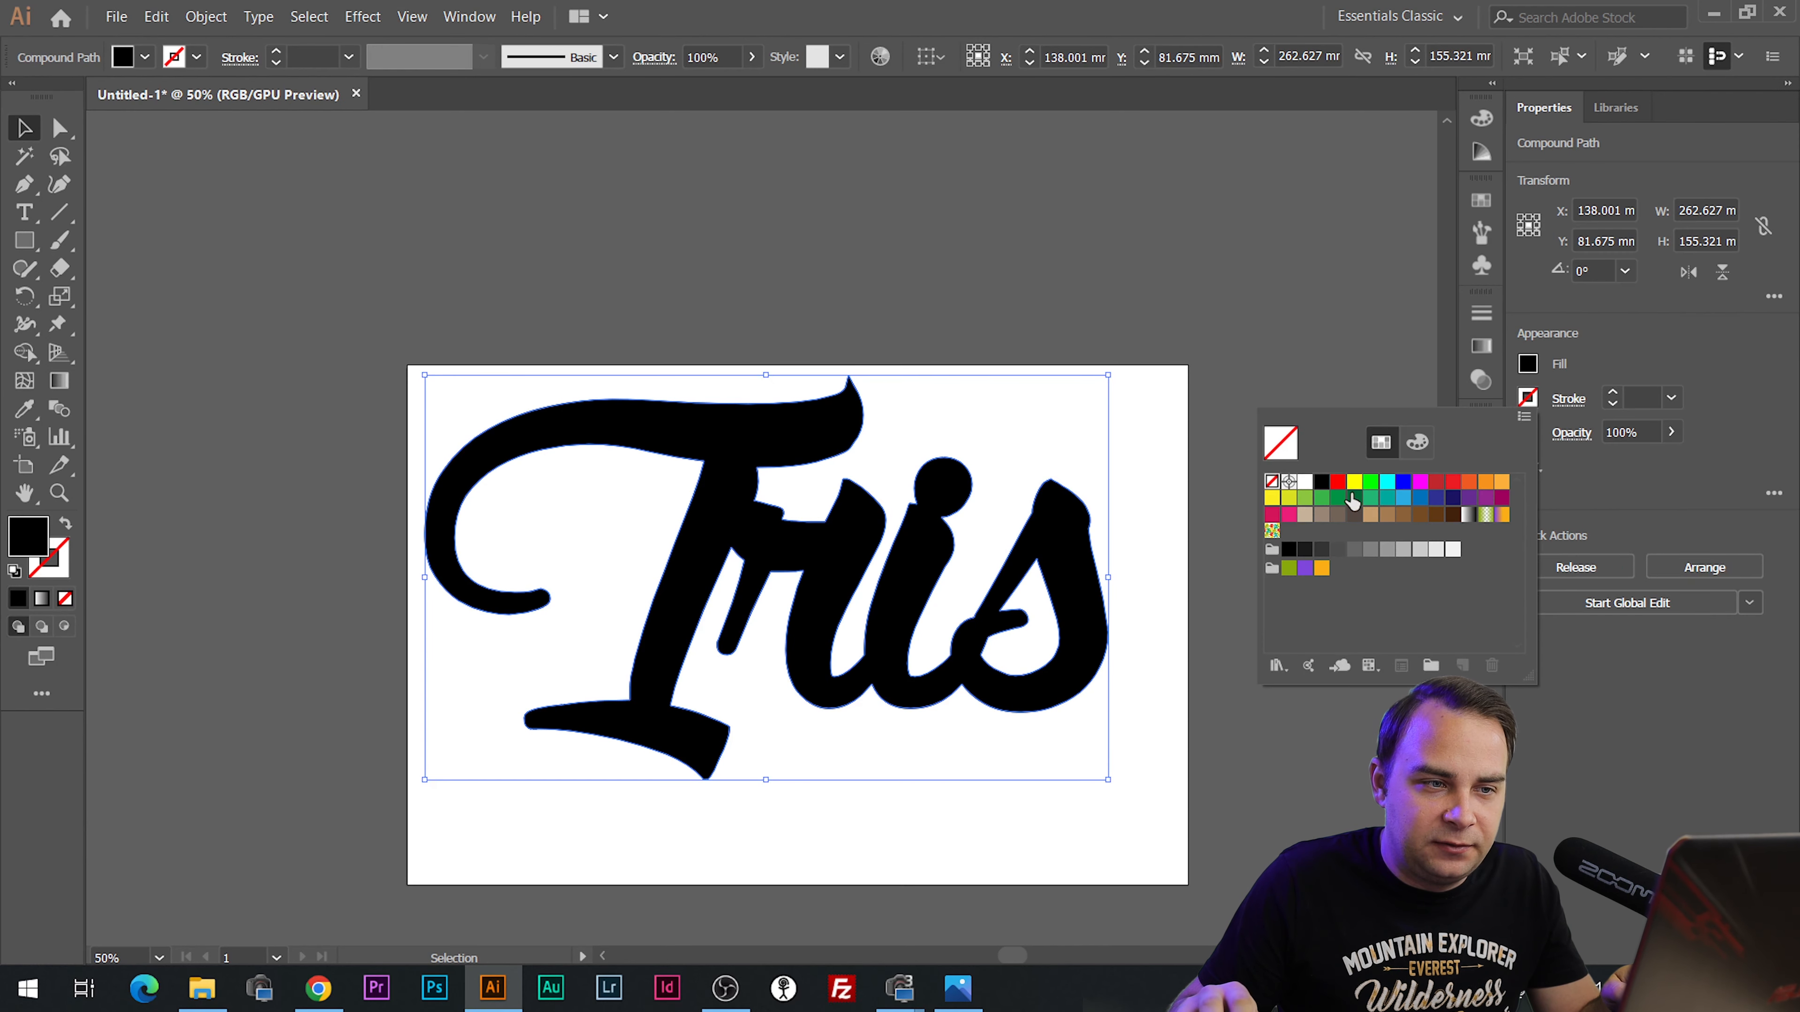
left_click(1337, 483)
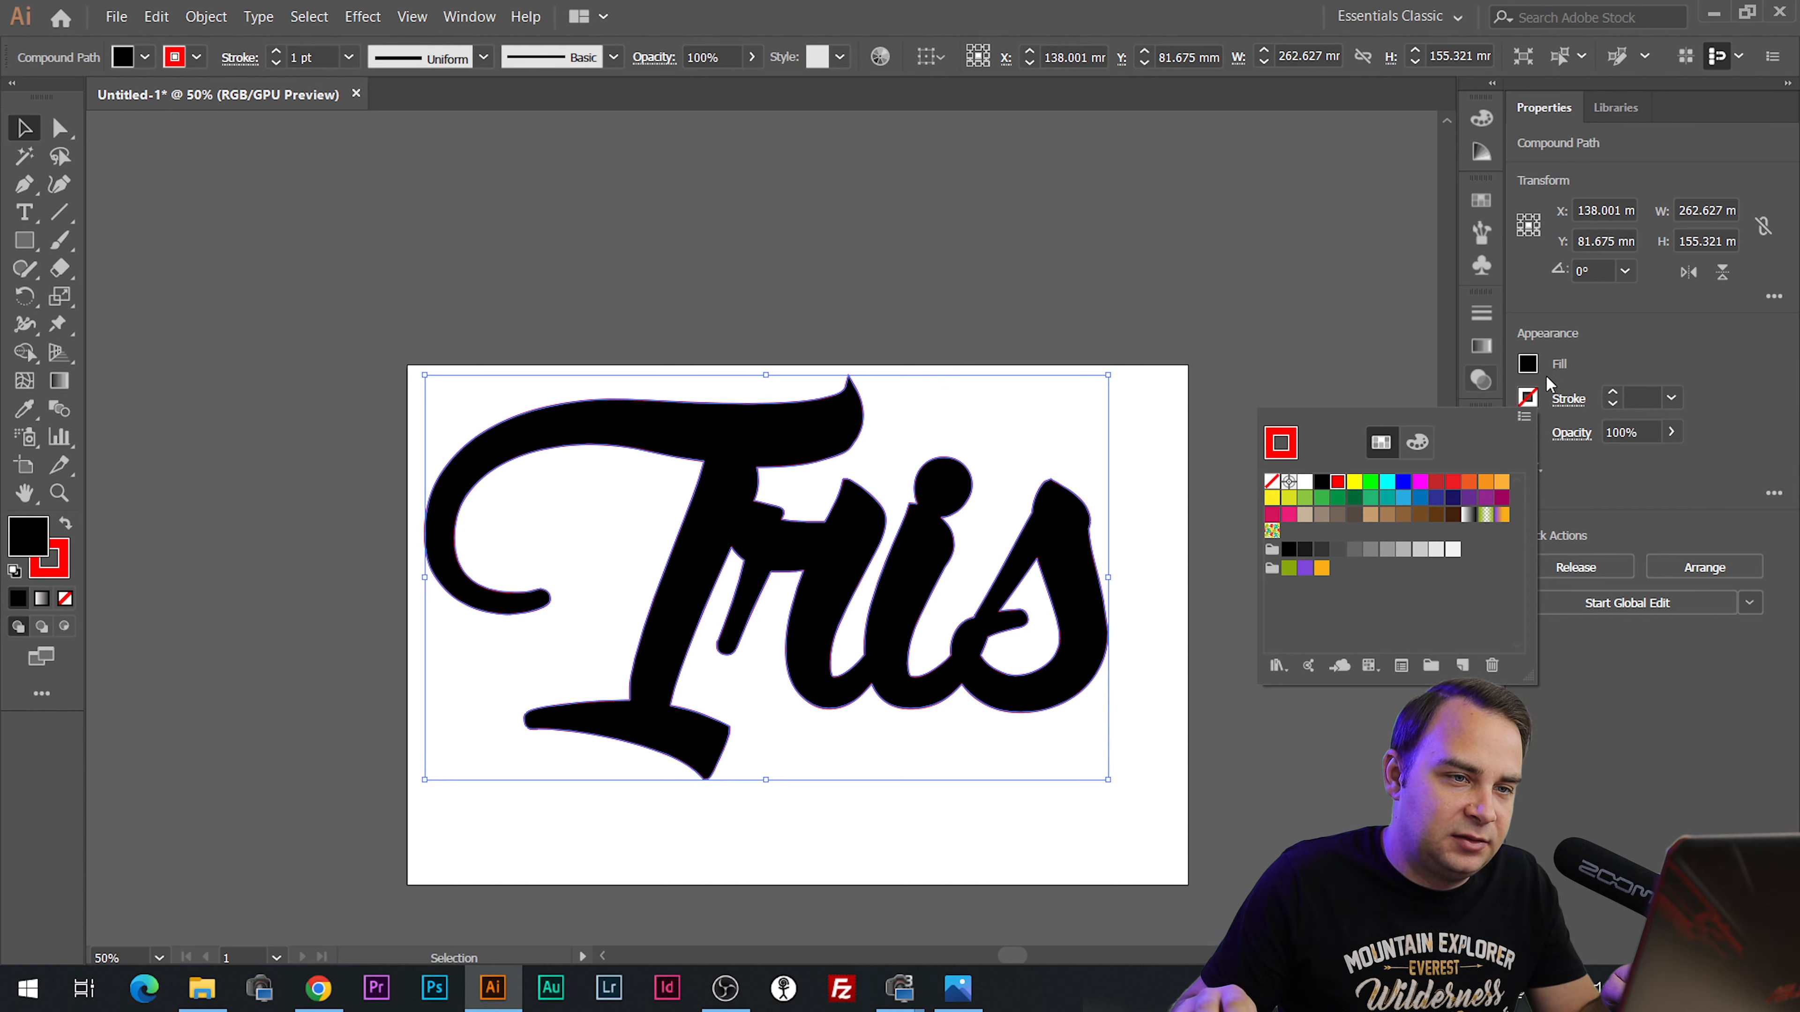
left_click(1663, 356)
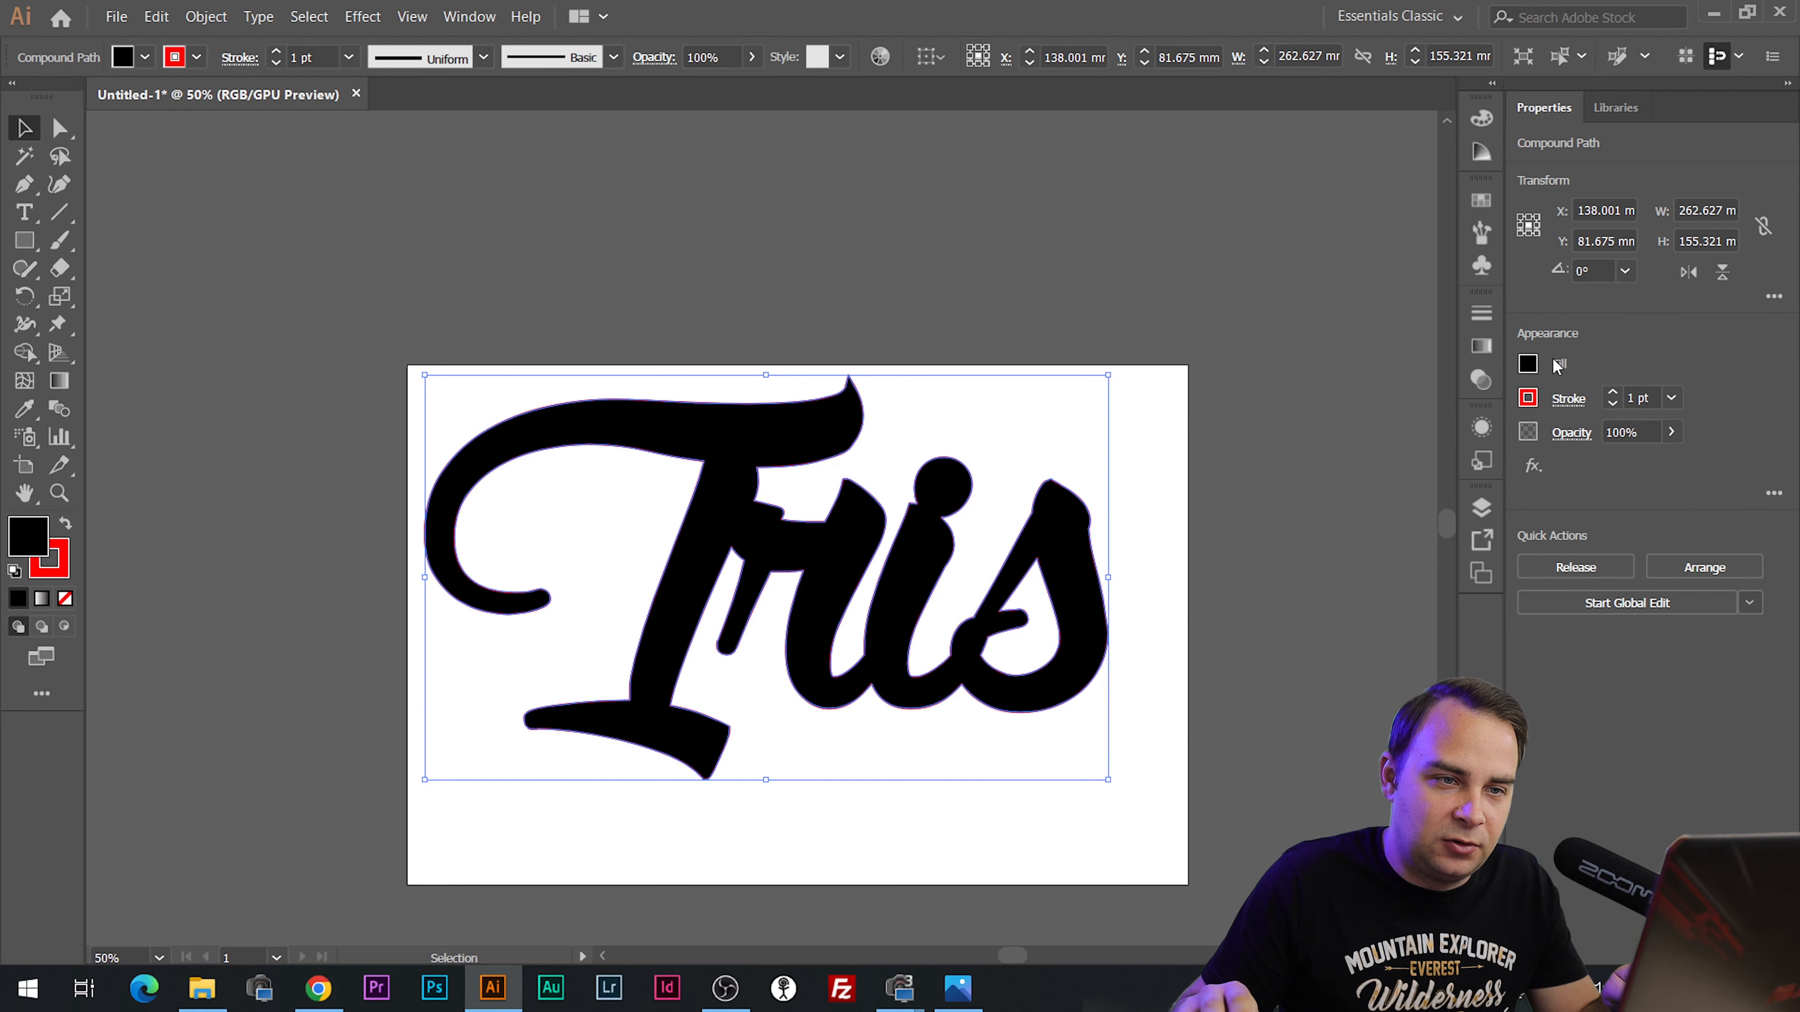
left_click(1528, 365)
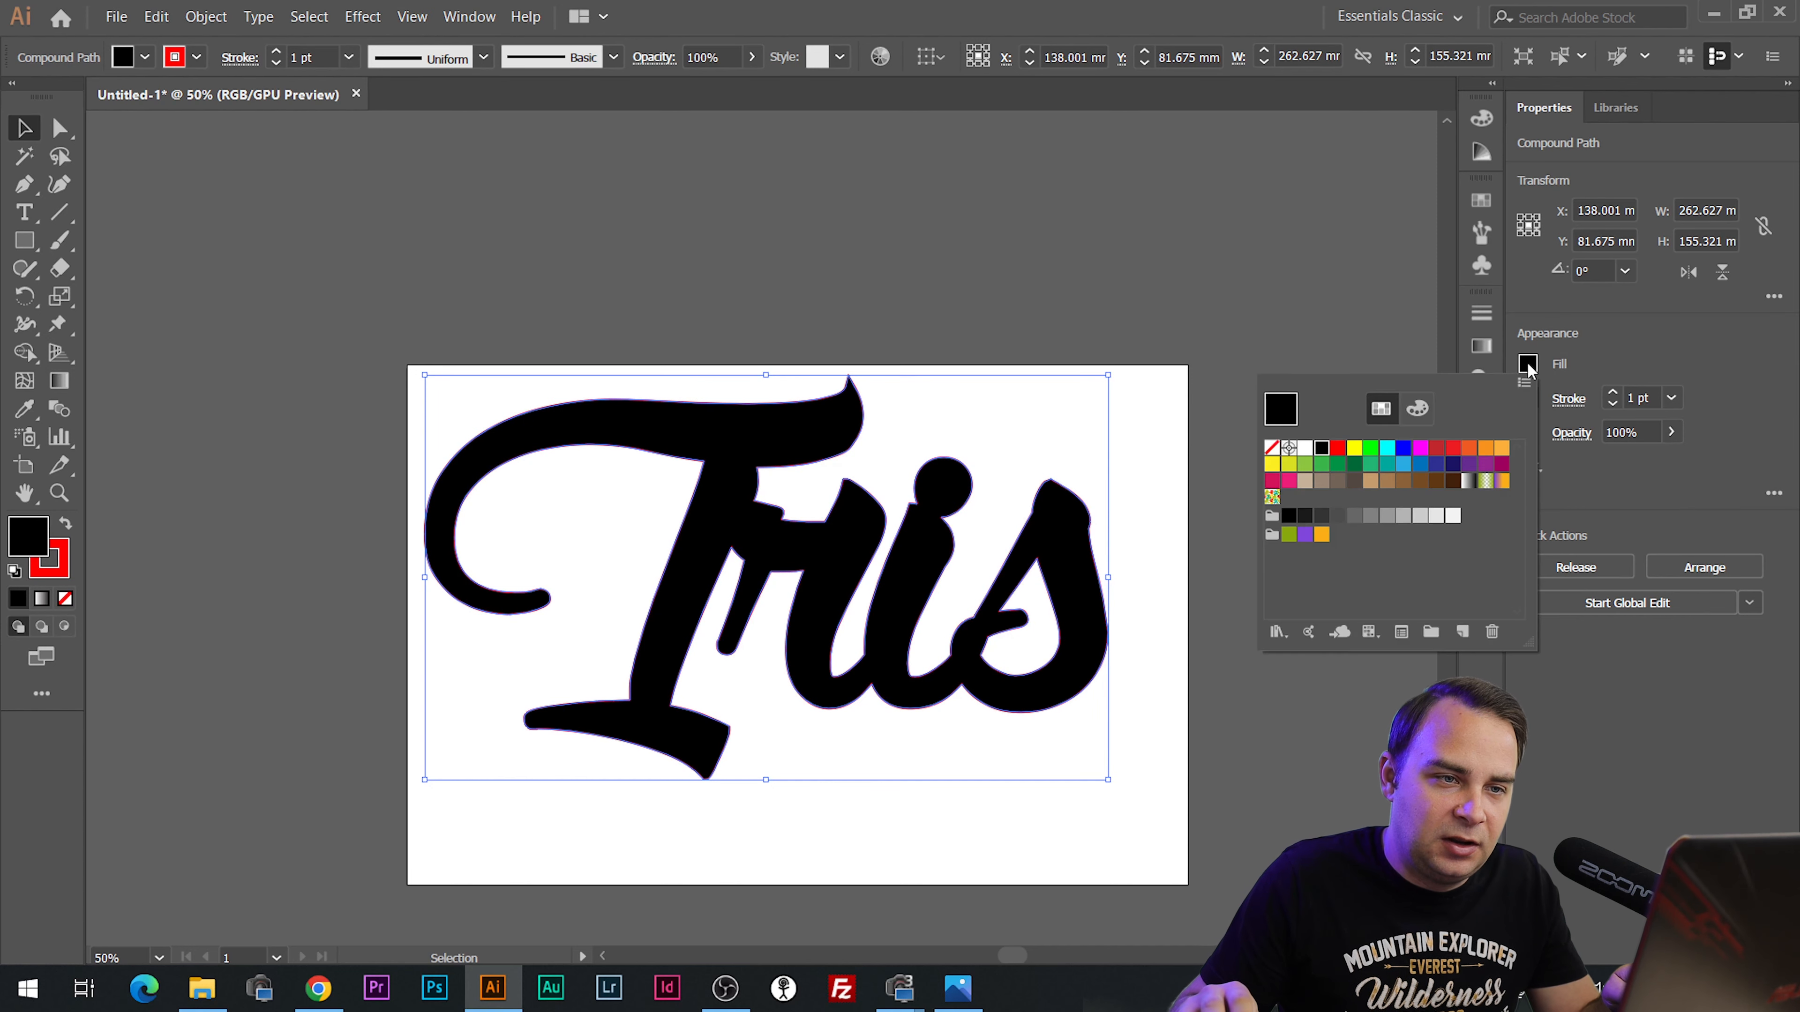
left_click(1274, 447)
left_click(1206, 270)
left_click(1292, 254)
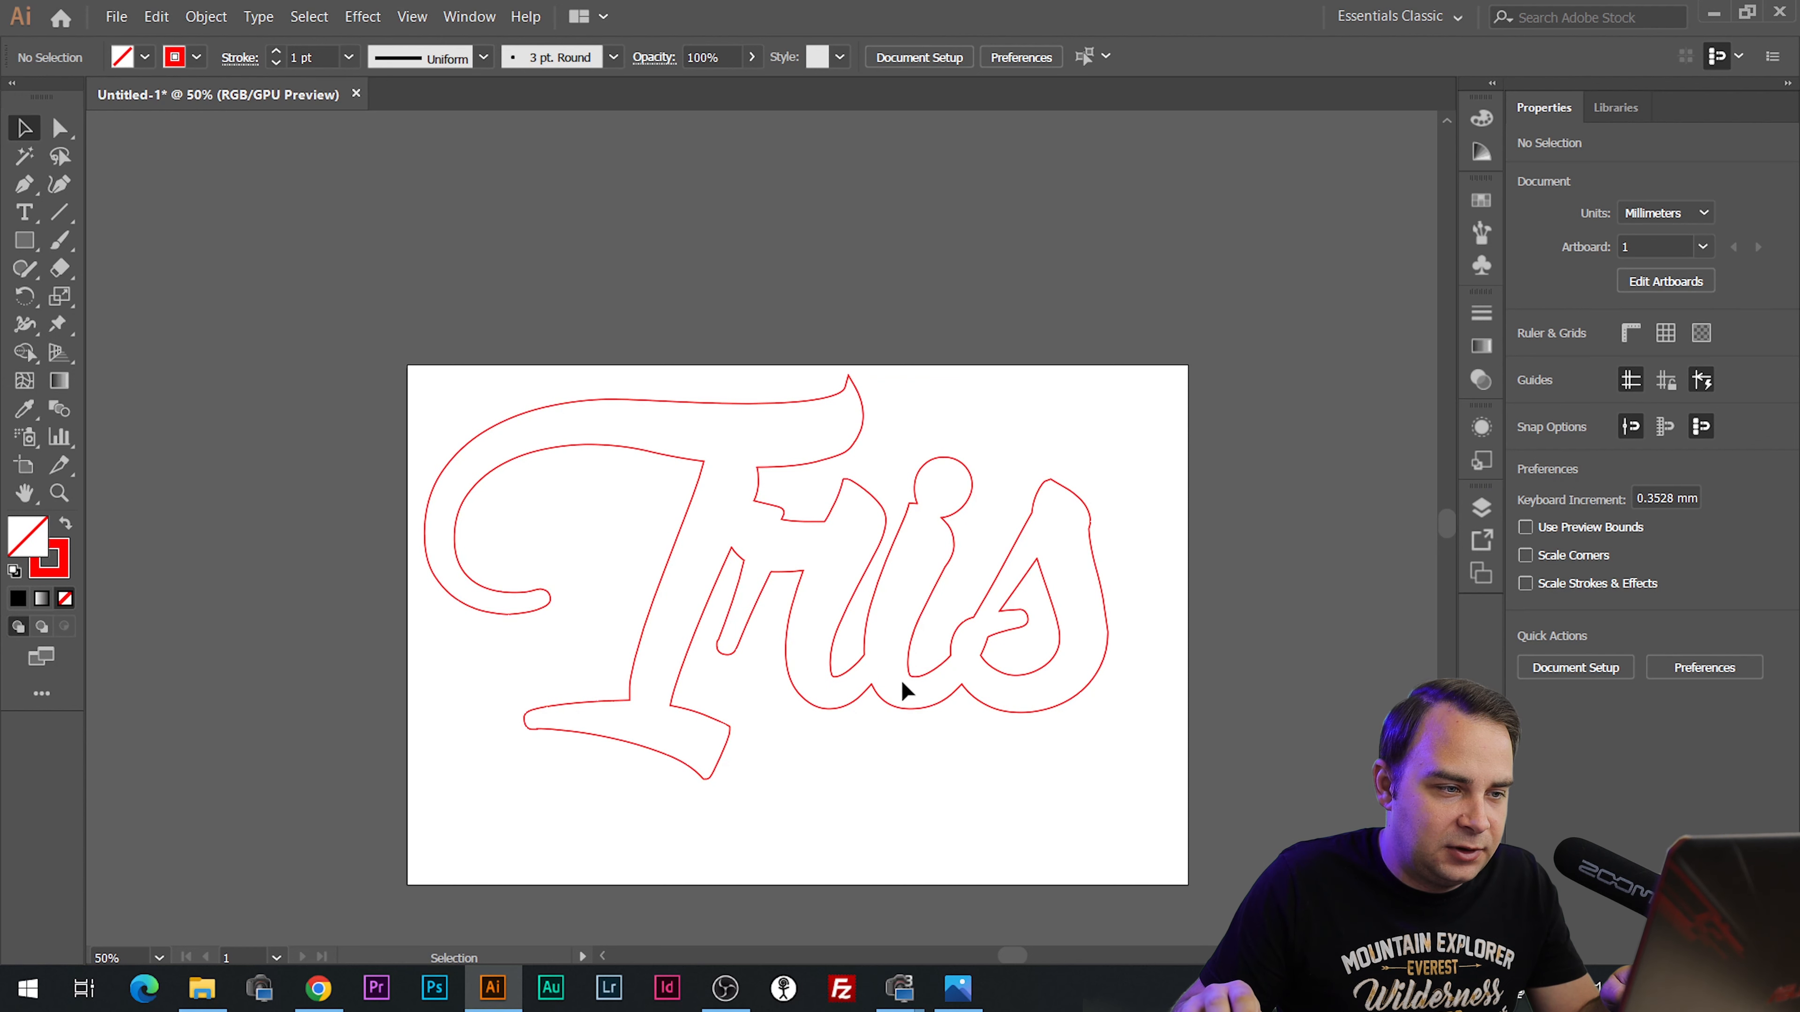
Check the sign.jpg reference photo and add a 3 × 3 mm circle as a hanging hole at the foot of the capital letter.
left_click(957, 987)
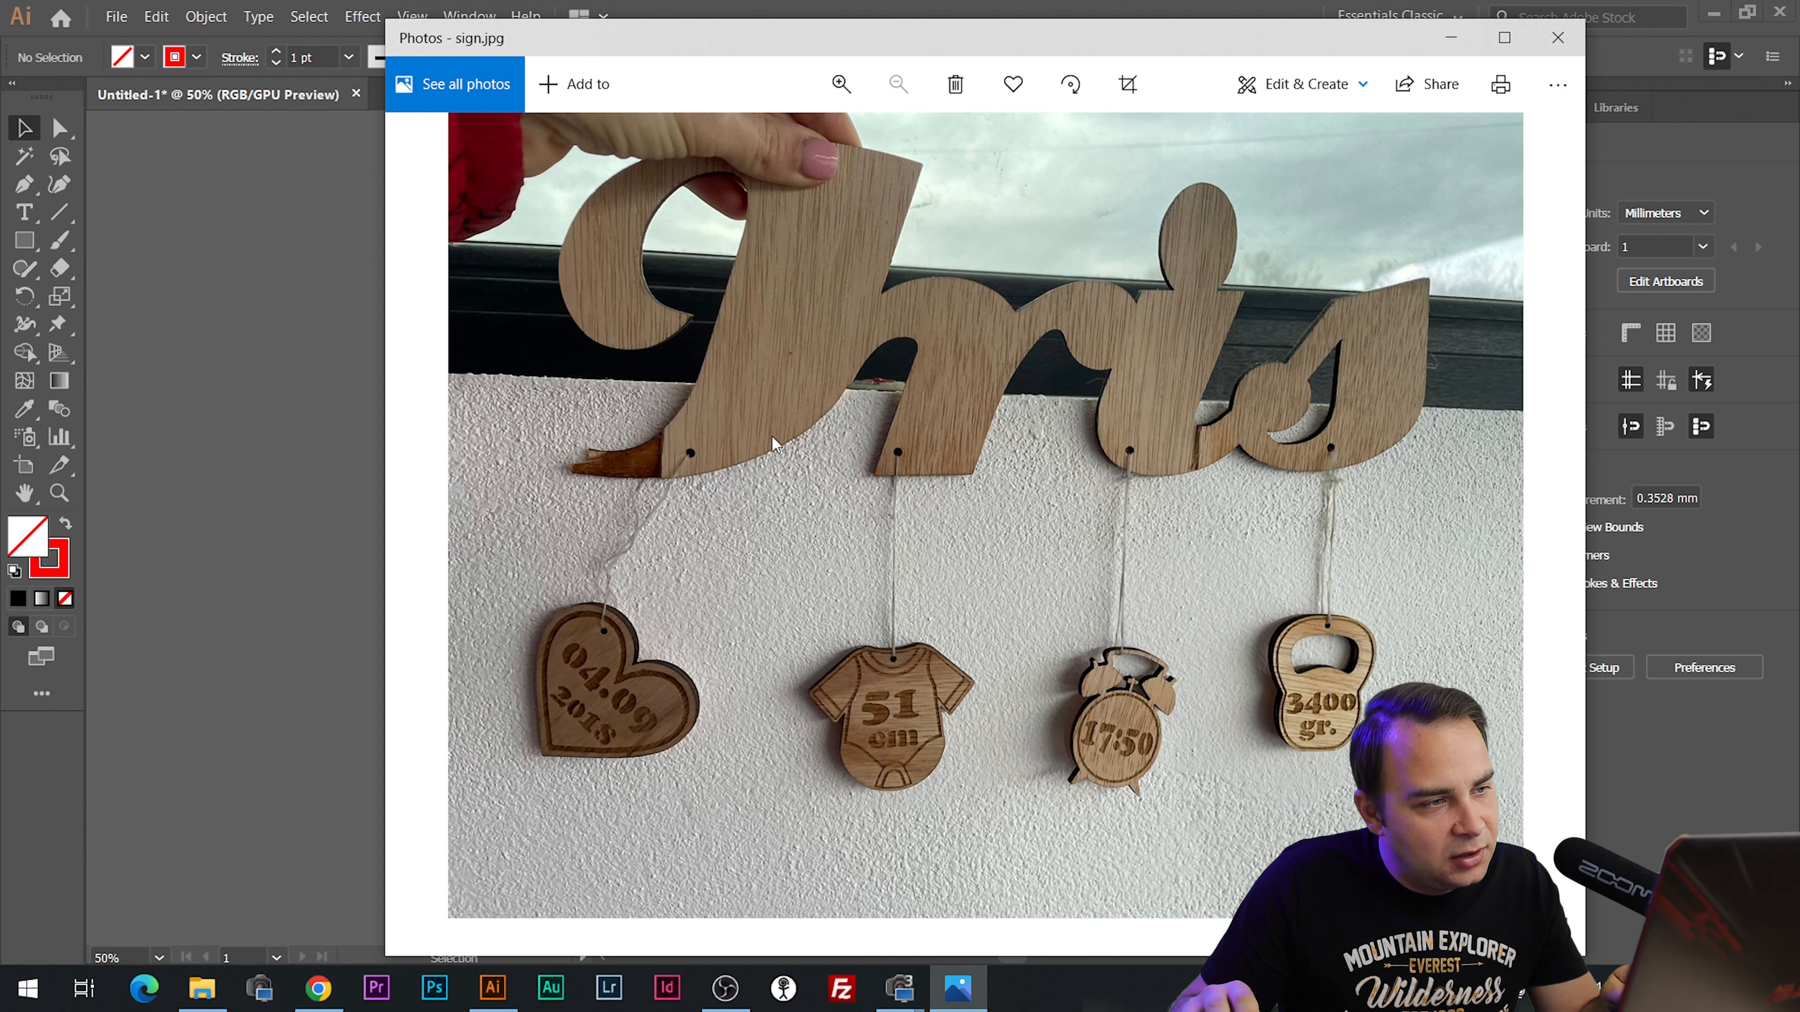
left_click(784, 8)
left_click_drag(16, 251, 74, 275)
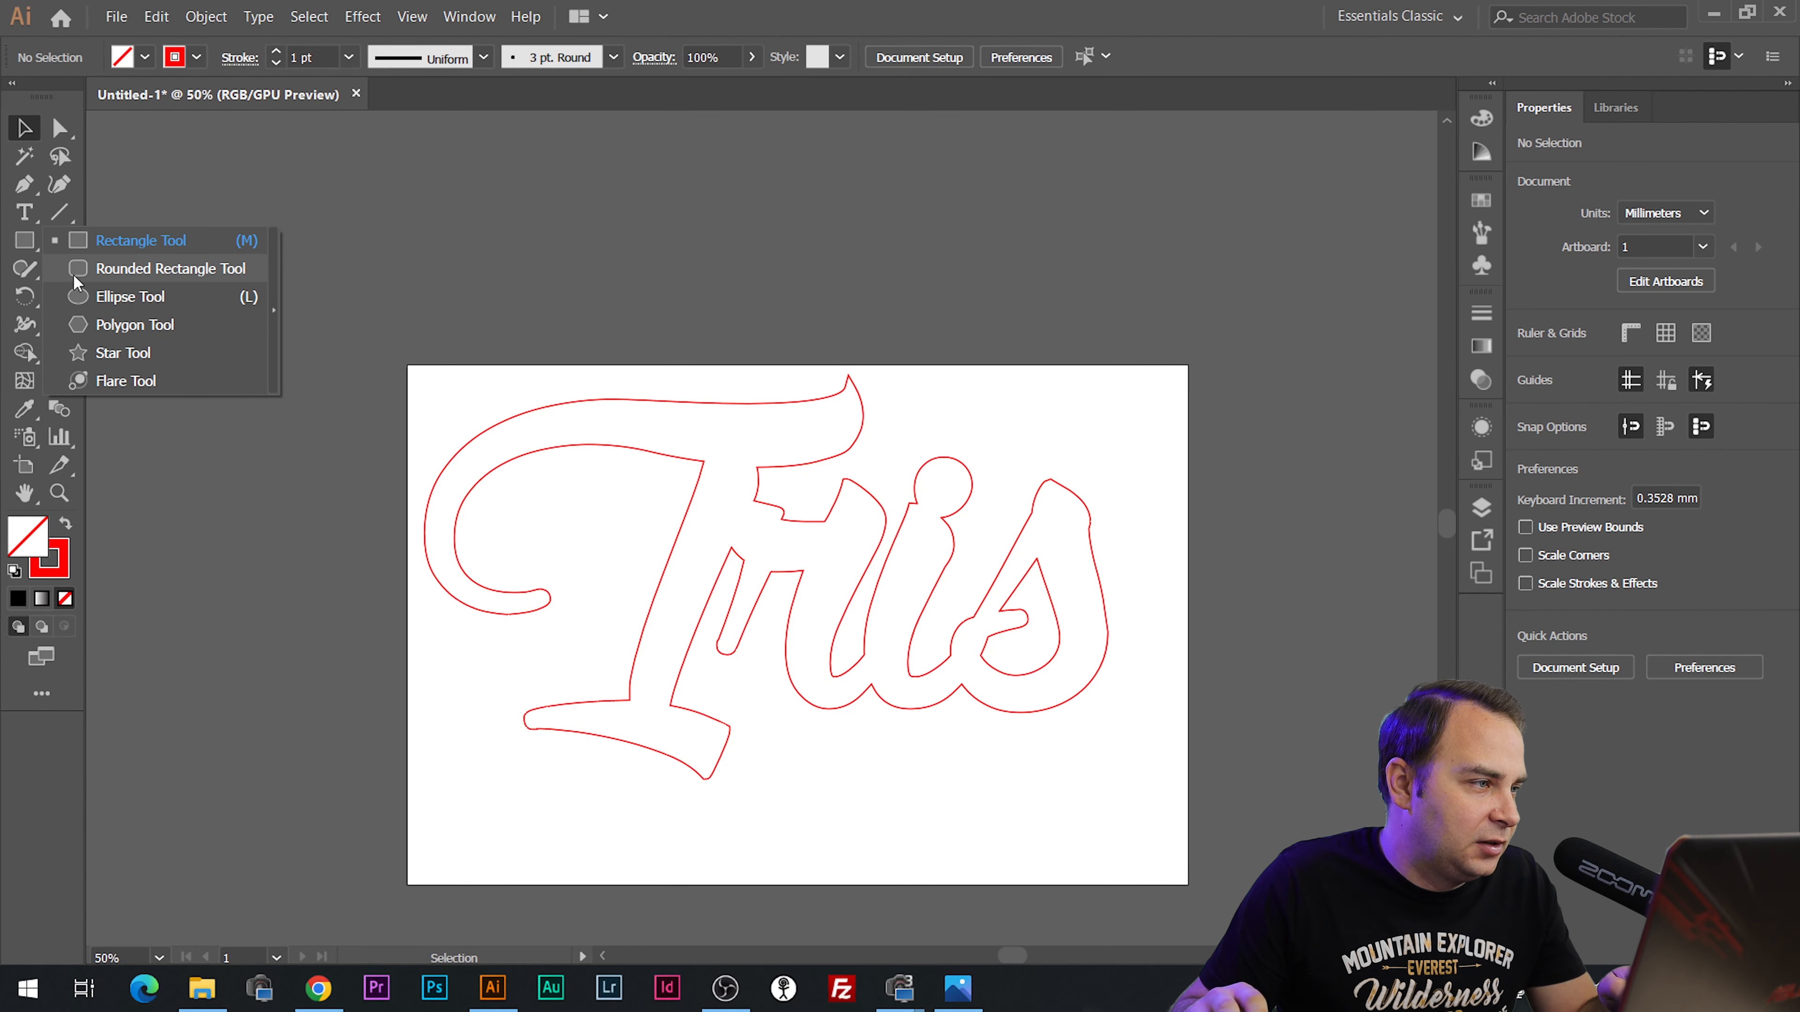
left_click(163, 301)
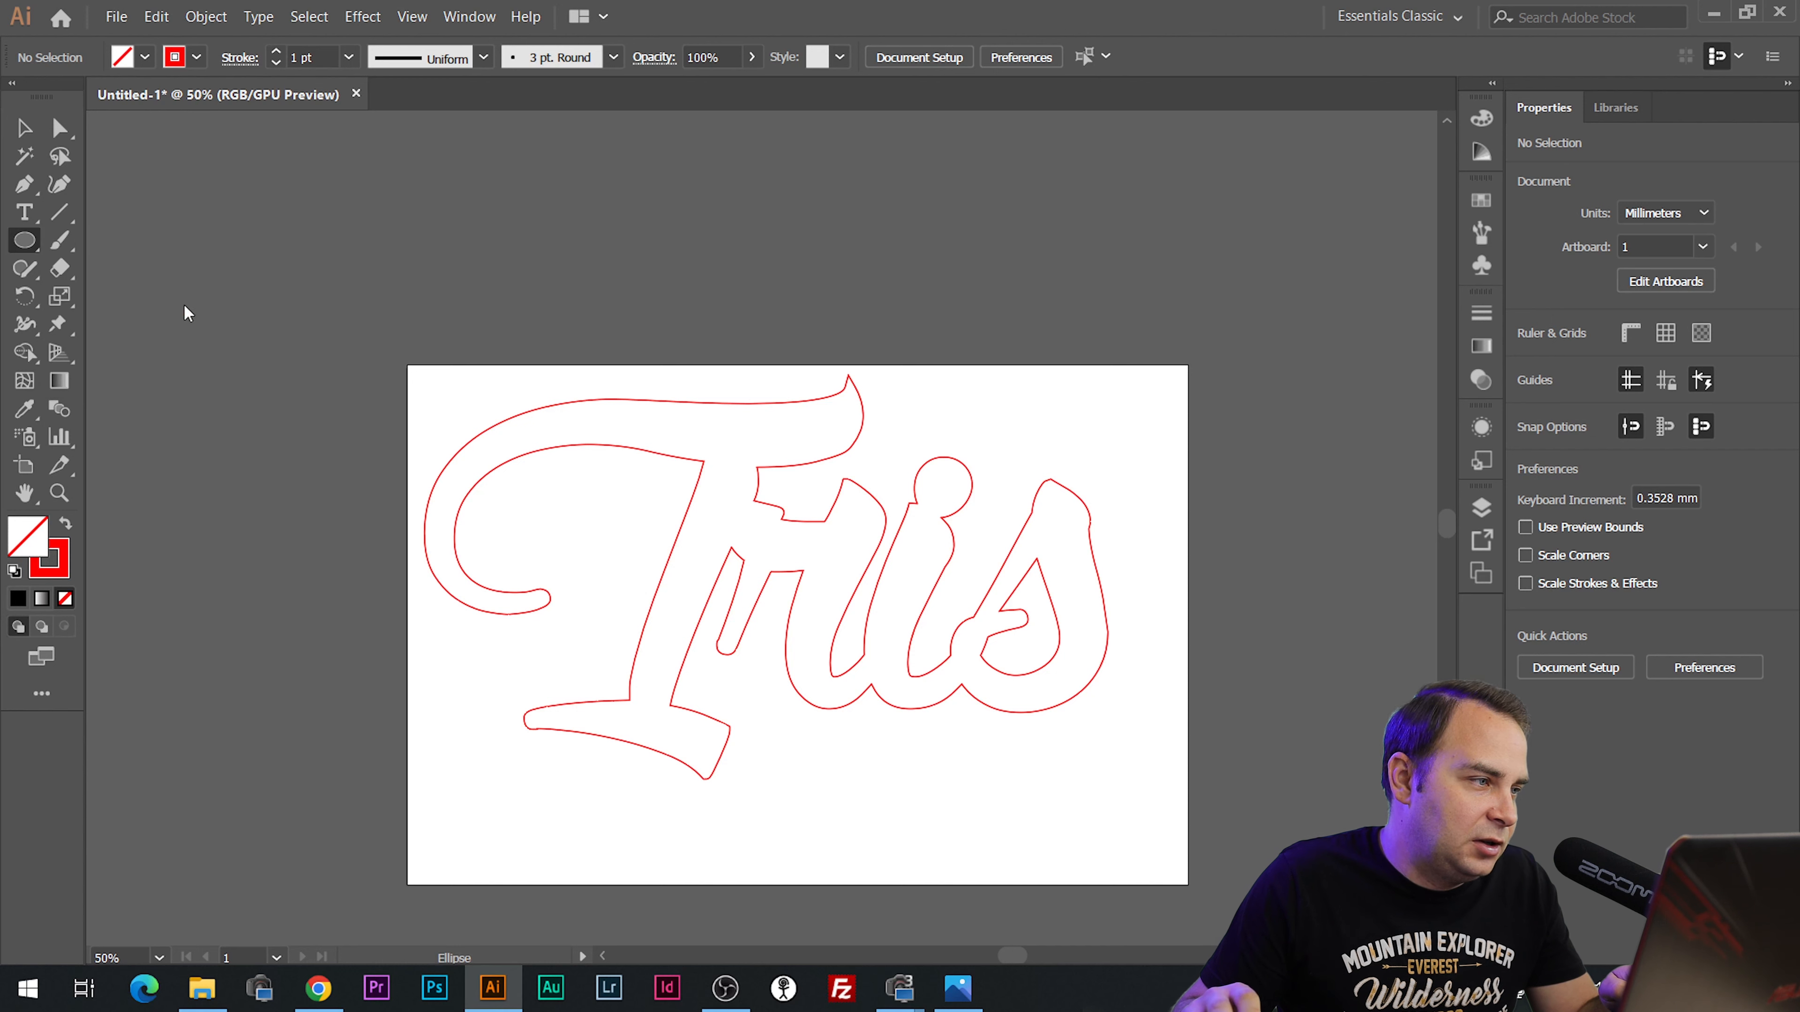
left_click(635, 720)
type("3")
key("Tab")
type("3")
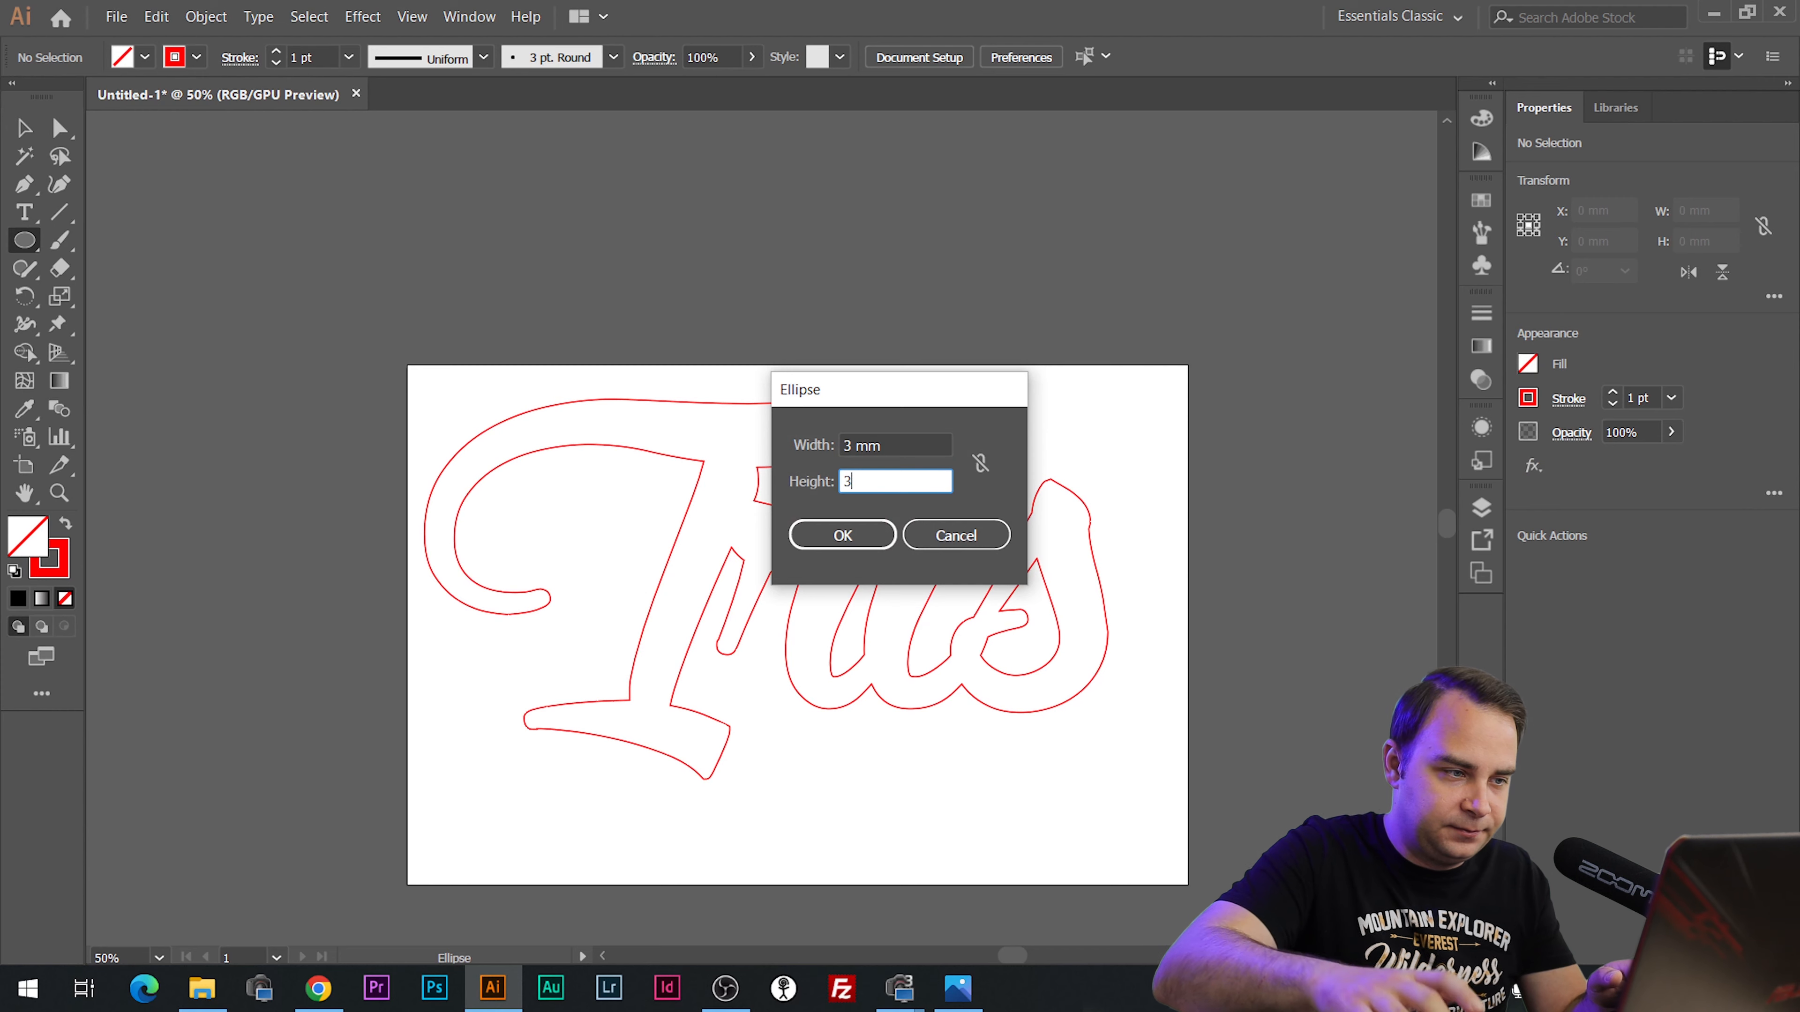
key("Return")
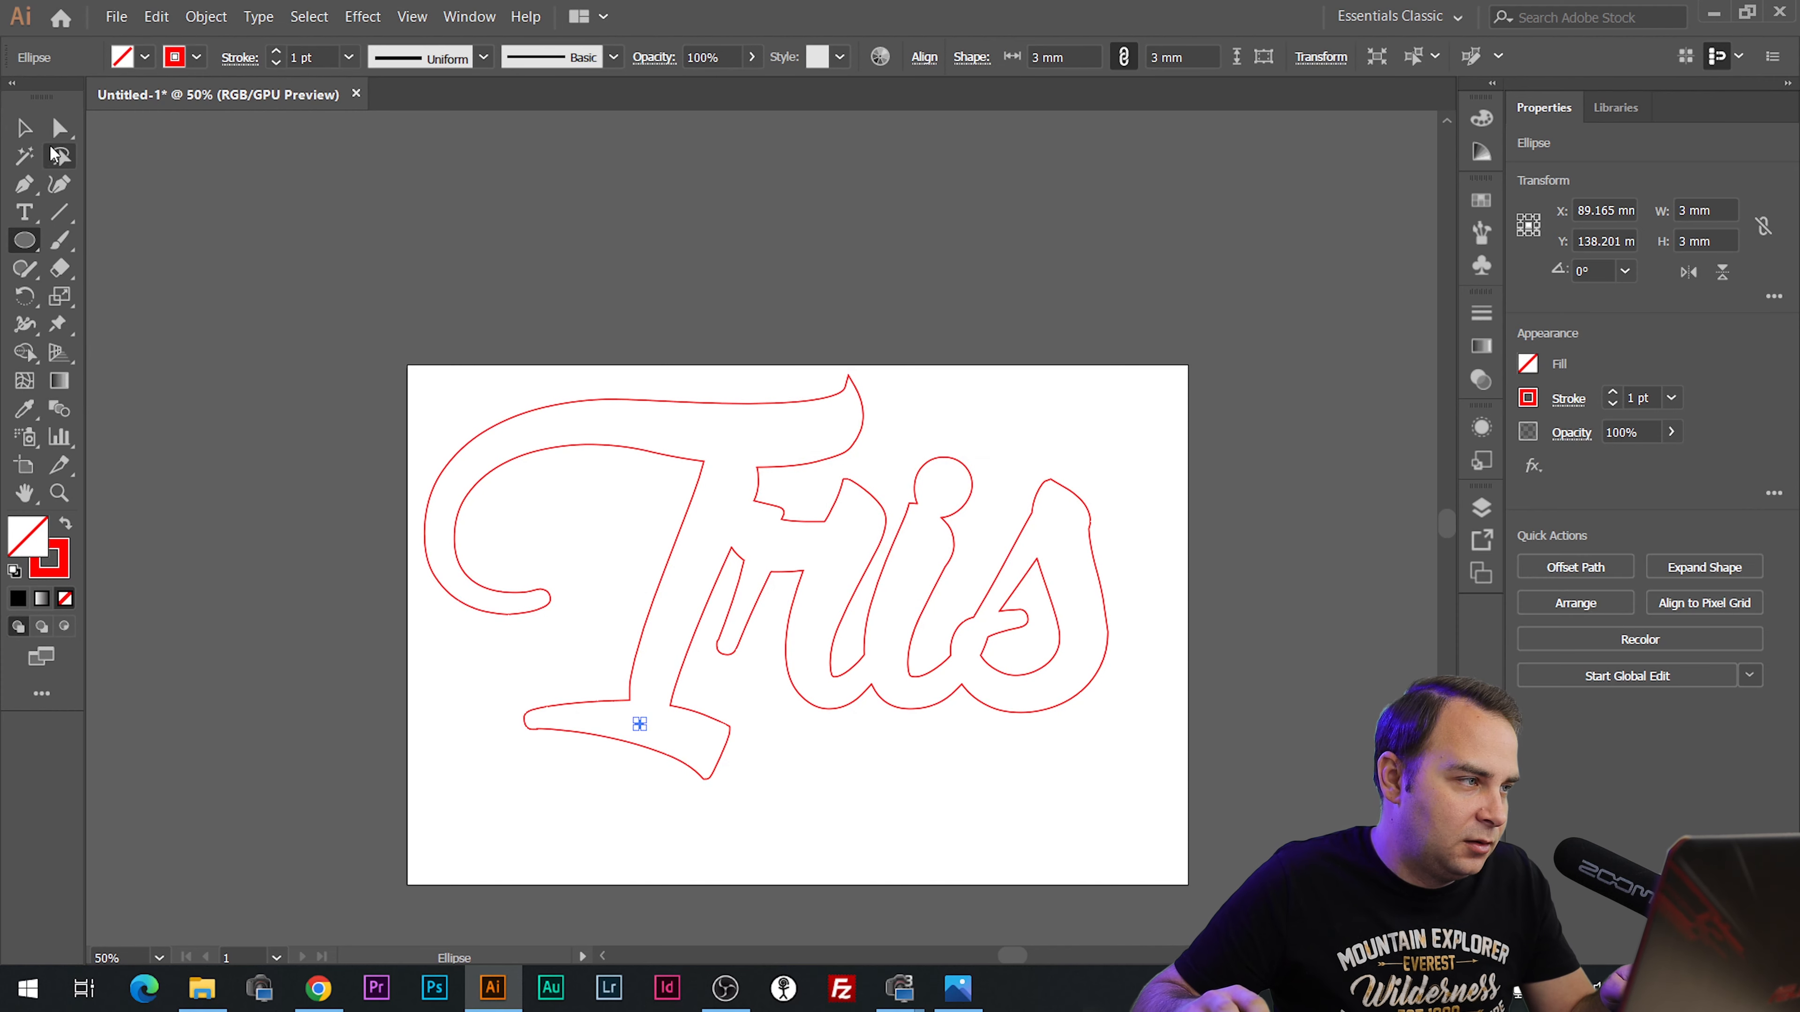
left_click(24, 127)
left_click(773, 756)
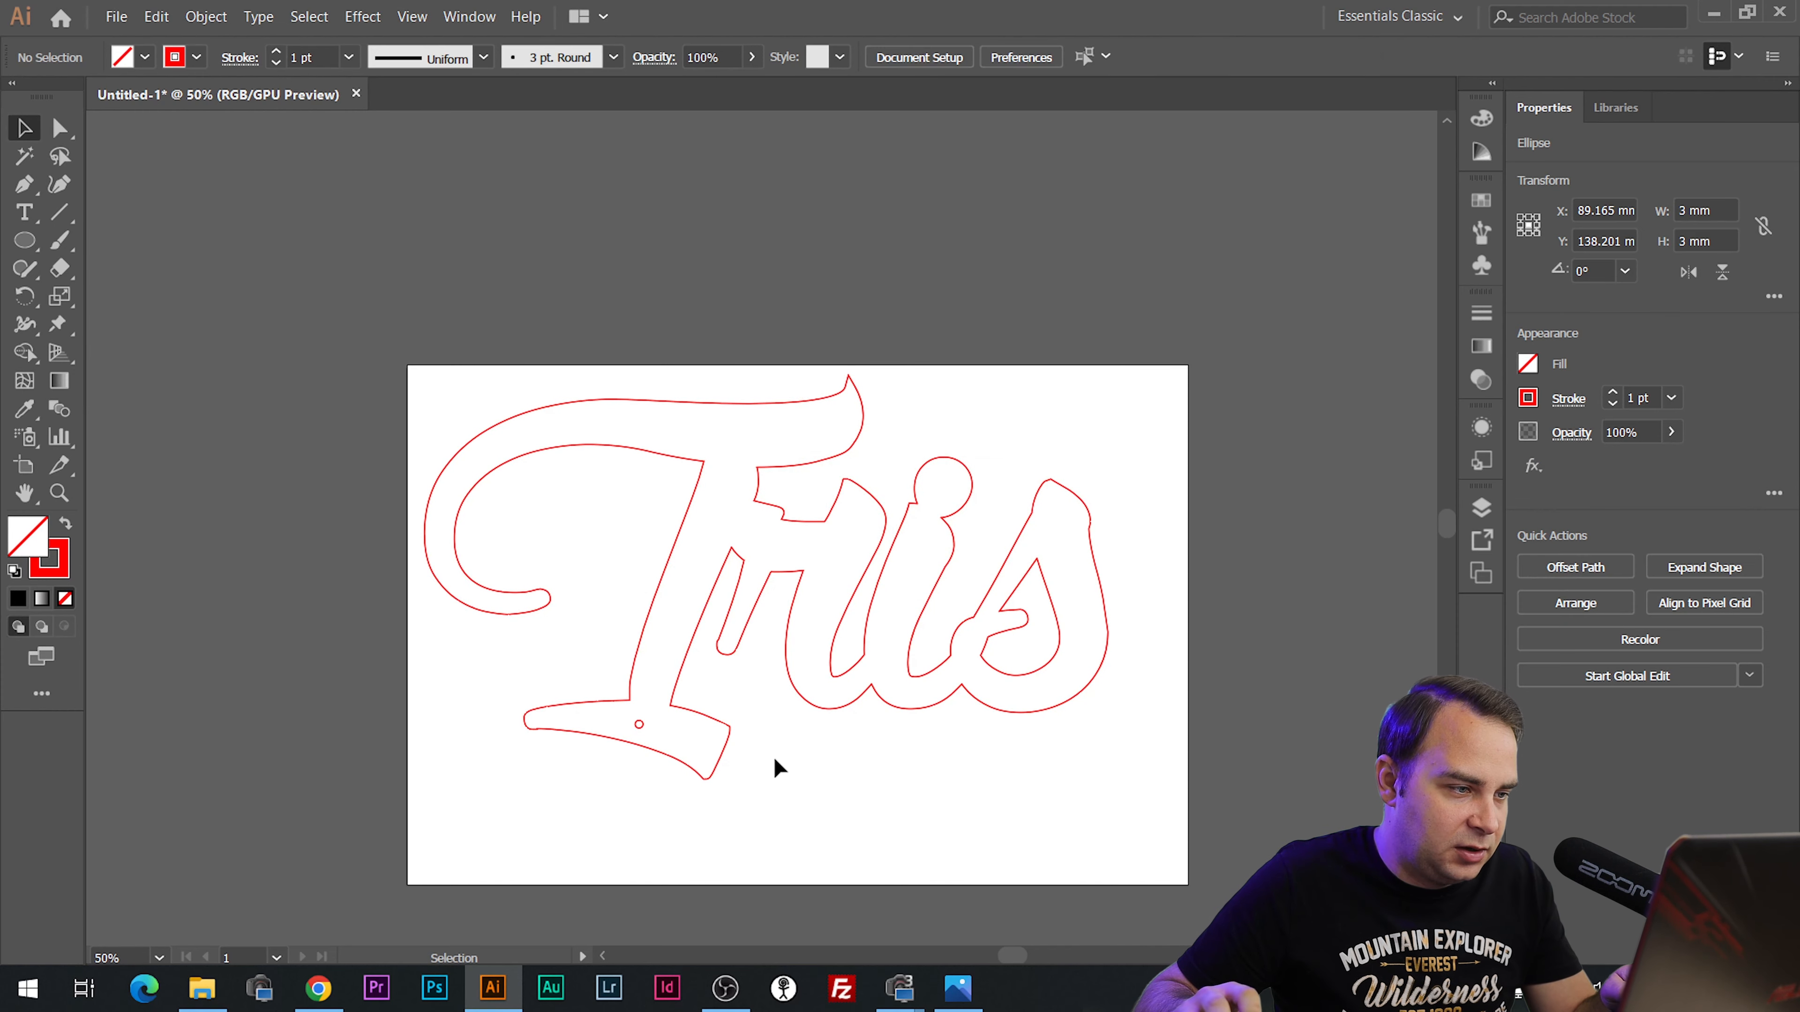
Move the 3 mm hole up into the lower end of the capital's stem and copy it to the bottom curve of the r.
left_click(641, 723)
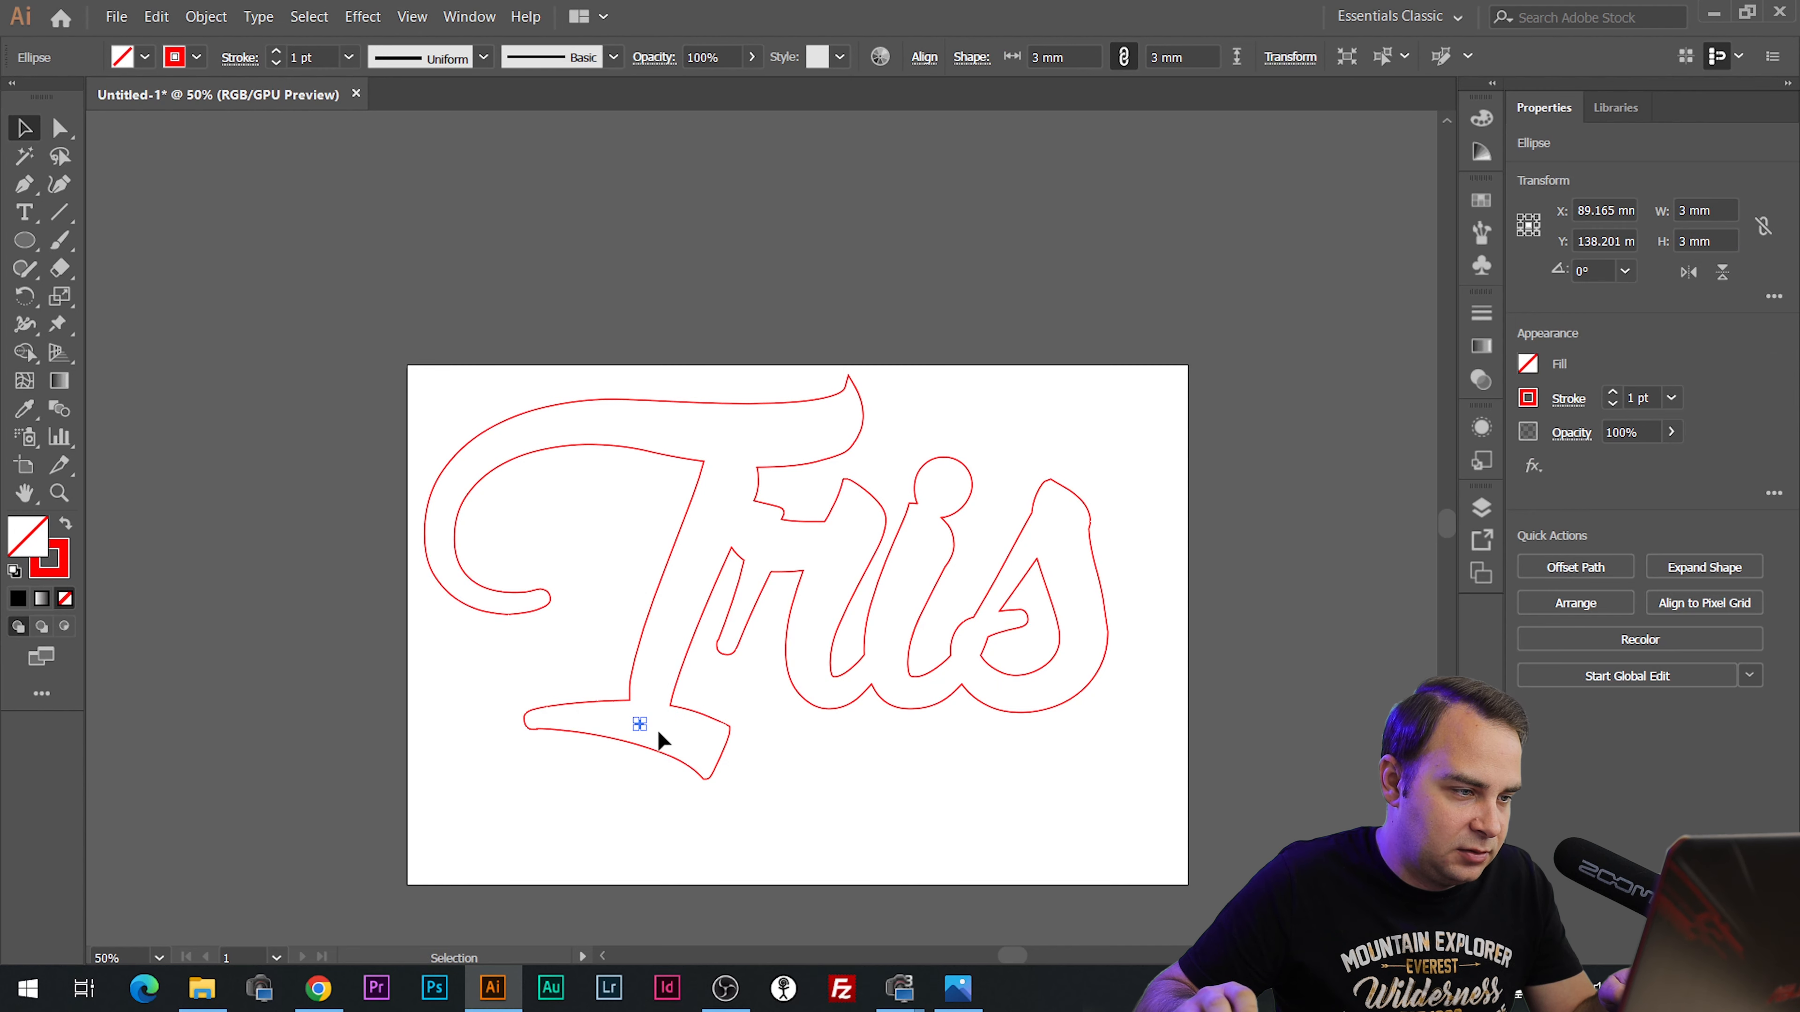
scroll(641, 726, "up", 2)
left_click(649, 734)
left_click_drag(644, 724, 1021, 653)
key("ctrl+0")
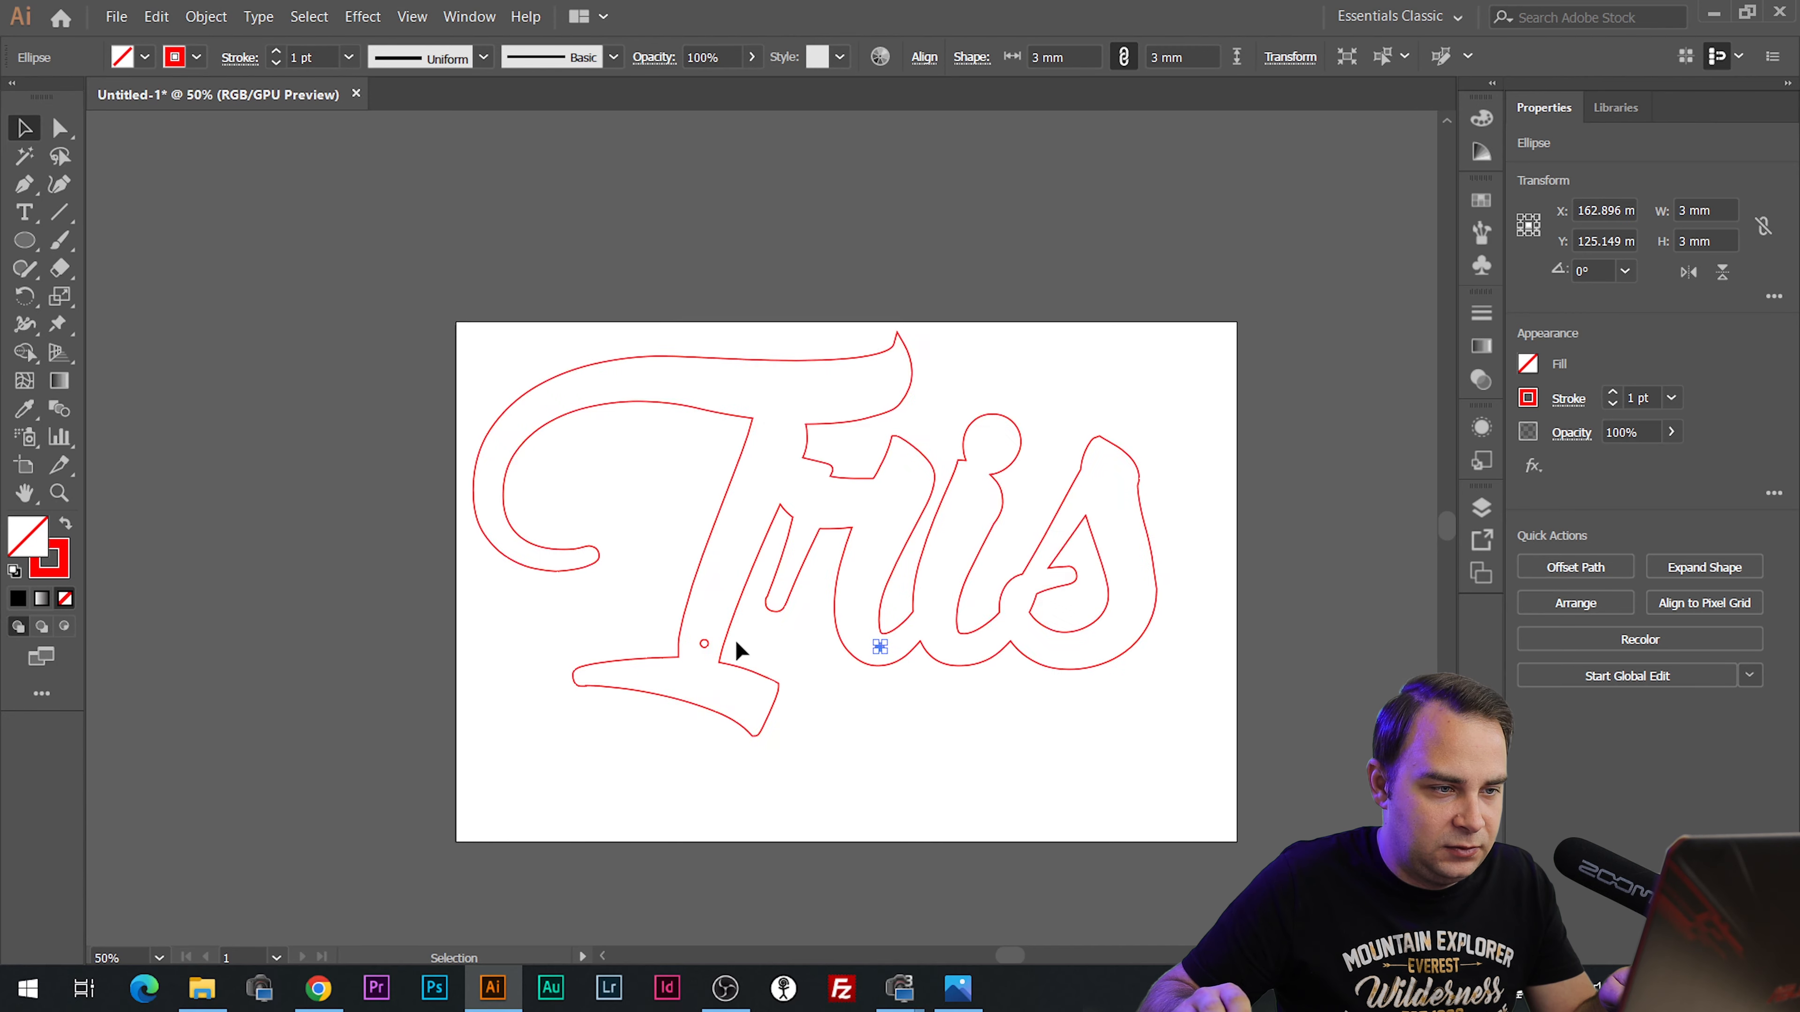
Copy the 3 mm hole to the bottom curves of the i and the s, level with the r's hole.
key("ctrl+1")
left_click_drag(808, 656, 1207, 664)
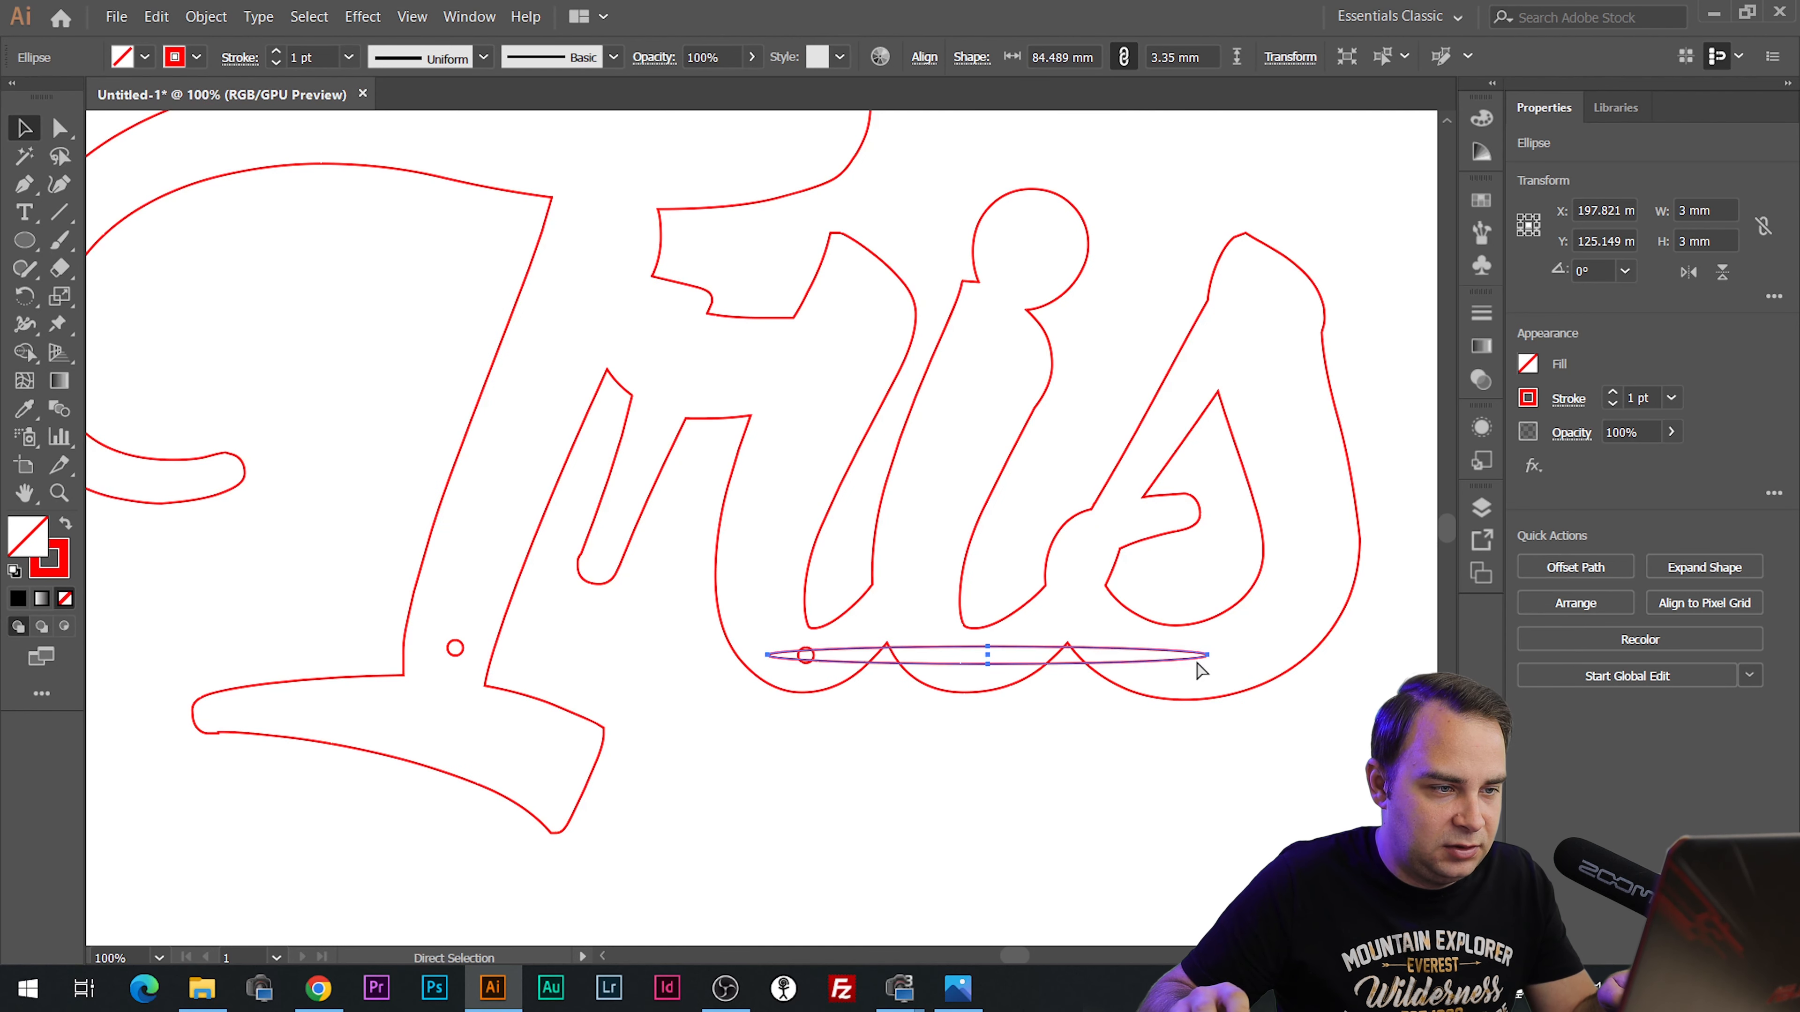
key("ctrl+z")
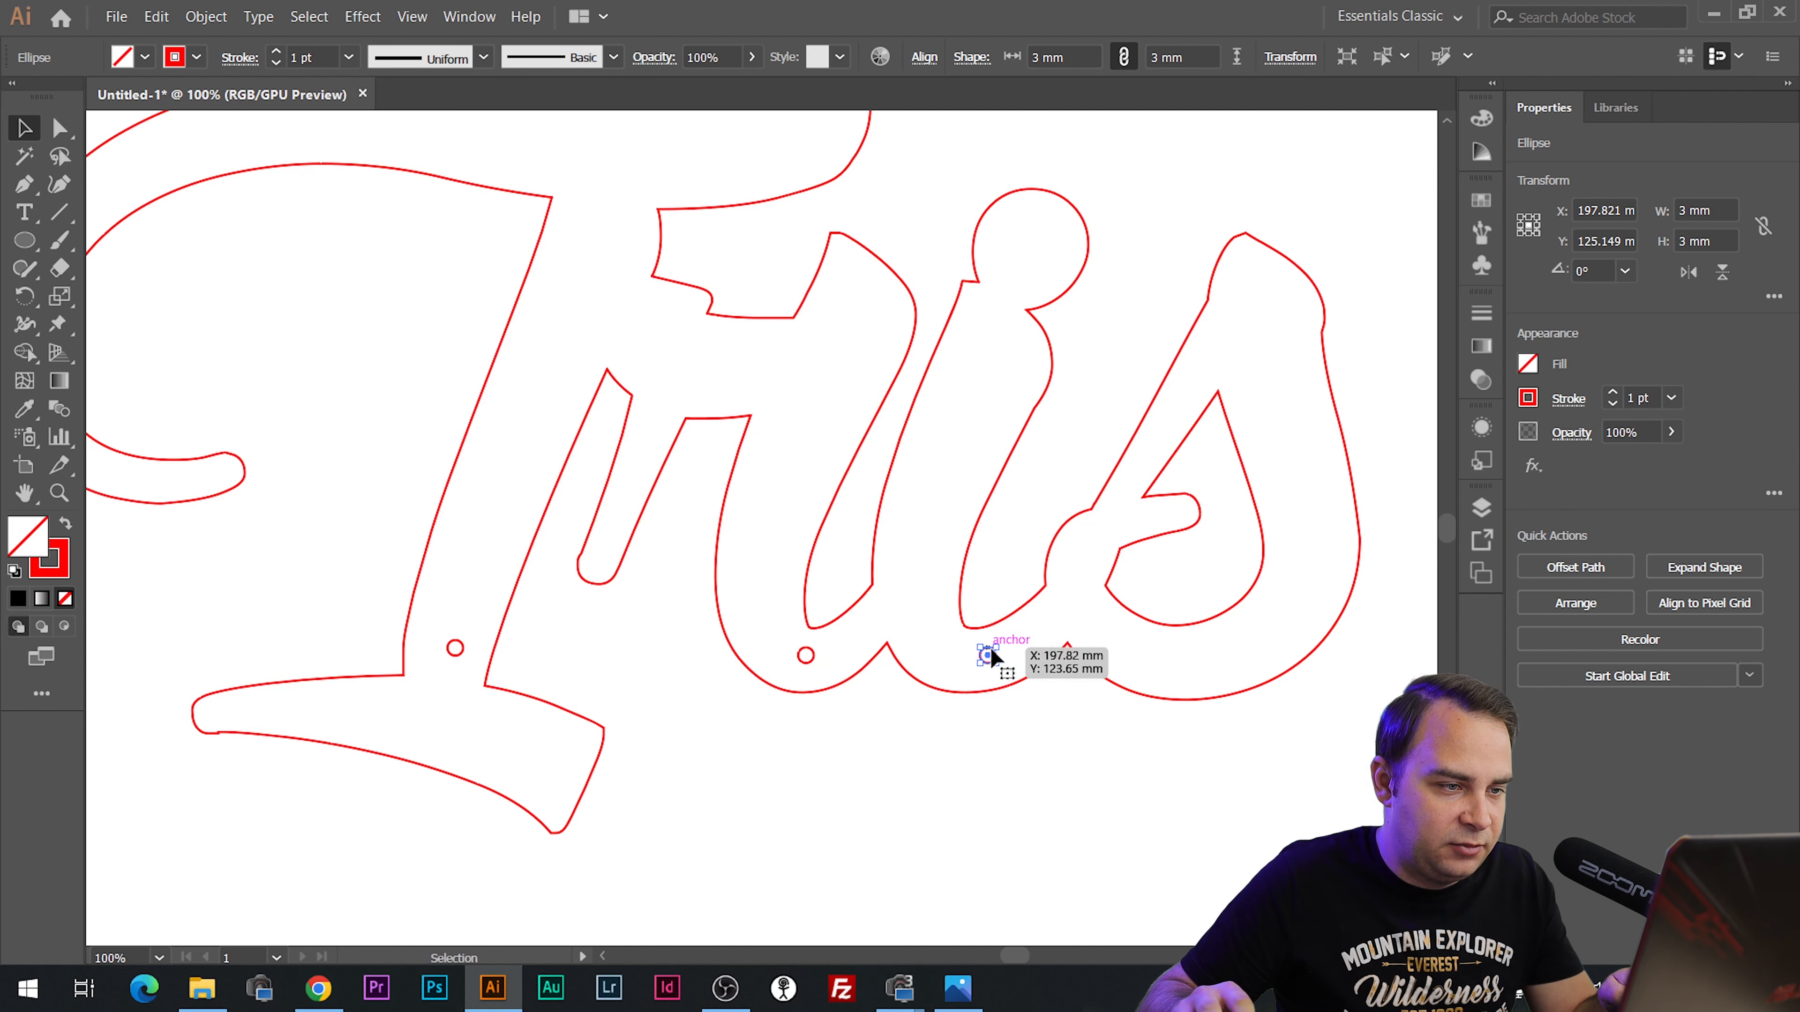
left_click_drag(985, 654, 1217, 655)
left_click(984, 836)
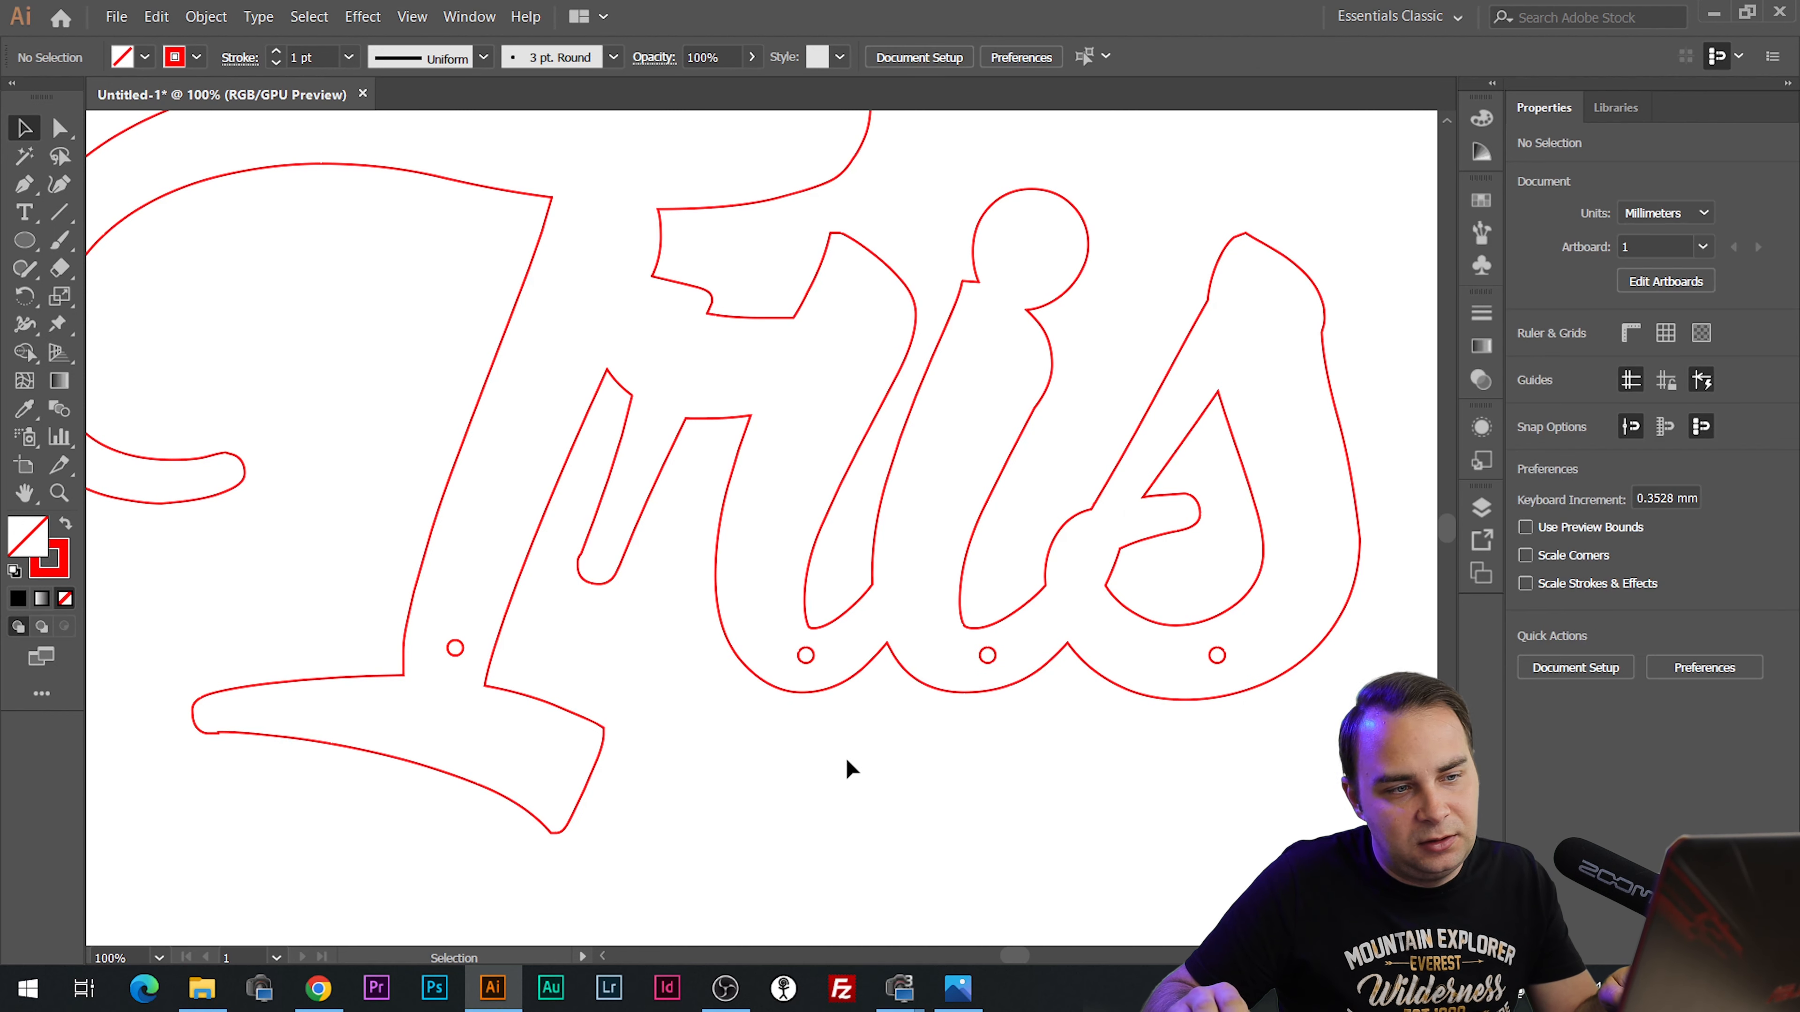
Align the four hanging holes to one another on their vertical centres.
scroll(845, 762, "down", 2)
scroll(854, 745, "up", 1)
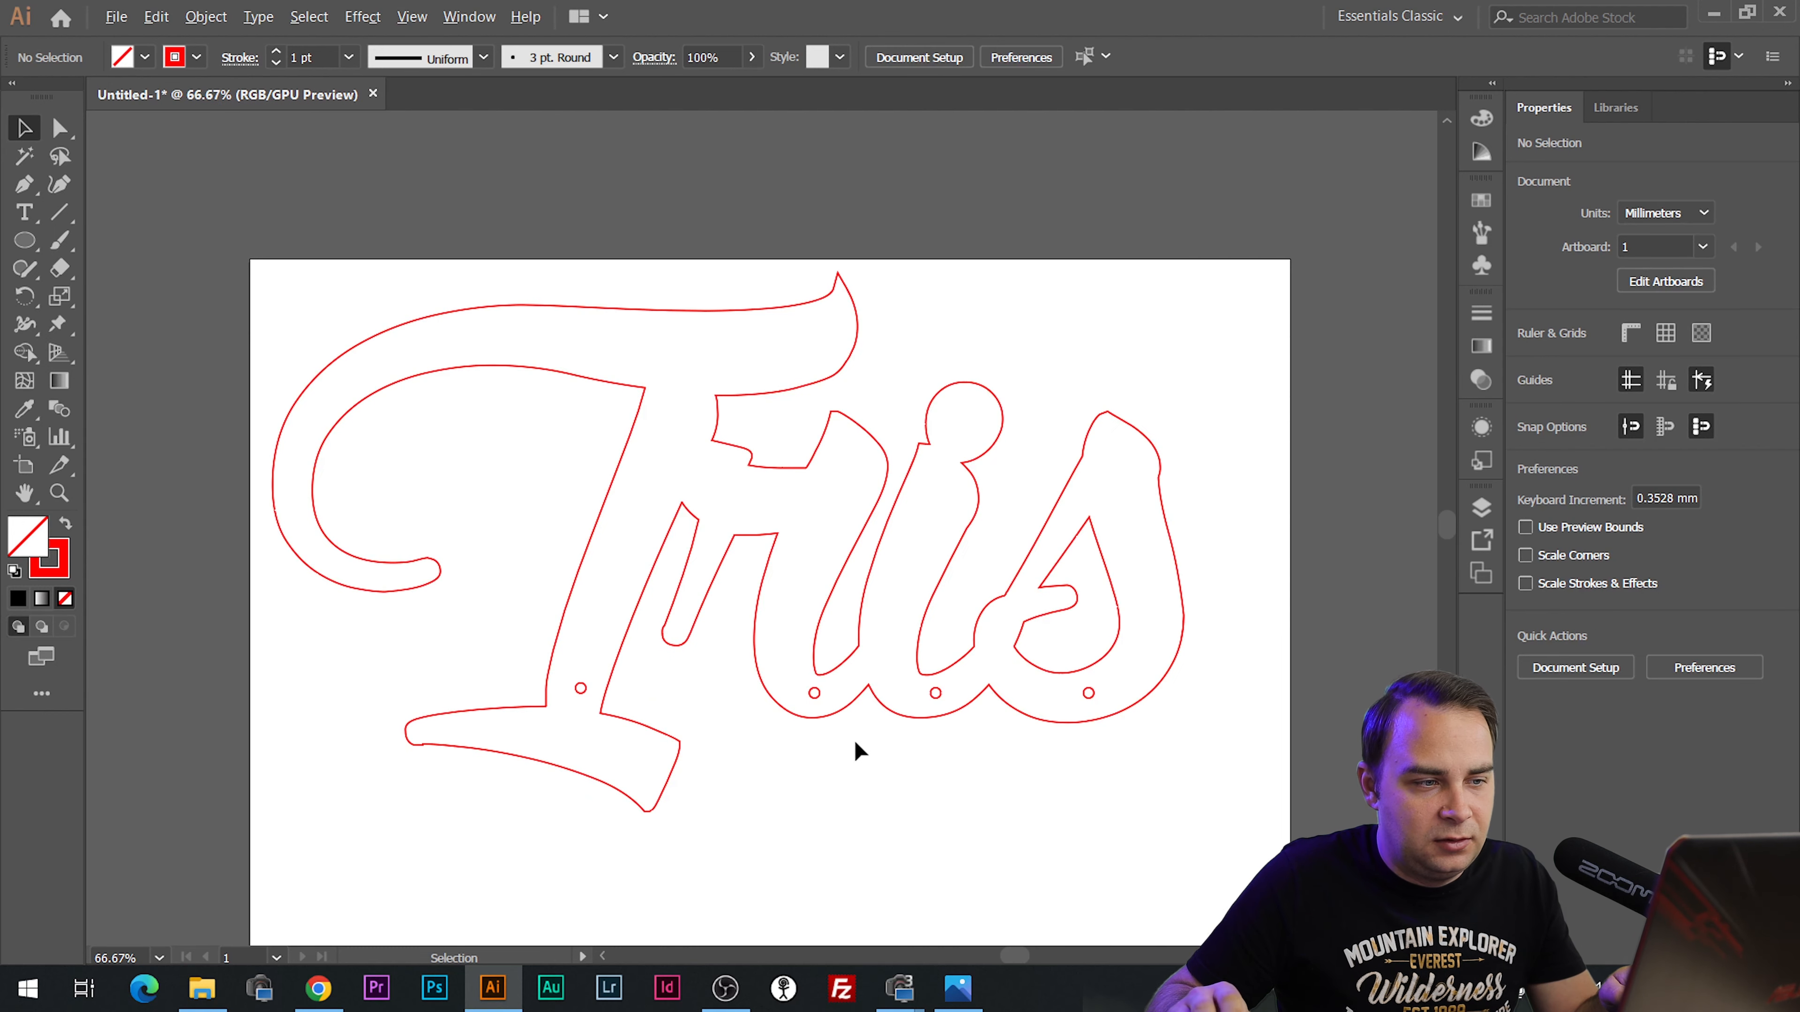
left_click(1086, 691)
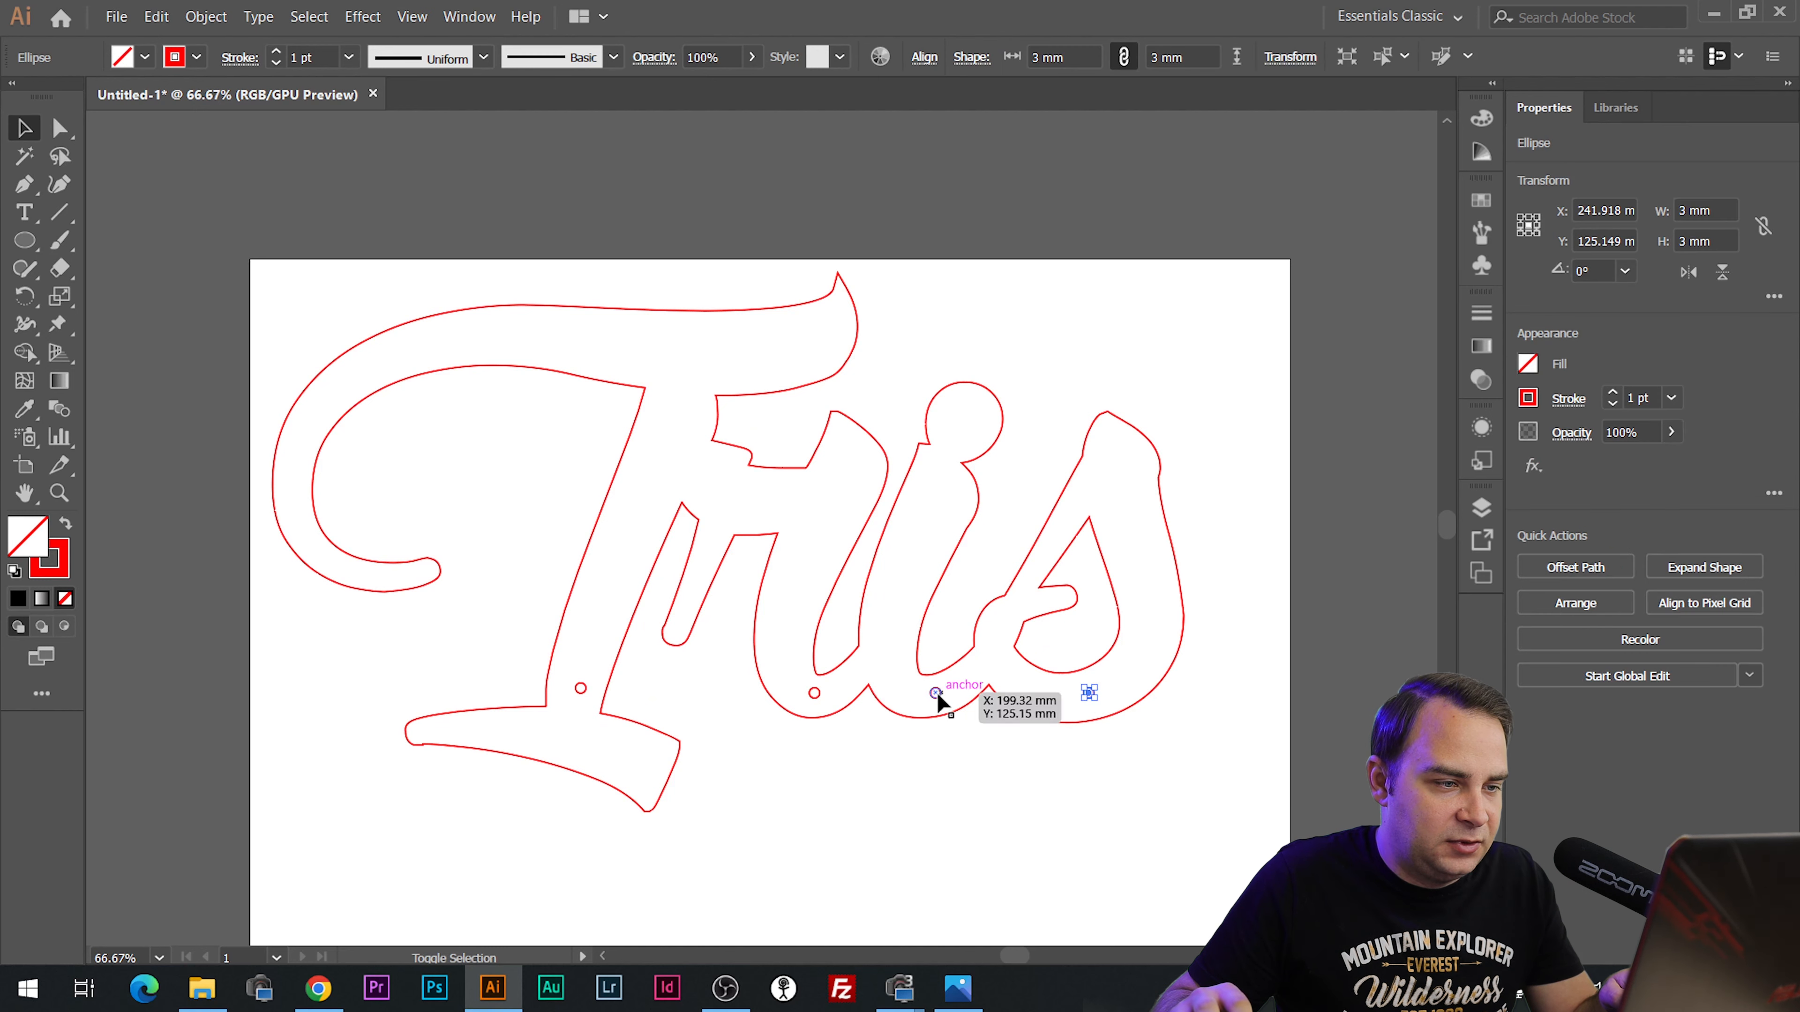
left_click(936, 692, "shift")
left_click(814, 692, "shift")
left_click(581, 687, "shift")
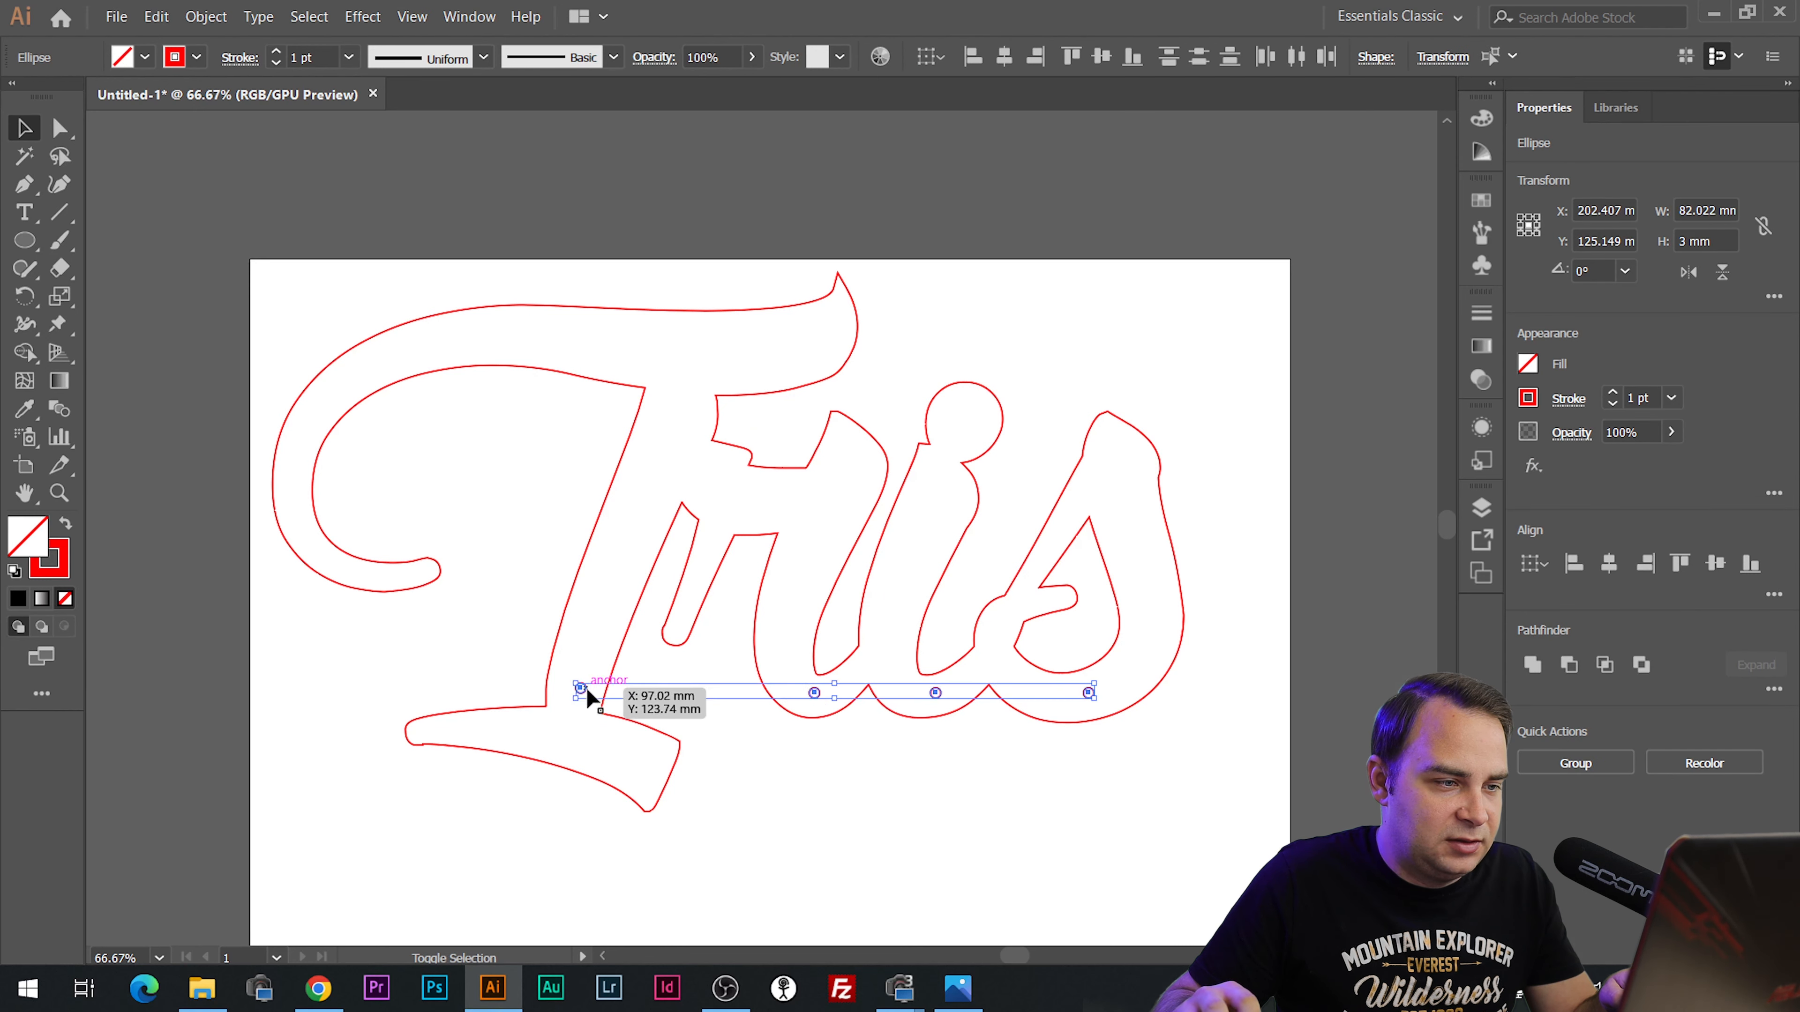
left_click(1715, 564)
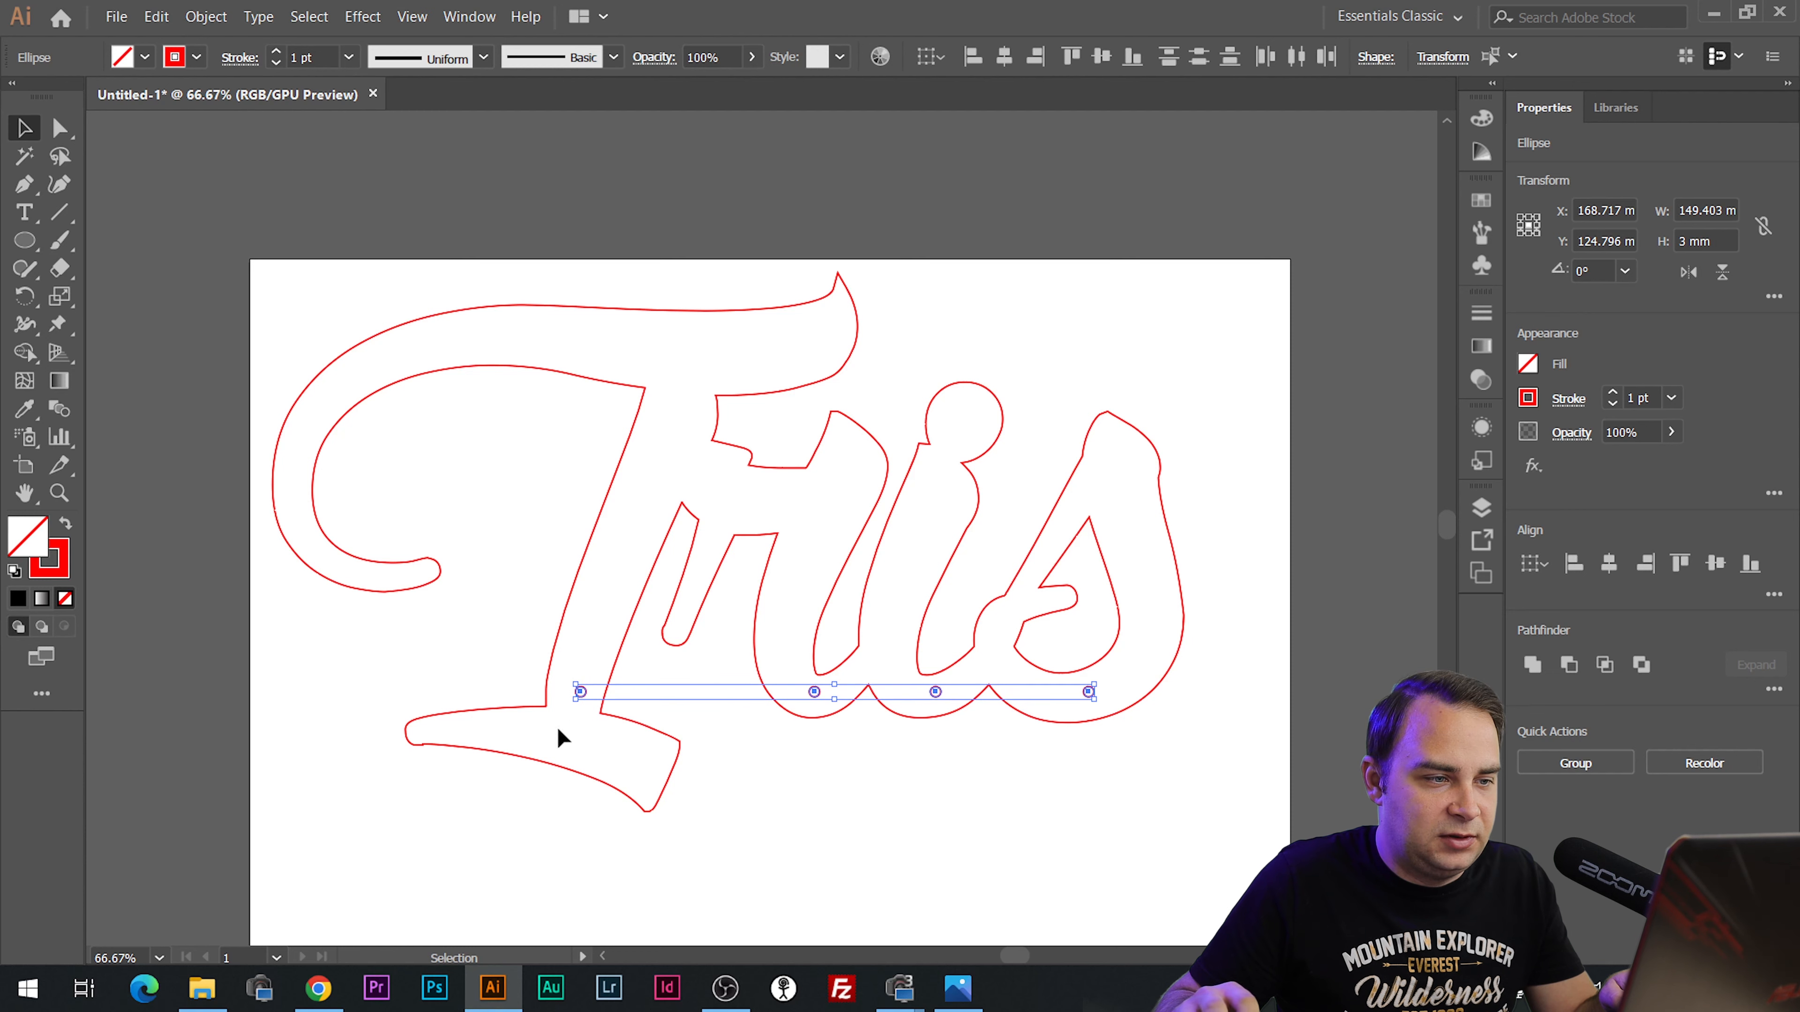
left_click(914, 783)
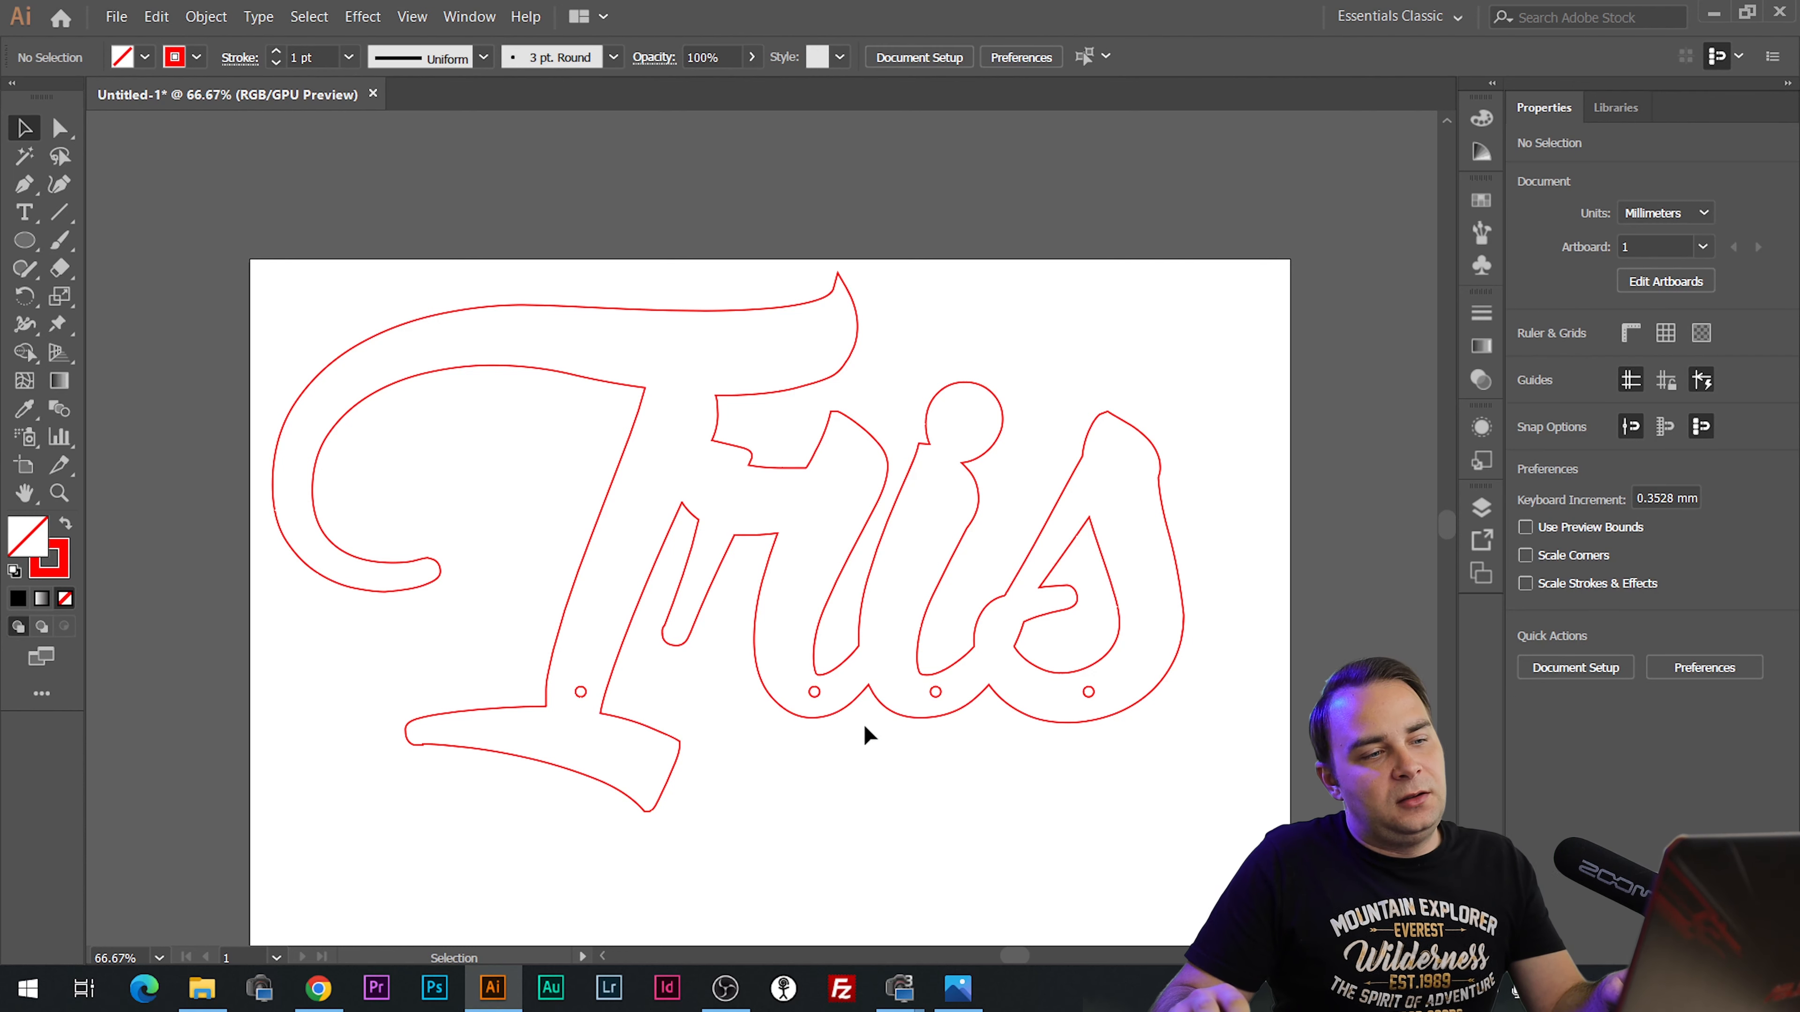
Nudge the four hanging holes down together slightly and shift the i's hole slightly left.
left_click_drag(1096, 690, 1091, 697)
left_click(935, 691, "shift")
left_click(814, 691, "shift")
left_click(580, 692, "shift")
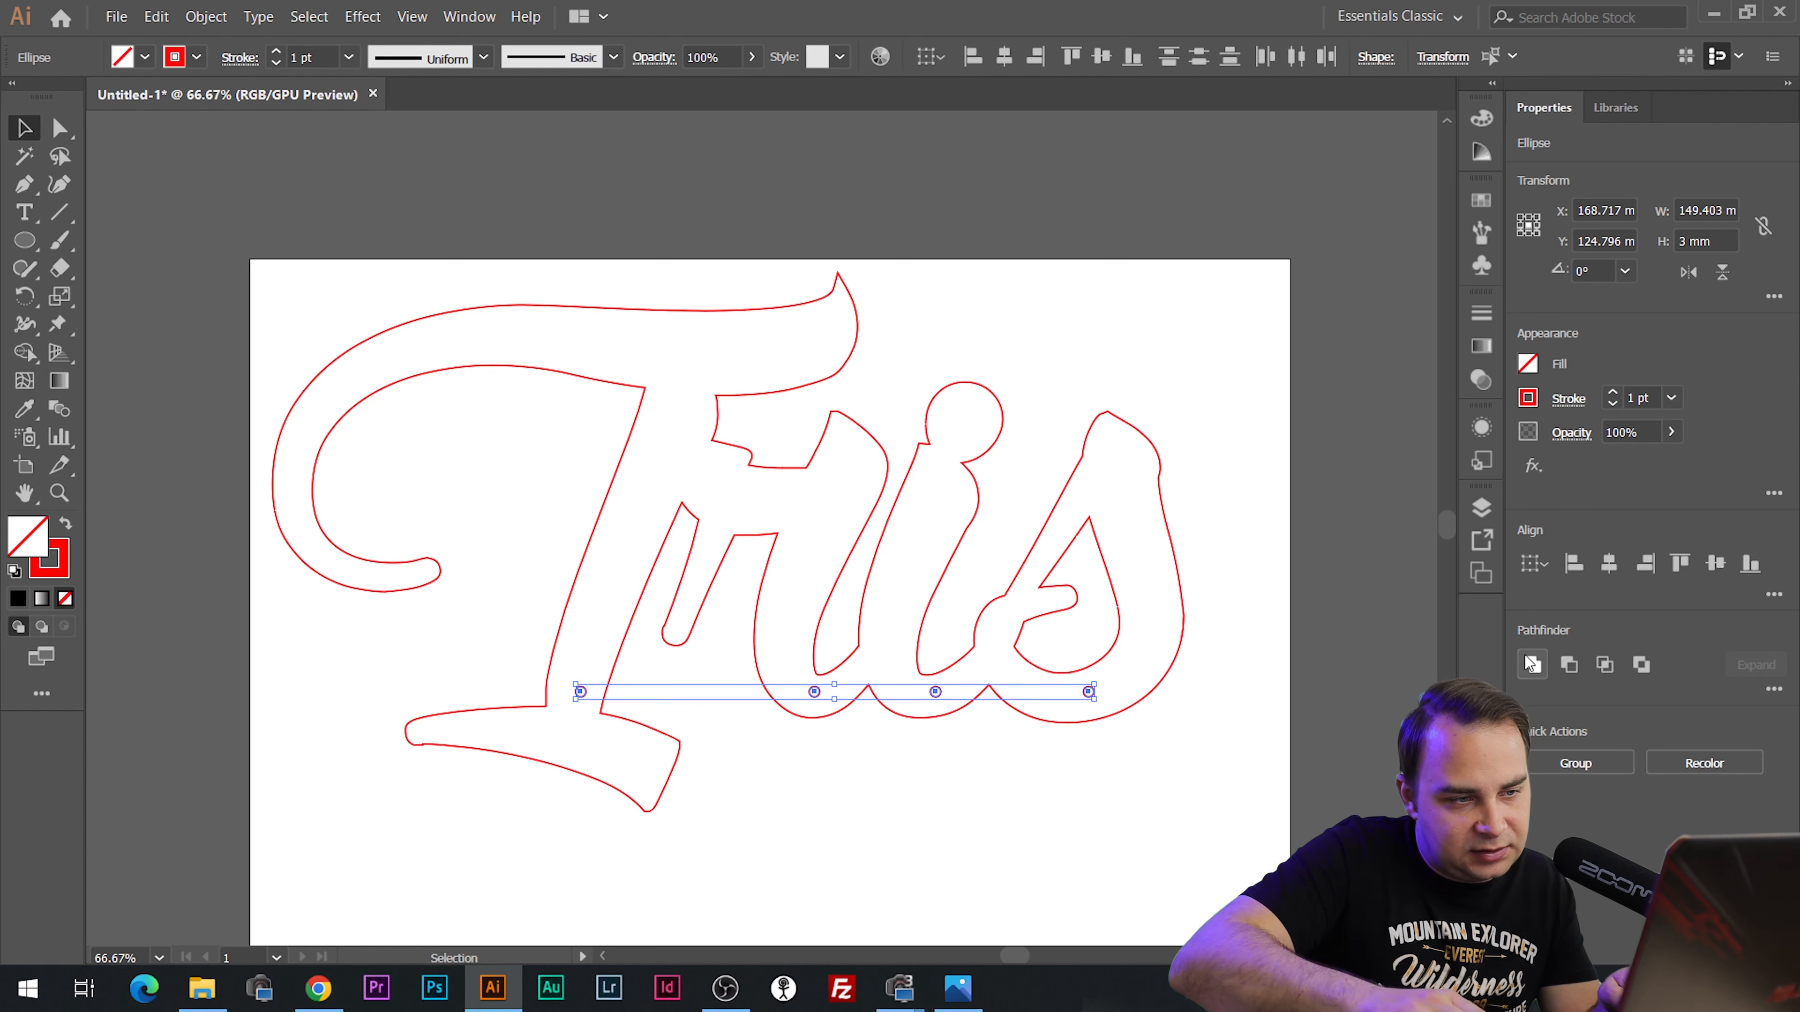
key("Down")
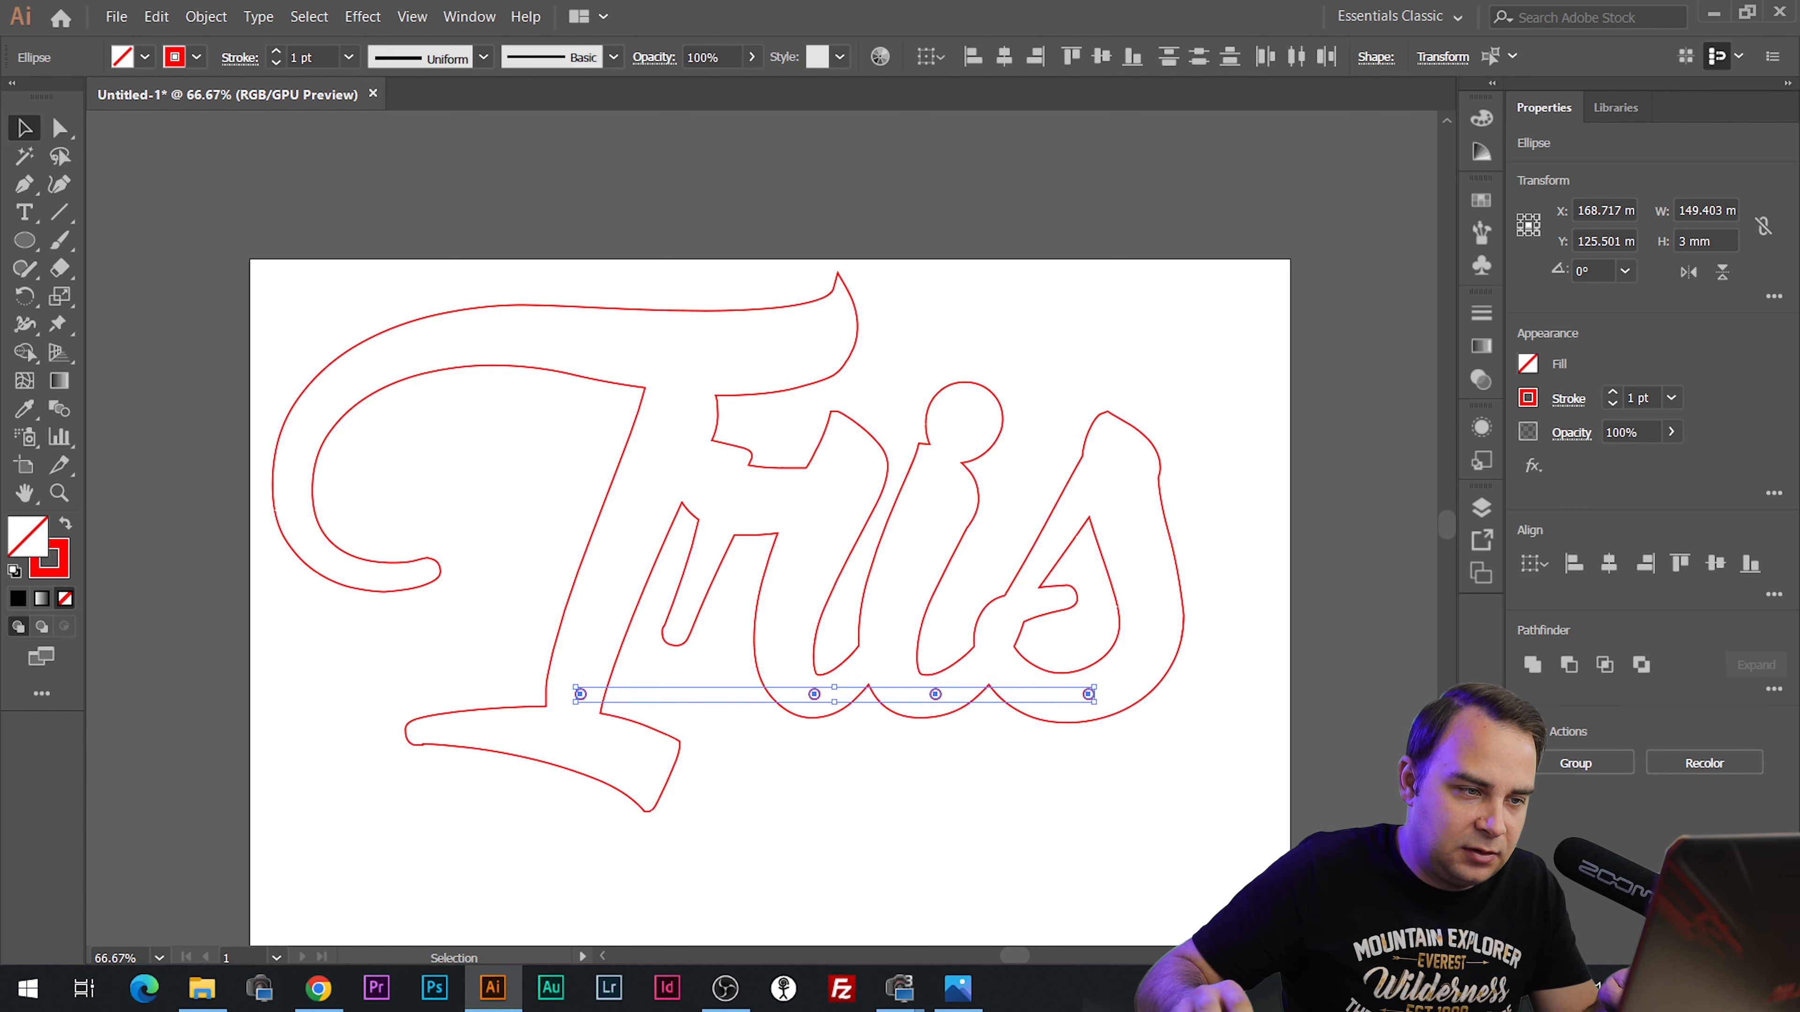
left_click(967, 719)
left_click(935, 695)
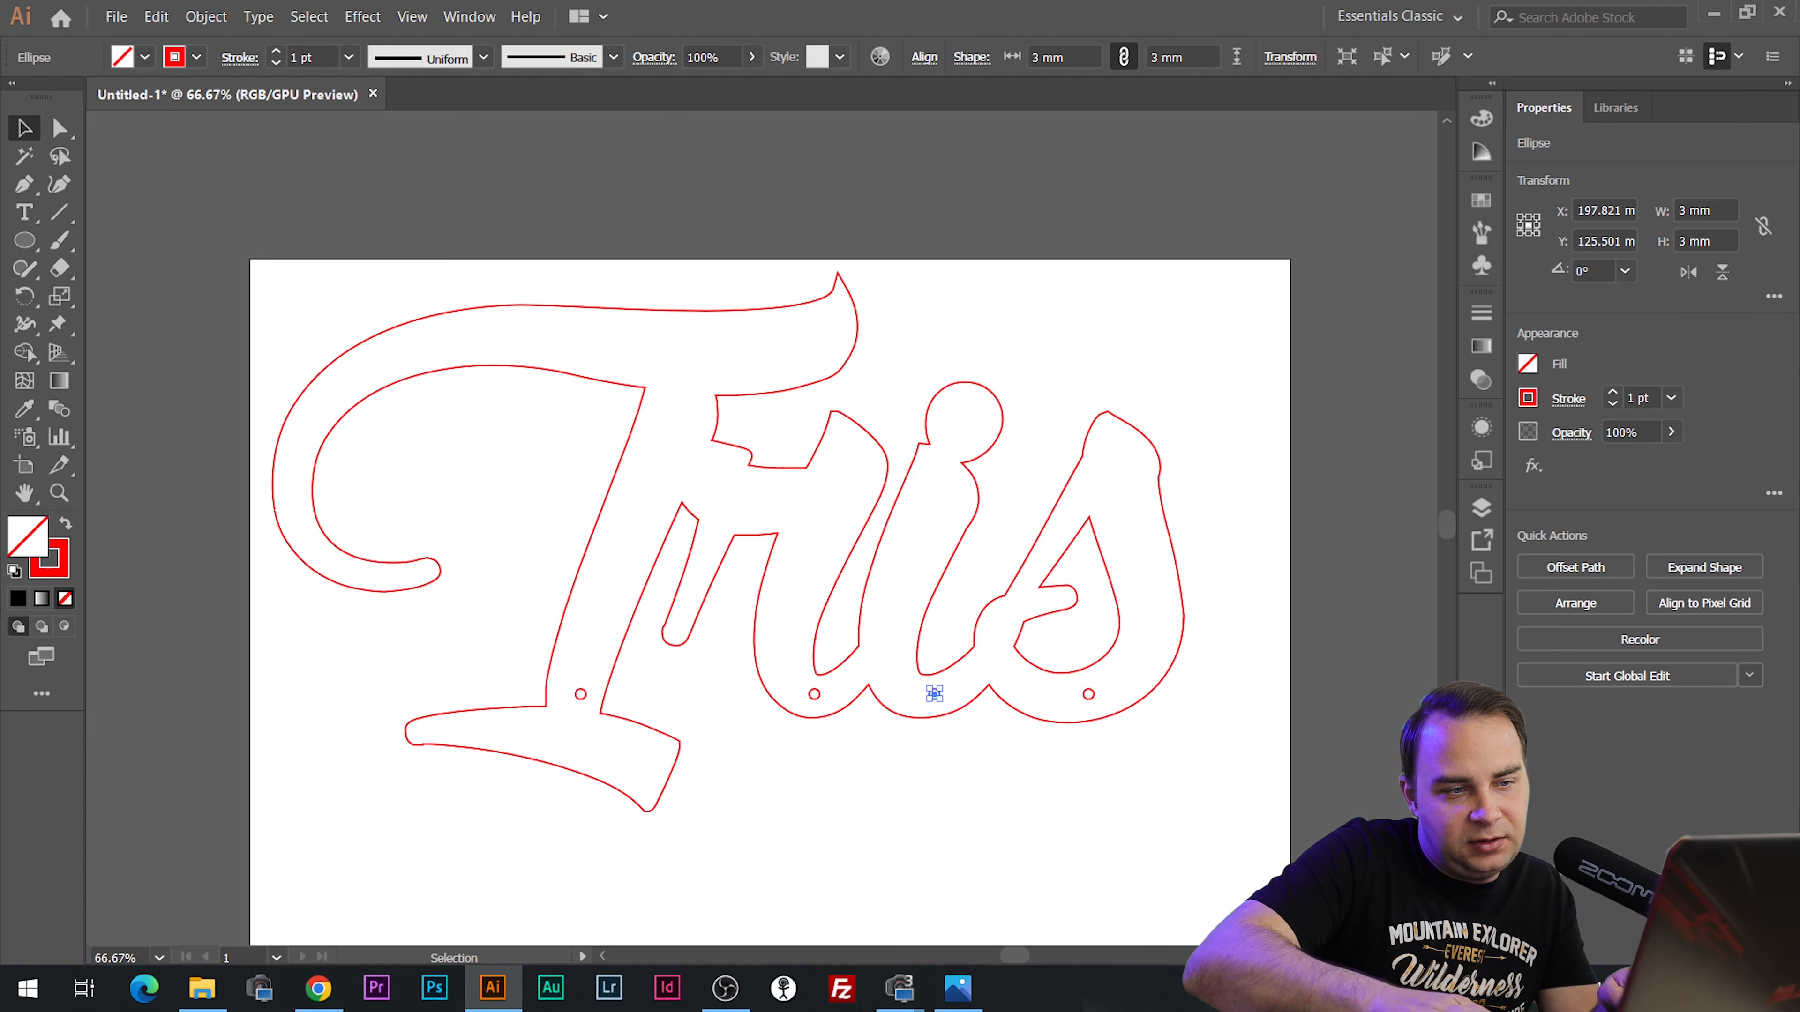
left_click(1149, 911)
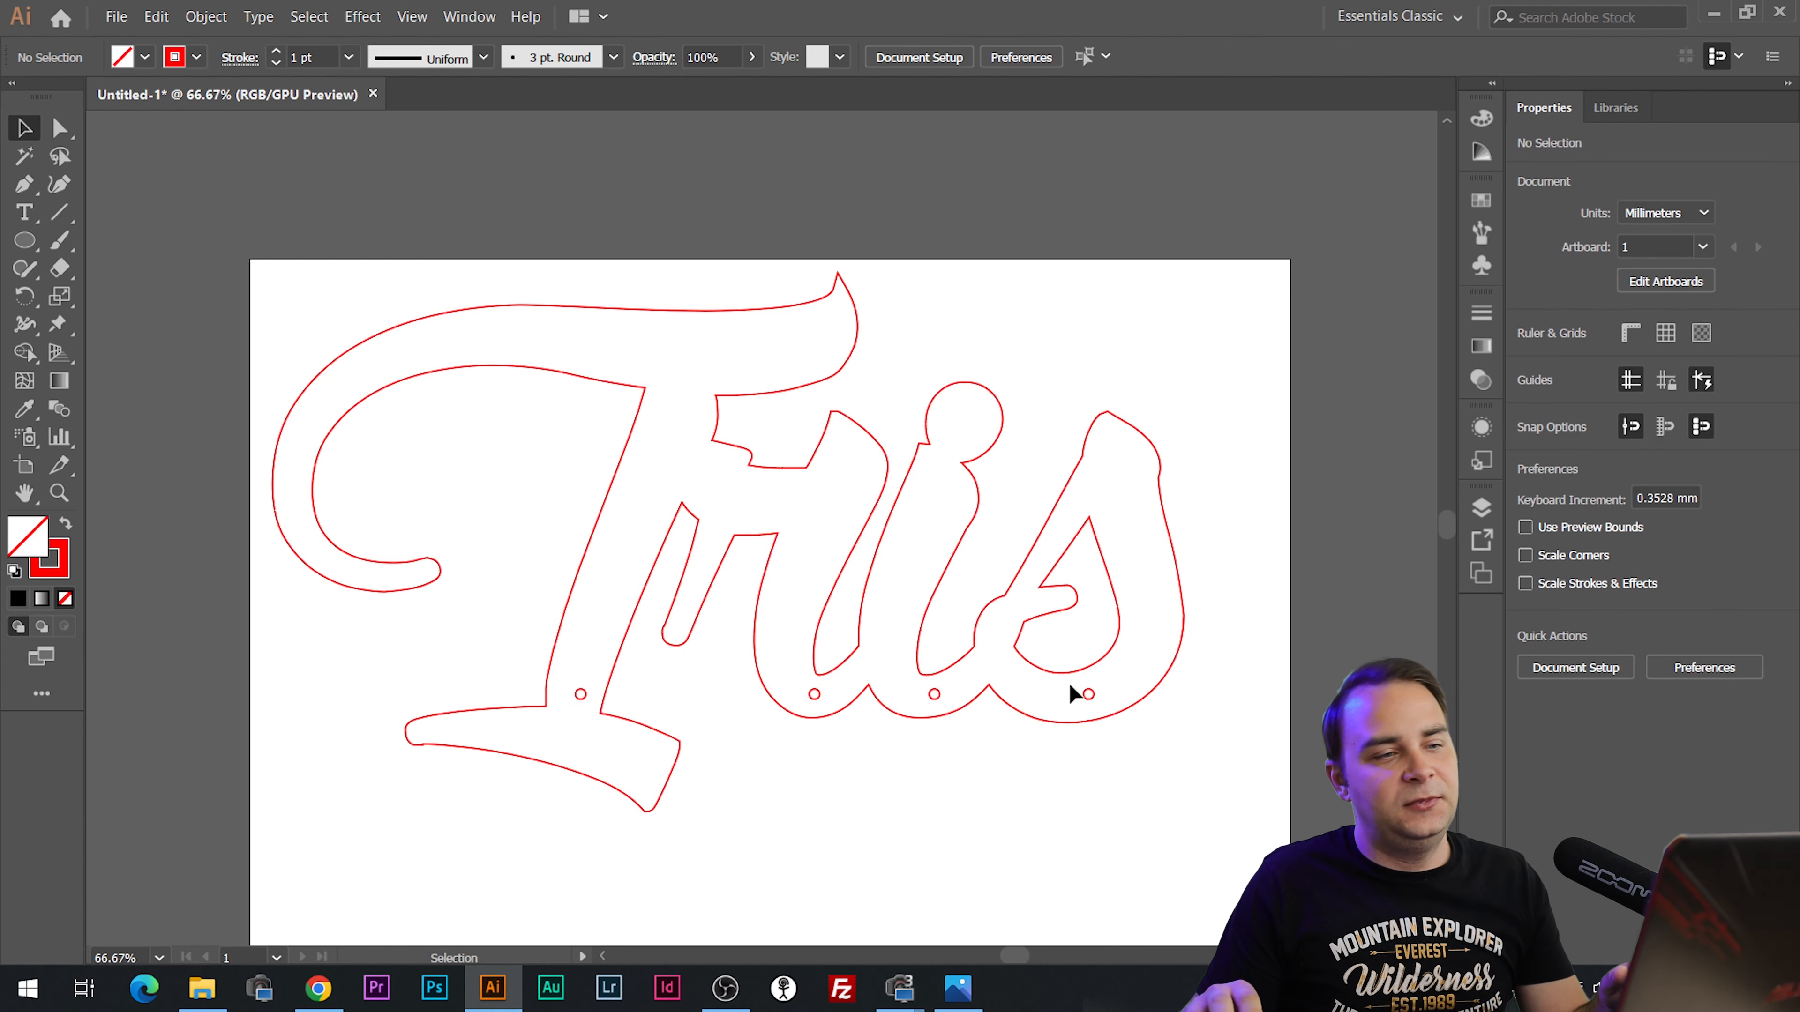
Check the pendants in the sign.jpg reference photo and open the SVG Repo site in a new Chrome tab.
scroll(1068, 682, "down", 2)
scroll(1038, 693, "up", 1)
key("alt+Tab")
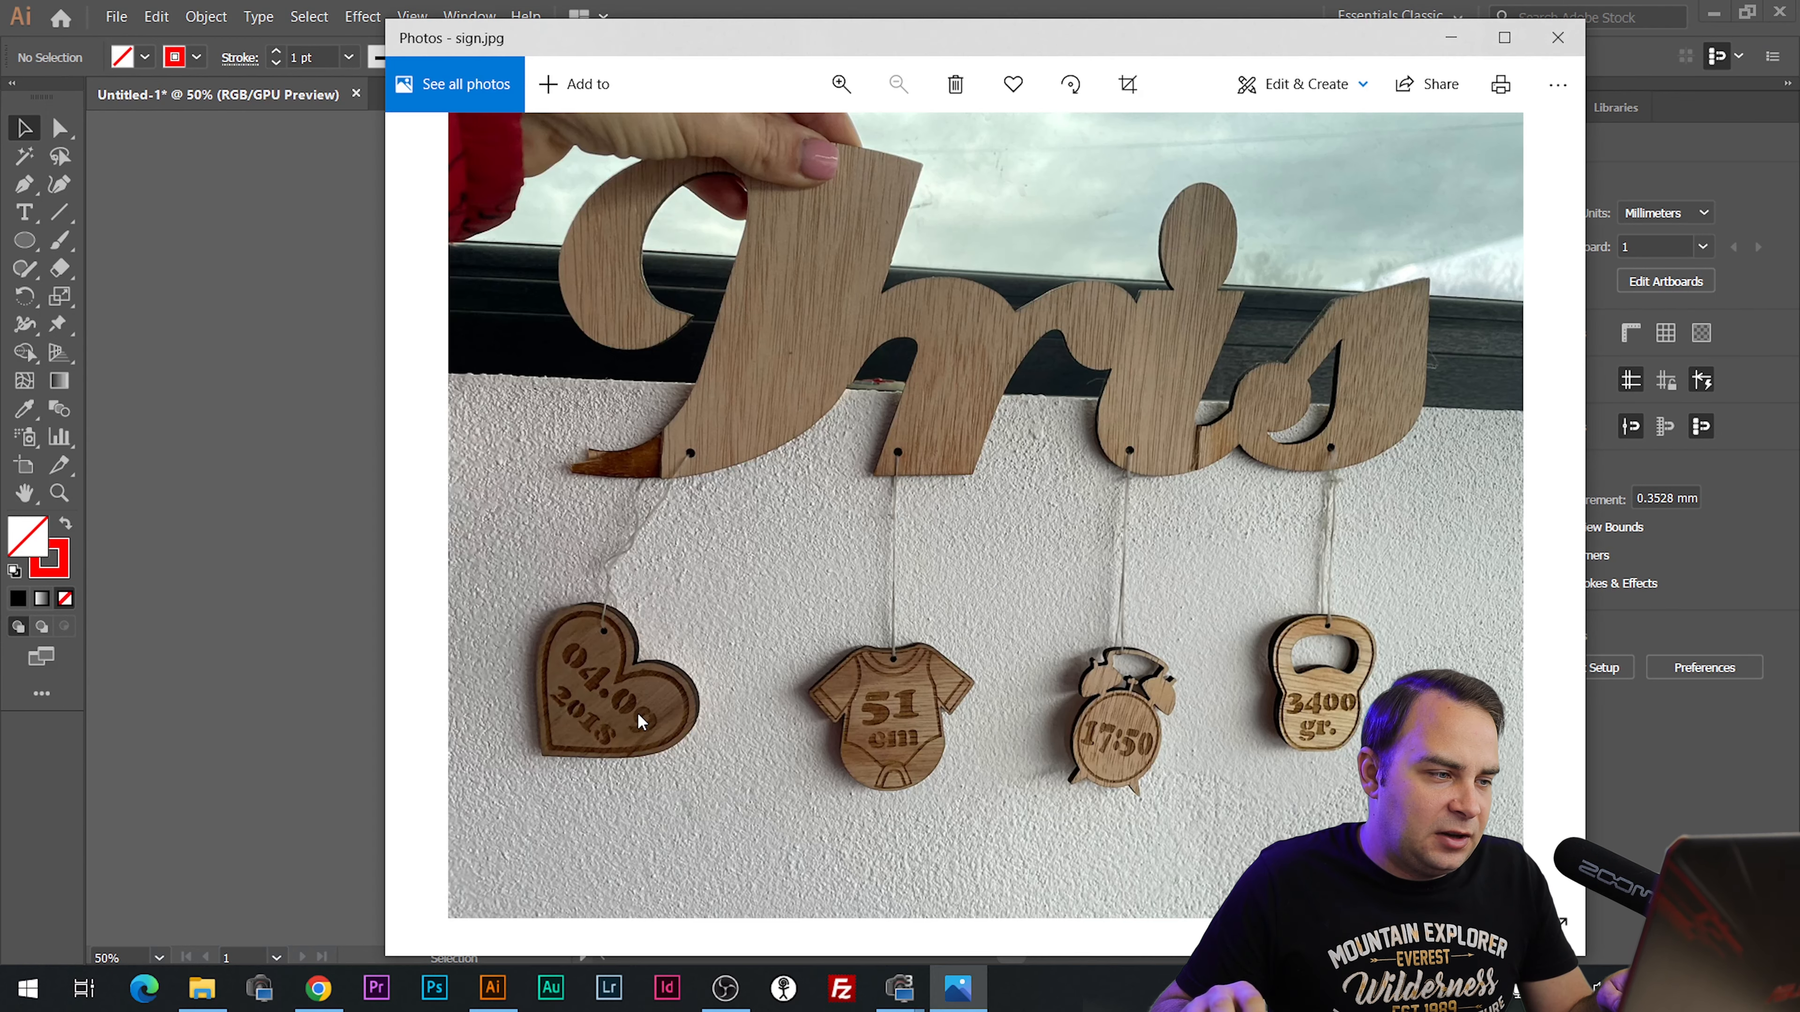
left_click(319, 989)
key("ctrl+t")
type("svg")
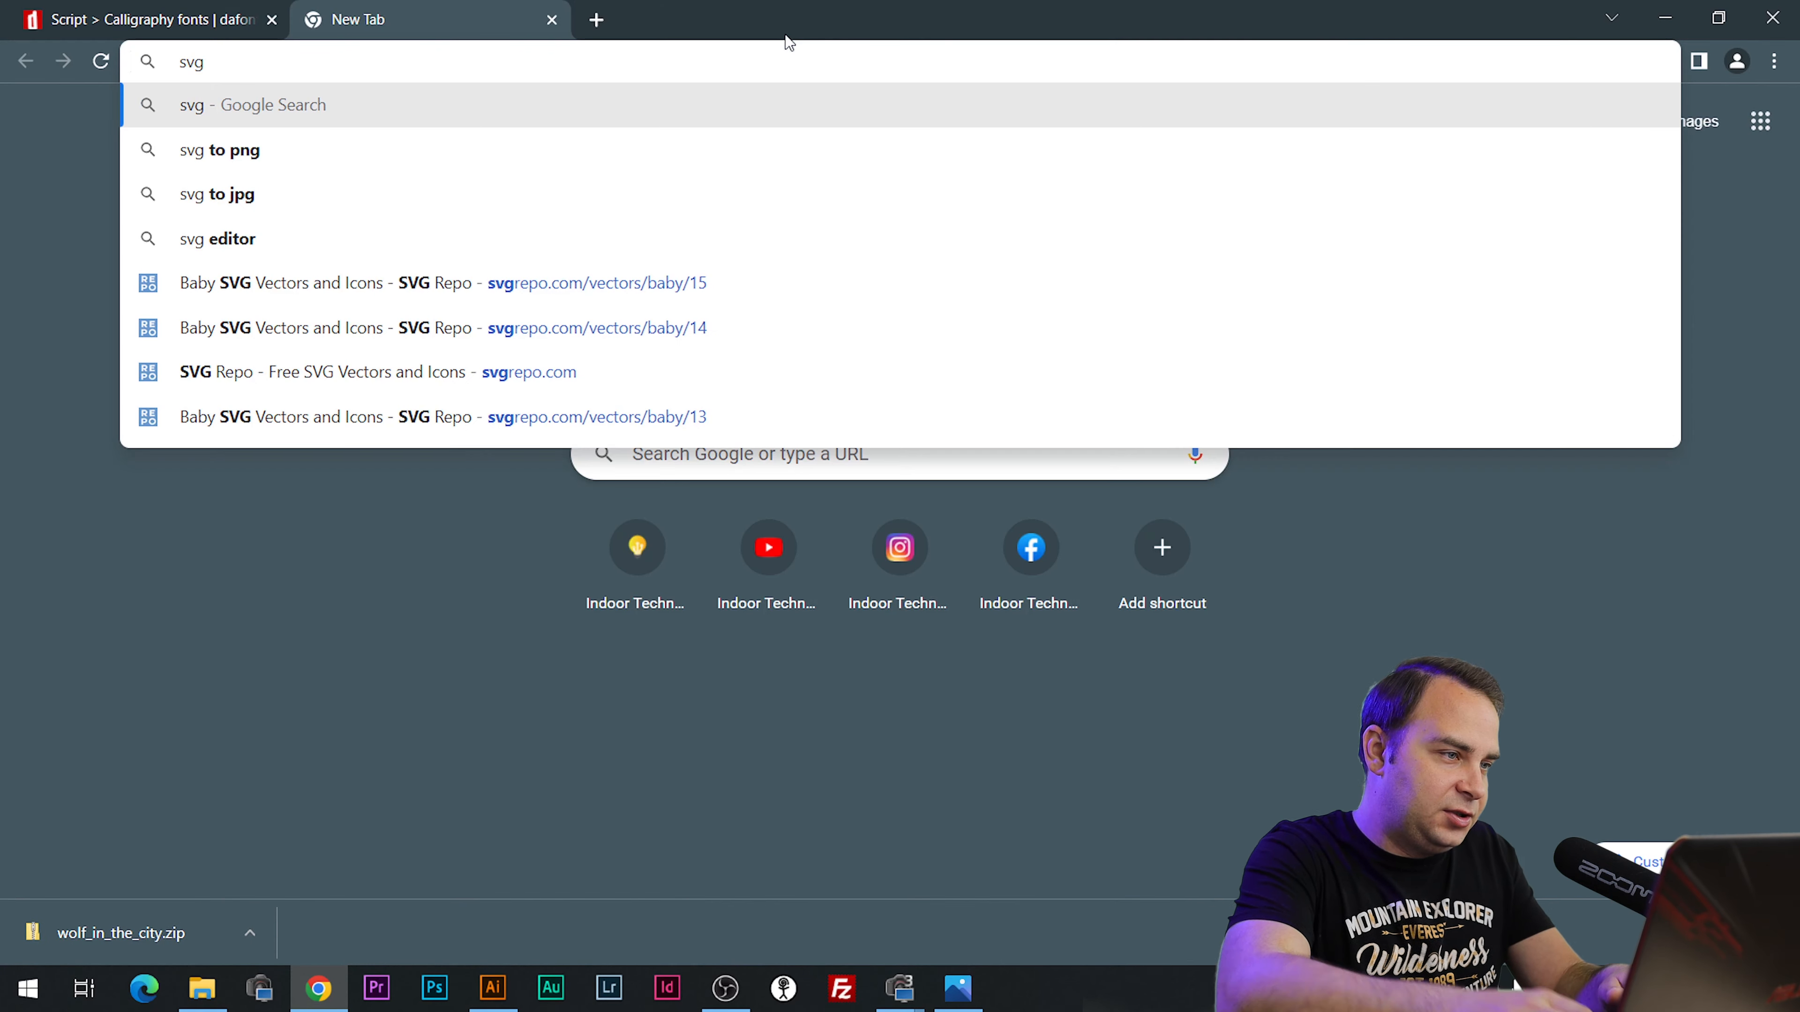
left_click(703, 375)
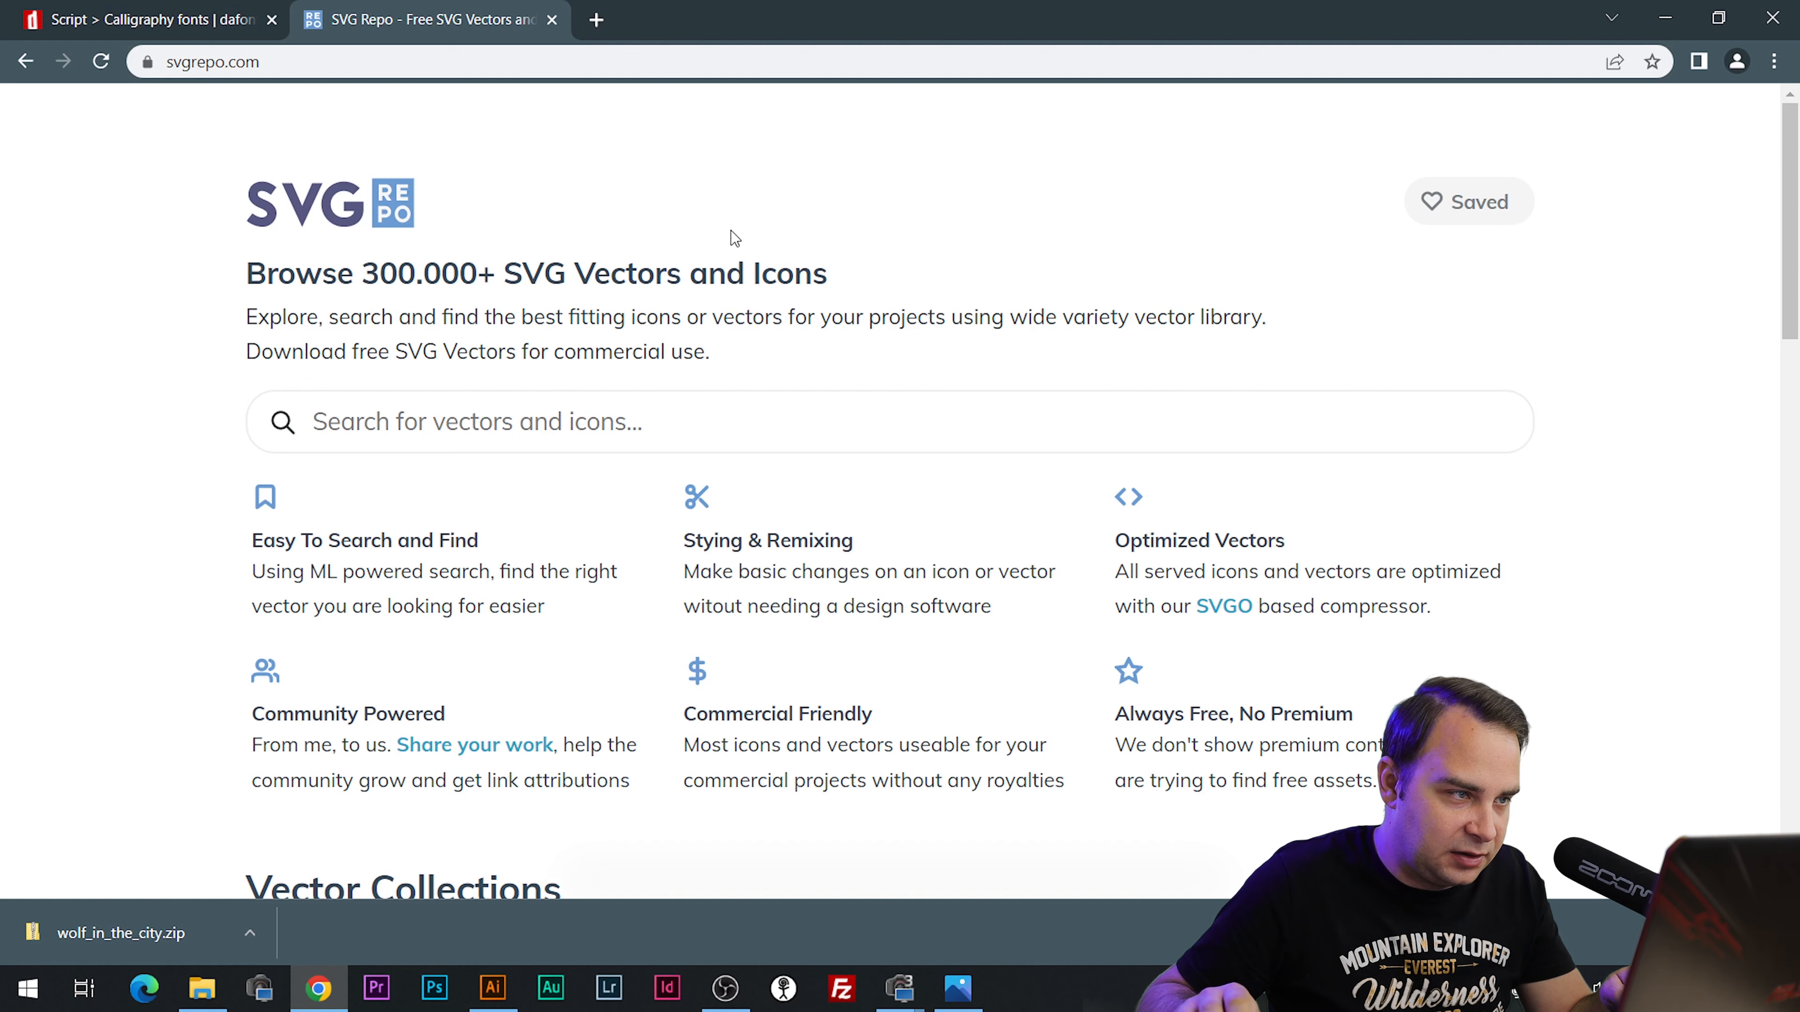
Search SVG Repo for "heart" and download a plain solid black heart icon.
key("alt+Tab")
key("alt+Tab")
left_click_drag(540, 459, 510, 395)
left_click(541, 427)
type("hear")
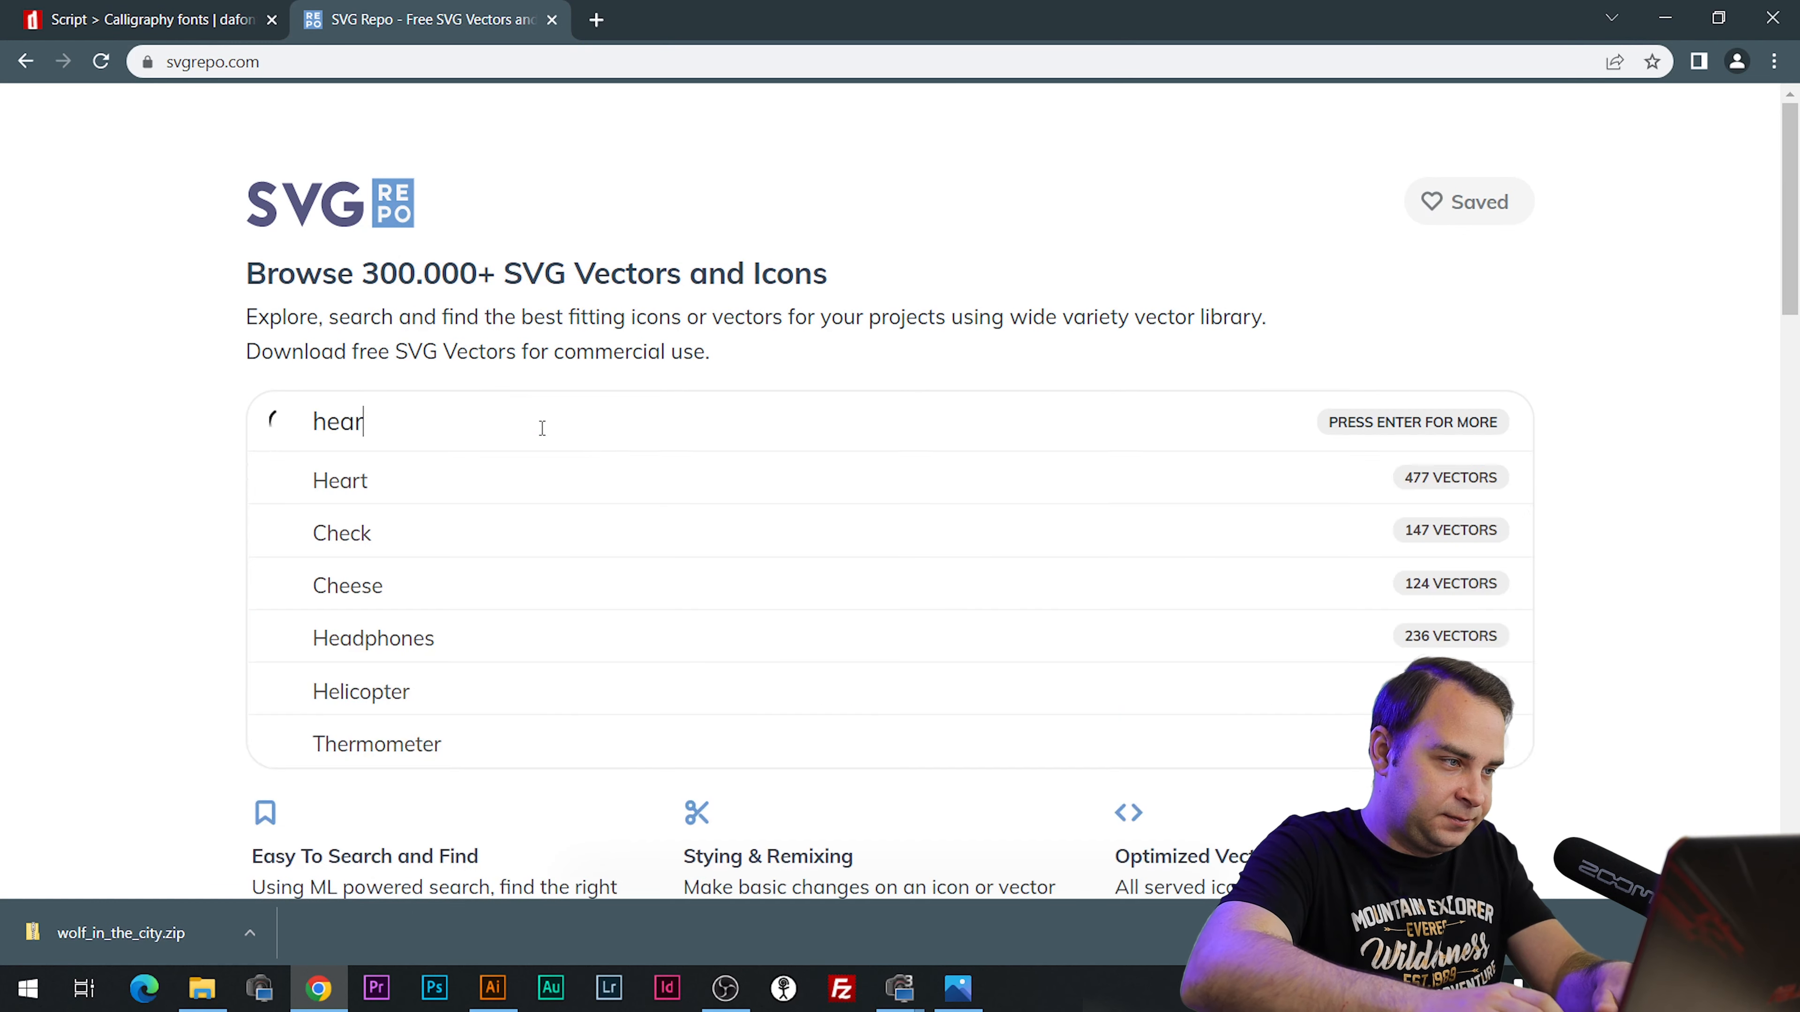
left_click(320, 478)
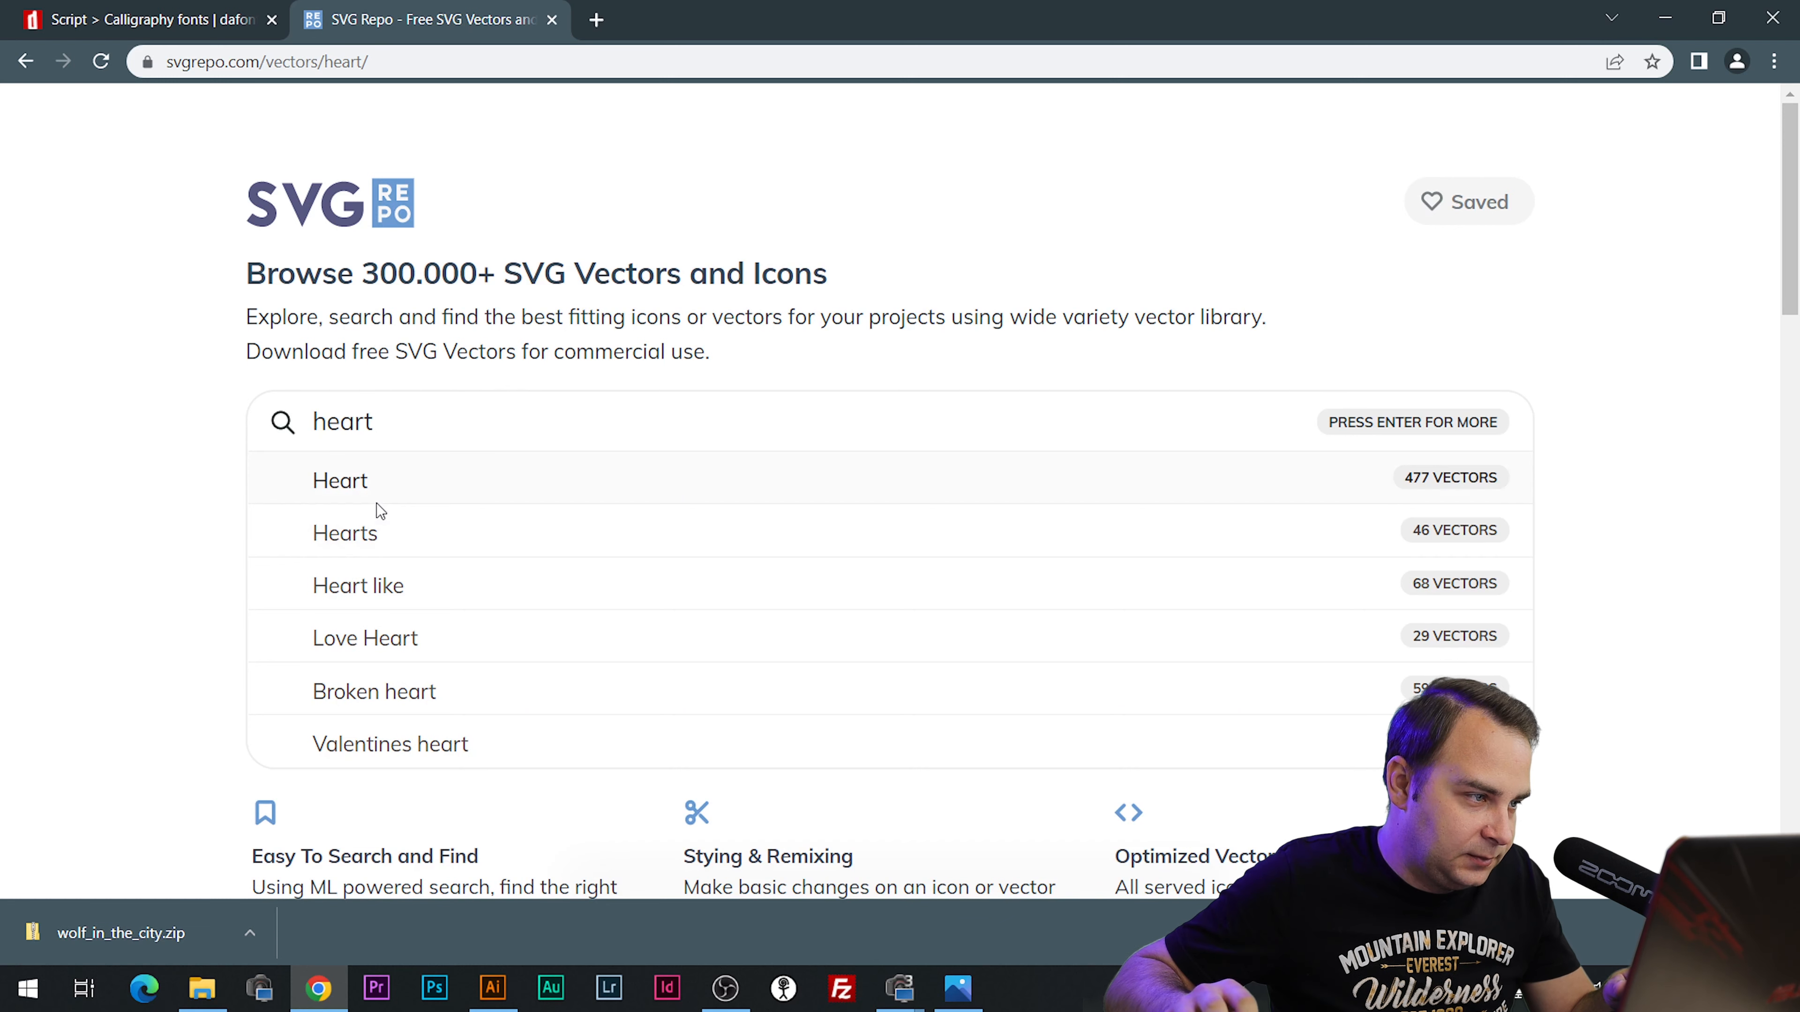
scroll(609, 425, "down", 10)
left_click(334, 749)
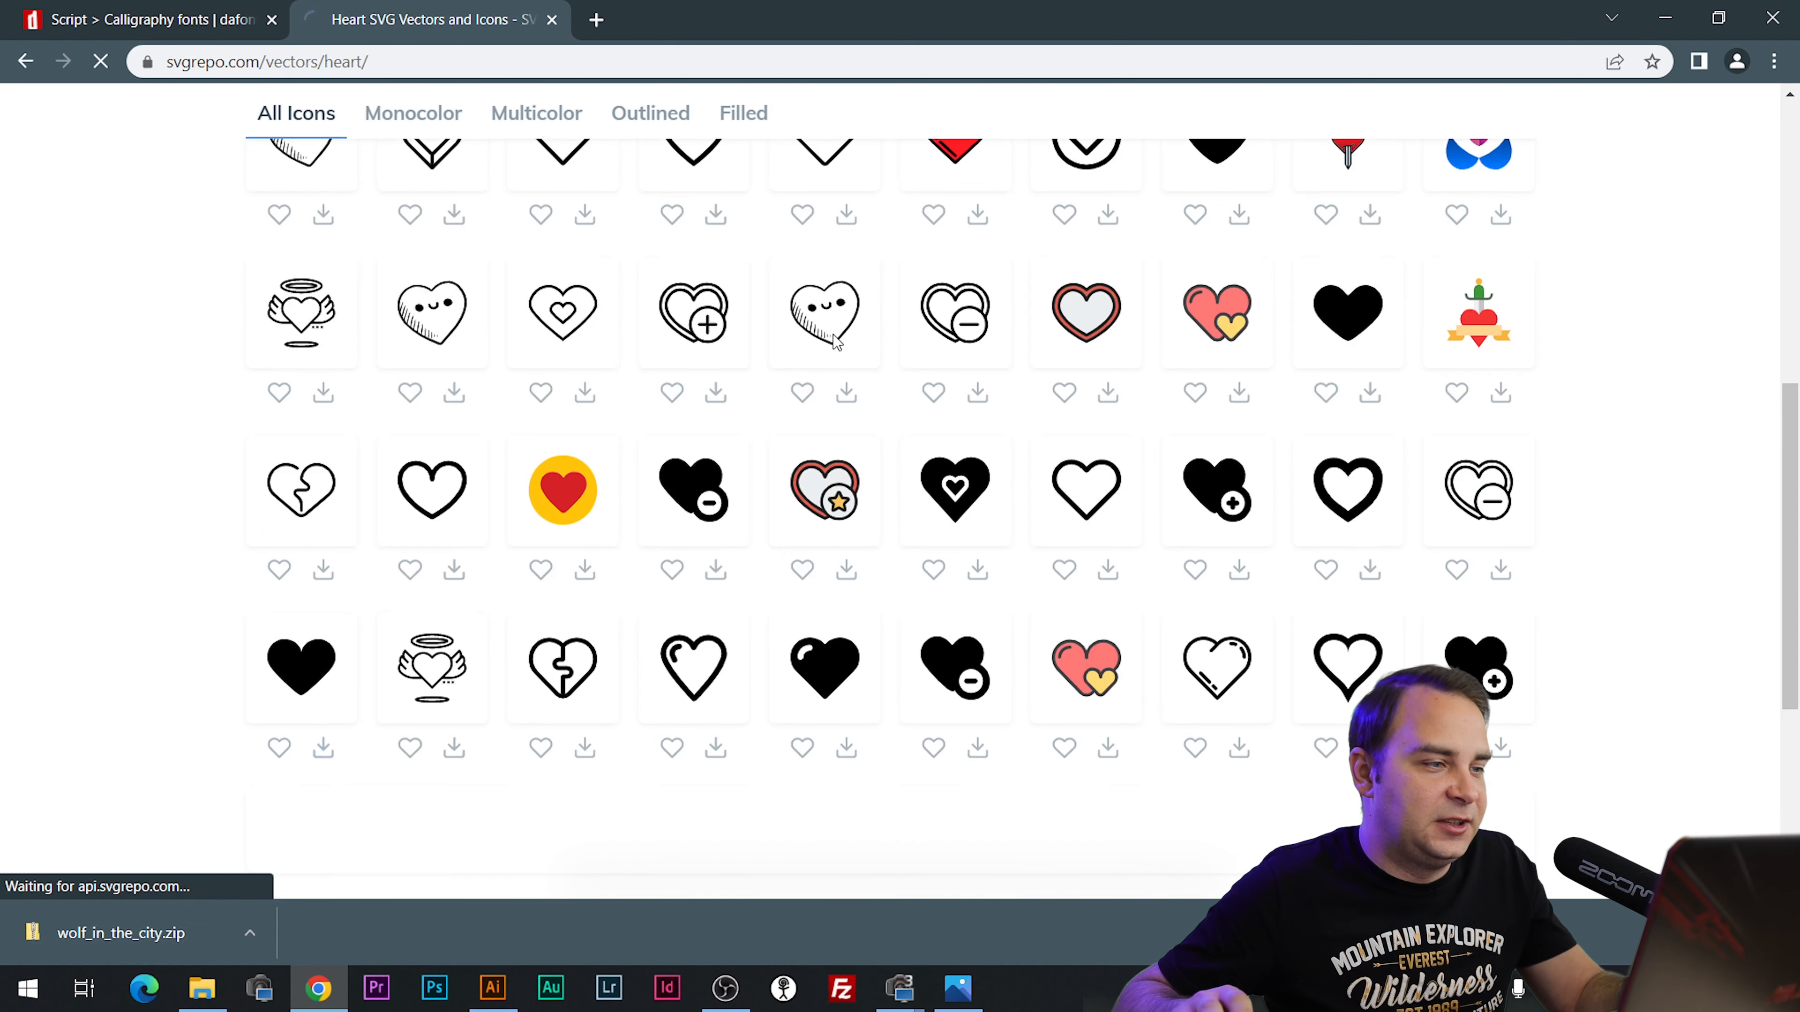
Open the downloaded heart SVG in Illustrator and copy its artwork into the name sign document.
left_click(251, 933)
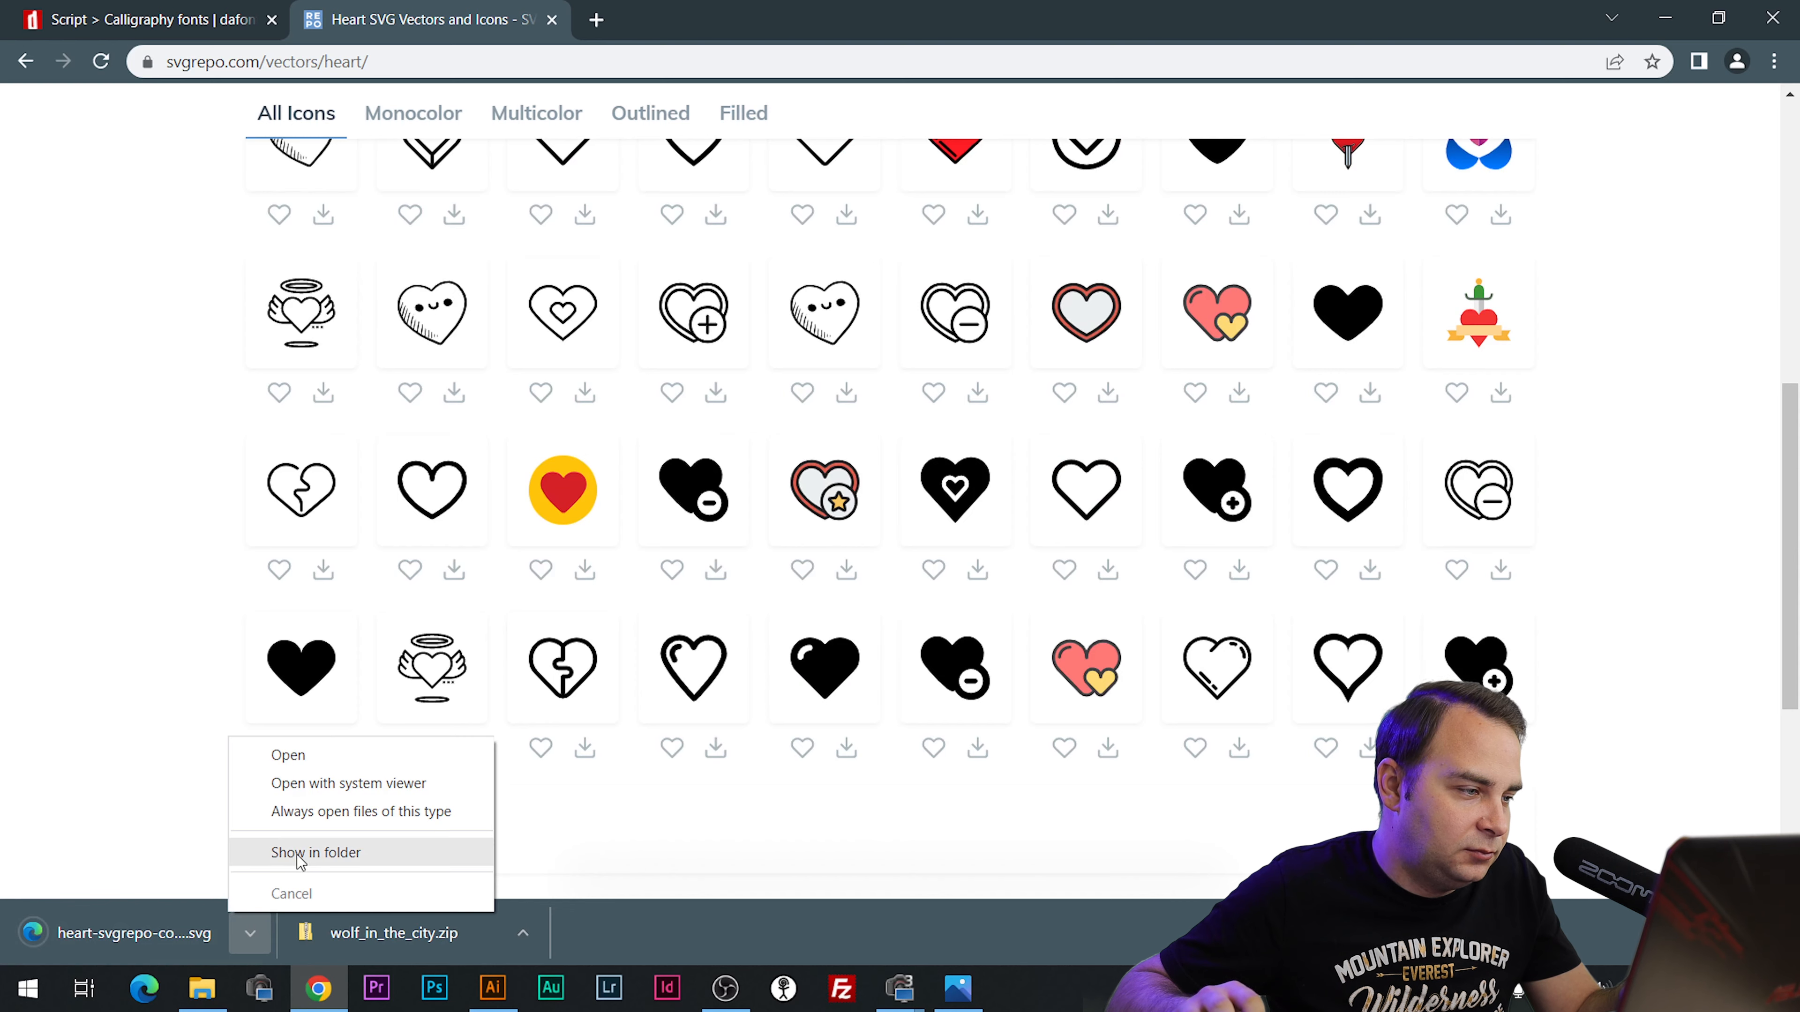
left_click(299, 853)
left_click_drag(772, 331, 583, 550)
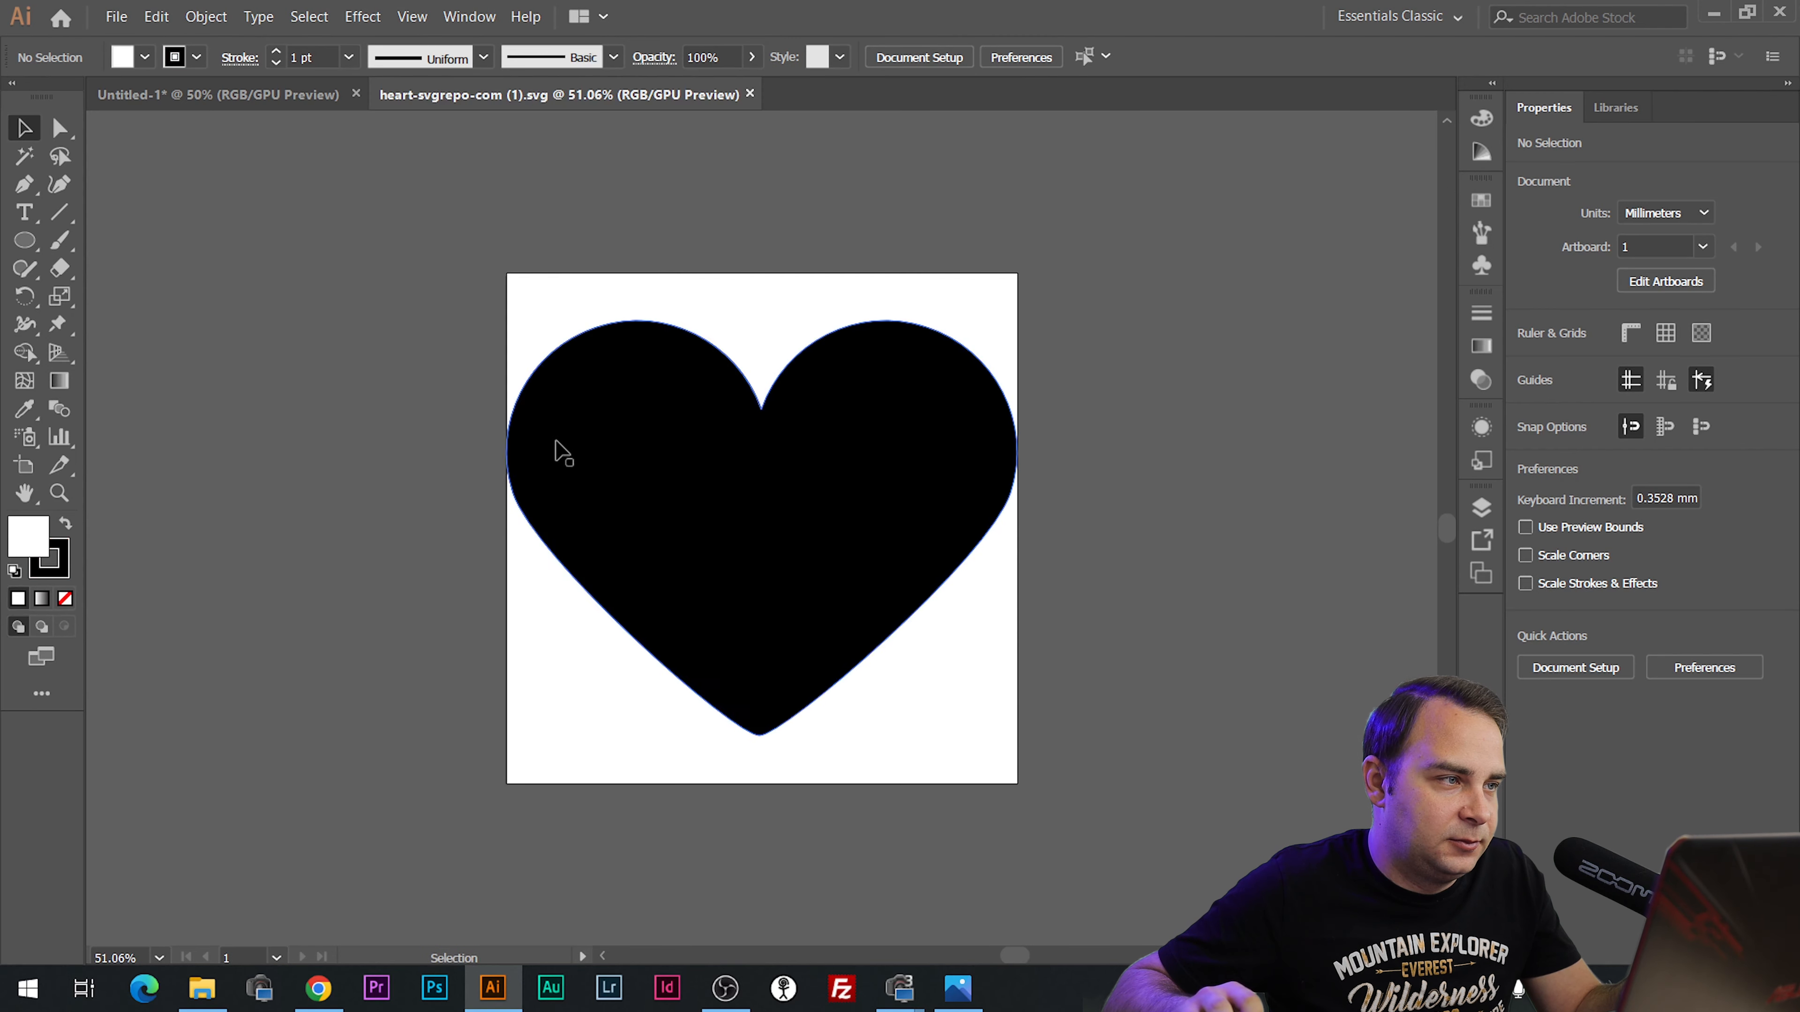
key("ctrl+a")
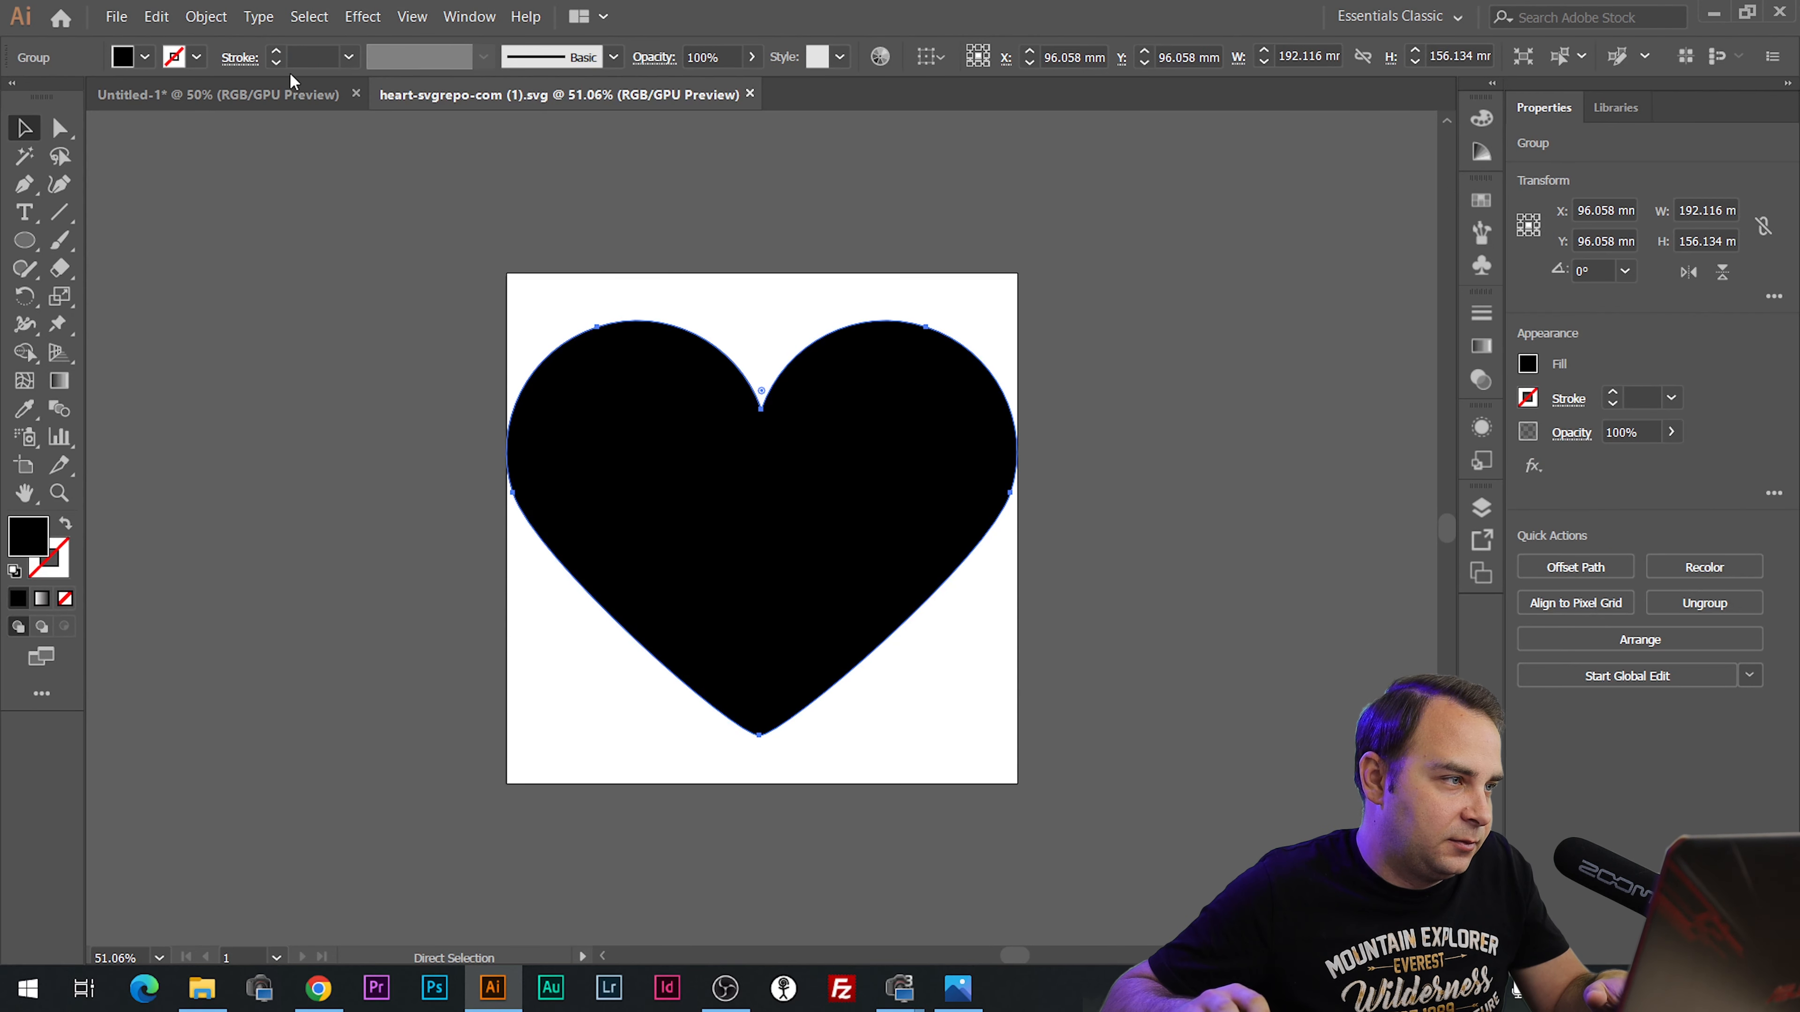
left_click(291, 94)
key("ctrl+v")
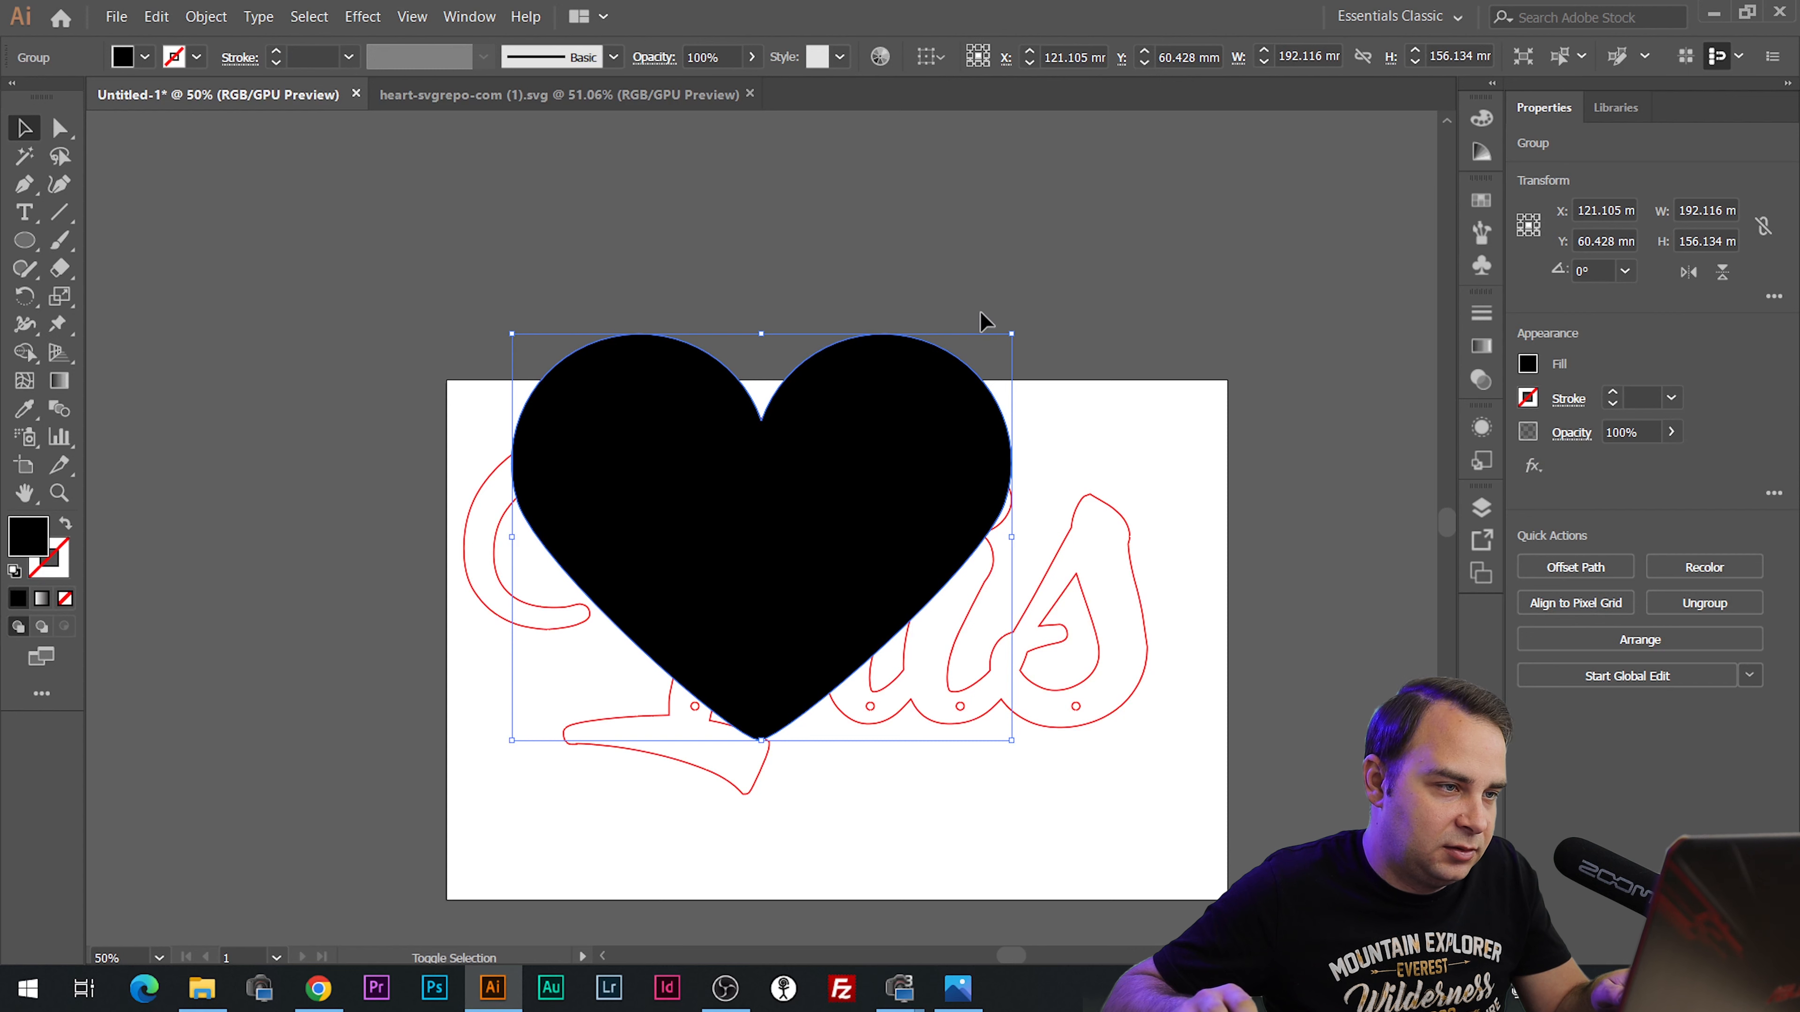
Scale the heart to about 52 × 42 mm, place it below the capital letter and give it a red stroke with no fill.
left_click_drag(1015, 333, 595, 793)
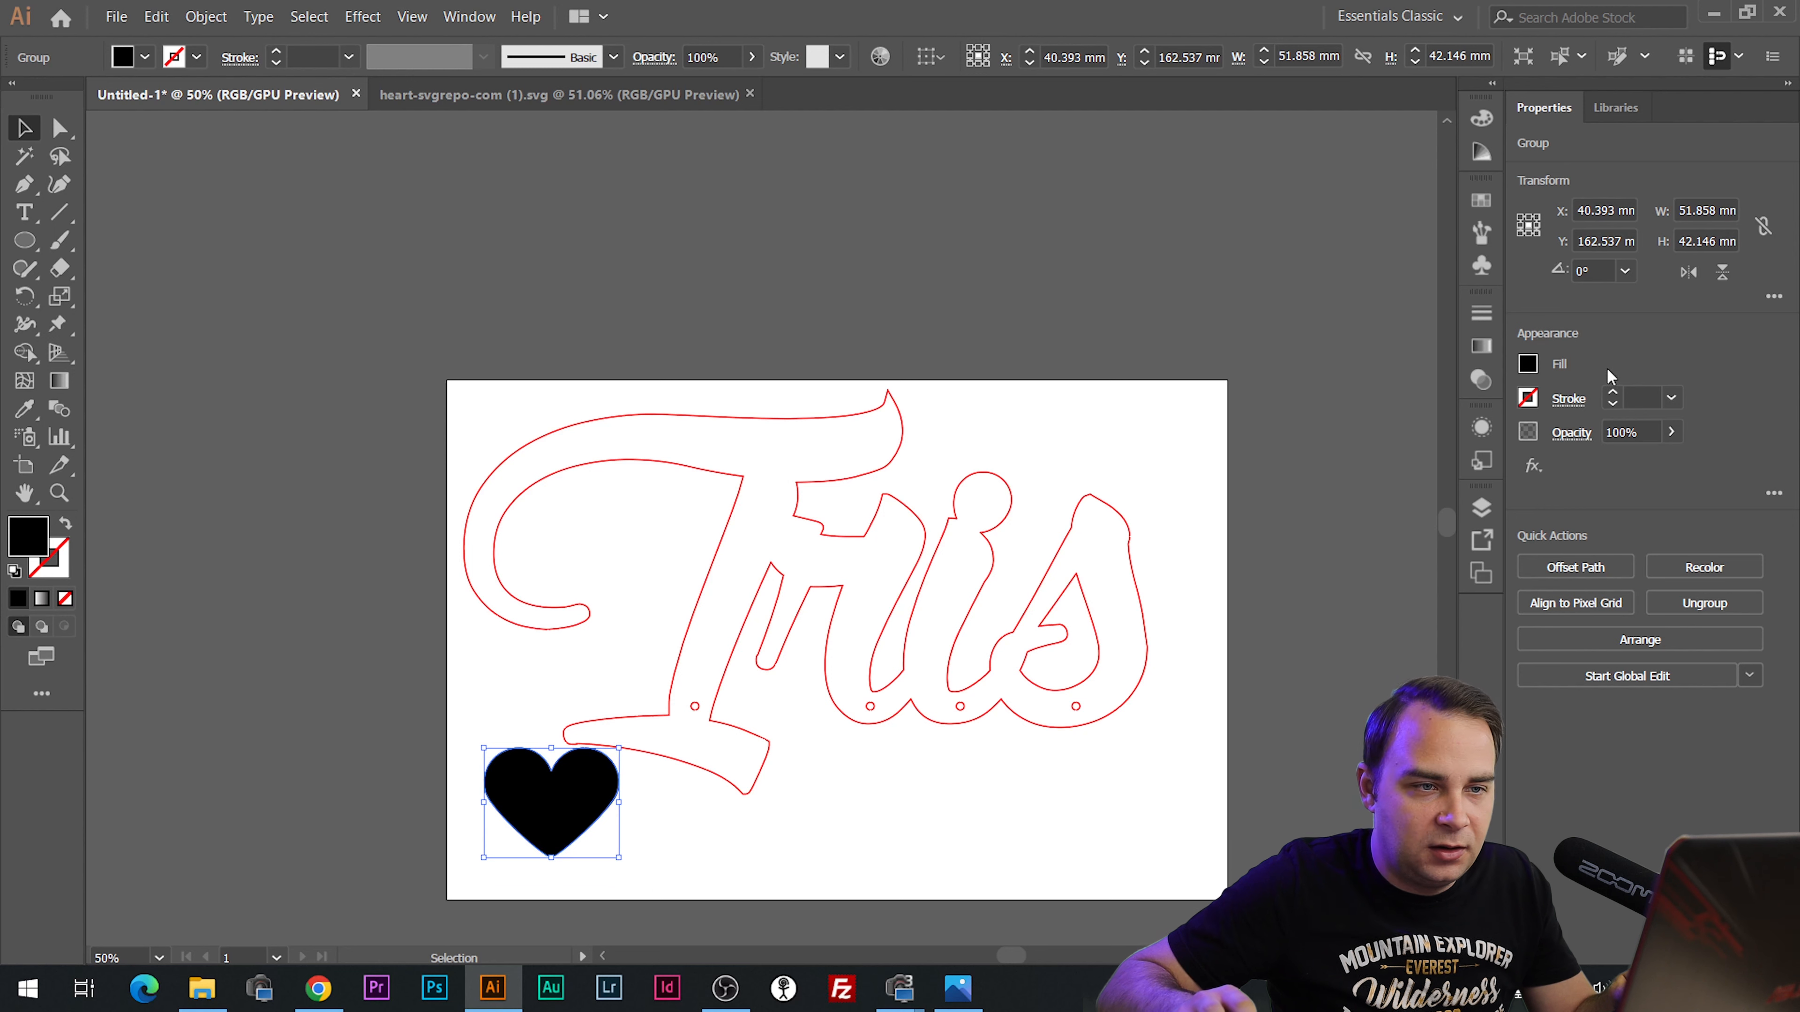
left_click(1531, 399)
left_click(1337, 483)
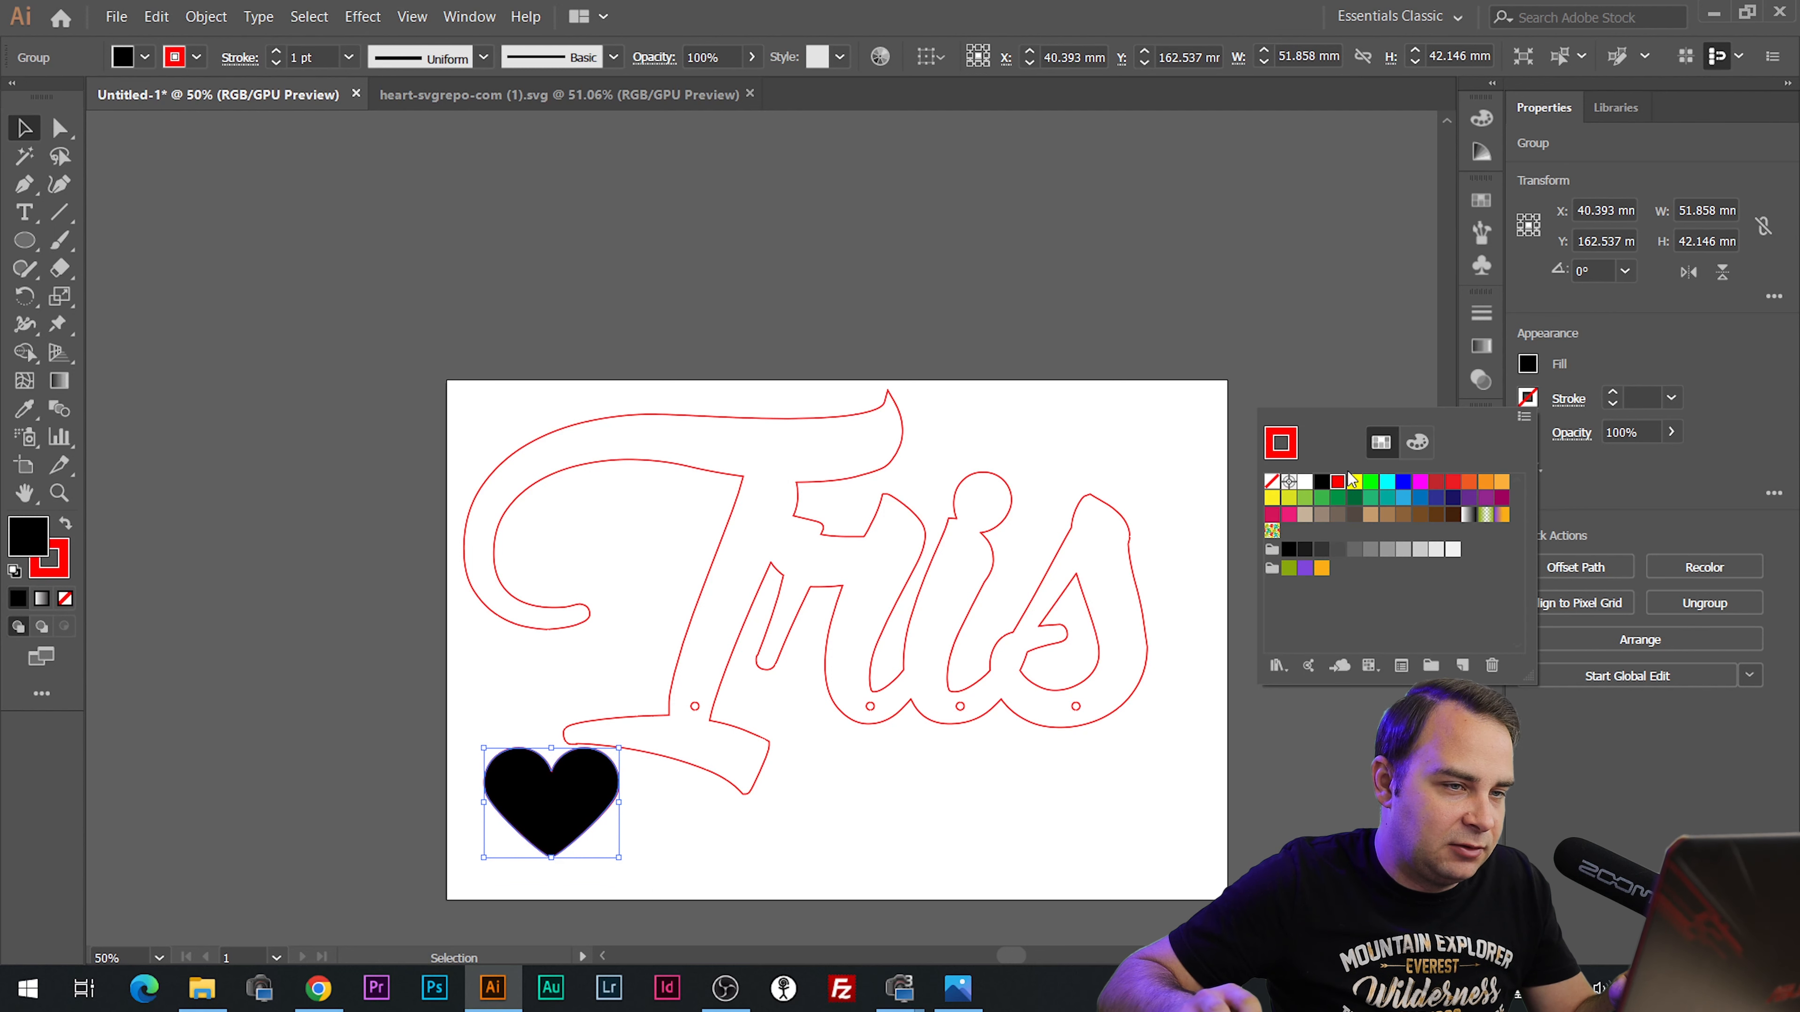
left_click(1527, 365)
left_click(1527, 365)
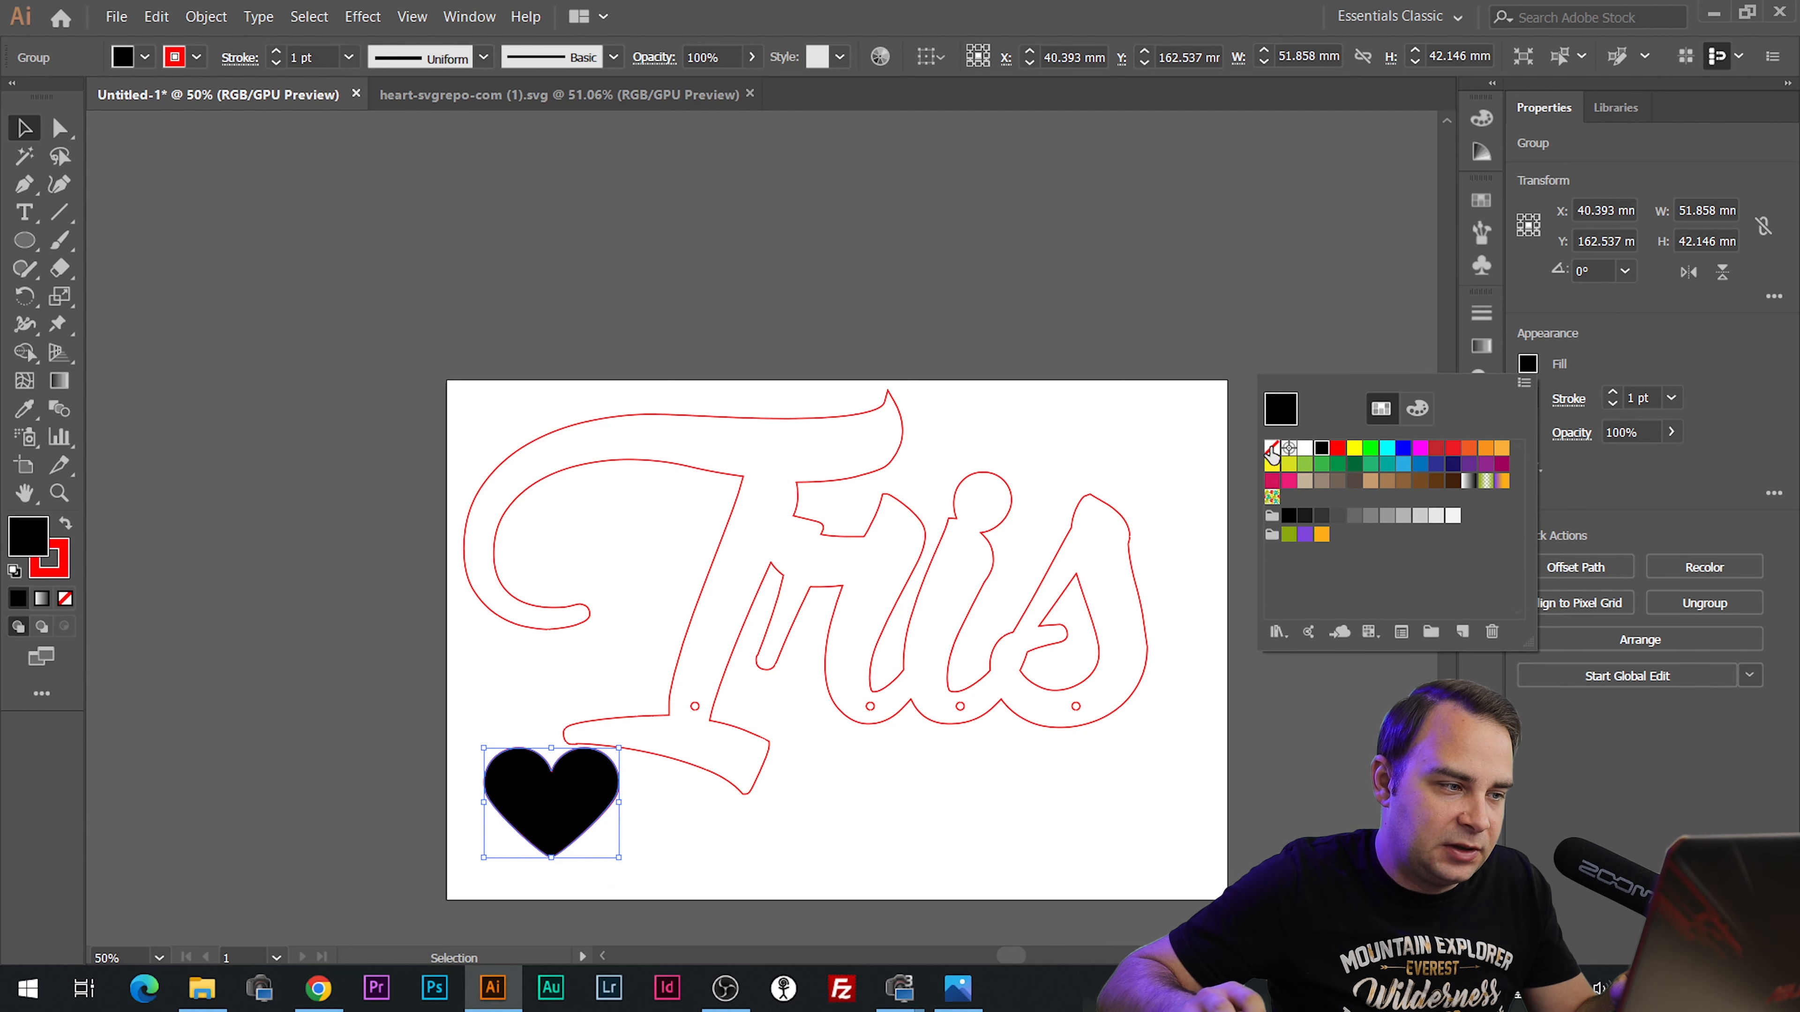
left_click(1272, 449)
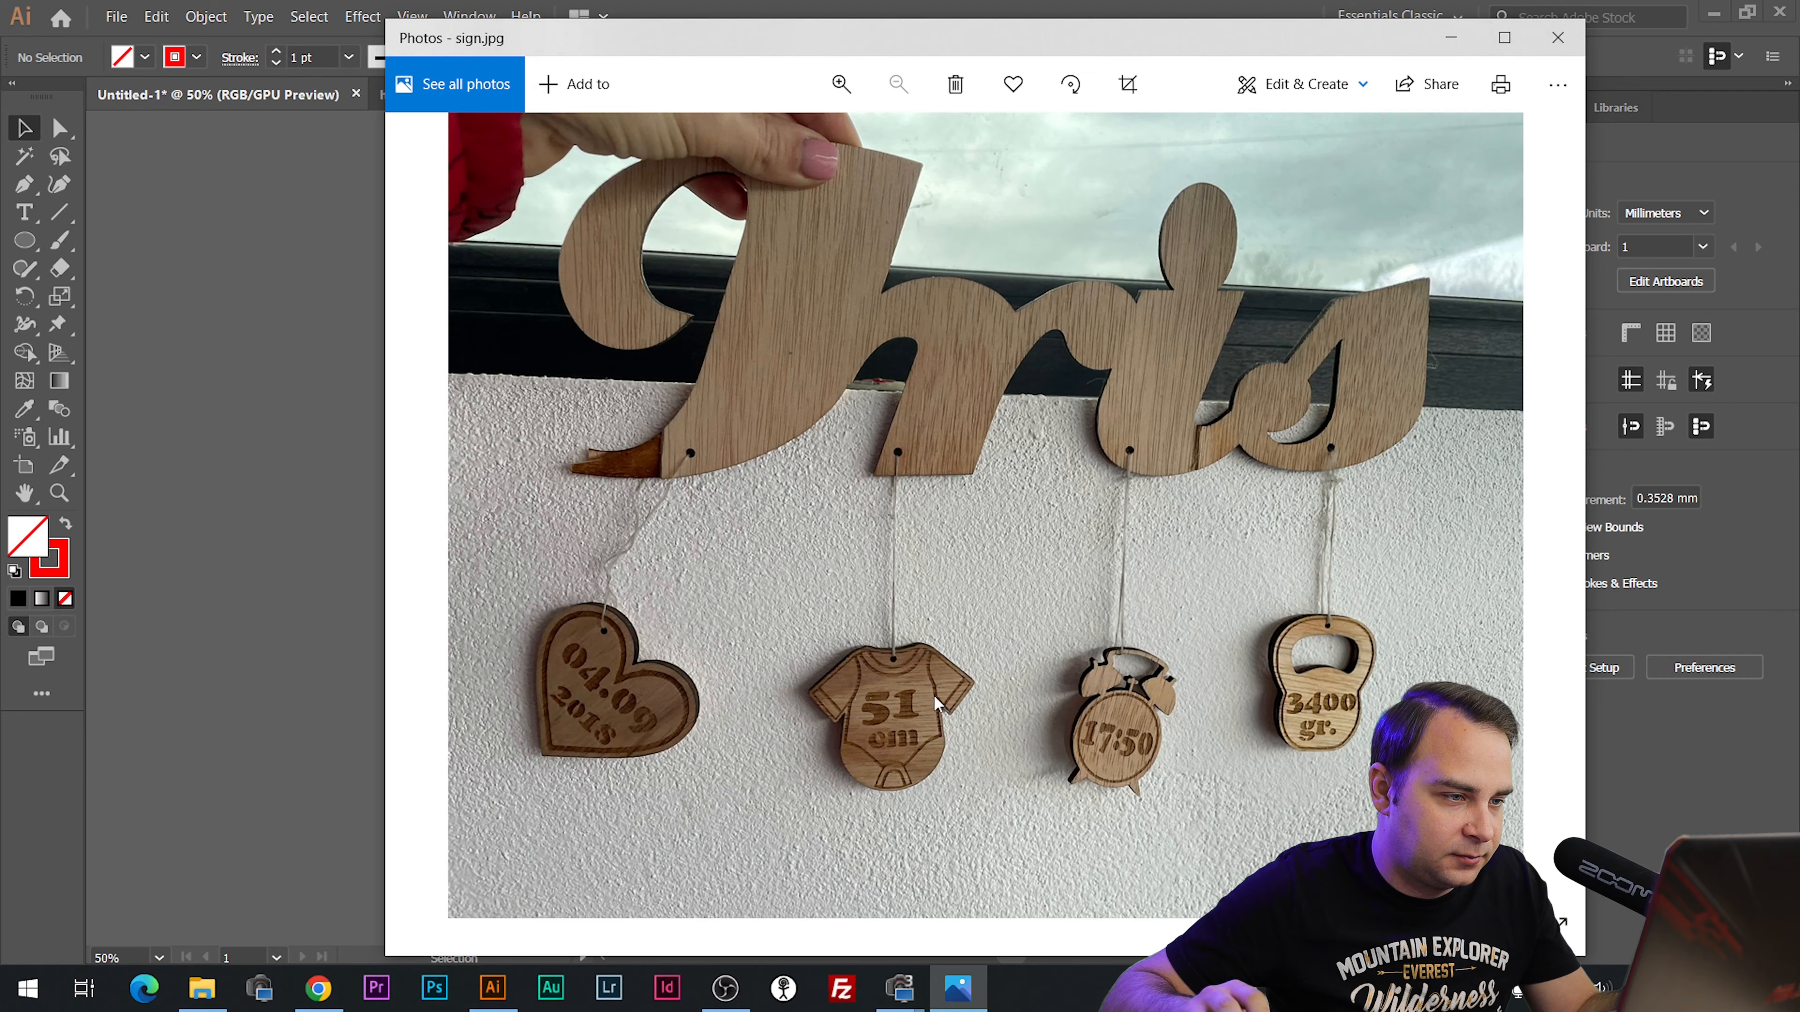
Search SVG Repo for "baby" and download the black-outlined baby bodysuit icon from page 15 of the Baby vectors.
left_click(319, 988)
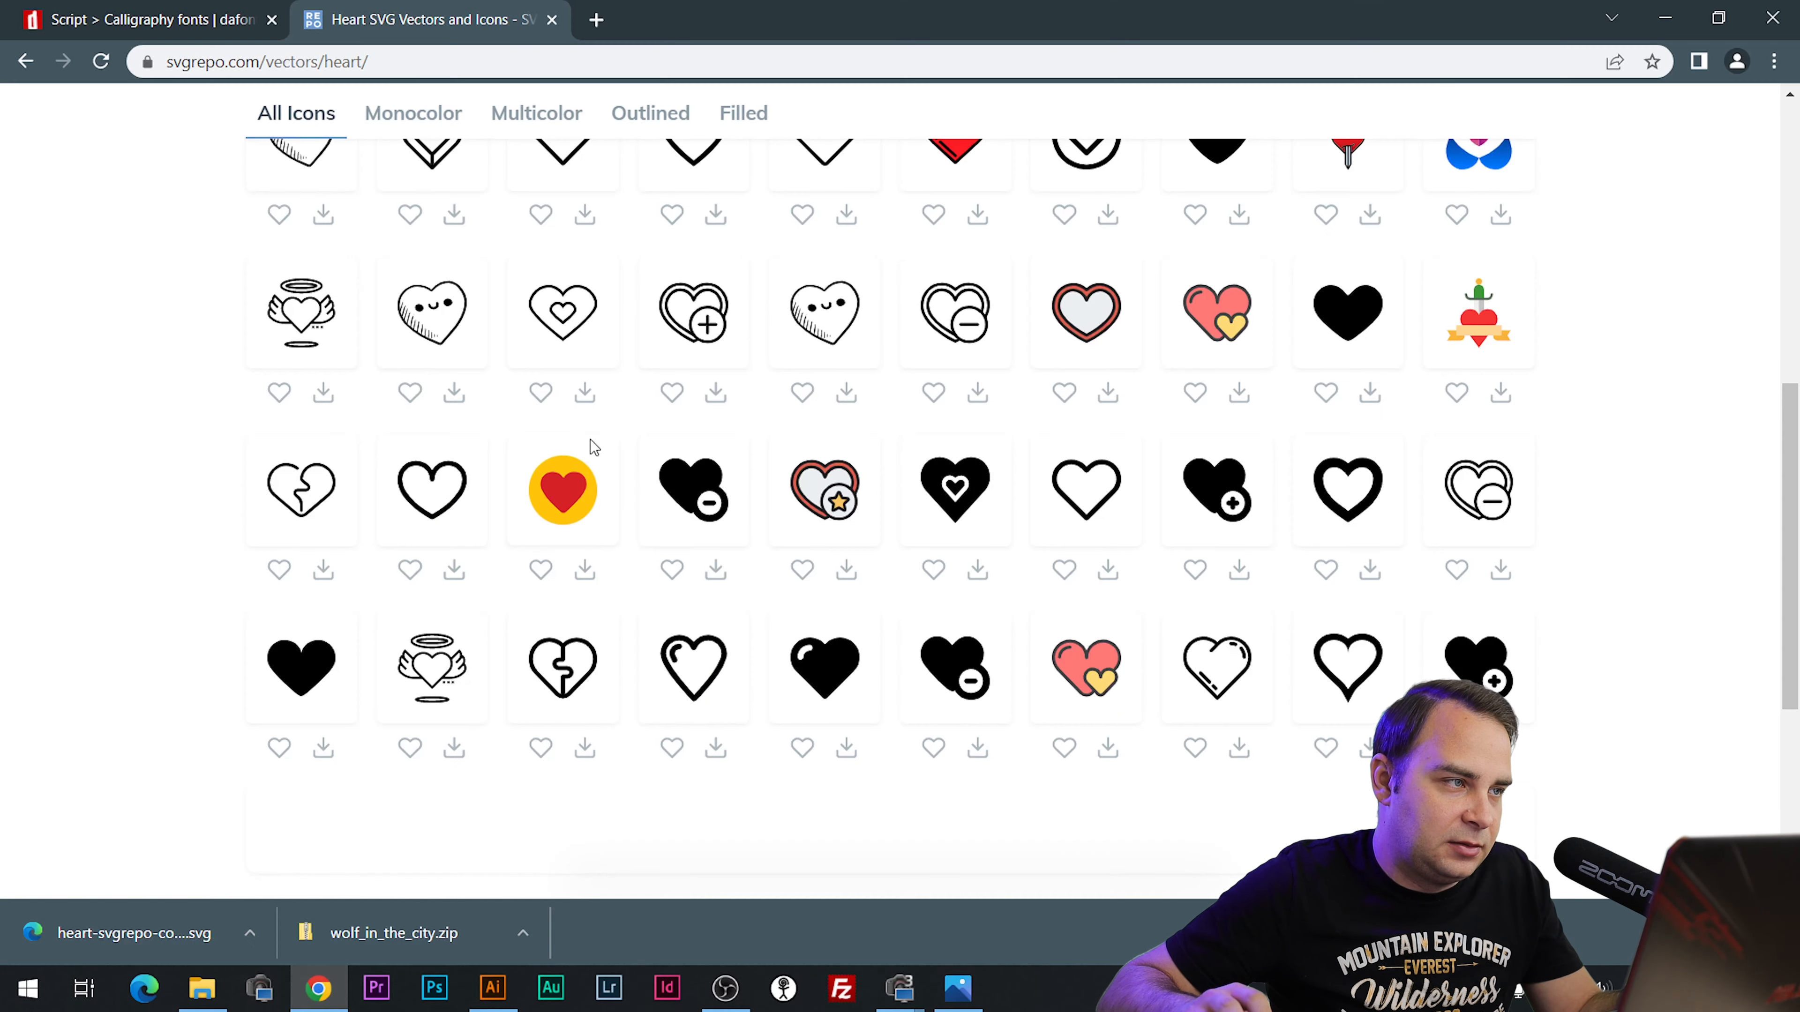
scroll(586, 496, "up", 7)
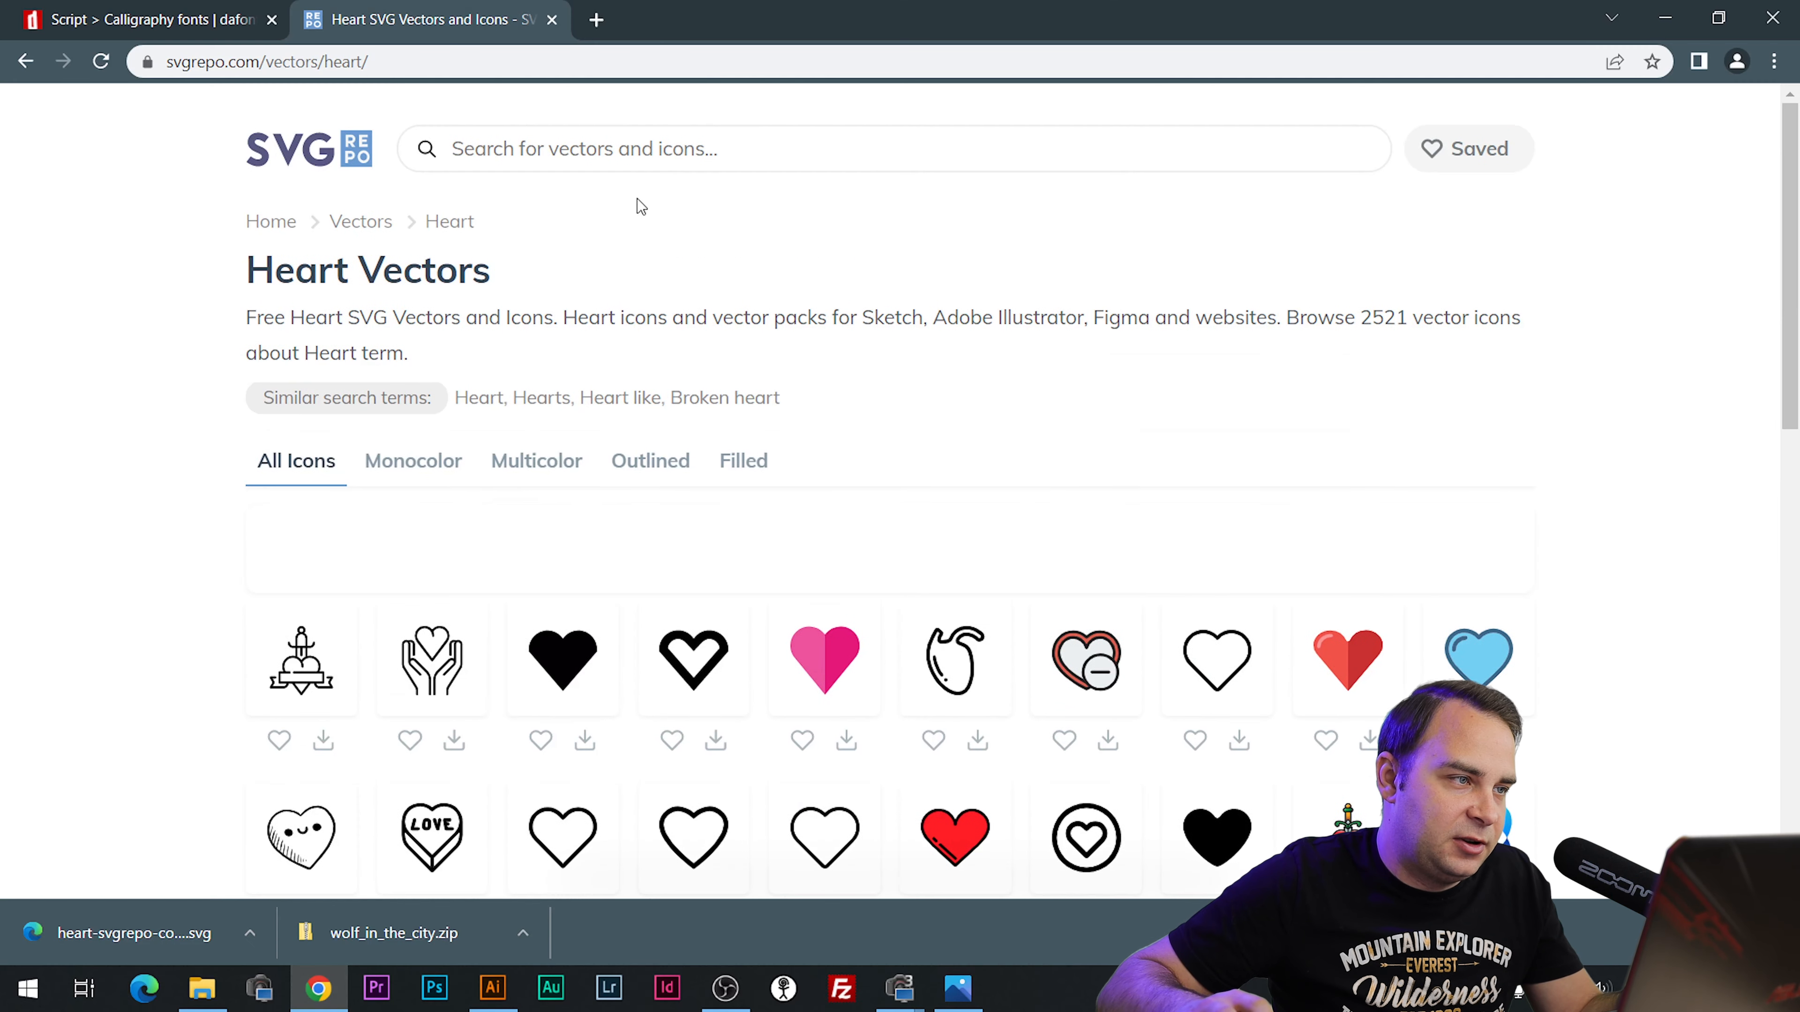
type("baby")
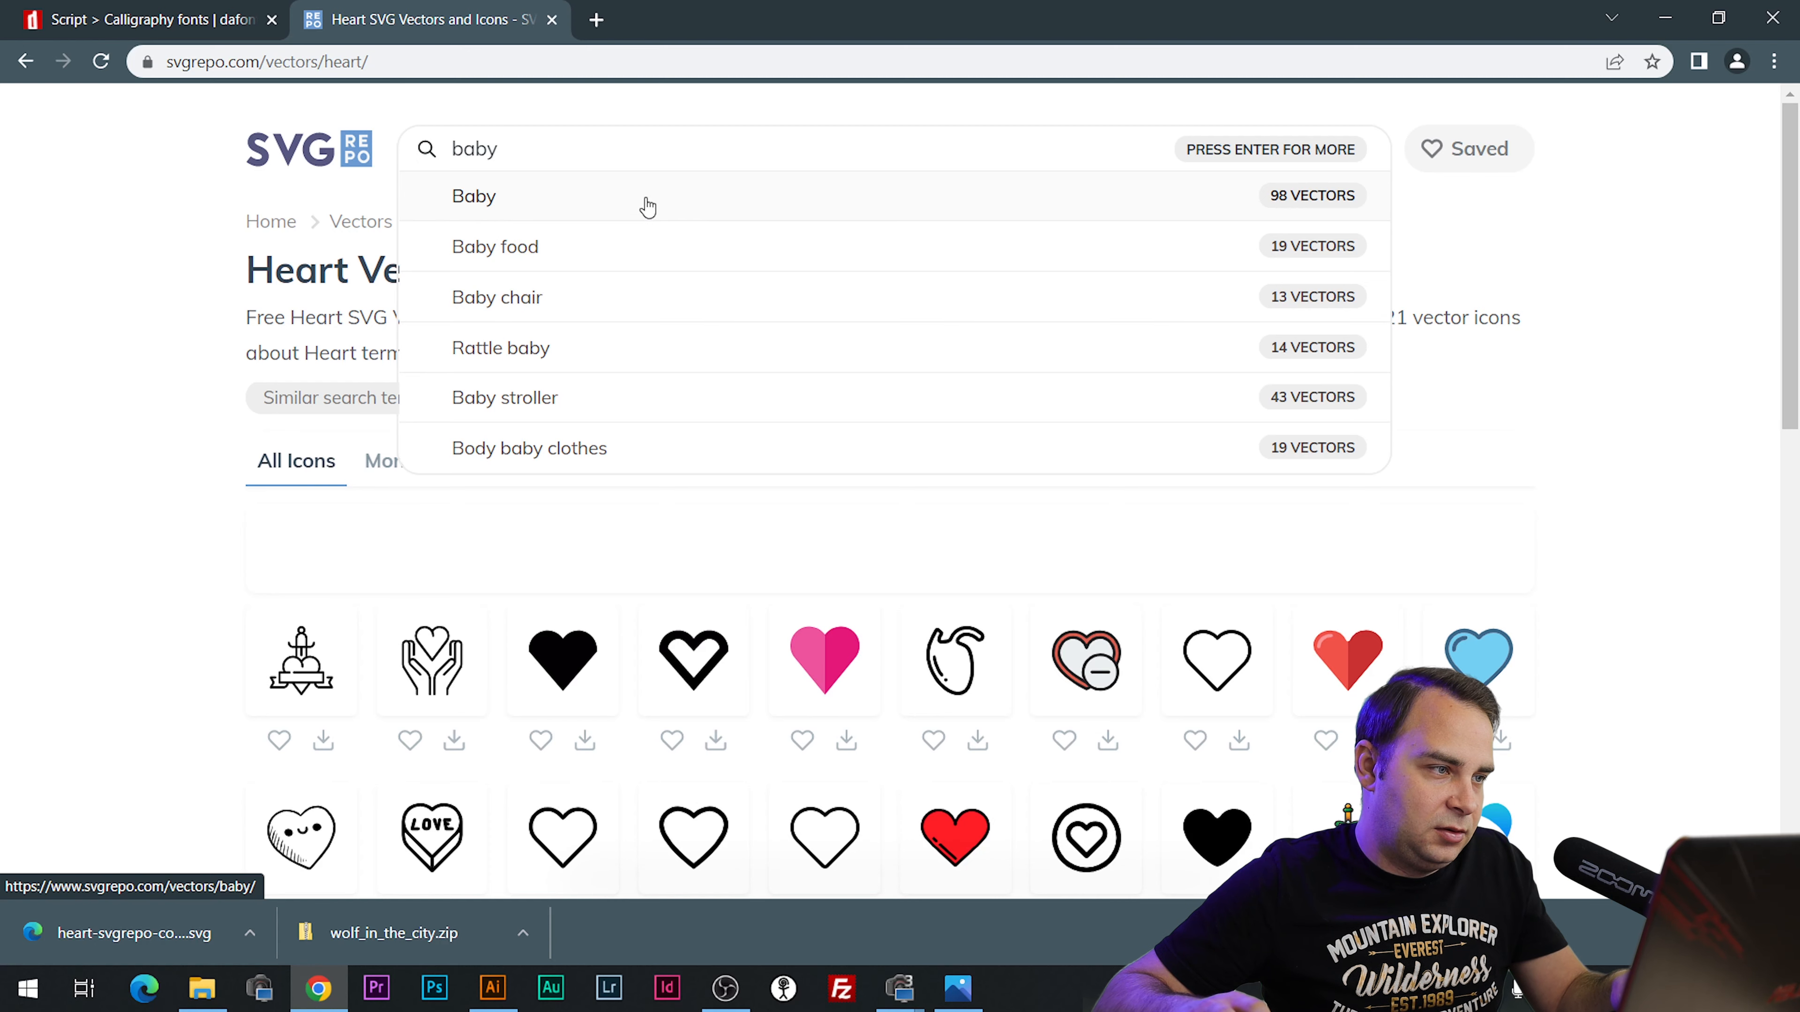
left_click(646, 207)
scroll(864, 366, "down", 5)
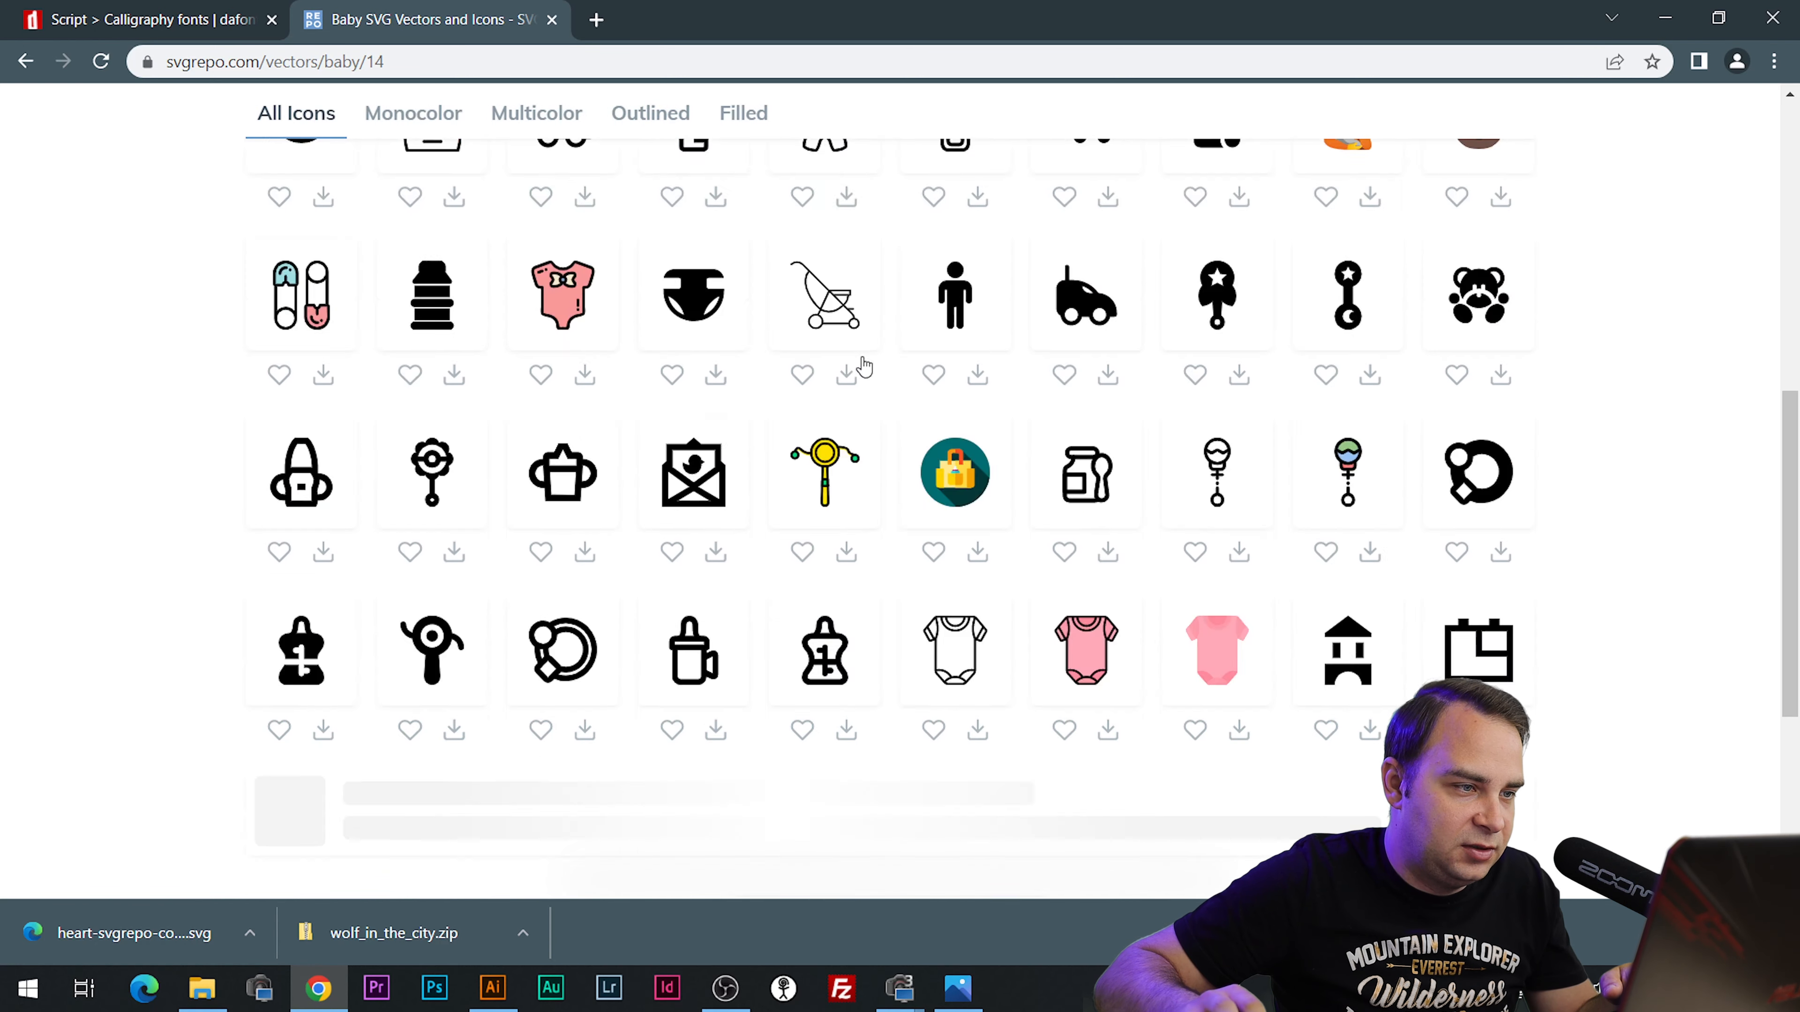
scroll(864, 366, "down", 5)
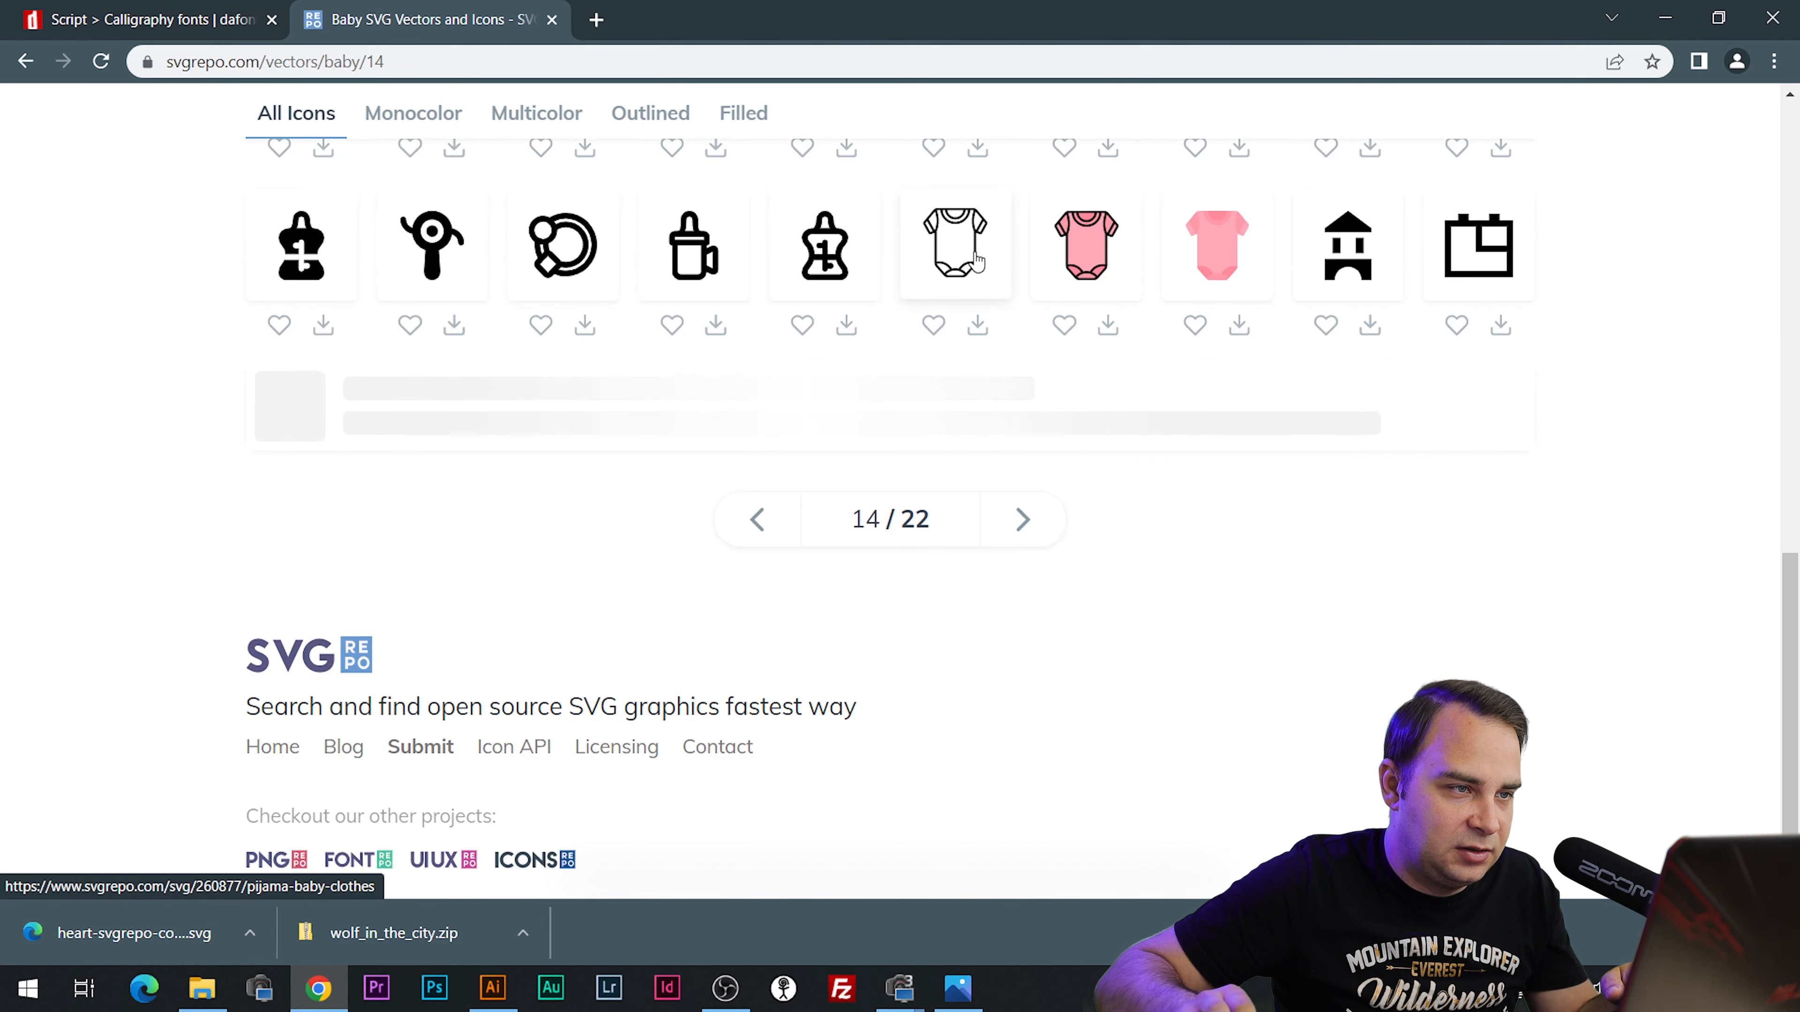
left_click(1026, 521)
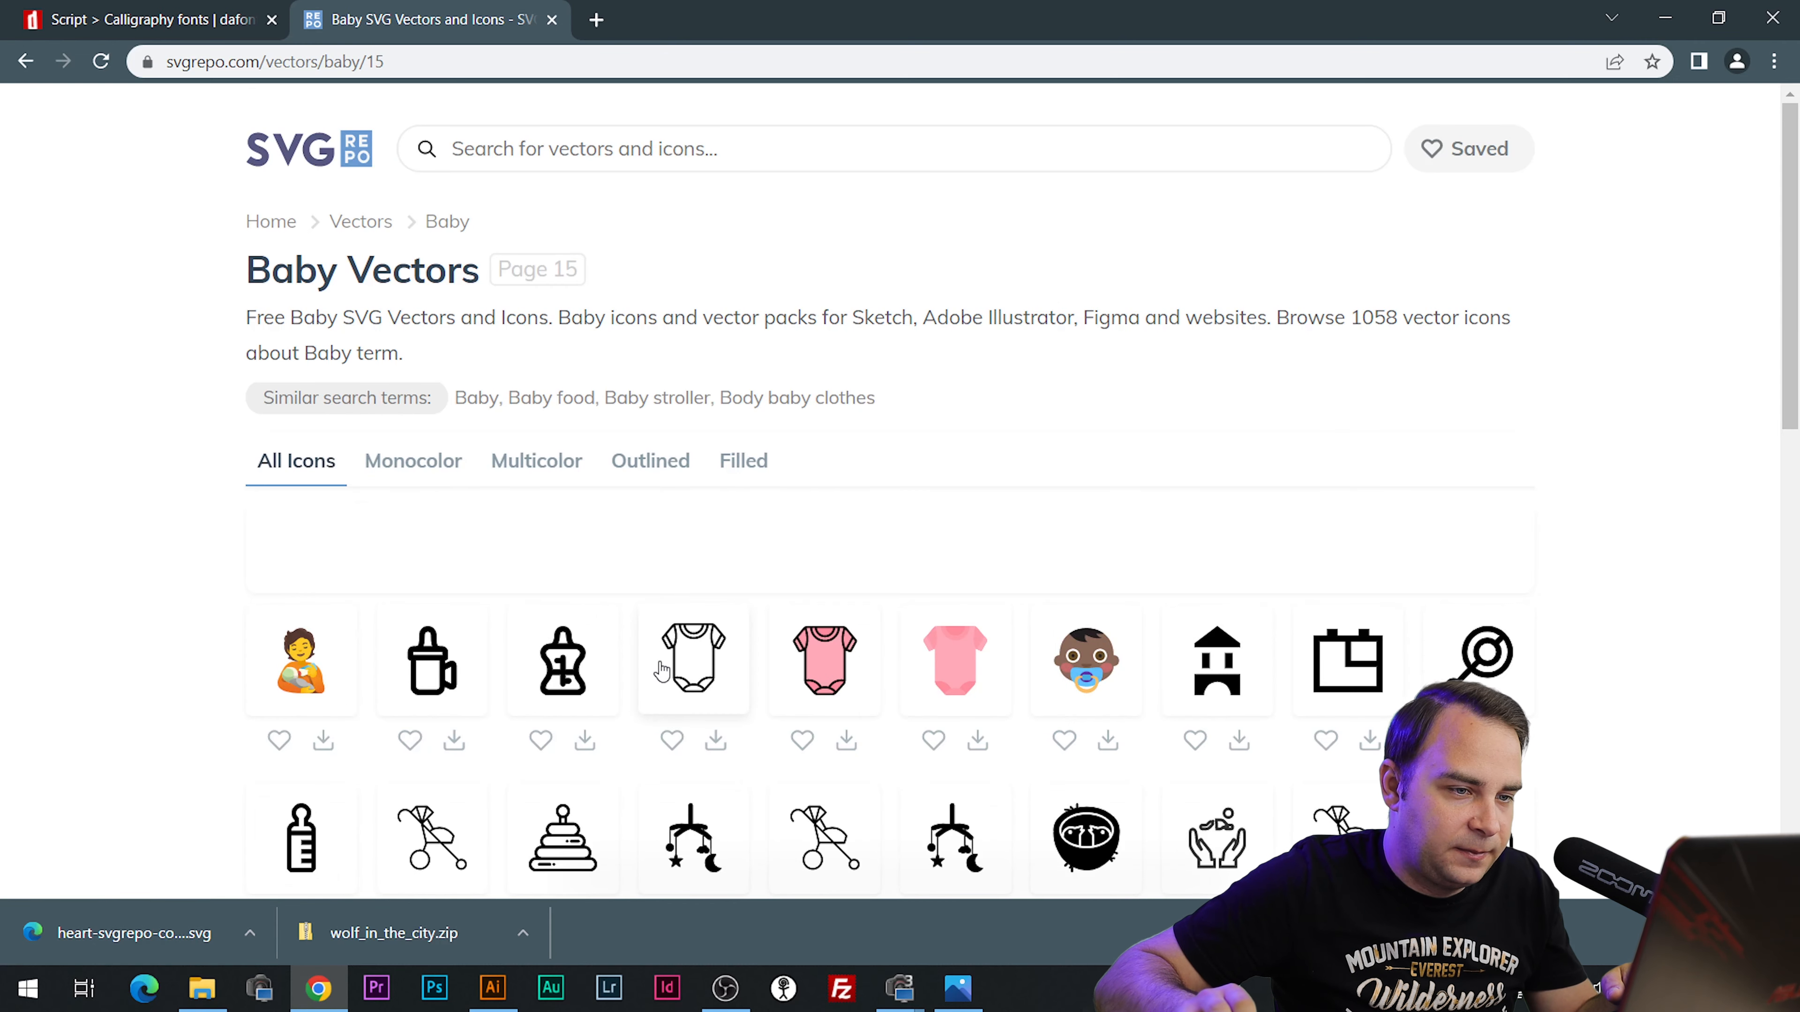
scroll(676, 643, "down", 3)
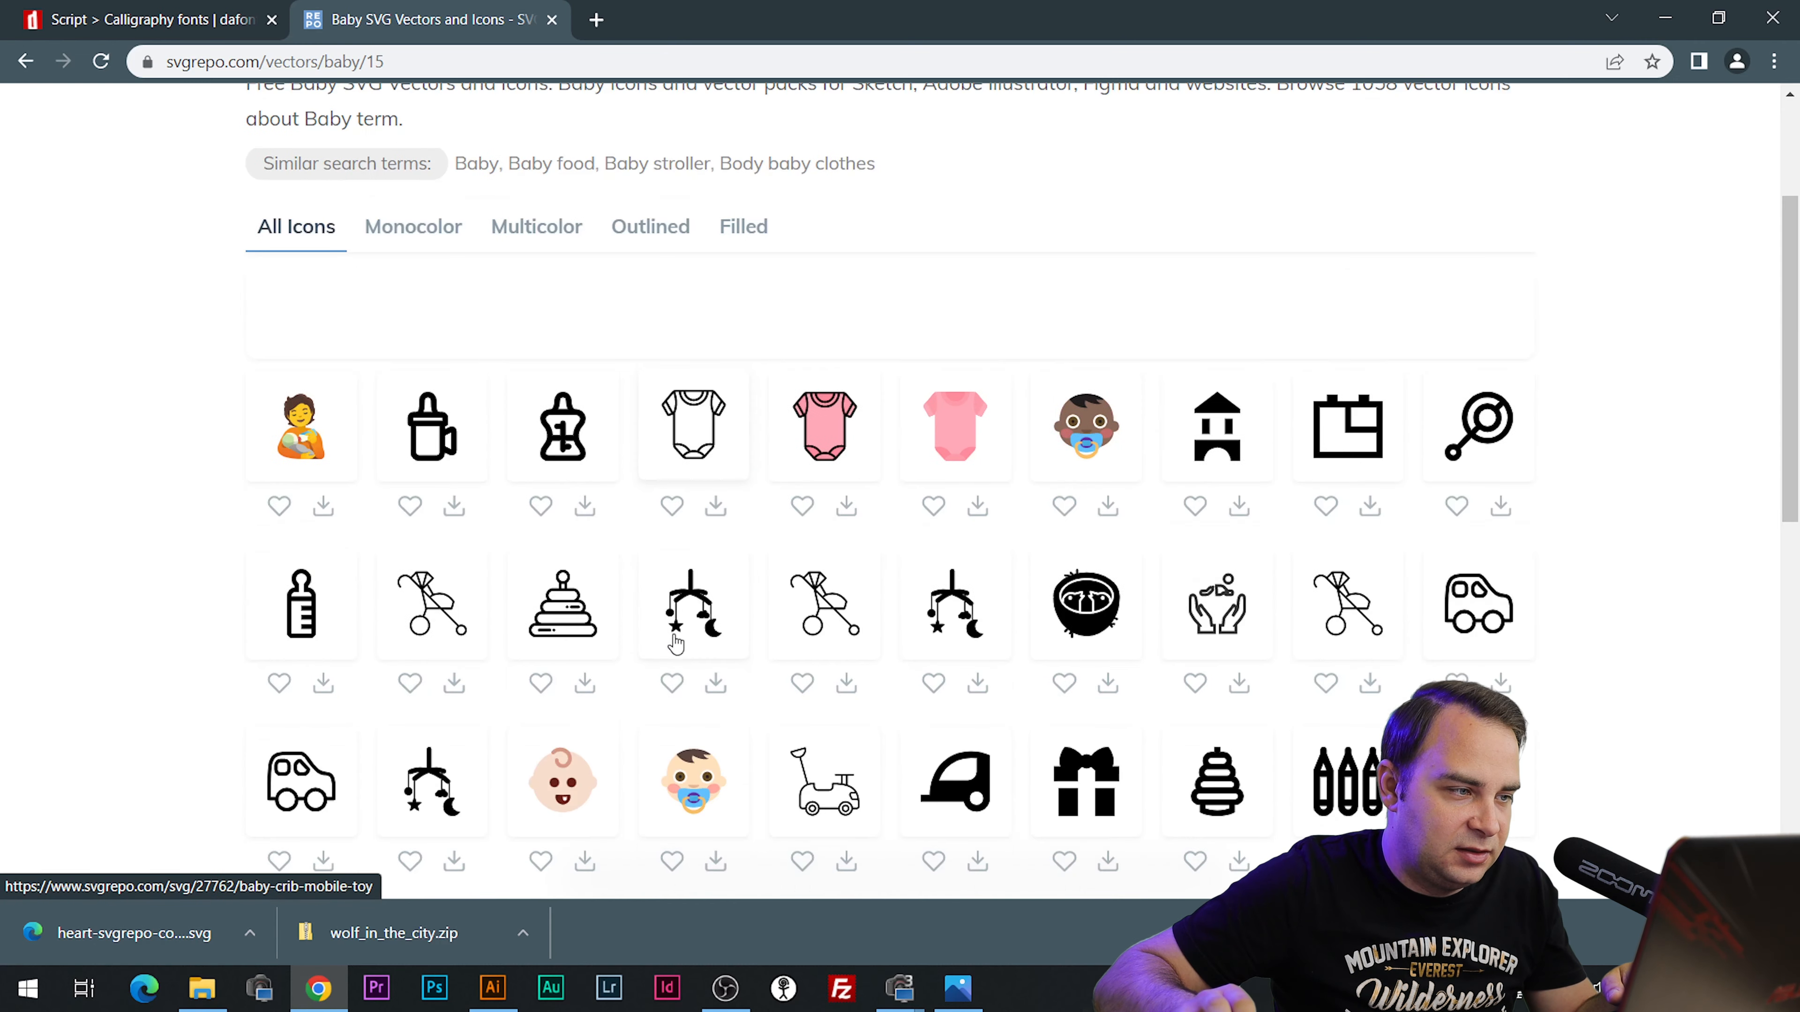
left_click(715, 506)
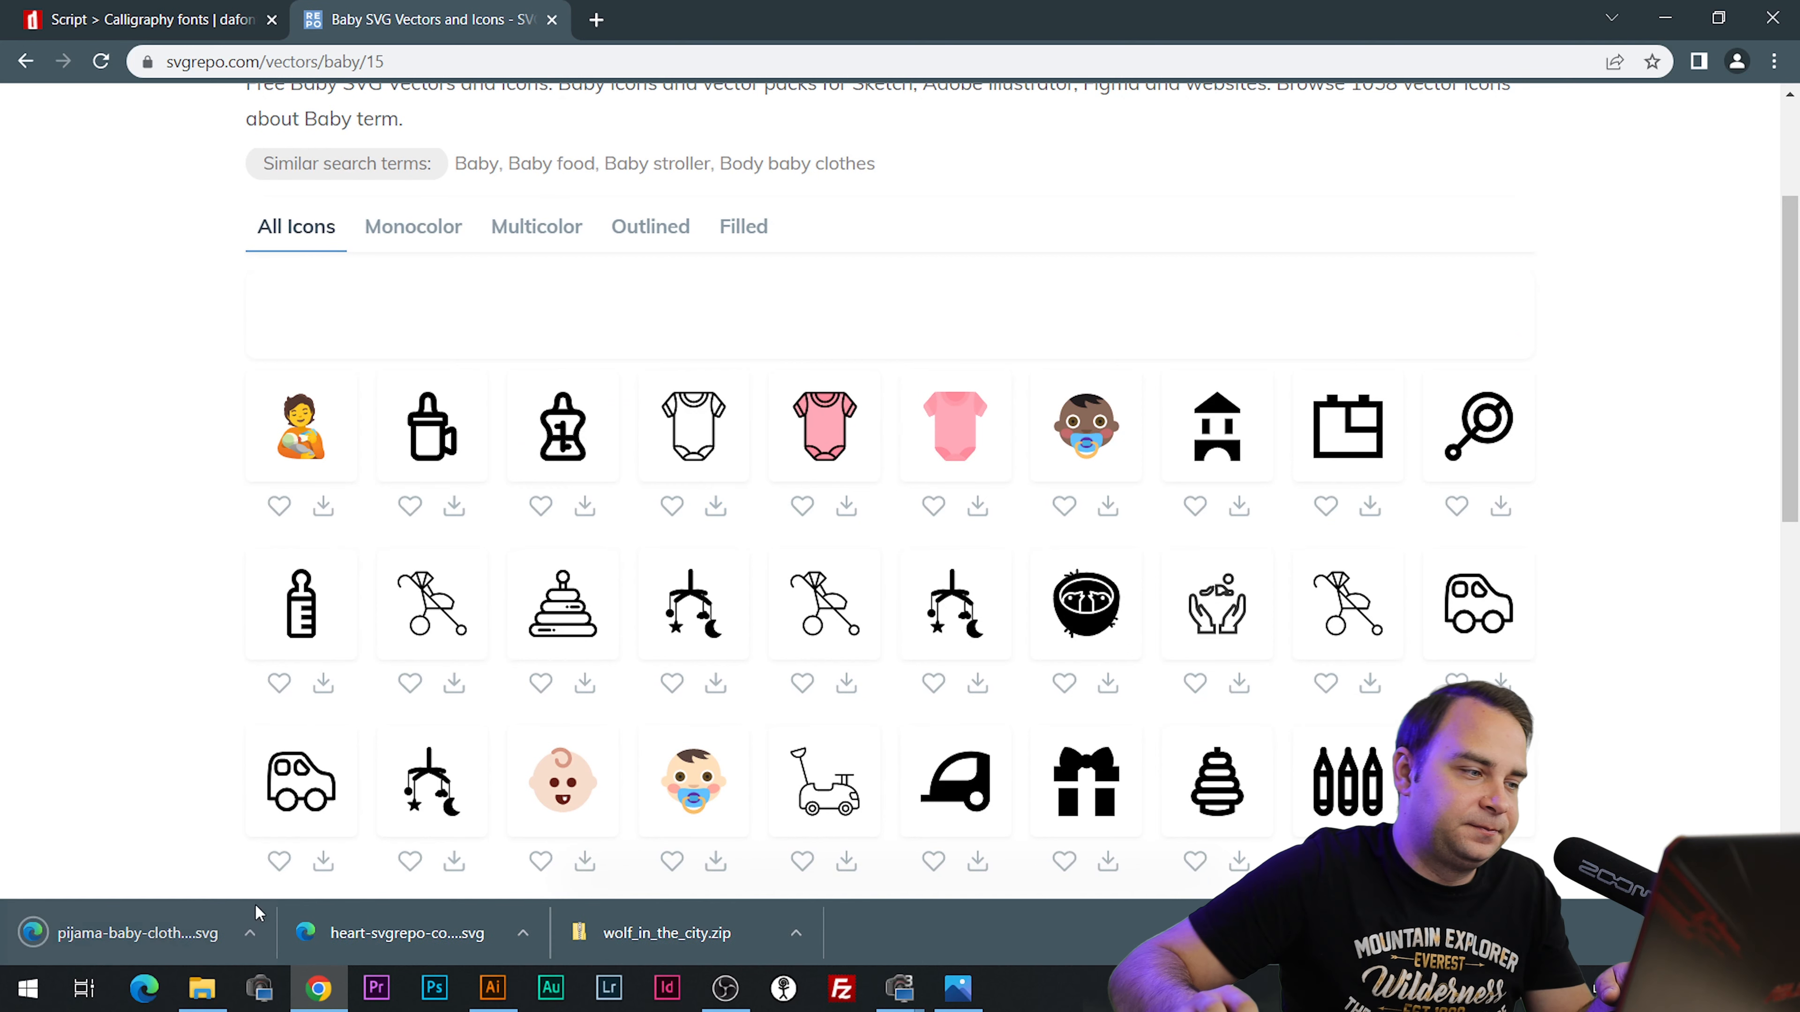
Open pijama-baby-clothes-svgrepo-com.svg in Illustrator and copy its artwork into the name sign document.
left_click(249, 934)
left_click(276, 859)
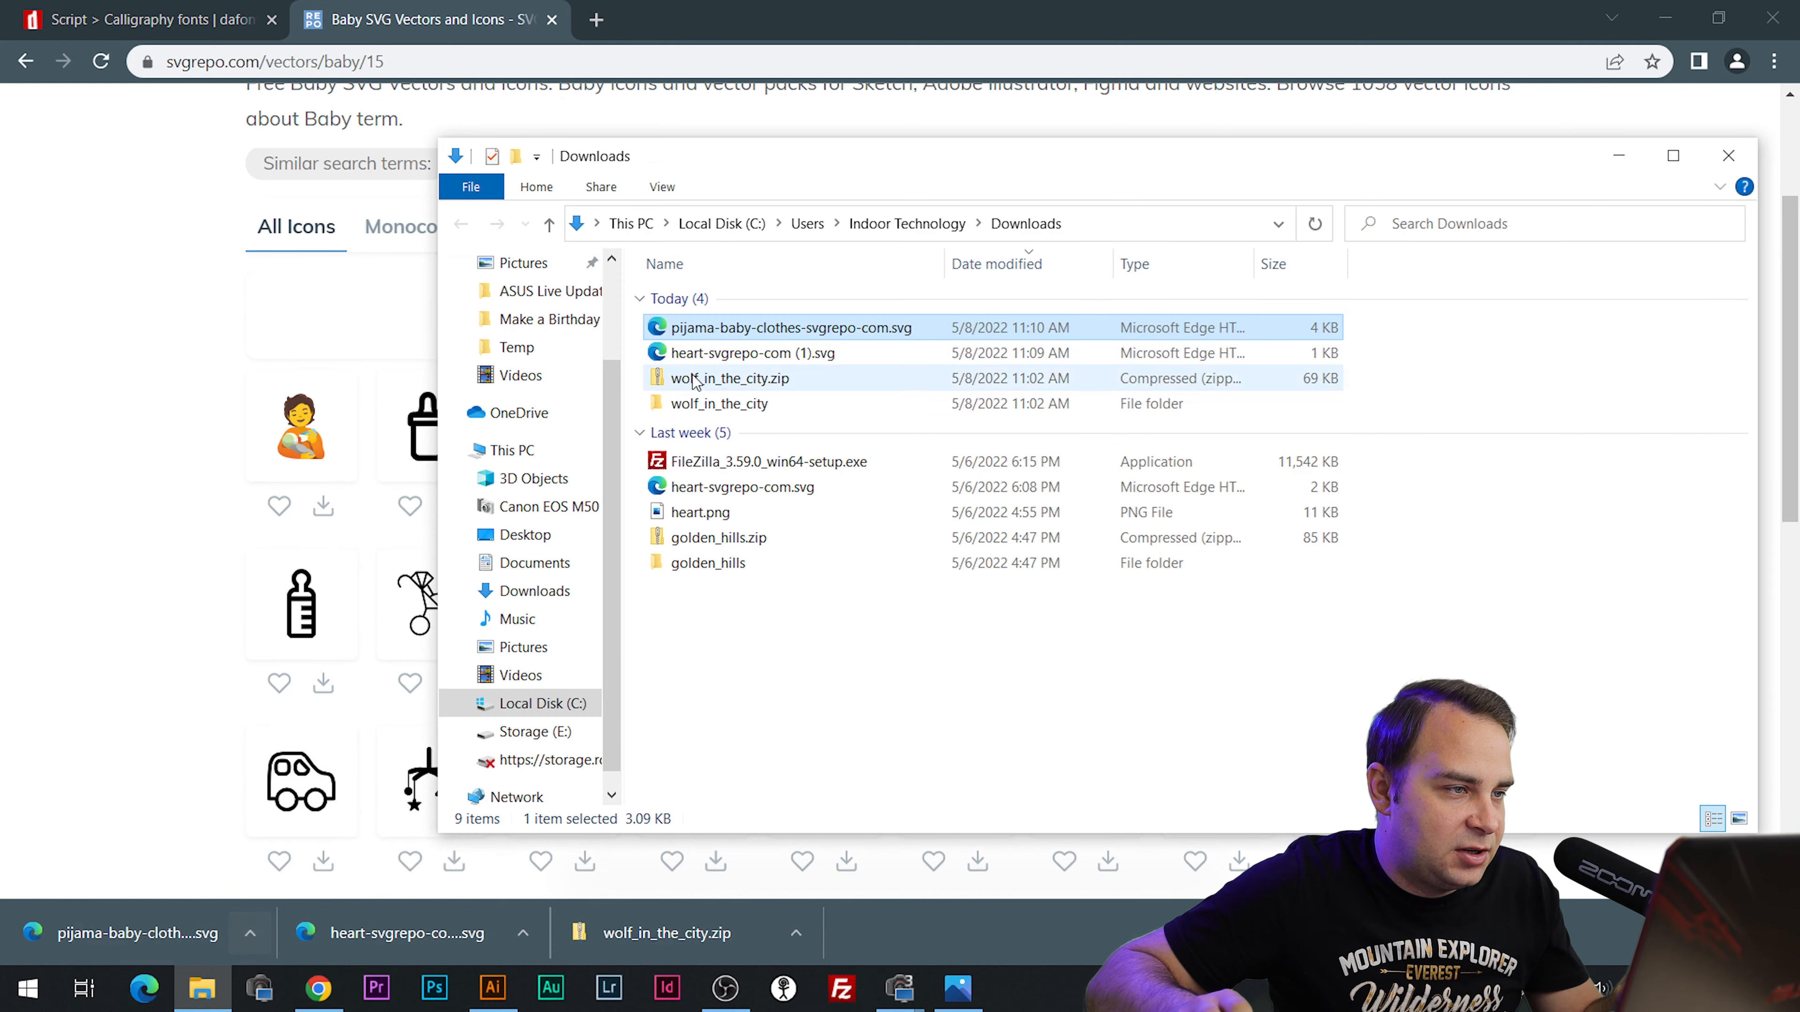
left_click_drag(728, 334, 860, 808)
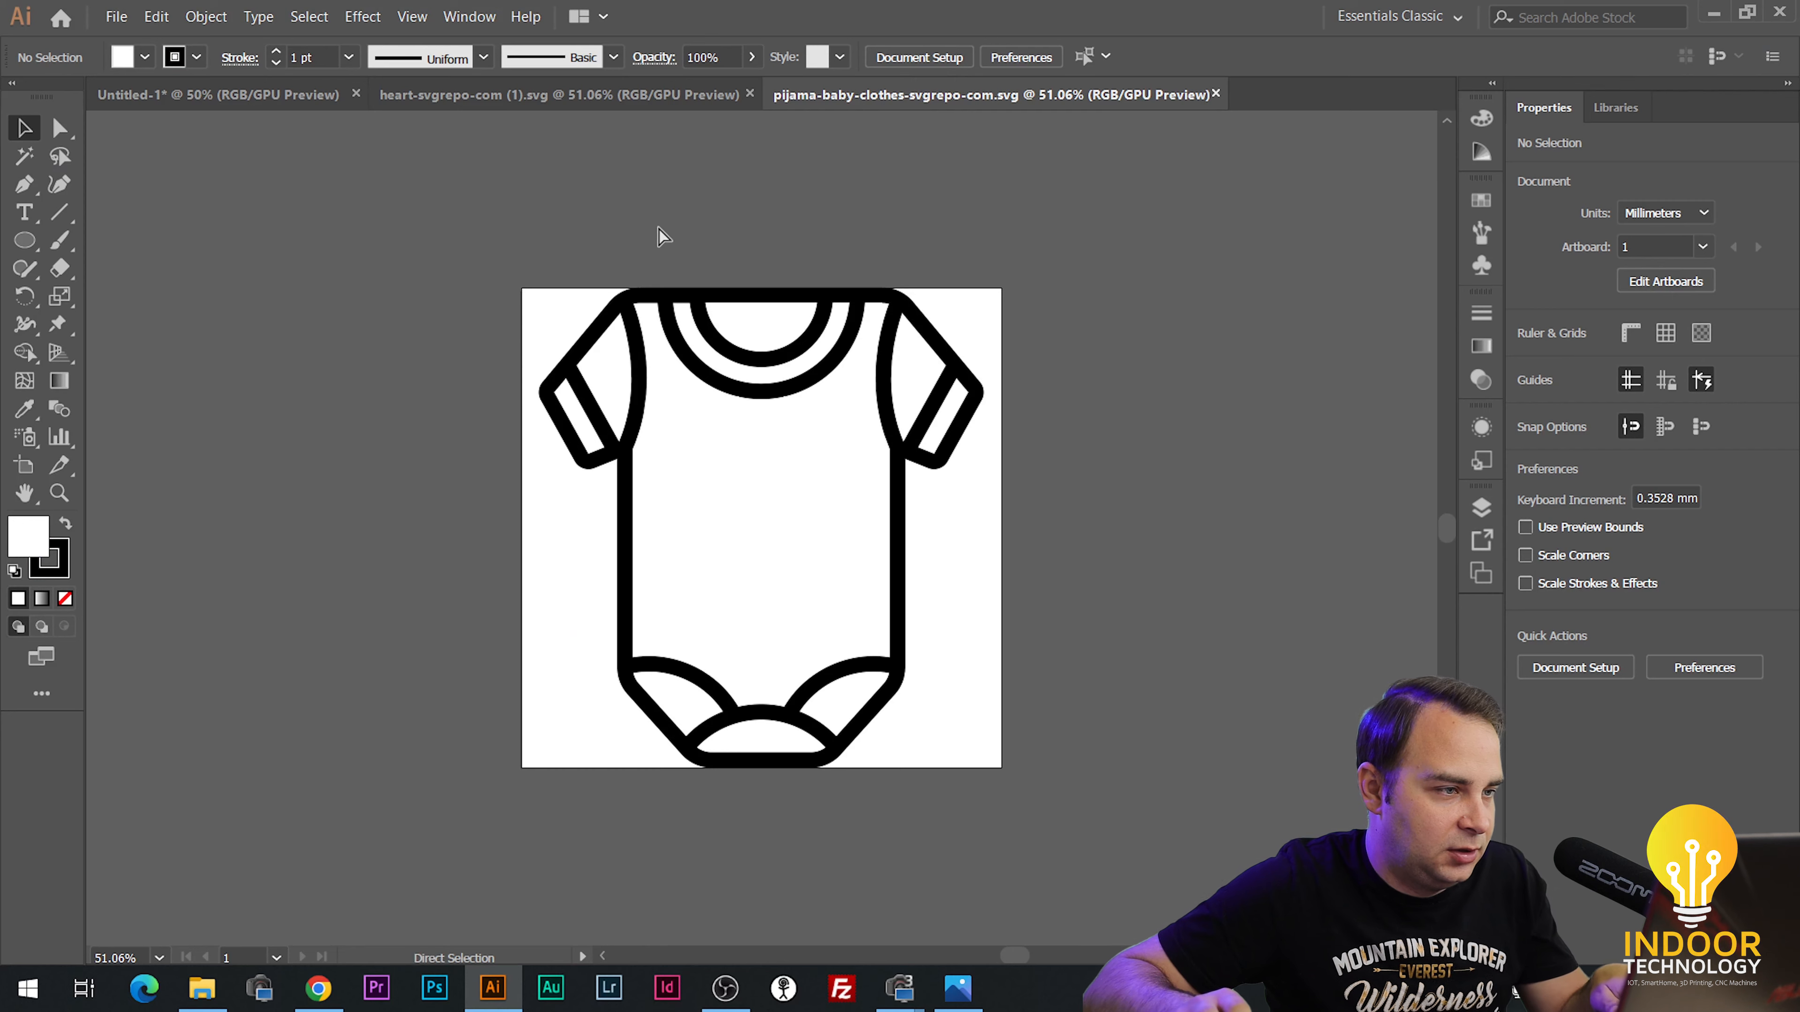
key("ctrl+a")
left_click(225, 91)
key("ctrl+v")
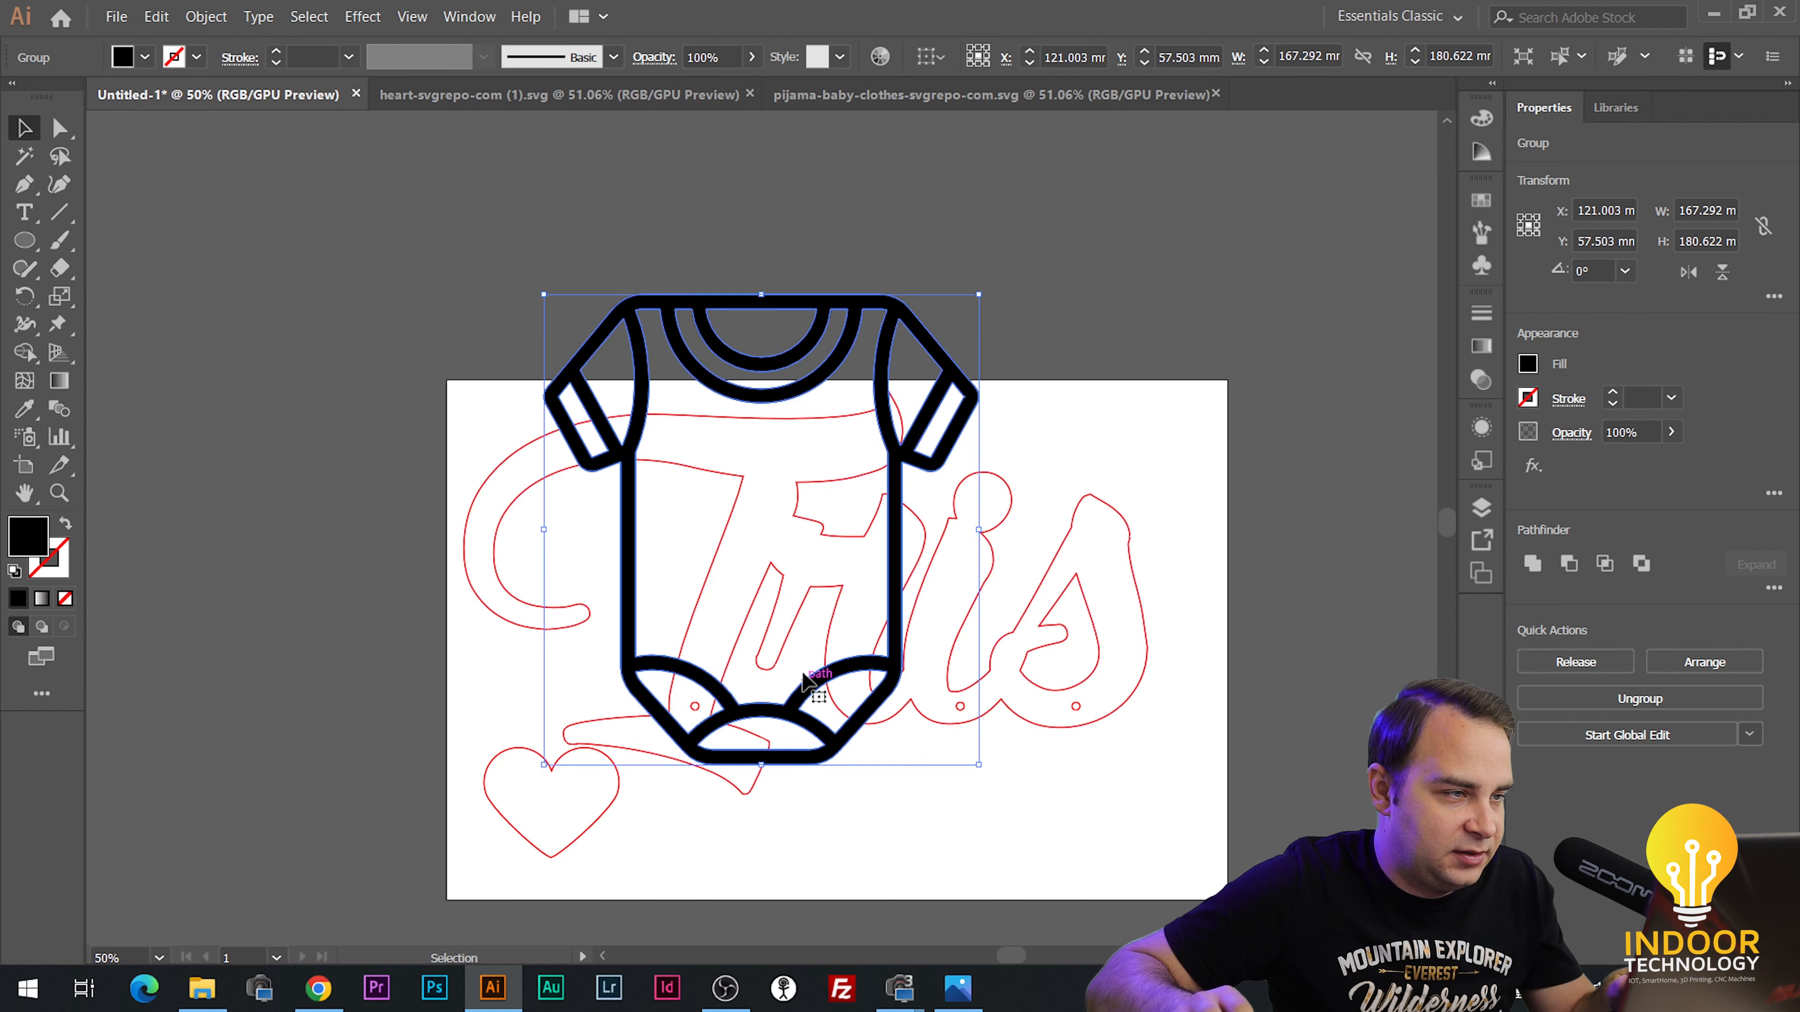
Scale the baby bodysuit to about 47 × 44 mm and place it below the r.
left_click_drag(550, 292, 862, 592)
left_click_drag(883, 720, 511, 749)
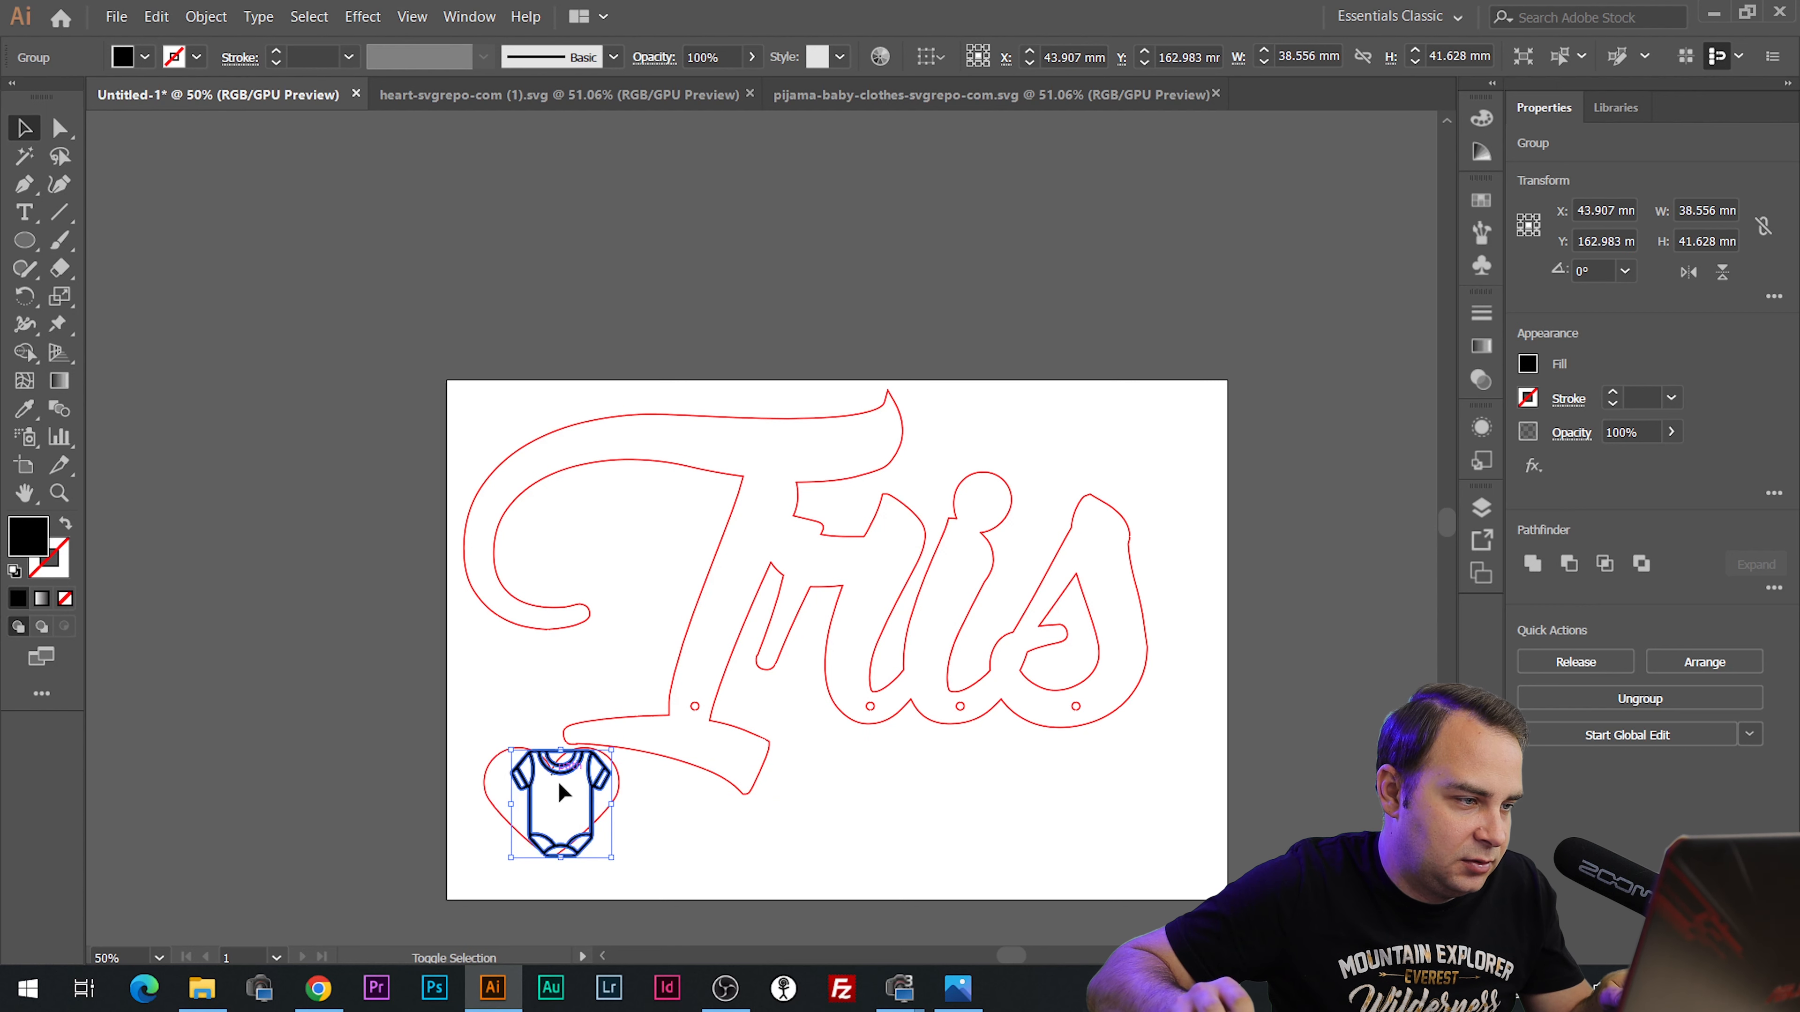
left_click_drag(511, 811, 857, 709)
scroll(887, 840, "up", 3)
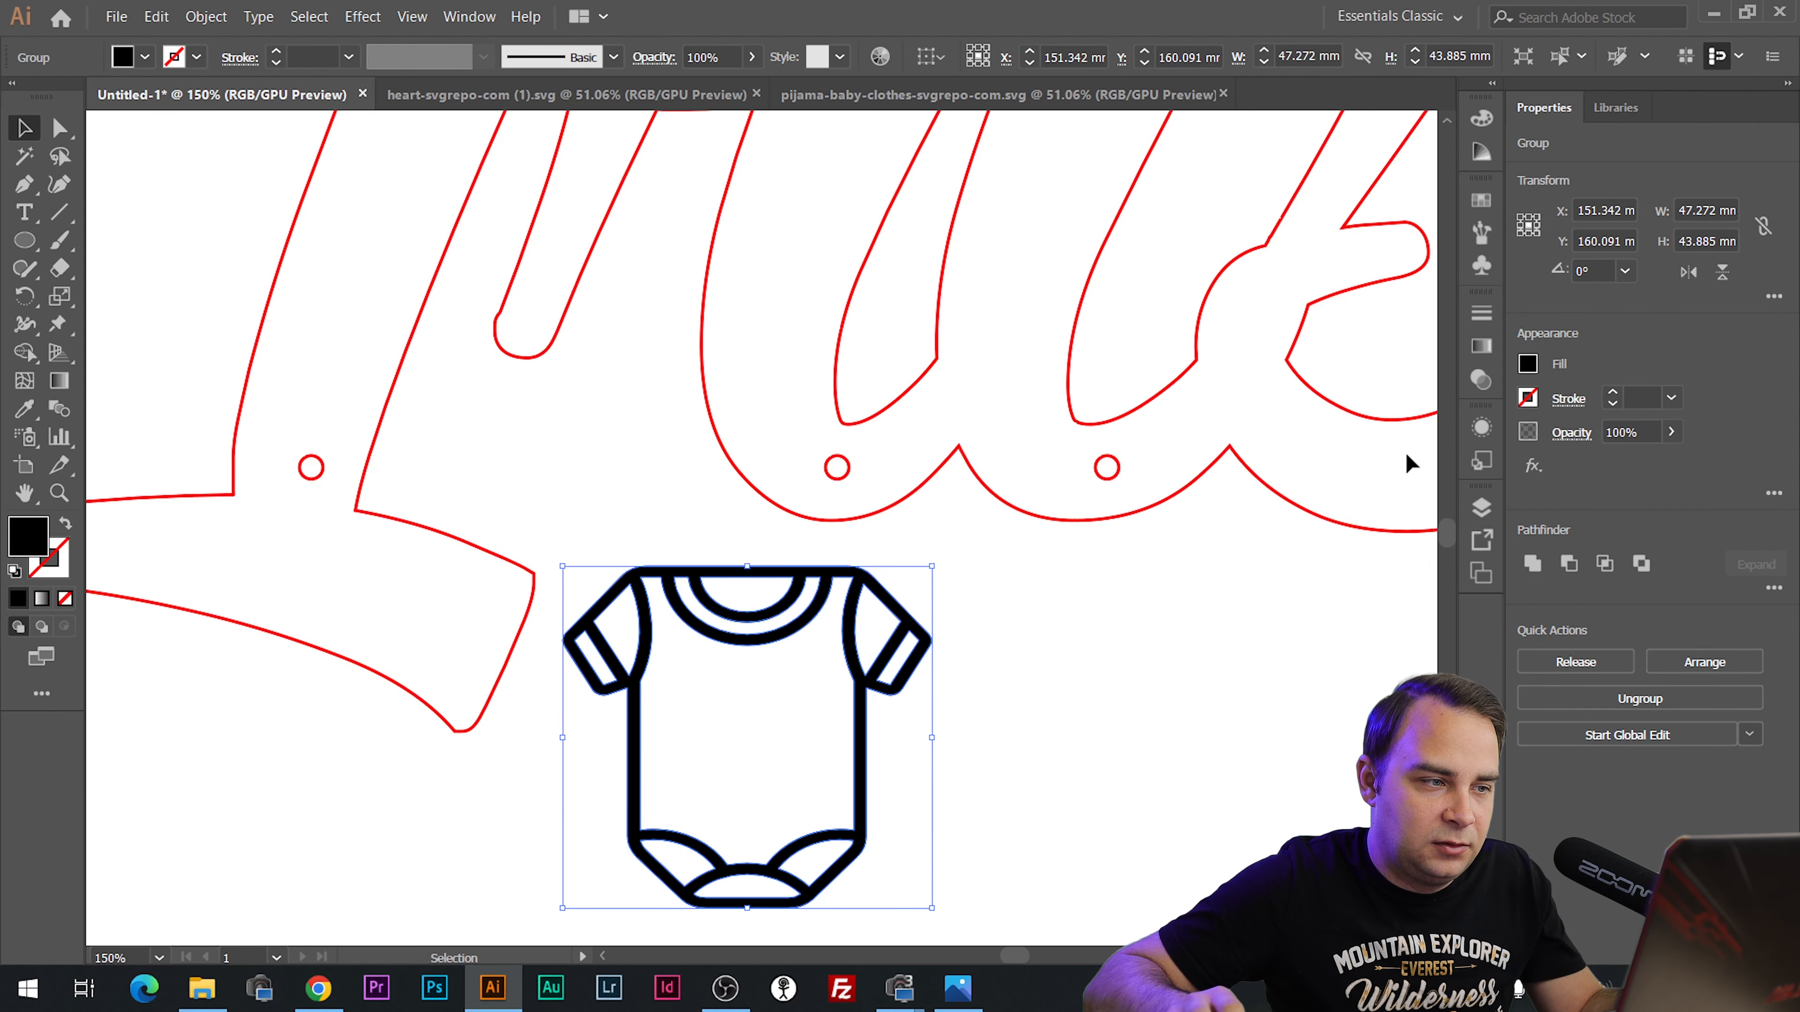
Try a stroke colour on the baby bodysuit artwork and undo the change.
left_click(1531, 399)
left_click(1353, 482)
left_click(1019, 660)
left_click(1026, 824)
key("ctrl+z")
left_click(689, 722)
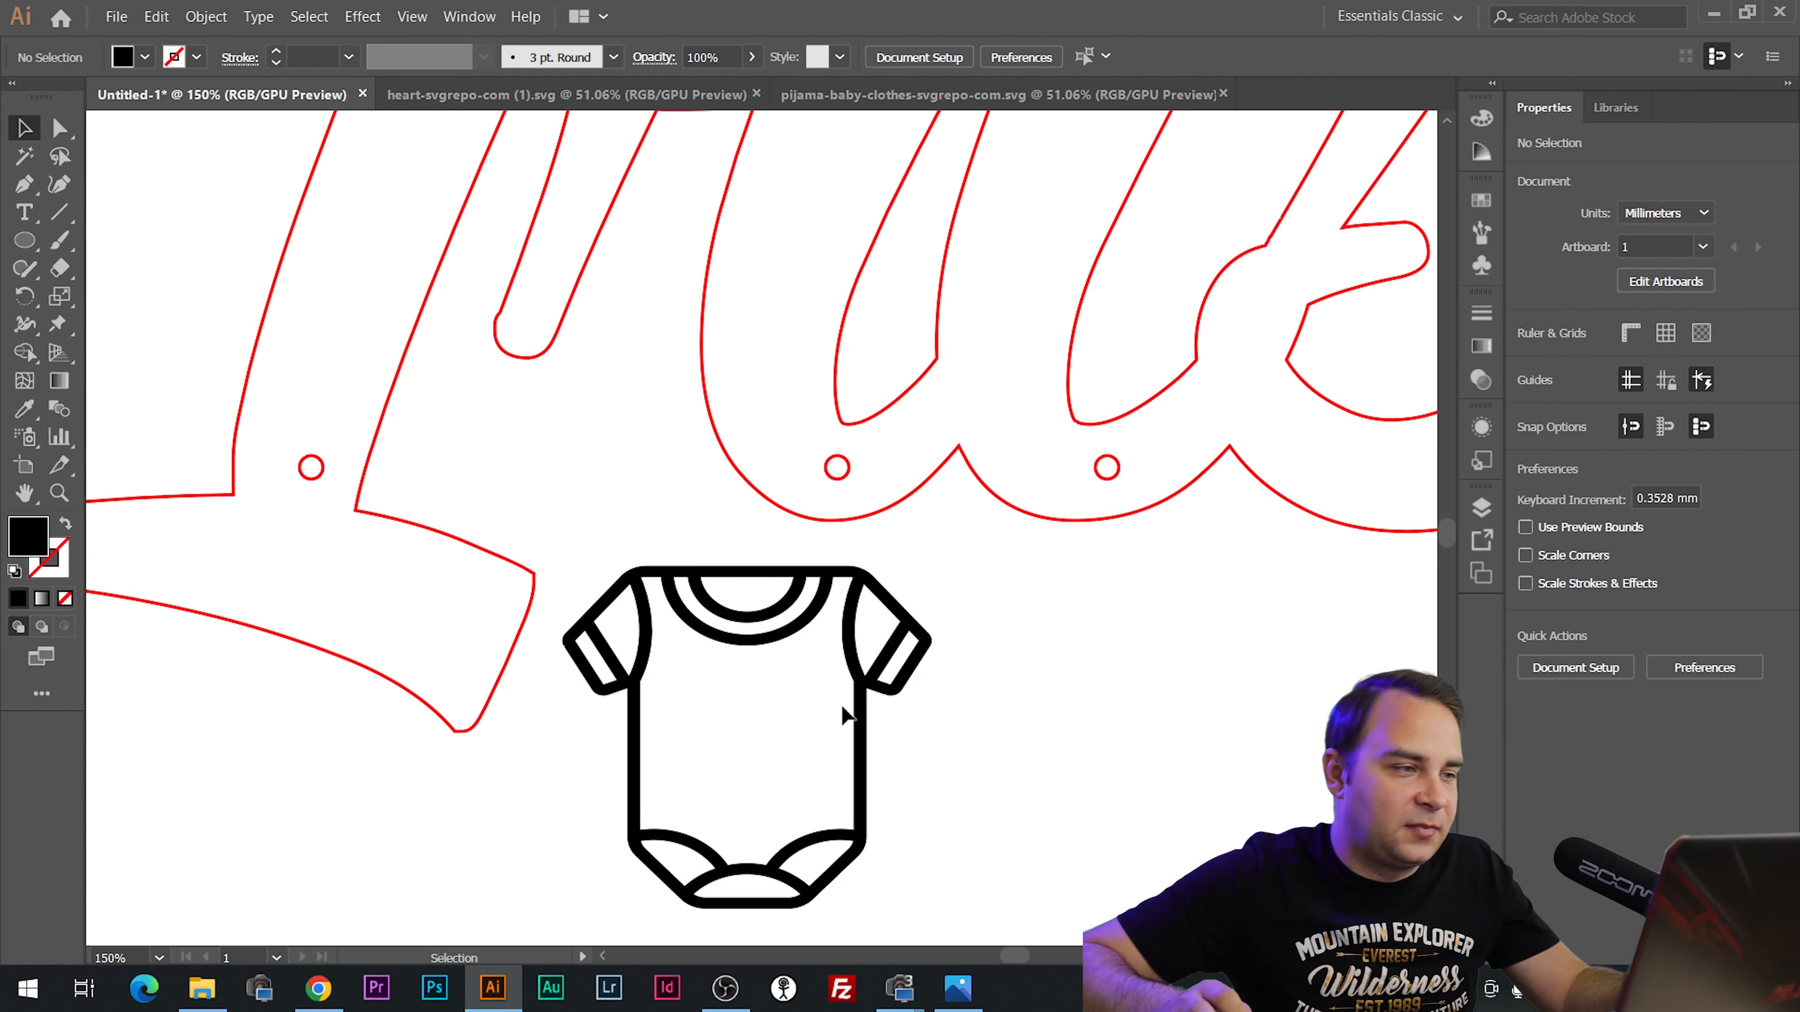
Examine the reference photo sign.jpg to see which pendants hang from the finished wooden sign.
scroll(692, 640, "down", 2)
scroll(691, 640, "down", 1)
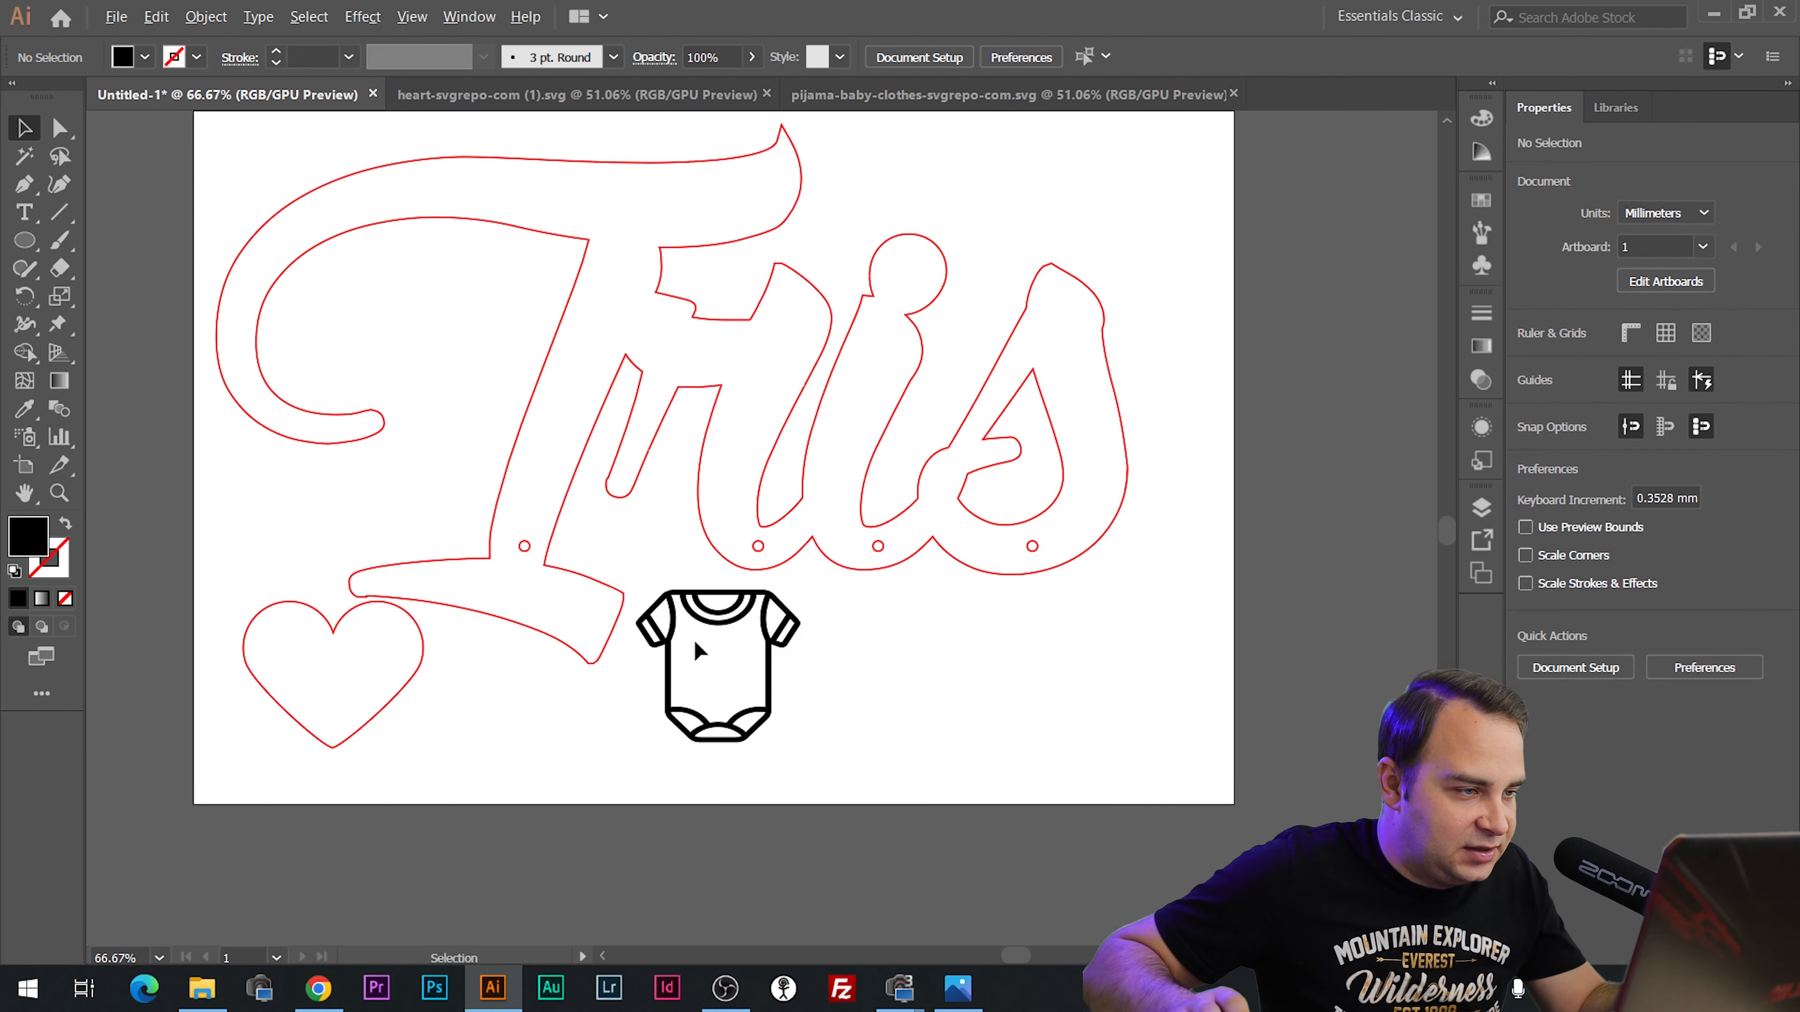
key("alt+Tab")
left_click(202, 988)
key("alt+Tab")
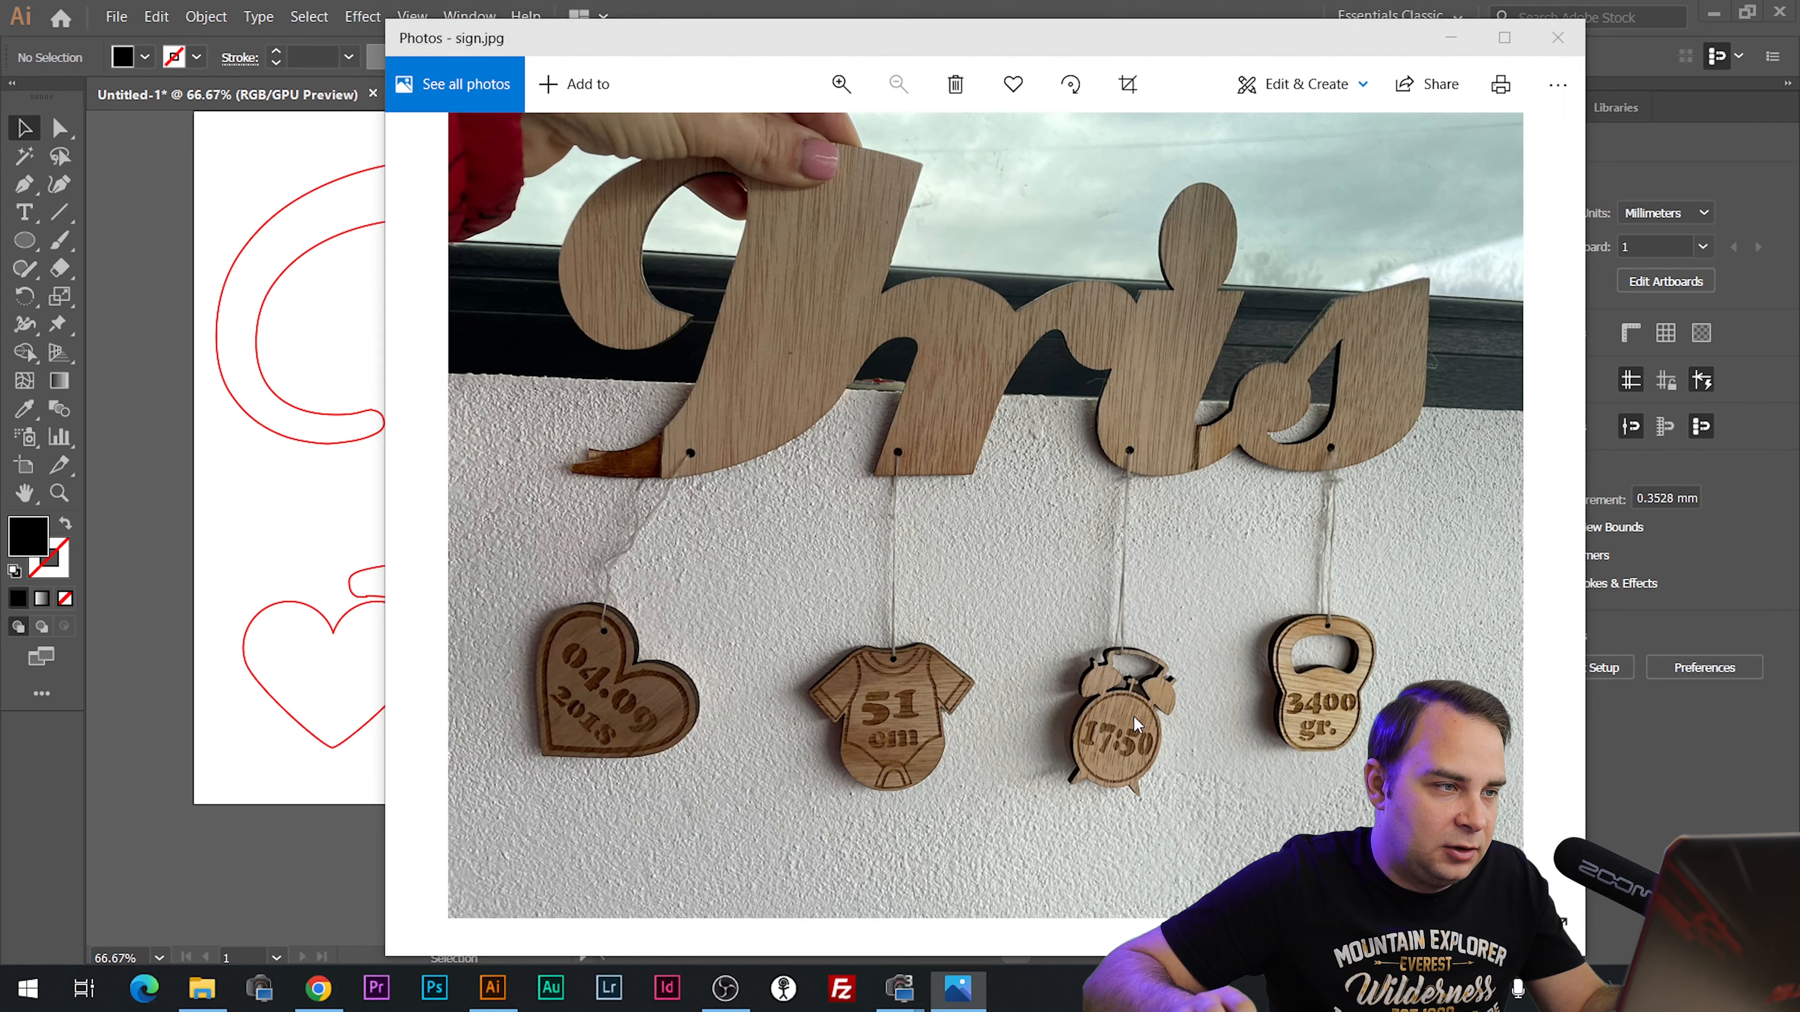
Search SVG Repo for "alarm clock" and download the blue twin-bell alarm clock icon from the first row of results.
left_click(318, 988)
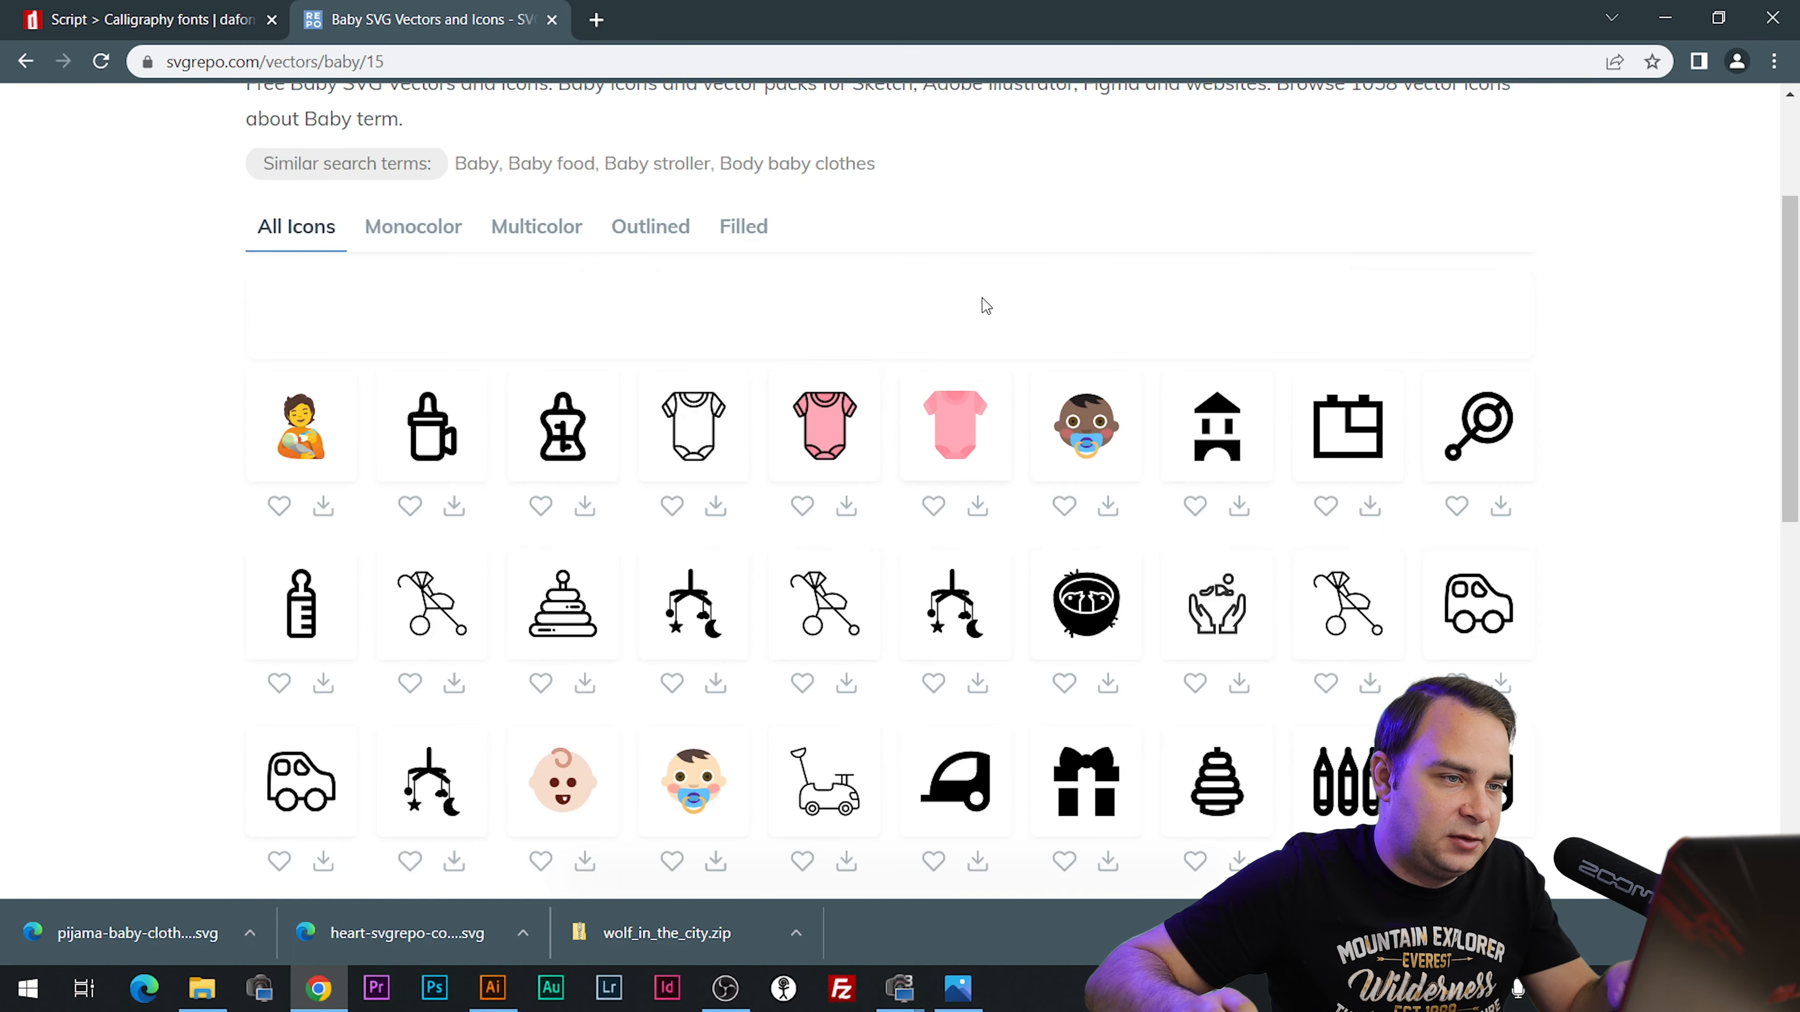
type("ala")
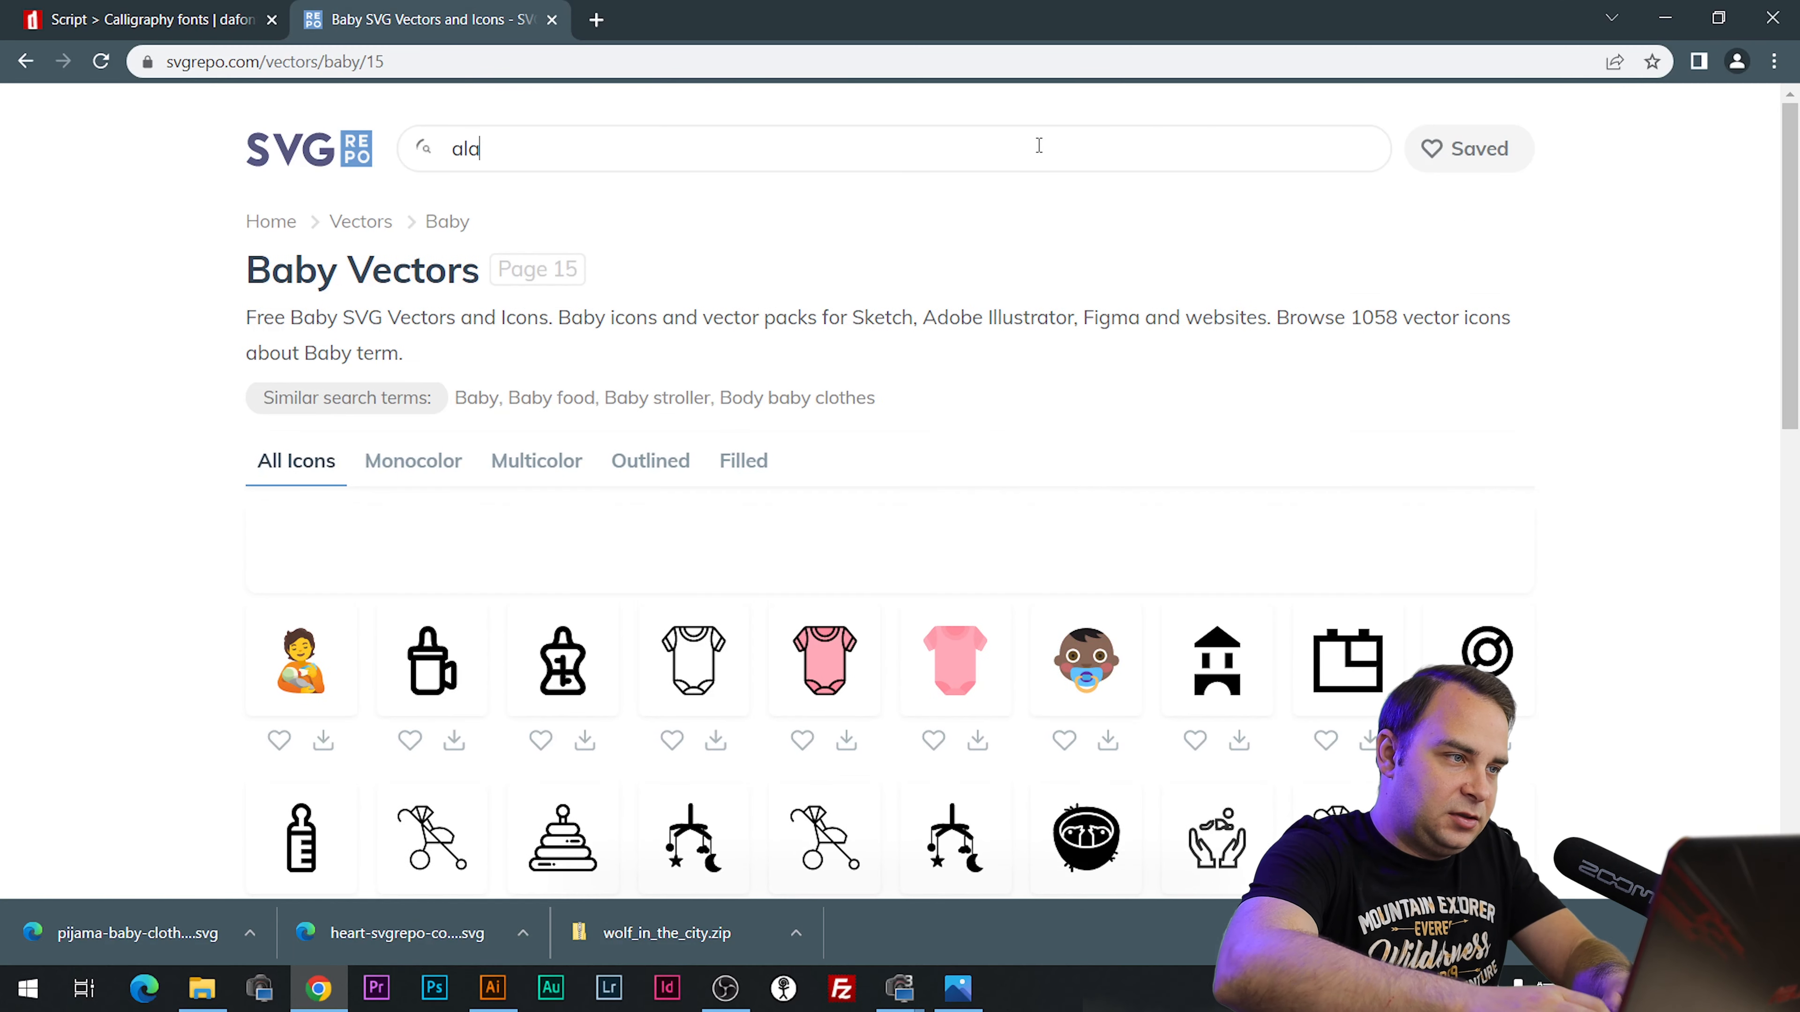
type("rm clock")
key("Return")
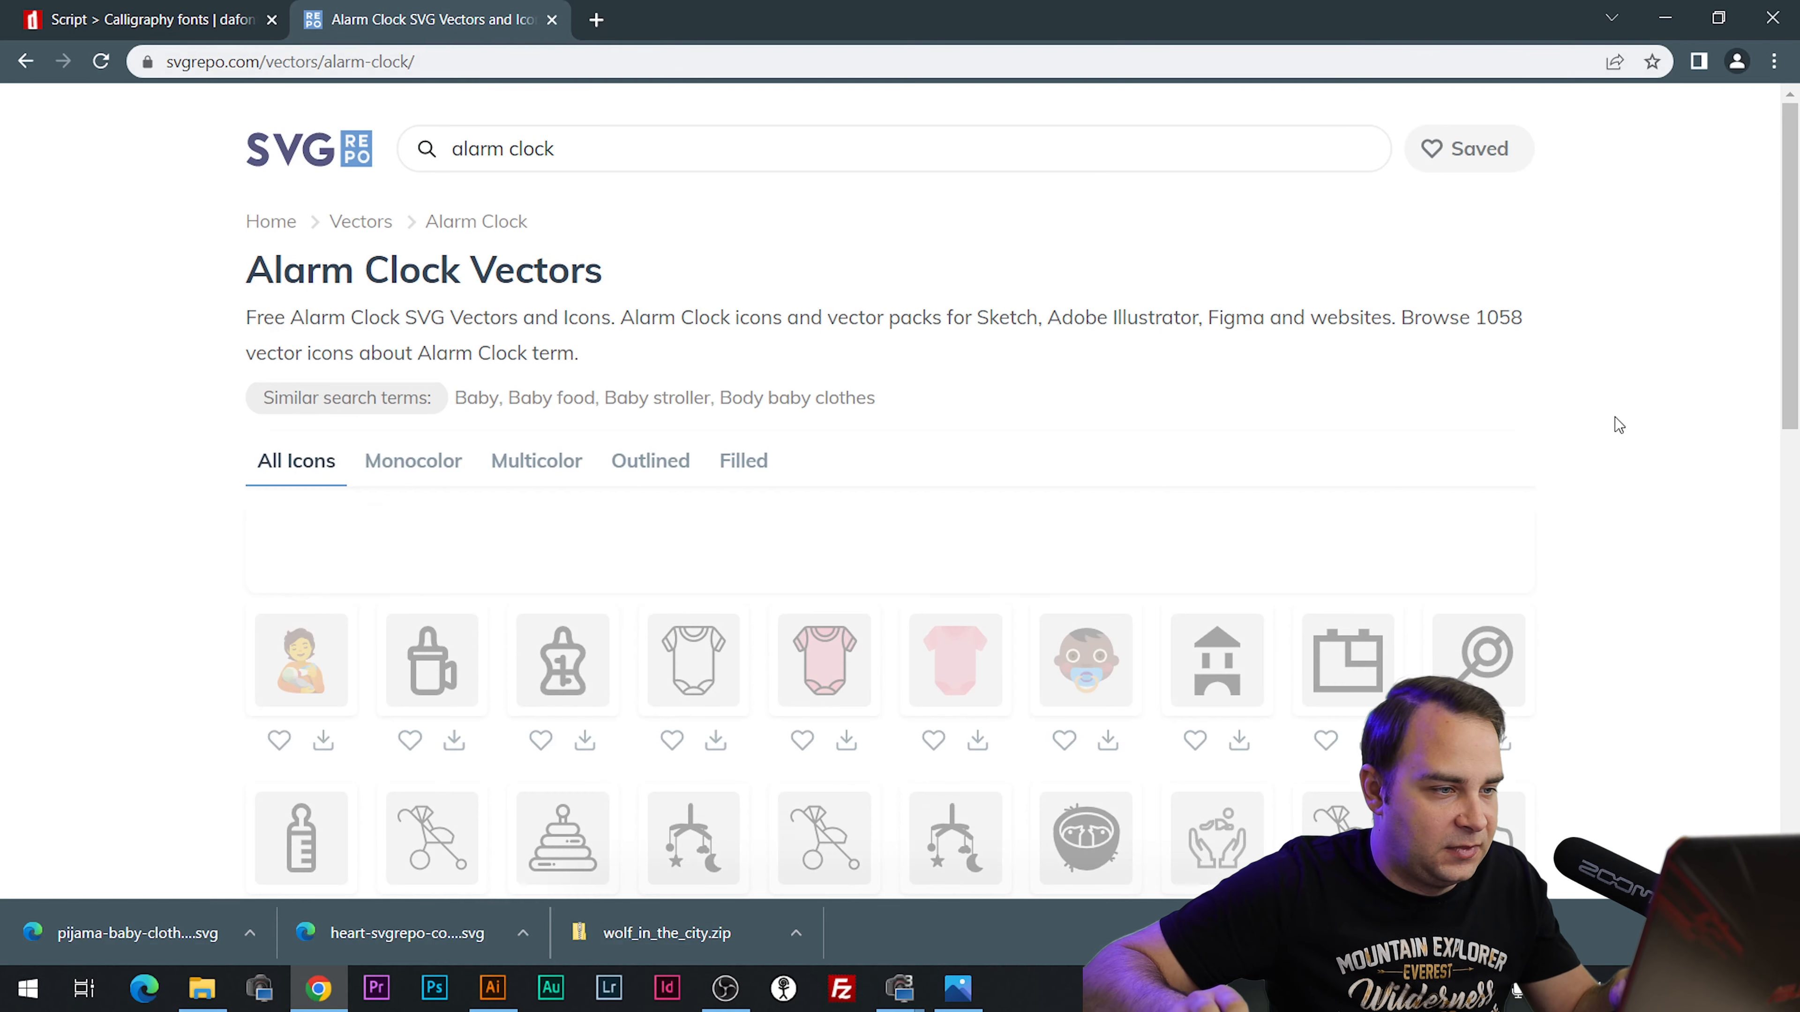
scroll(1109, 672, "down", 1)
left_click(1118, 672)
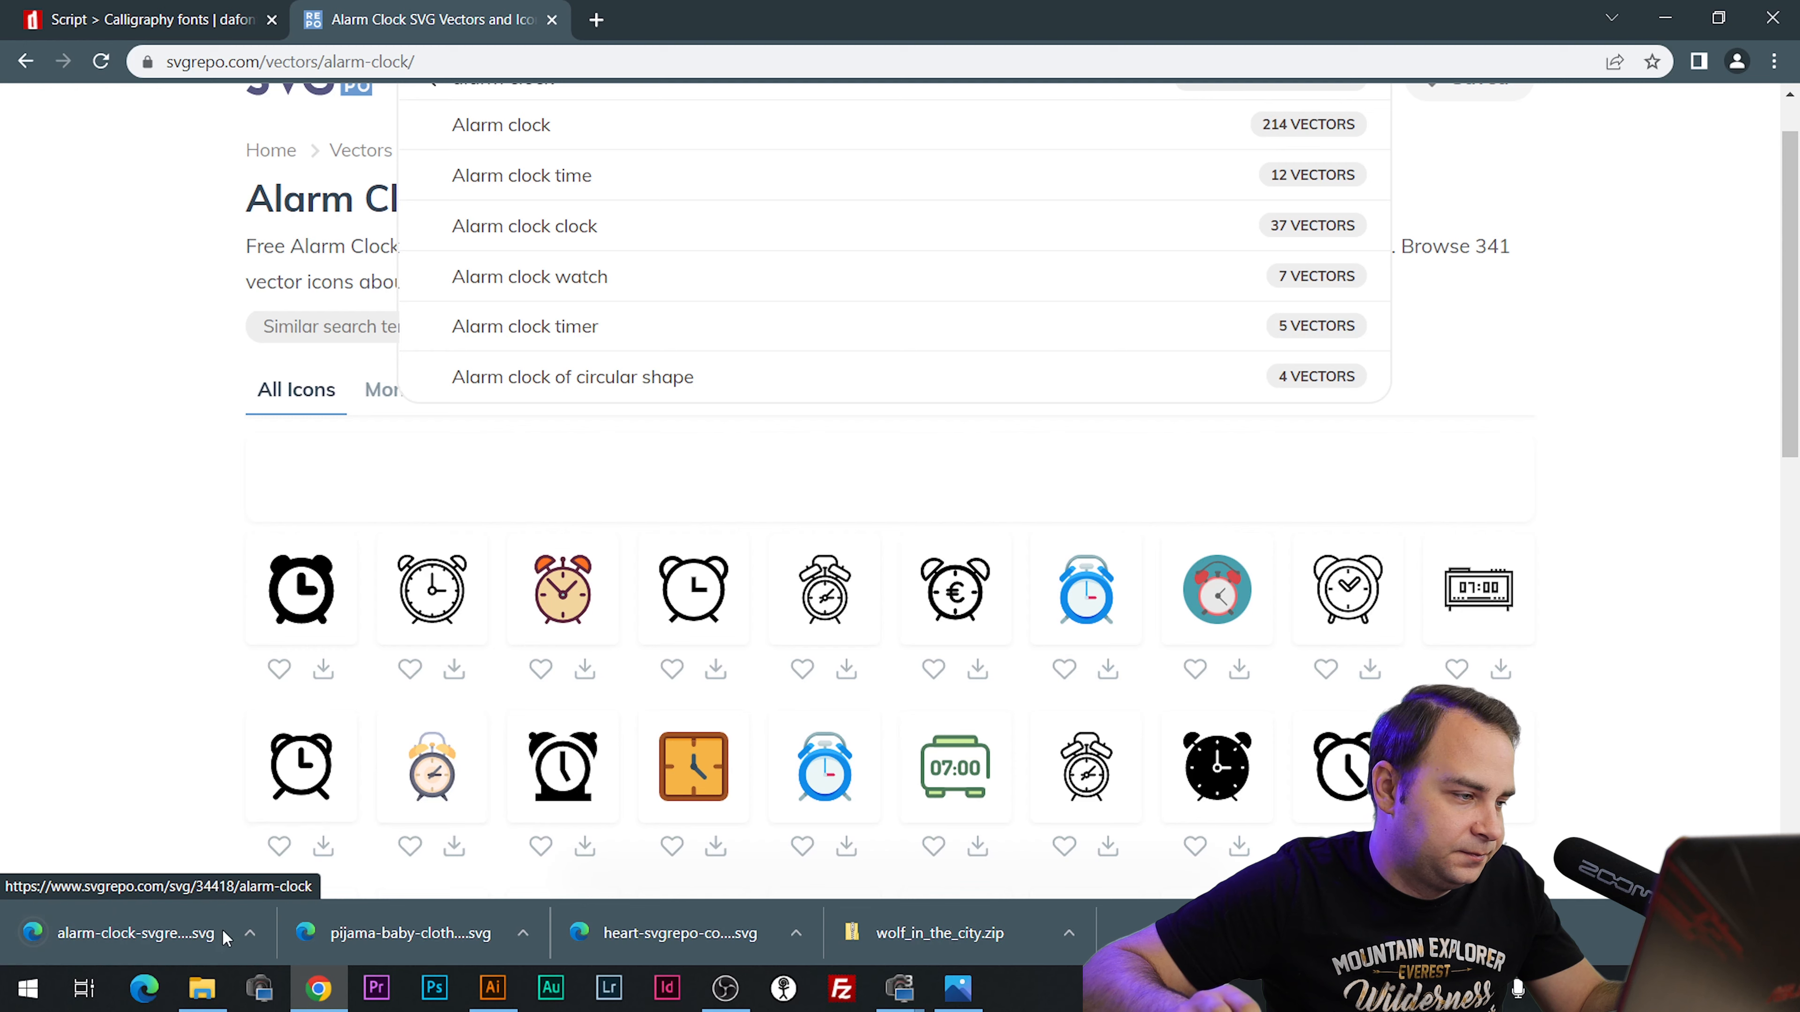
Open alarm-clock-svgrepo-com.svg in Illustrator and copy all its artwork into the name sign document.
left_click(249, 933)
left_click(318, 852)
left_click_drag(726, 329, 970, 625)
key("ctrl+a")
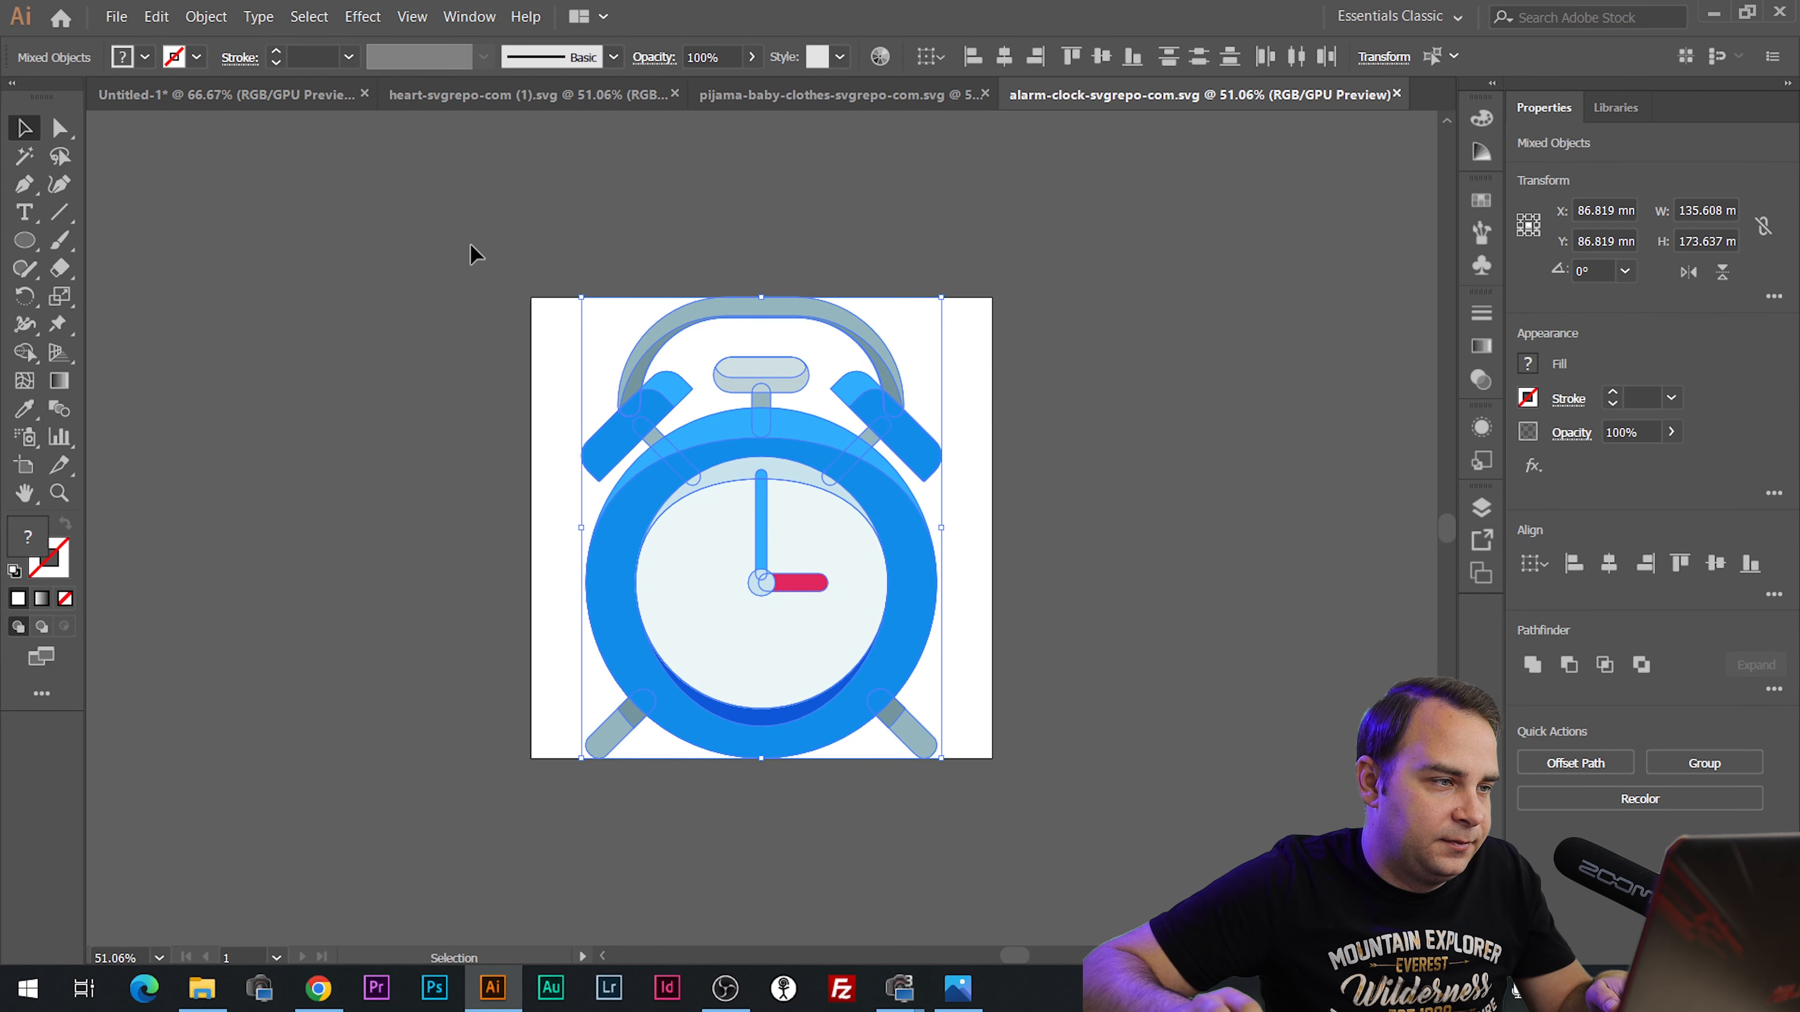
left_click(305, 341)
left_click(285, 91)
key("ctrl+v")
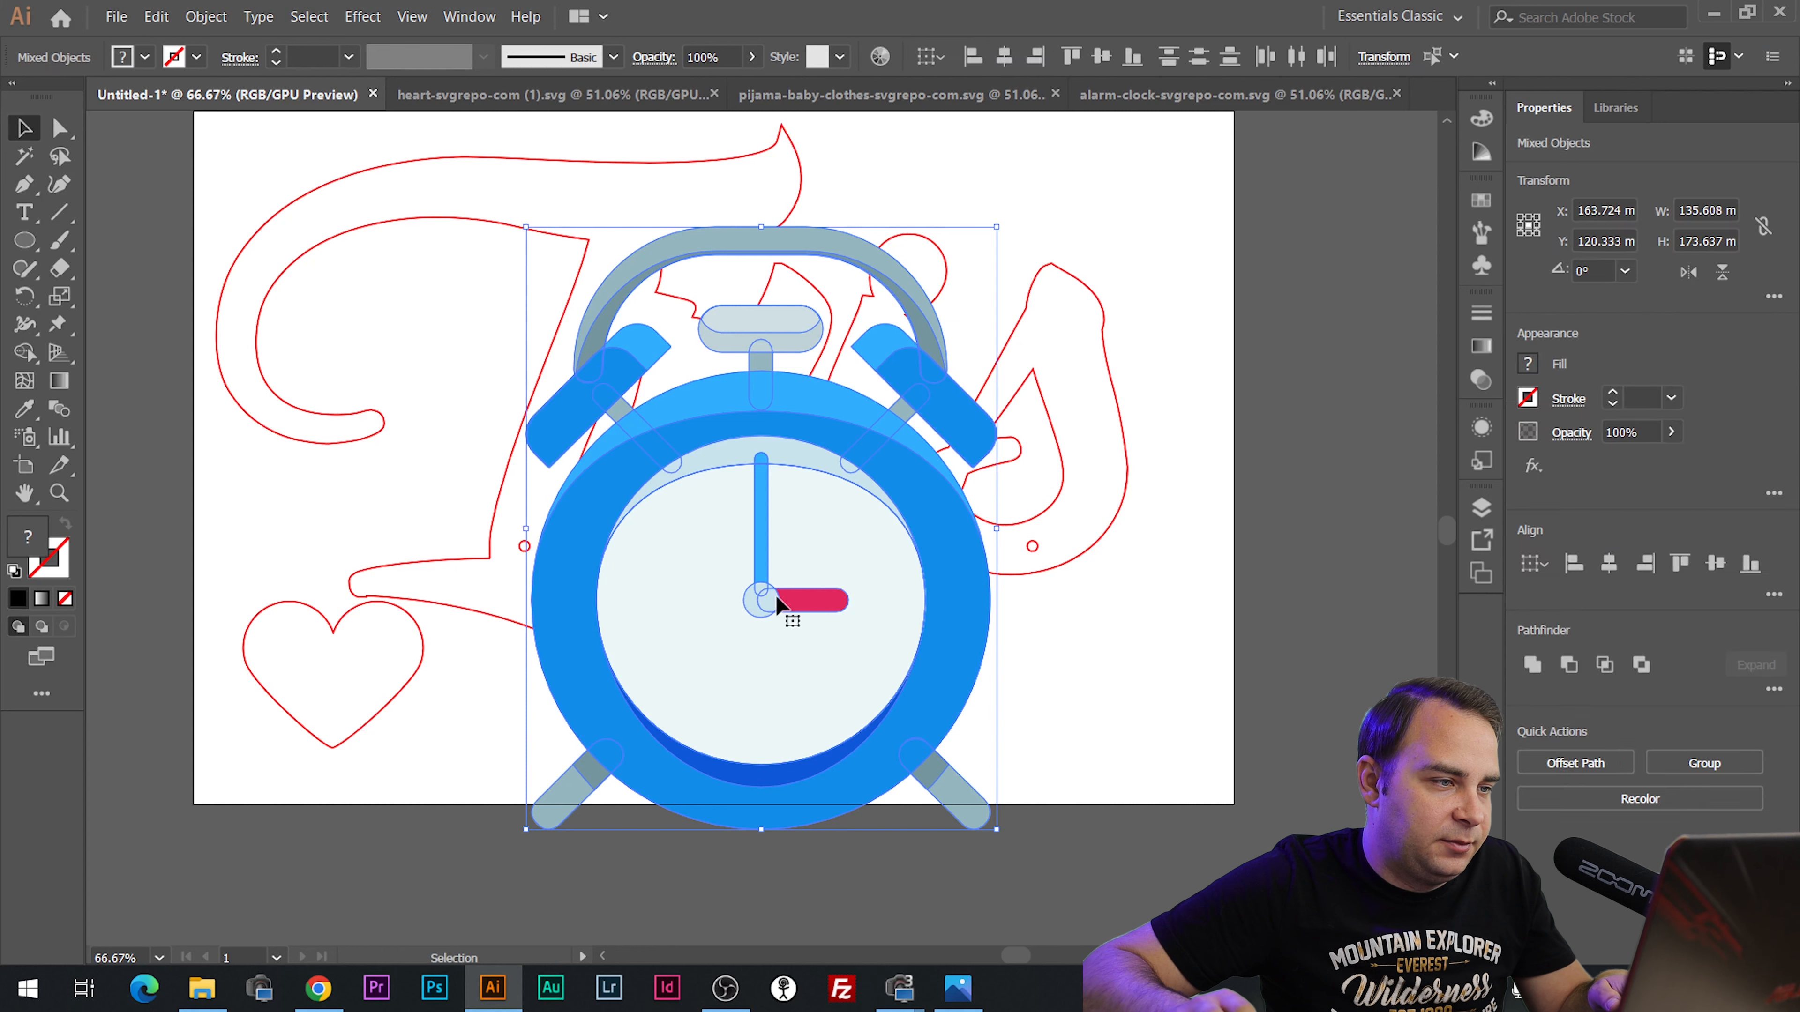
Scale the alarm clock to about 40 × 51 mm and place it beside the baby bodysuit, below the i.
left_click_drag(523, 224, 869, 666)
left_click_drag(942, 734, 891, 642)
left_click(1014, 825)
Search SVG Repo for "weight" and download the black-outlined round kettlebell icon.
left_click(319, 988)
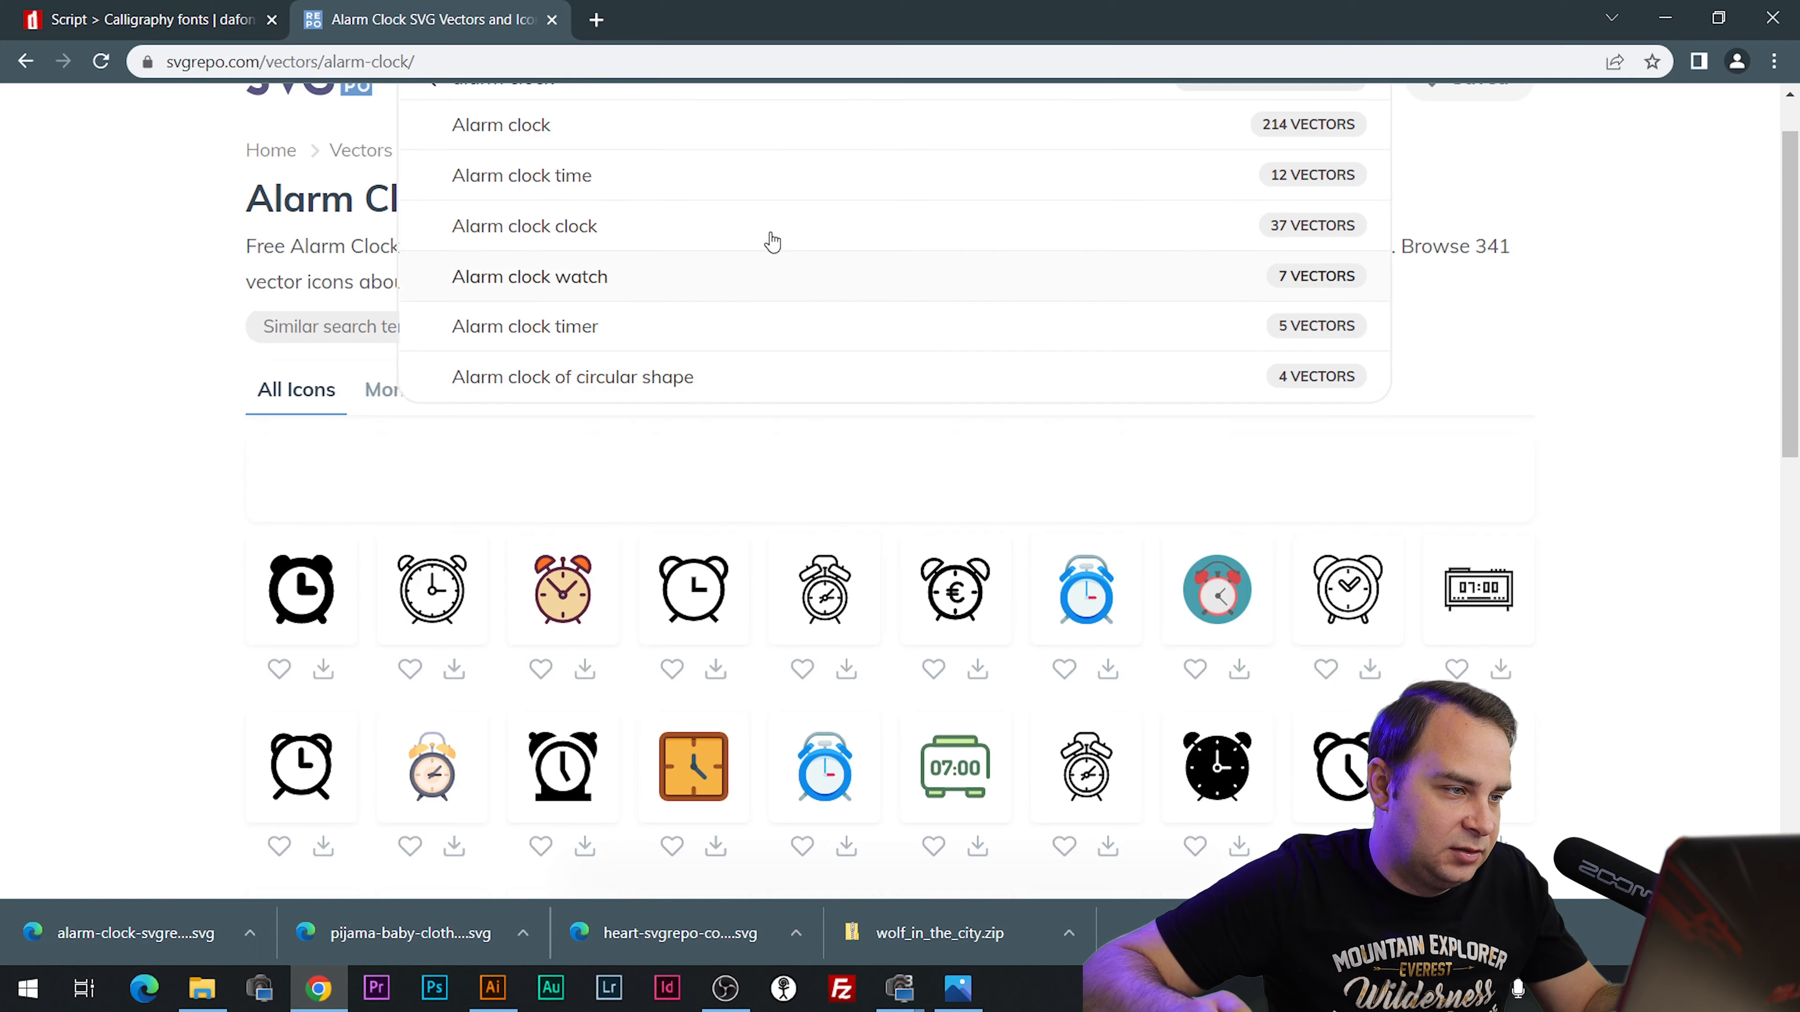
scroll(847, 333, "up", 1)
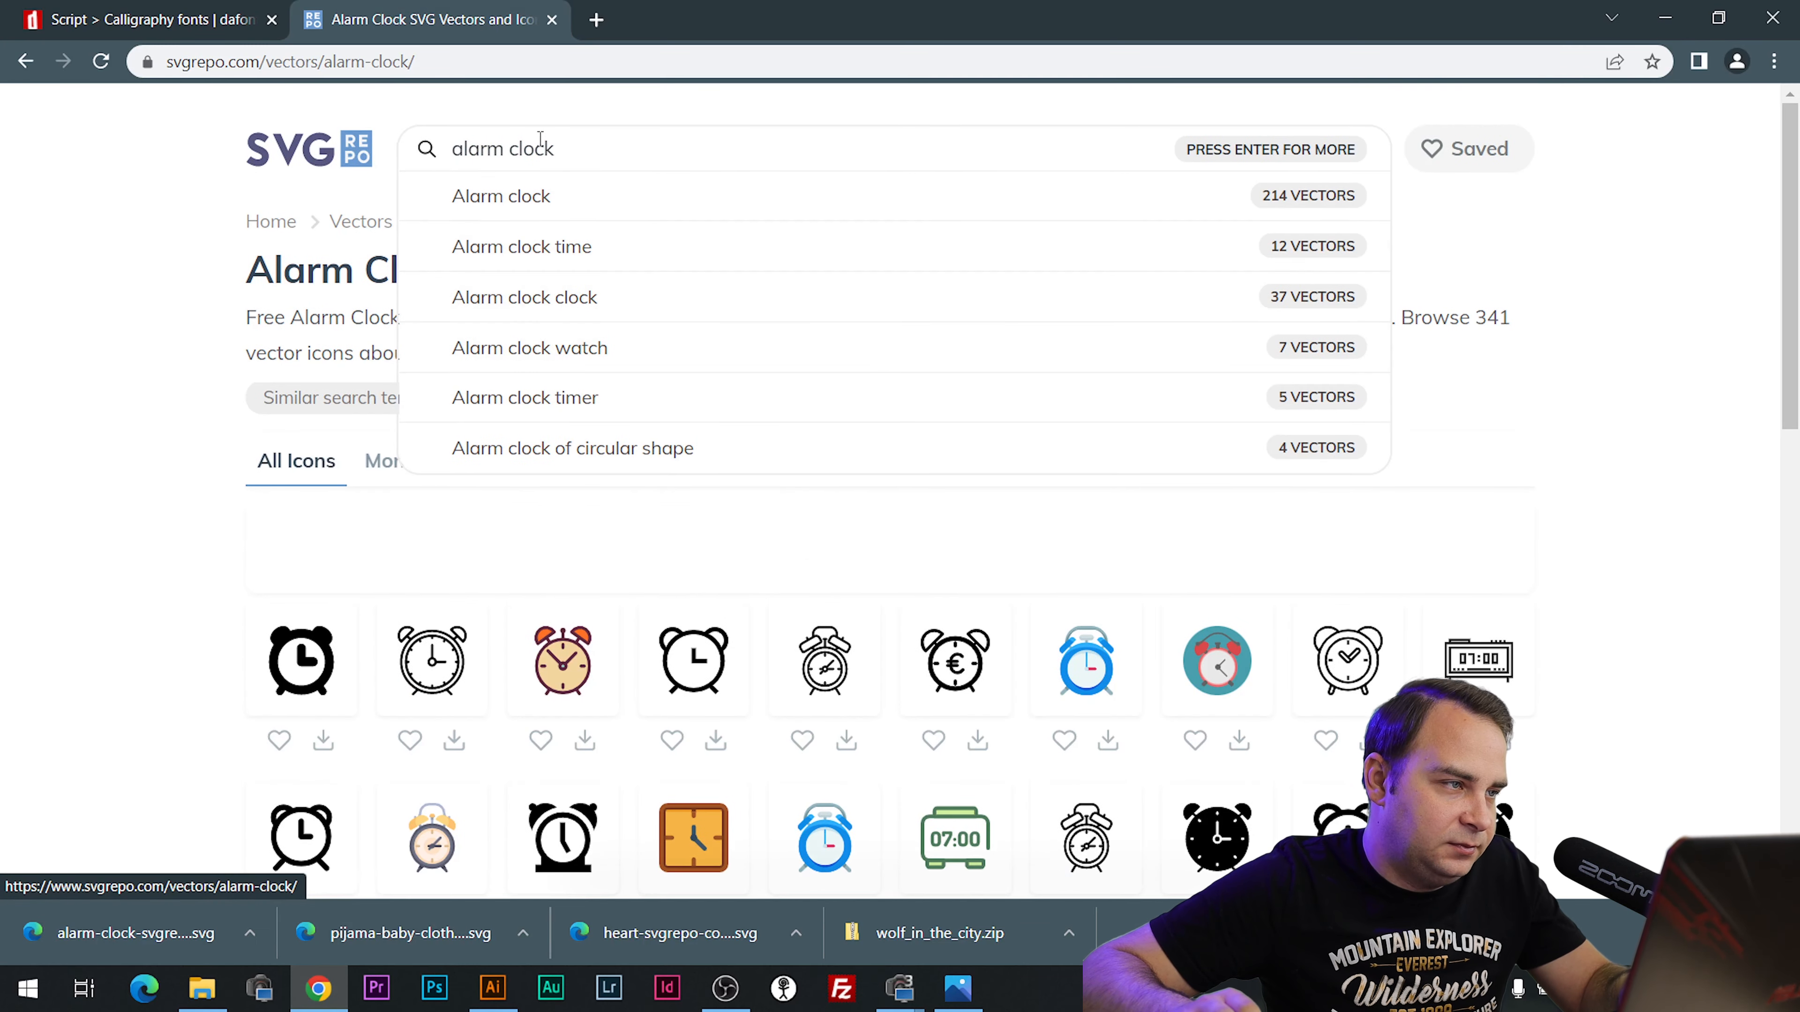
triple_click(540, 141)
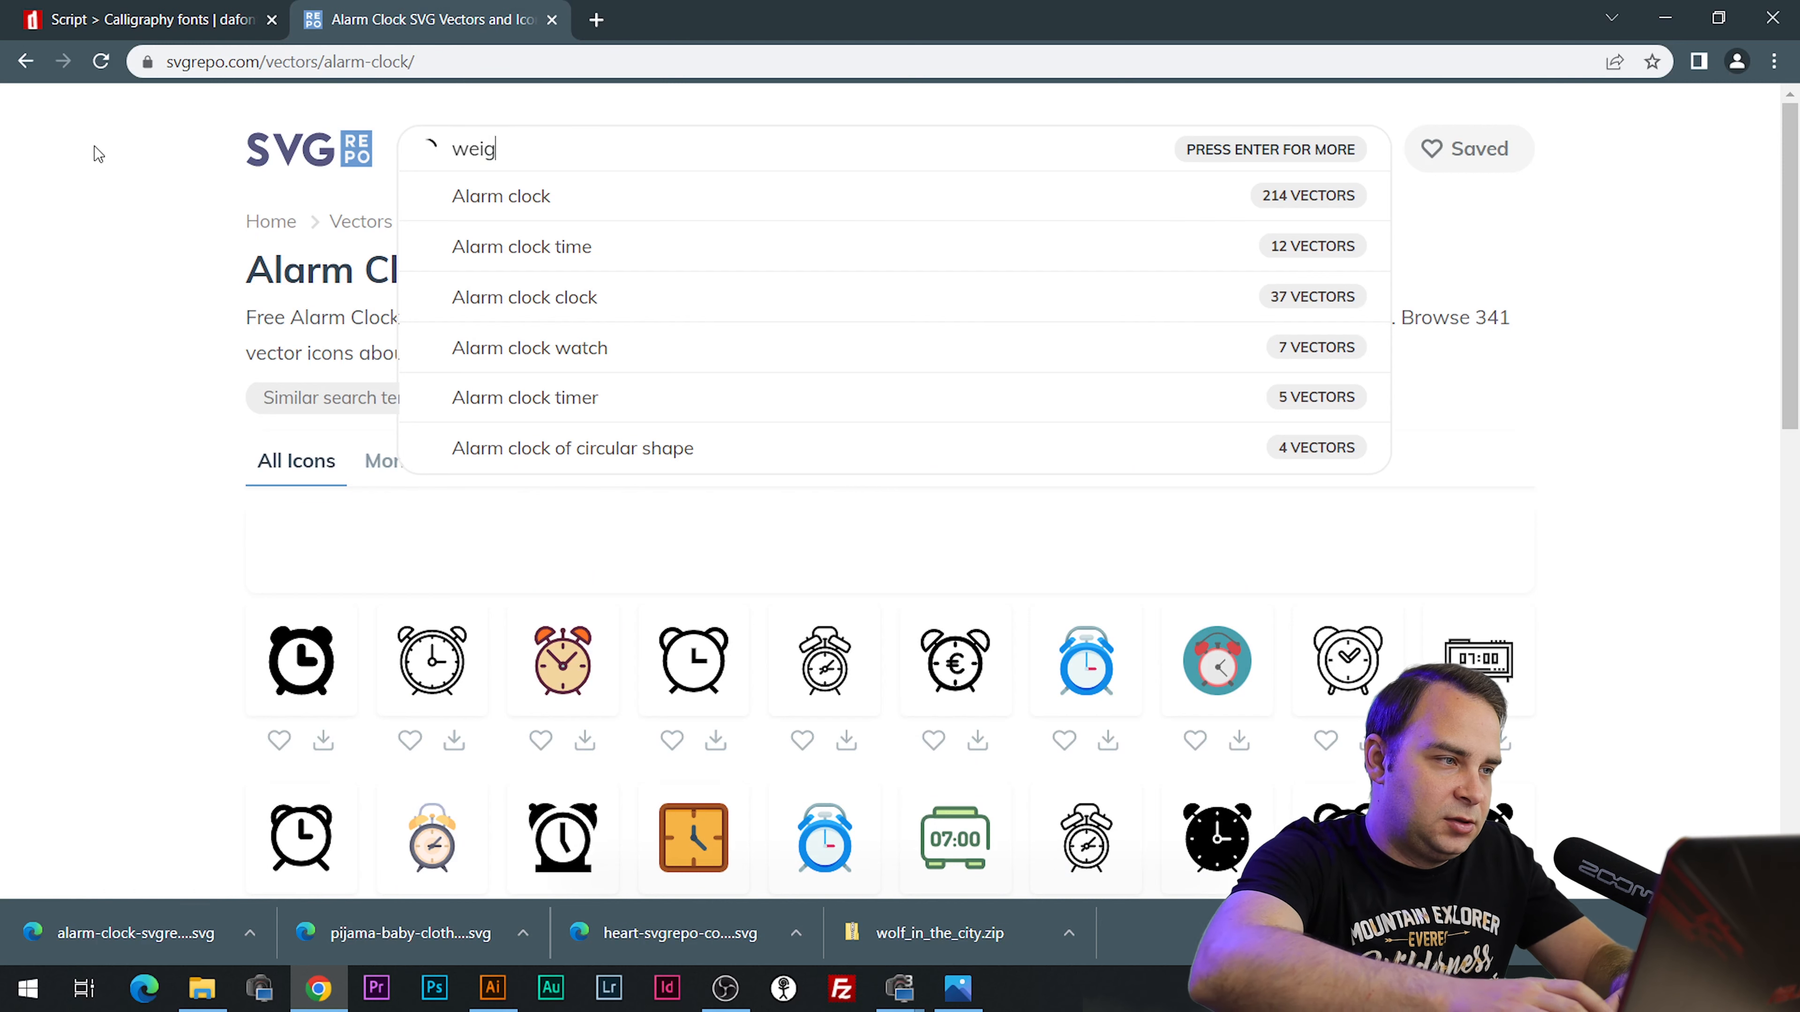
type("weight")
key("Return")
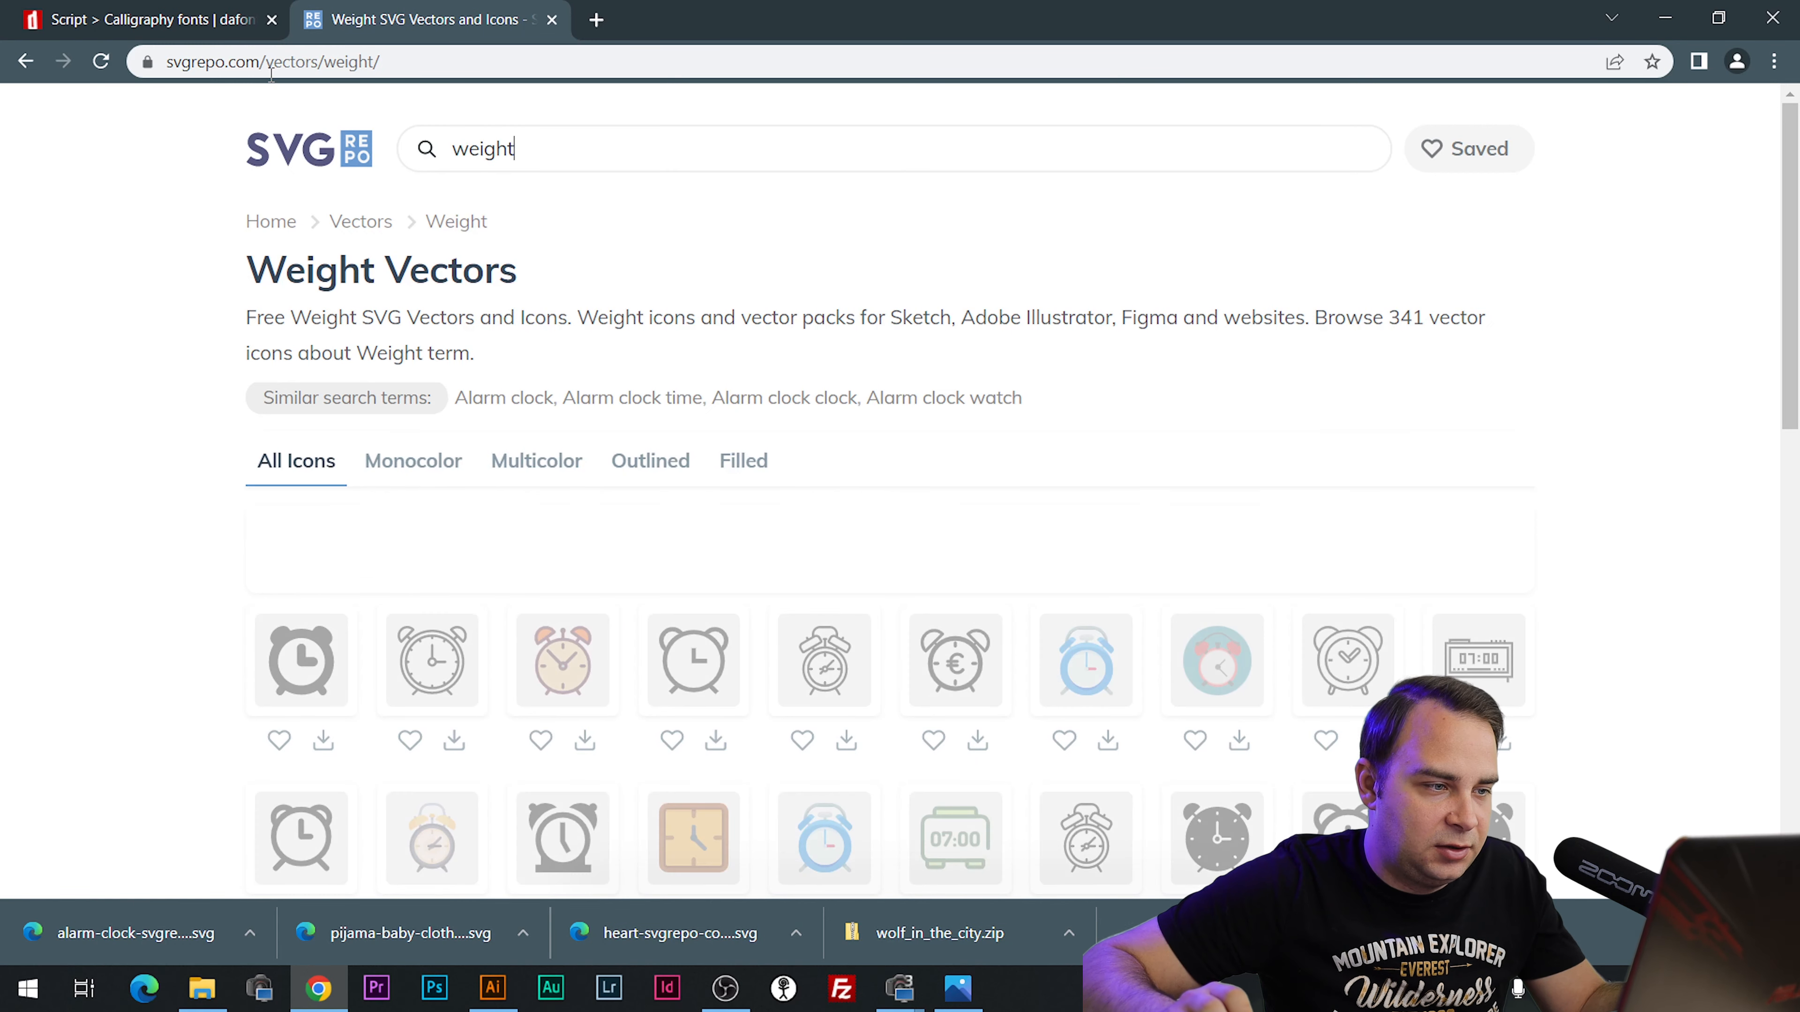
scroll(1455, 413, "down", 3)
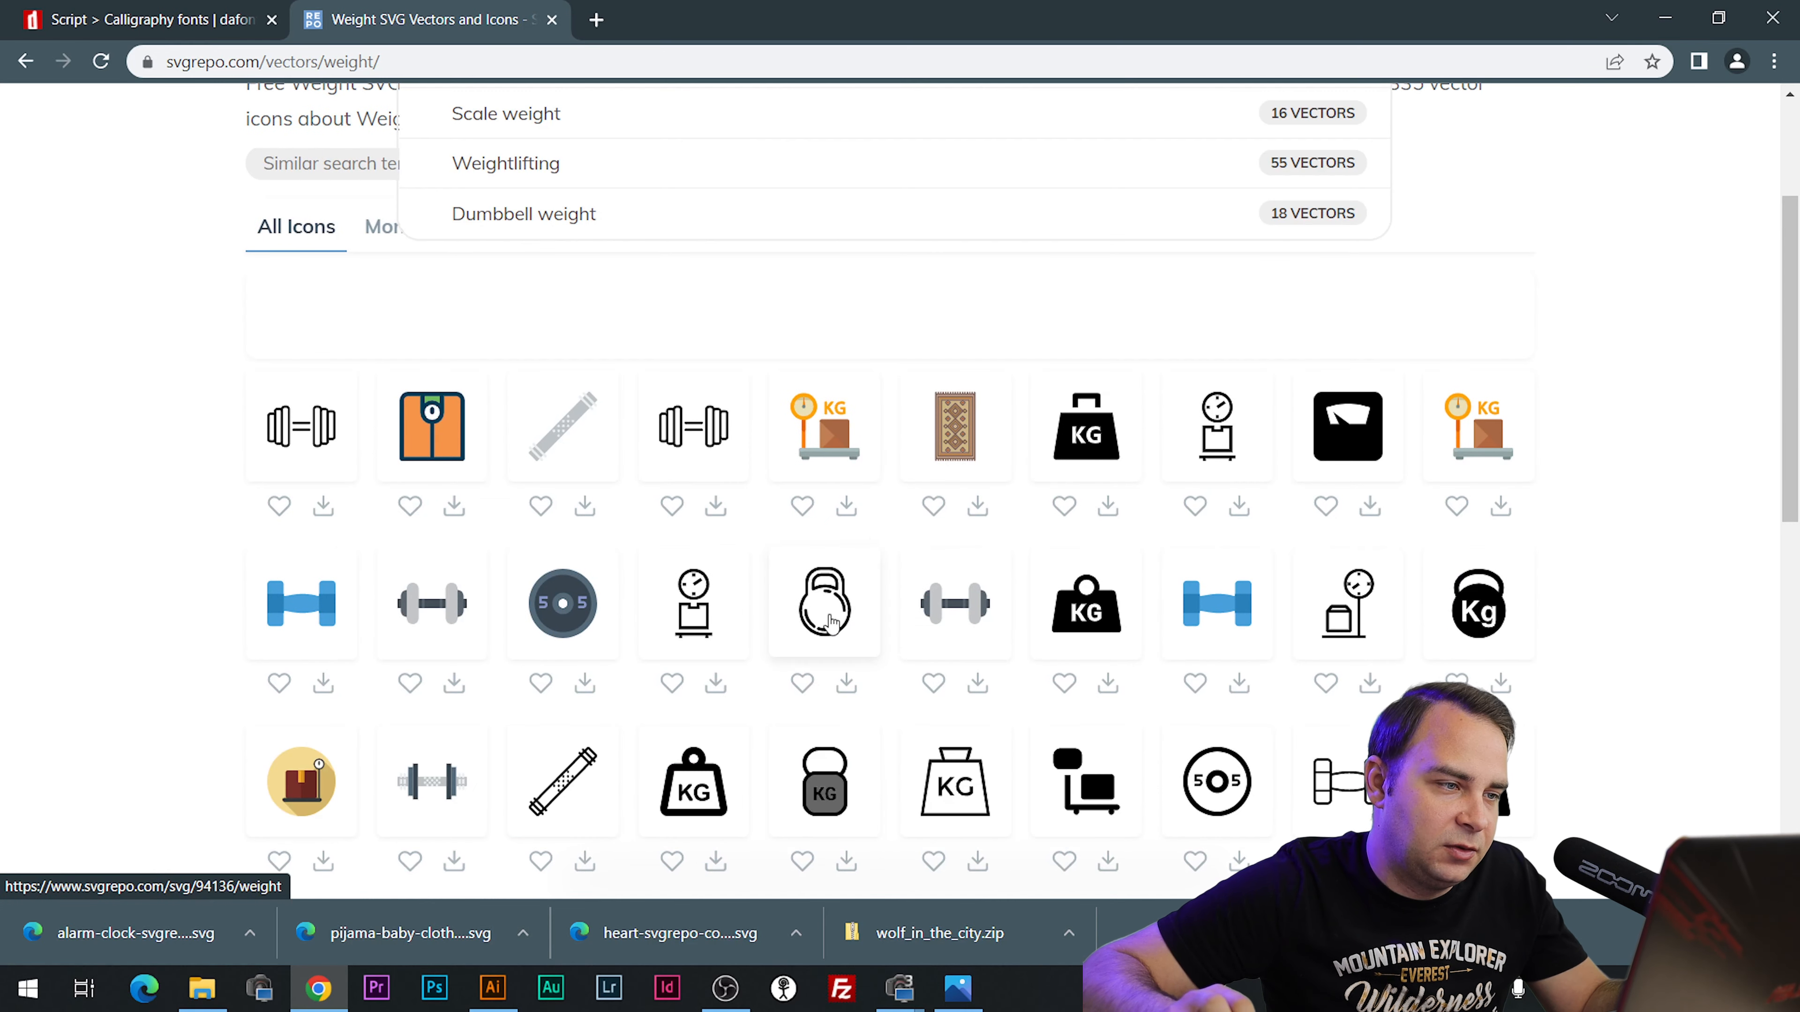
middle_click(831, 611)
left_click(719, 10)
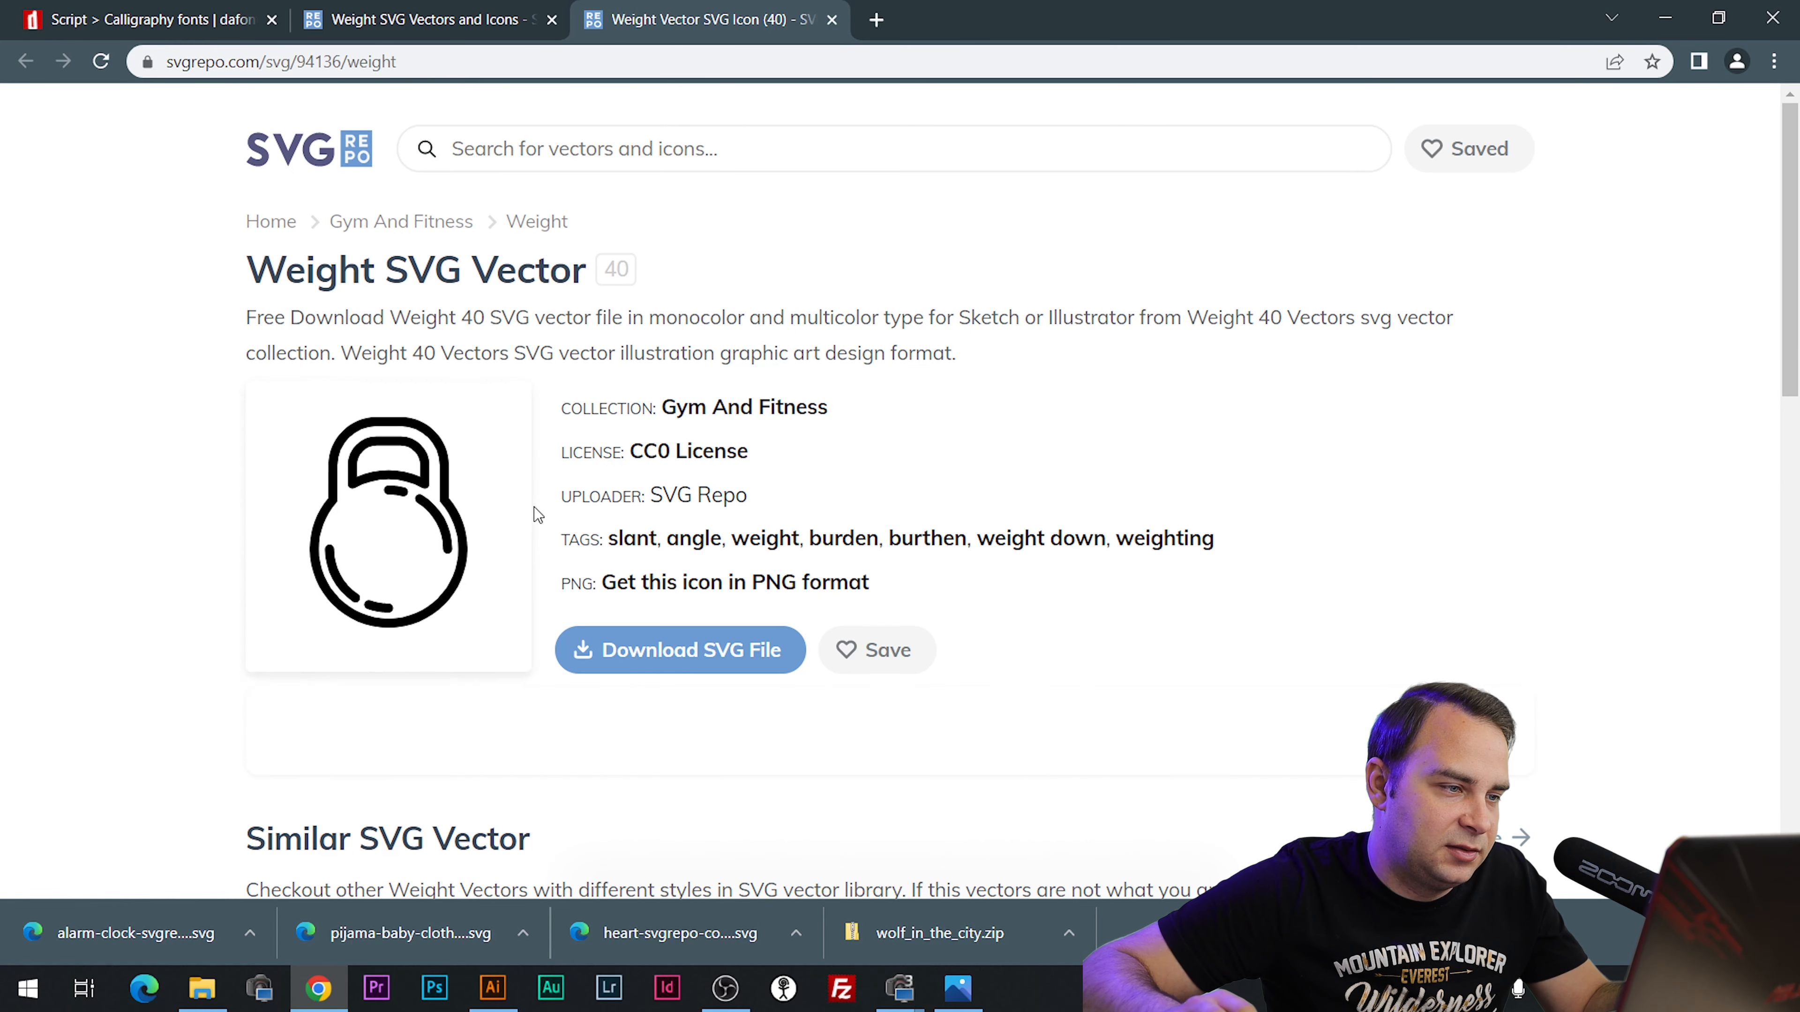
left_click(680, 670)
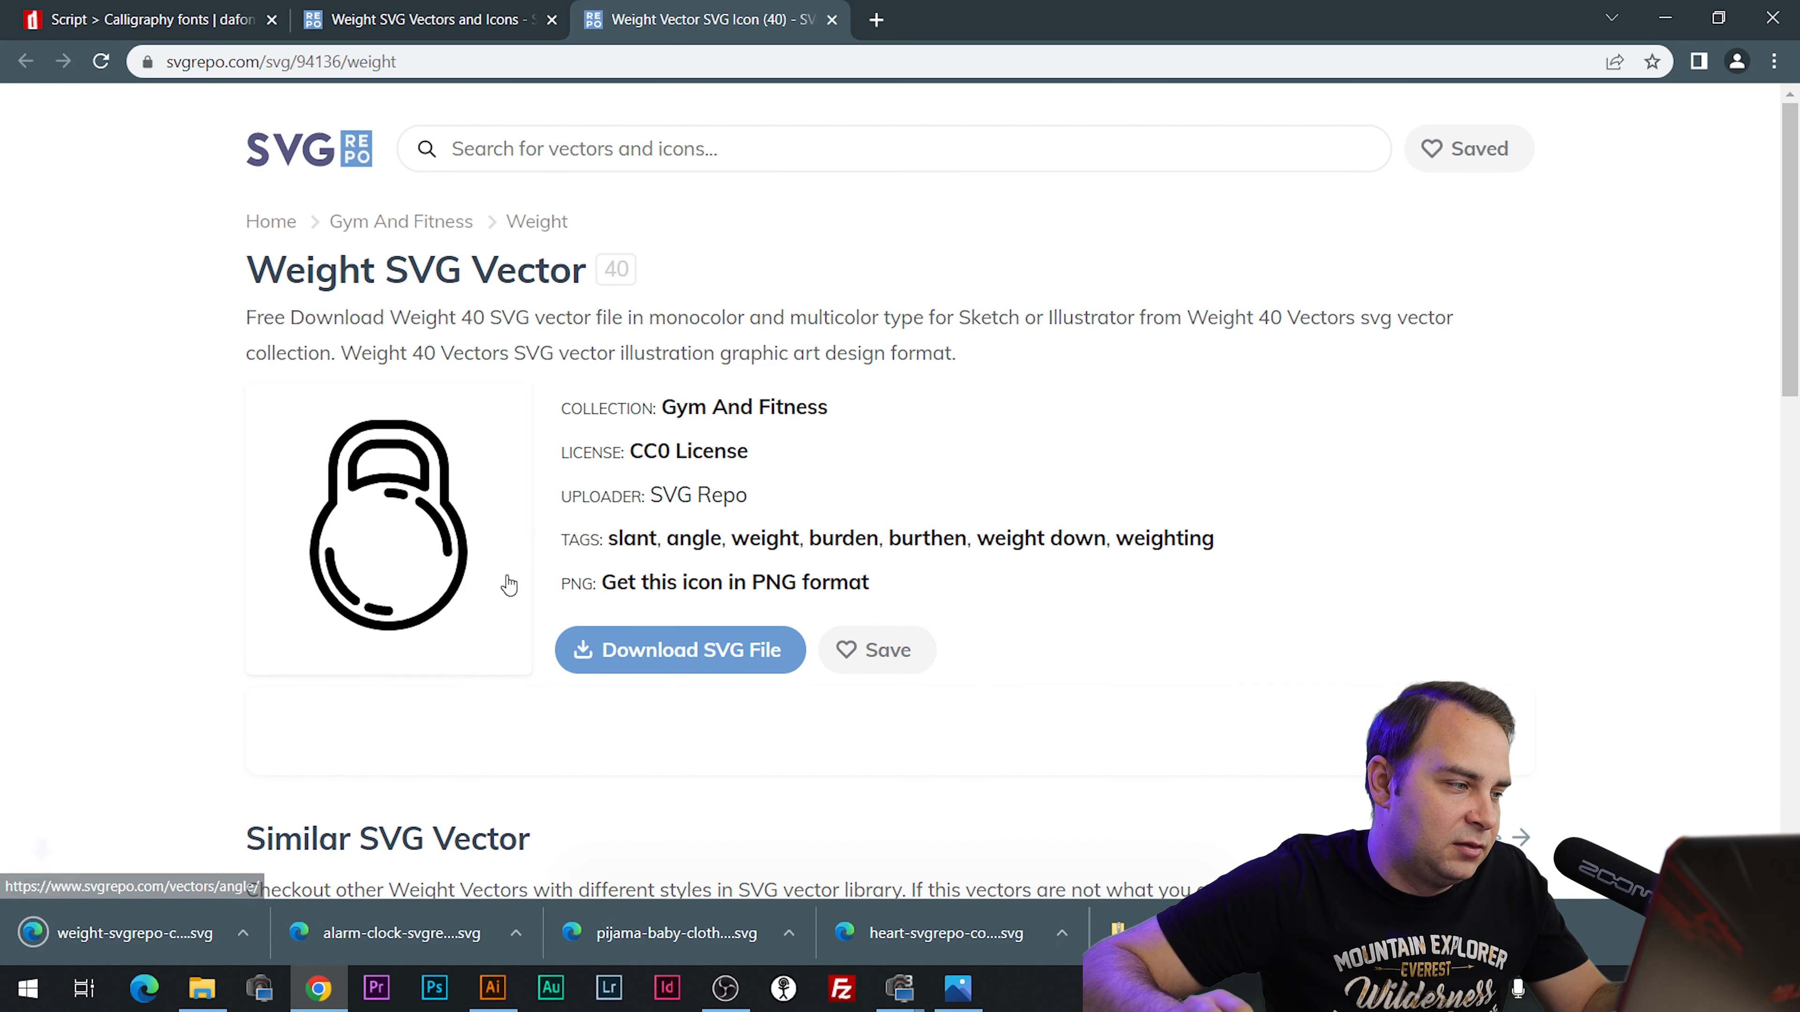
left_click(254, 921)
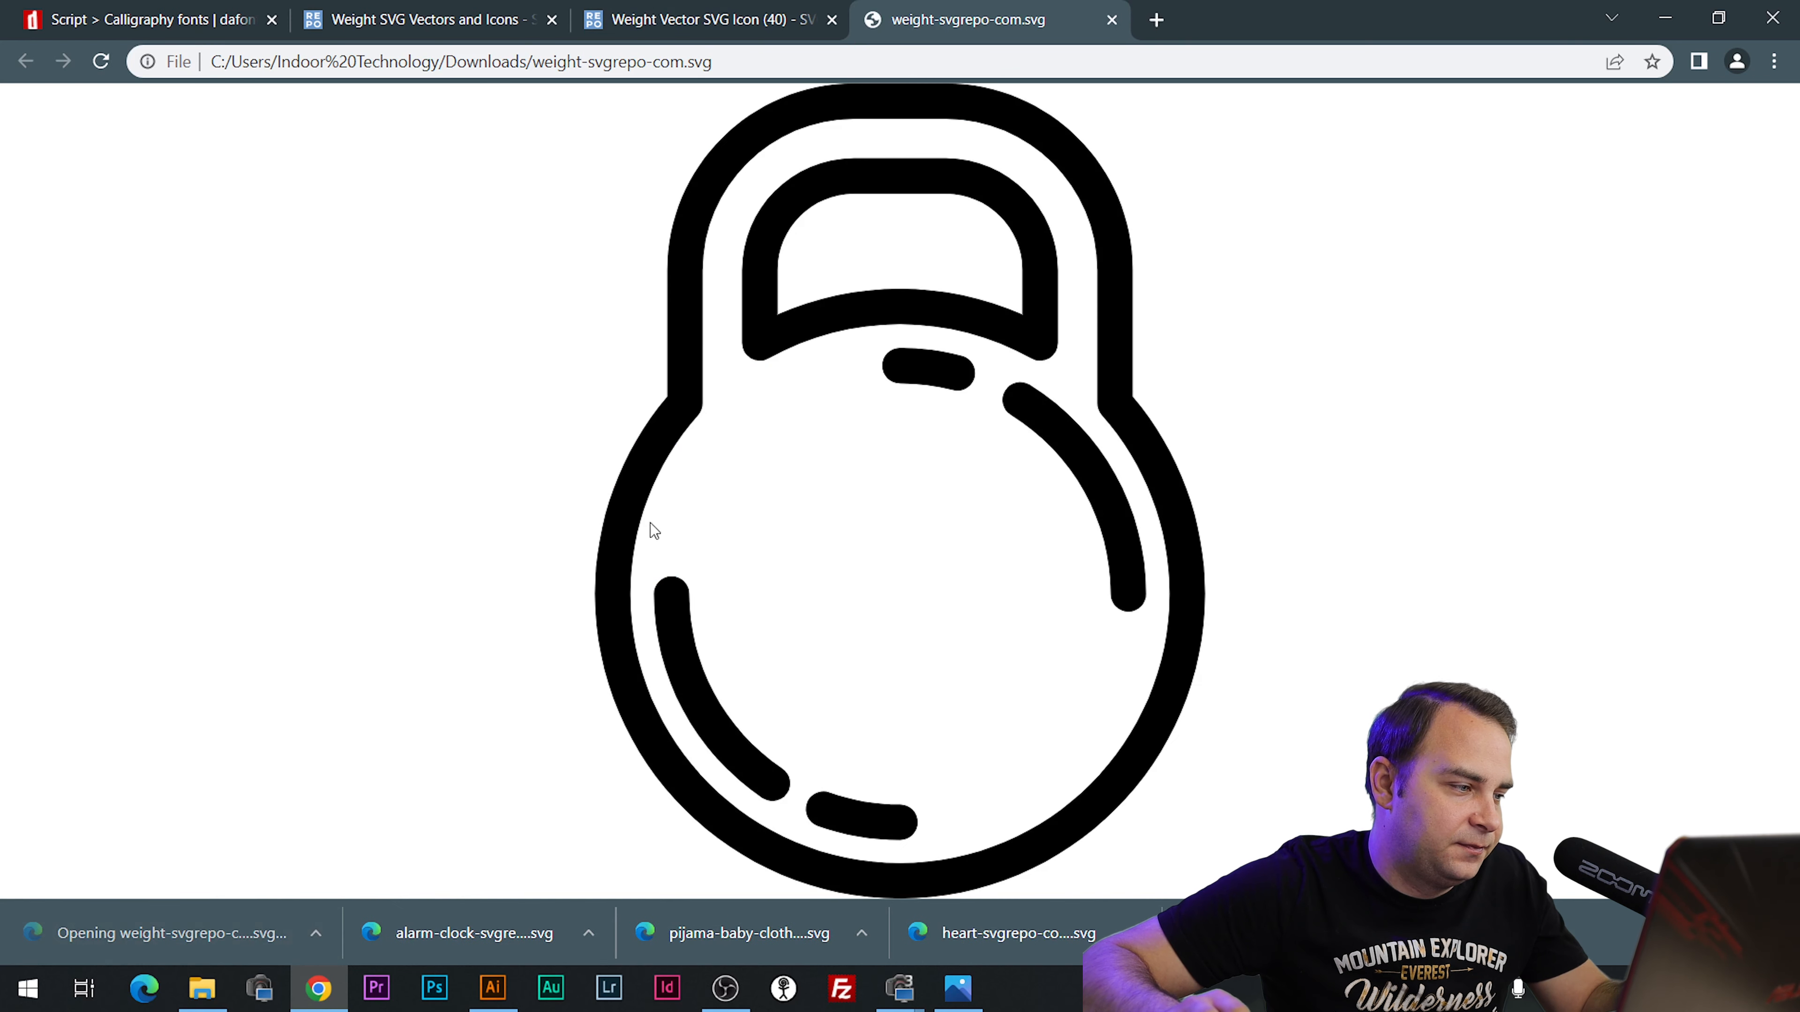
Open weight-svgrepo-com.svg in Illustrator and copy the kettlebell artwork into the name sign document.
left_click(202, 989)
left_click_drag(791, 328, 1058, 376)
key("ctrl+a")
key("ctrl+c")
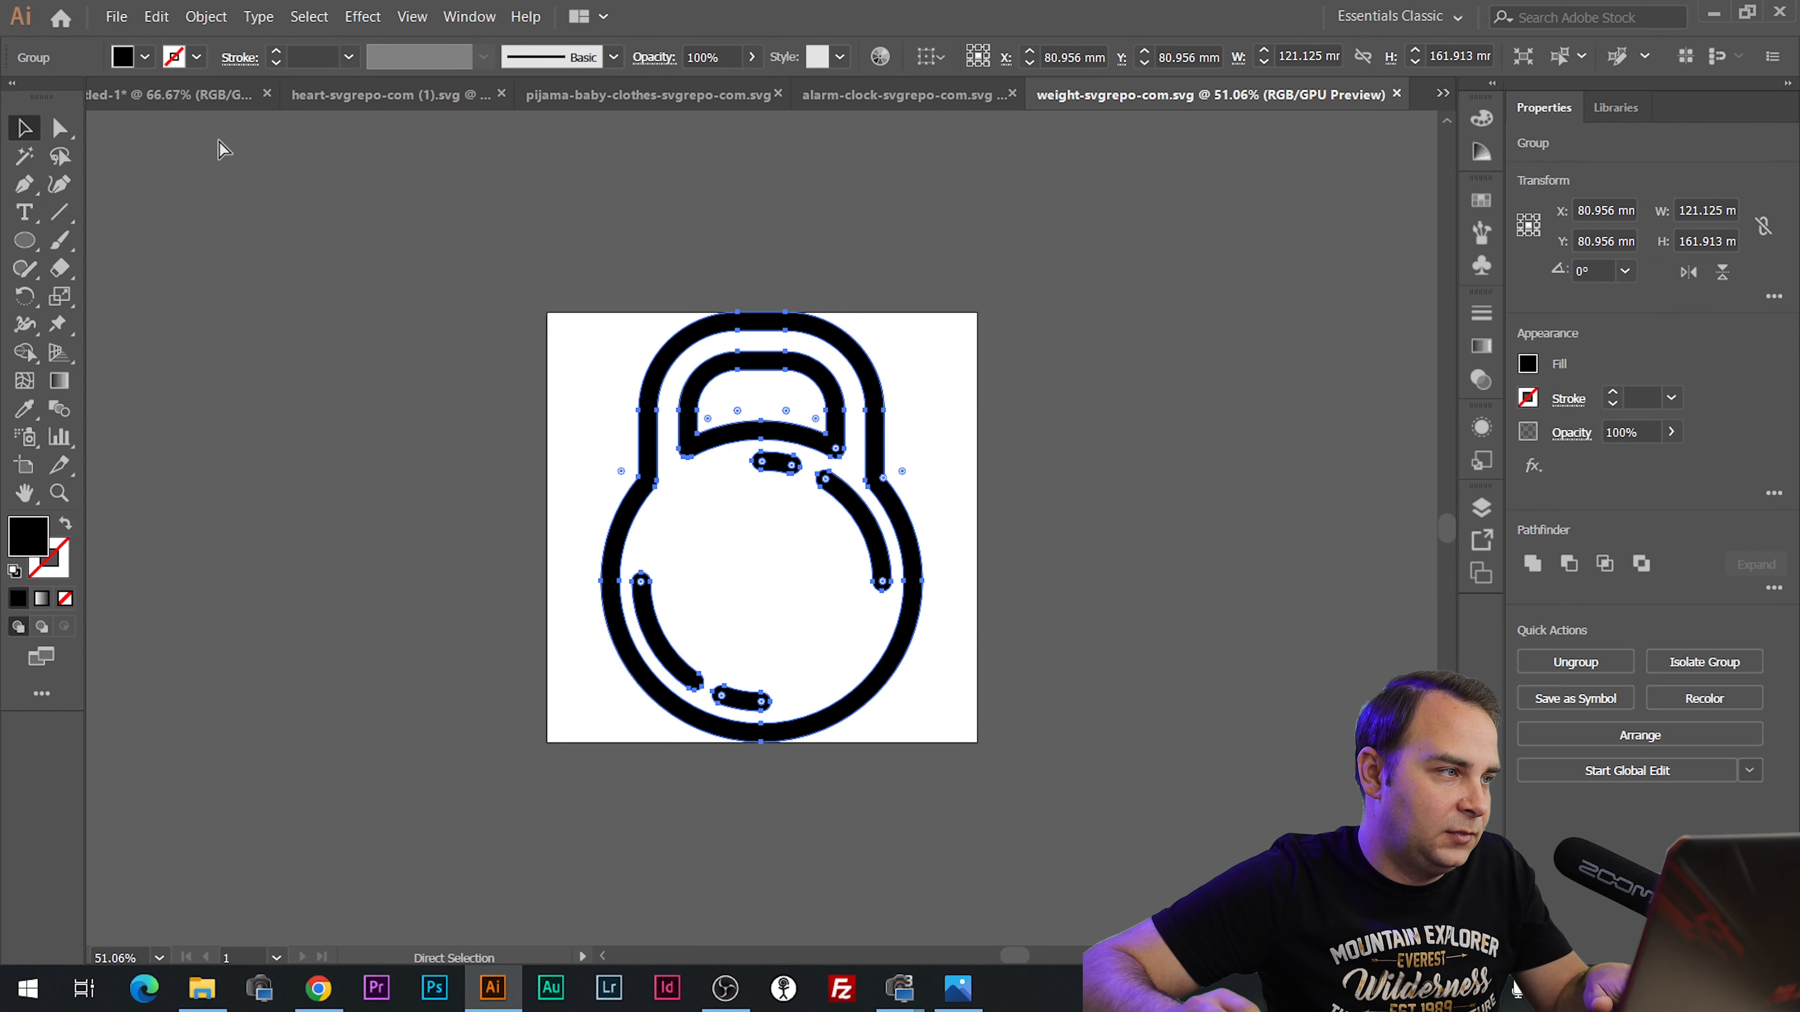
left_click(163, 94)
key("ctrl+v")
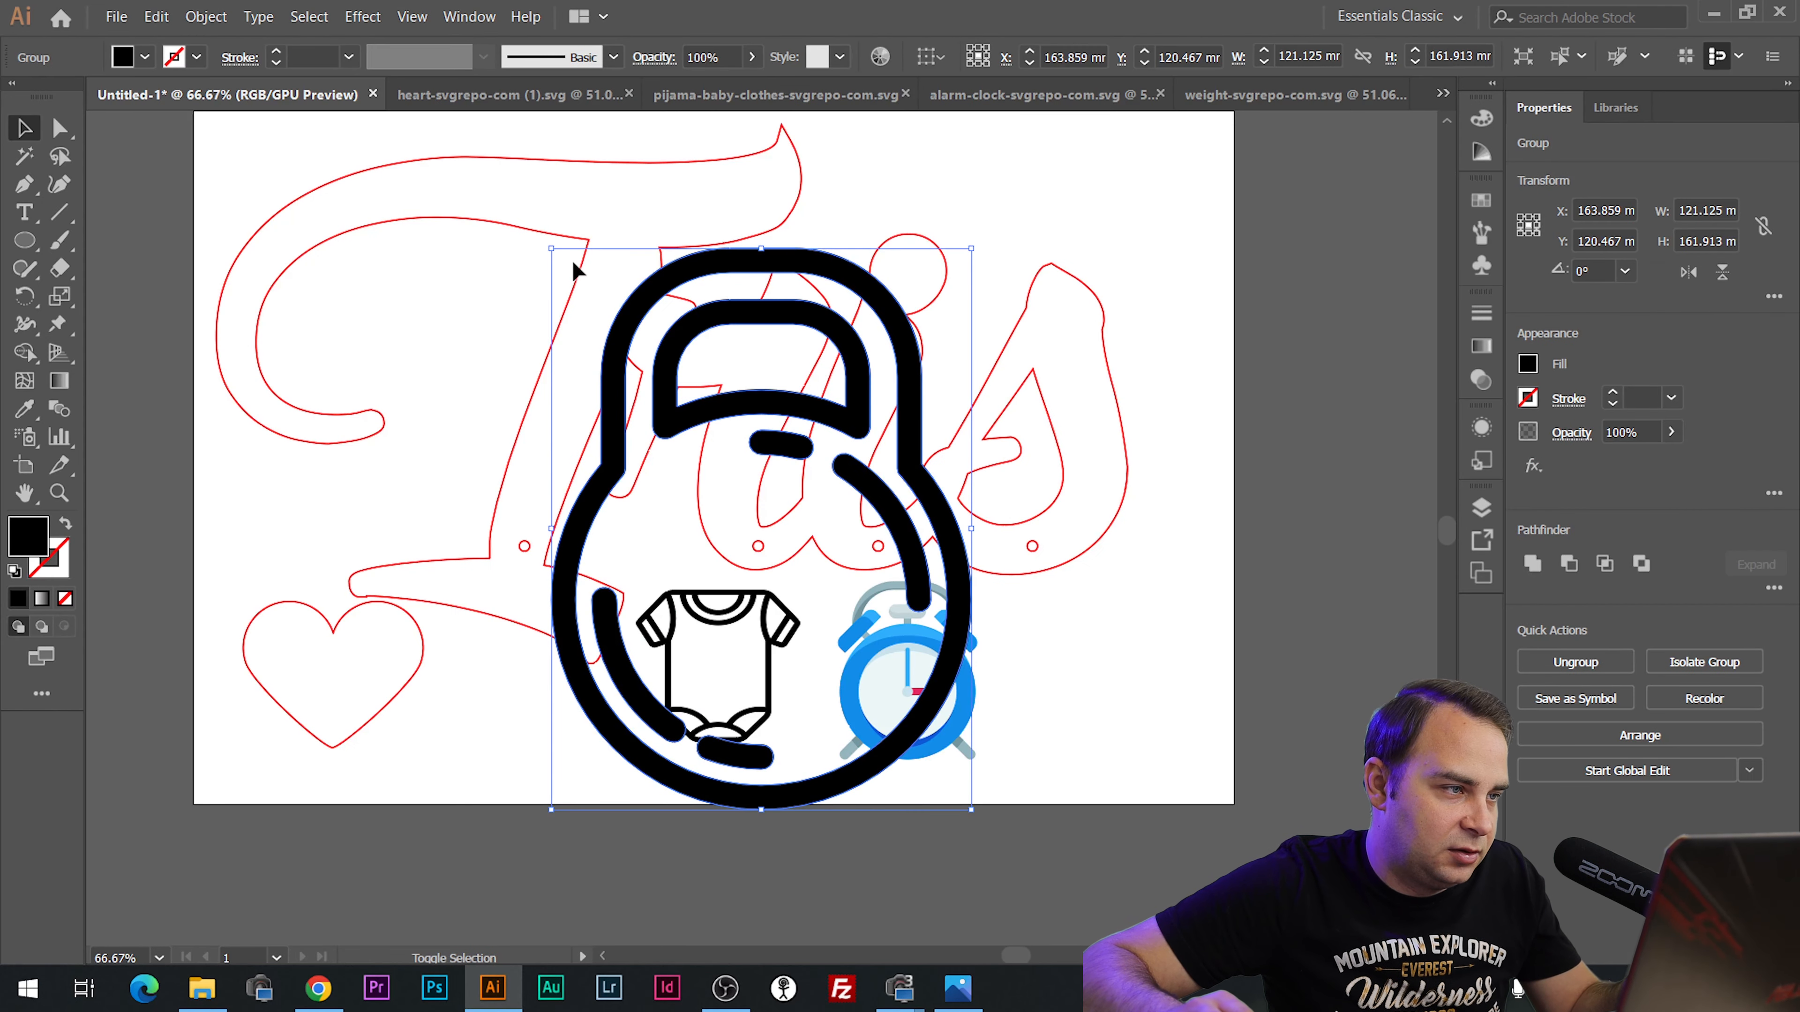
Scale the kettlebell to about 37 × 50 mm and place it beside the alarm clock, below the s.
left_click_drag(551, 248, 807, 589)
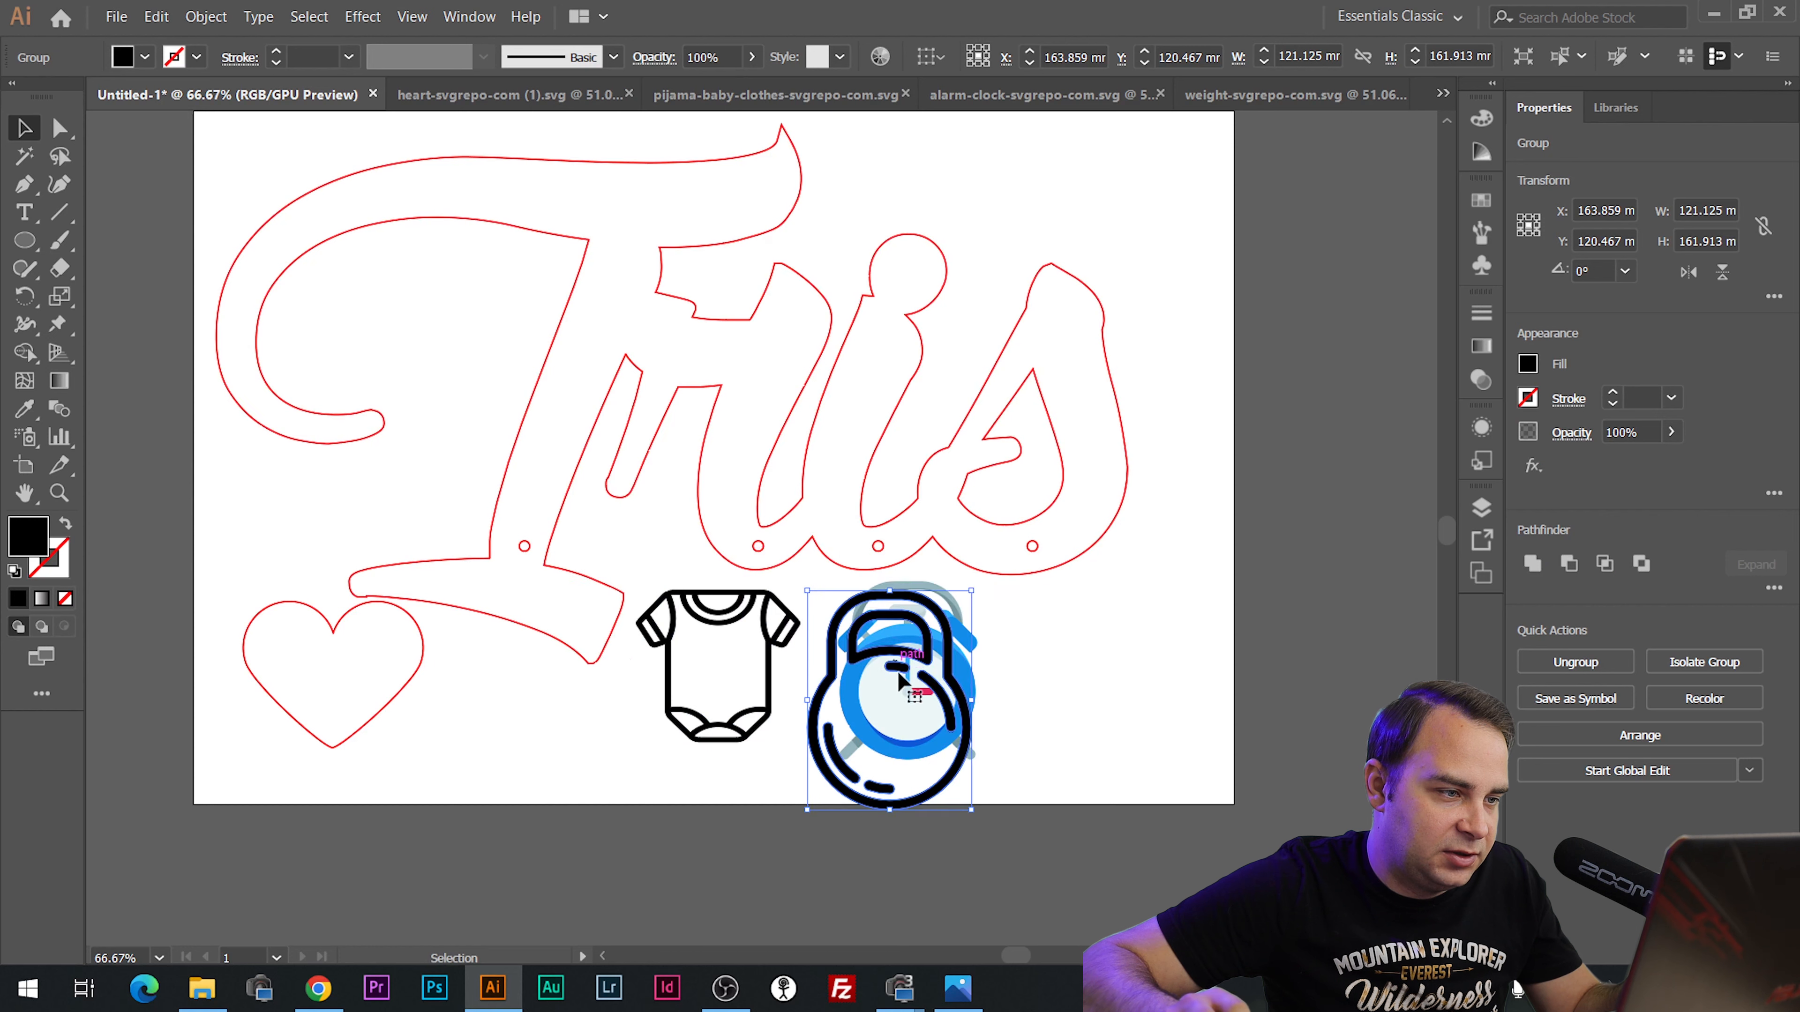
left_click_drag(844, 658, 1027, 635)
left_click_drag(992, 568, 1027, 614)
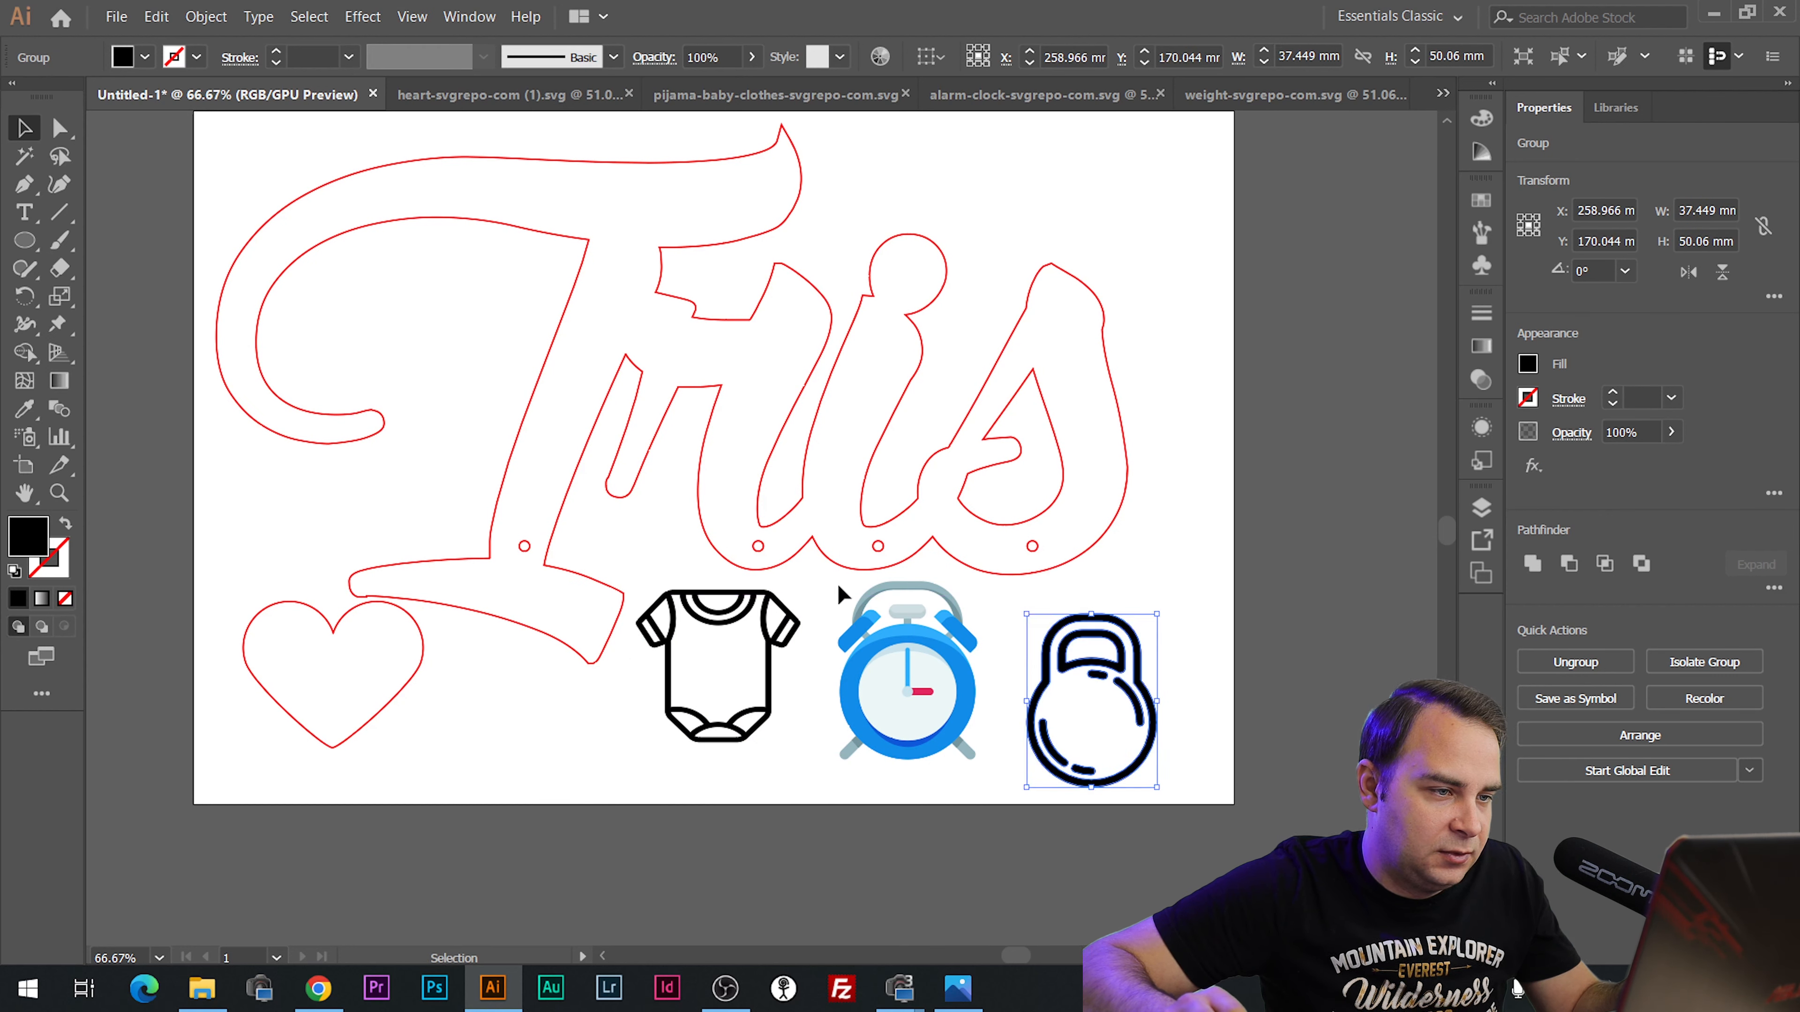
Try to set the baby bodysuit's height to 50 mm.
left_click(965, 758)
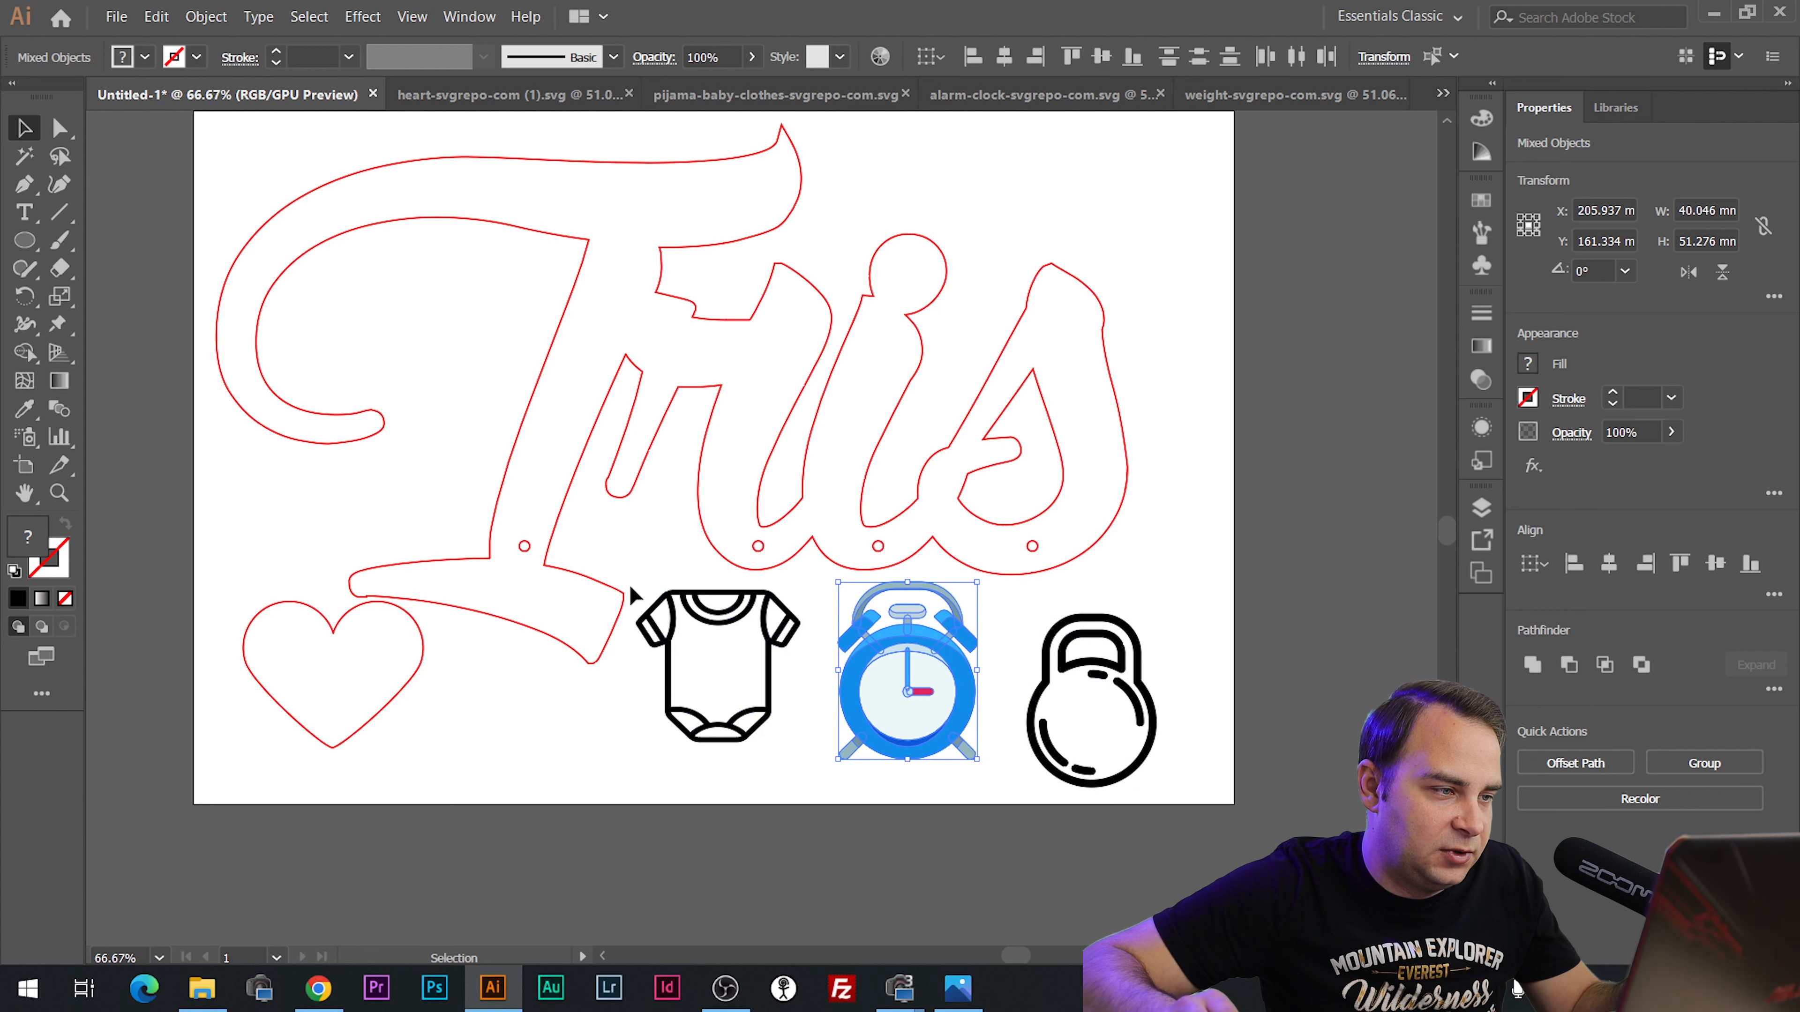
left_click(721, 726)
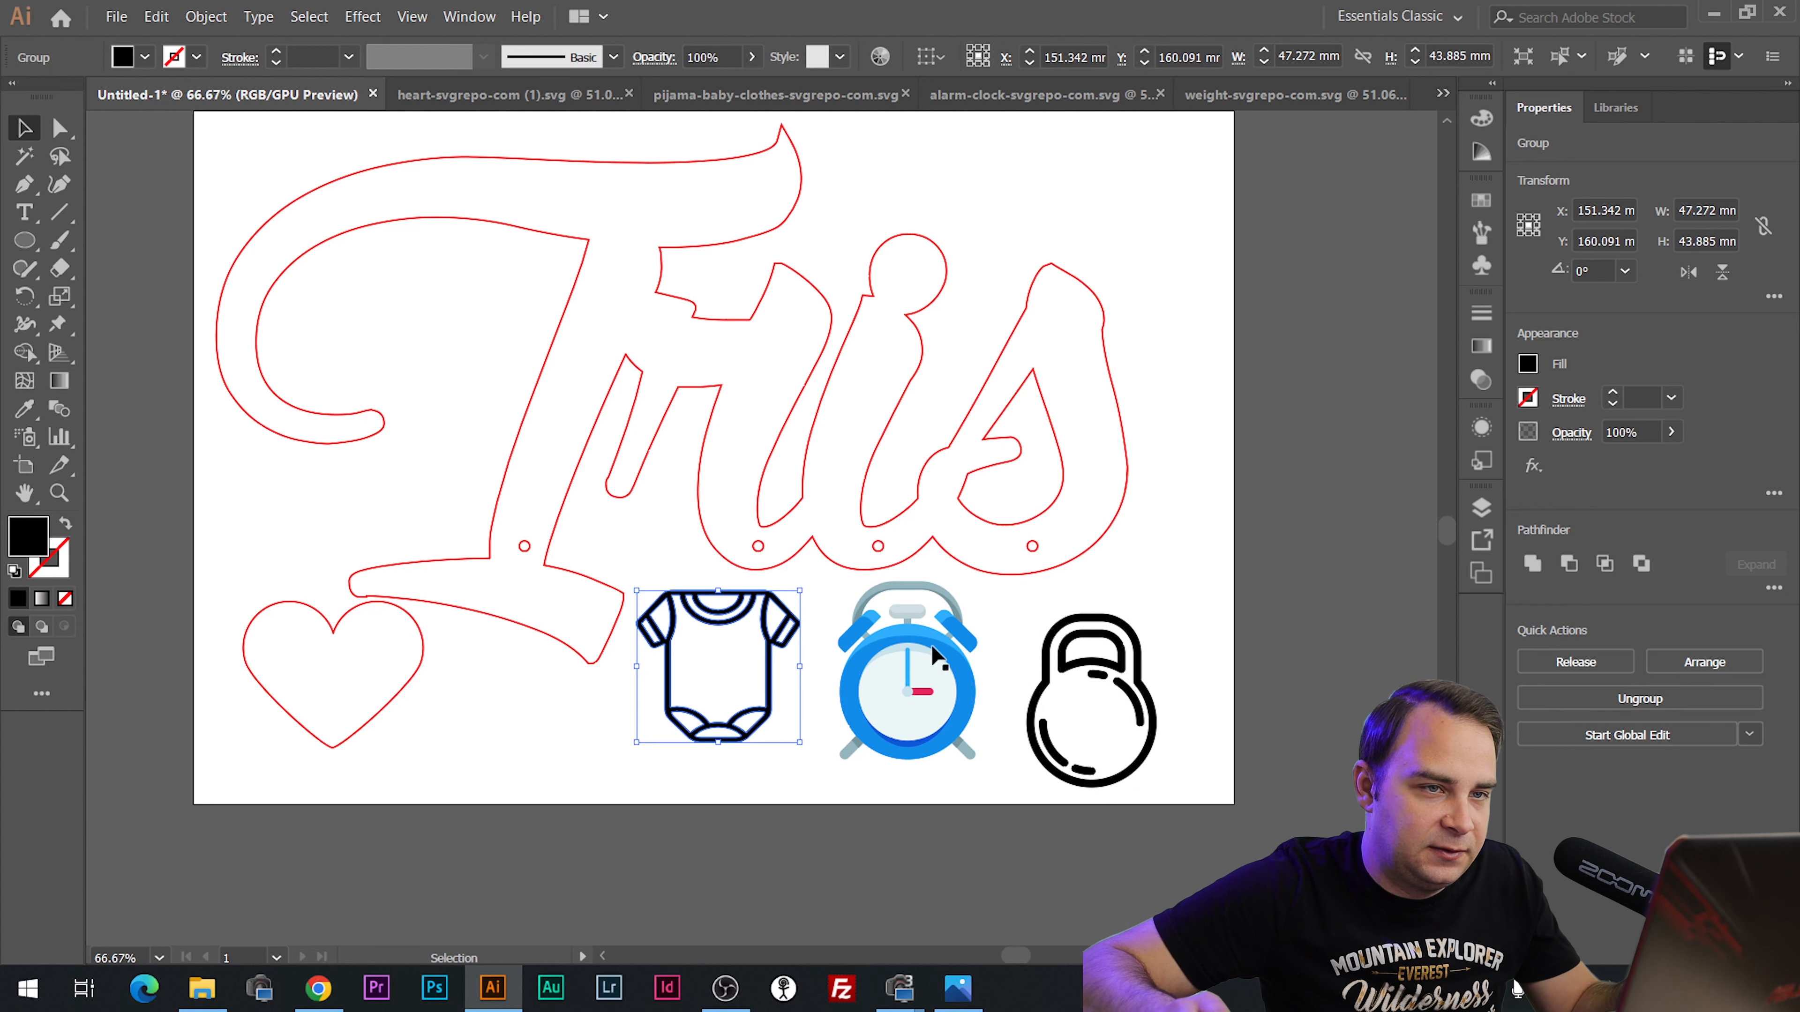
double_click(1704, 237)
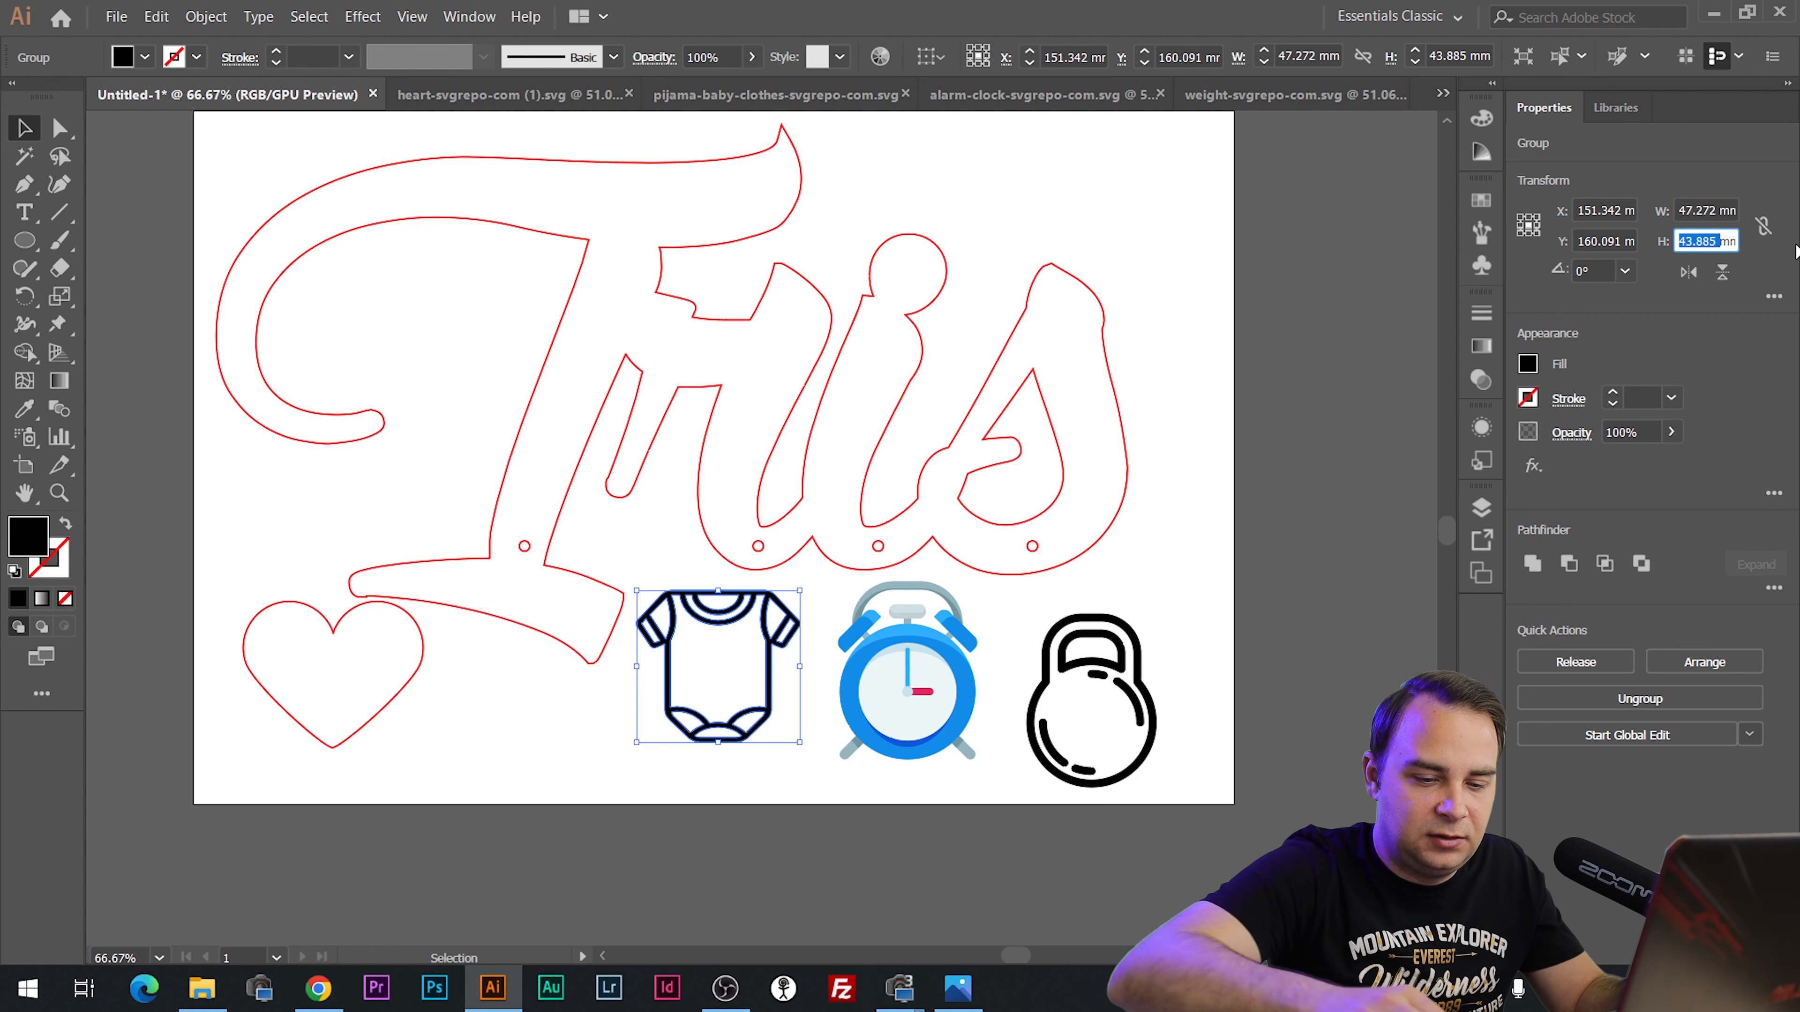
type("50")
key("Return")
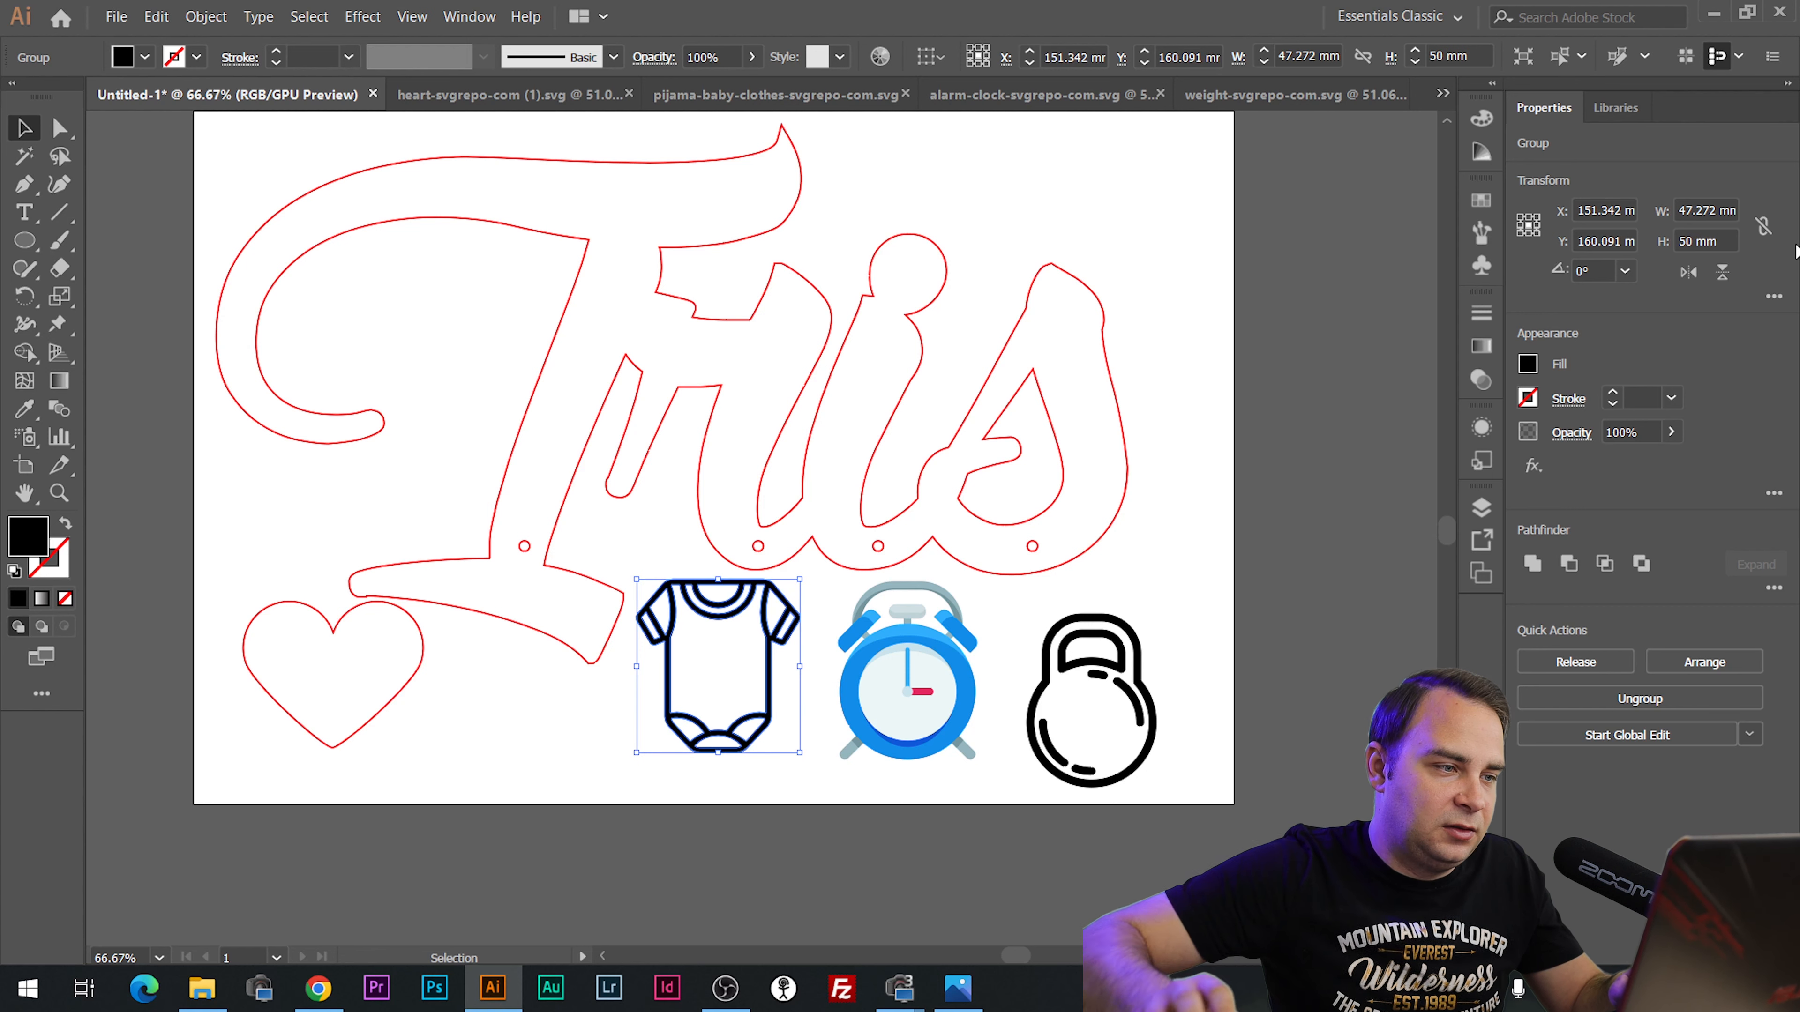
Enlarge the baby bodysuit proportionally to about 49 × 45 mm.
left_click(1241, 623)
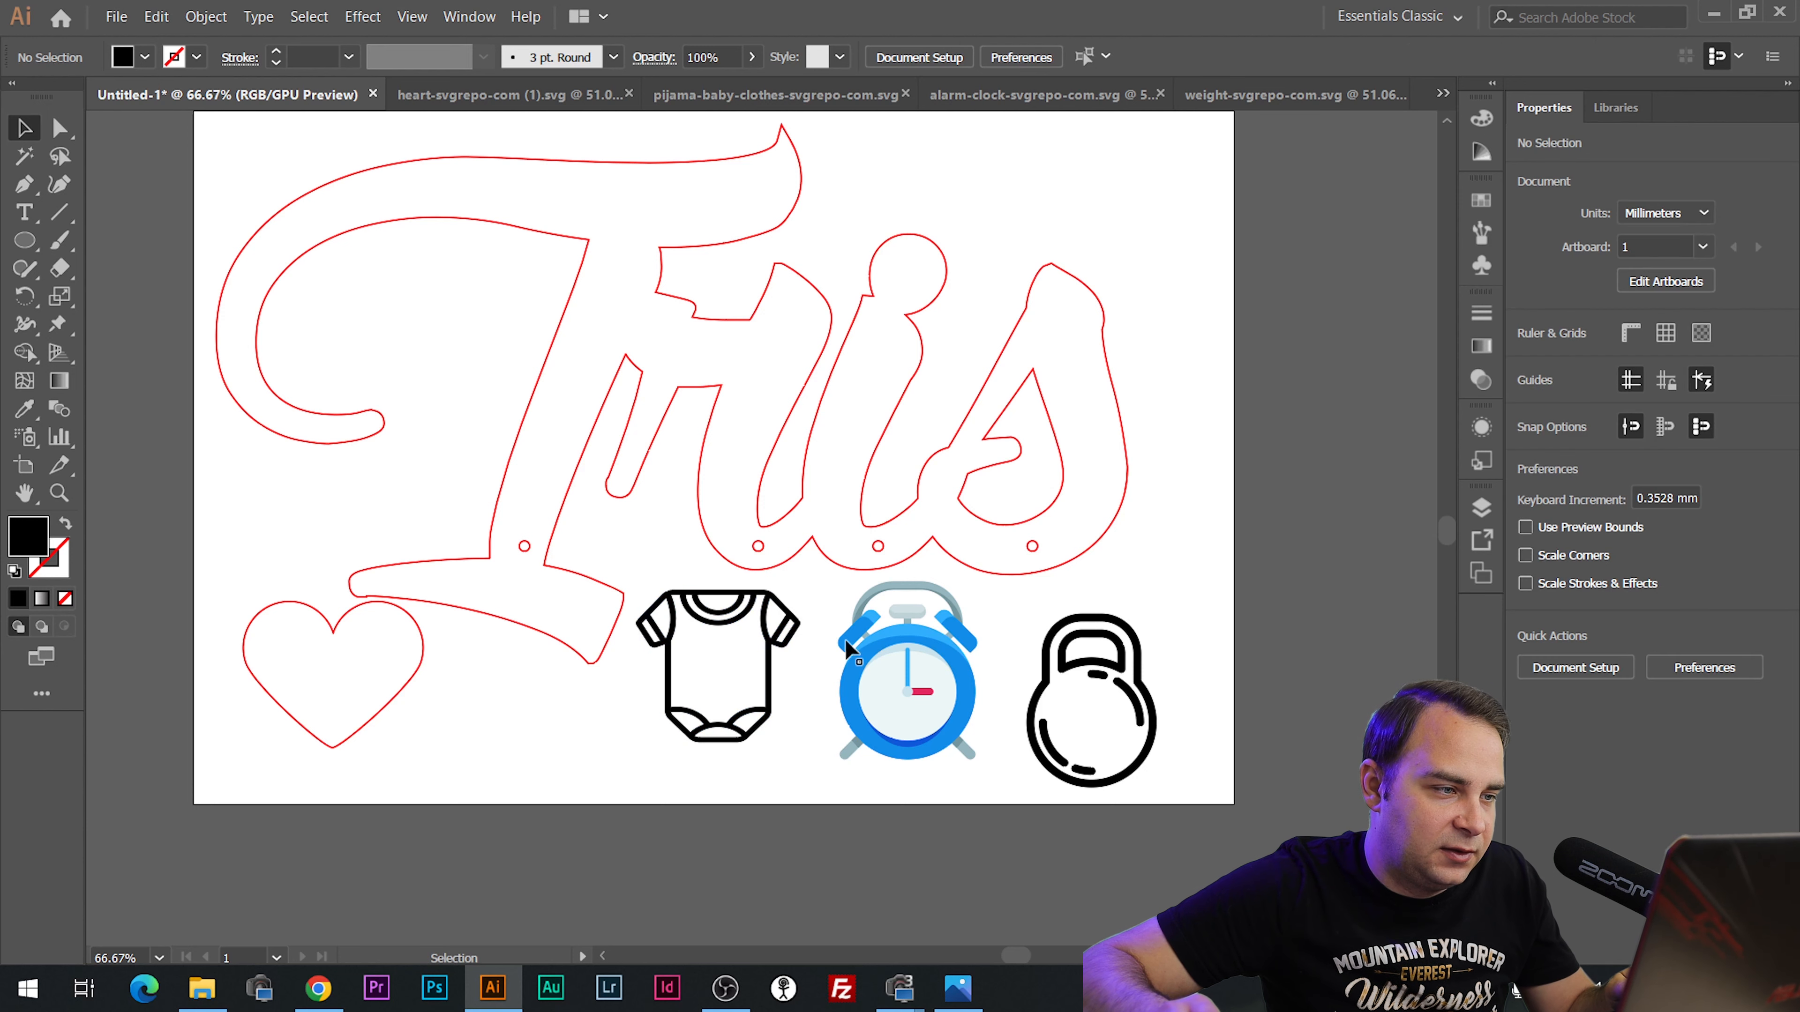
left_click(767, 712)
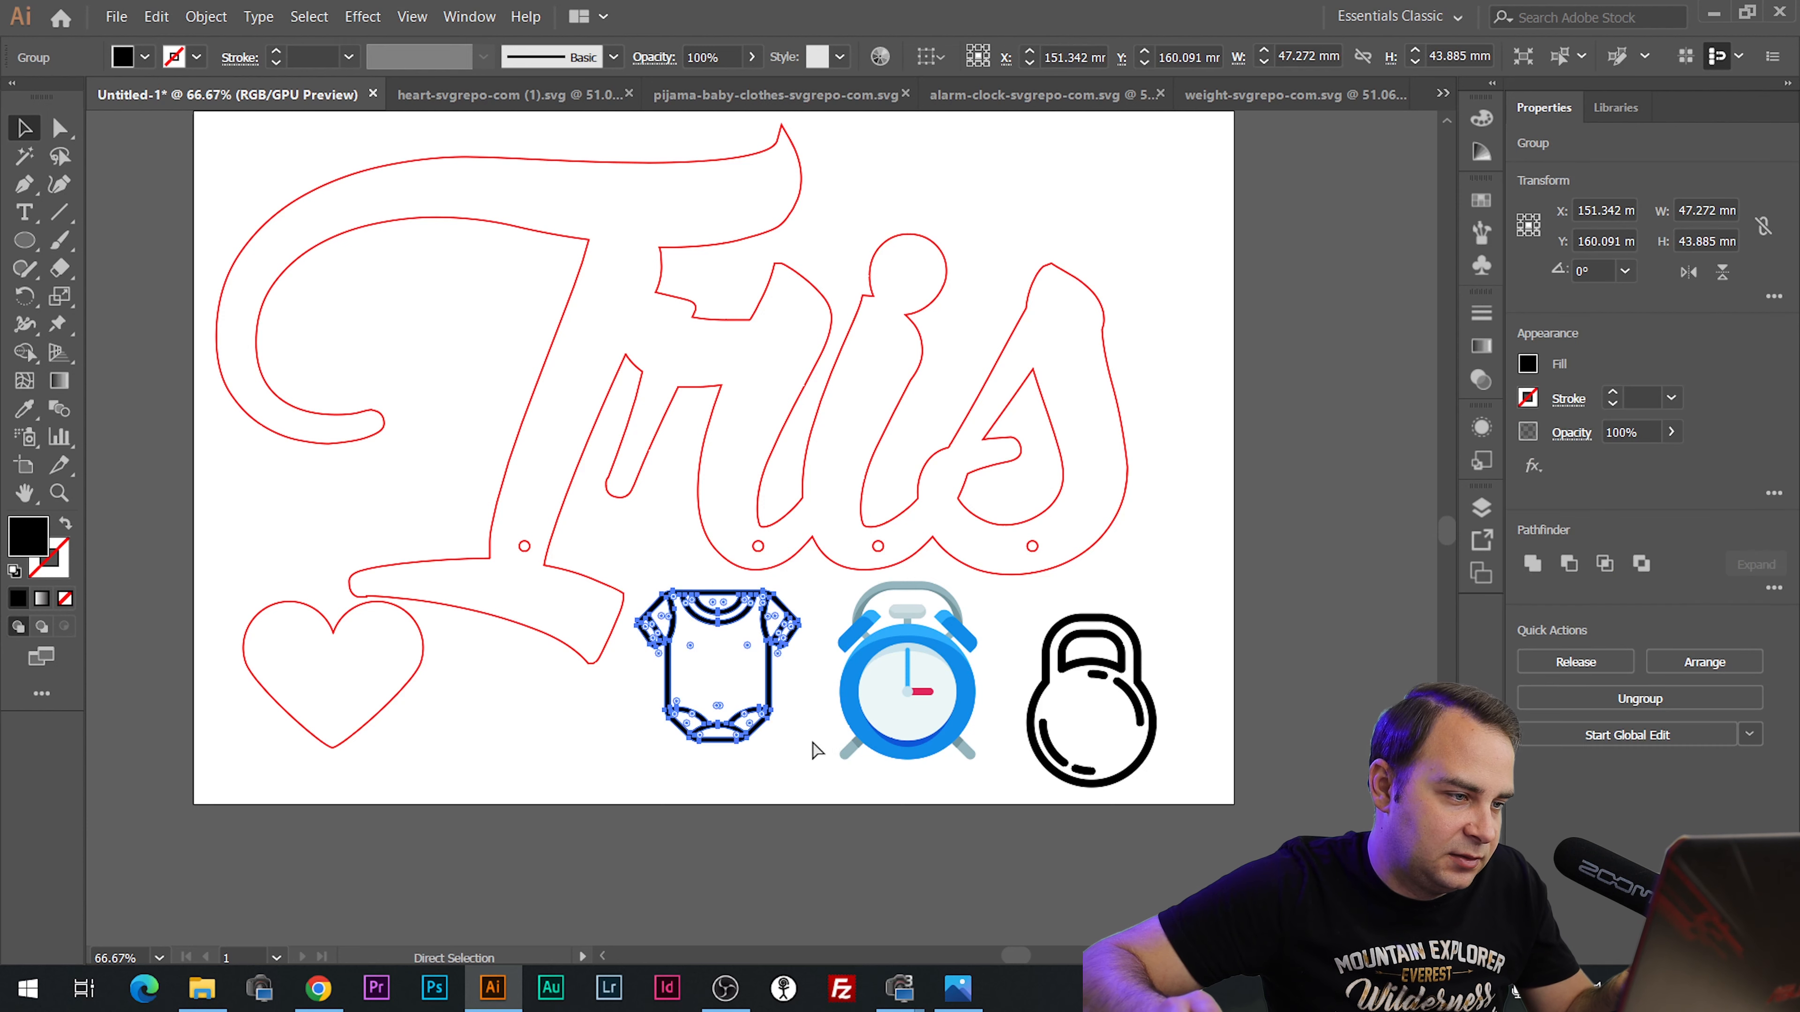
left_click_drag(798, 743, 807, 747)
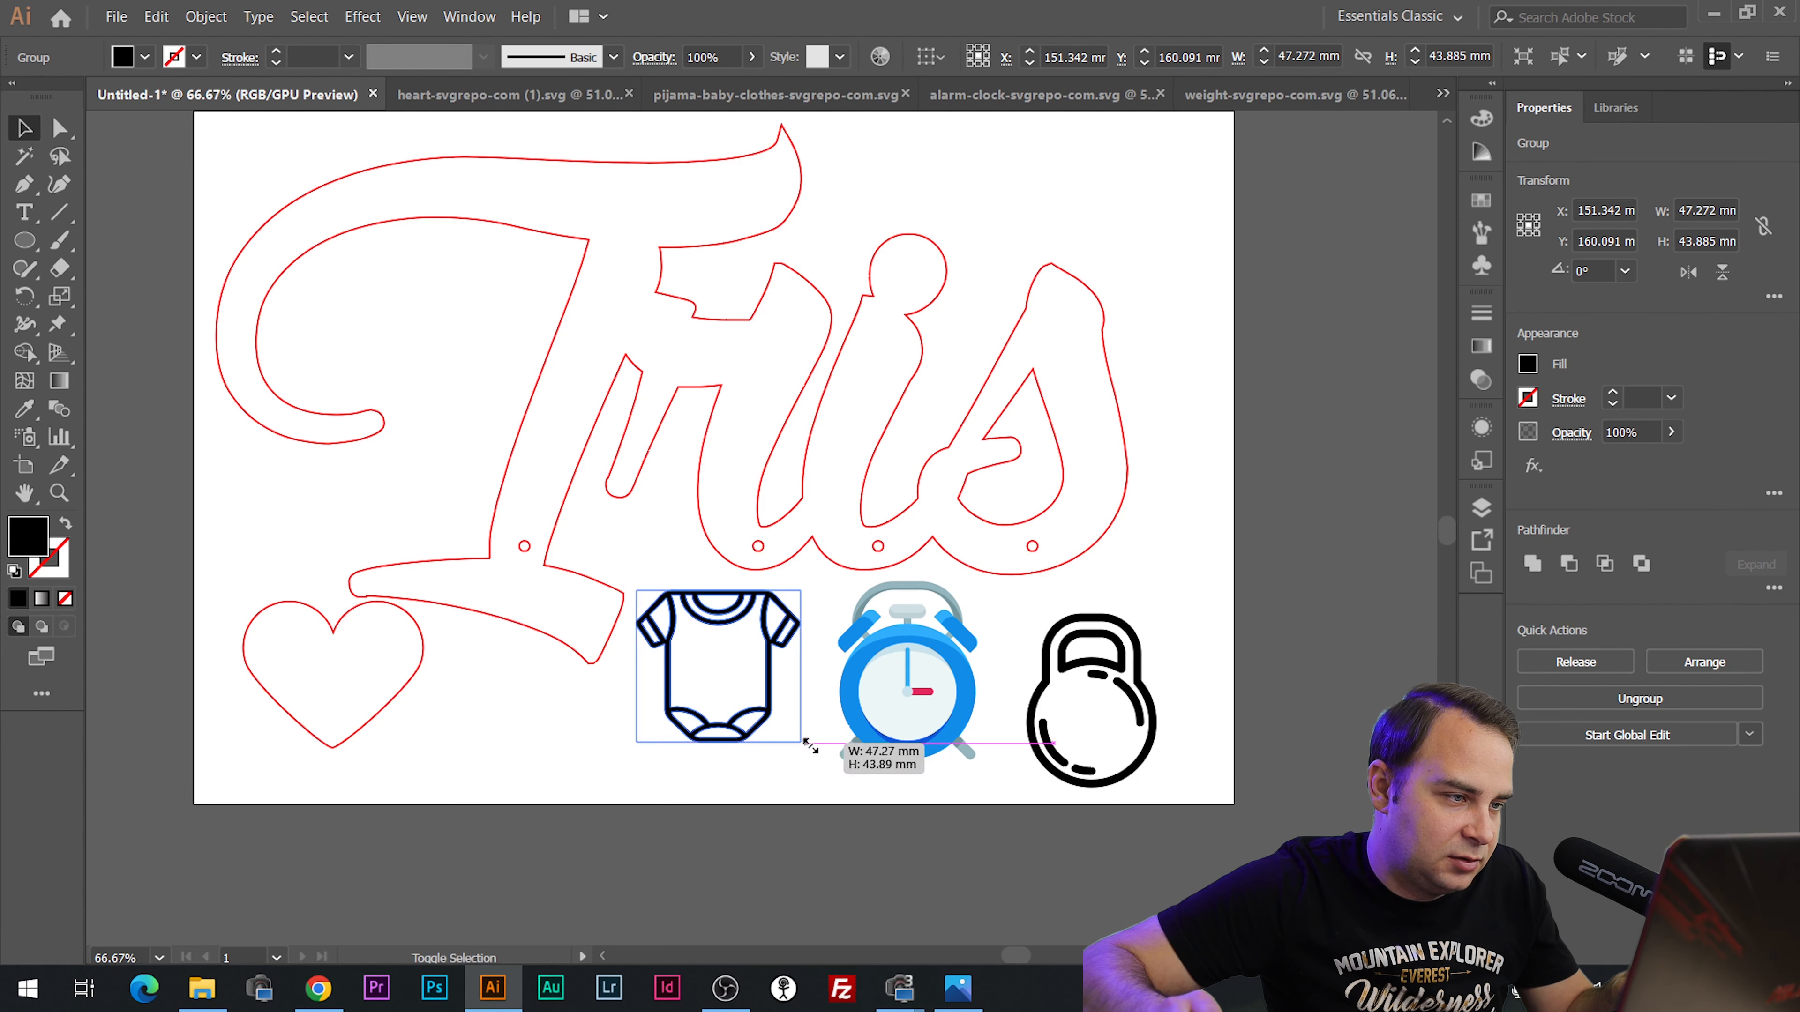
Group the name outline with its four hanging holes and move the group up to make room for the pendants.
left_click_drag(482, 518, 1164, 567)
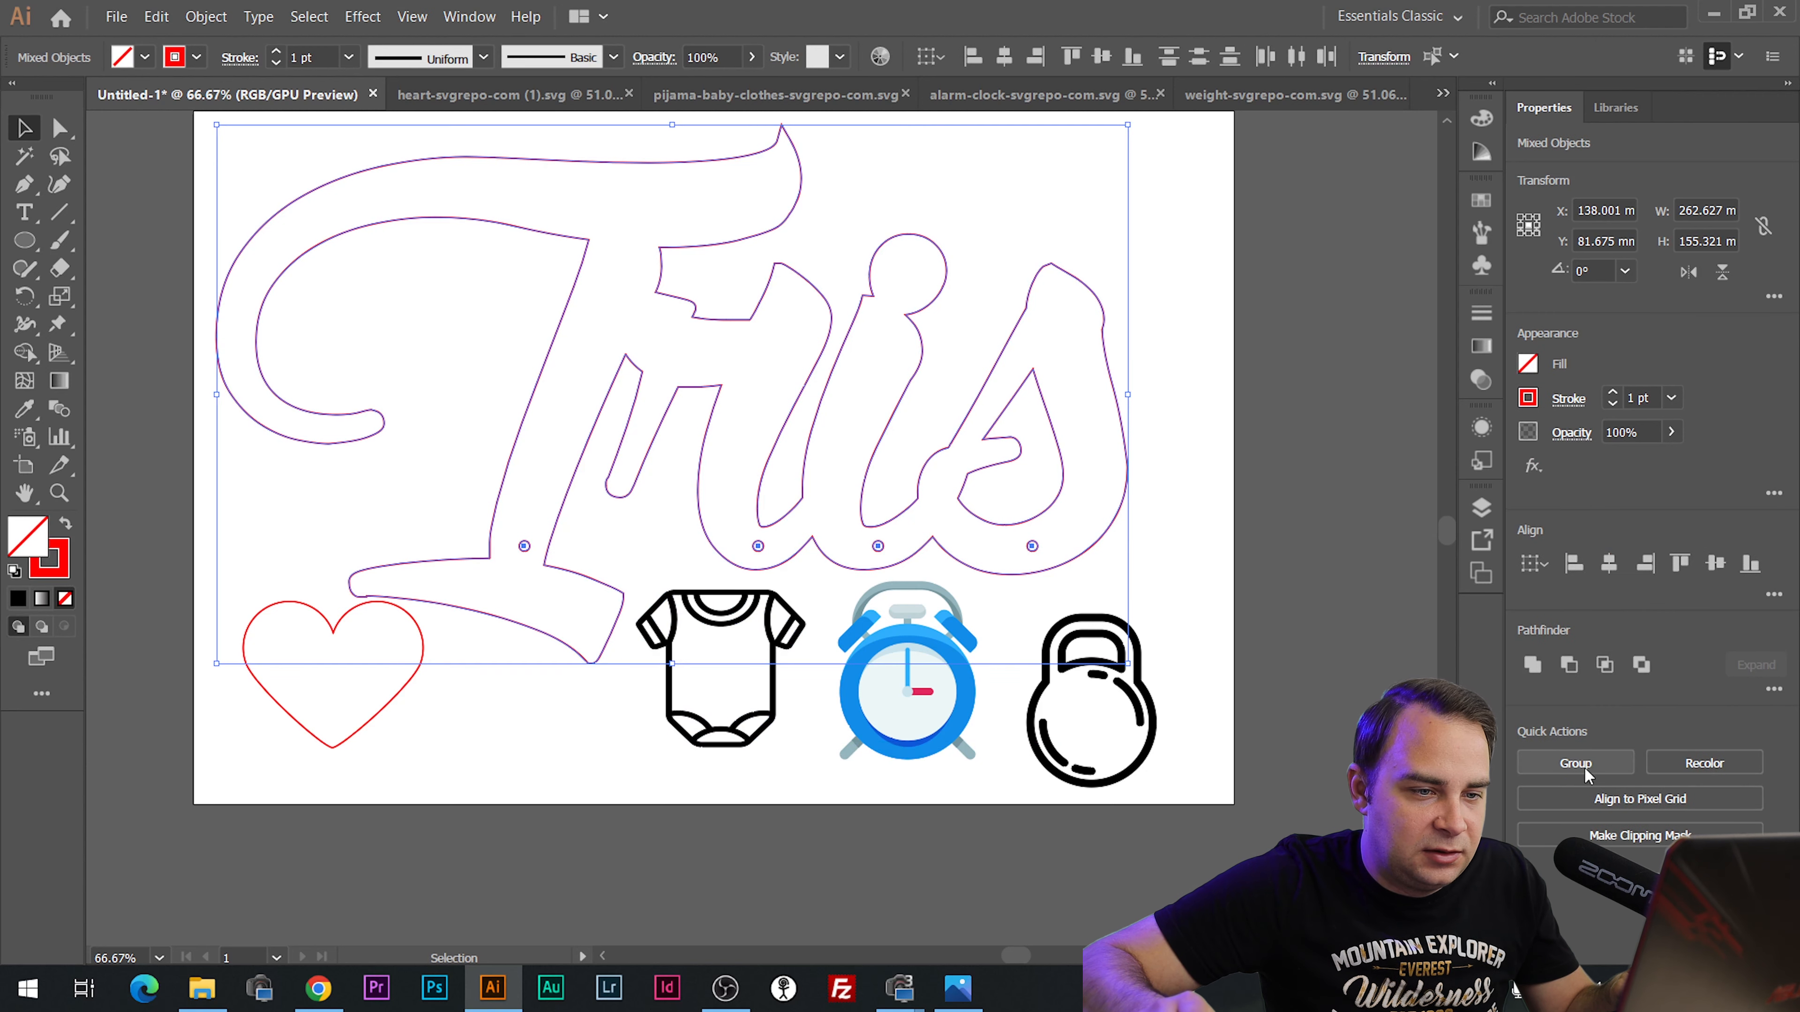
left_click(1577, 764)
left_click(768, 429)
left_click_drag(709, 443, 715, 169)
Arrange the heart, baby bodysuit, alarm clock and kettlebell in one row below the name.
left_click(247, 588)
left_click_drag(280, 603, 322, 504)
left_click_drag(572, 546, 799, 775)
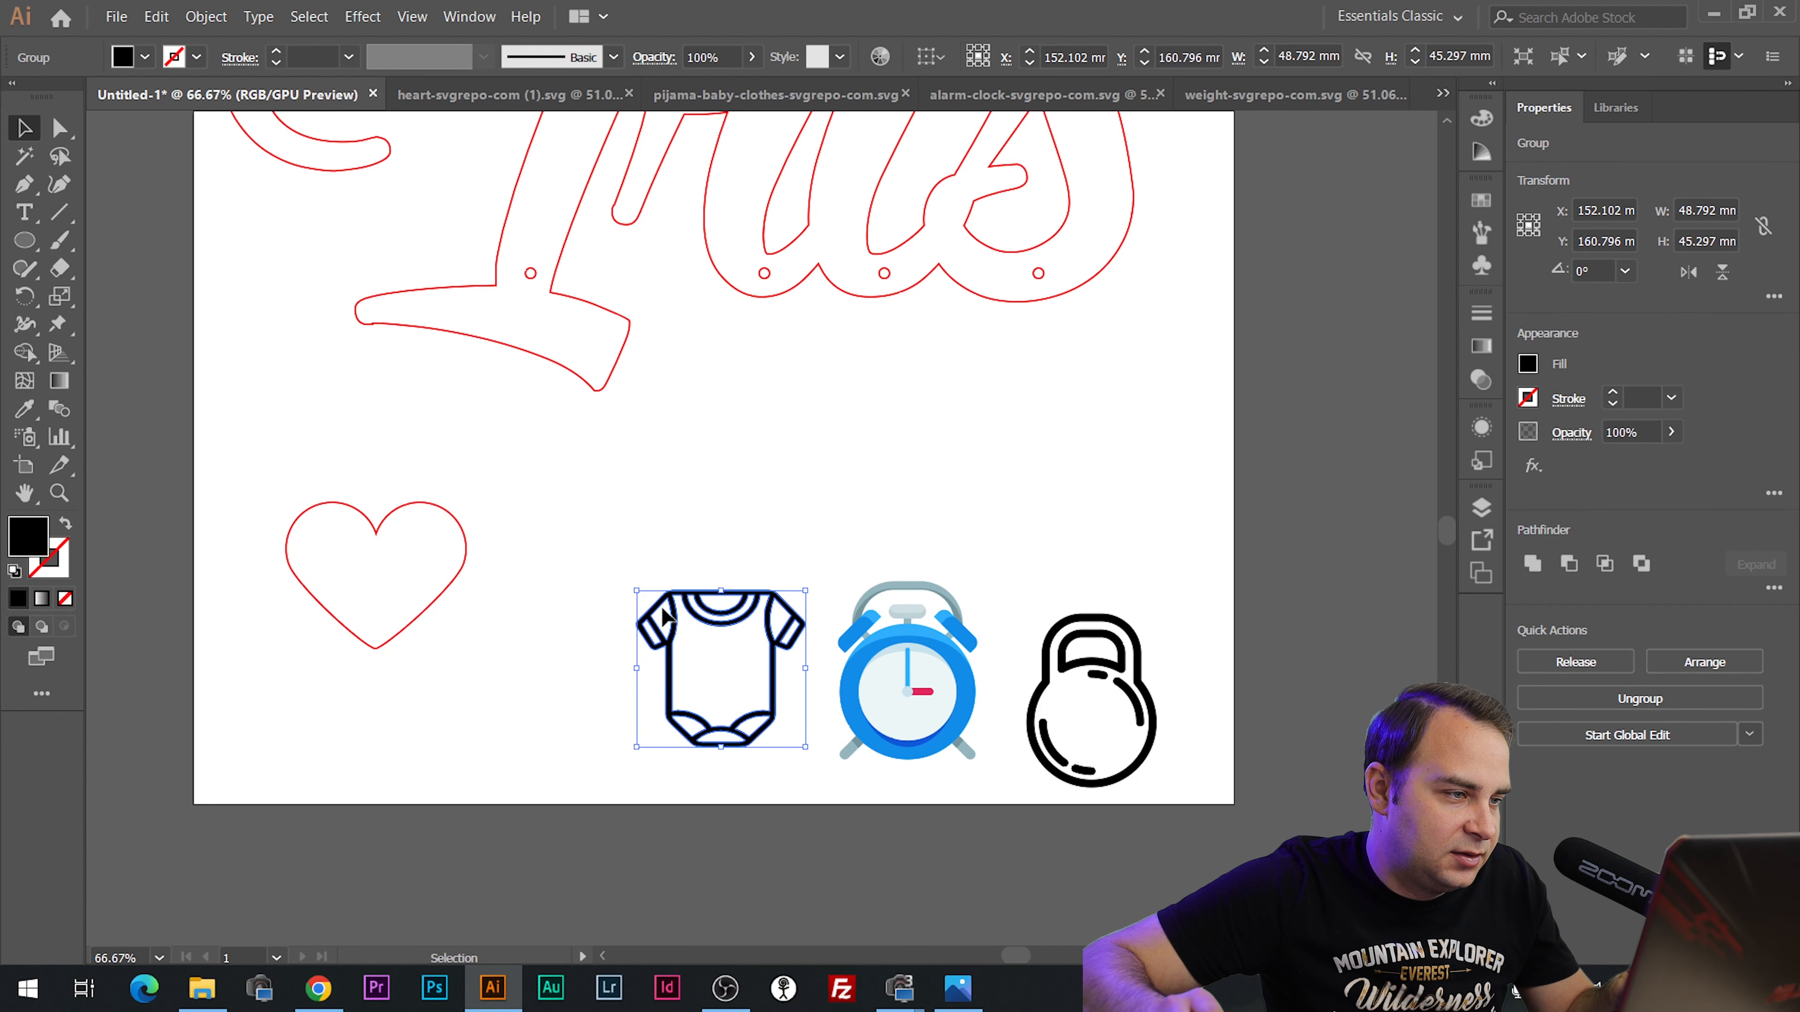
left_click_drag(662, 605, 528, 513)
left_click_drag(800, 558, 1001, 824)
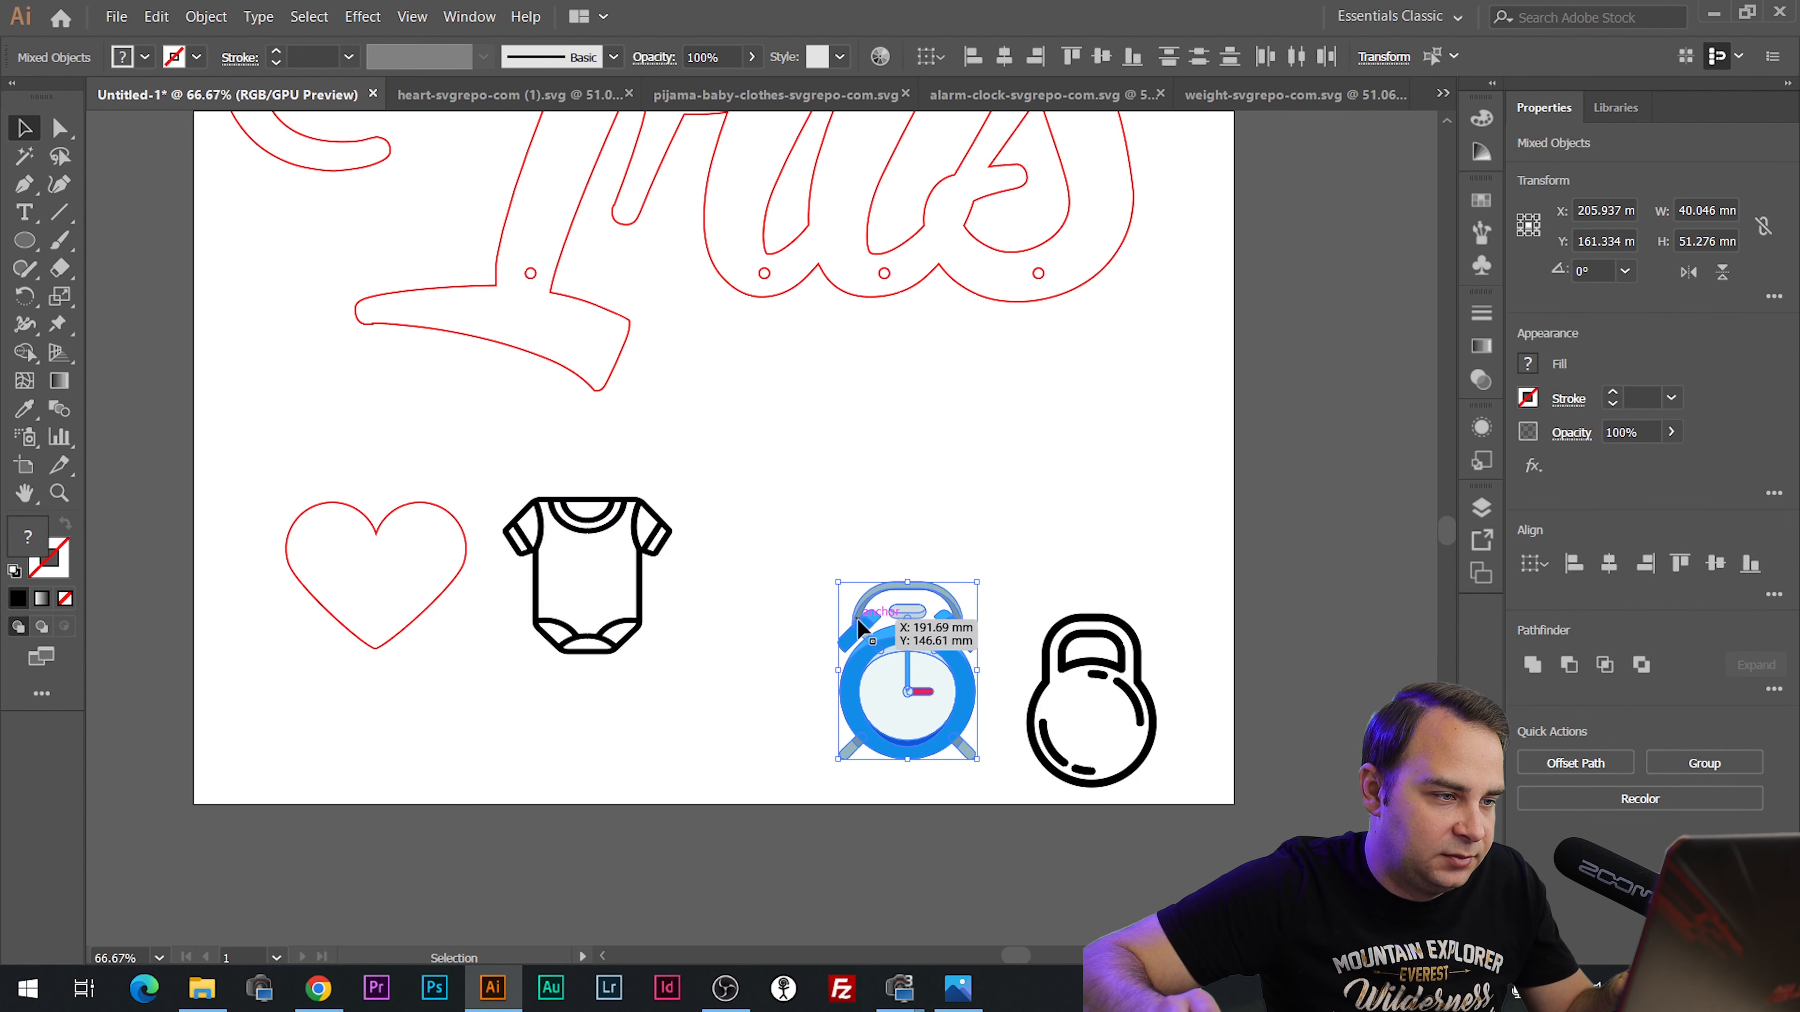
left_click_drag(881, 632, 744, 543)
left_click_drag(1047, 682, 920, 566)
left_click(440, 499)
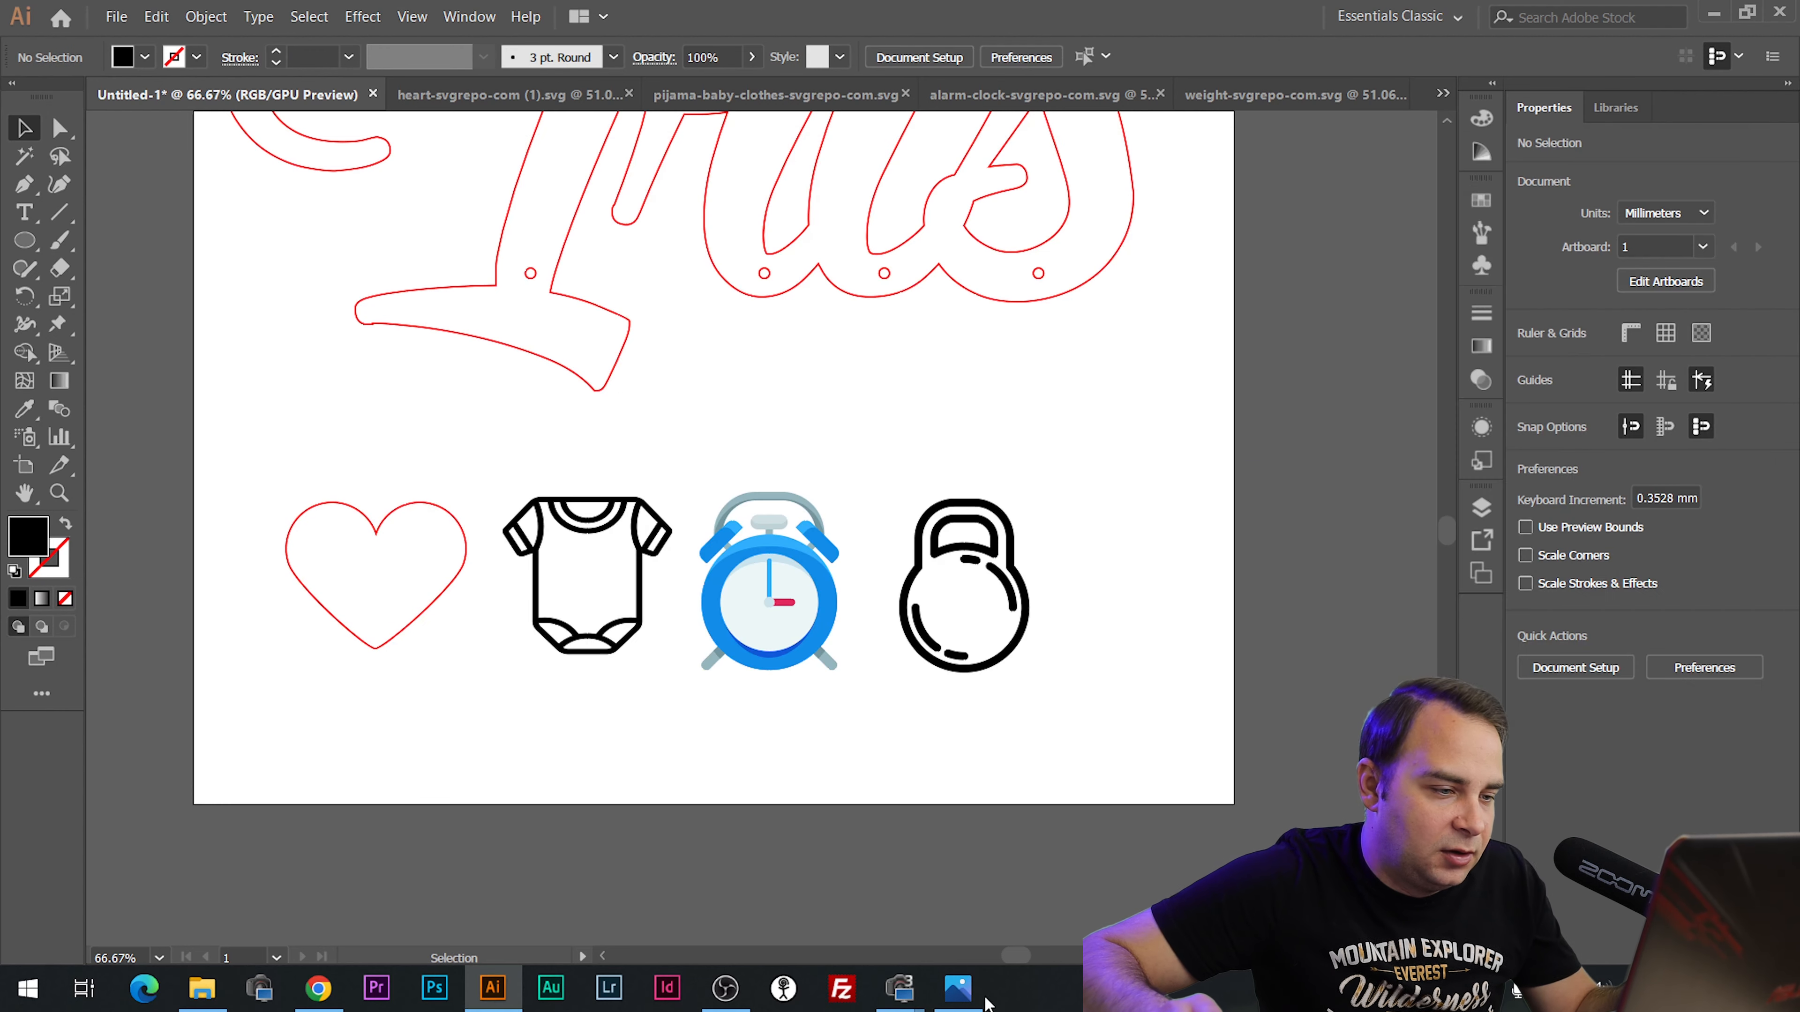
Check the heart pendant in the reference photo sign.jpg and narrow the heart outline to about 47 mm wide.
left_click(957, 987)
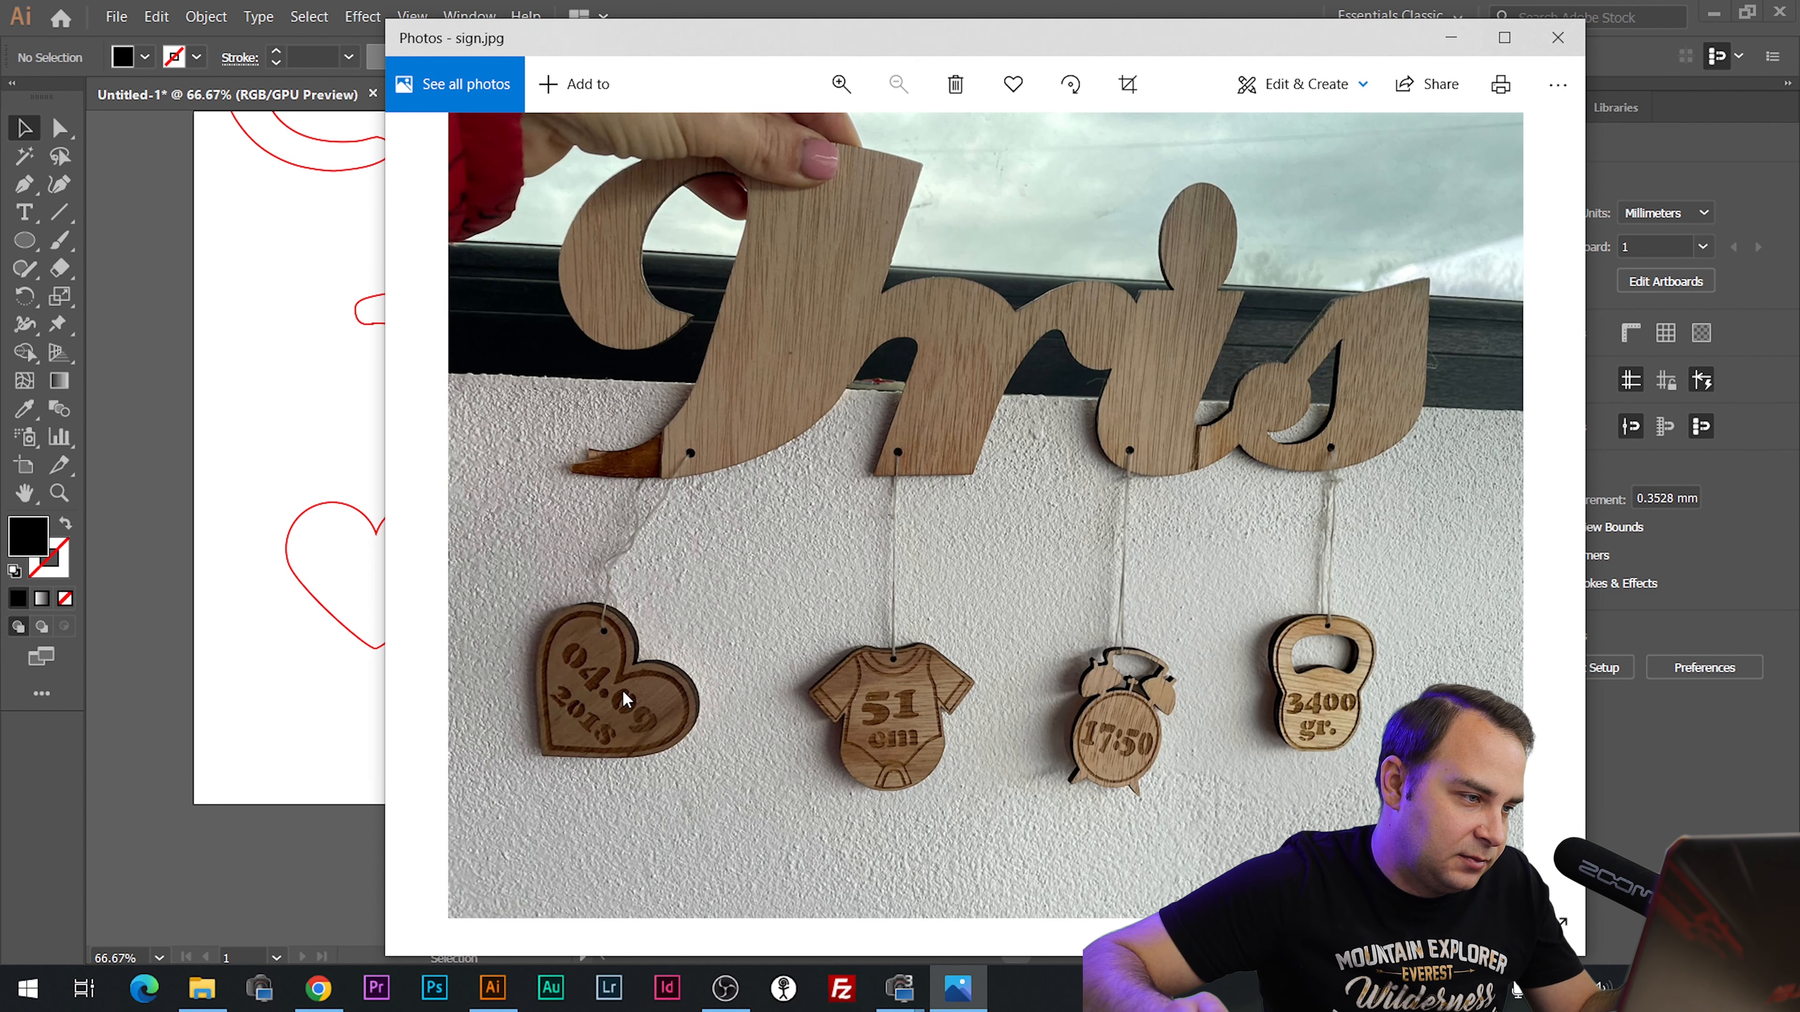
left_click(327, 603)
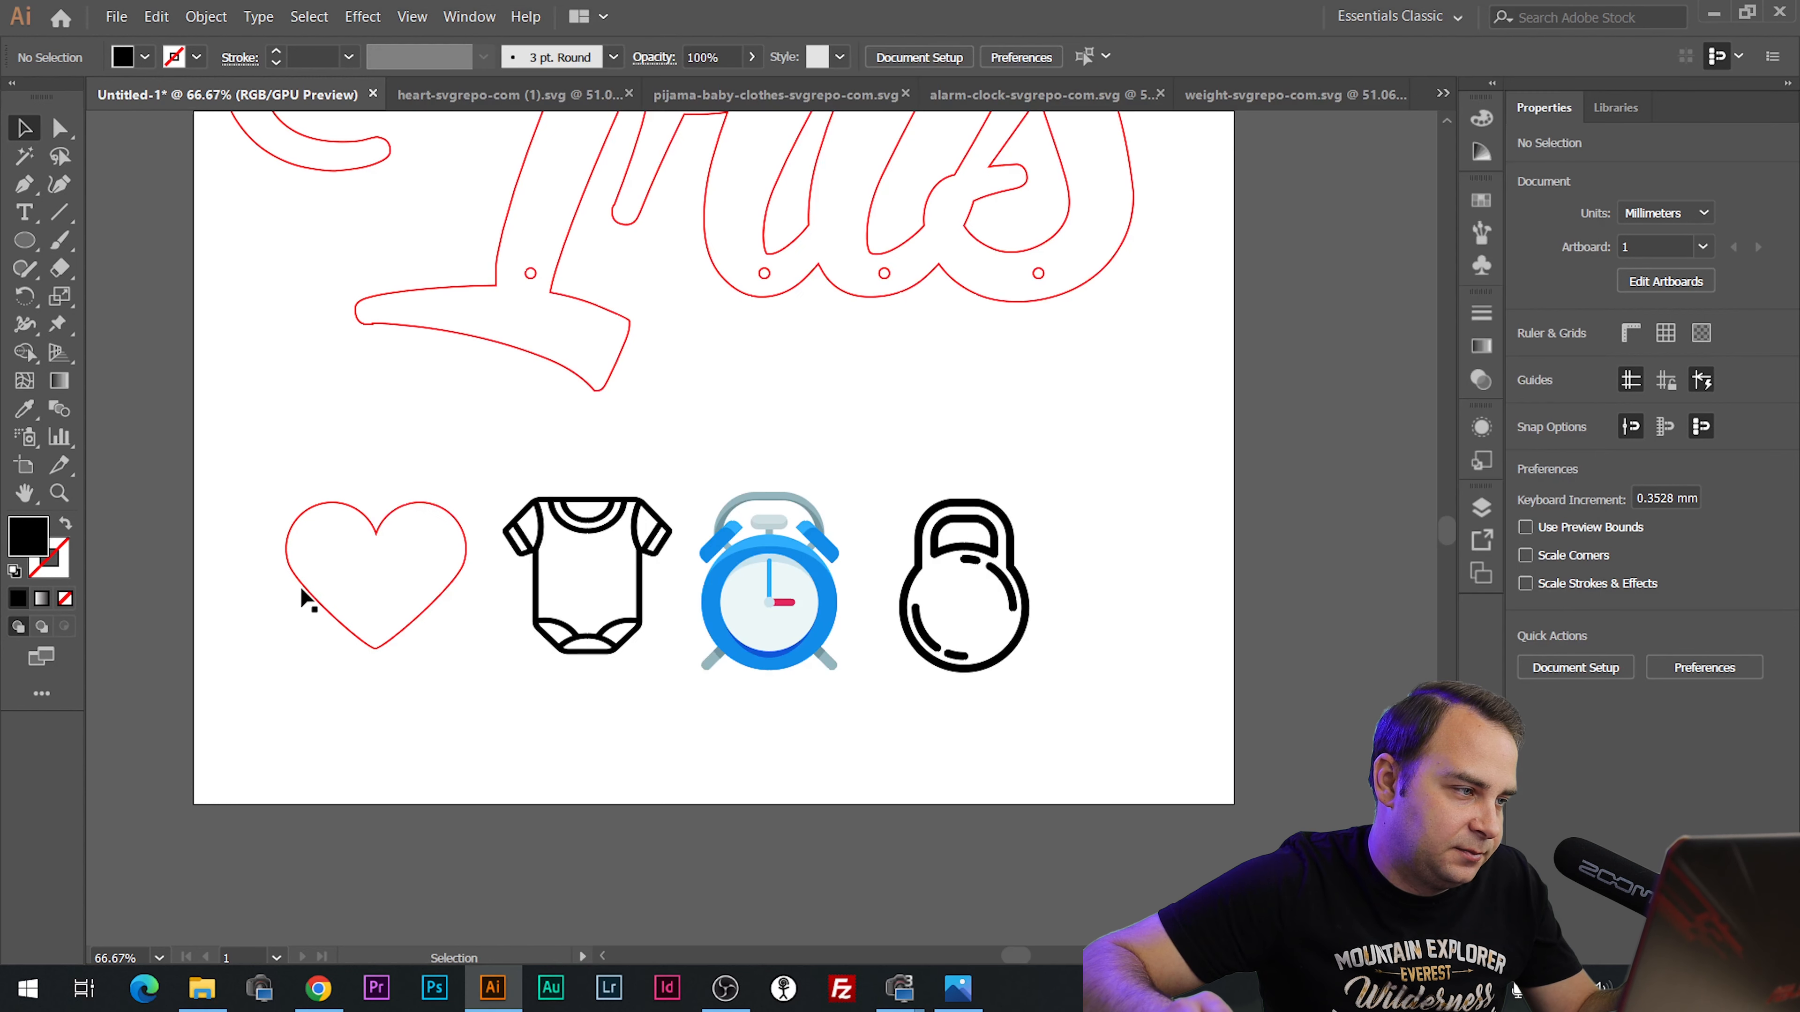
left_click(302, 595)
left_click_drag(466, 575, 451, 577)
left_click(478, 470)
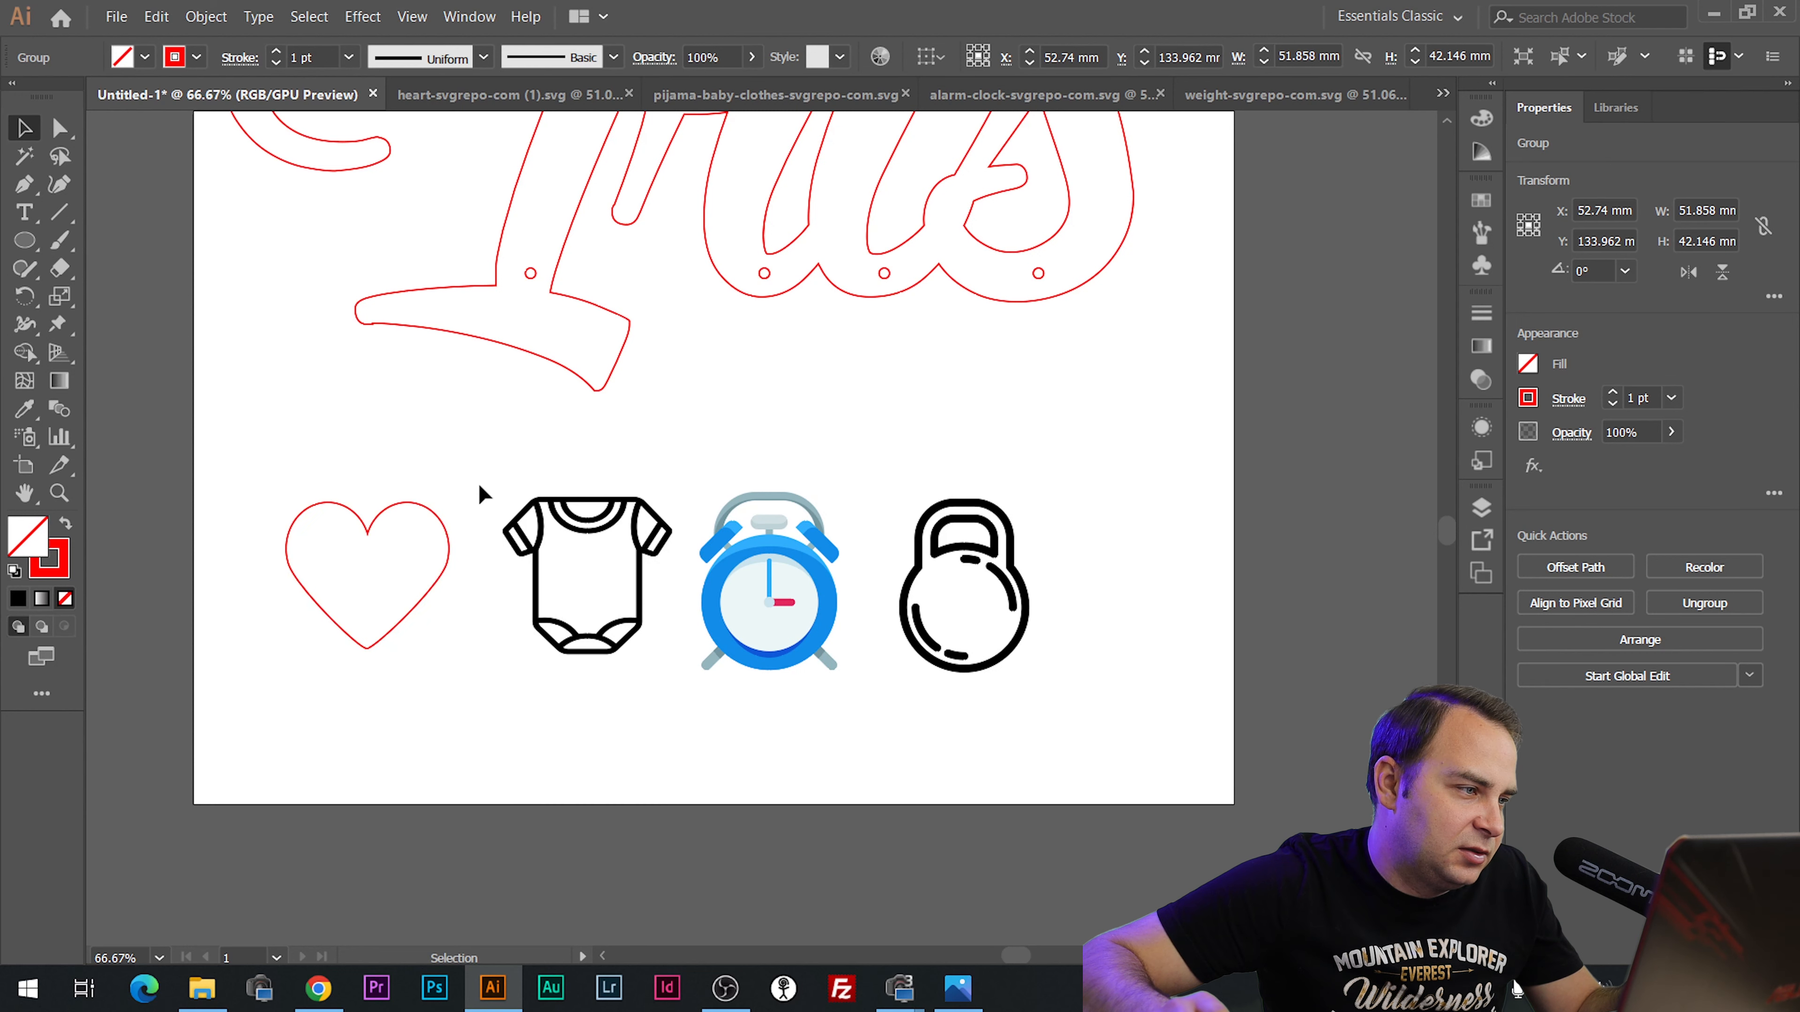
left_click_drag(437, 716, 438, 716)
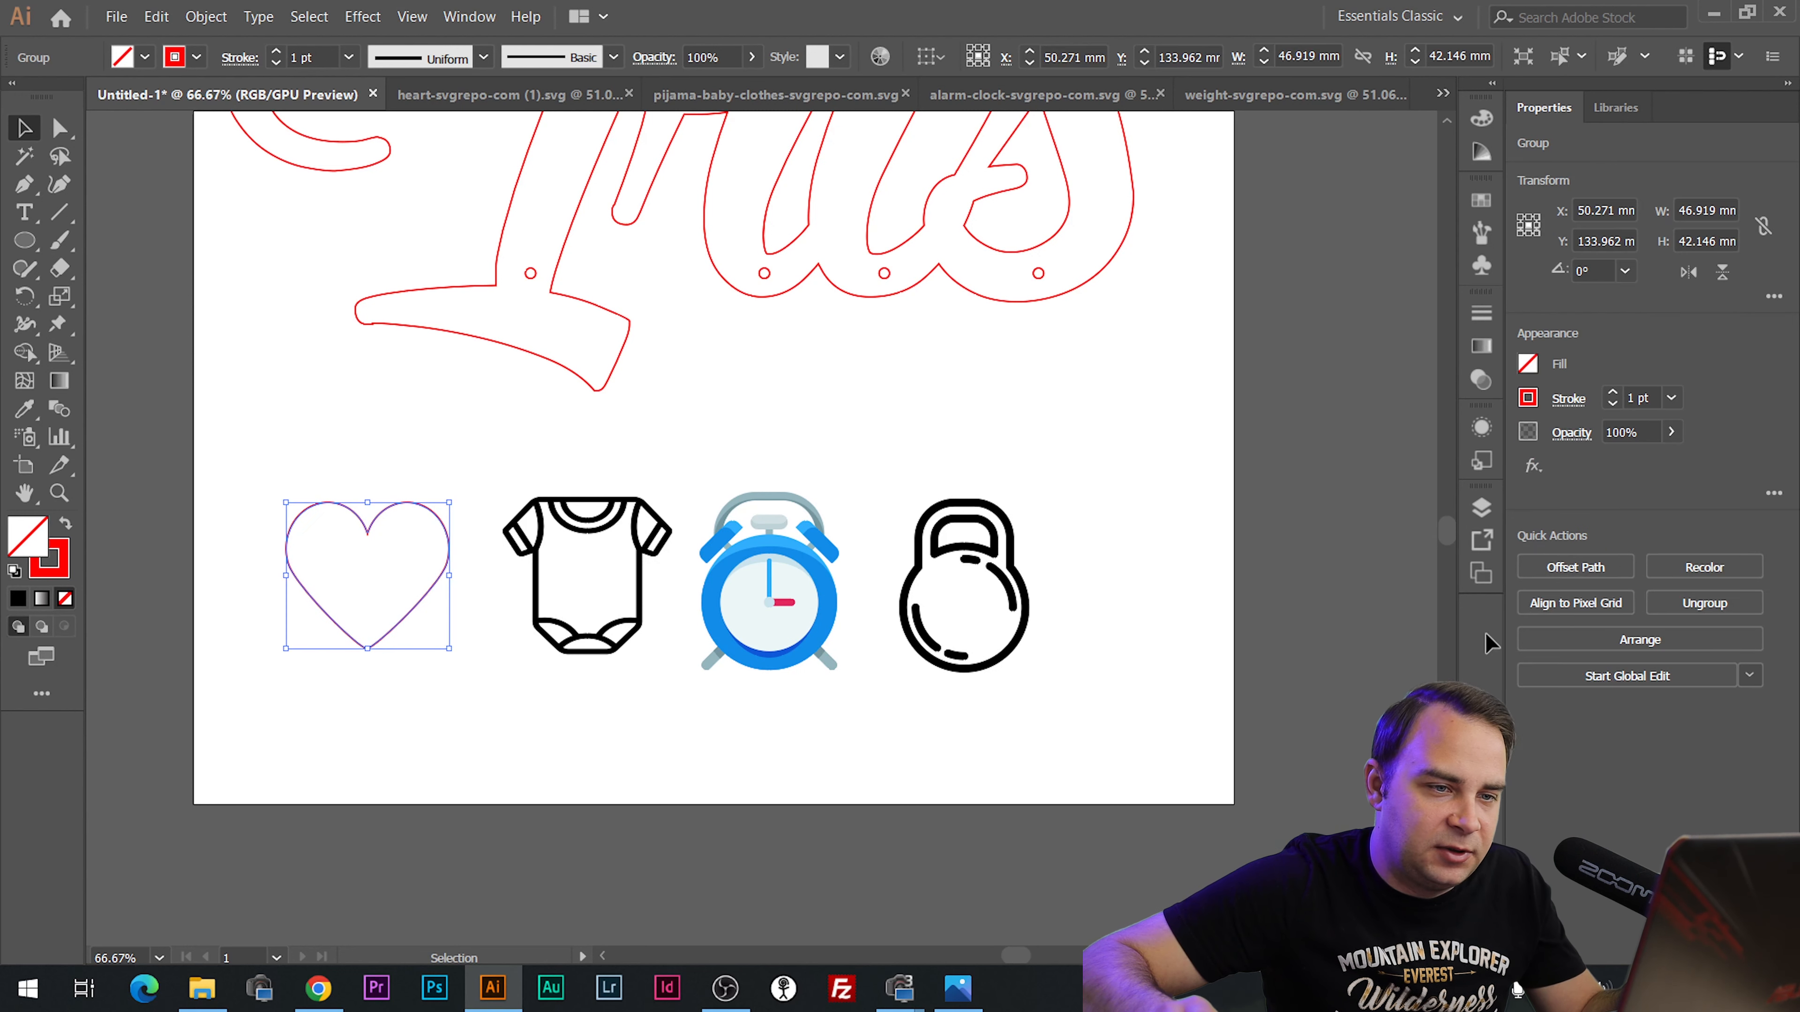
left_click(1566, 565)
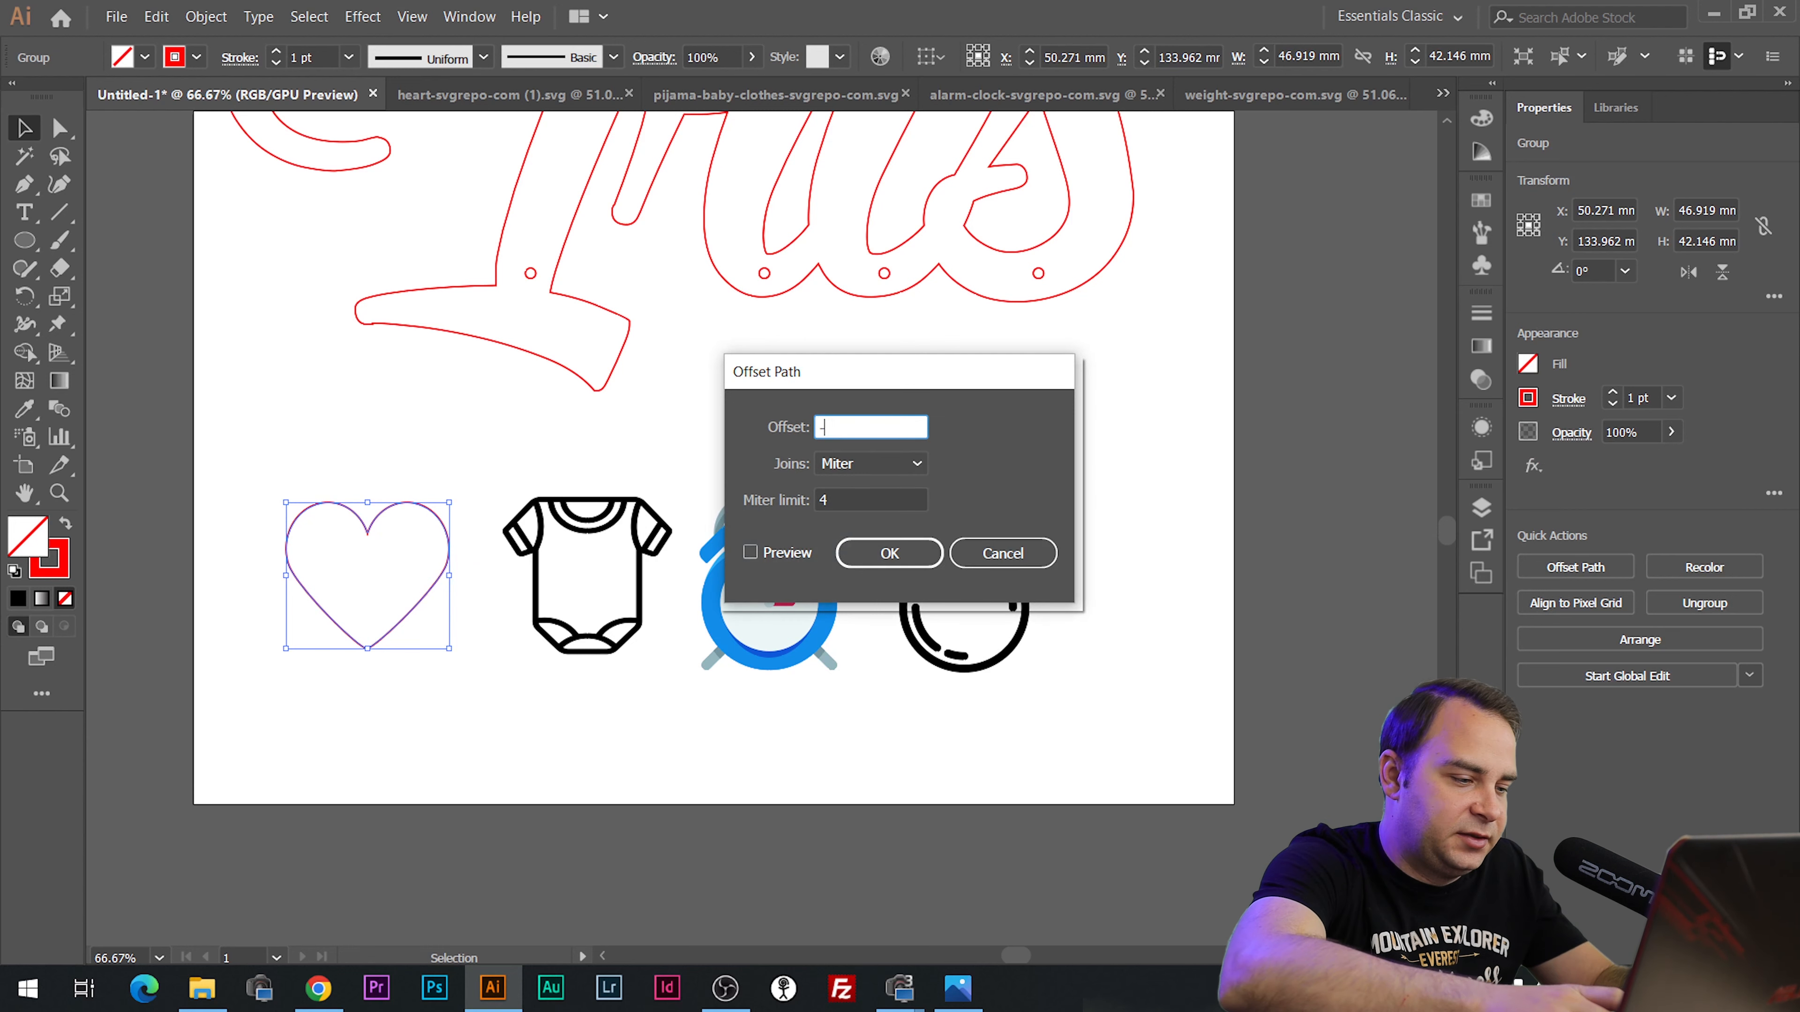
key("Return")
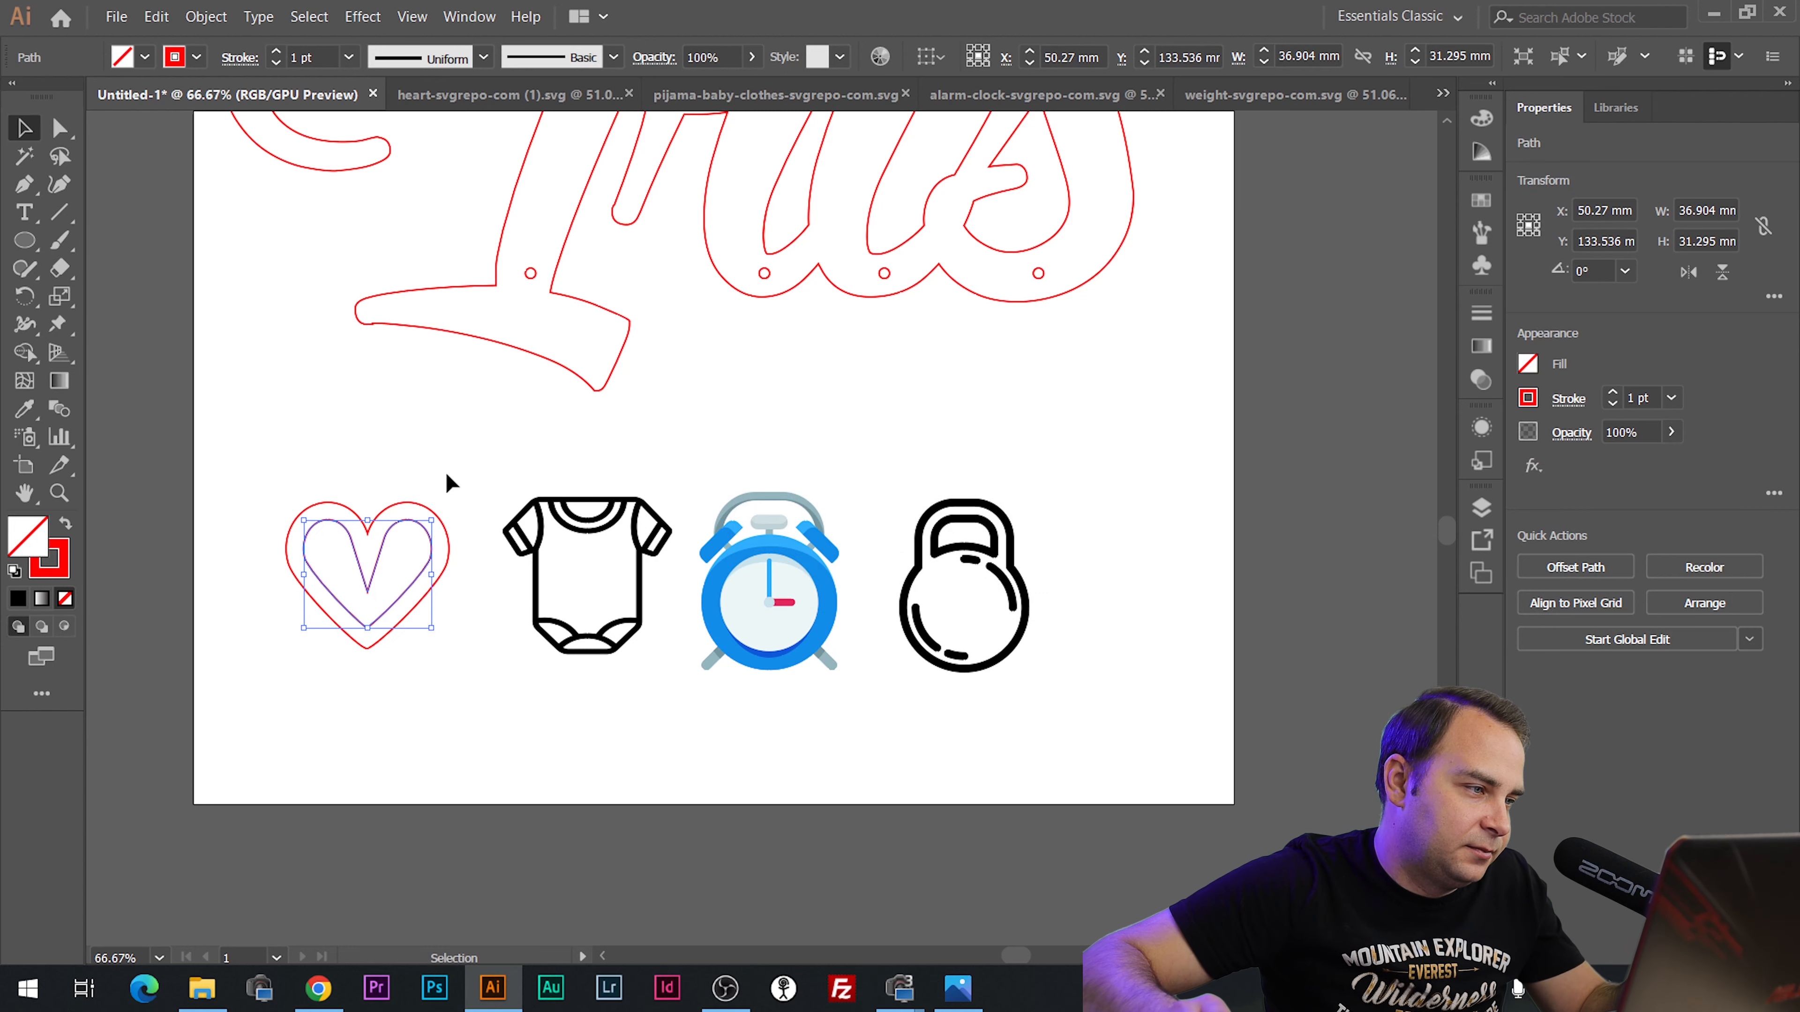
key("ctrl+z")
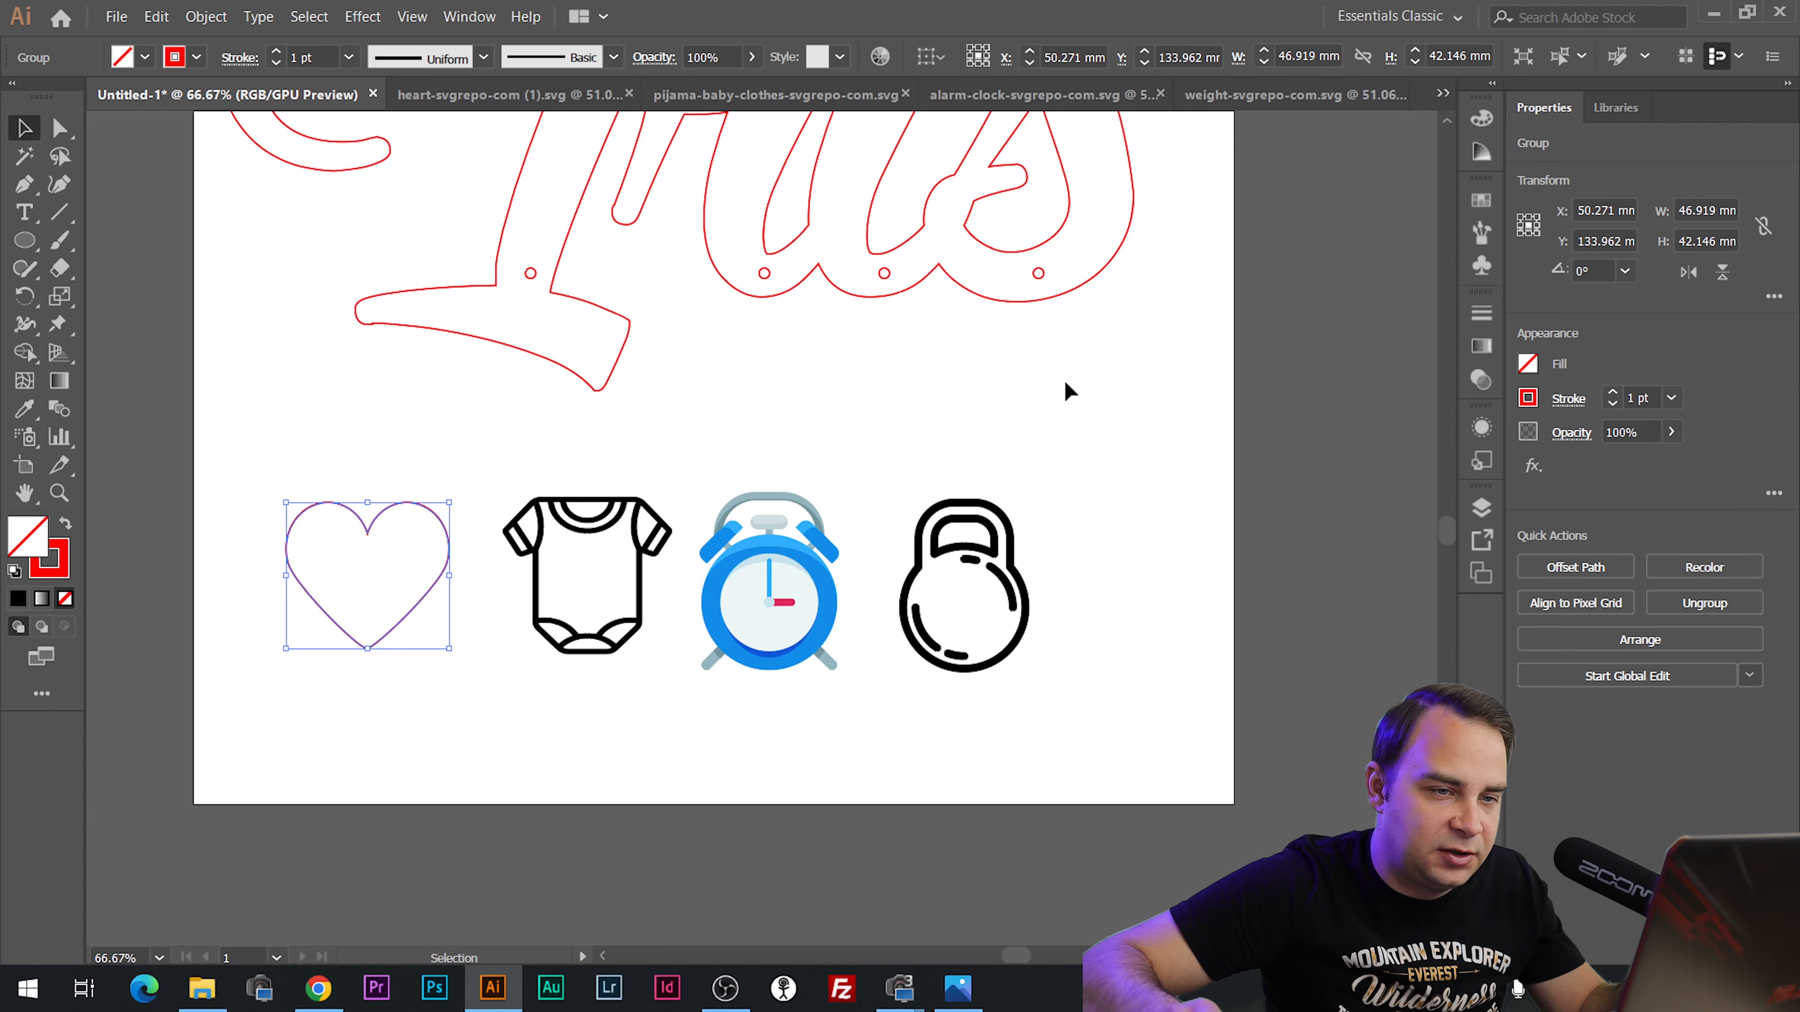
Offset the heart outline by -2 mm to add an inner contour, and ungroup the heart.
left_click(1590, 561)
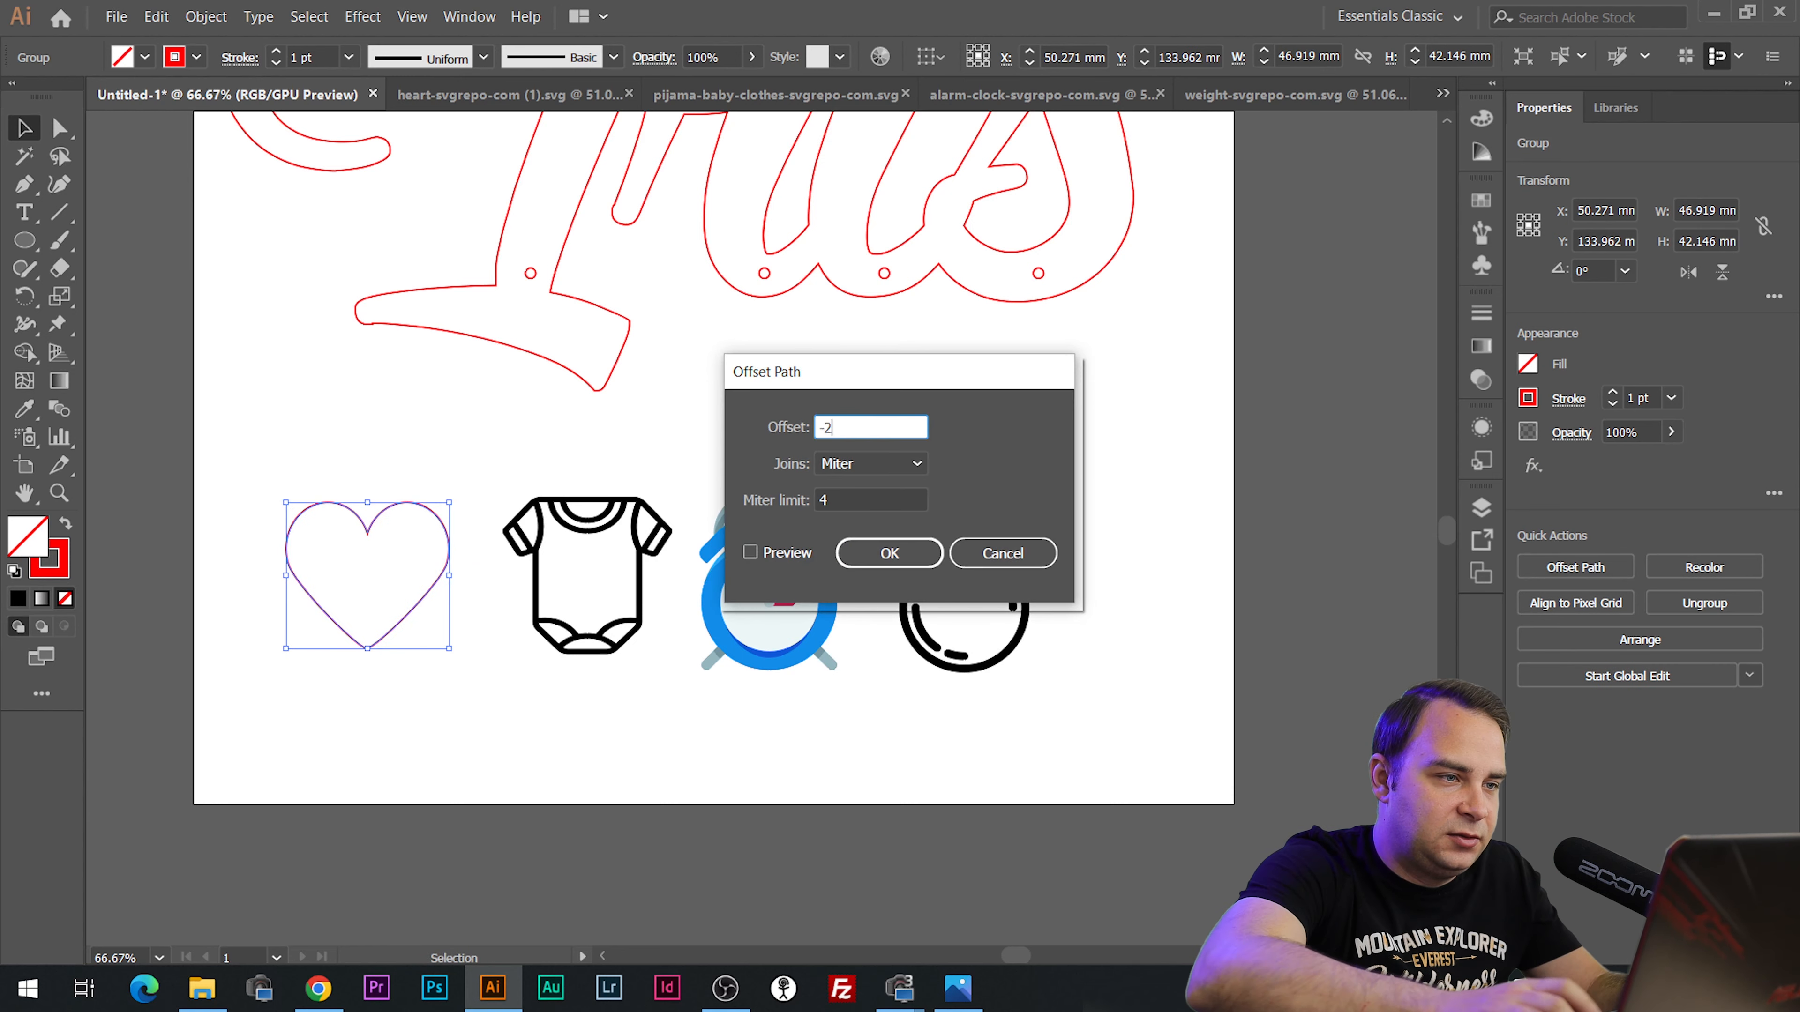
key("Return")
key("alt+Tab")
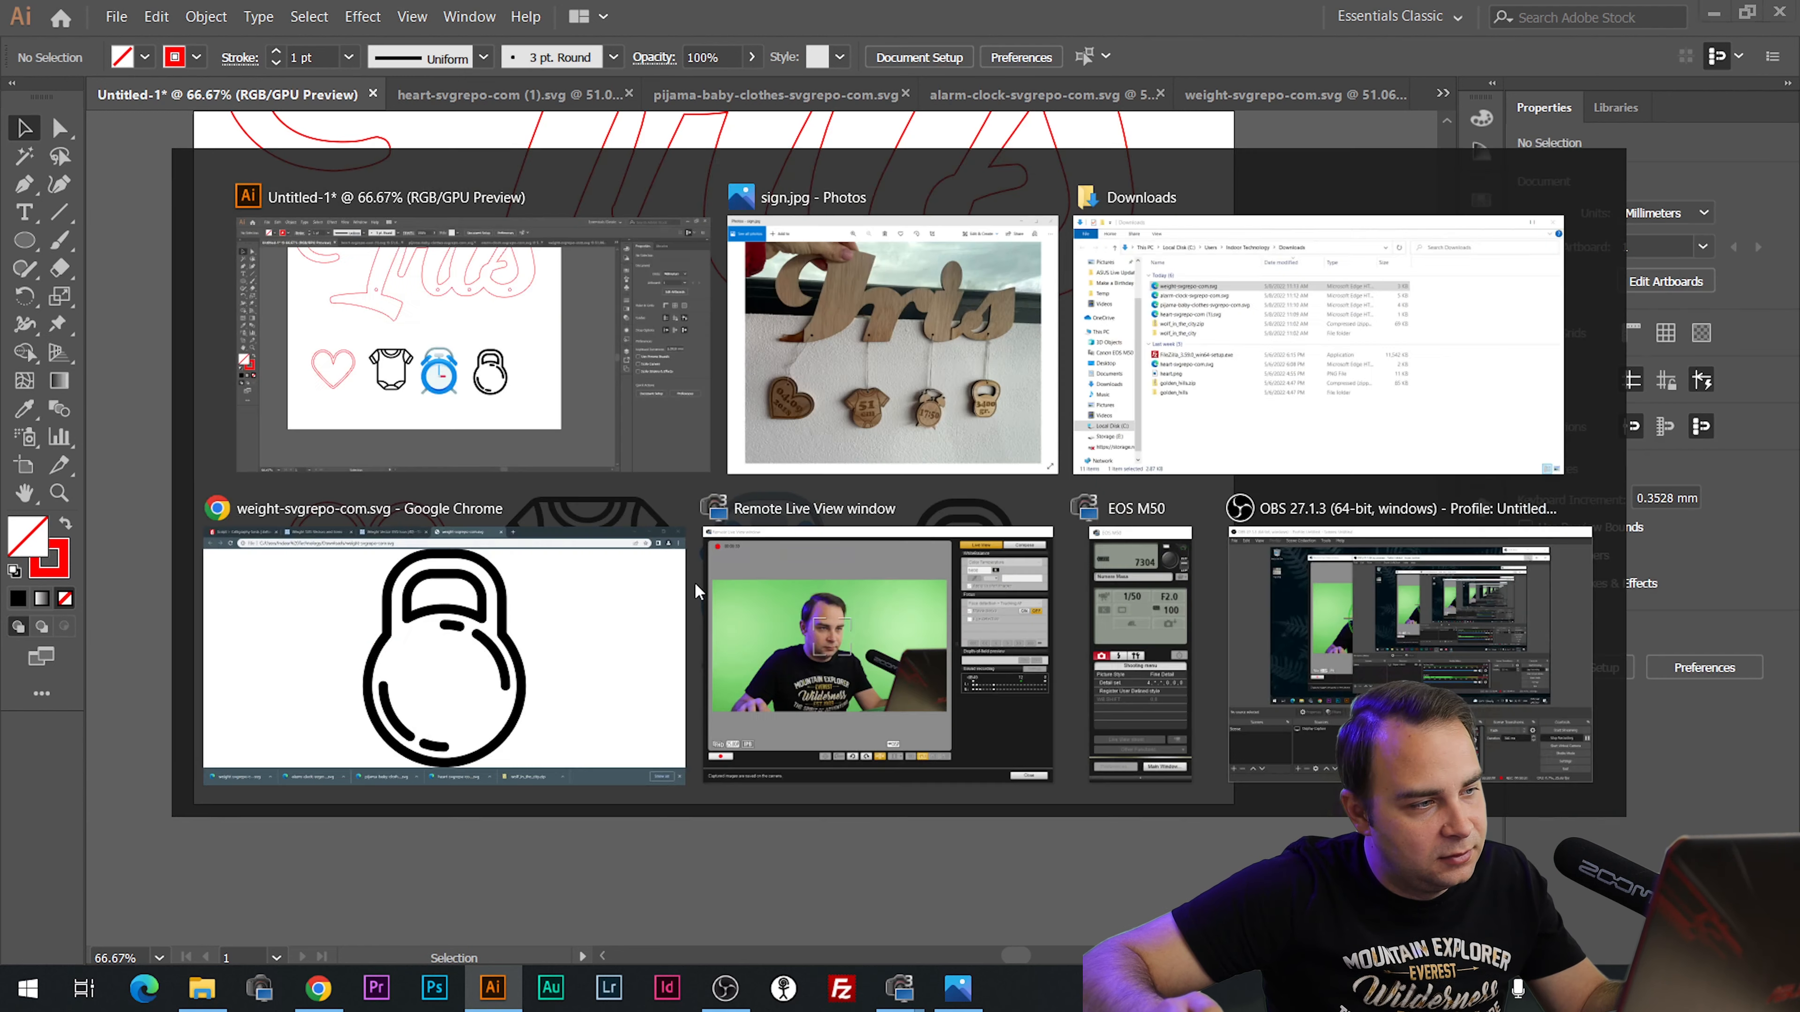
left_click(384, 580)
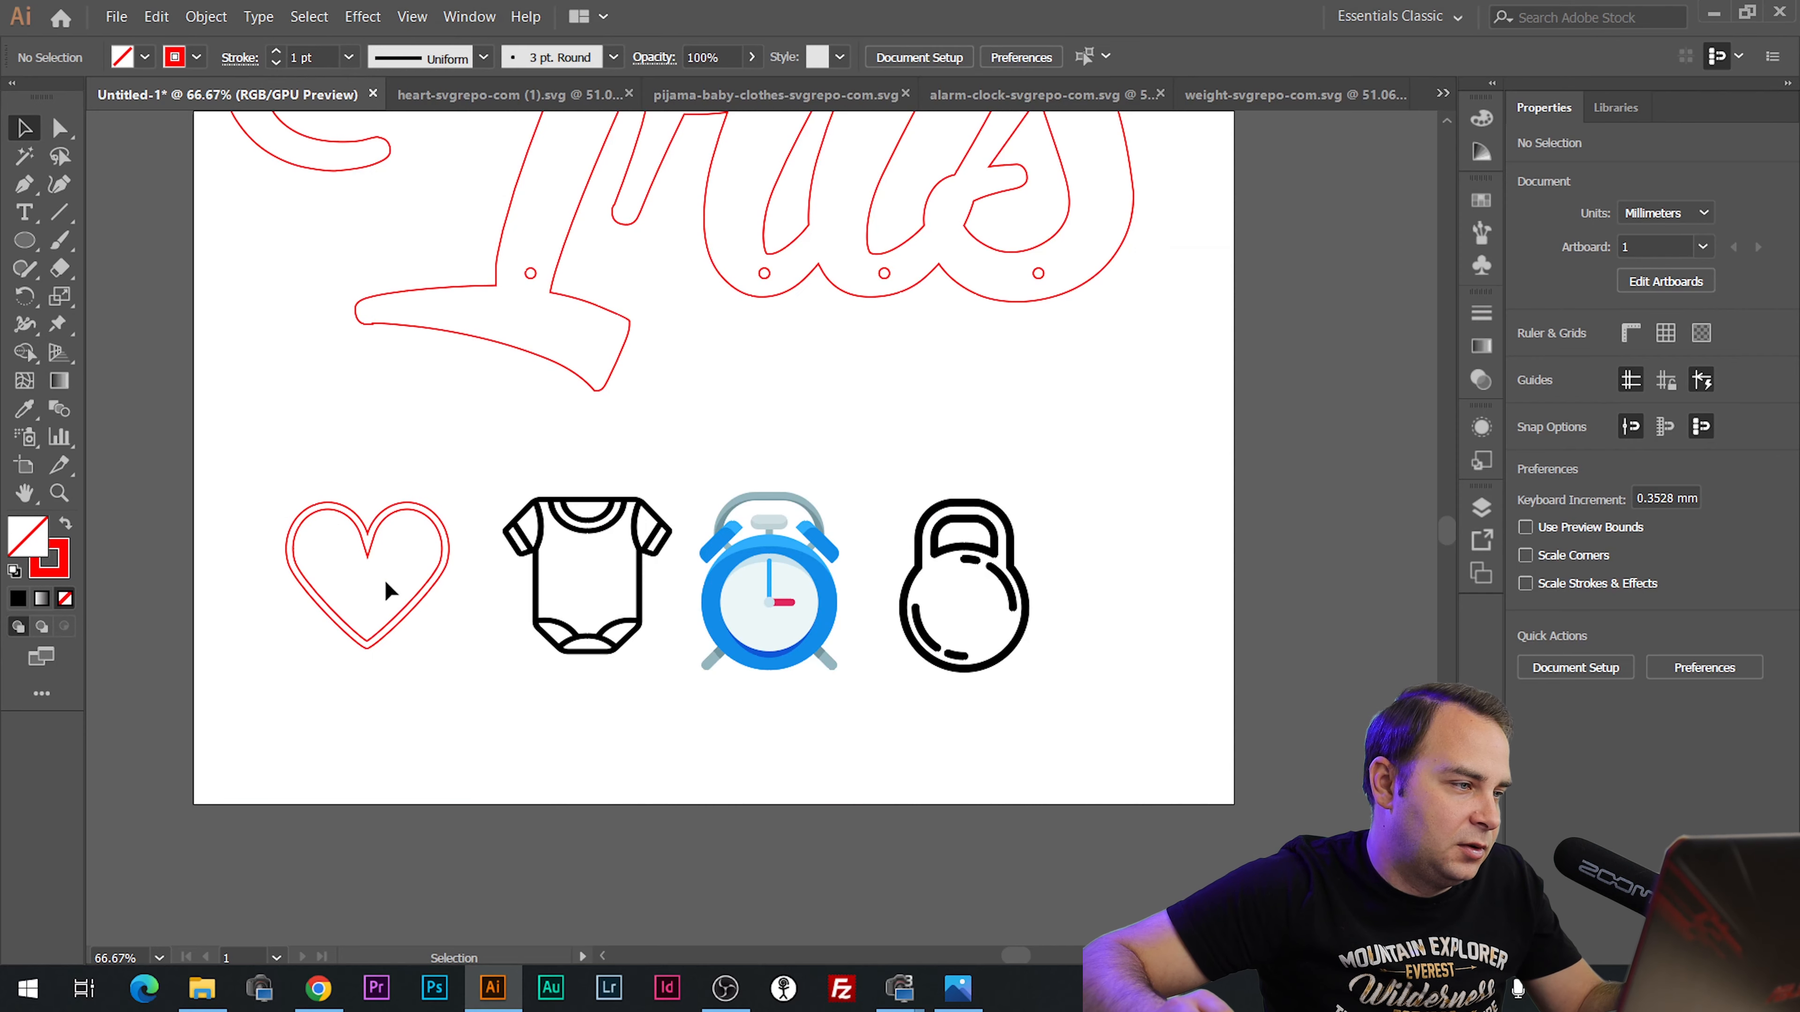
left_click(368, 554)
scroll(234, 617, "up", 4)
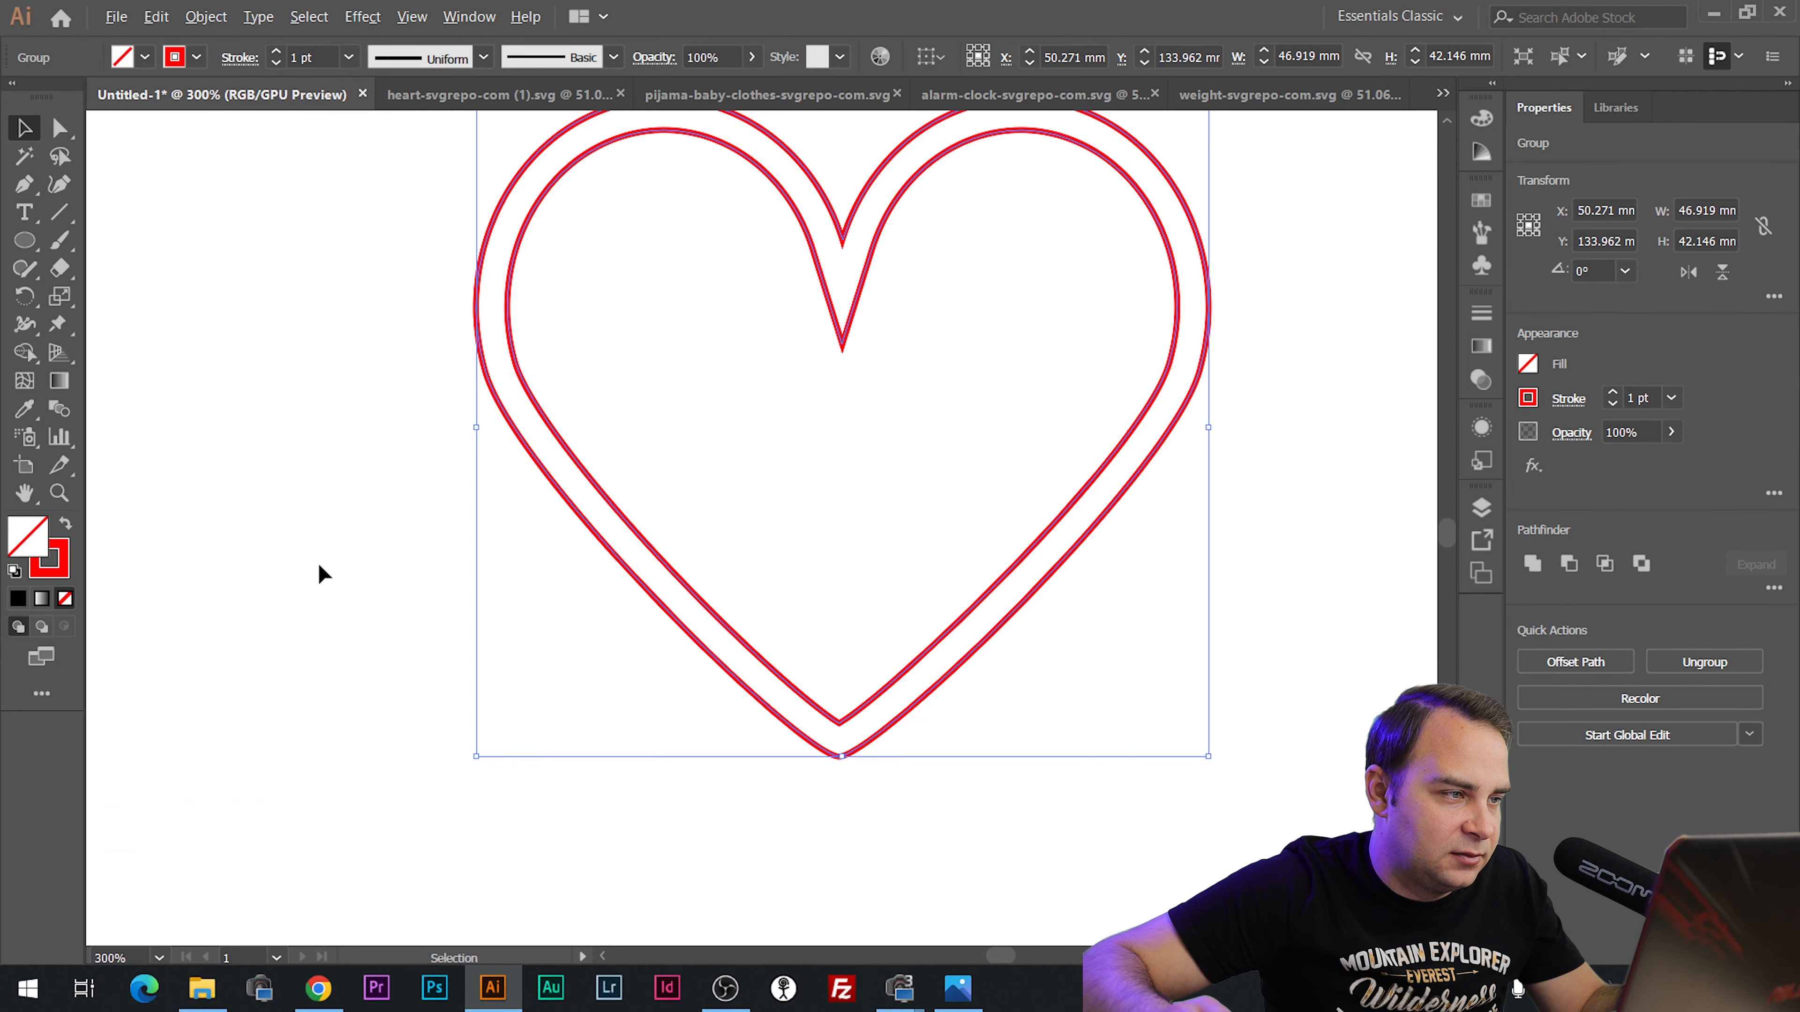
scroll(330, 566, "down", 2)
key("ctrl+shift+g")
left_click(286, 583)
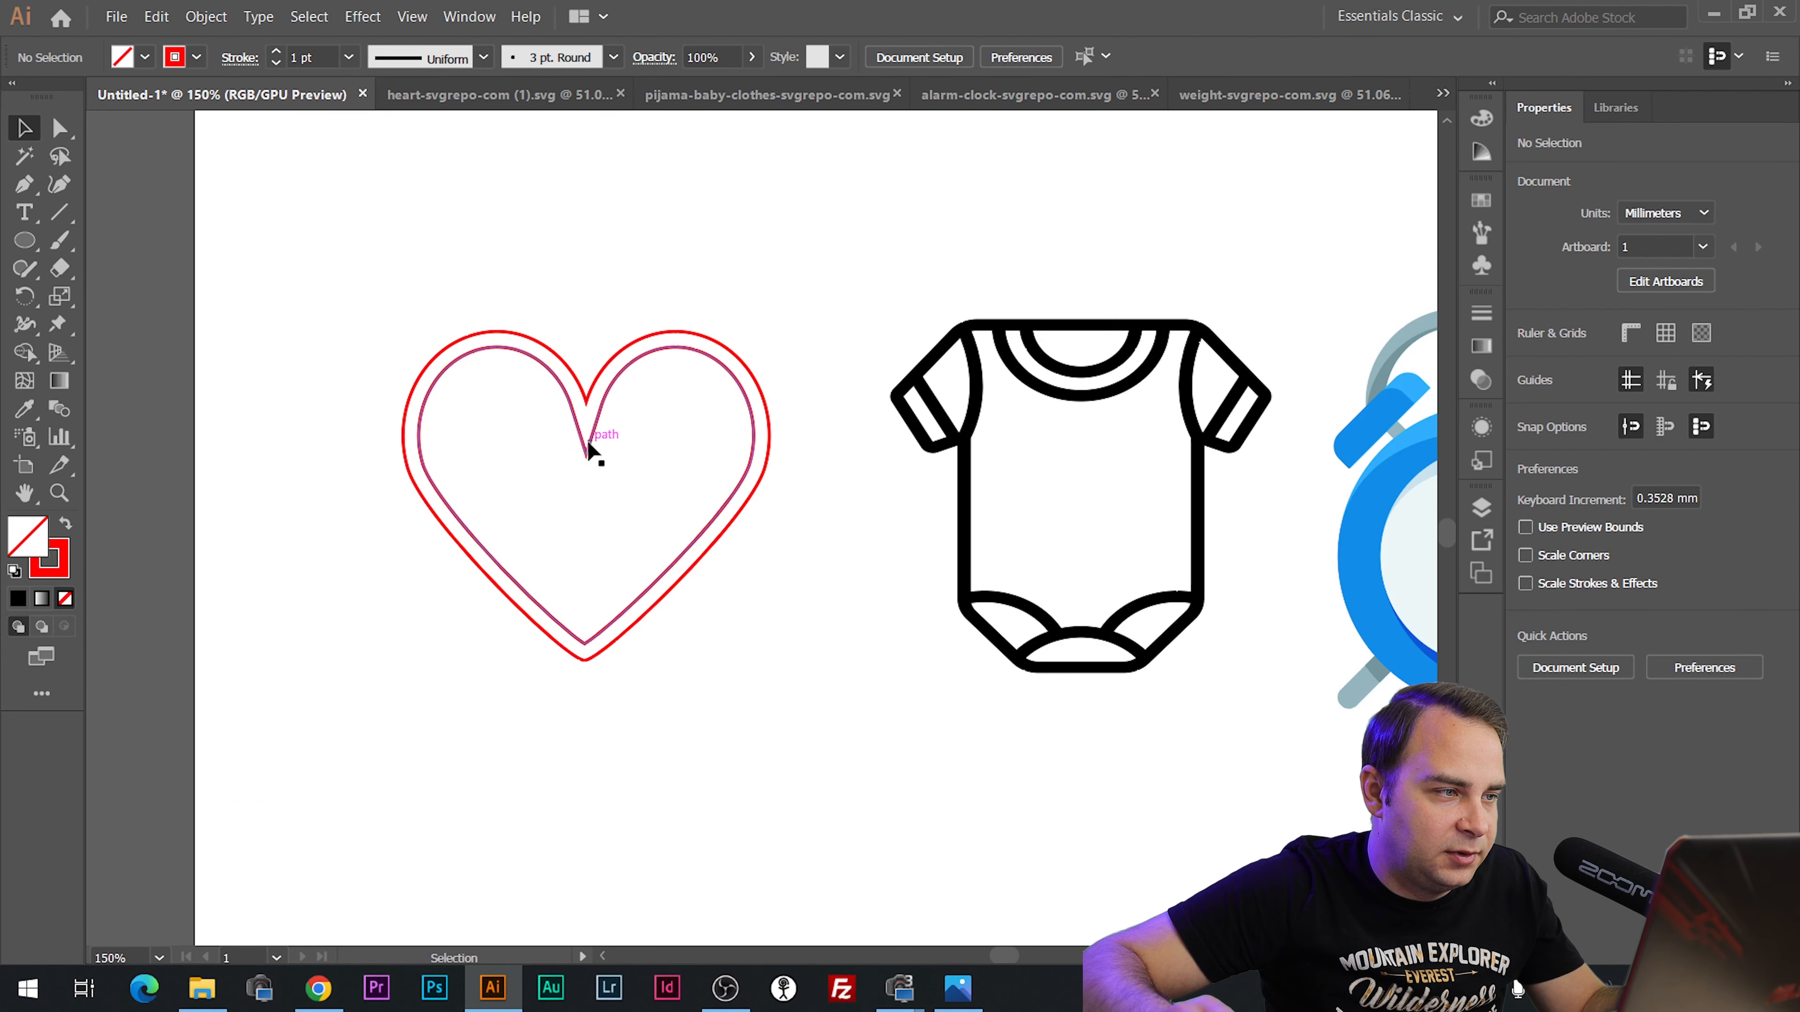
Give the inner heart contour a black stroke of 3 pt.
left_click(588, 448)
left_click(1527, 398)
left_click(1320, 481)
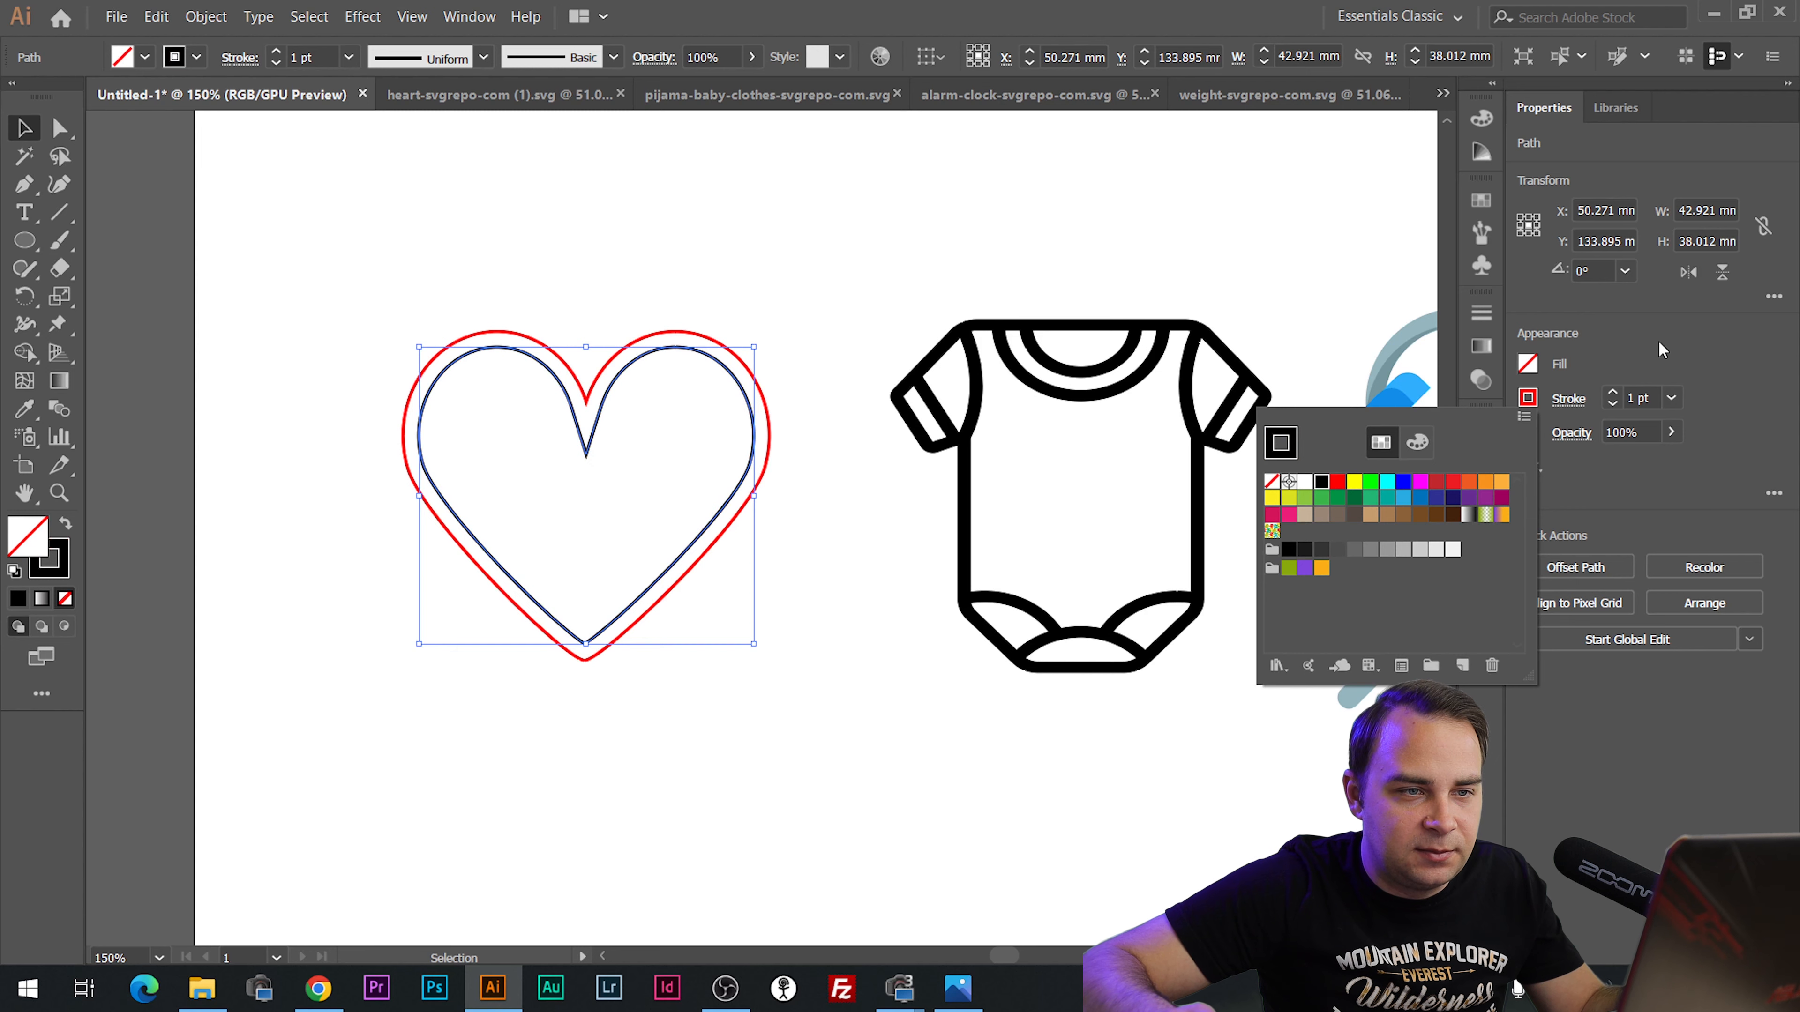
left_click(1674, 376)
left_click(1613, 395)
left_click(952, 258)
Release the baby bodysuit's compound path and ungroup it into separate shapes.
scroll(681, 350, "down", 2)
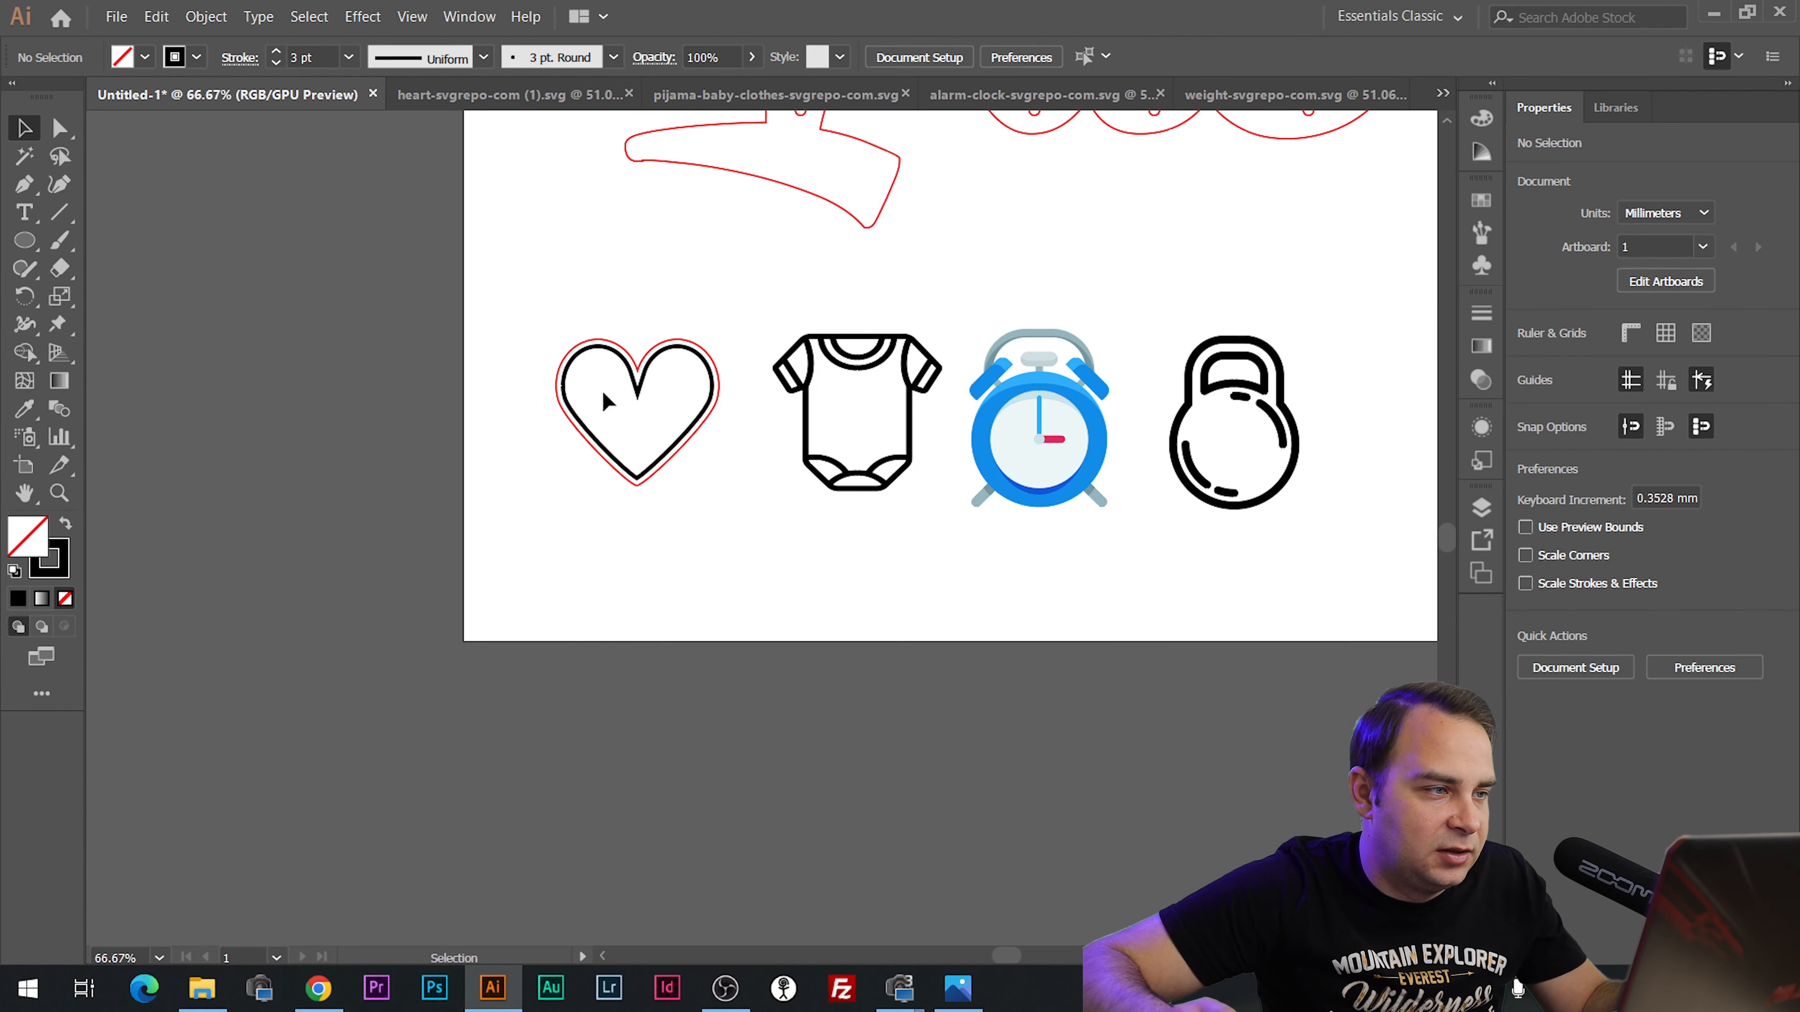
scroll(631, 376, "up", 2)
scroll(637, 340, "down", 2)
scroll(876, 273, "up", 1)
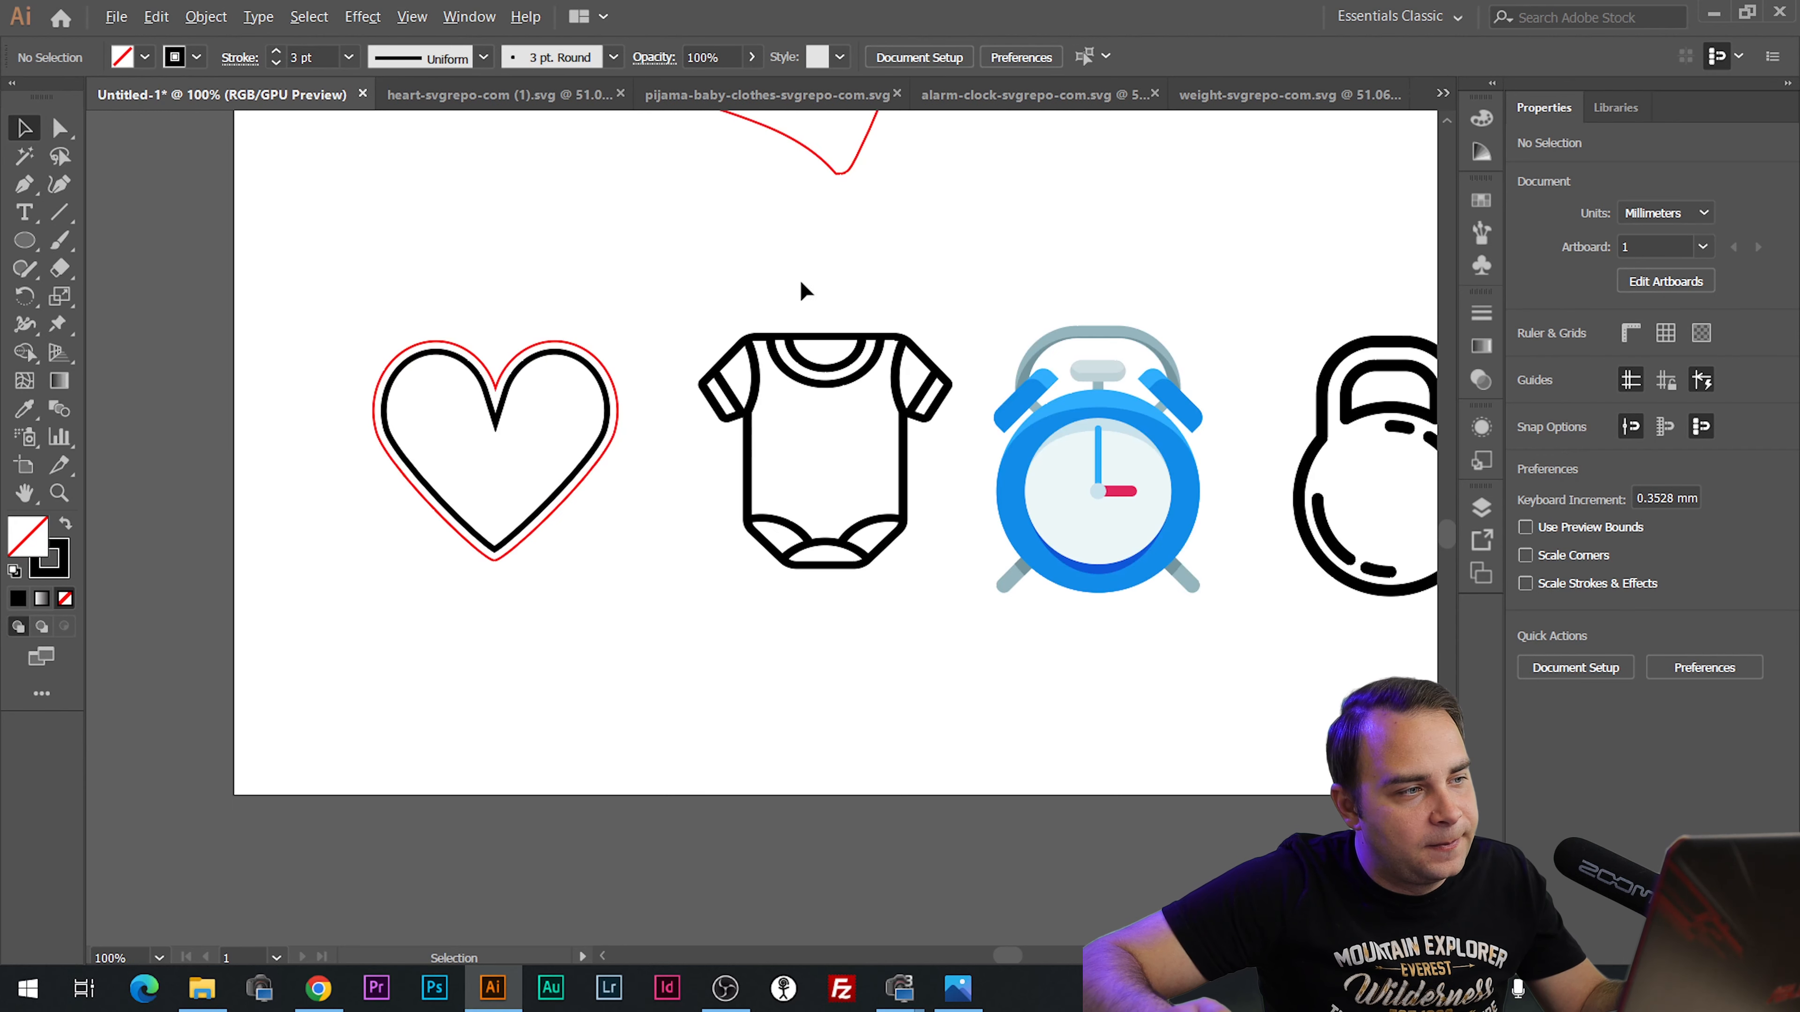
left_click(763, 383)
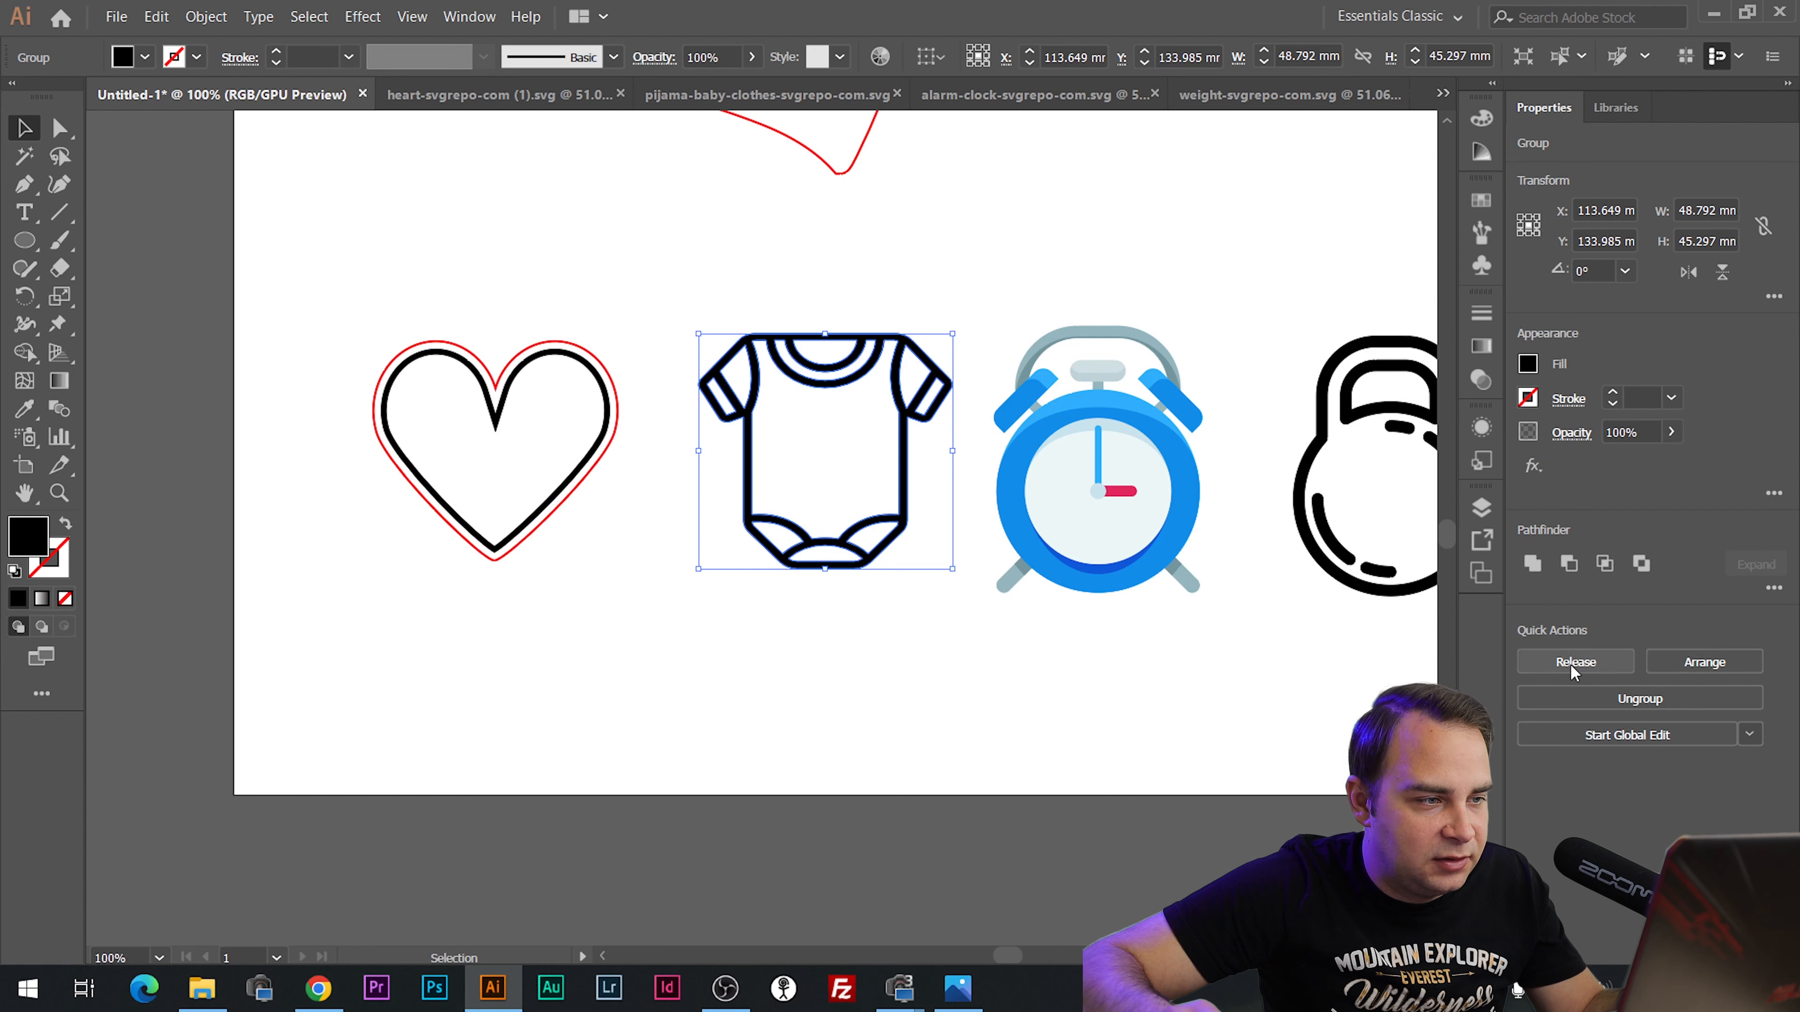
left_click(1571, 669)
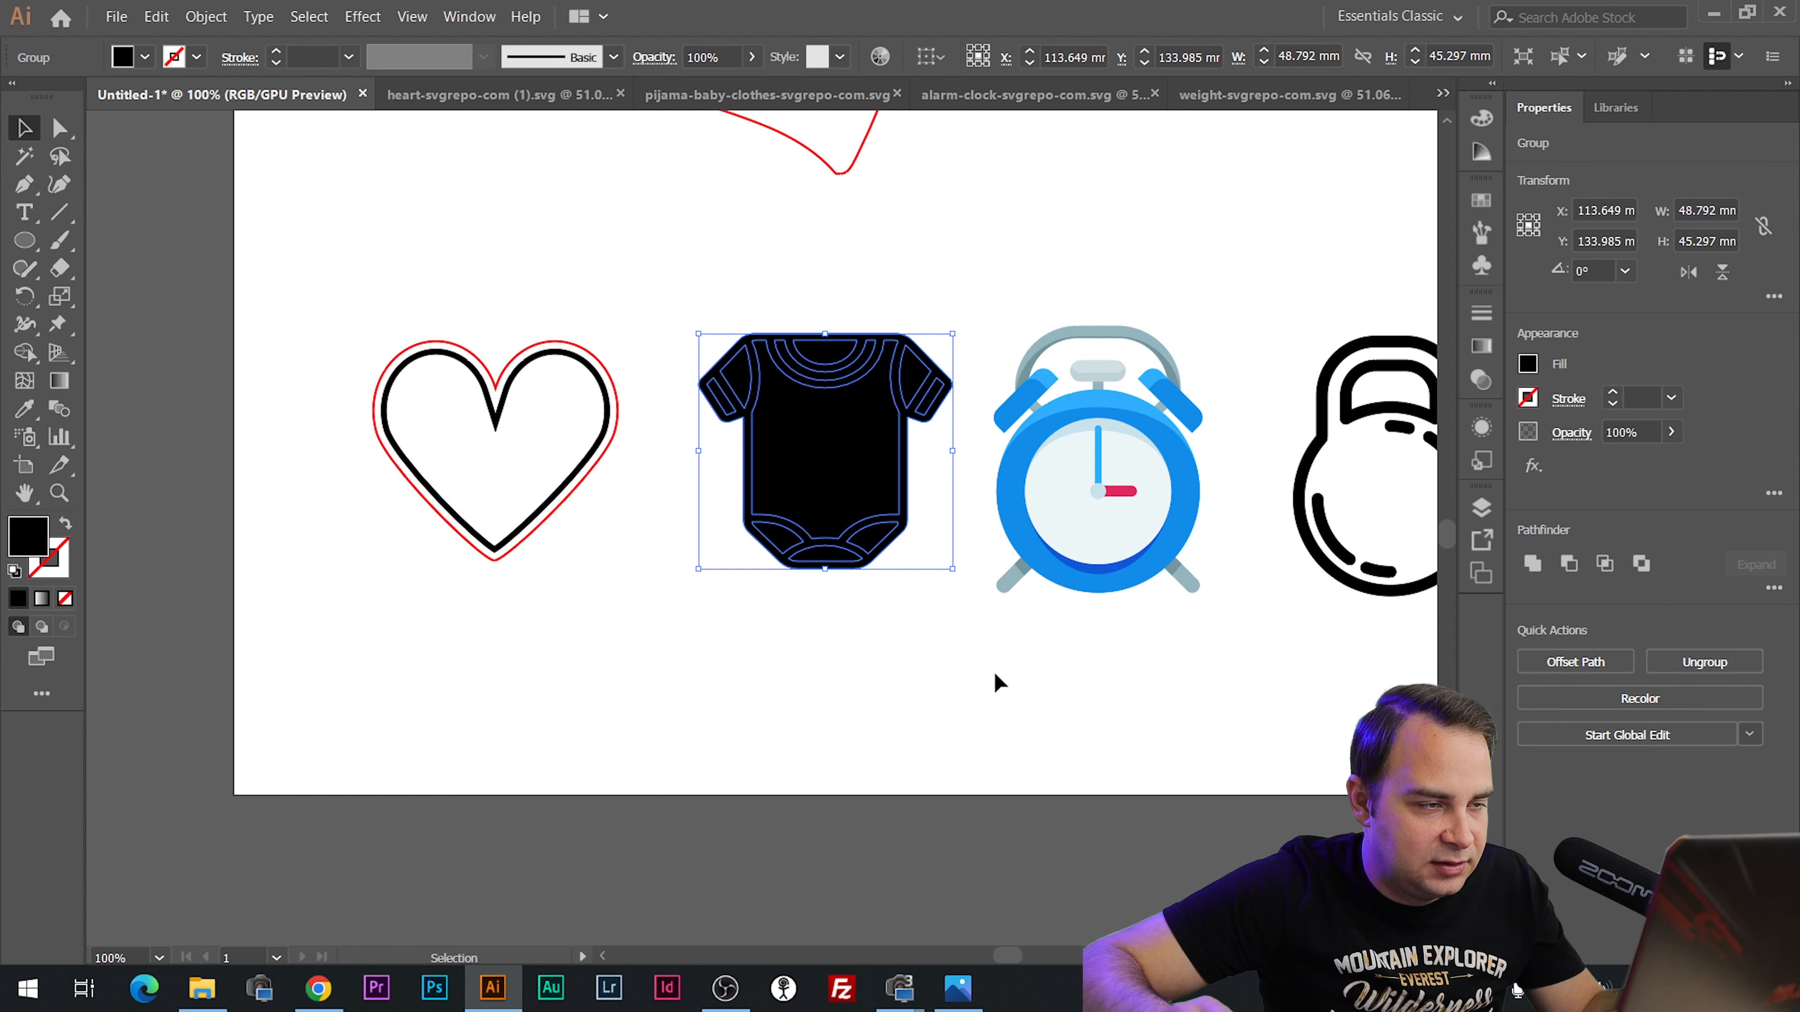
left_click(963, 695)
left_click(858, 496)
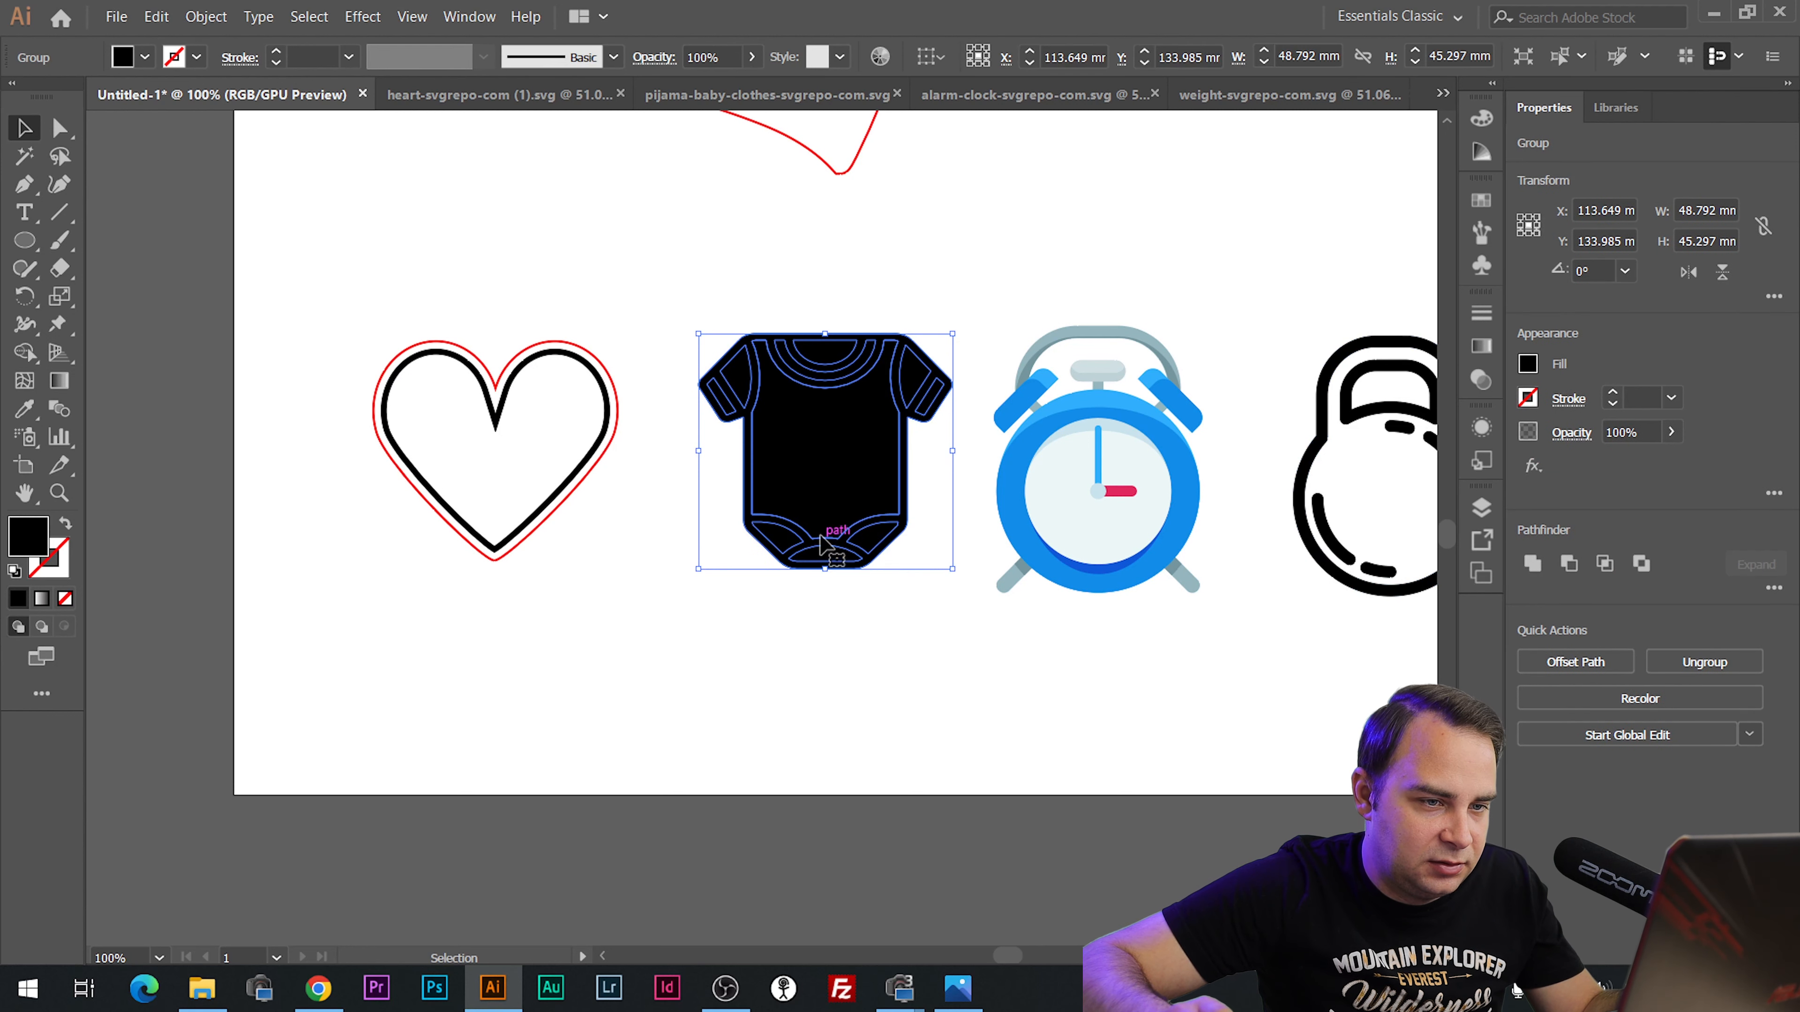
left_click(1727, 667)
Remove the fill from the bodysuit's outer silhouette and give it a red stroke.
left_click(825, 519)
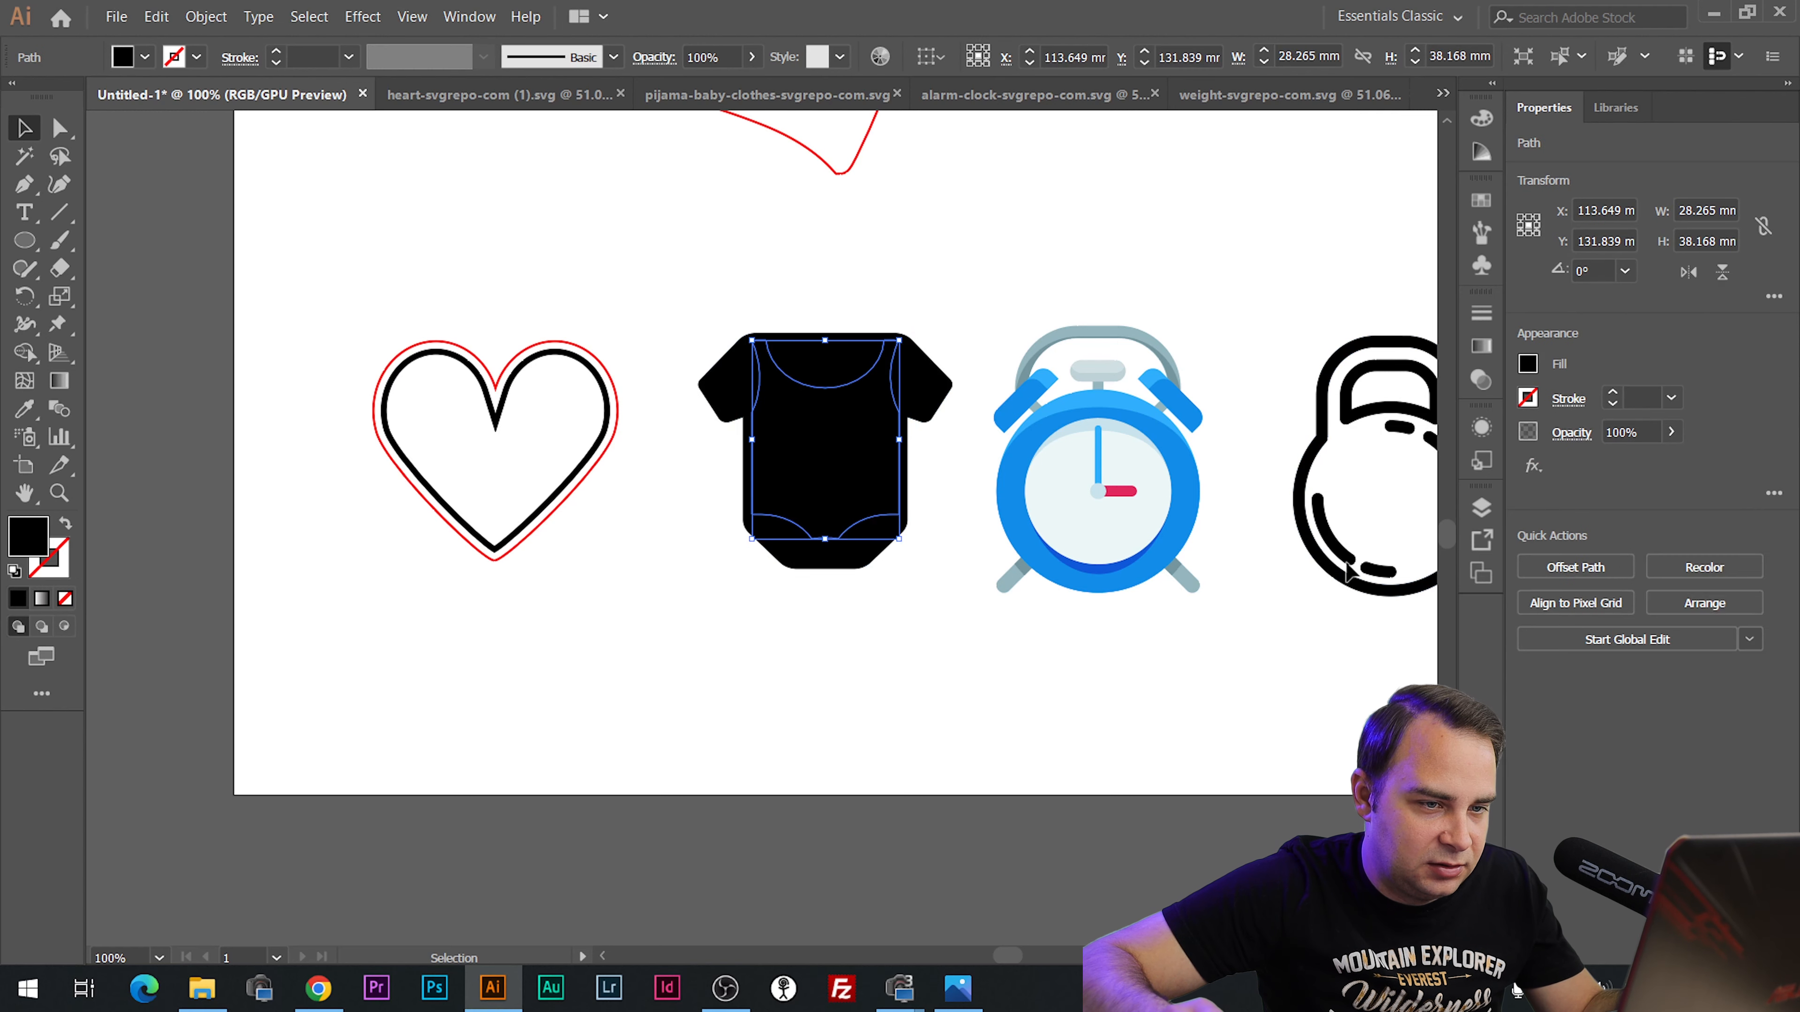
scroll(787, 419, "up", 3)
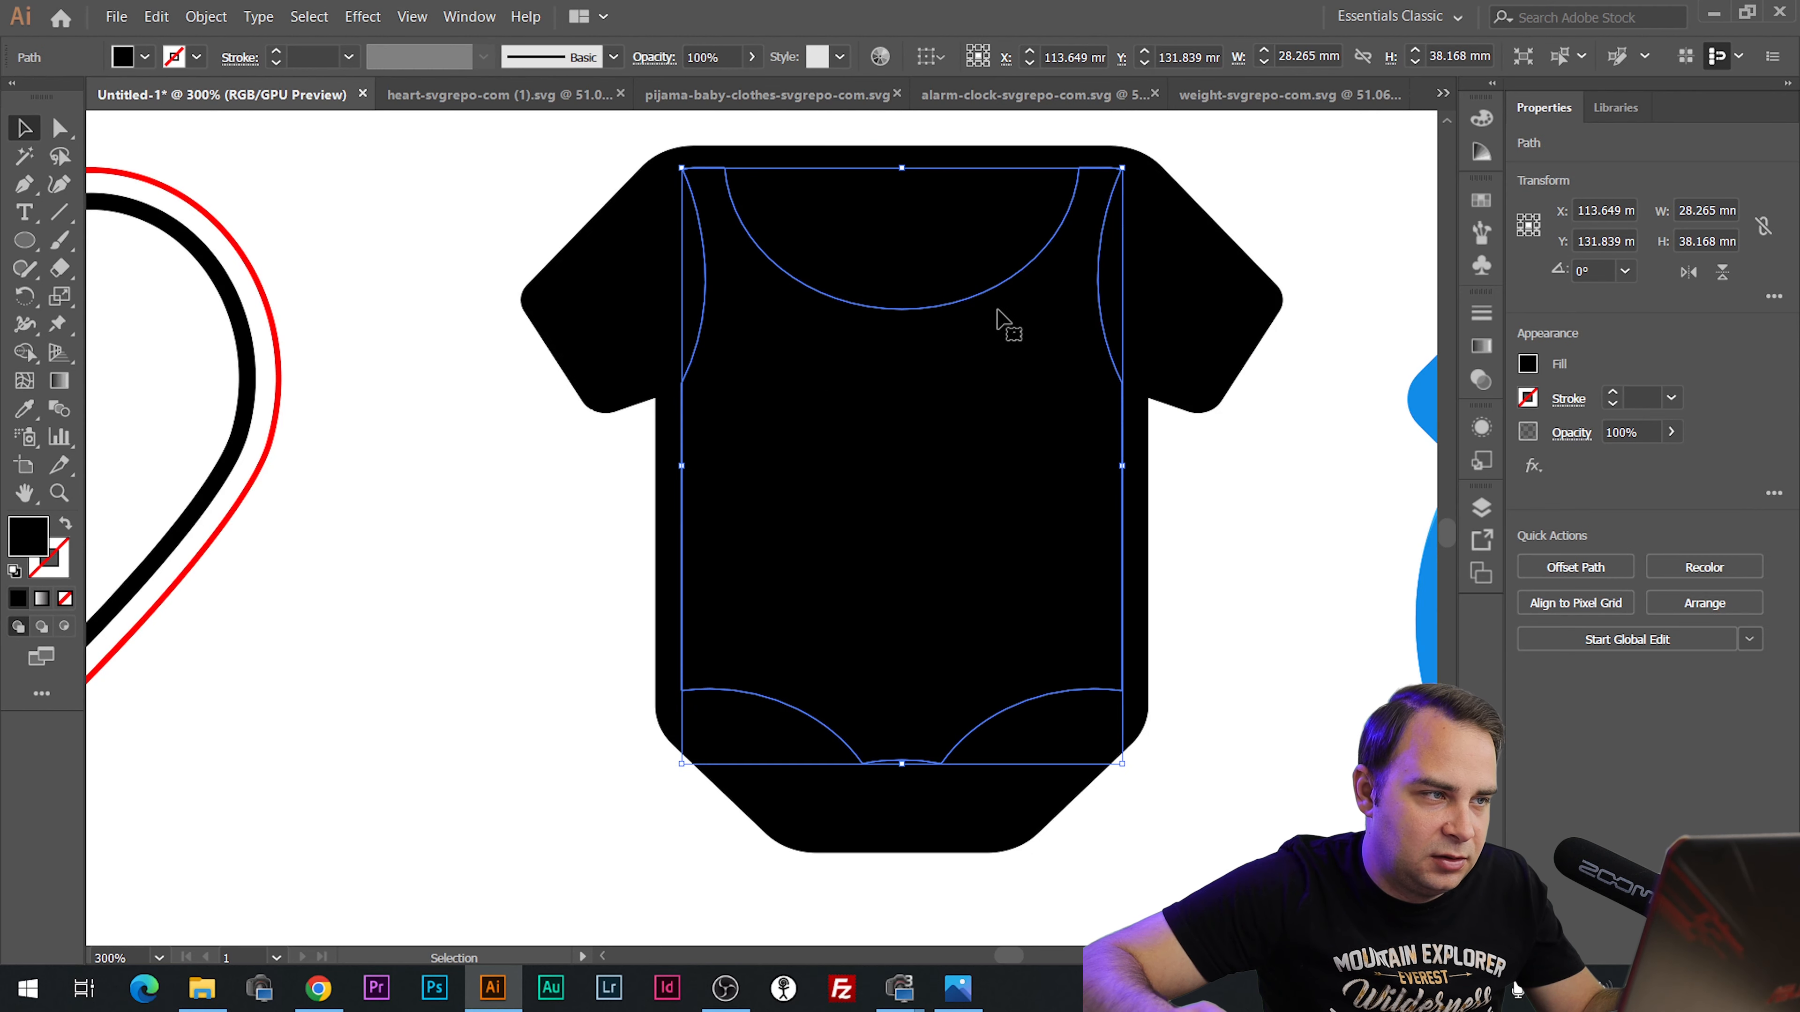
left_click(596, 223)
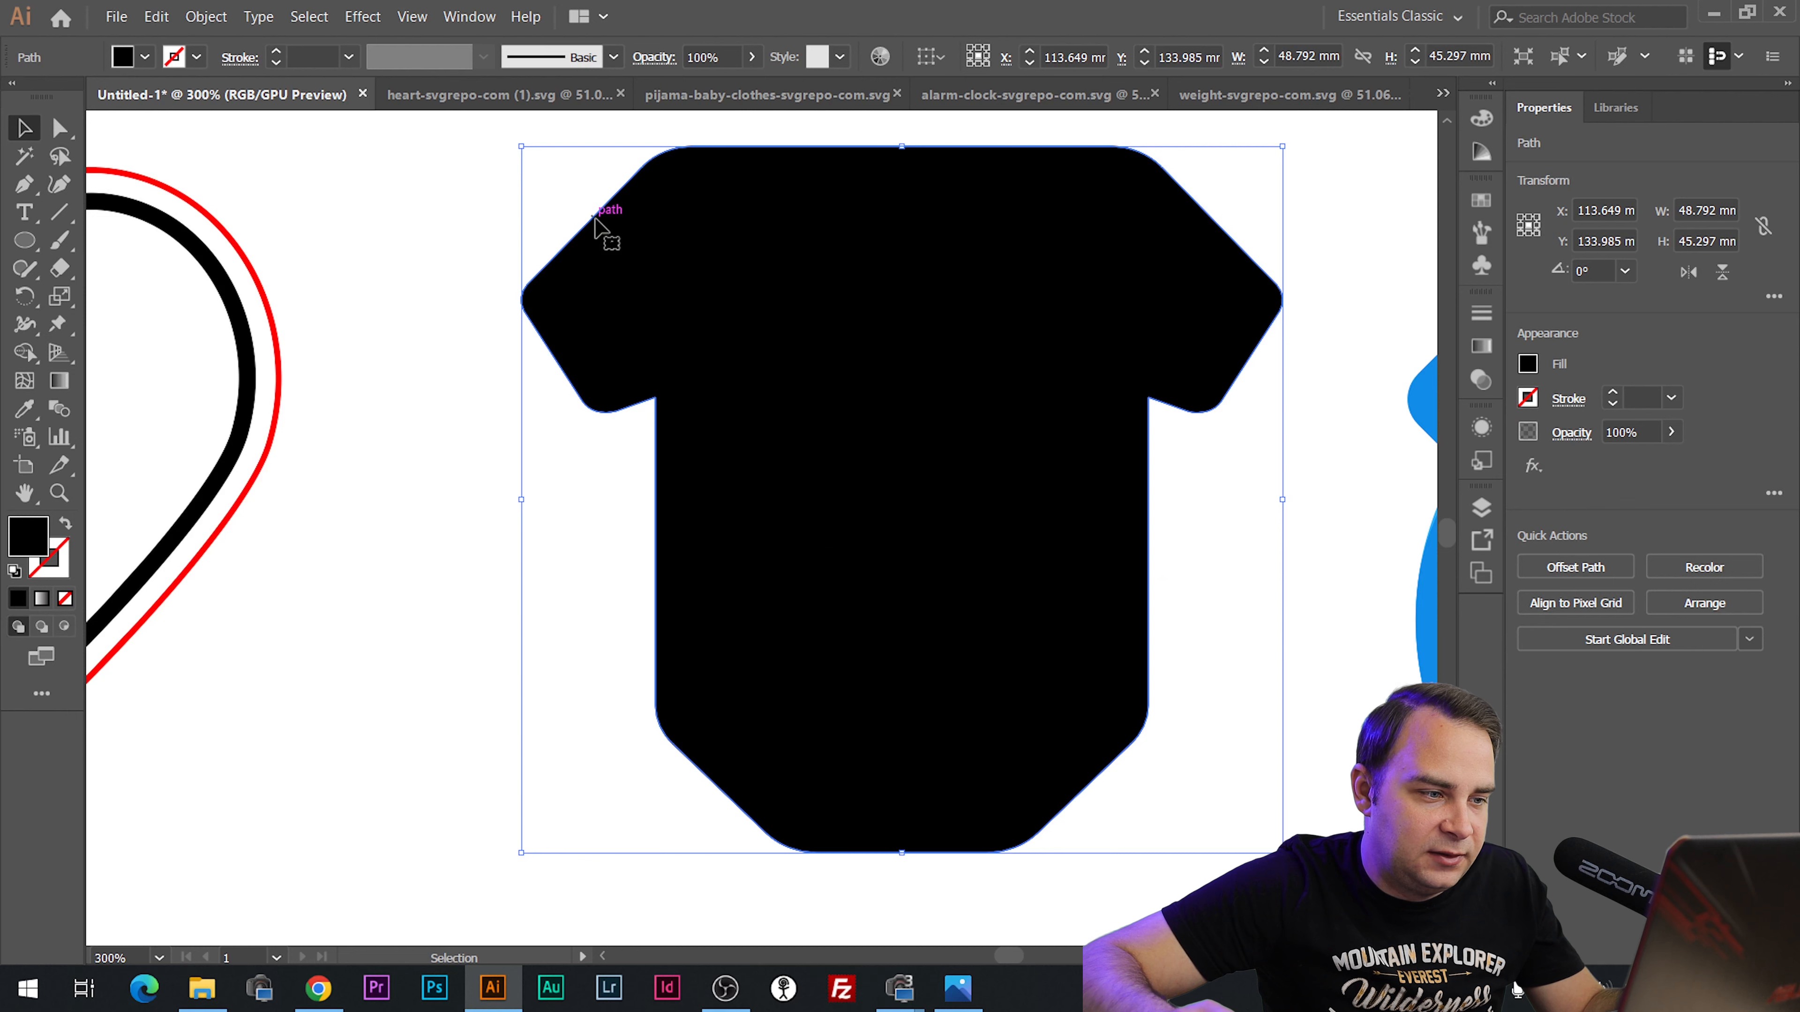
left_click(1528, 364)
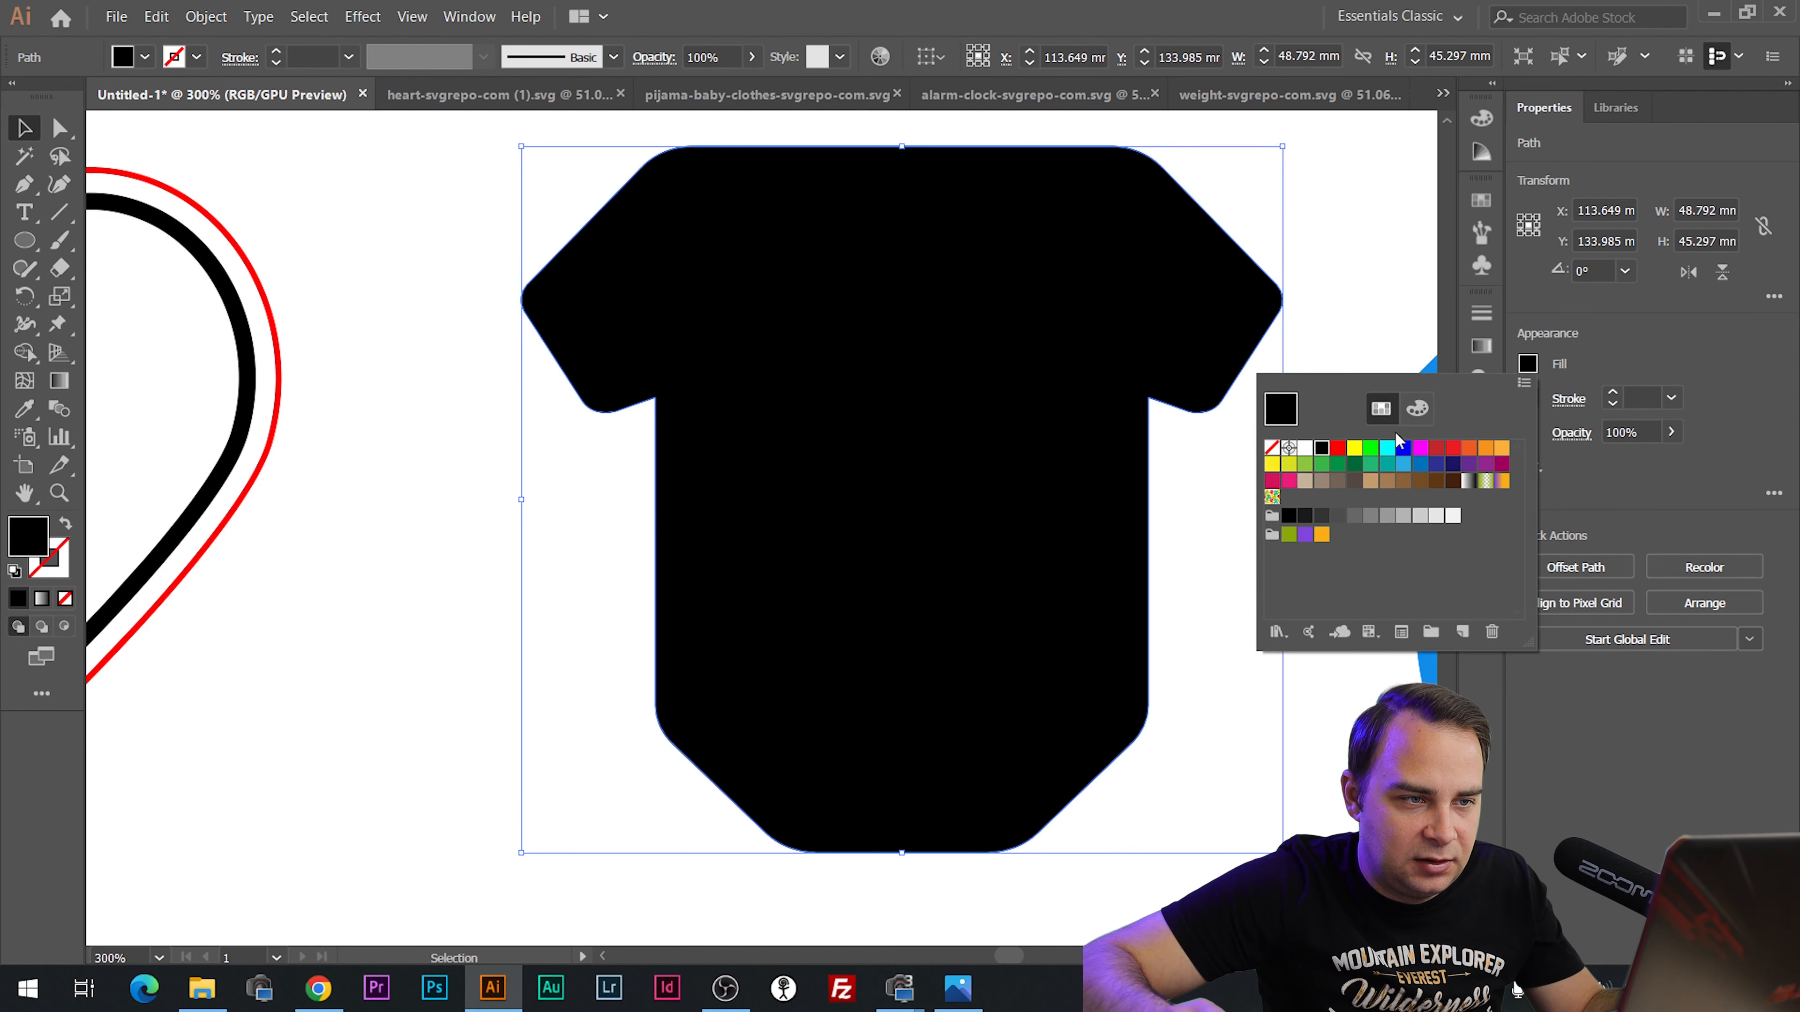
left_click(1272, 448)
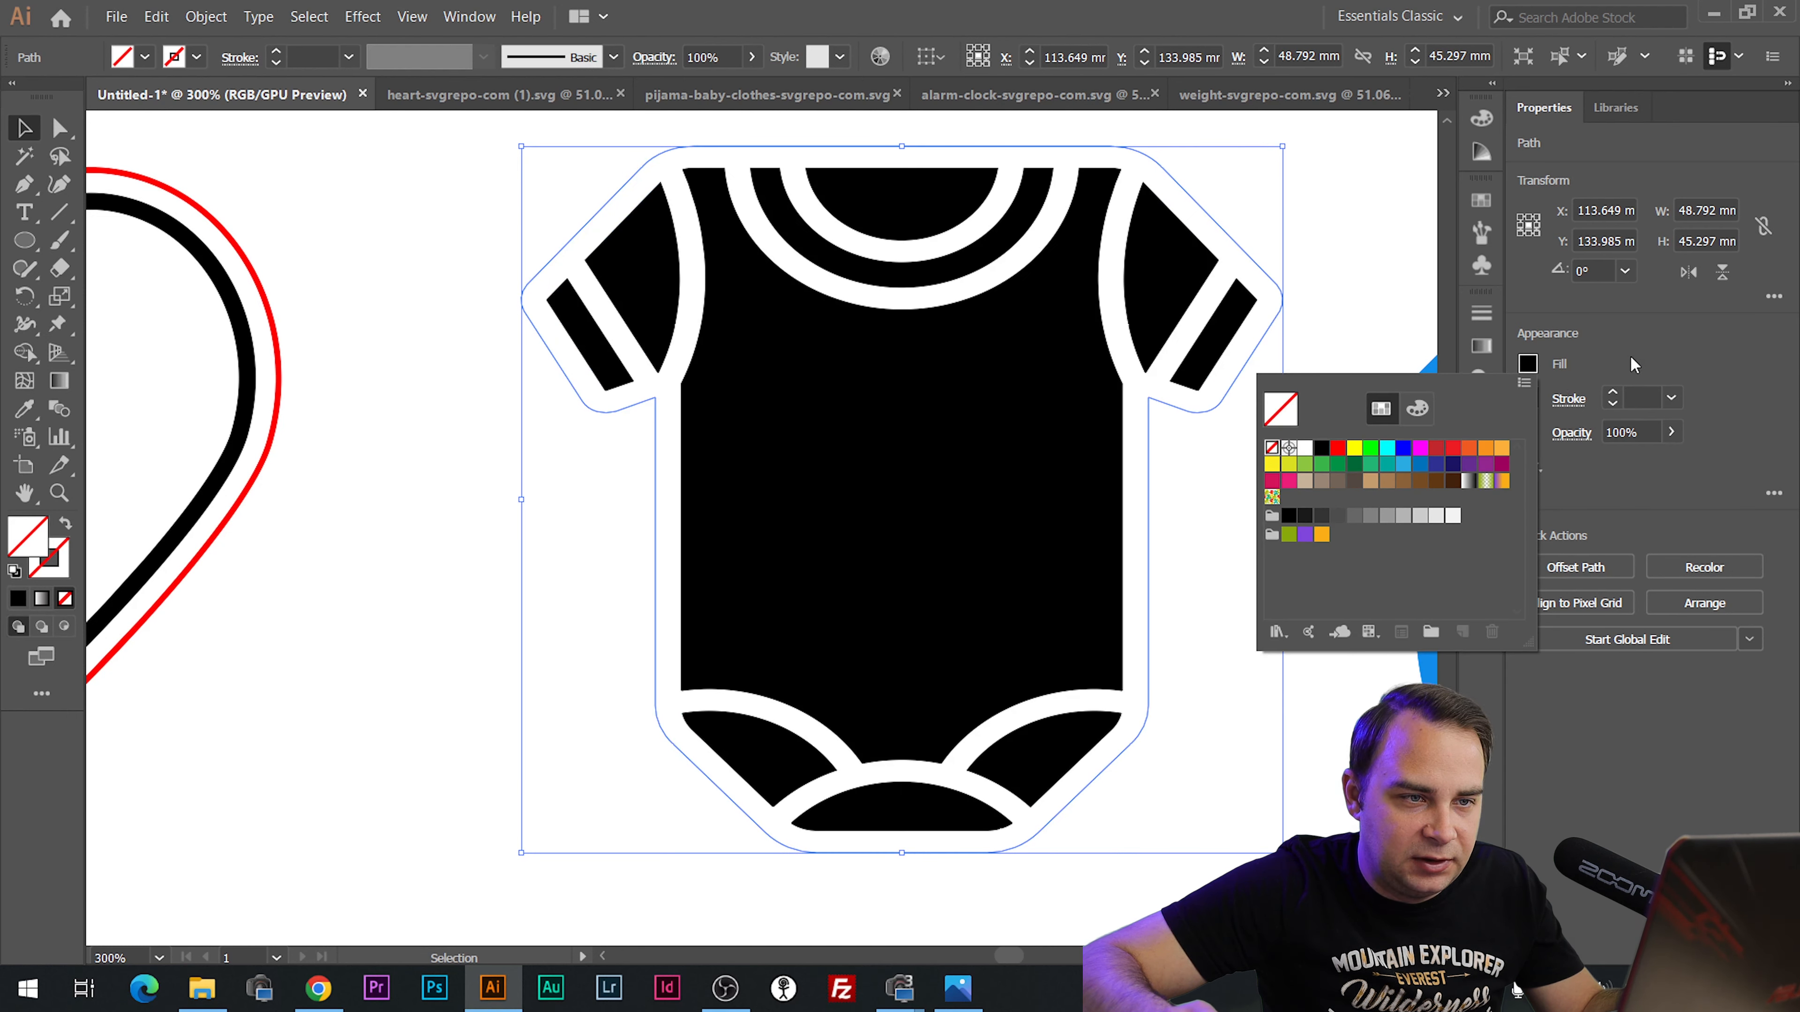
left_click(1528, 398)
left_click(1337, 484)
left_click(418, 494)
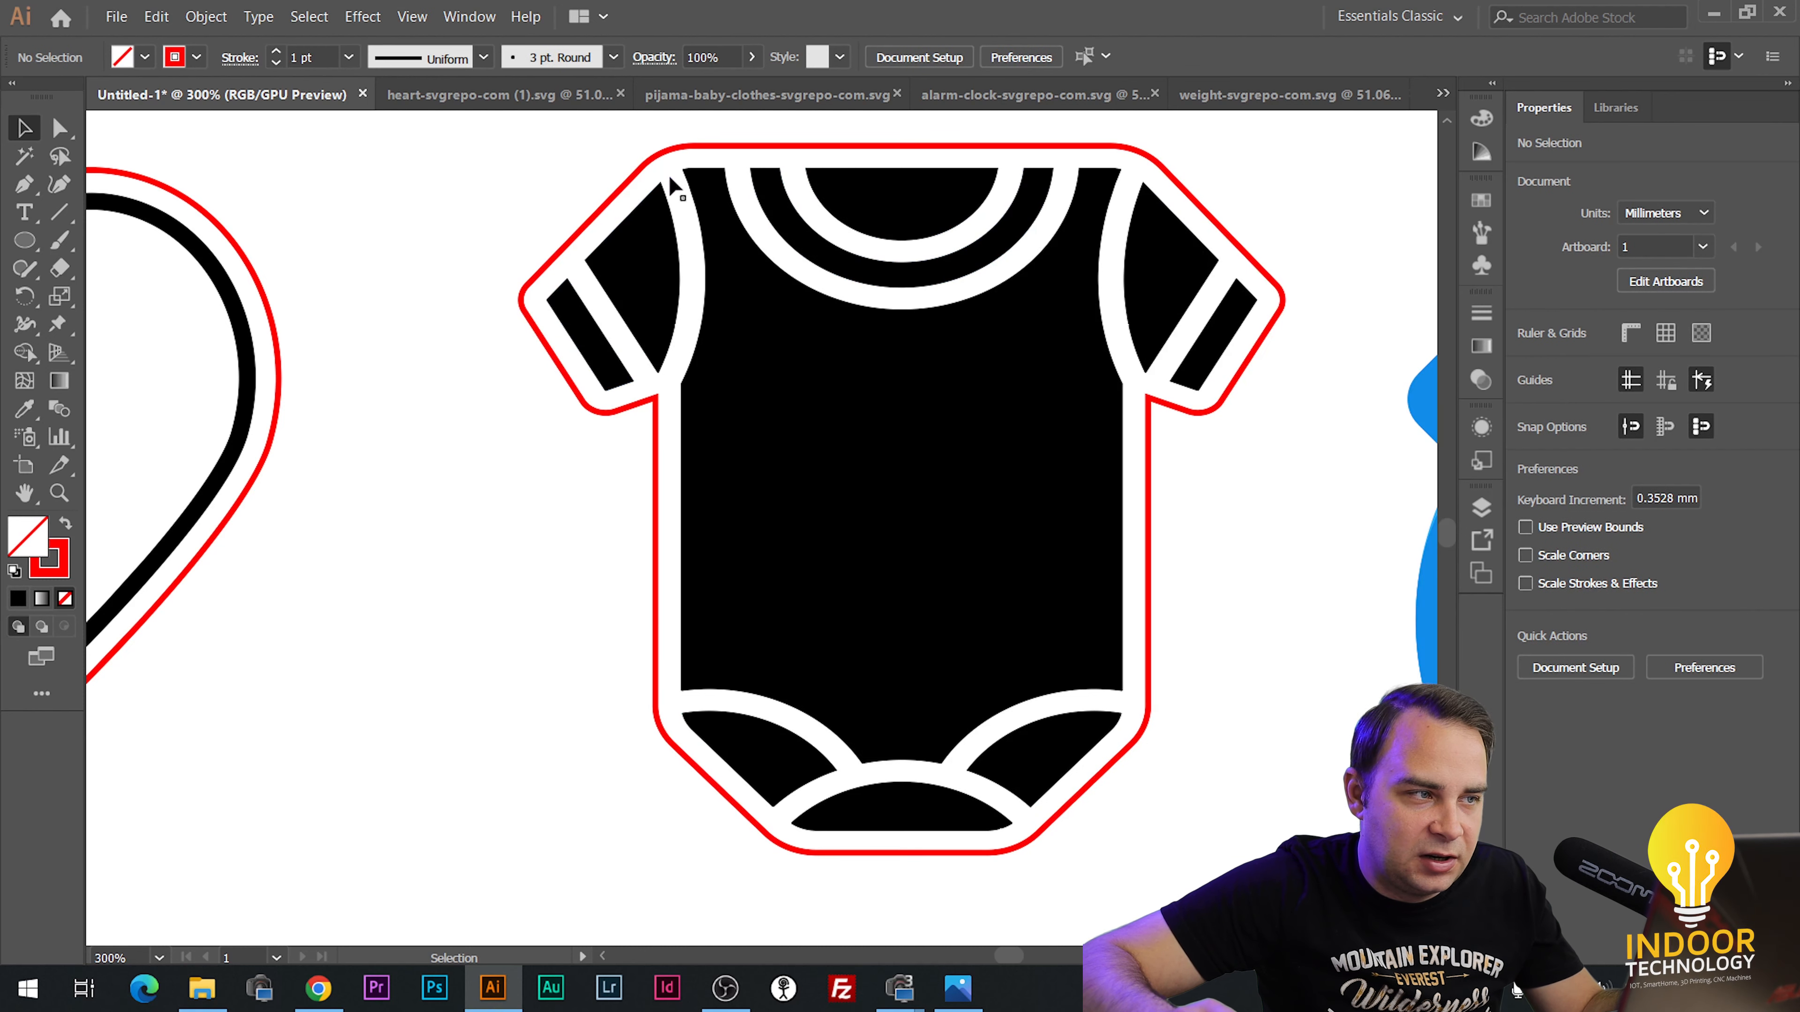
Check the bodysuit pendant in the reference photo sign.jpg and remove the fill from the bodysuit's central body panel.
key("alt+Tab")
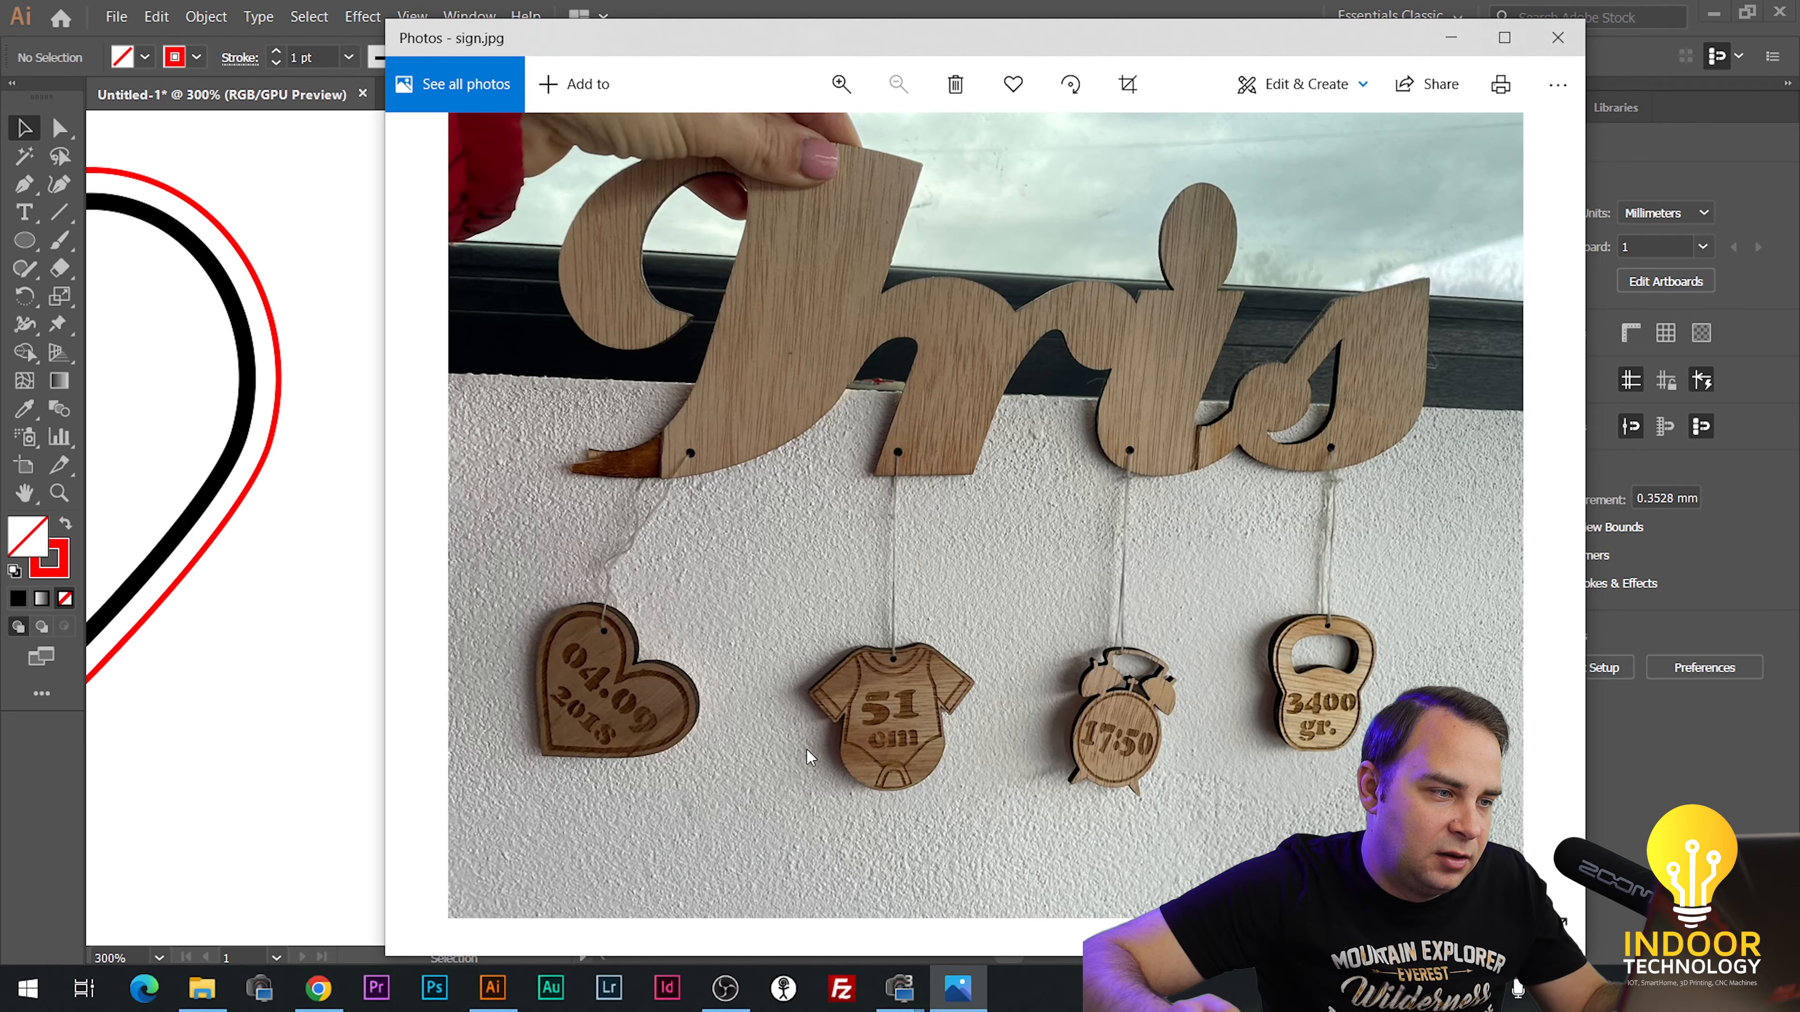
key("alt+Tab")
left_click(859, 275)
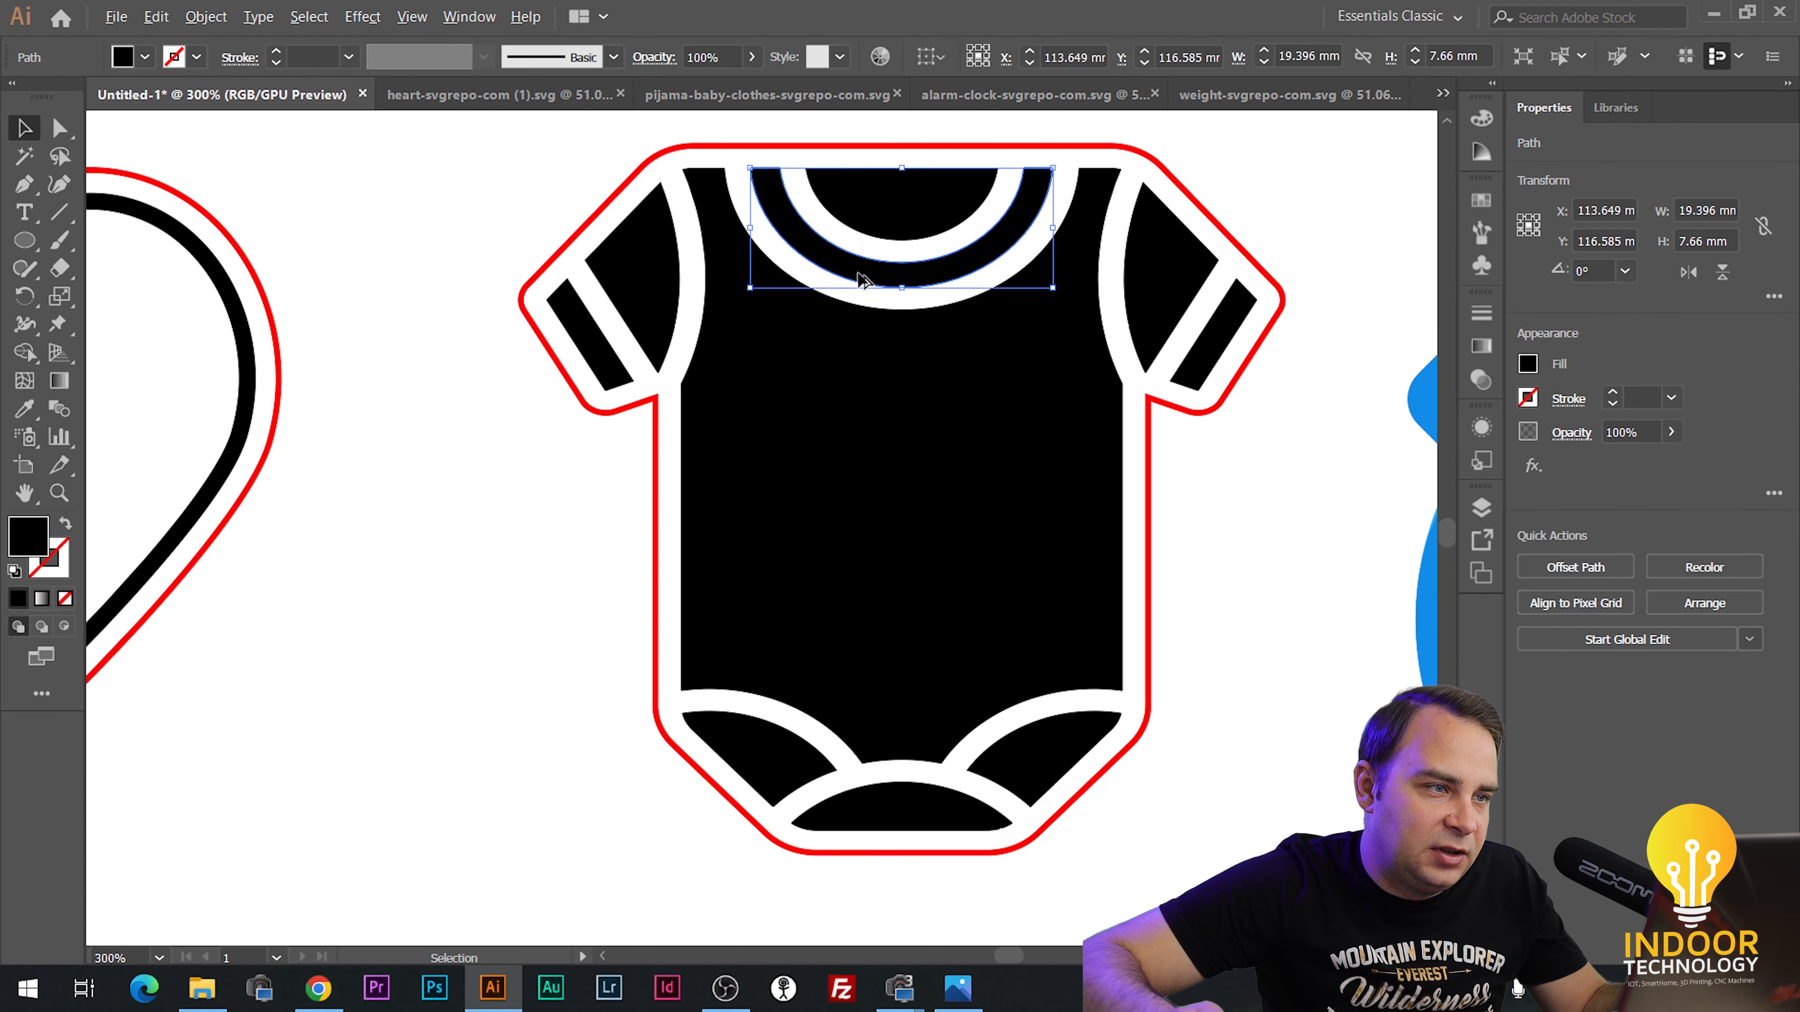
scroll(860, 276, "down", 2)
left_click(907, 390)
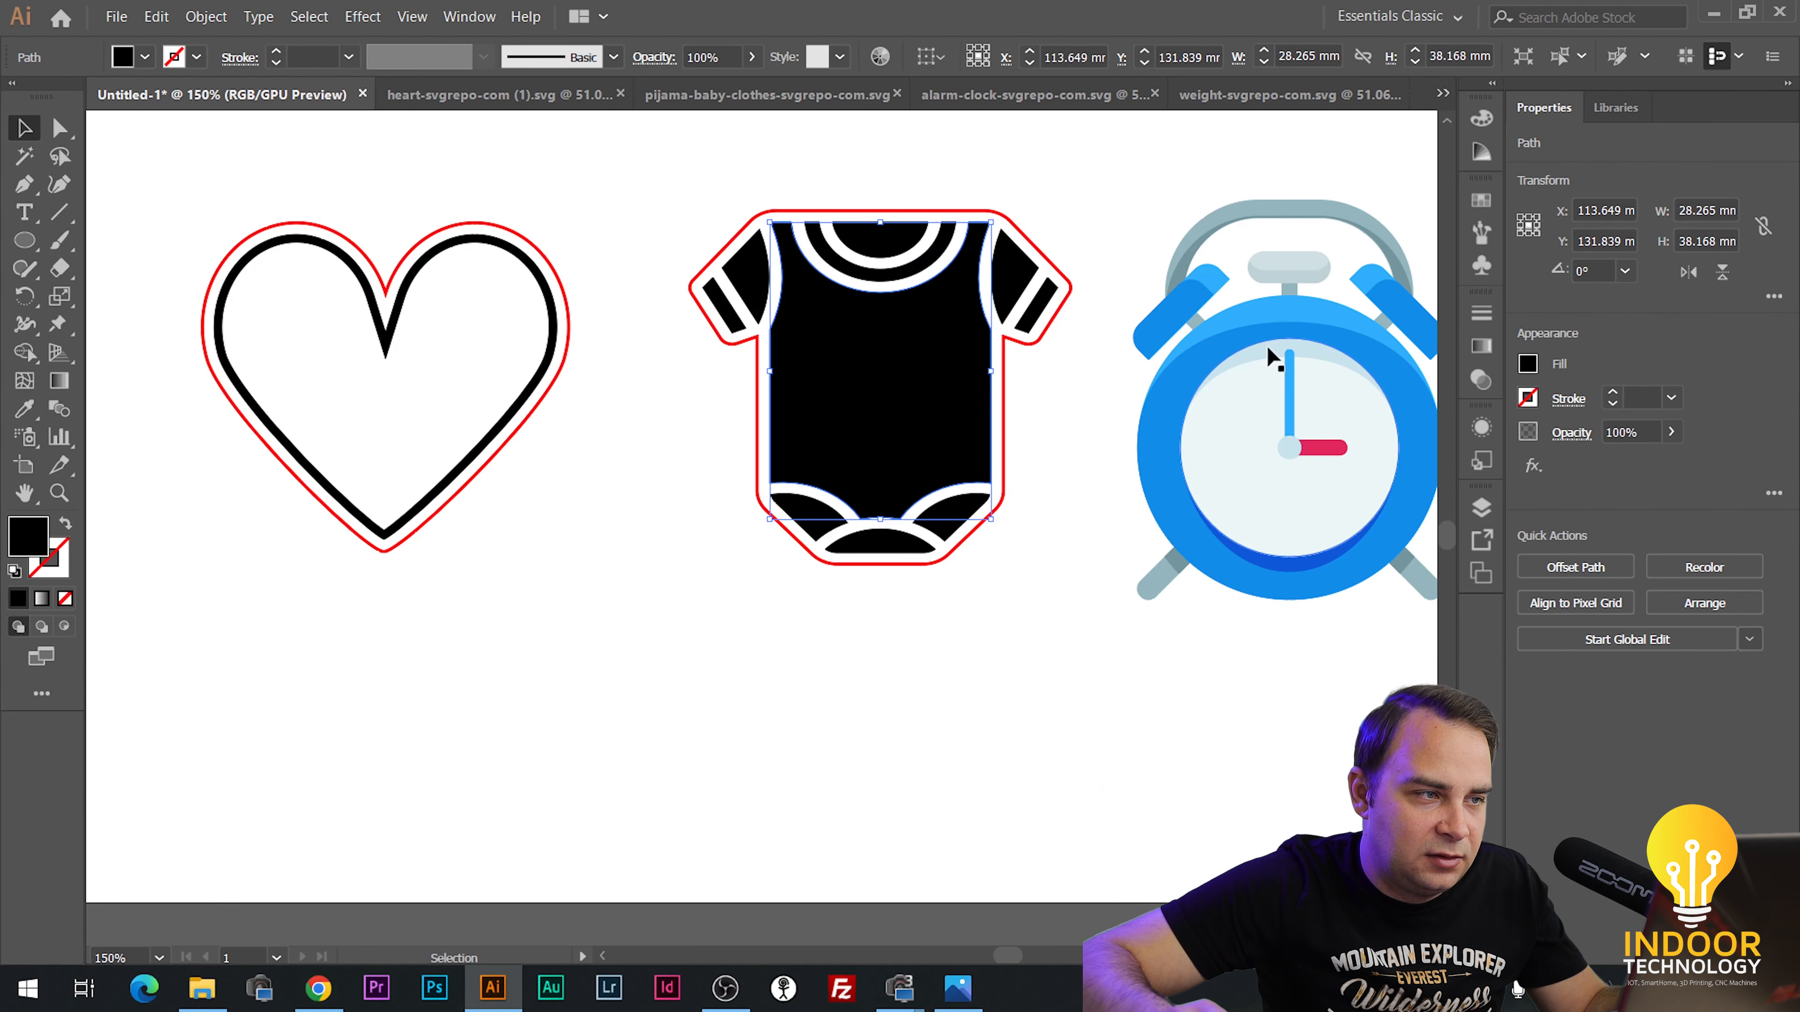
key("alt+Tab")
key("alt+Tab")
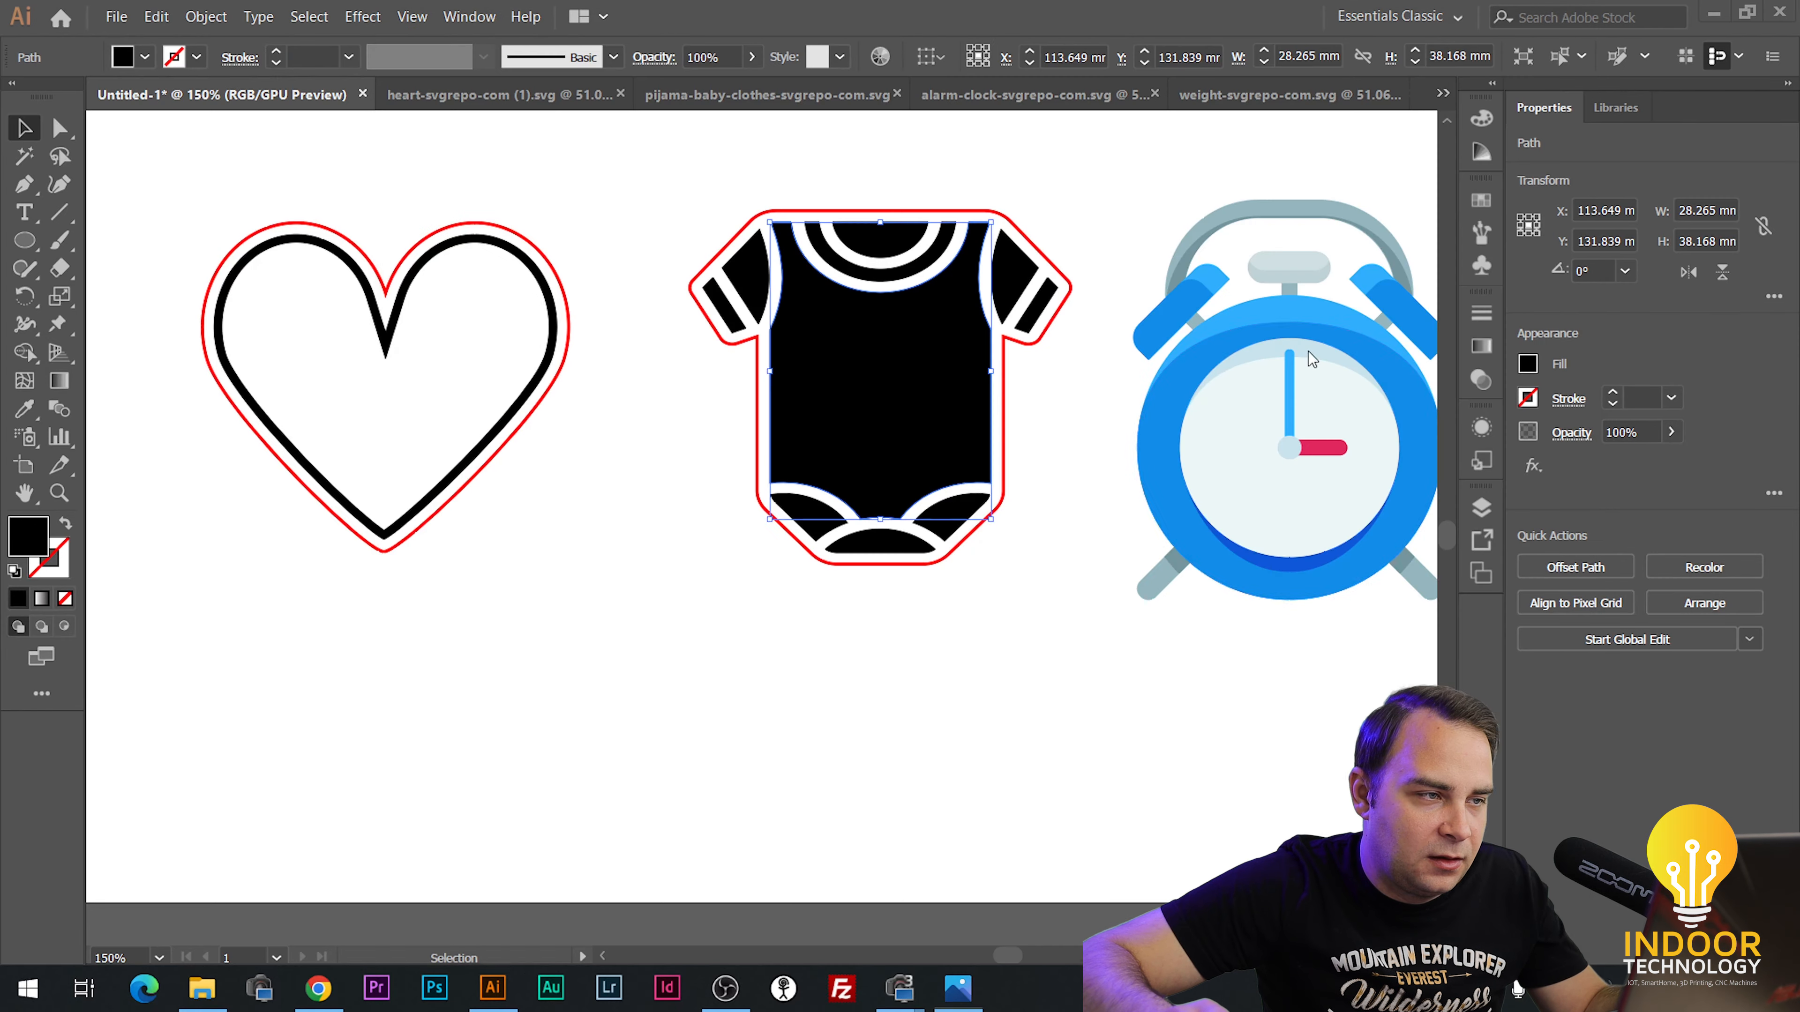
left_click(1527, 363)
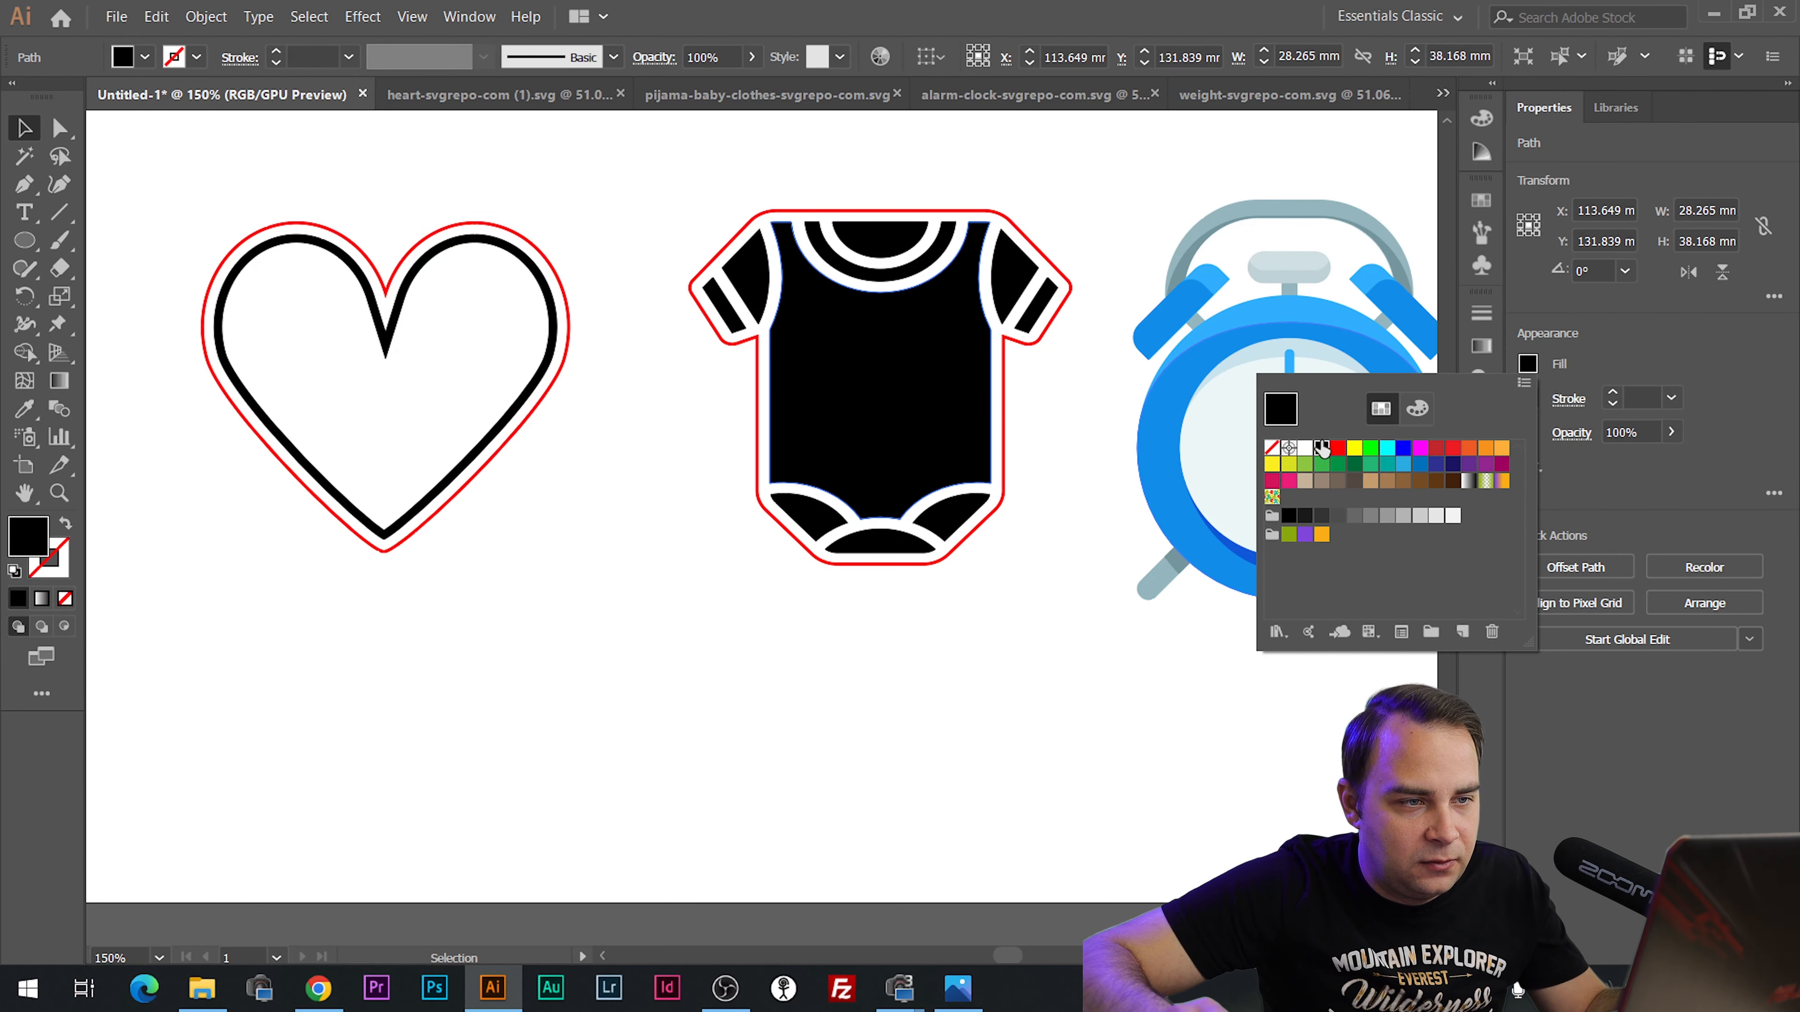
left_click(1271, 448)
Give the bodysuit's central body panel a black stroke of 2 pt and deselect it.
left_click(1528, 399)
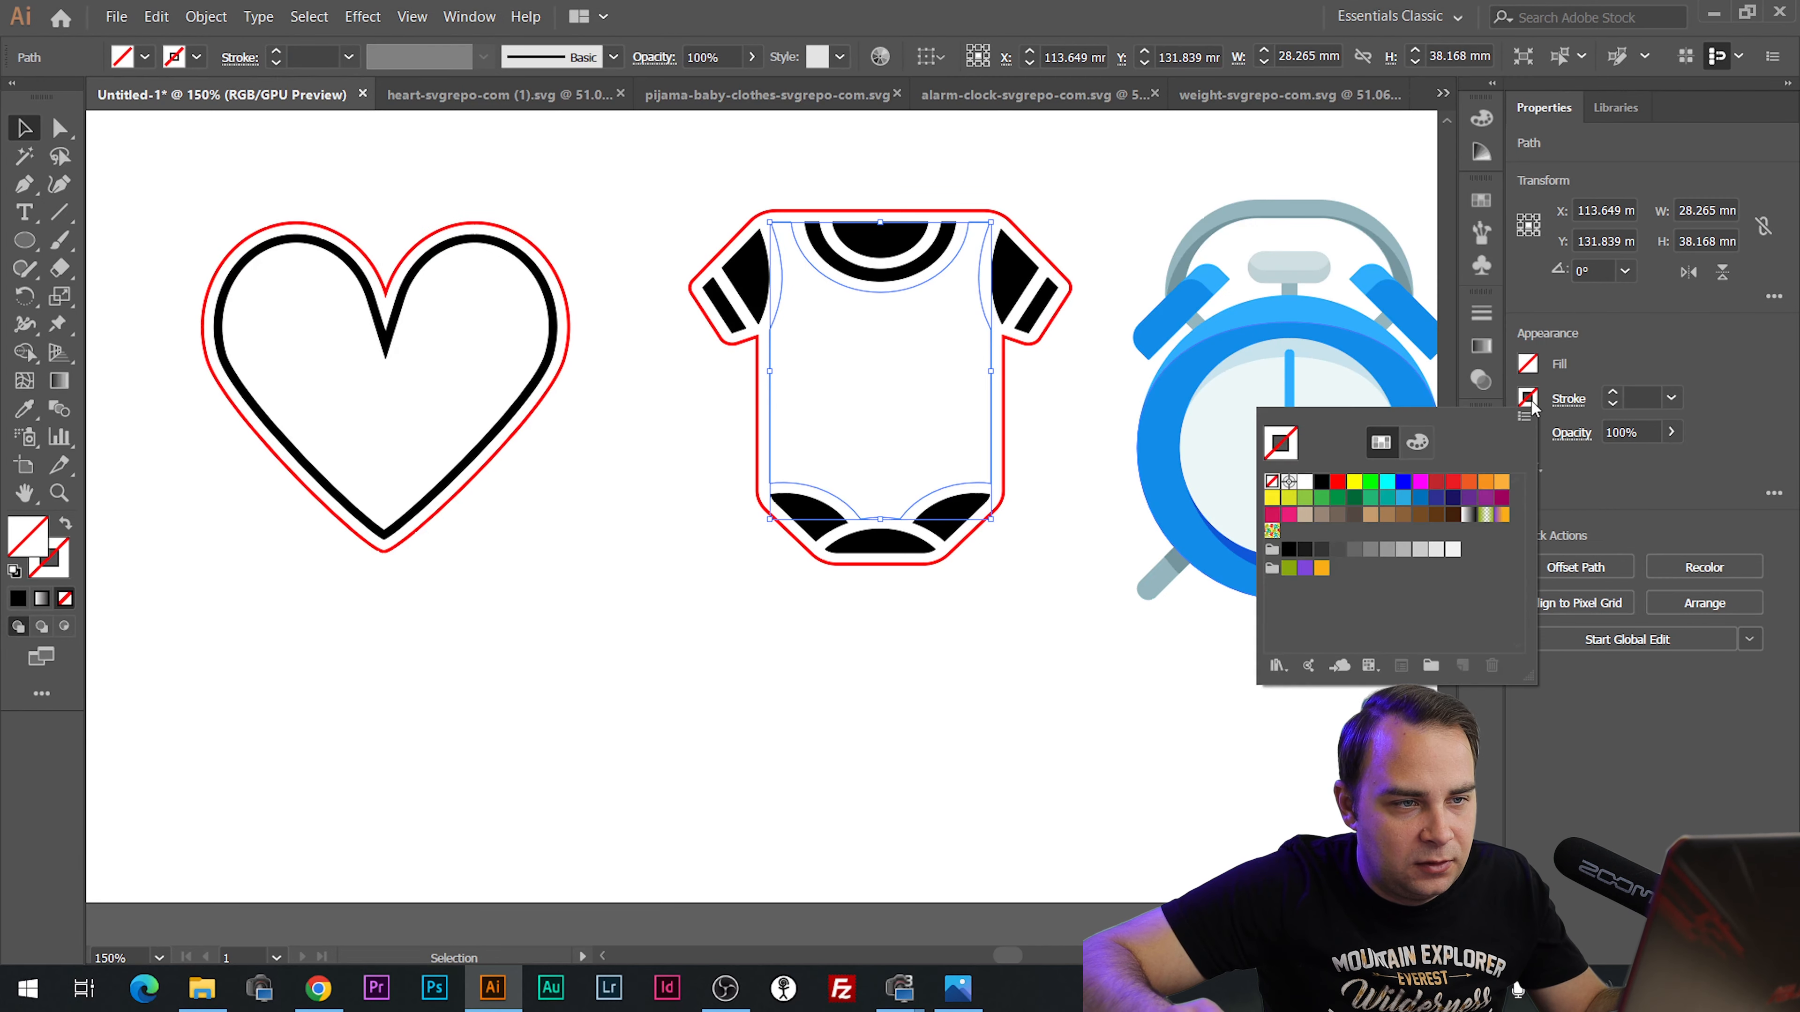
left_click(1322, 483)
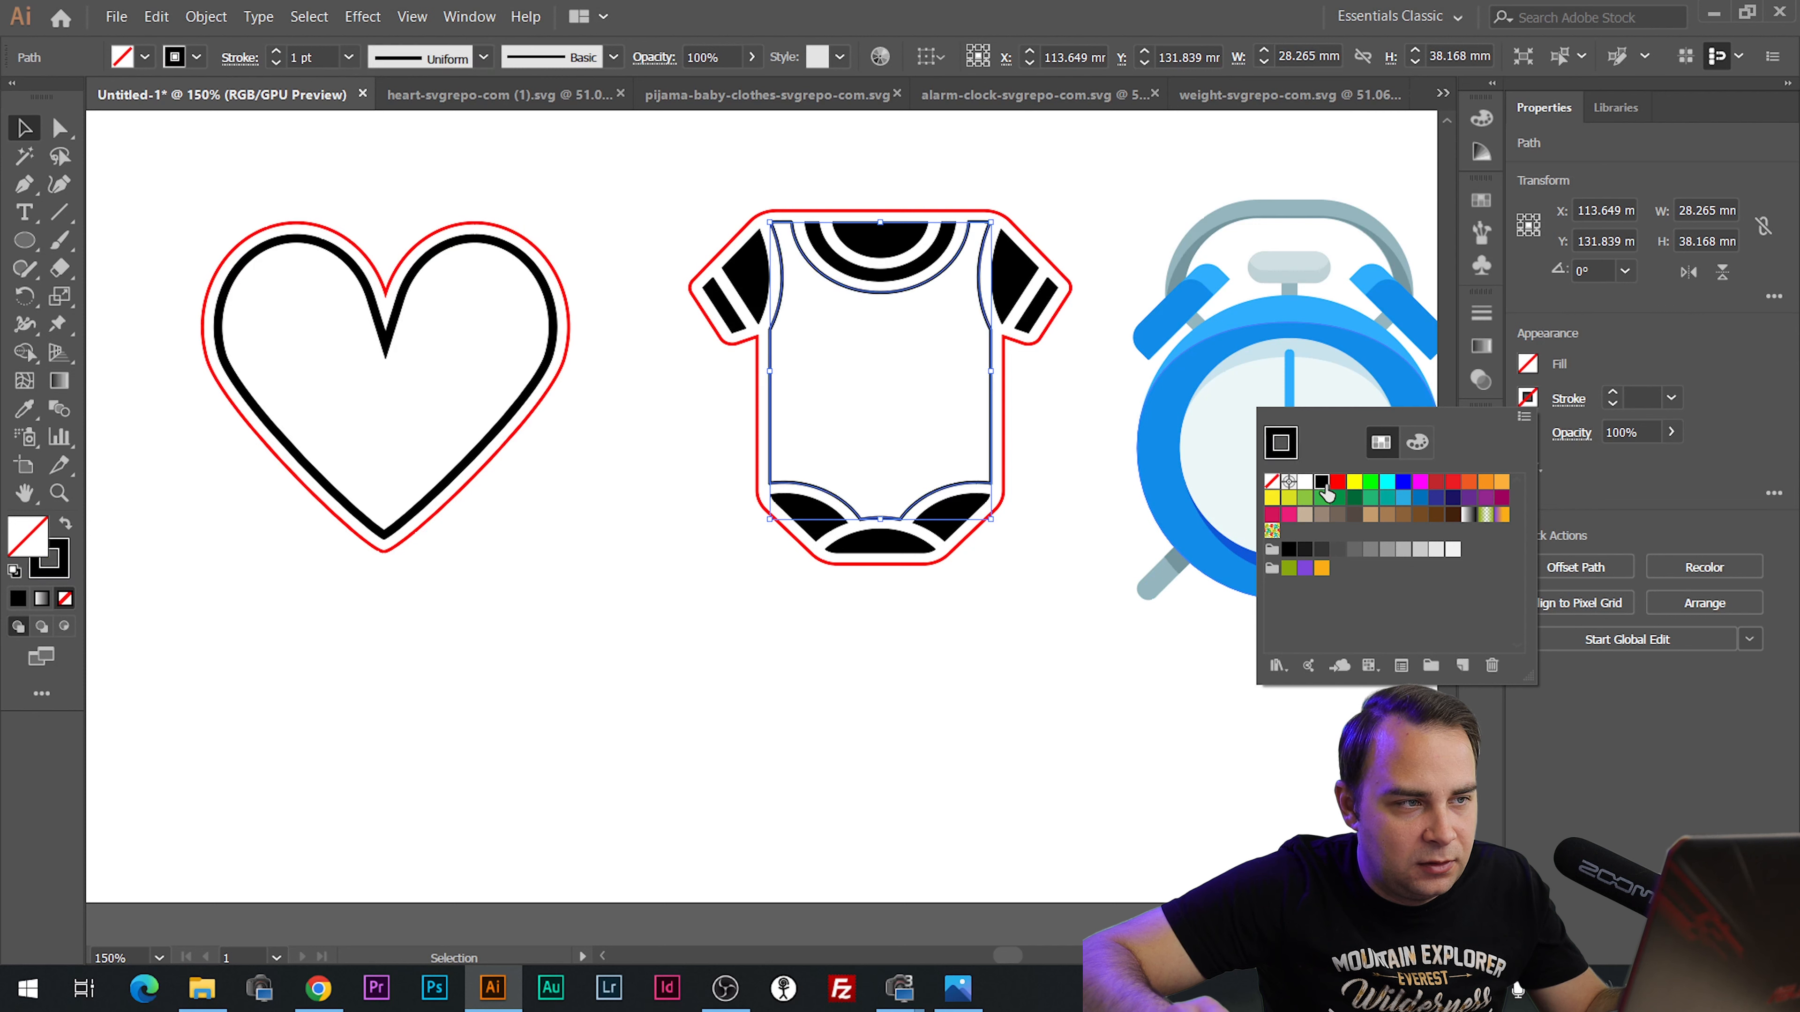
left_click(1656, 393)
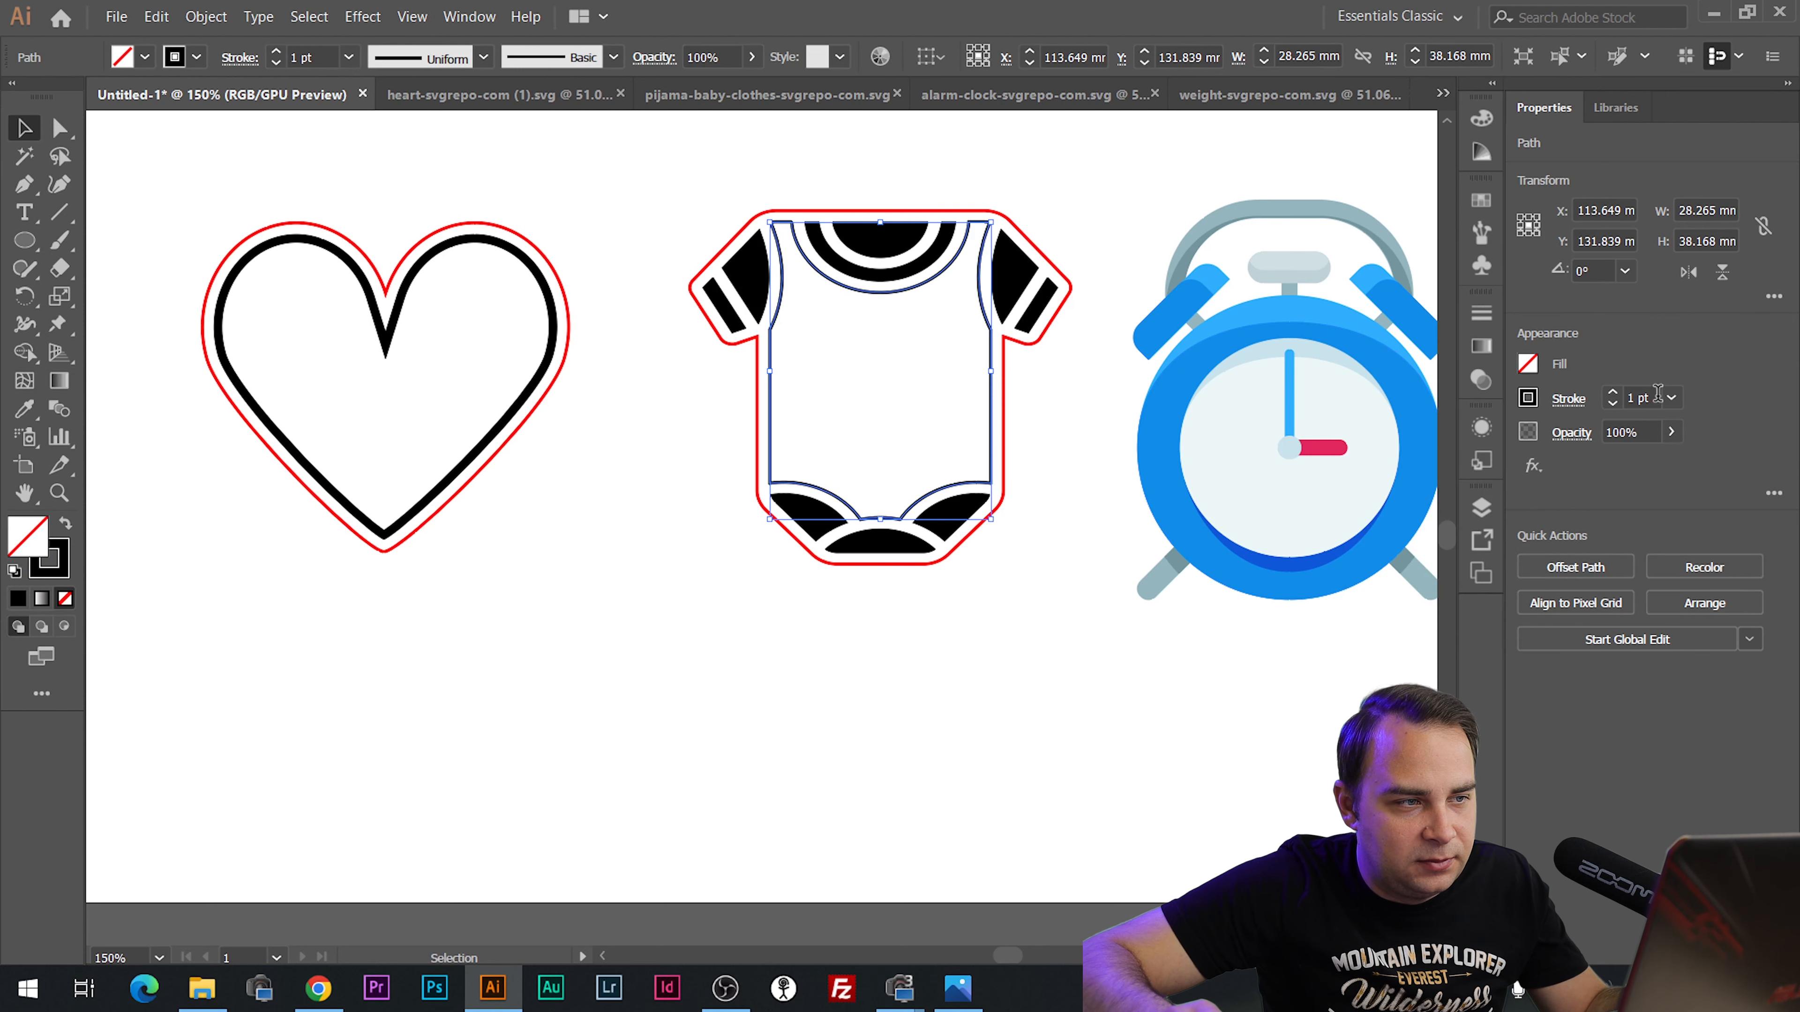
left_click(1613, 394)
left_click(1613, 393)
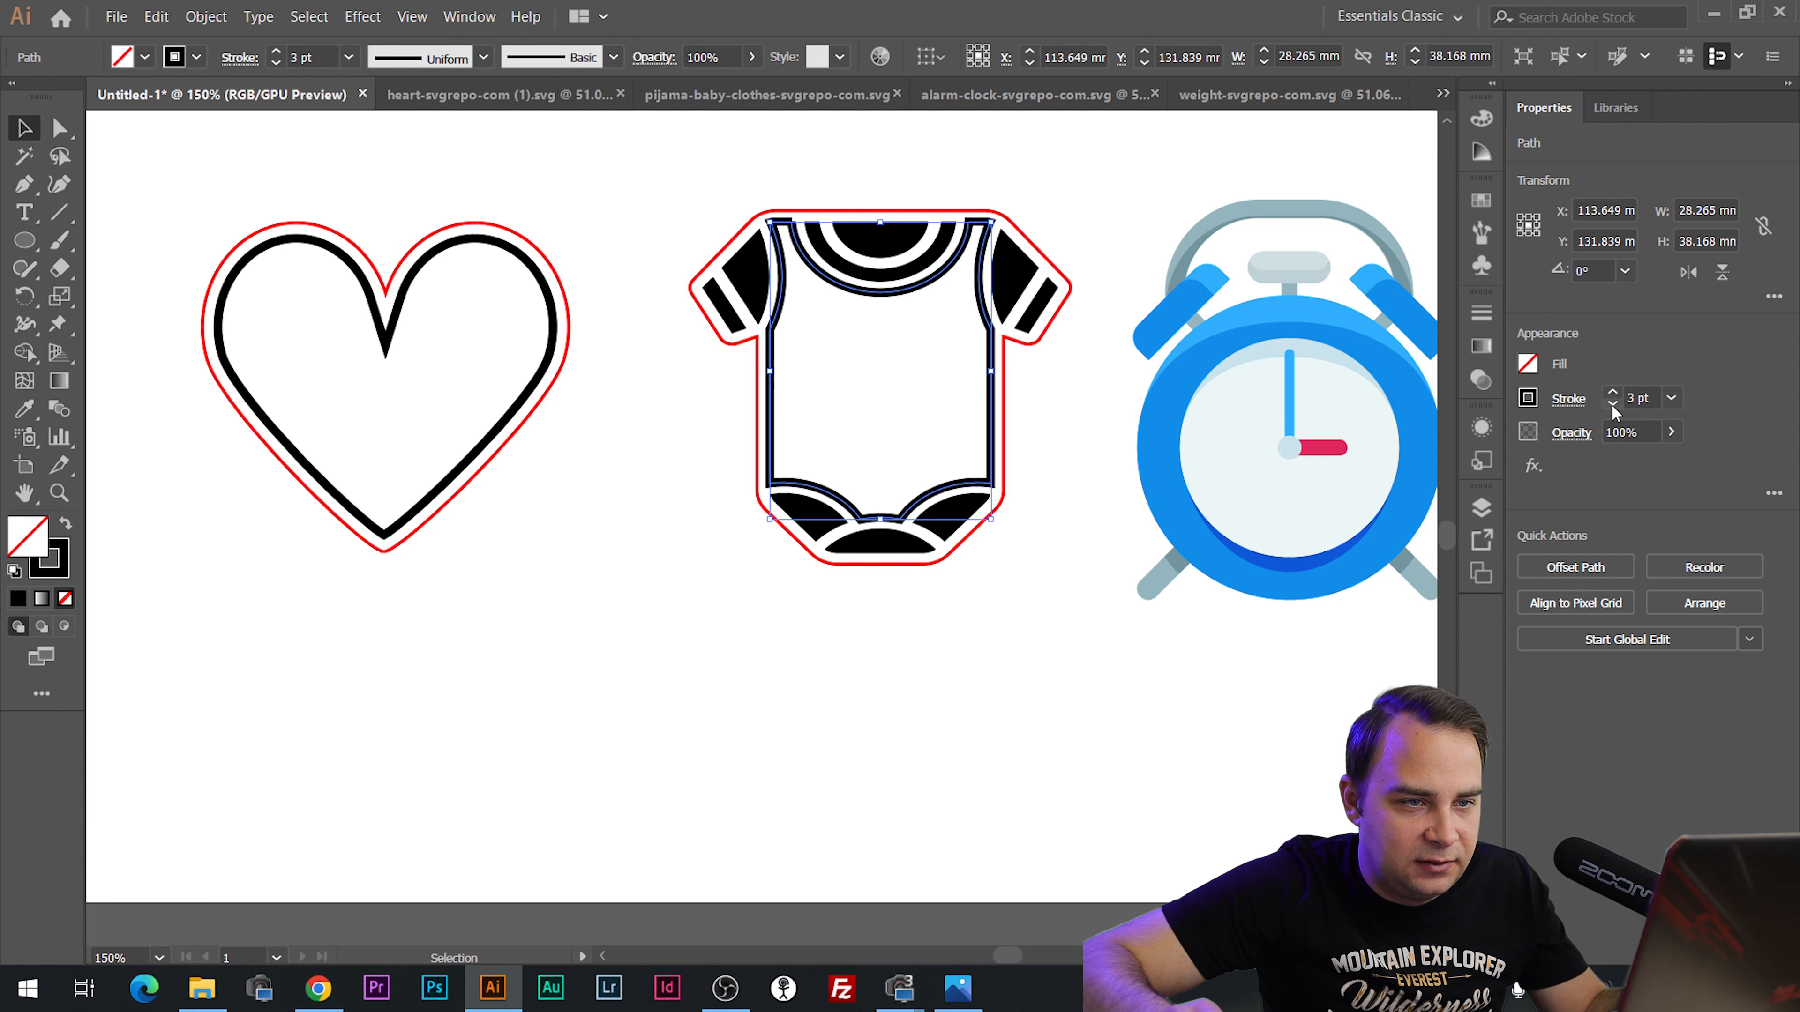
left_click(1024, 185)
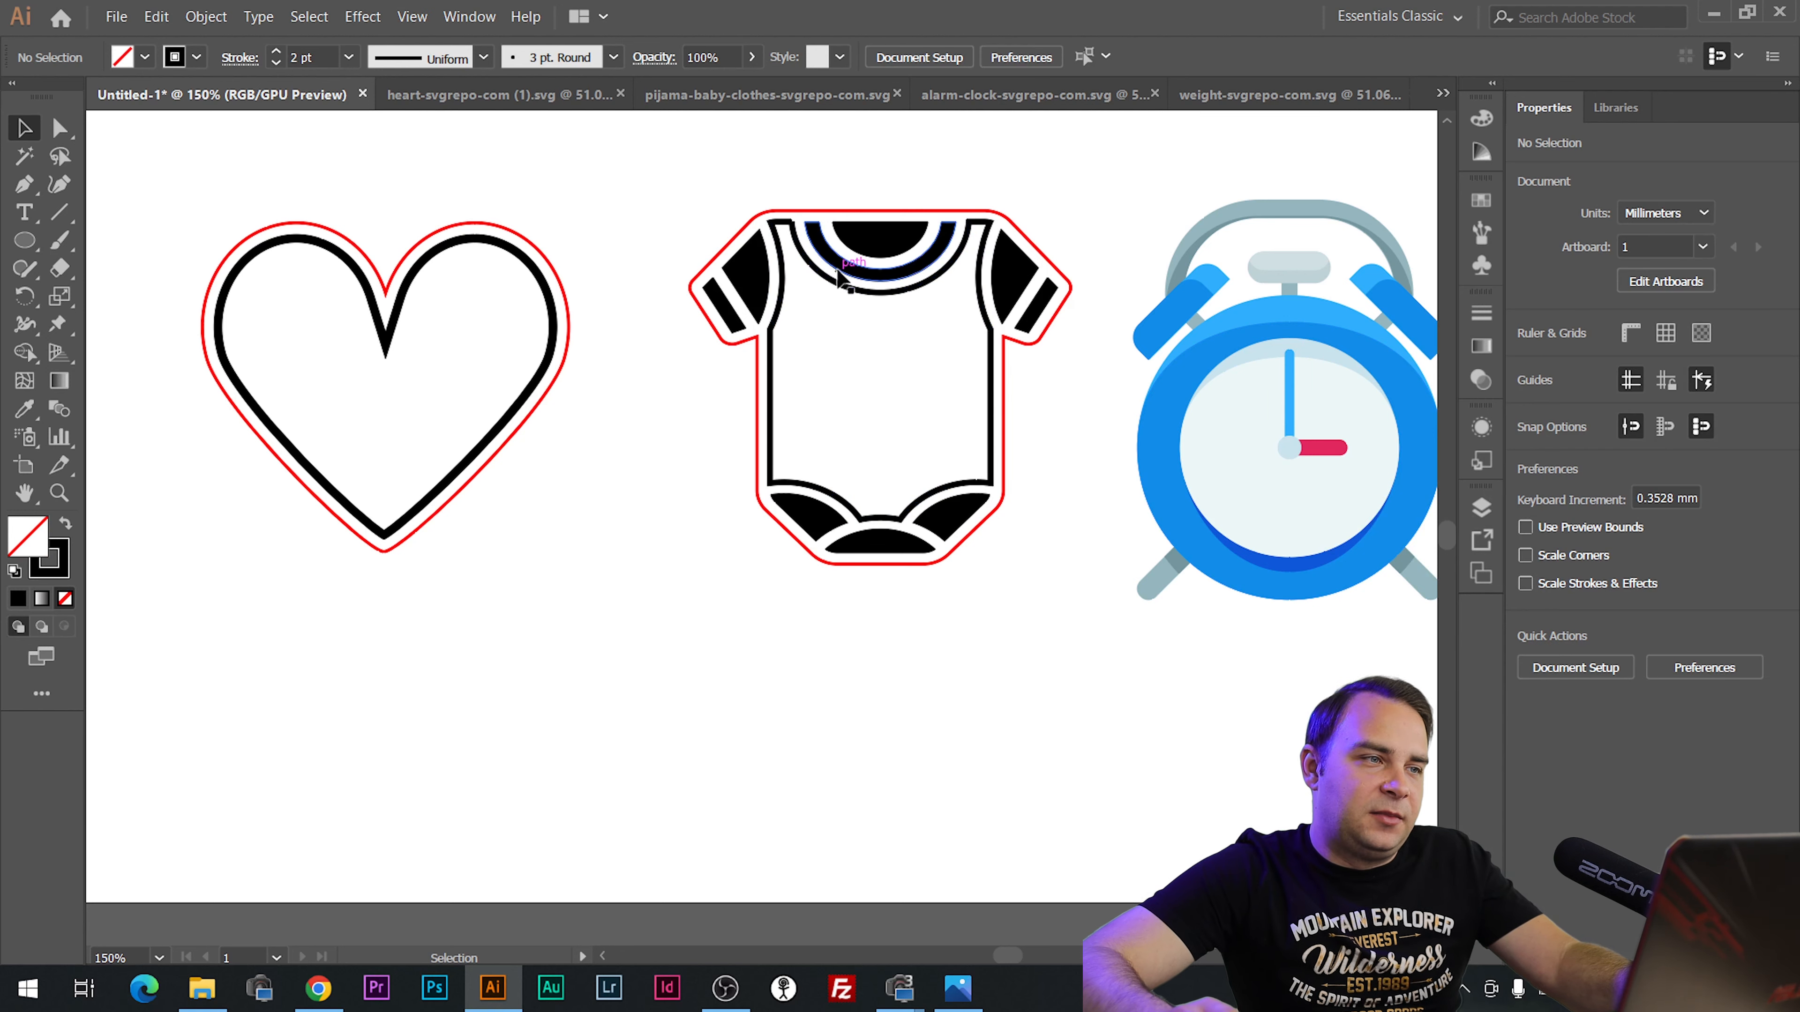
scroll(857, 192, "up", 2)
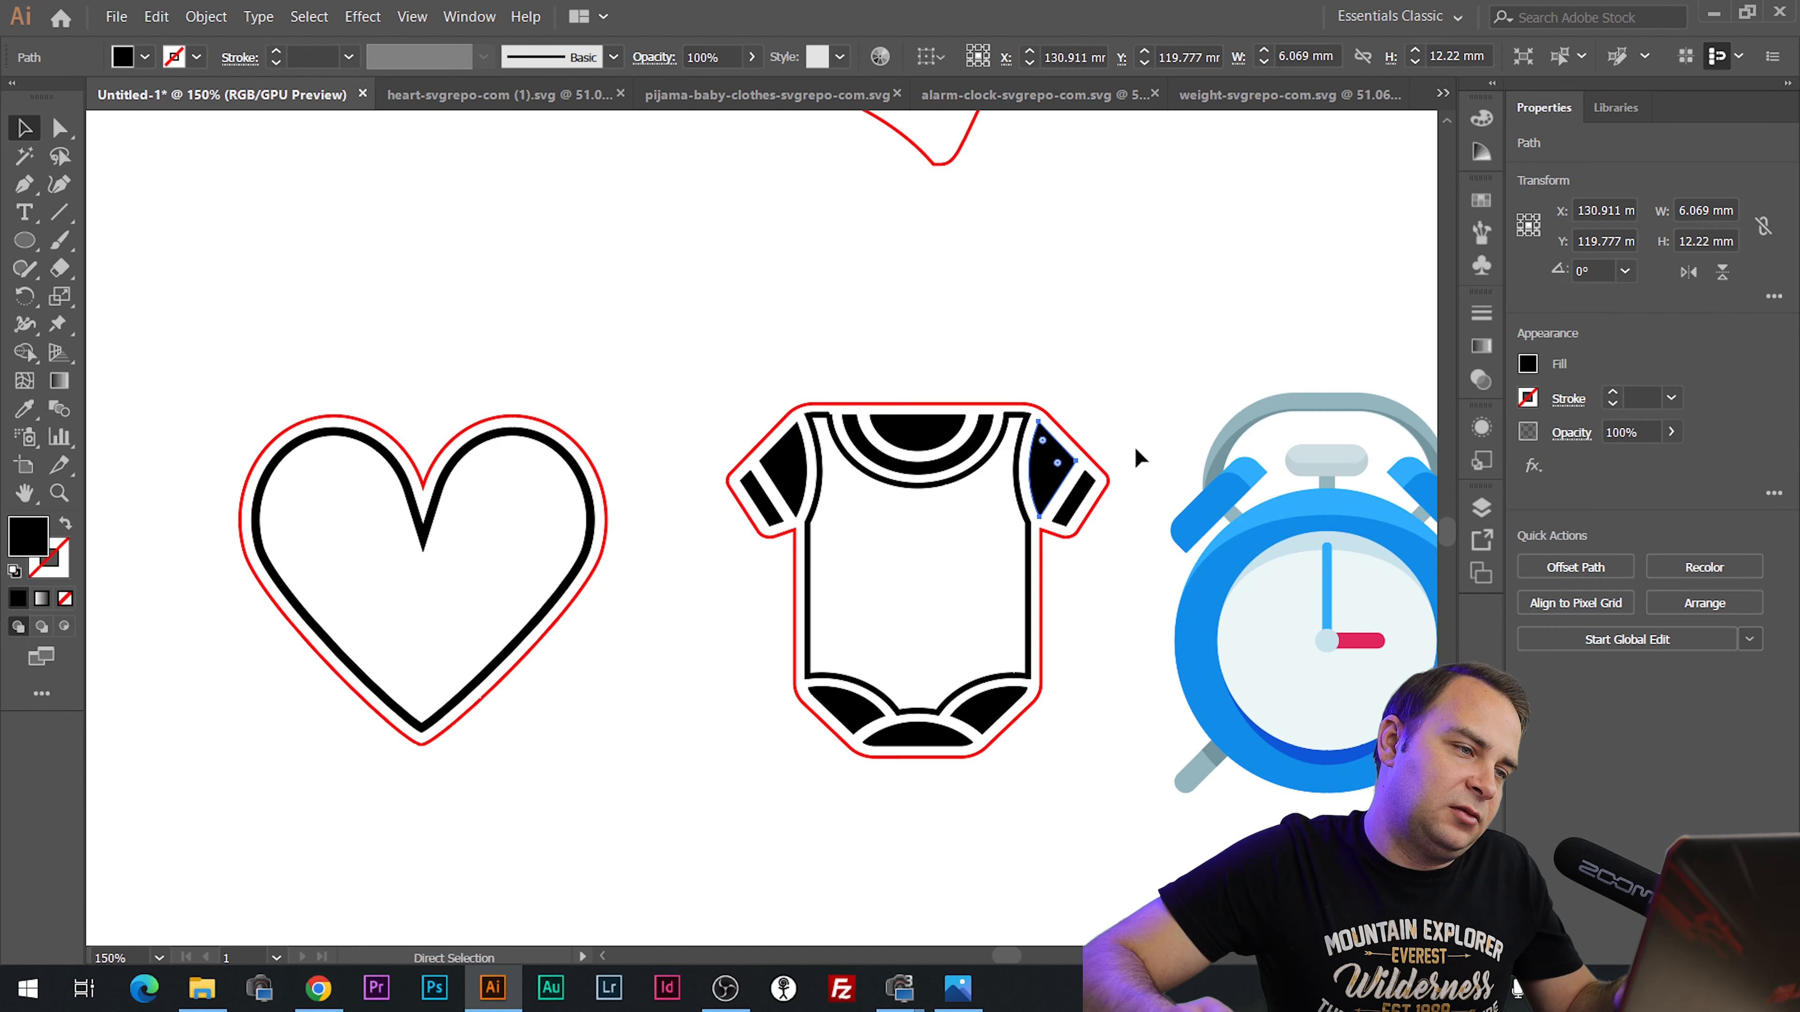
left_click(1134, 448)
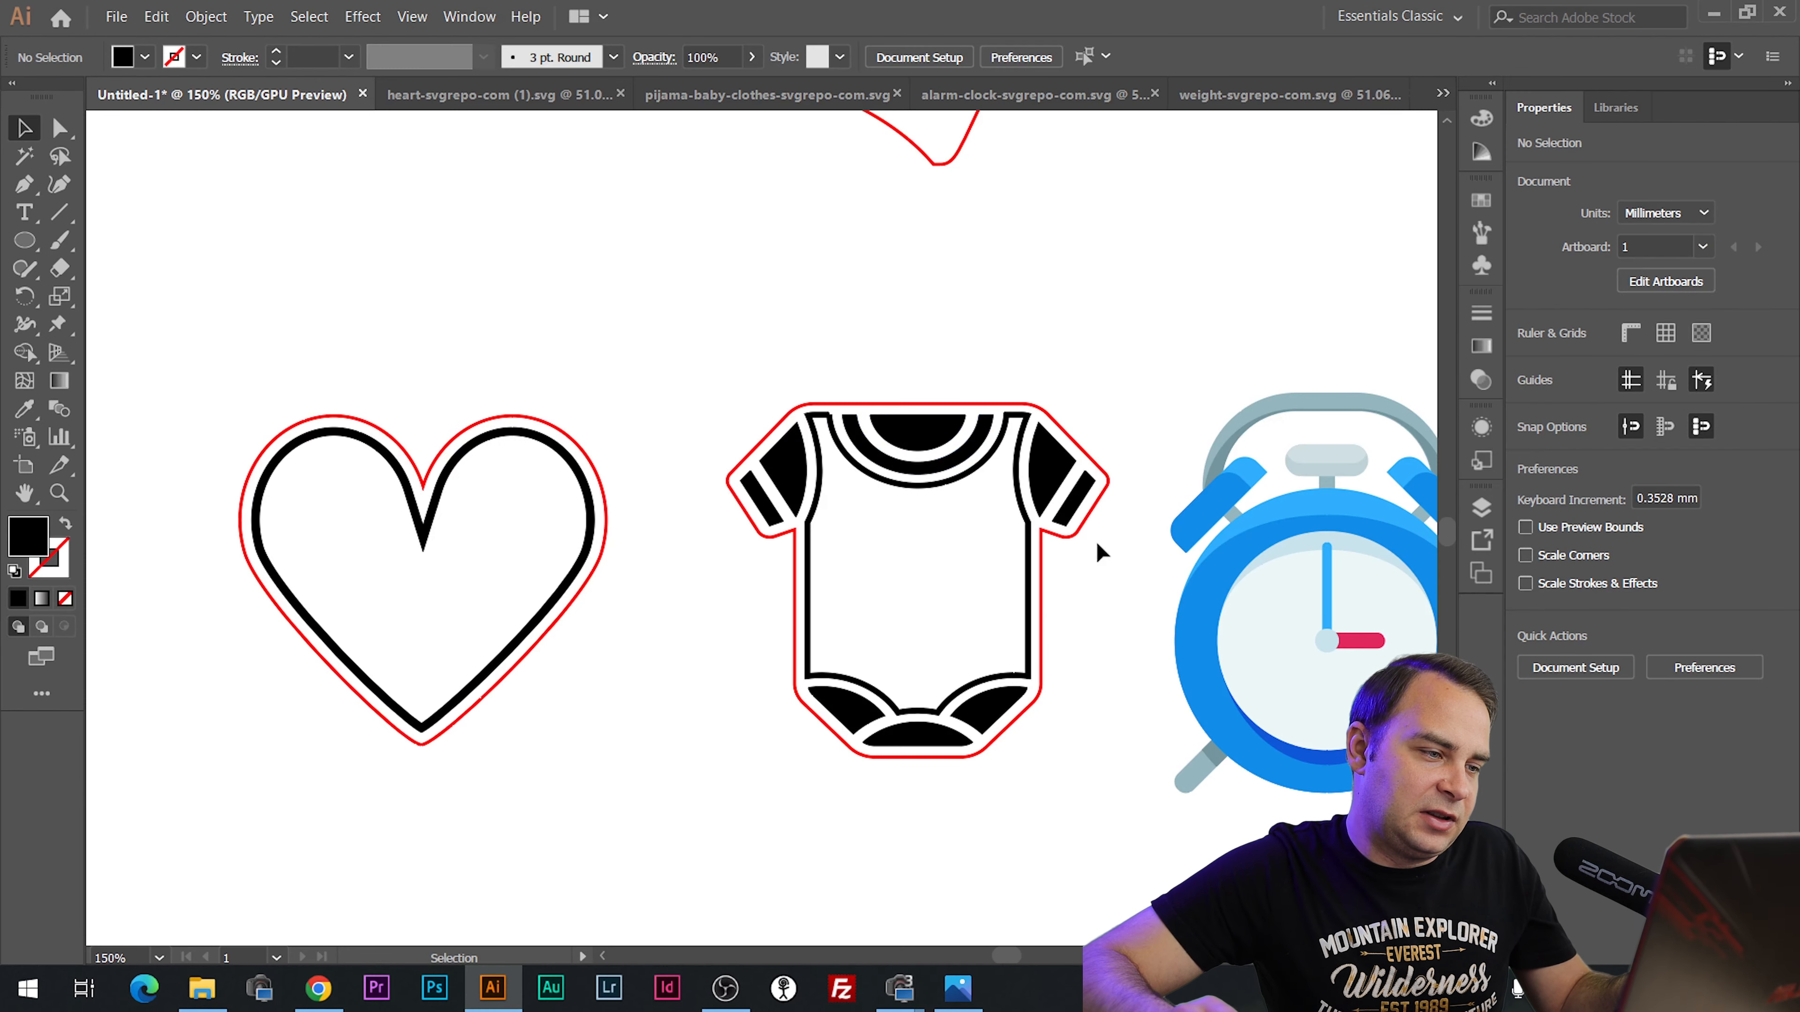
Delete the alarm clock's two hands, its centre dot and the pale front layer of its dial.
scroll(850, 553, "down", 2)
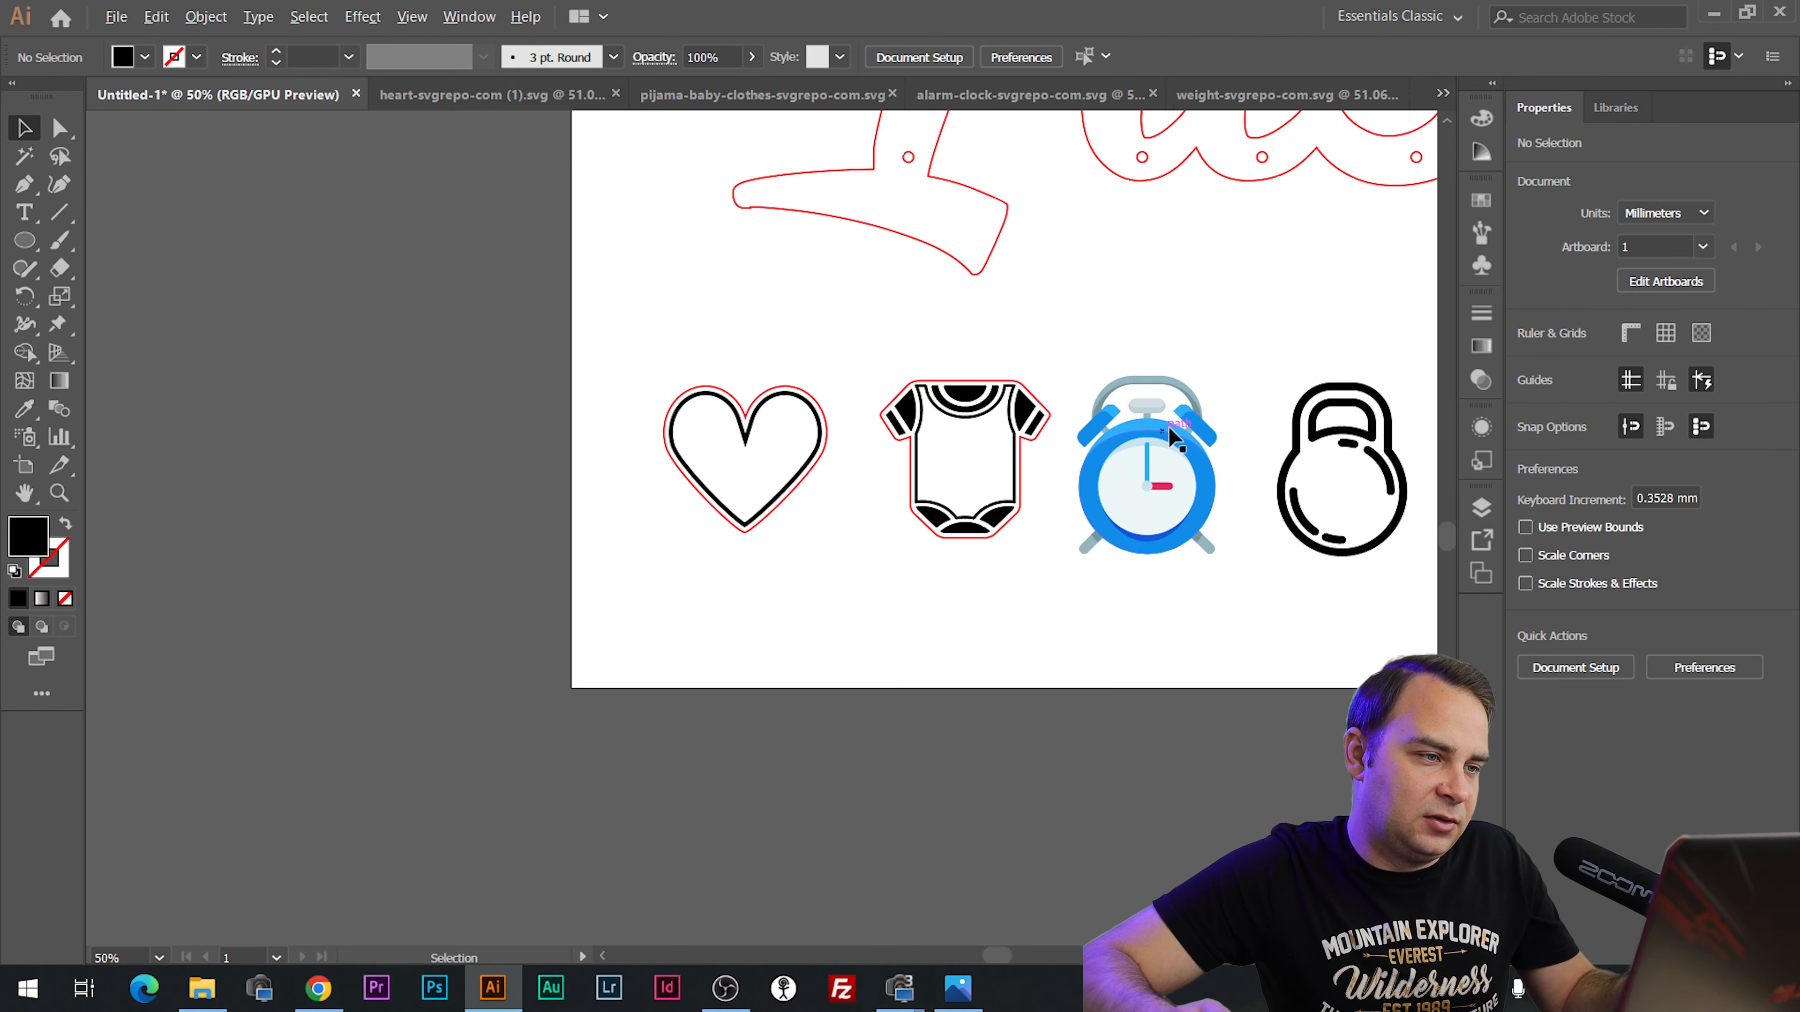
scroll(974, 439, "up", 2)
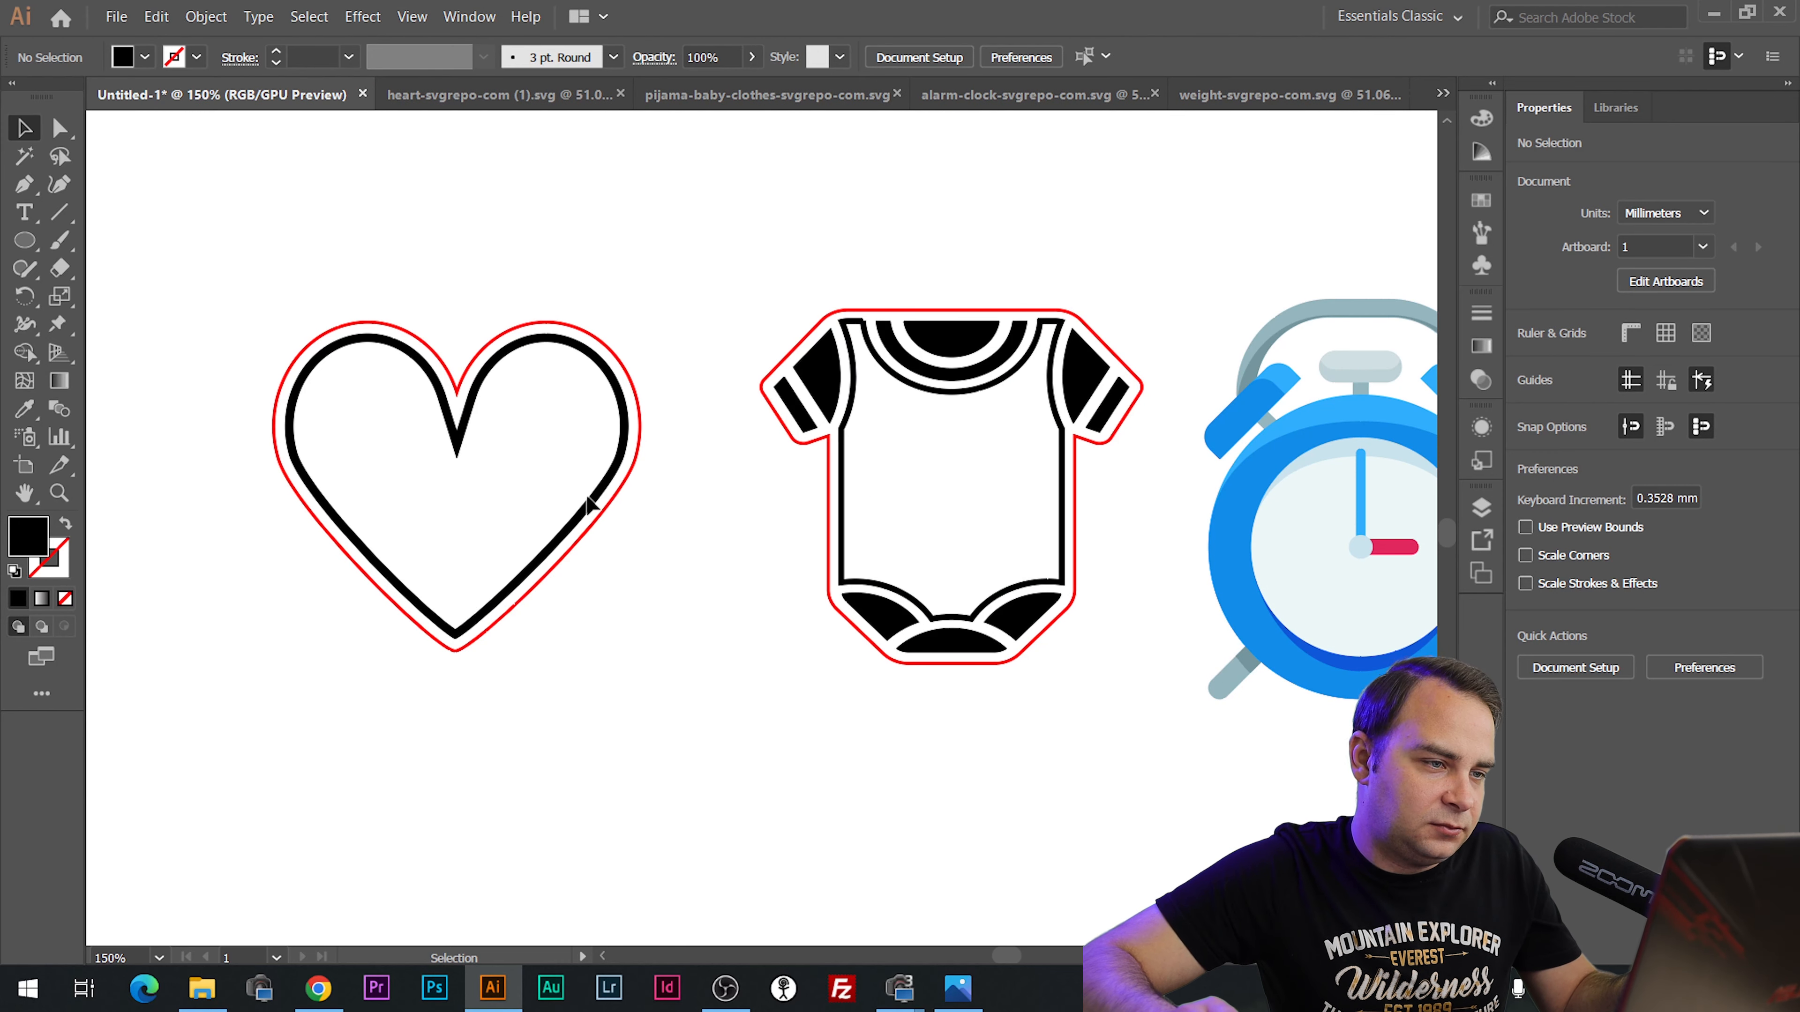
scroll(921, 497, "down", 2)
scroll(1229, 523, "up", 2)
left_click(1052, 566)
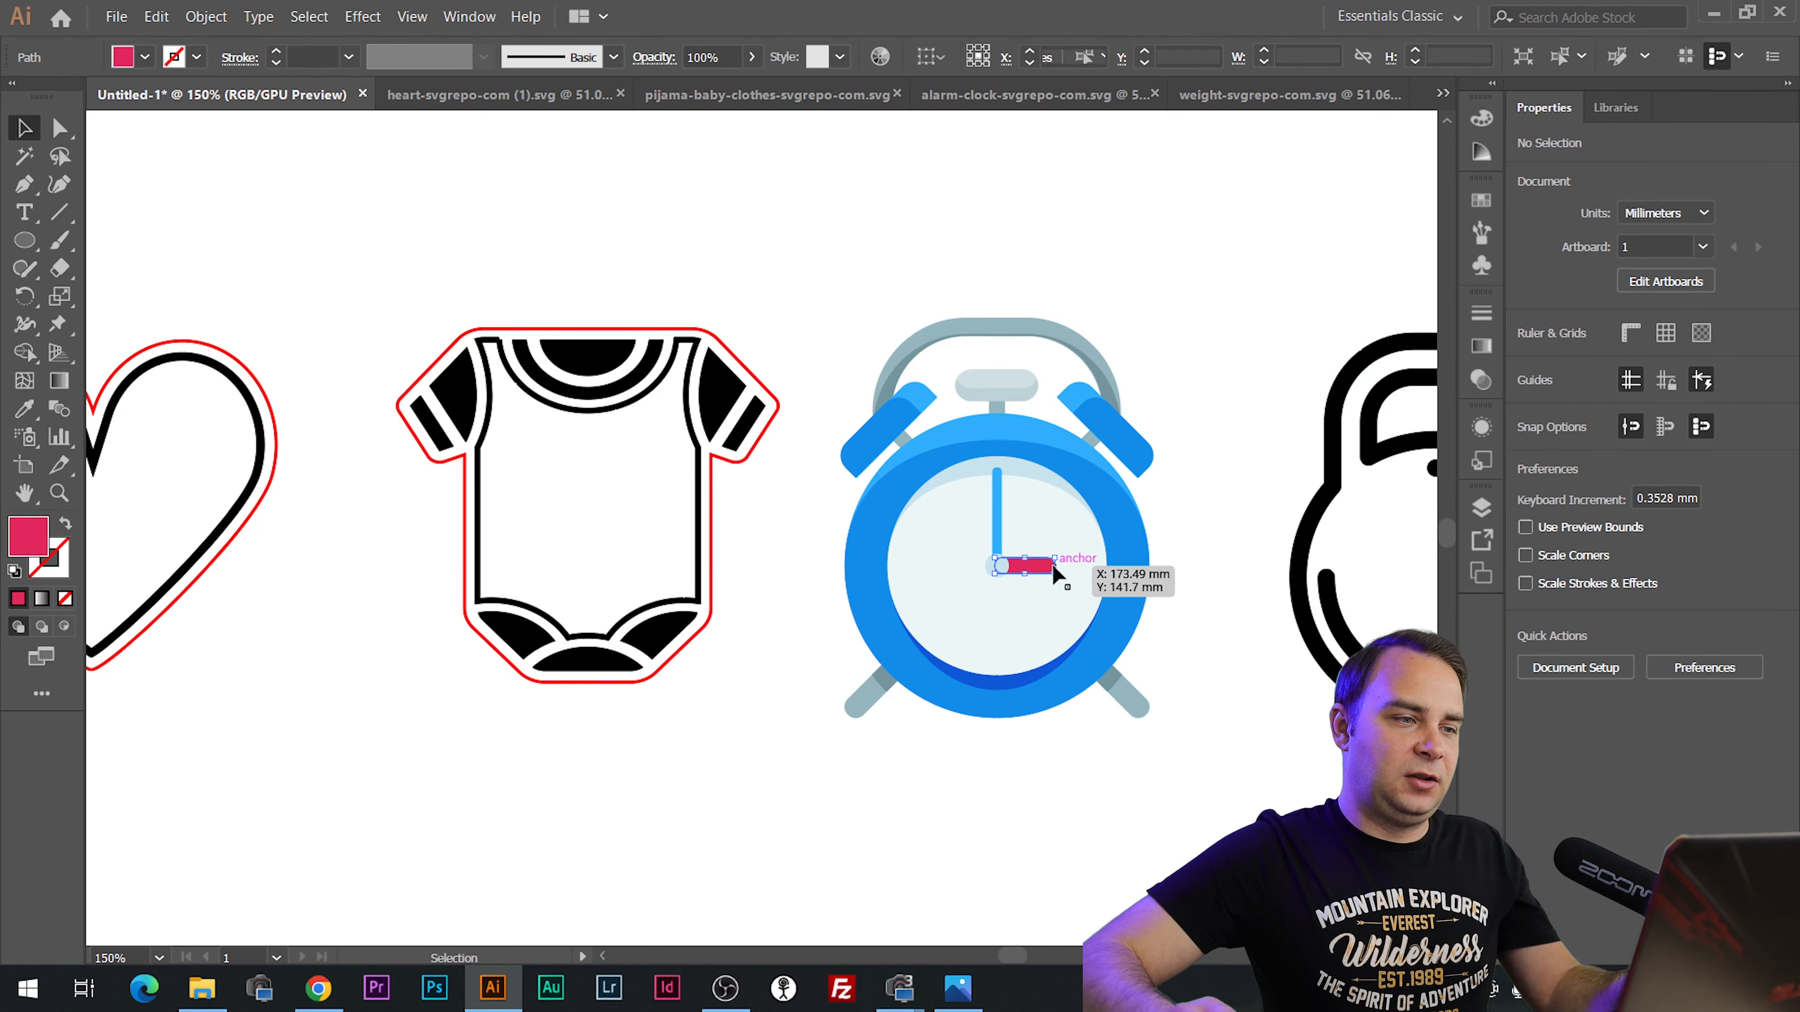
key("Delete")
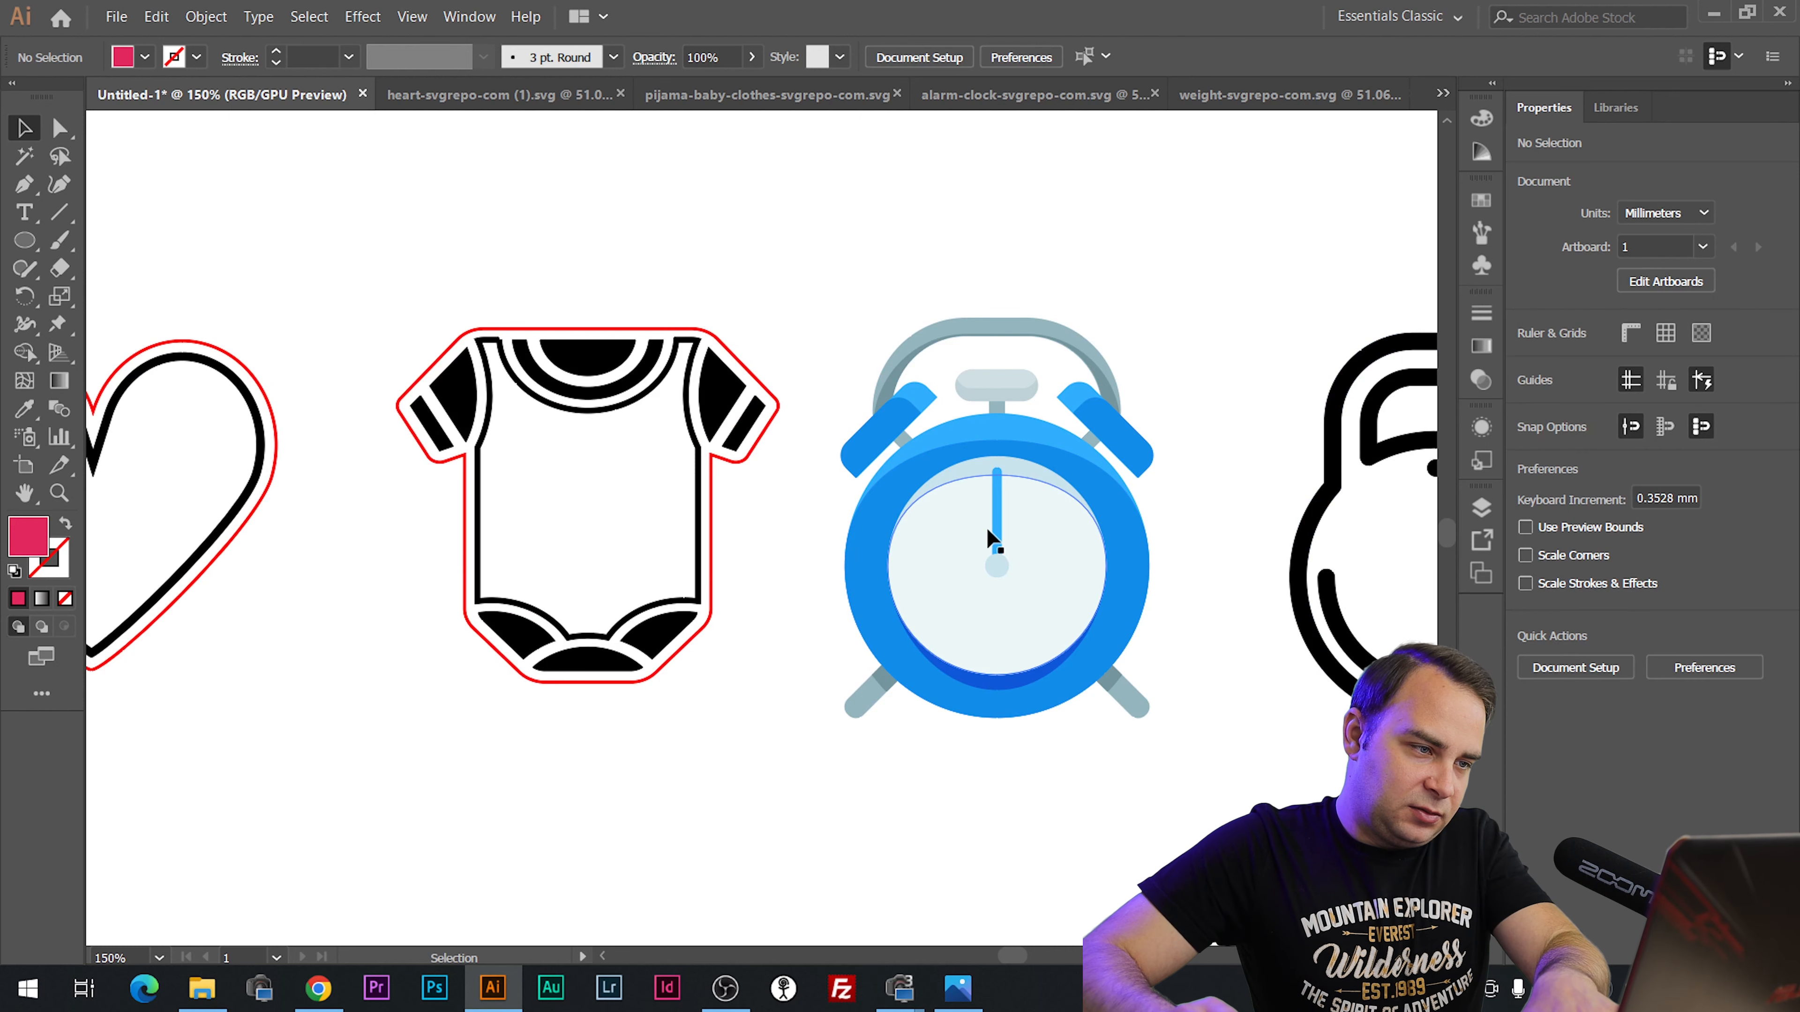
left_click(998, 531)
key("Delete")
left_click(1001, 560)
key("Delete")
left_click_drag(1049, 557, 1031, 508)
key("Delete")
Delete the remaining dial layers and the darker blue body layer of the alarm clock, keeping the full light-blue circle.
left_click(1003, 592)
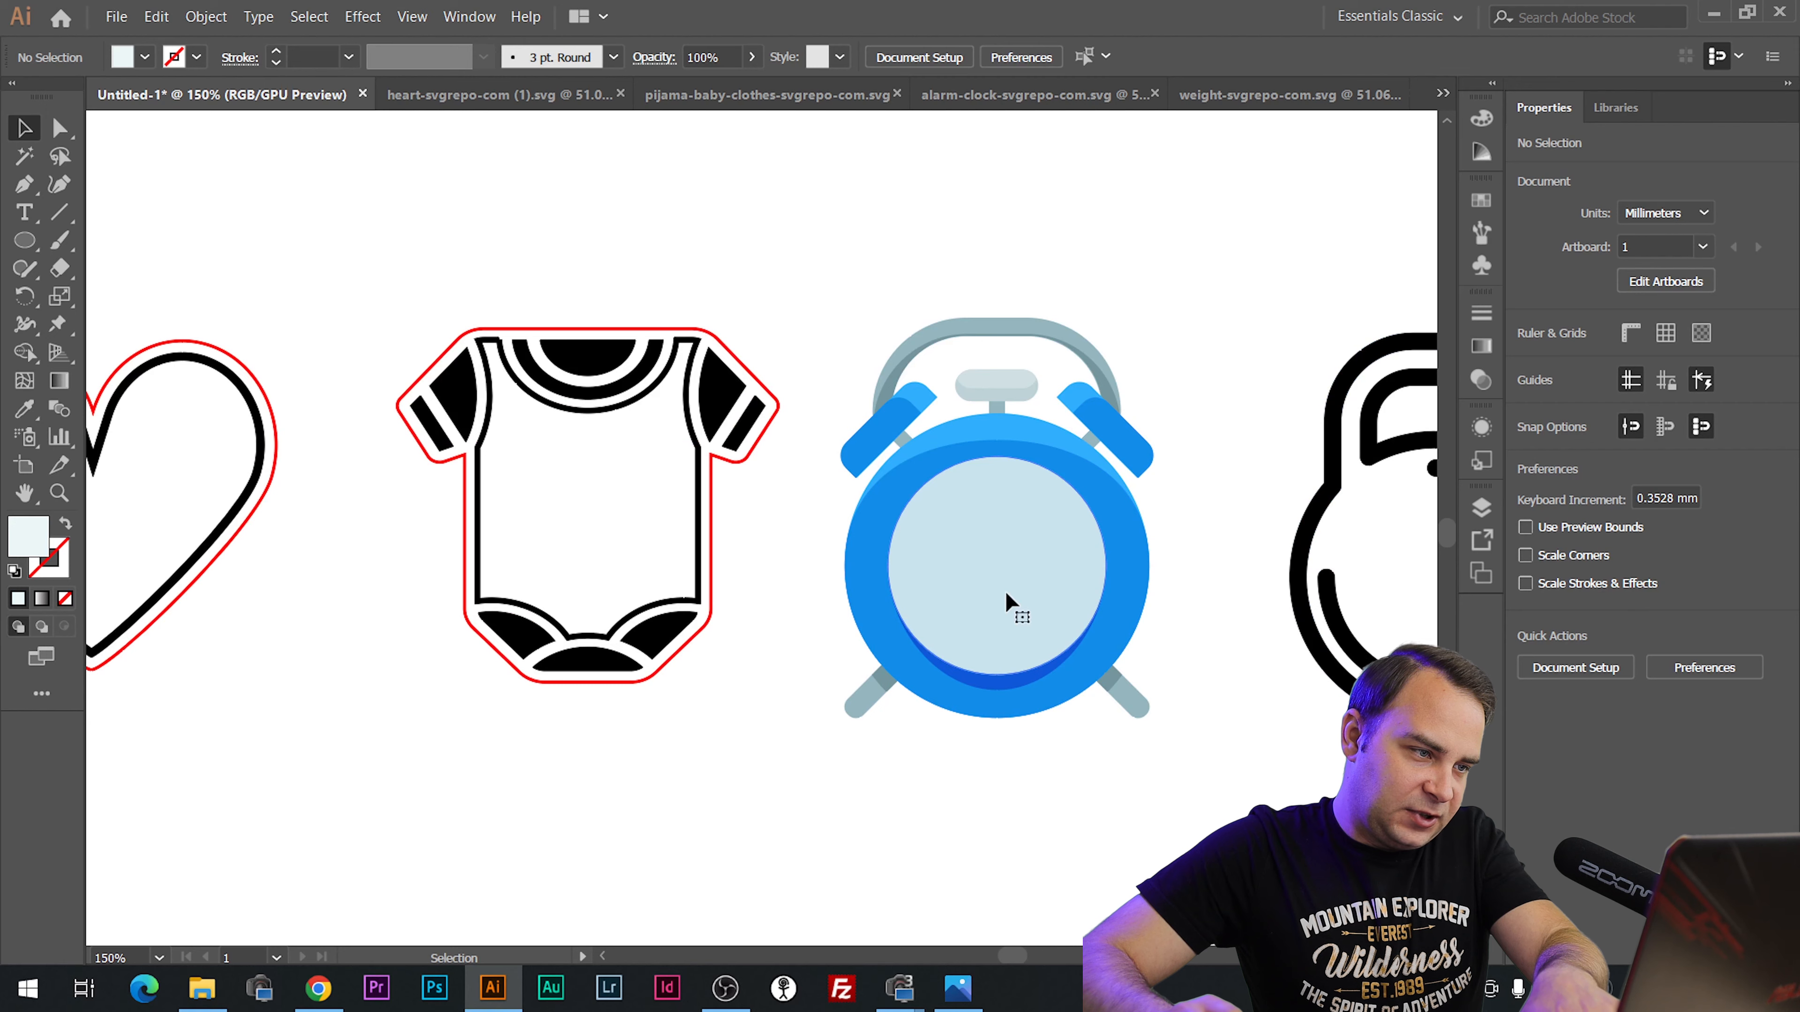
key("Delete")
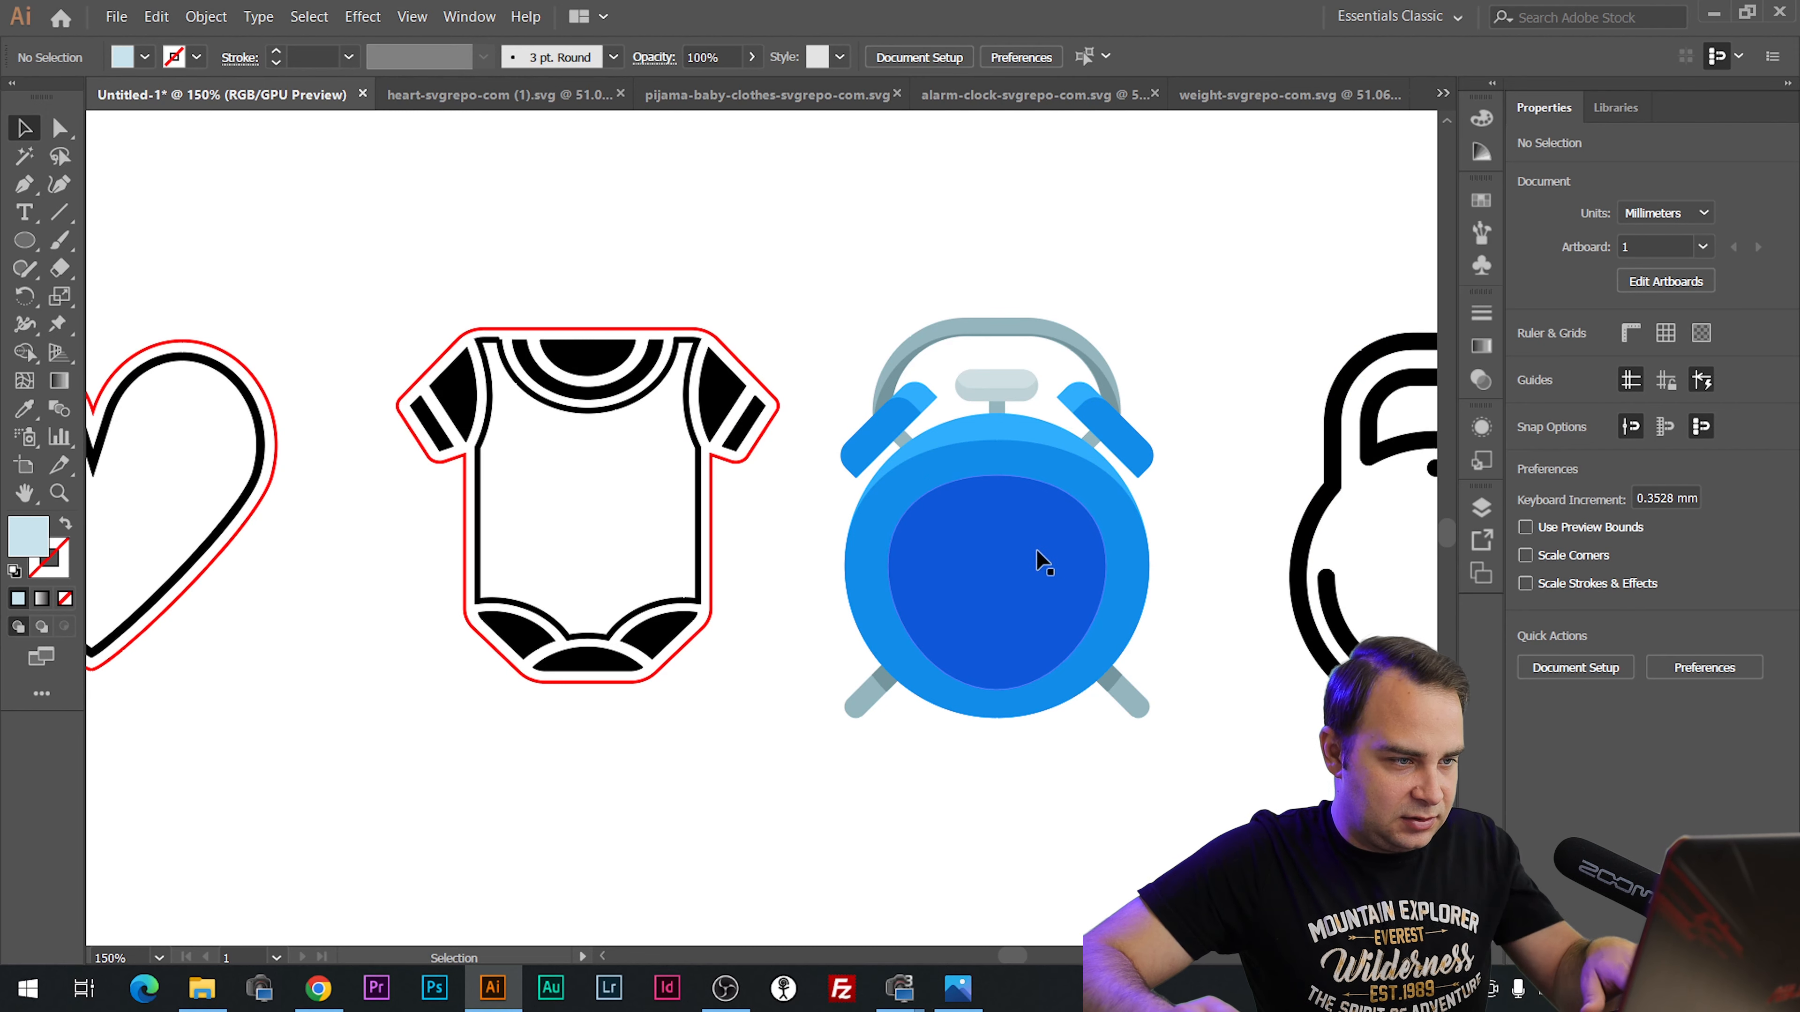
left_click(1040, 560)
key("Delete")
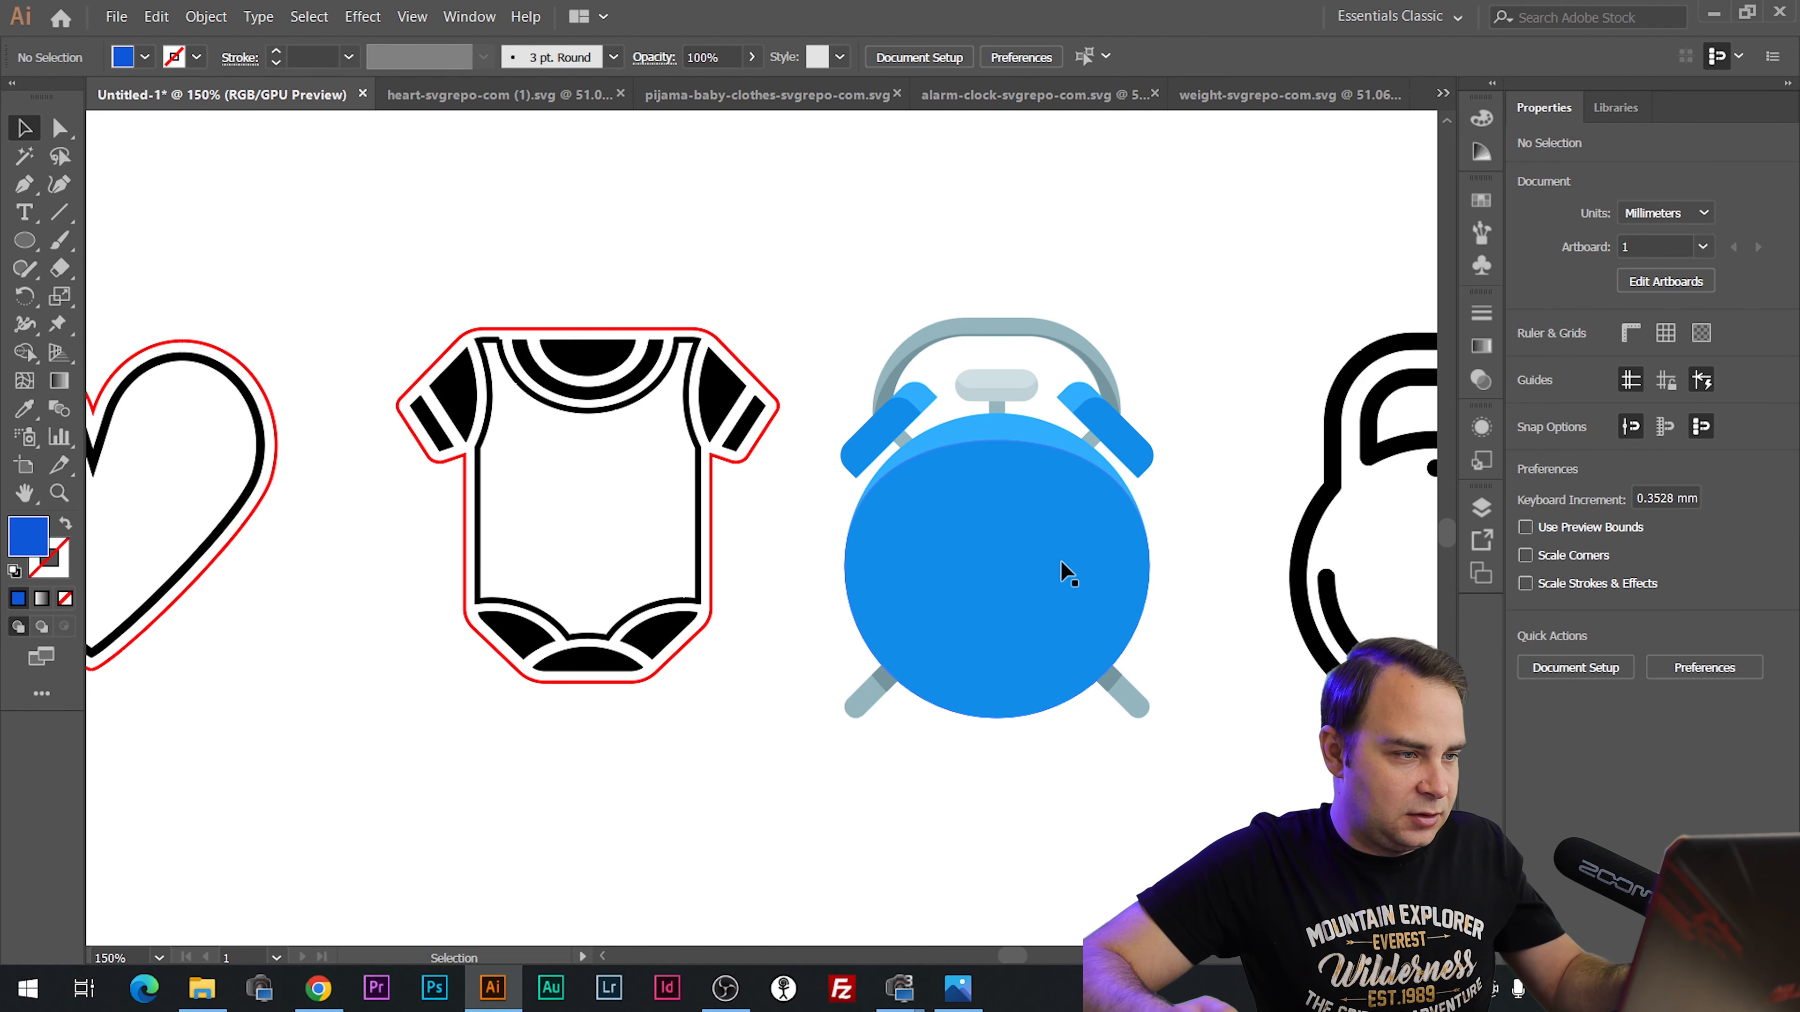
key("alt+Tab")
key("alt+Tab")
left_click(982, 533)
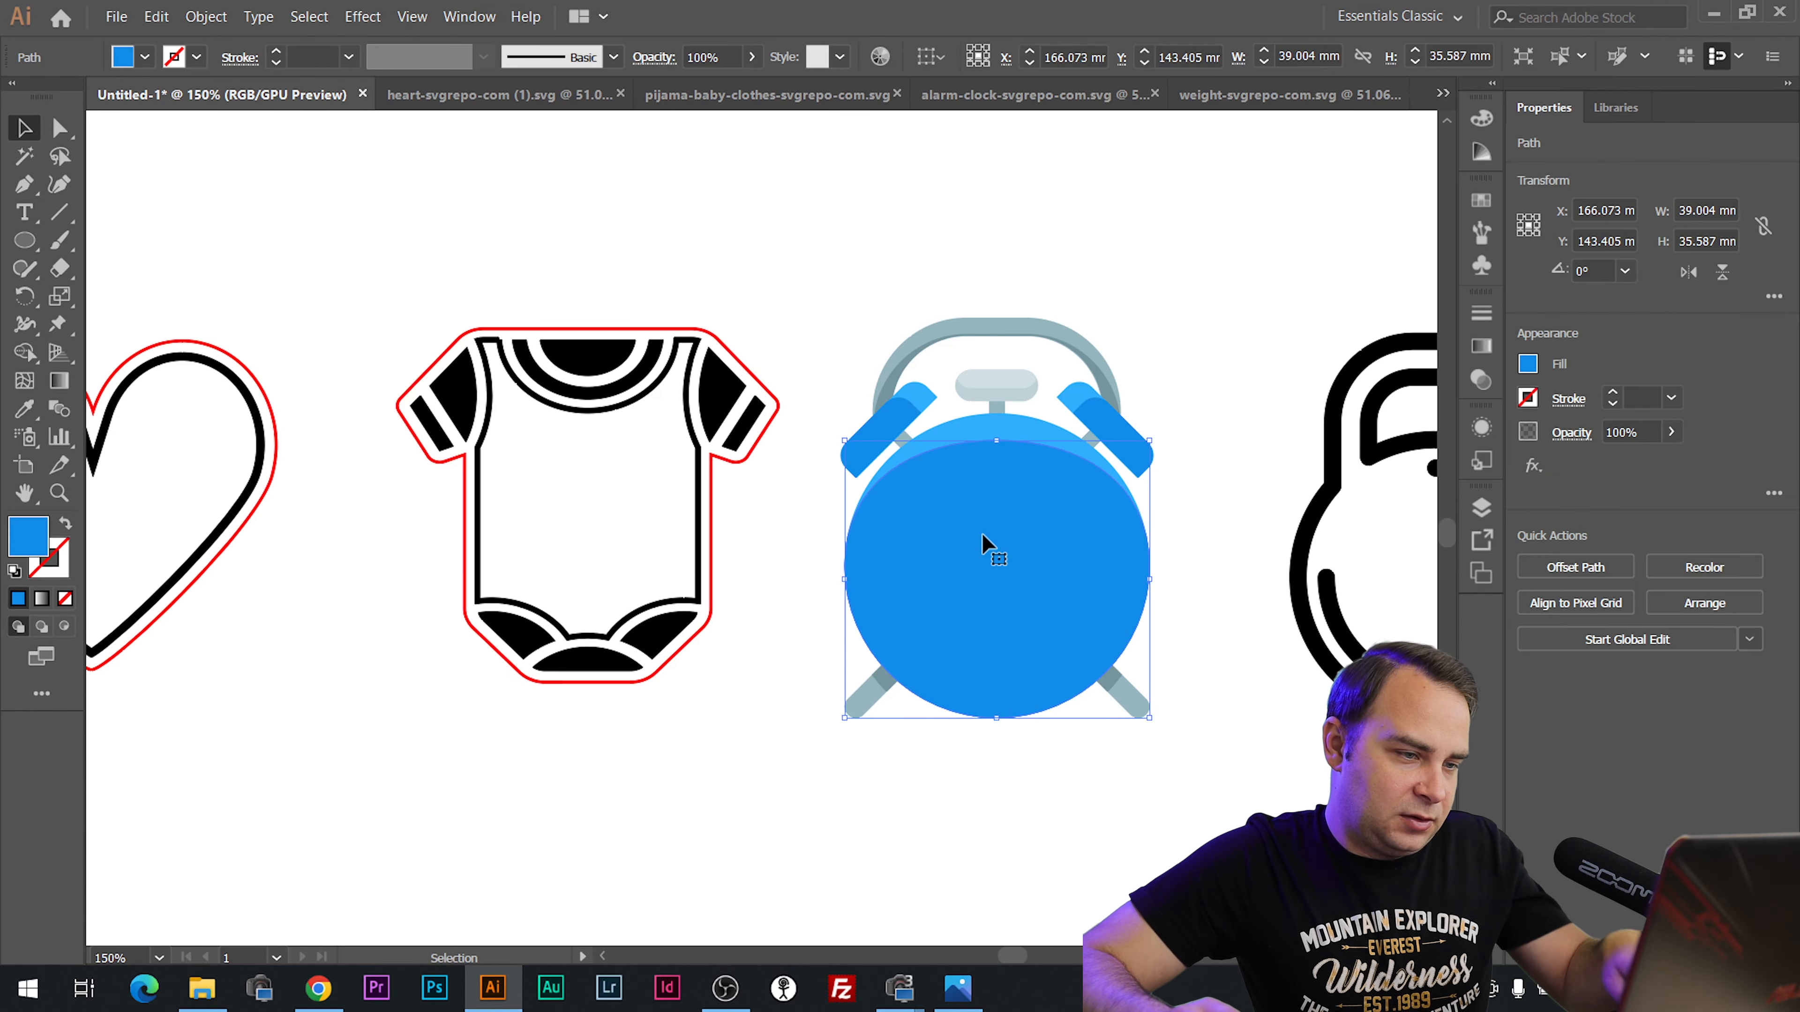
key("Delete")
Remove the fill from the alarm clock's body circle and give it a red stroke.
left_click(985, 490)
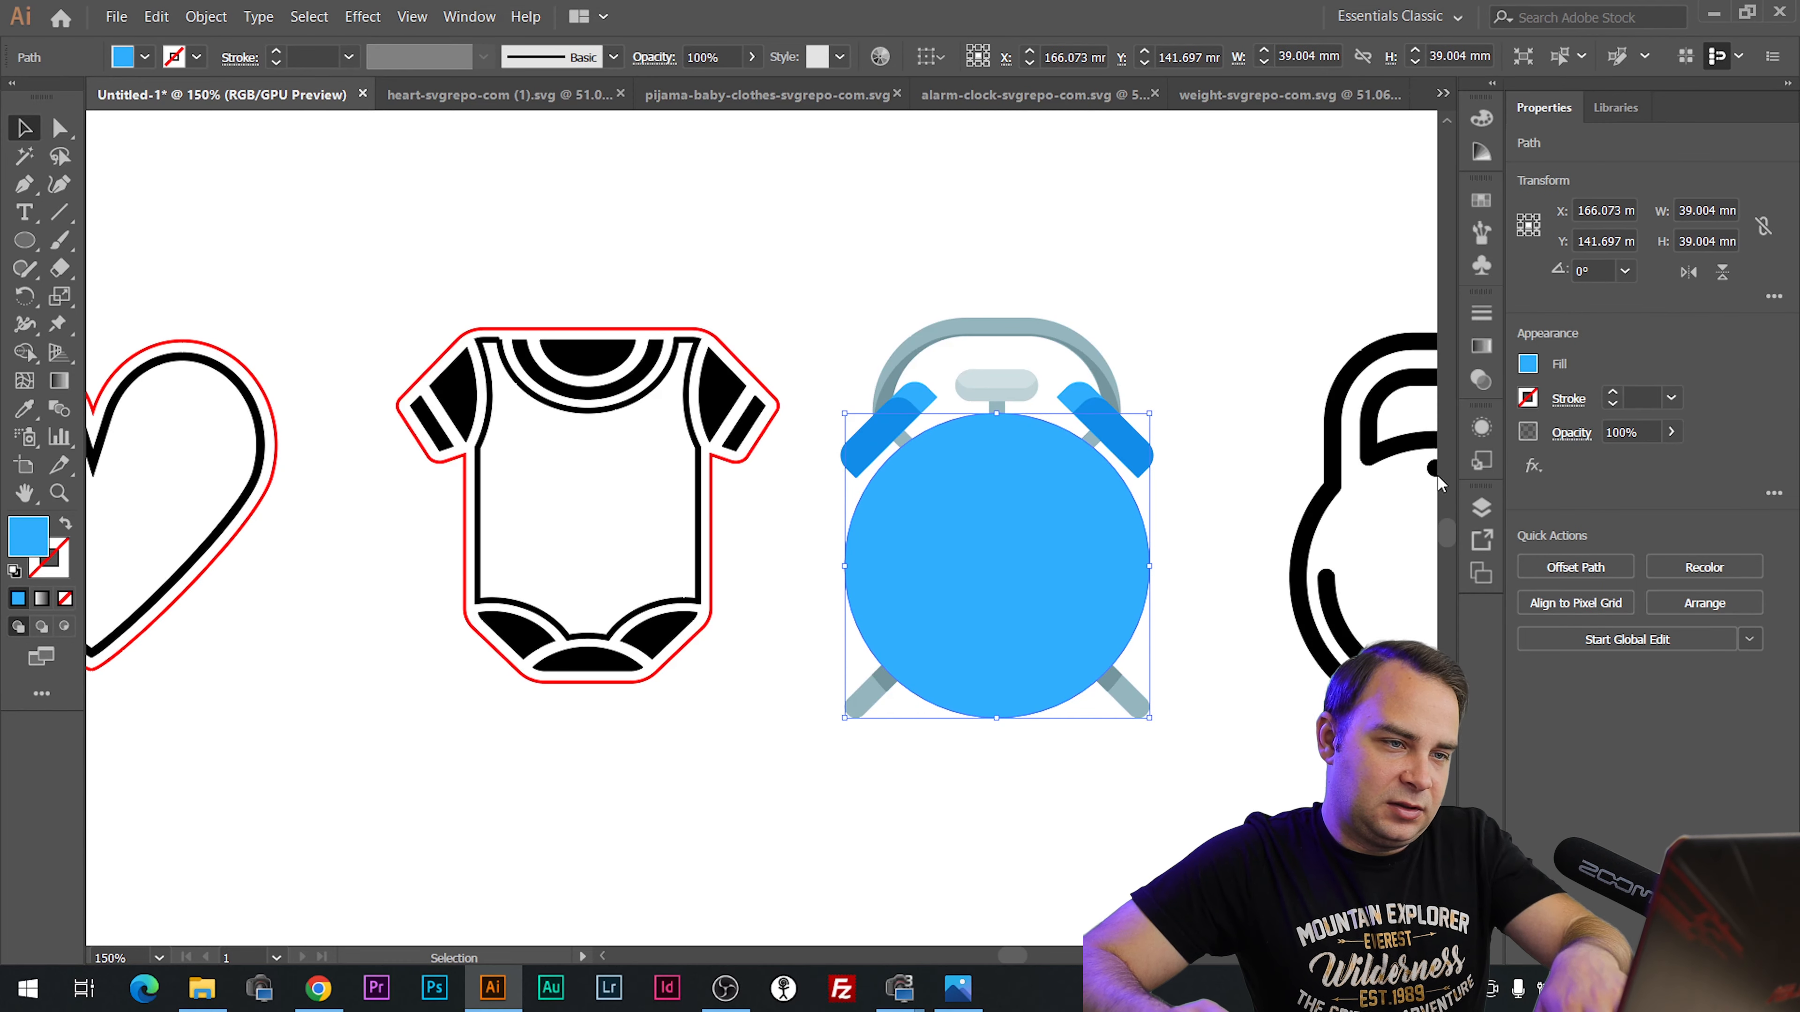
left_click(1527, 364)
left_click(1272, 448)
left_click(1177, 347)
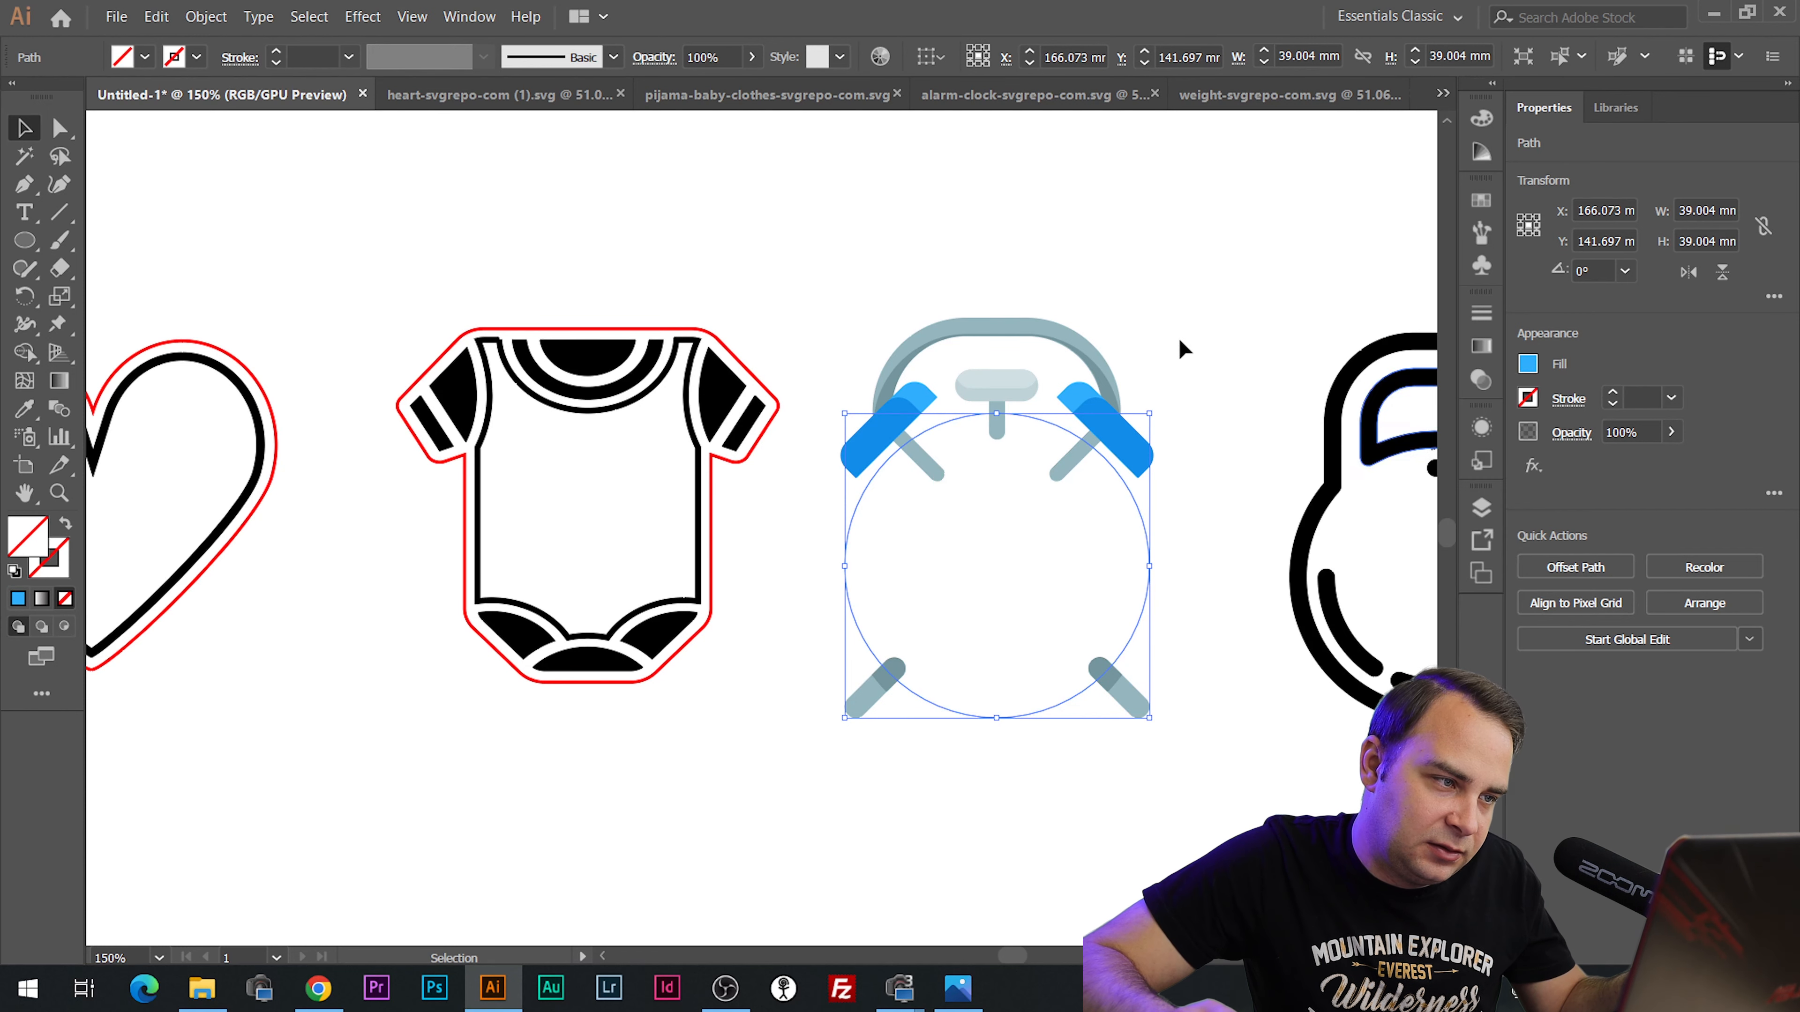
left_click(1527, 398)
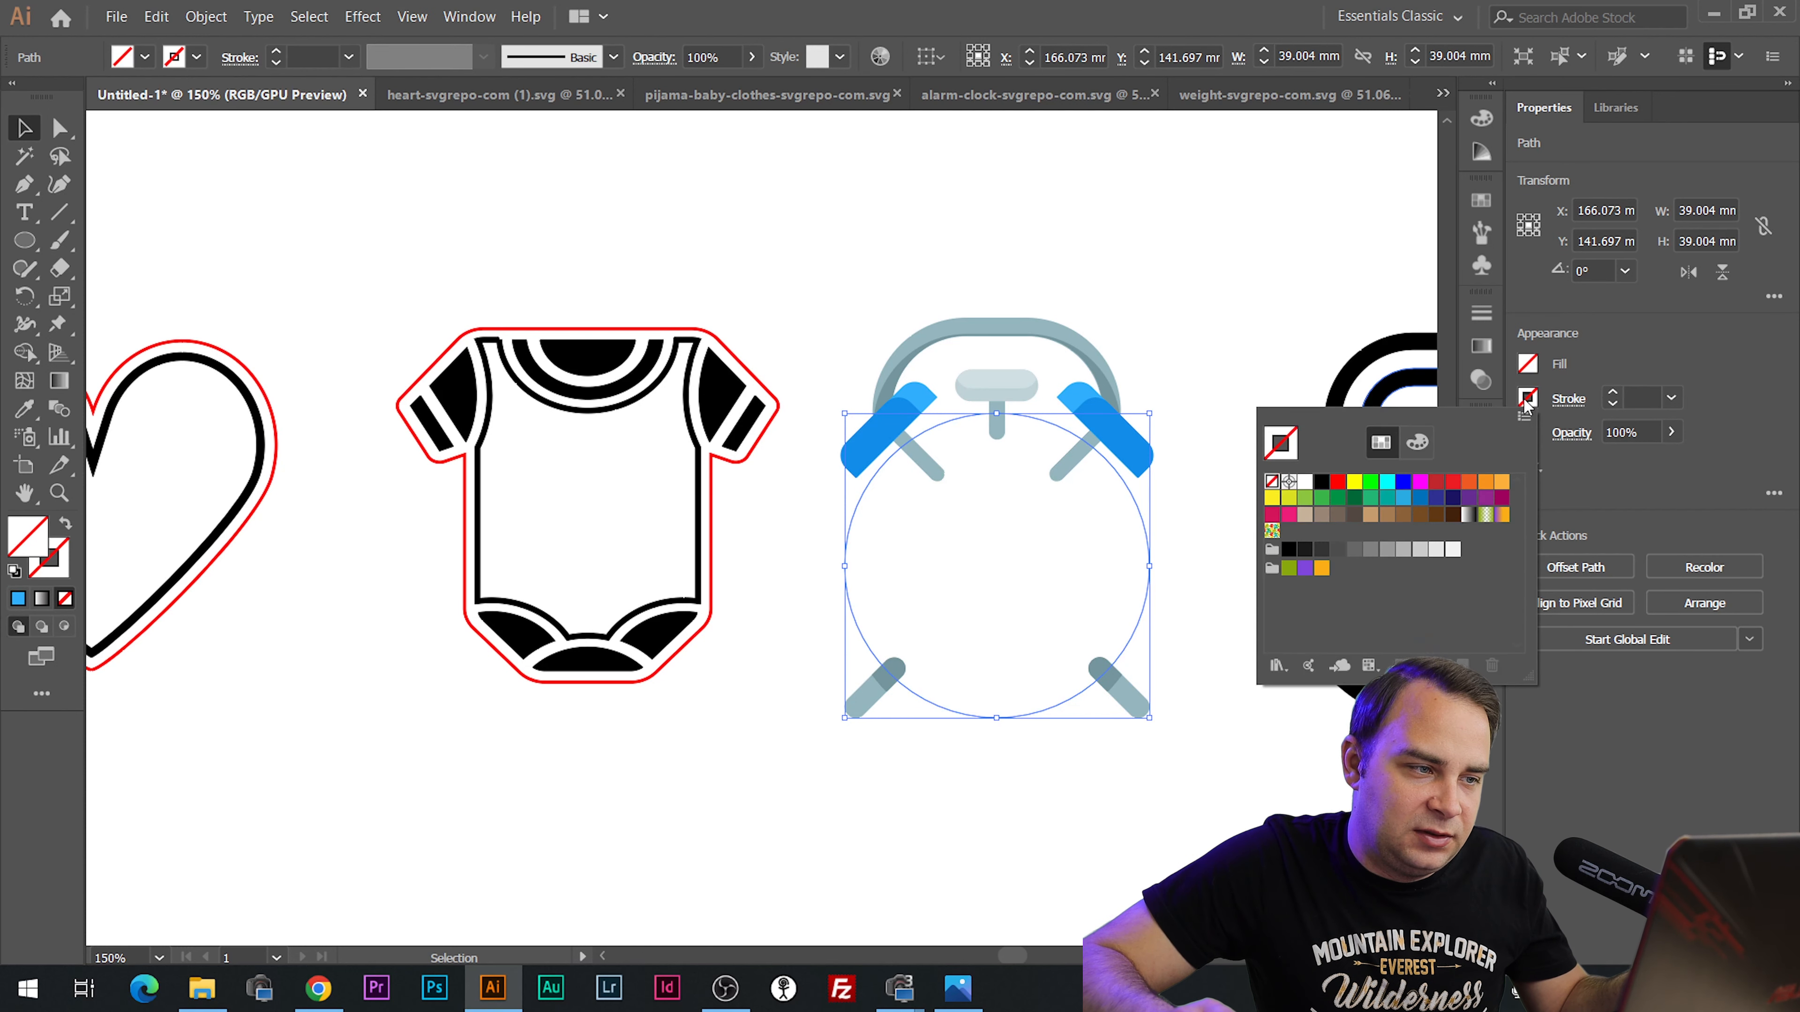
left_click(1343, 482)
left_click(1204, 315)
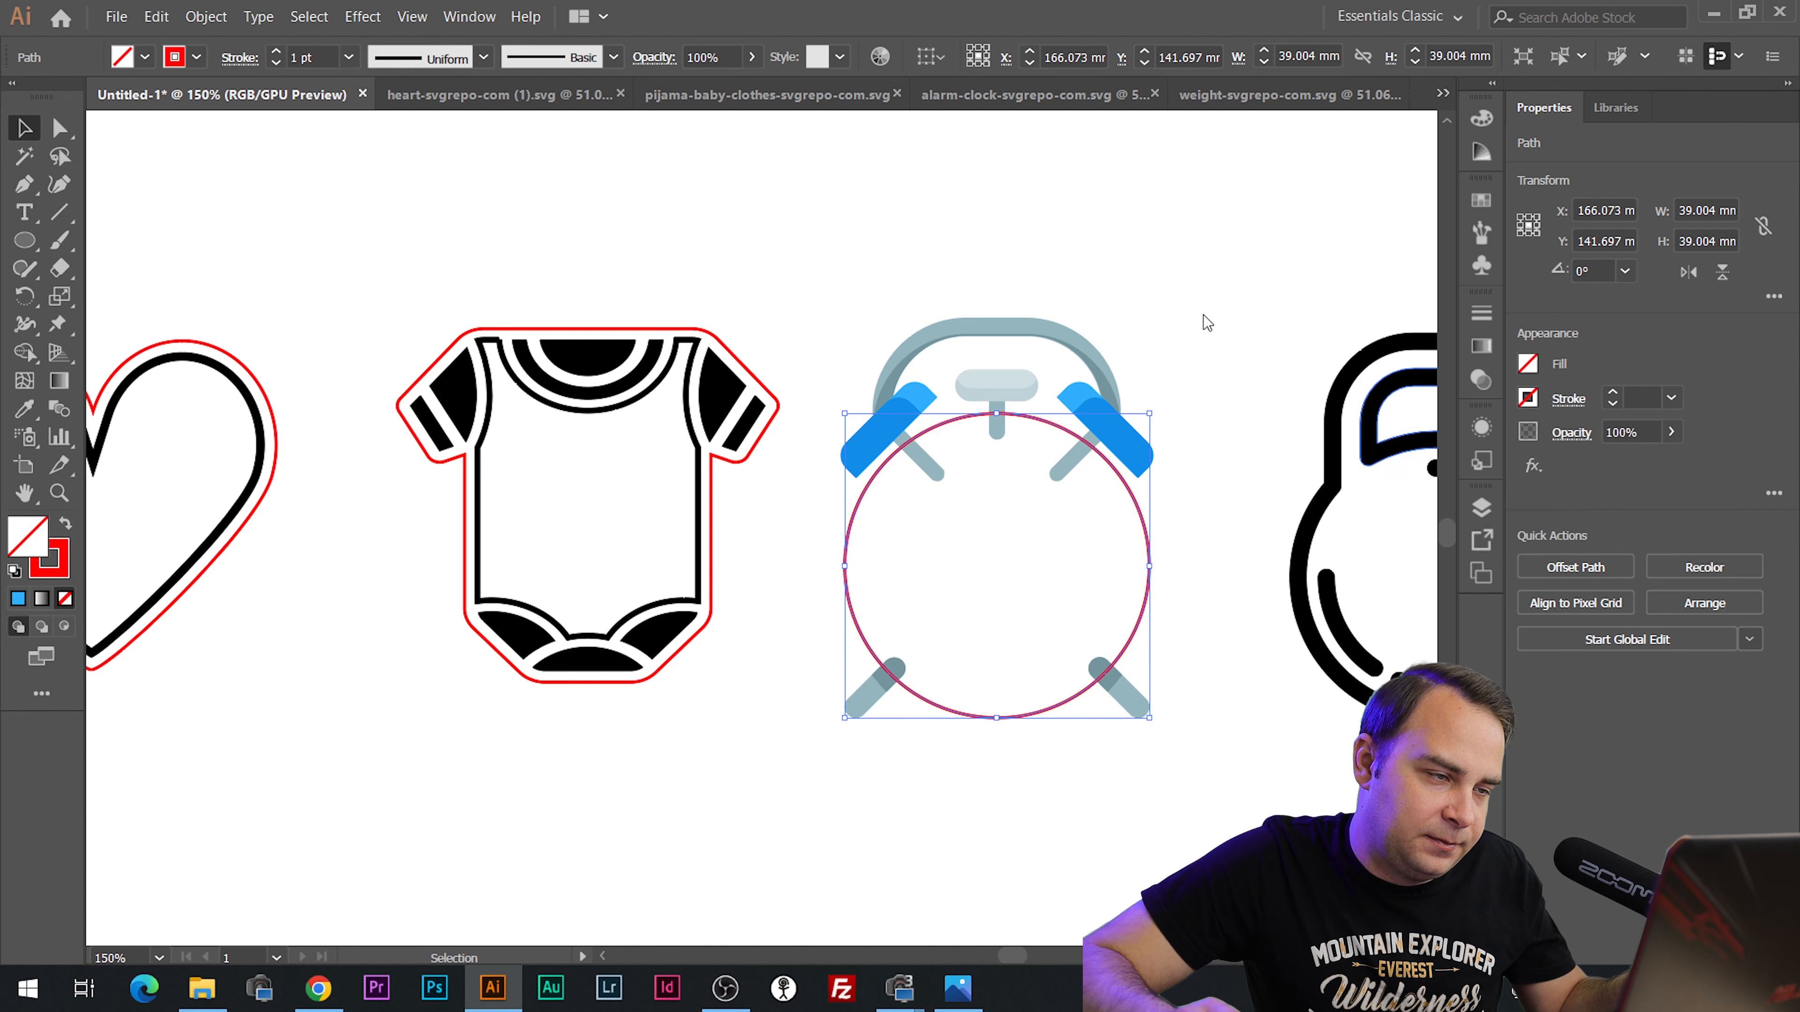
Check the clock pendant in the reference photo sign.jpg and remove the fill from all the alarm clock's parts.
key("alt+Tab")
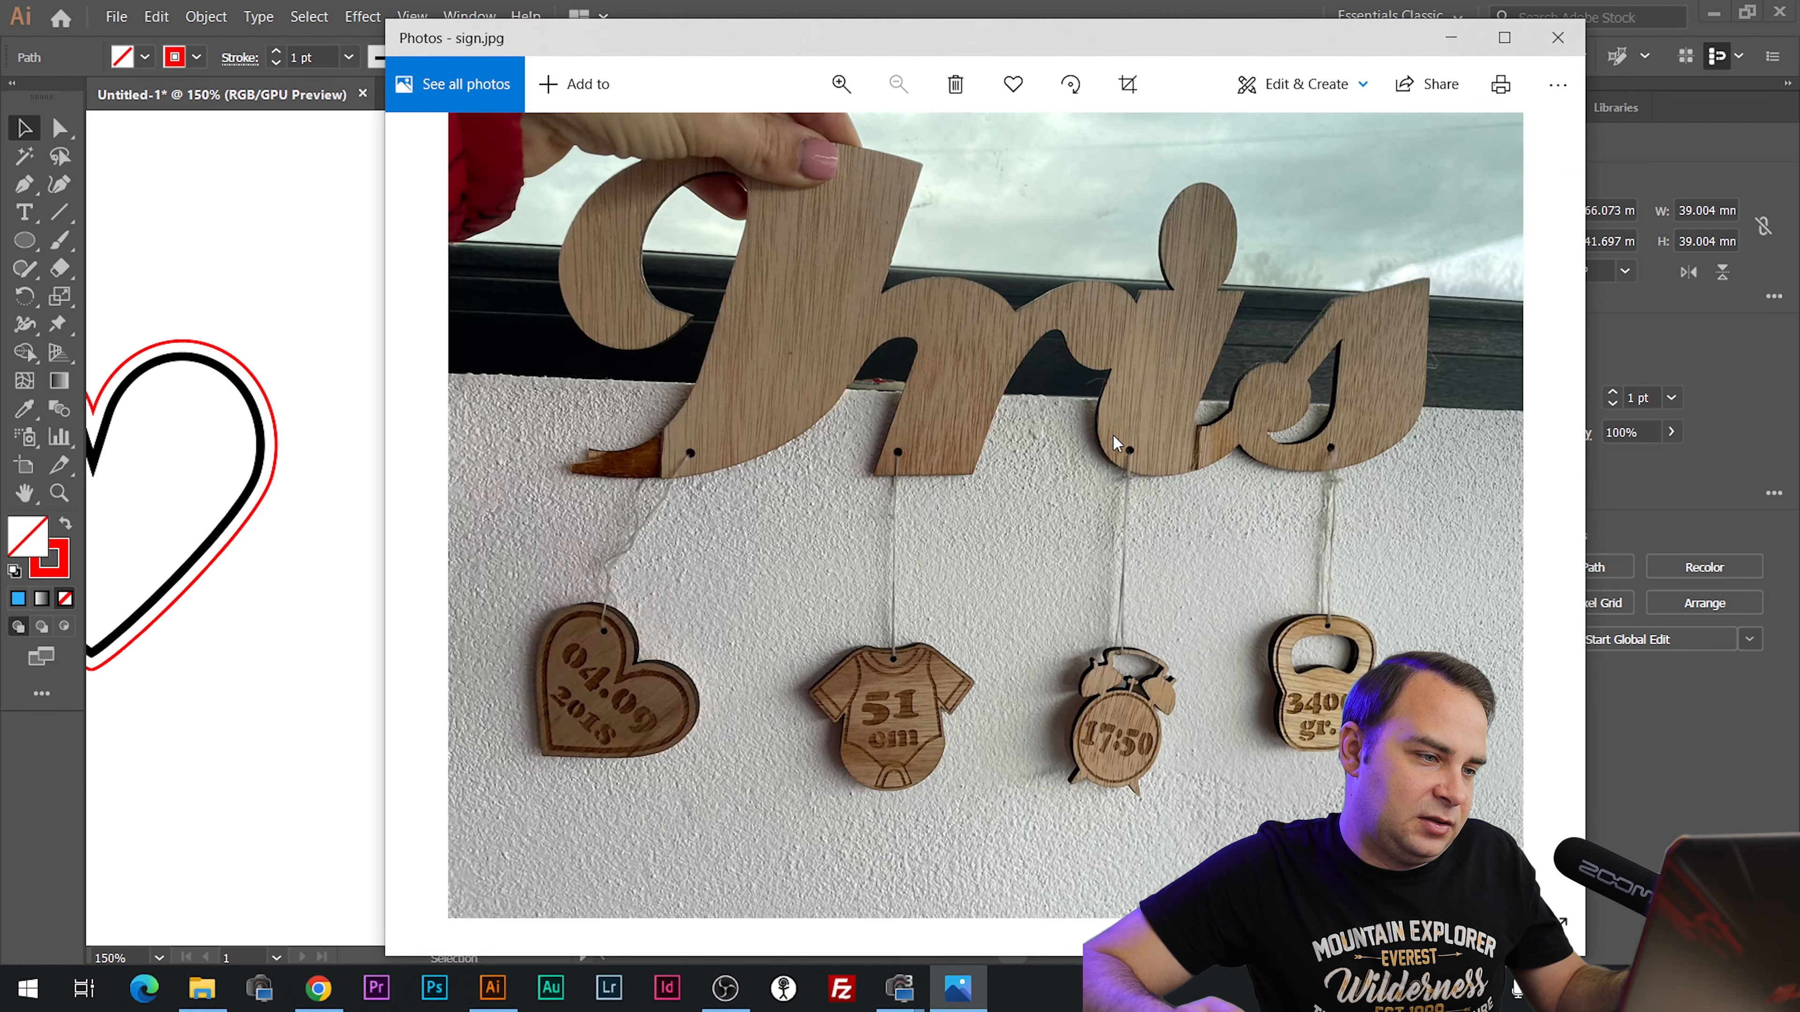
key("alt+Tab")
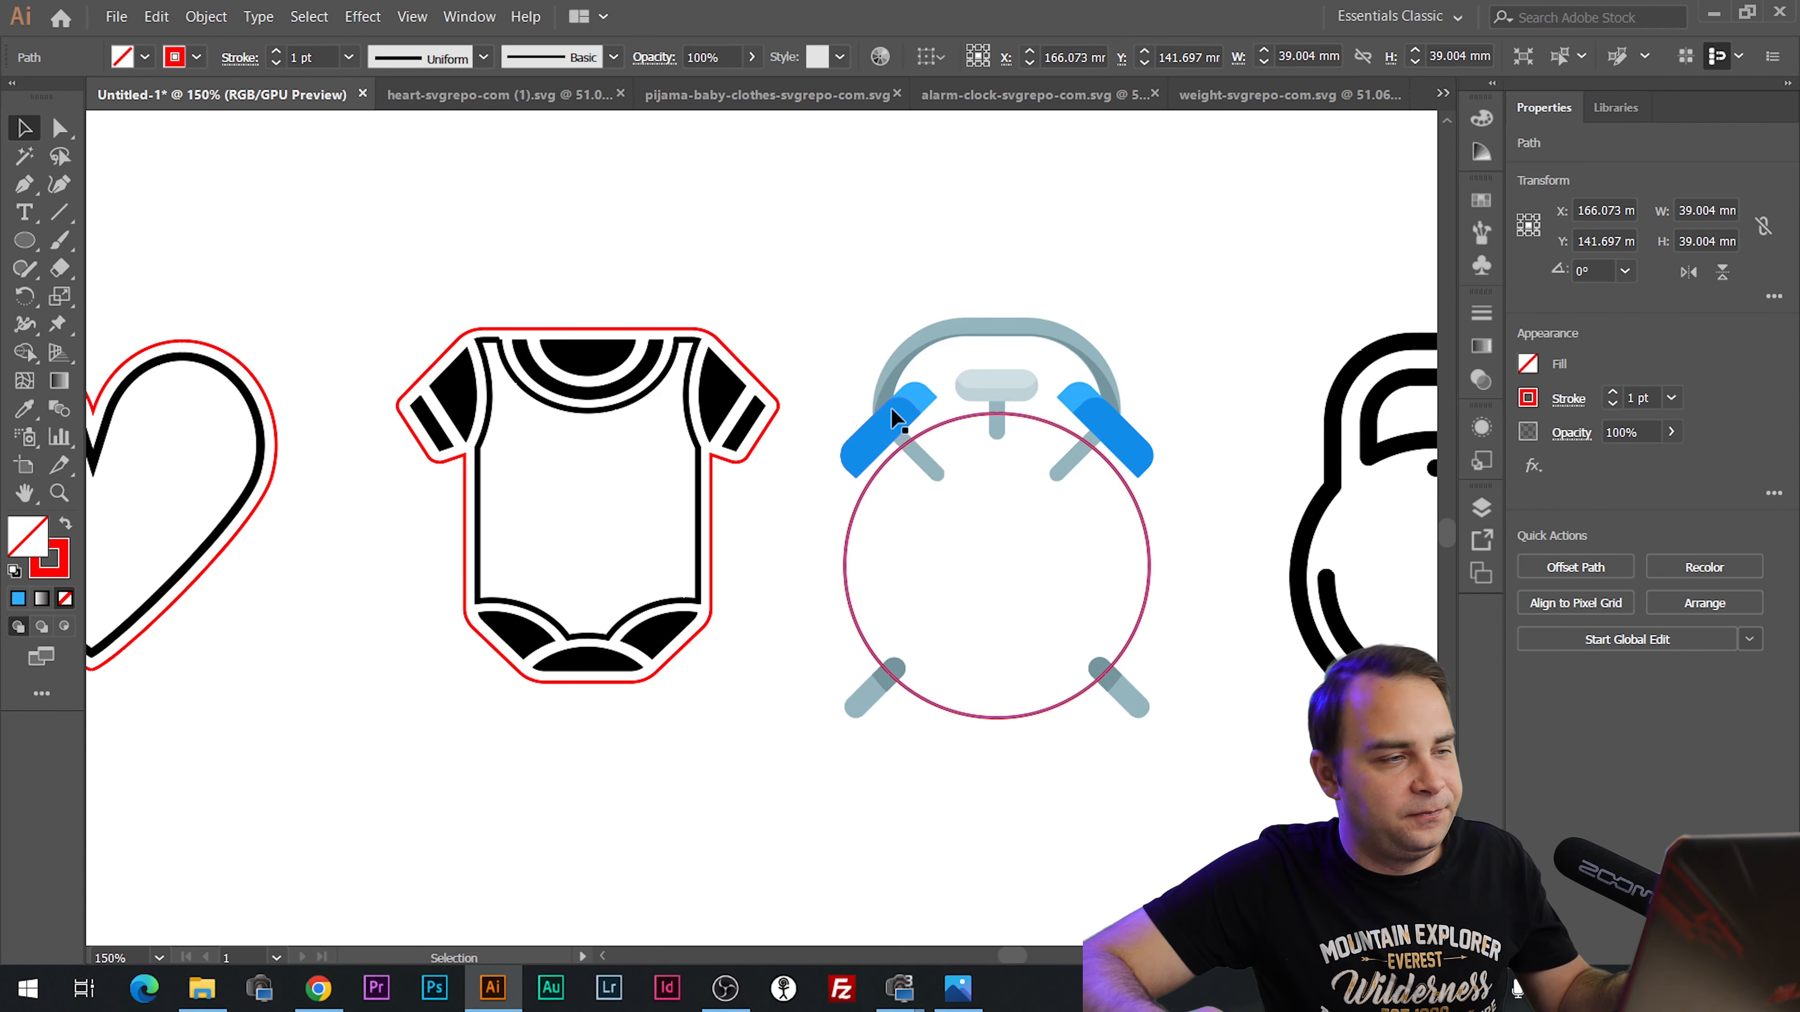
left_click(894, 415)
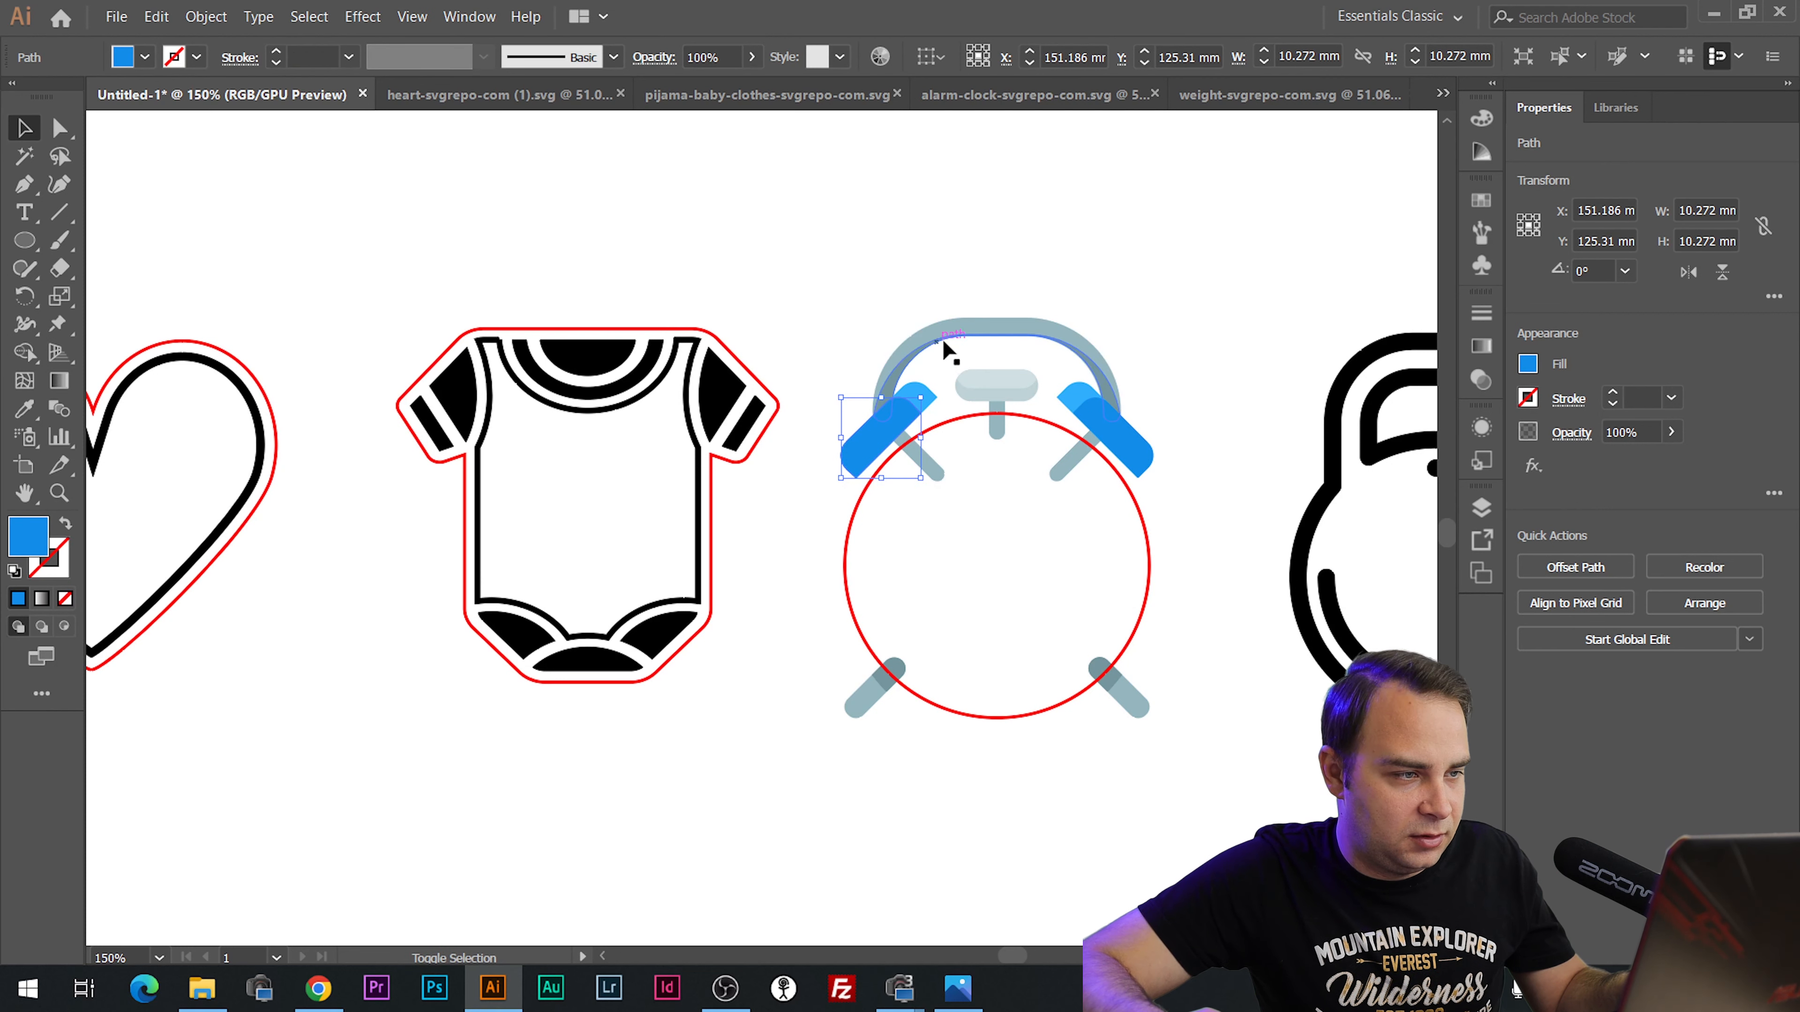
left_click(1136, 693)
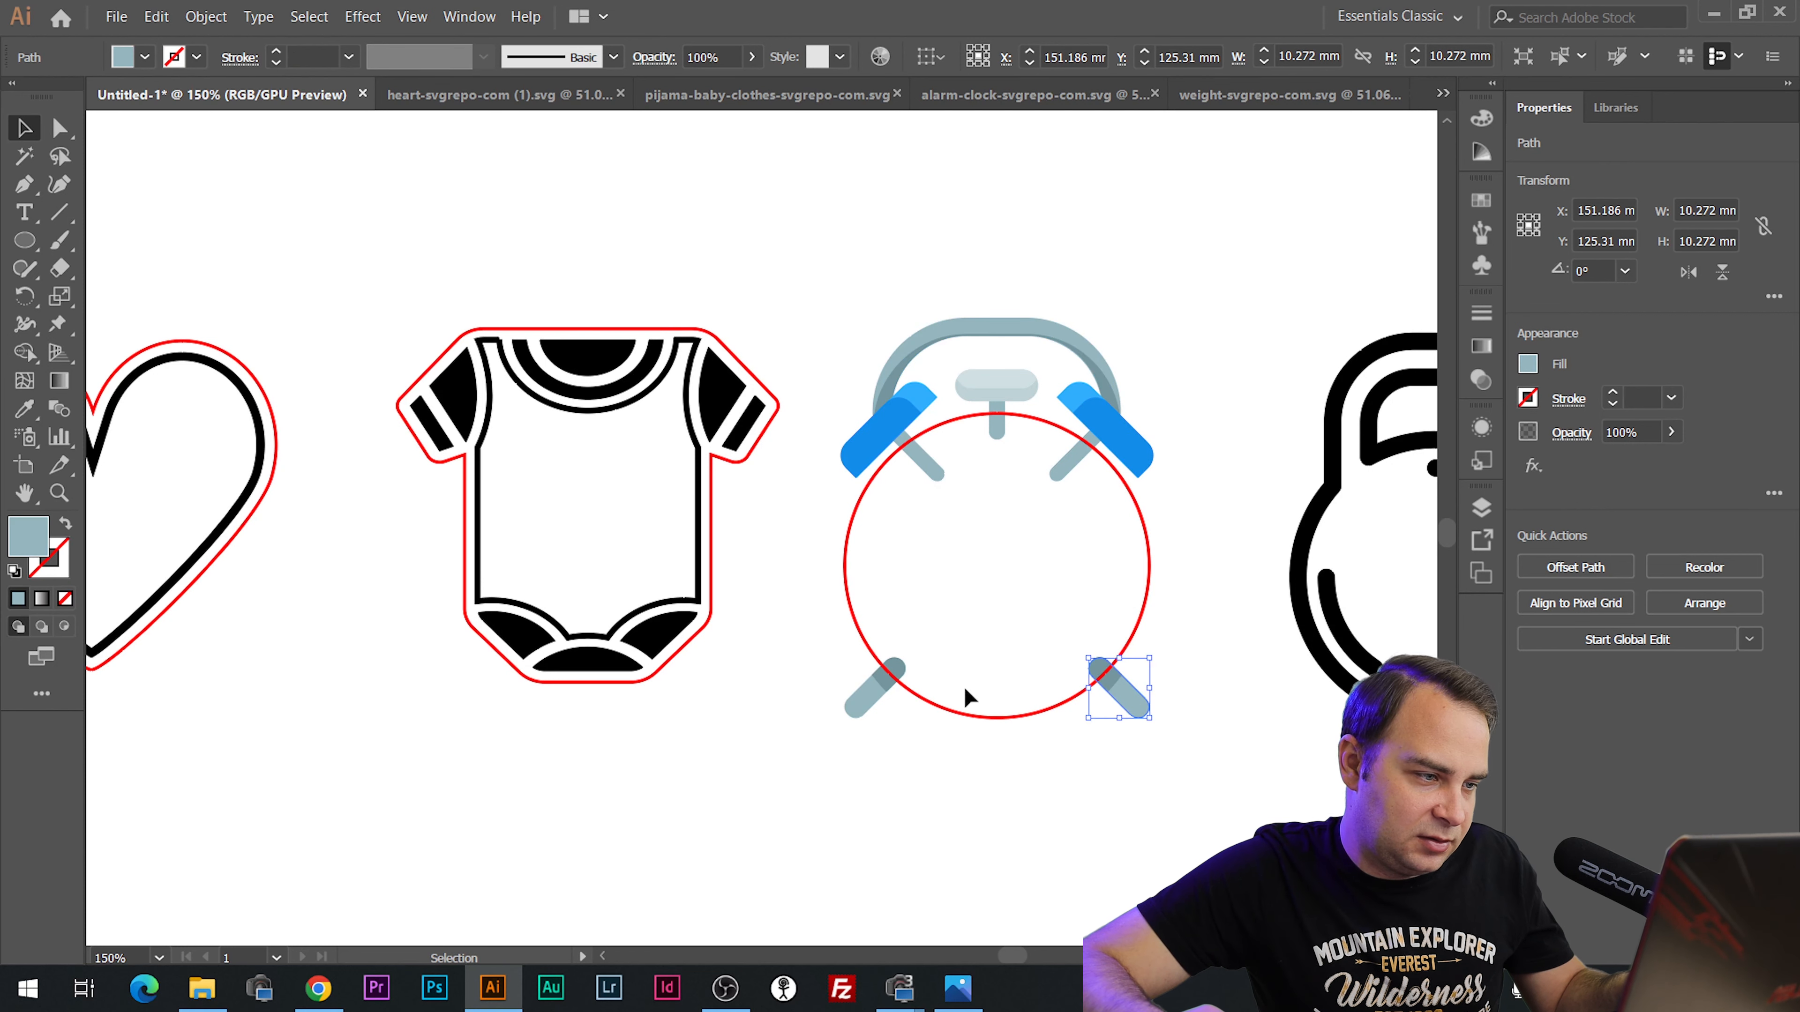
left_click(876, 697, "shift")
left_click(894, 713)
left_click(880, 694)
left_click_drag(1228, 262, 810, 833)
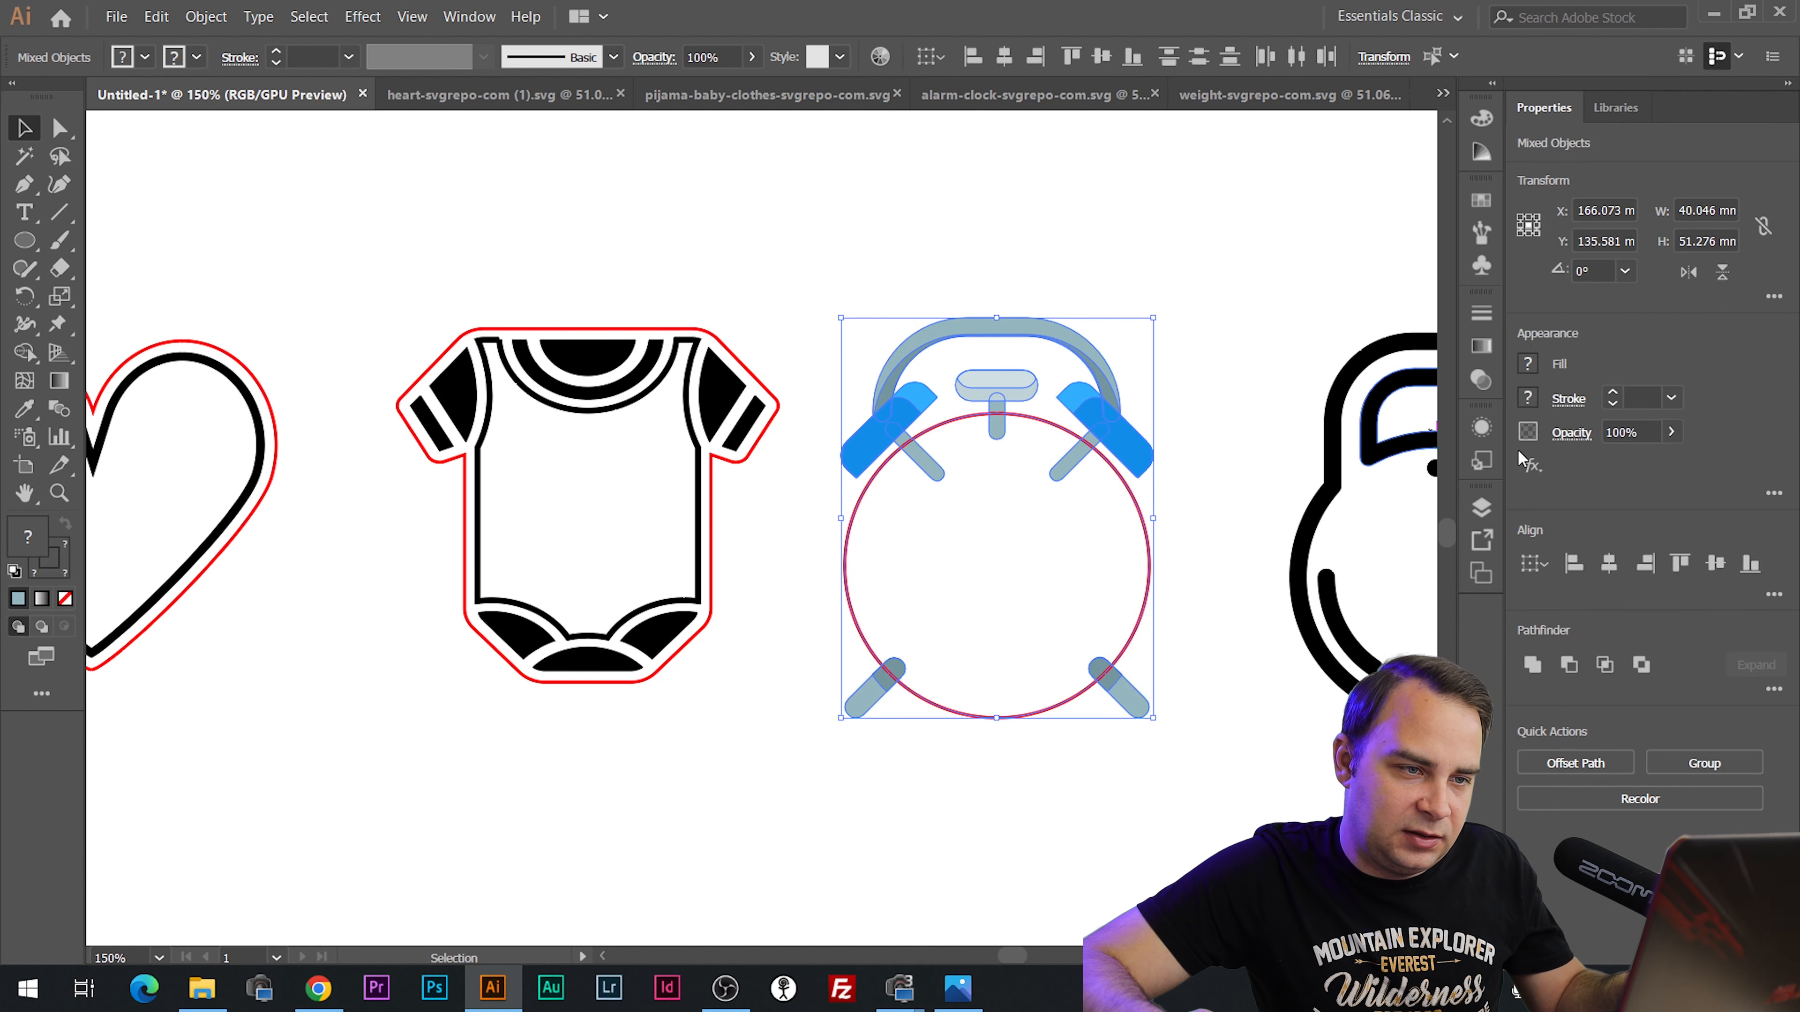
left_click(1529, 401)
left_click(1545, 360)
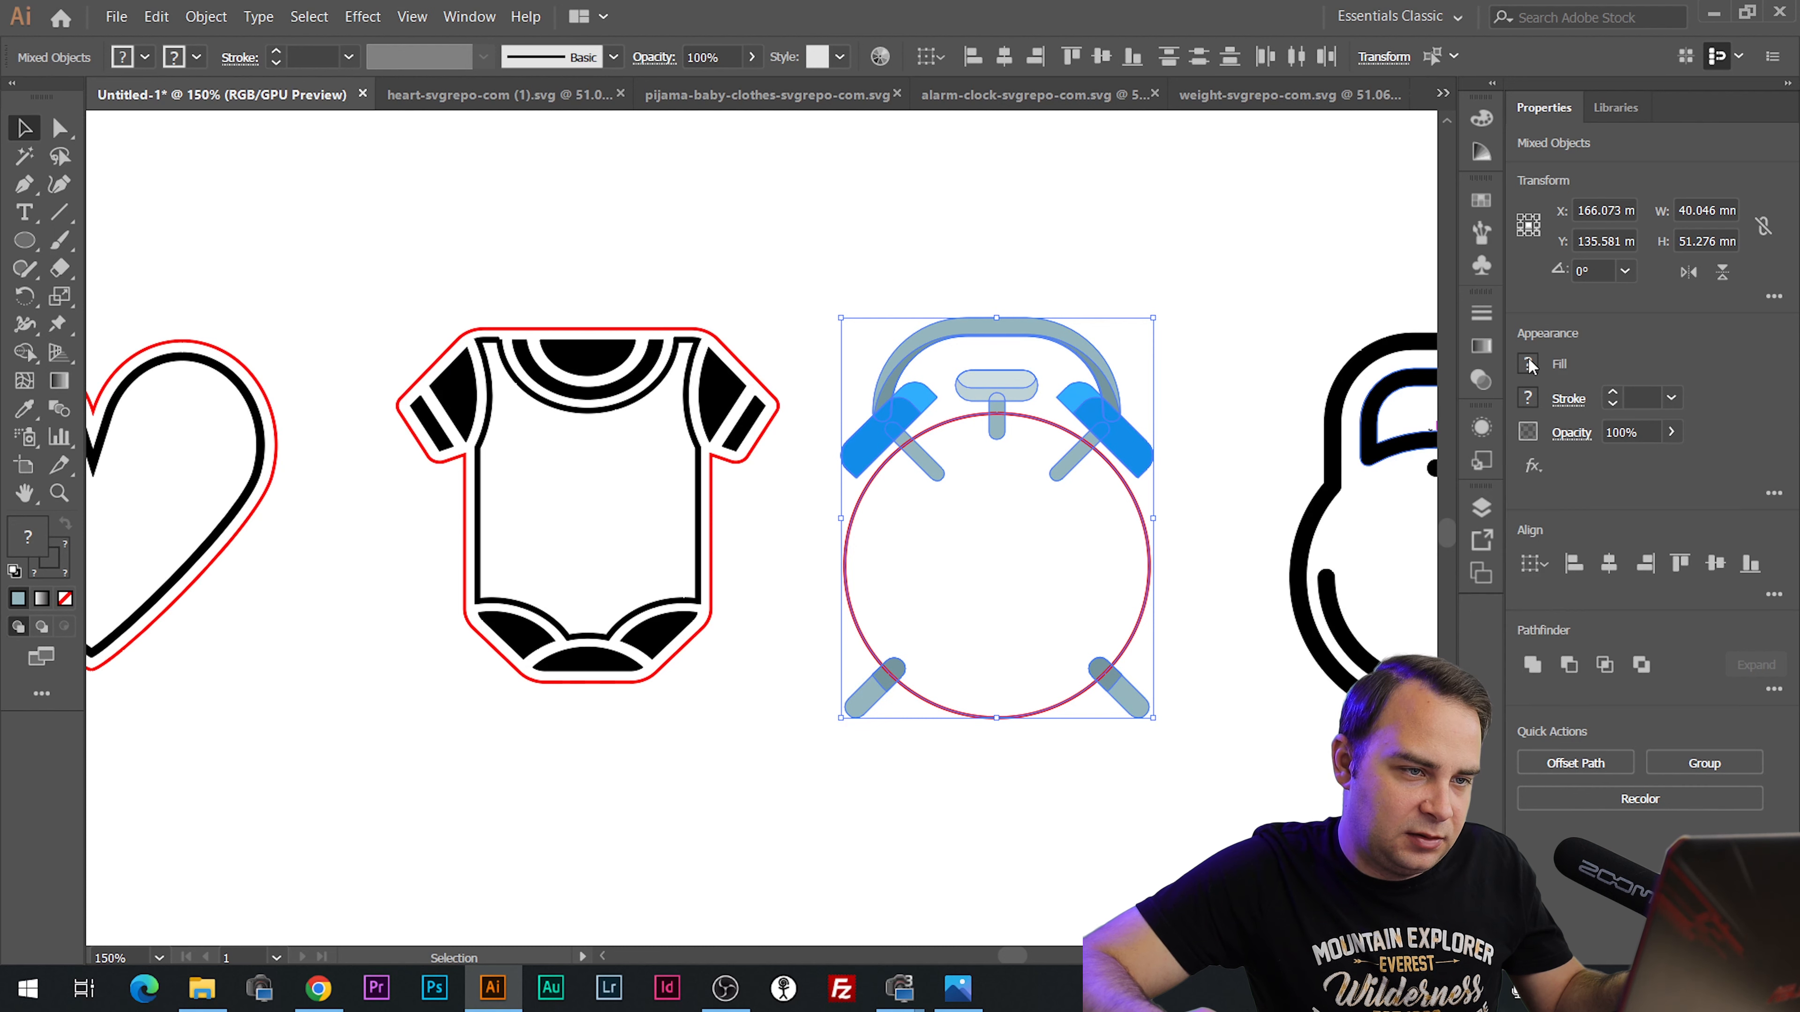
left_click(1529, 362)
left_click(1270, 449)
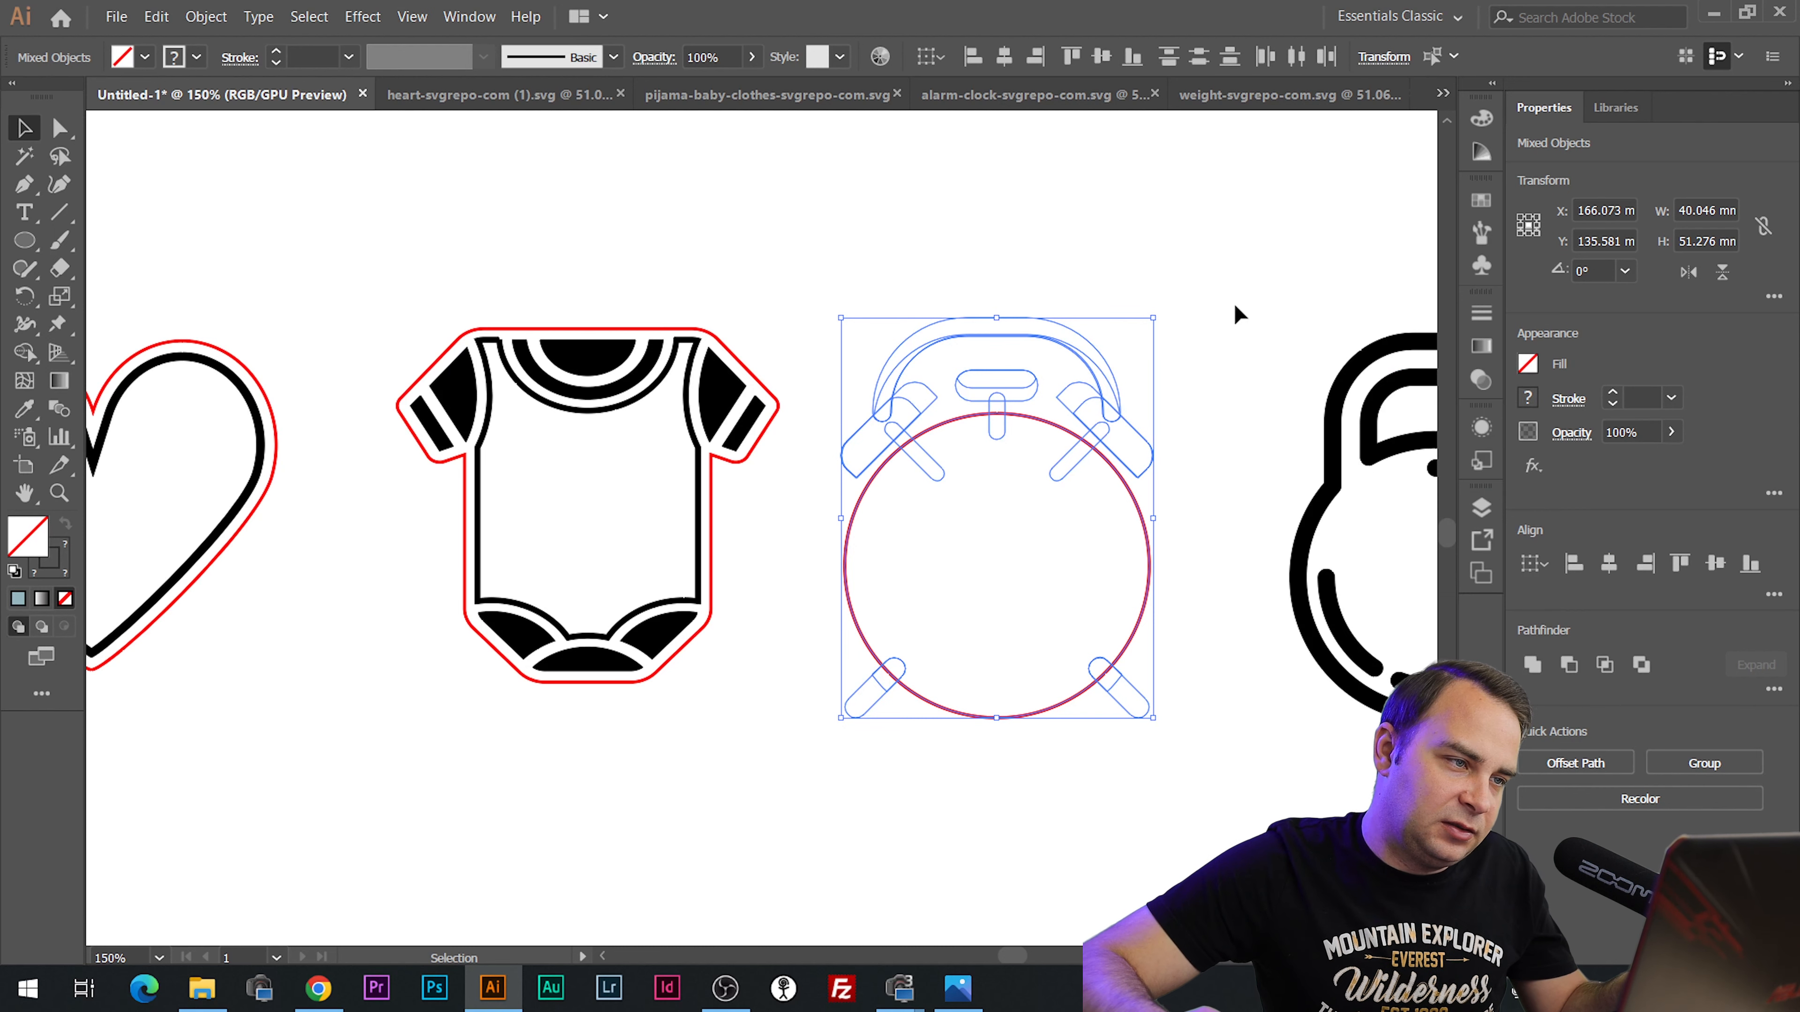
Give all the alarm clock's parts a red stroke and delete the redundant shading paths inside the handle, bells and legs.
left_click(1527, 397)
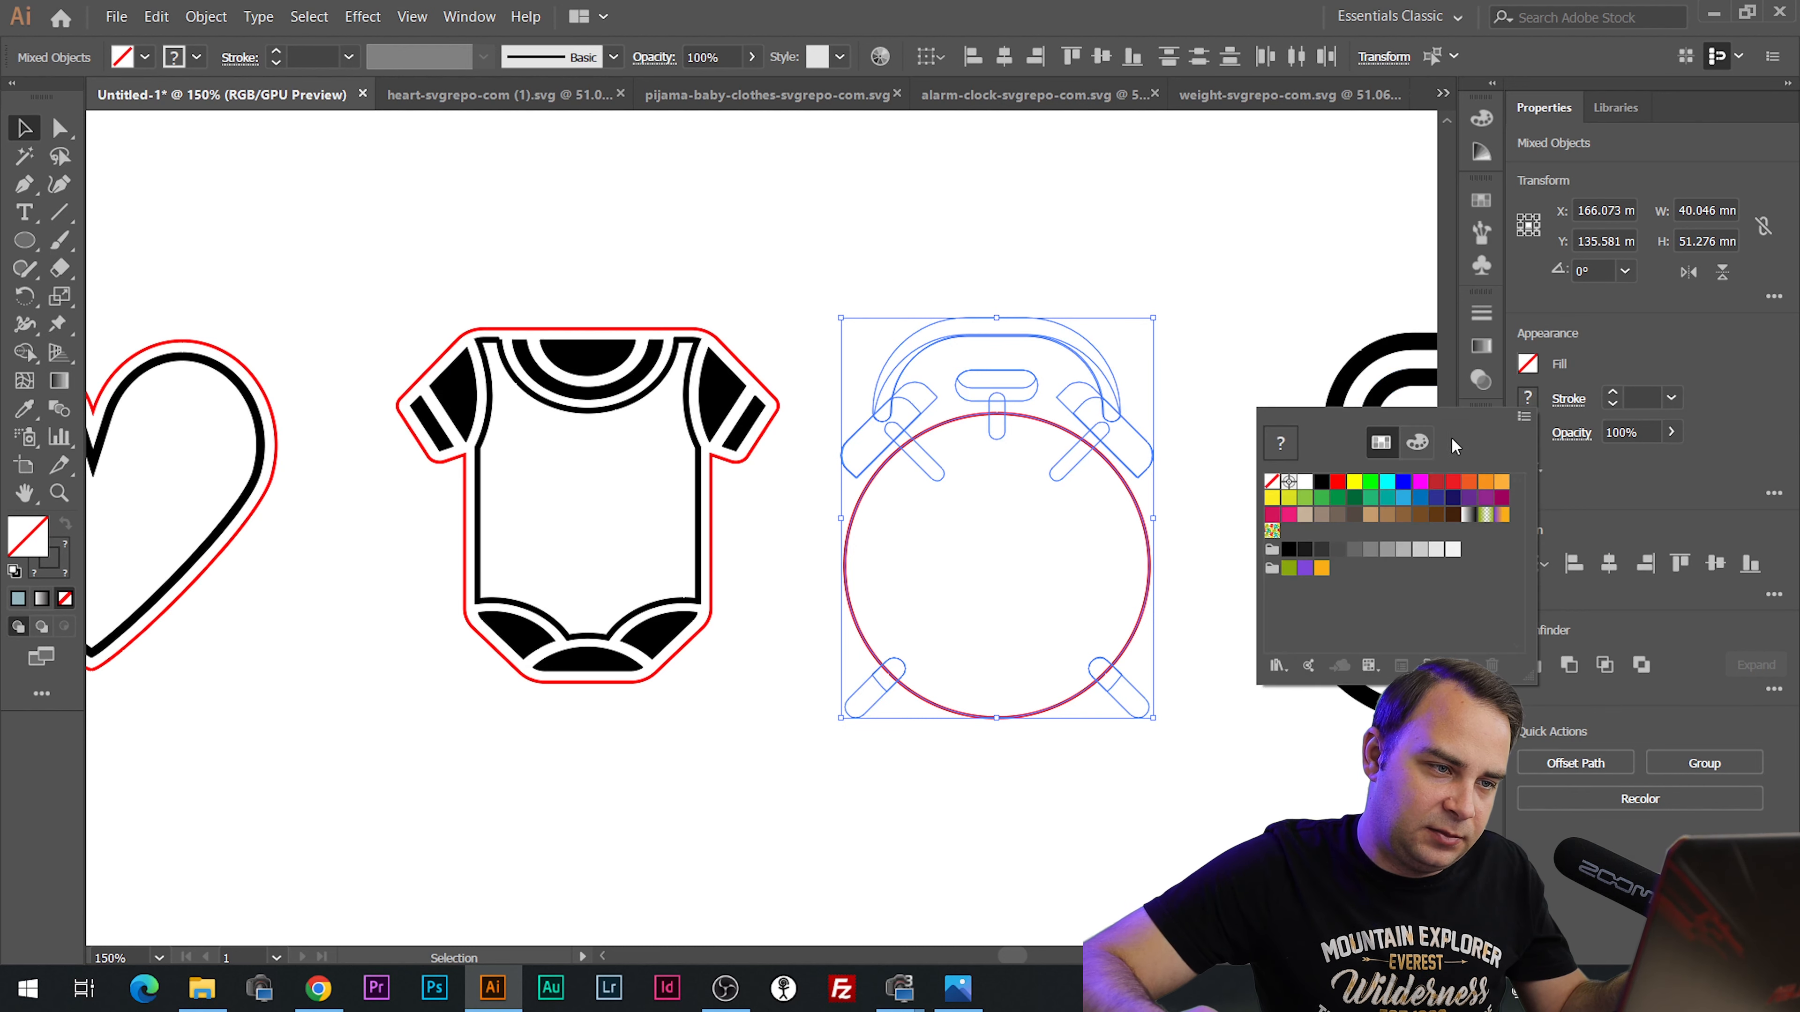
left_click(1339, 484)
left_click(1190, 301)
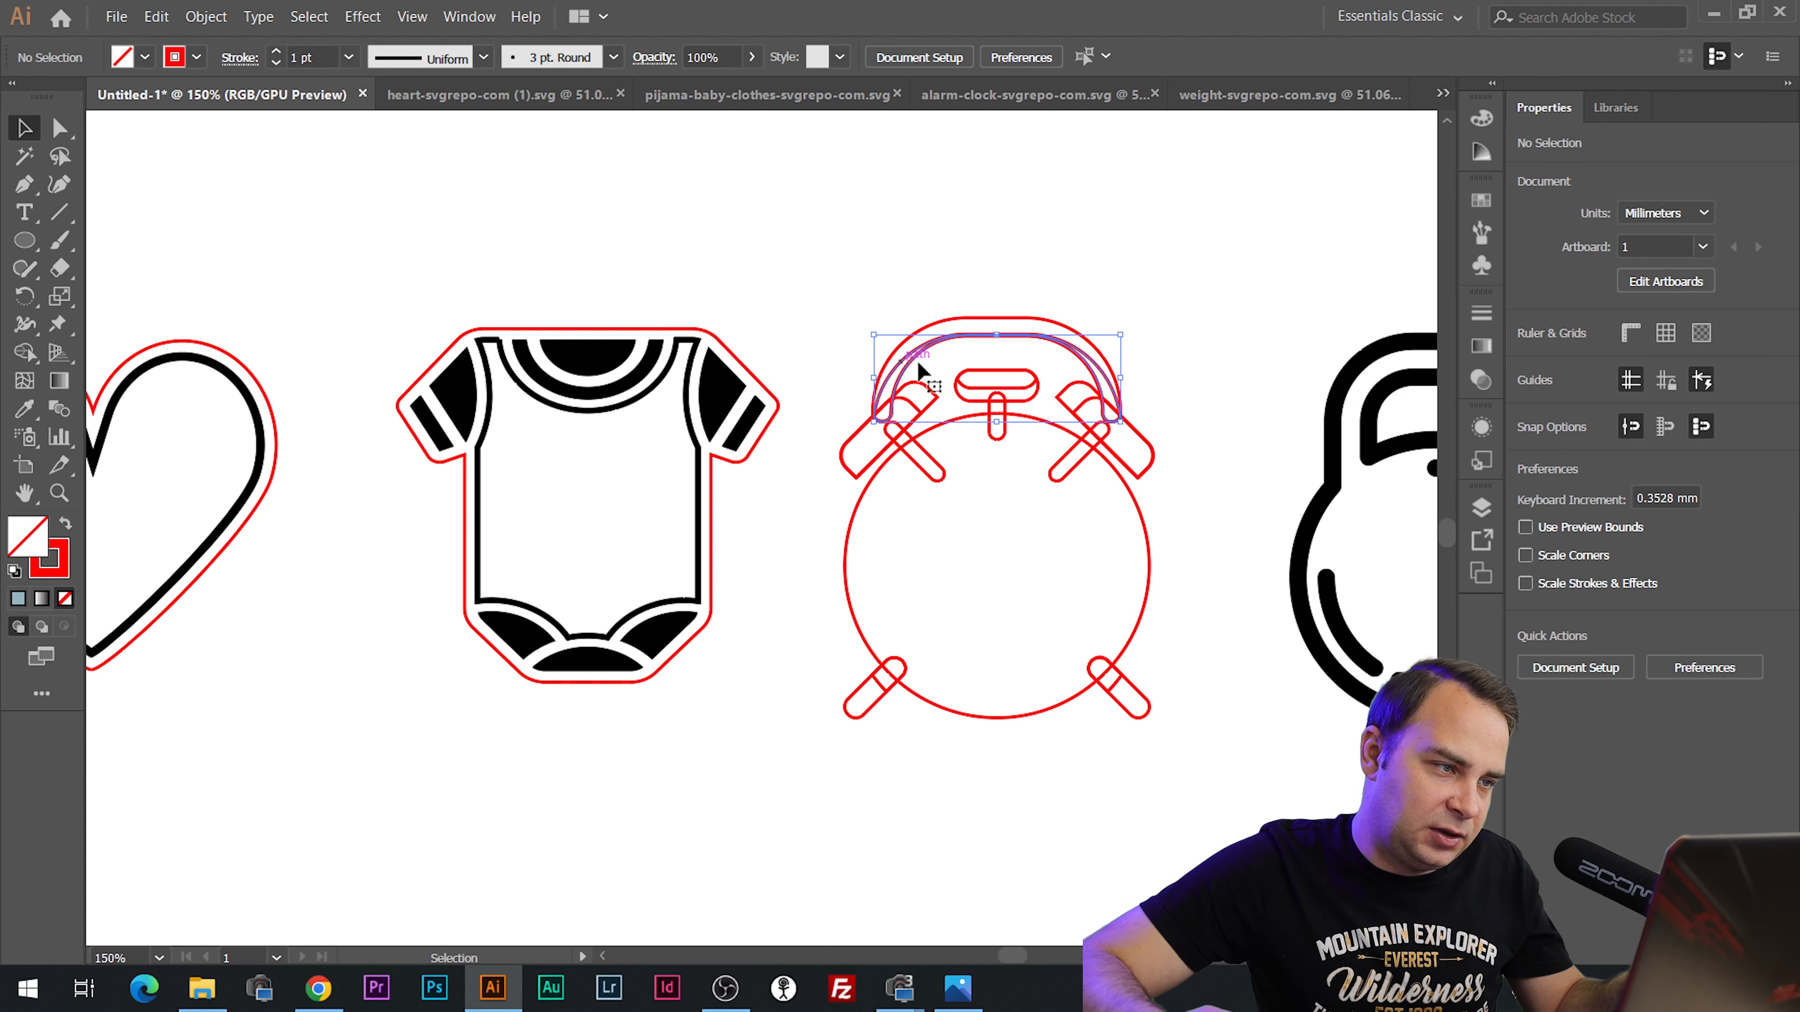
key("Delete")
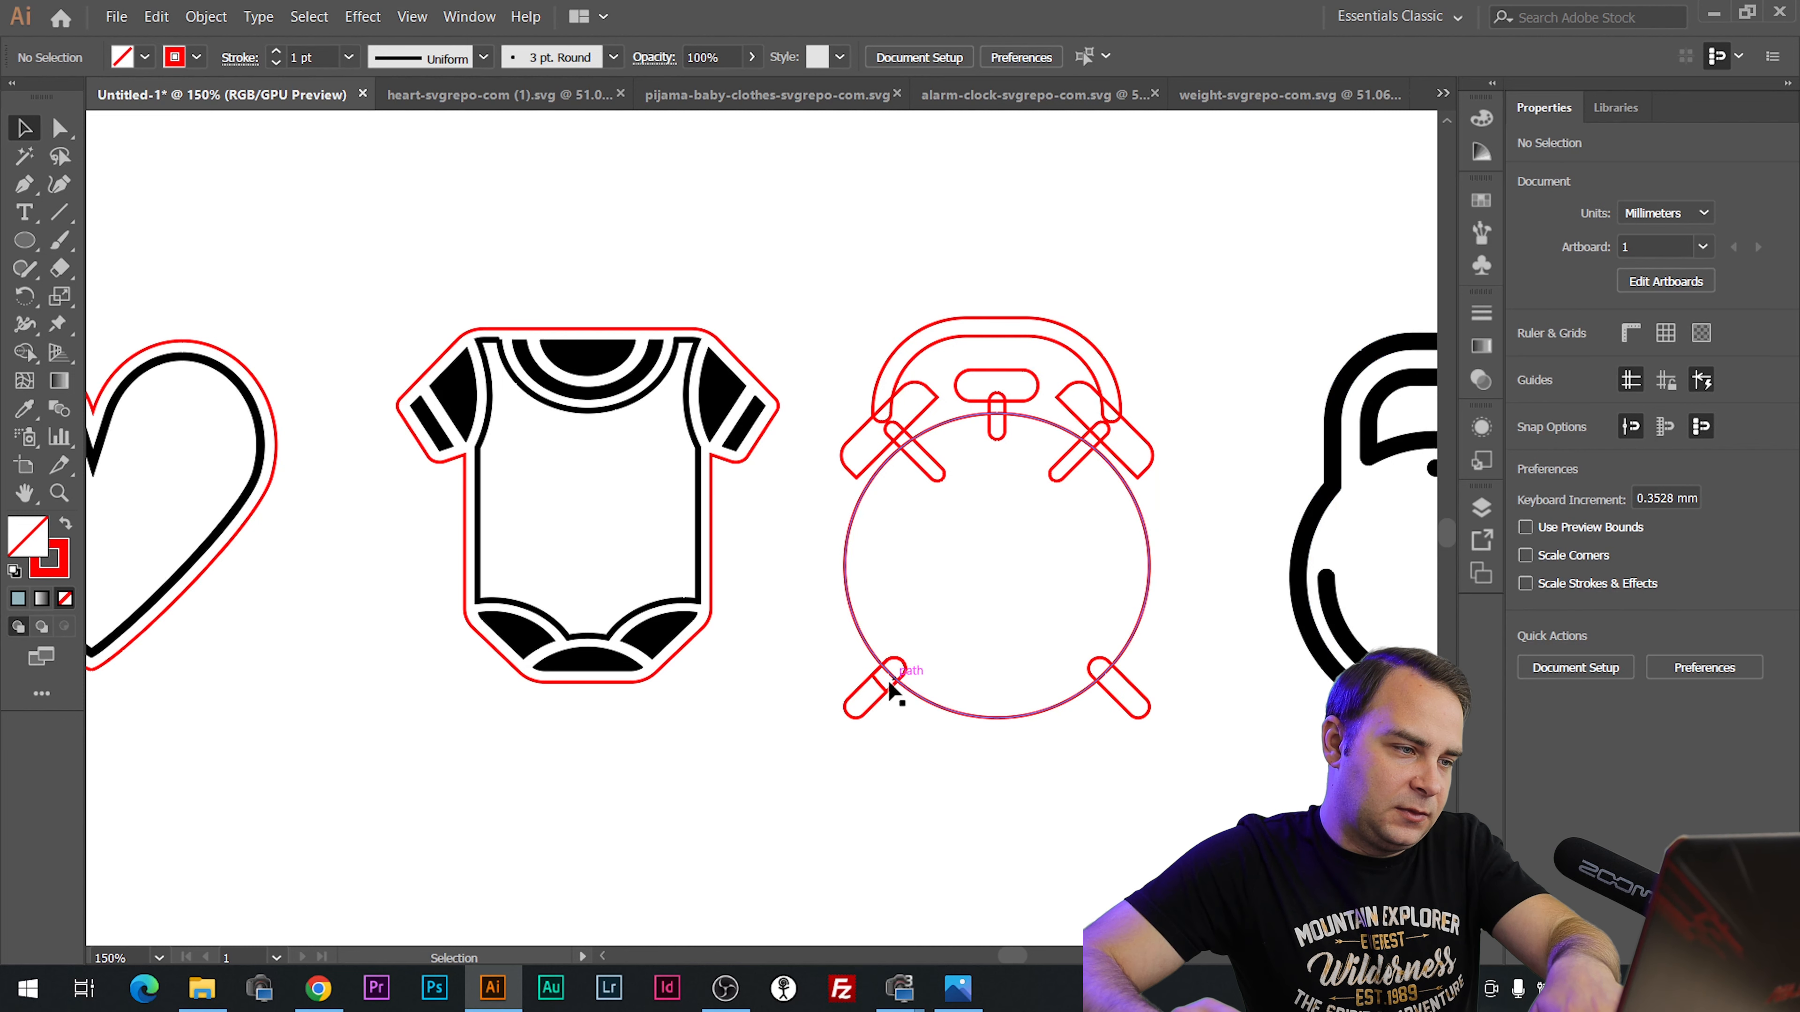
Try uniting all the alarm clock's paths into one shape, compare it with sign.jpg, and undo the union.
left_click_drag(788, 286, 1219, 836)
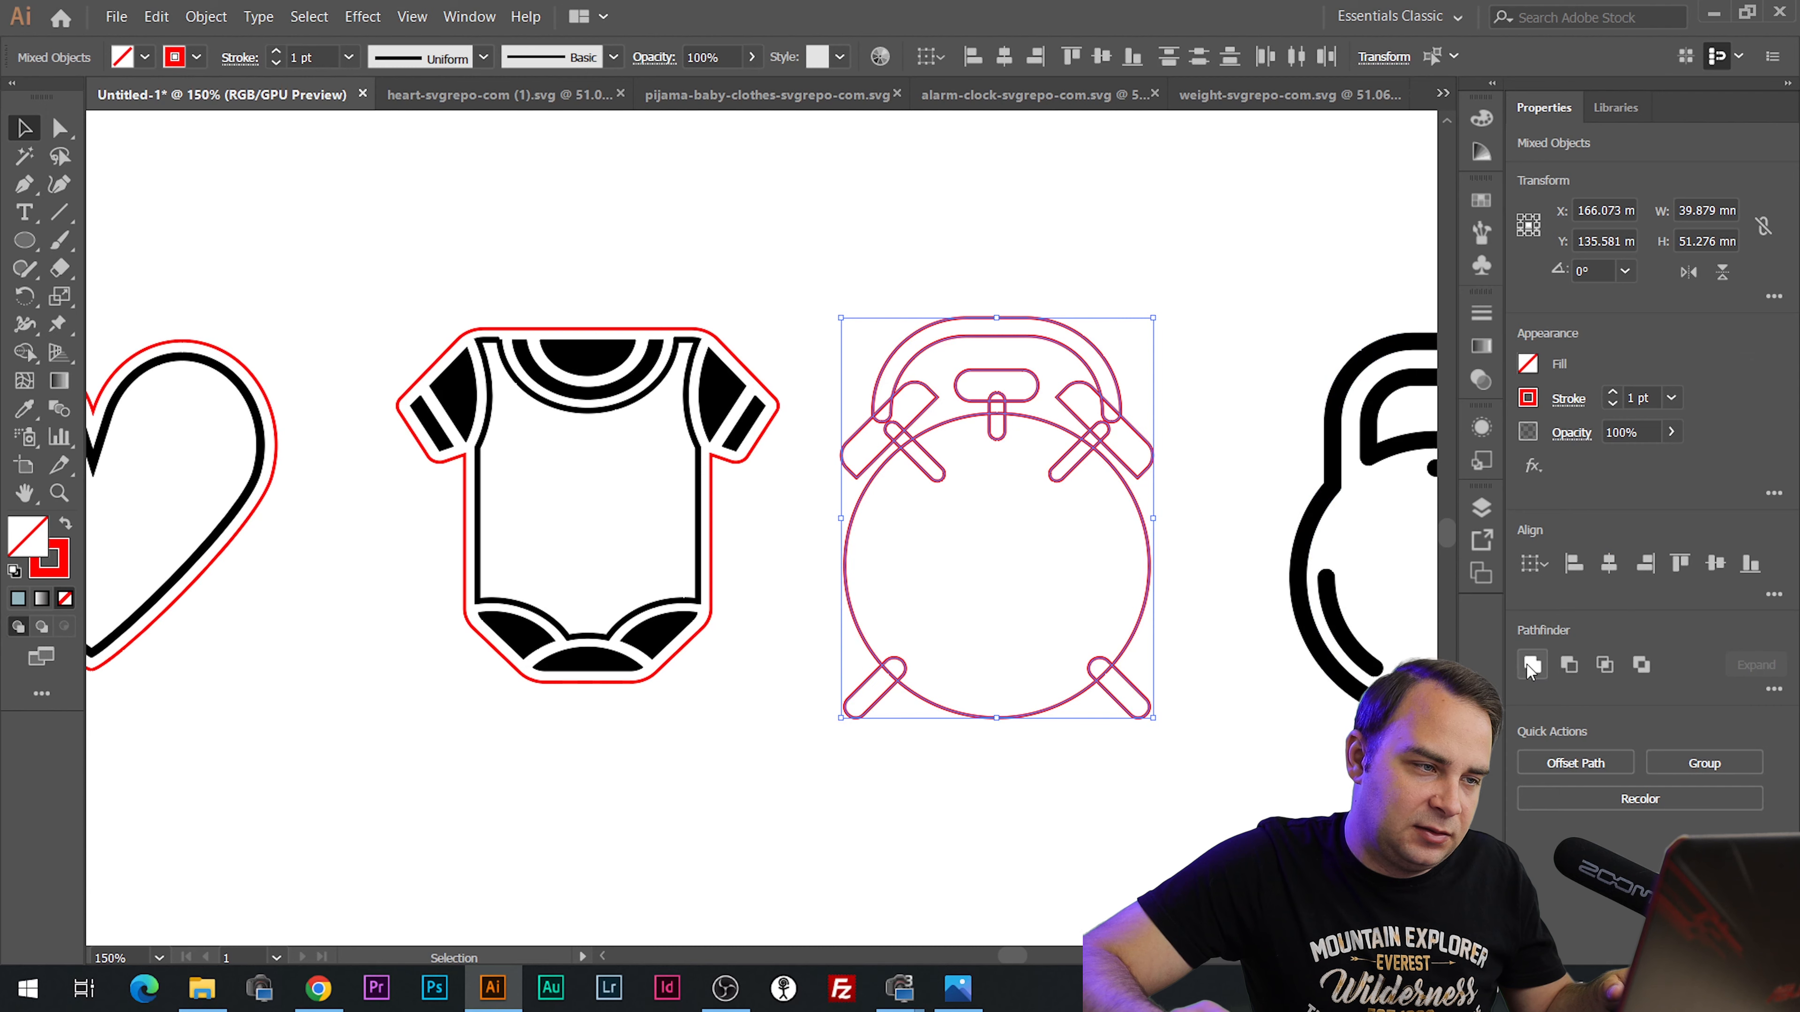
left_click(1531, 665)
left_click(1268, 337)
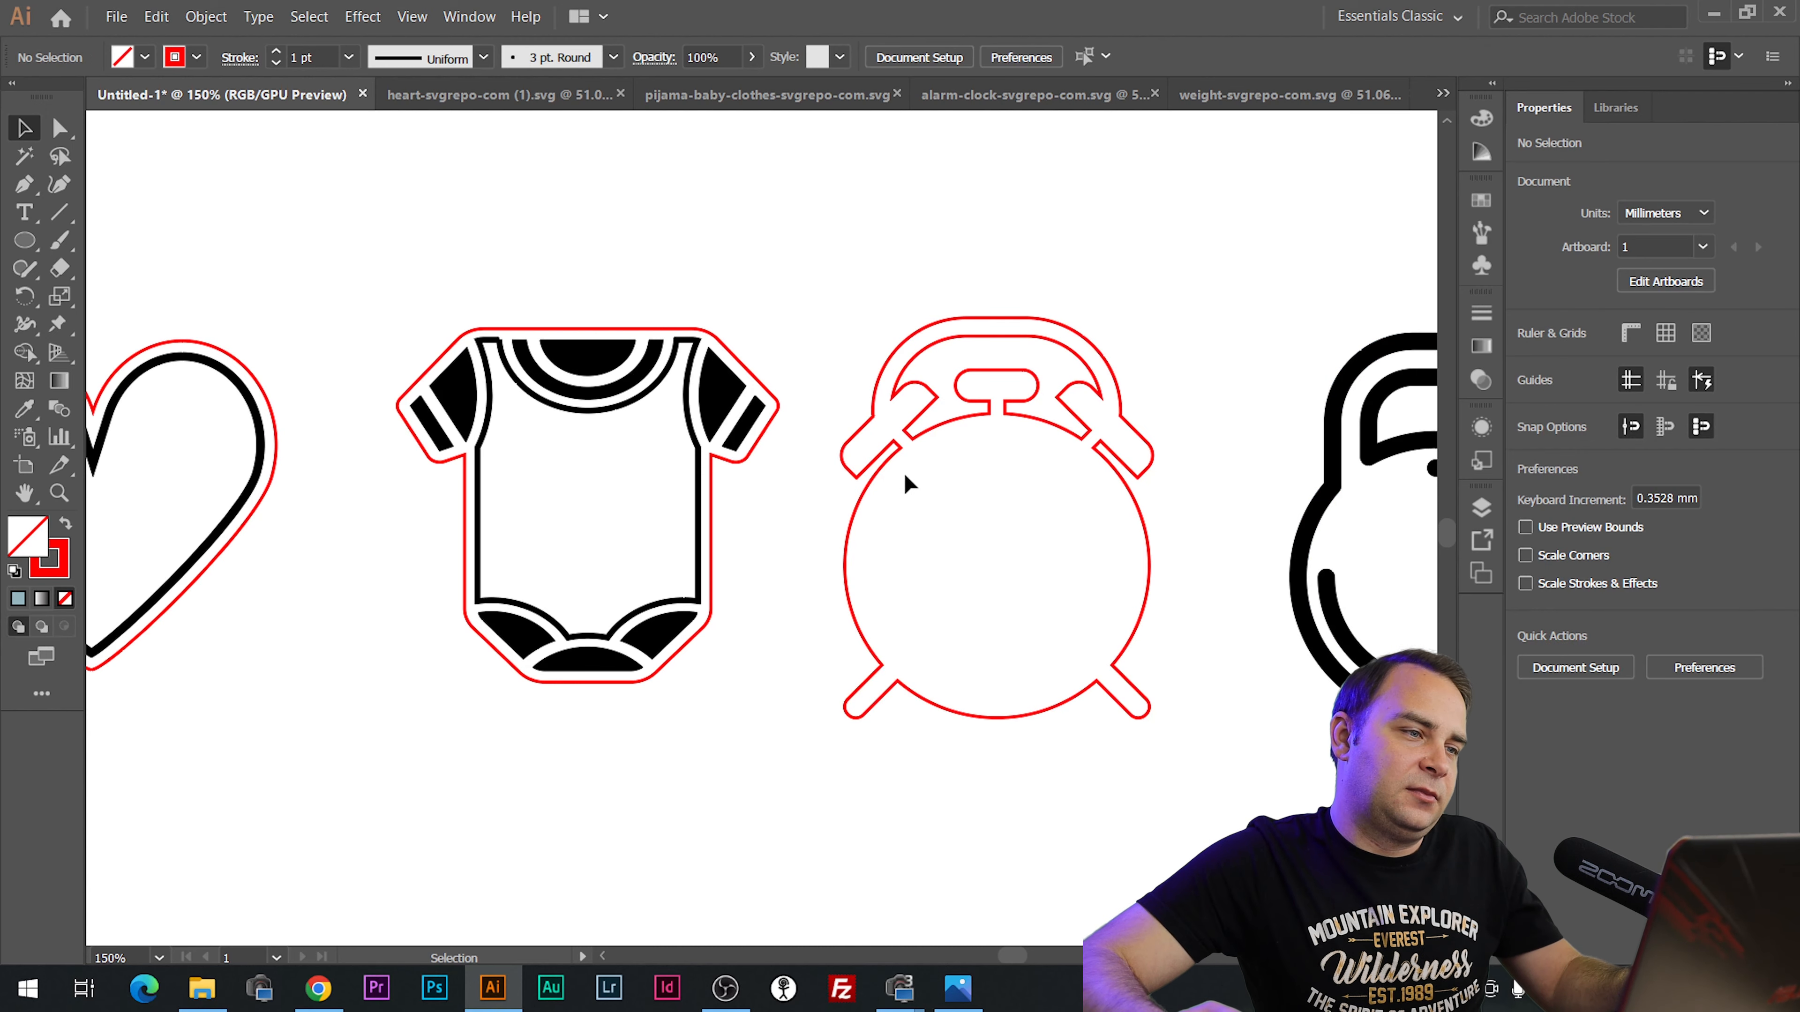
key("alt+Tab")
key("alt+Tab")
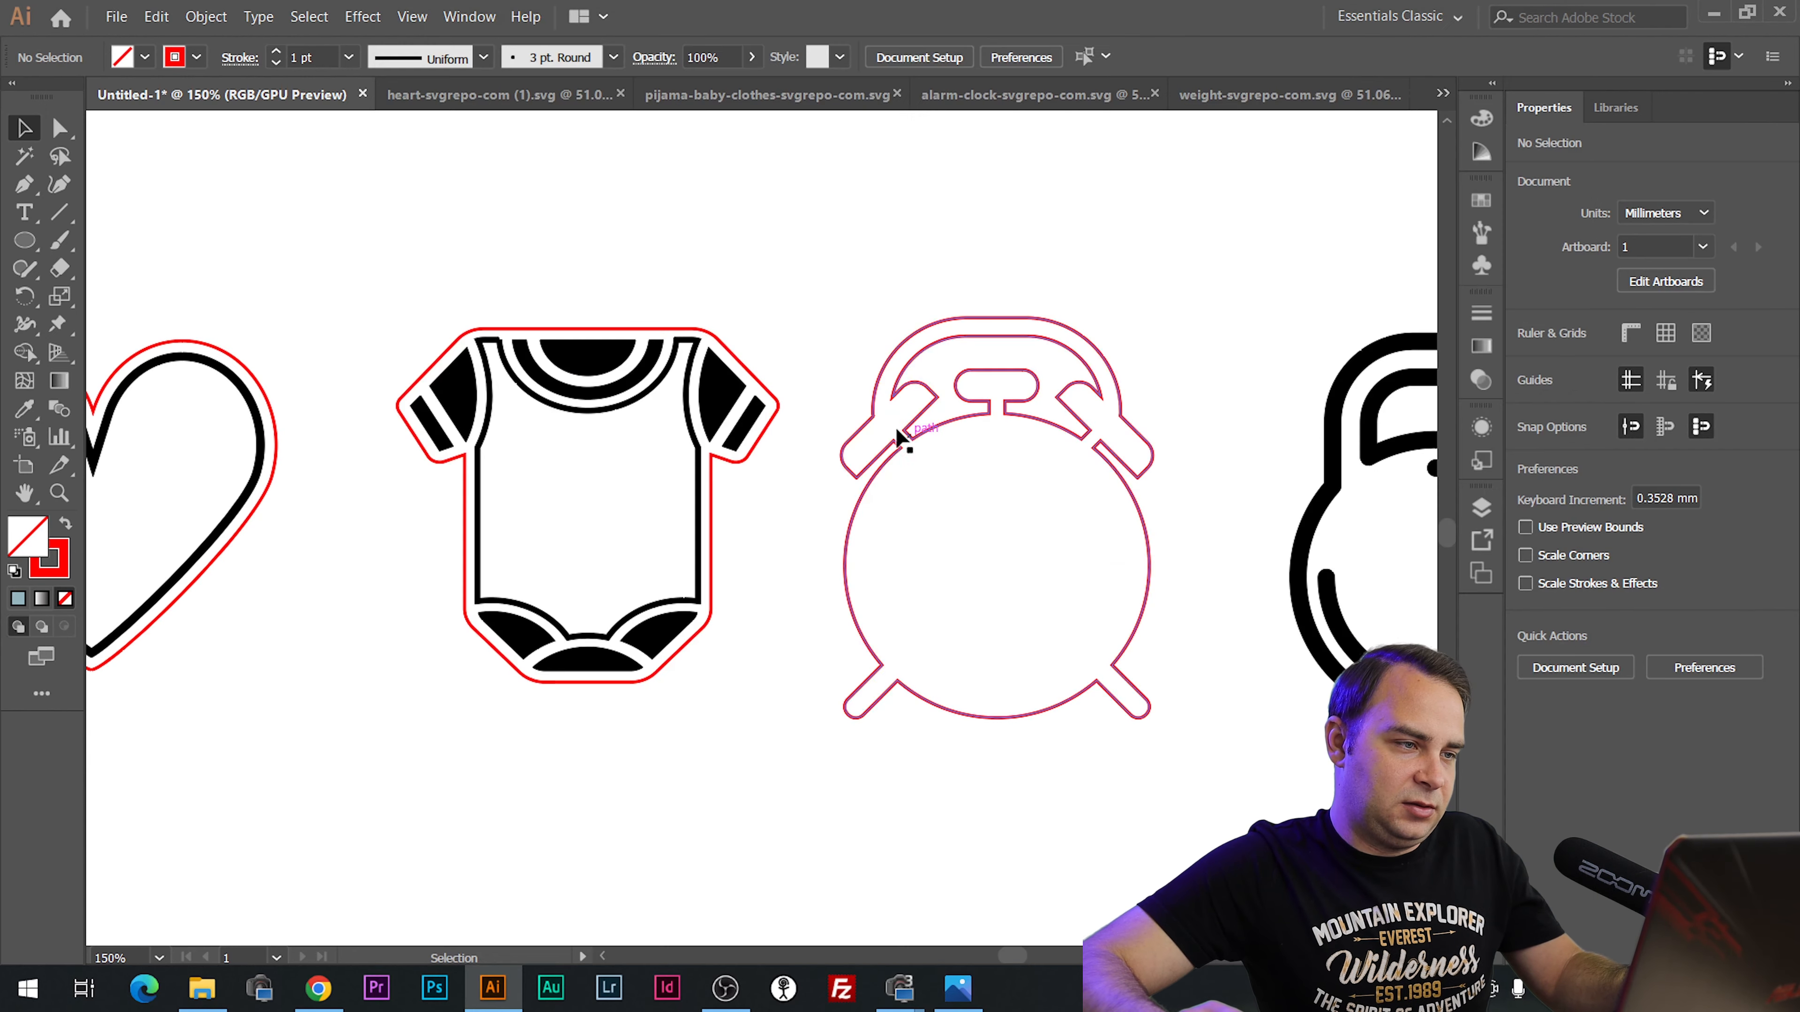
key("alt+Tab")
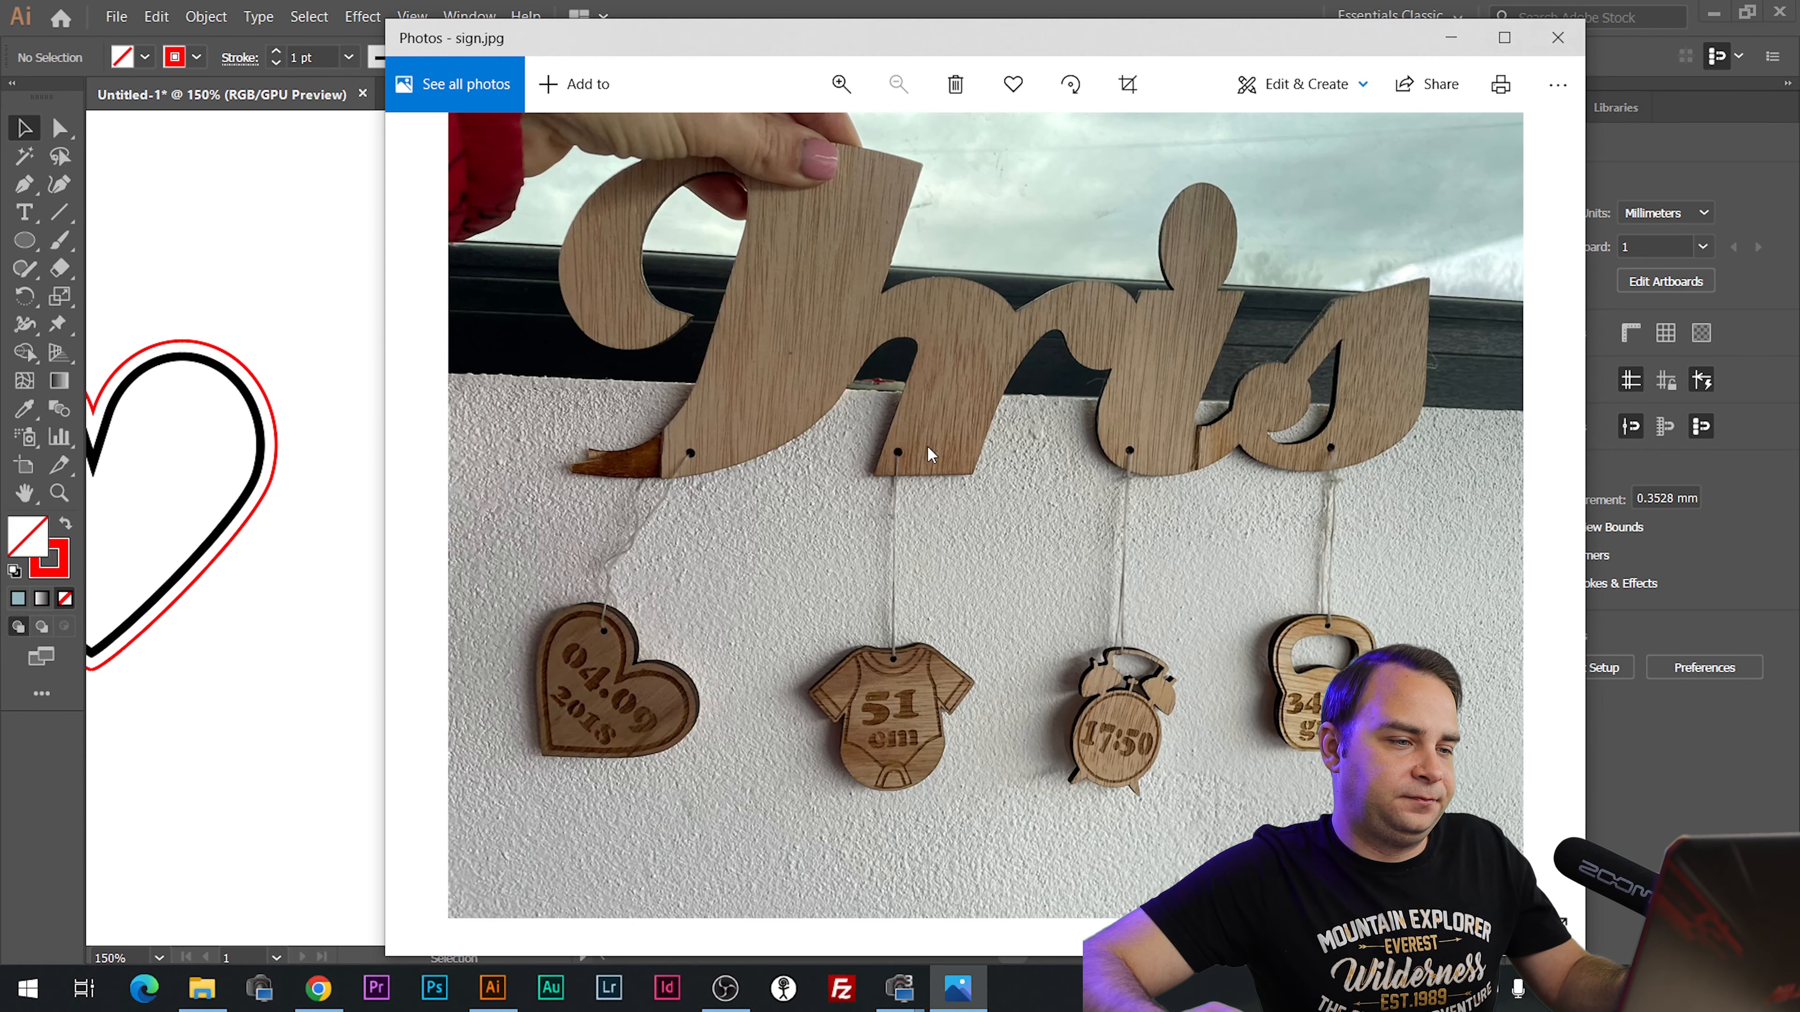
key("alt+Tab")
key("ctrl+z")
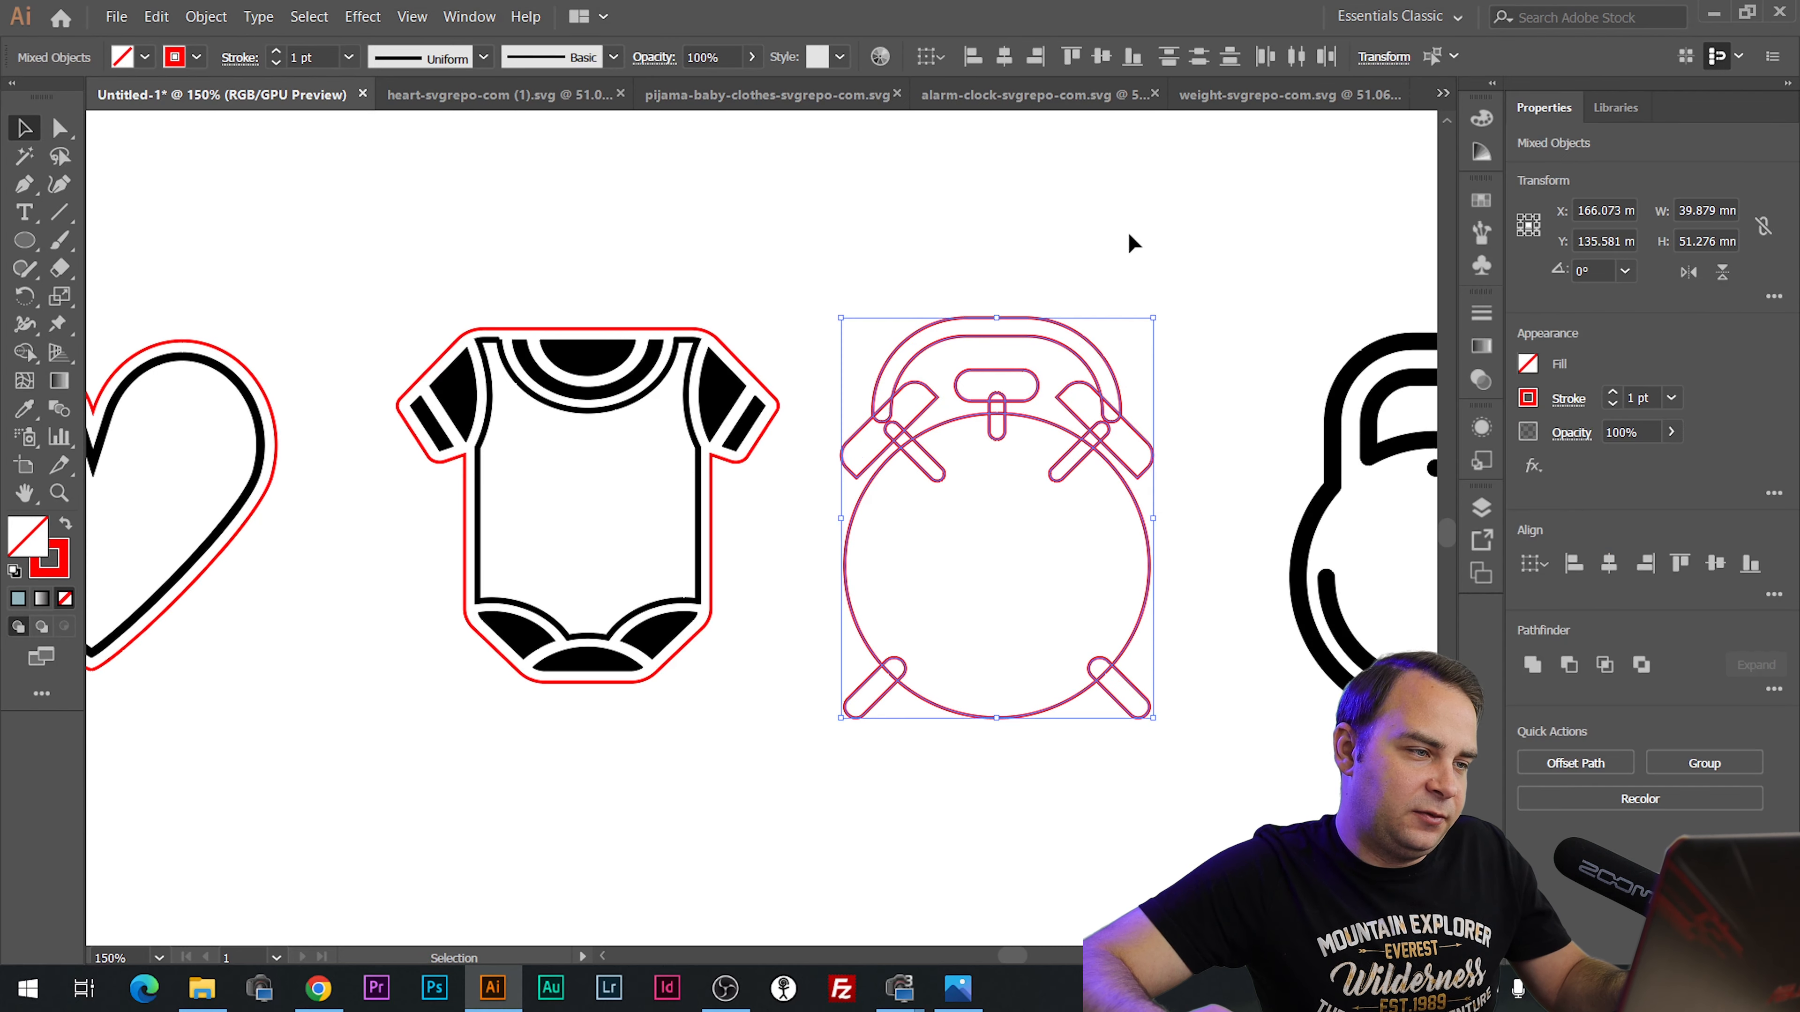
left_click(1128, 241)
Try offsetting the alarm clock's body circle by -5 mm, compare it with the reference photo, and undo the offset.
left_click(946, 422)
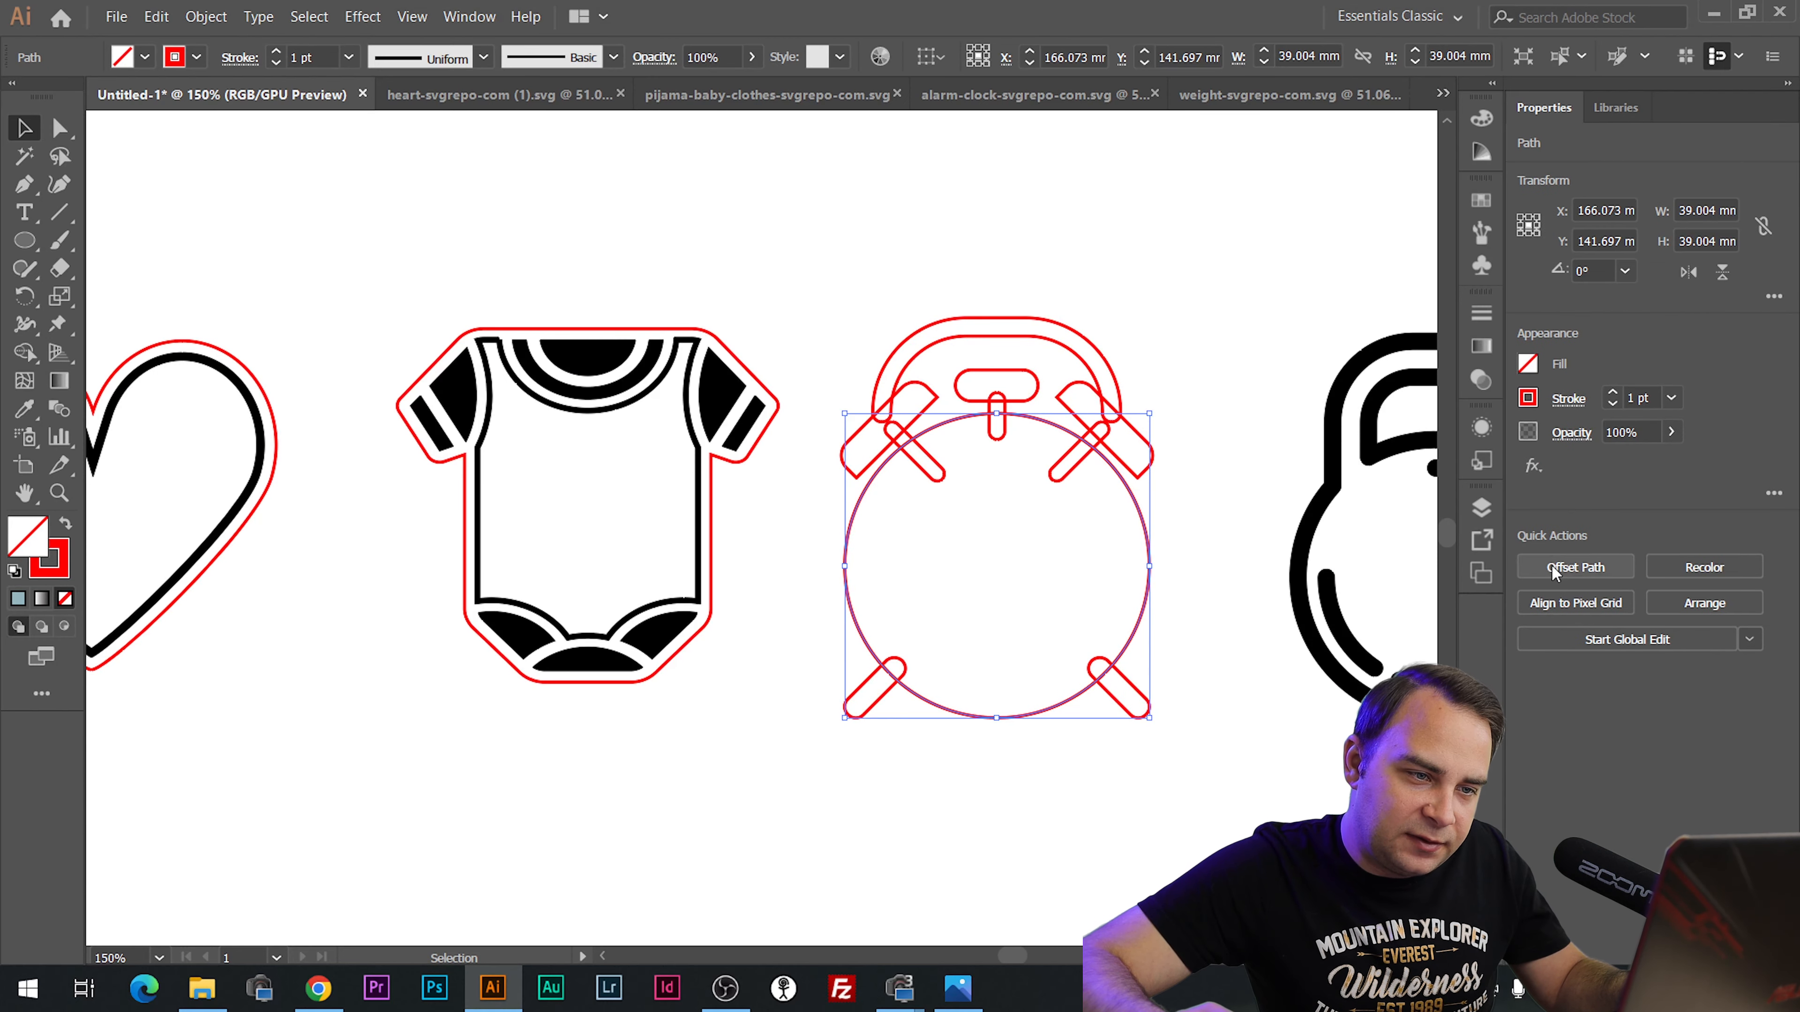
left_click(1575, 567)
type("-5")
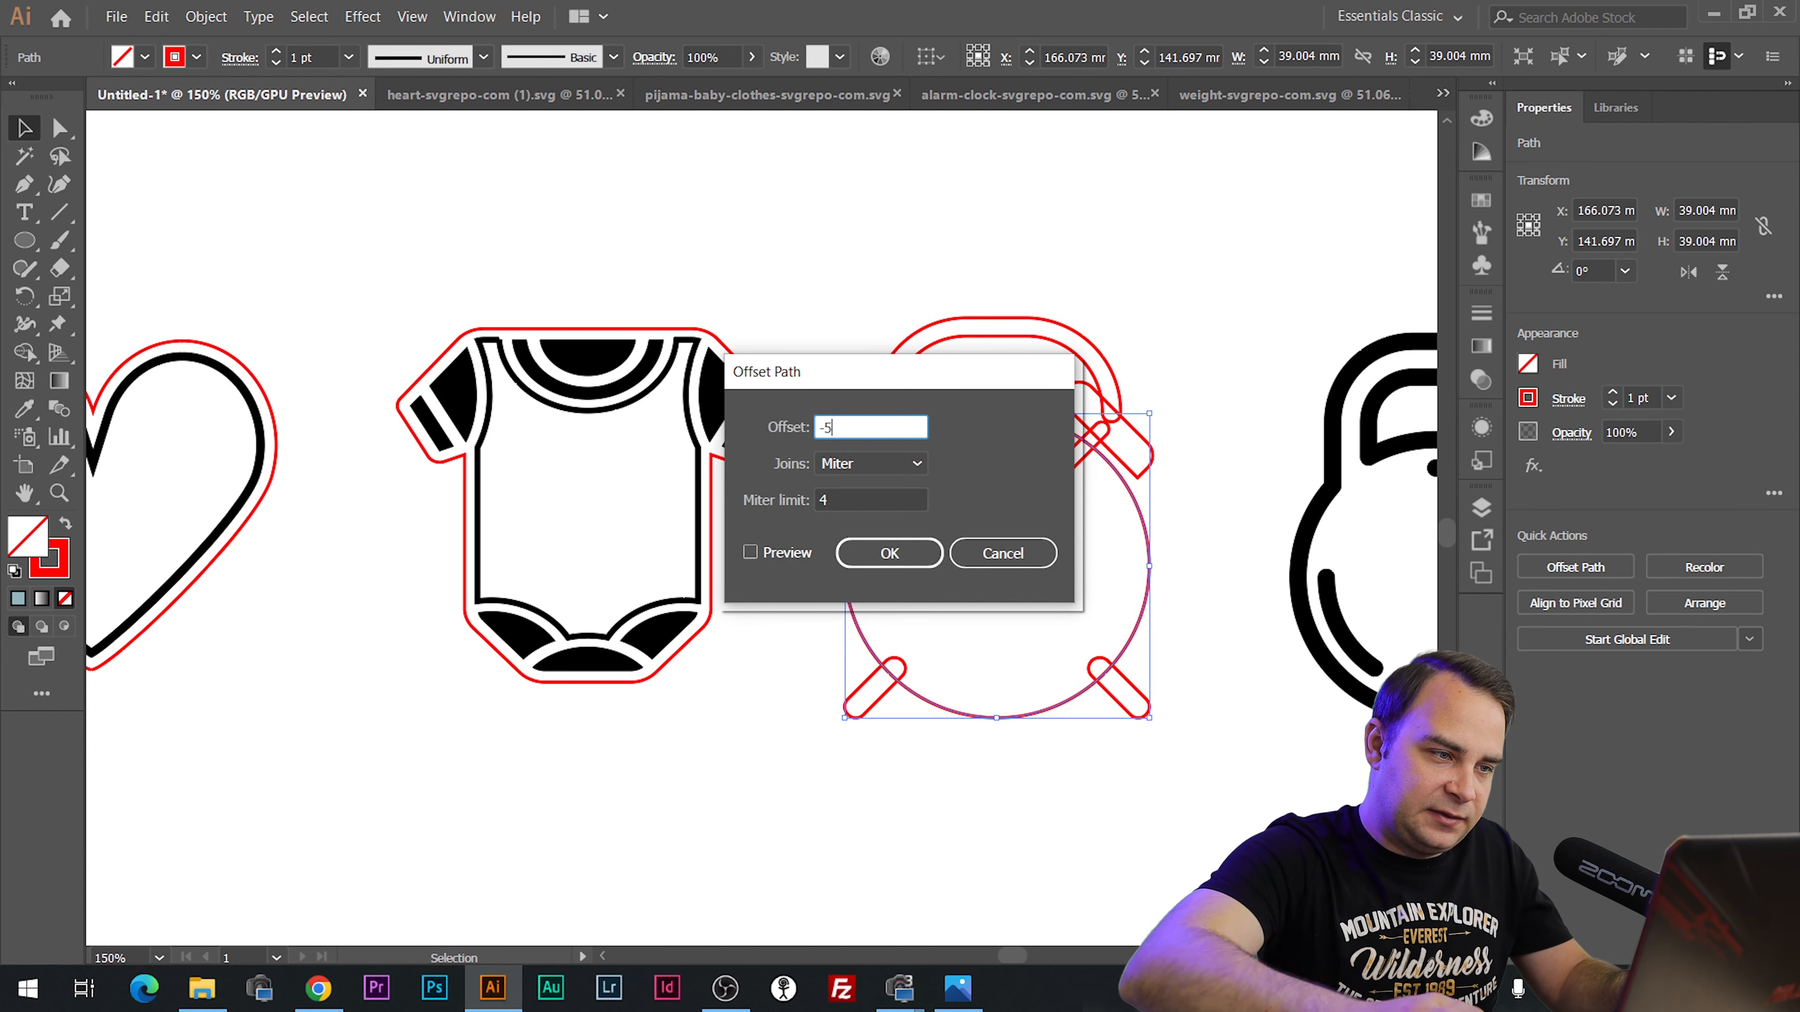
key("Return")
key("alt+Tab")
key("alt+Tab")
key("ctrl+z")
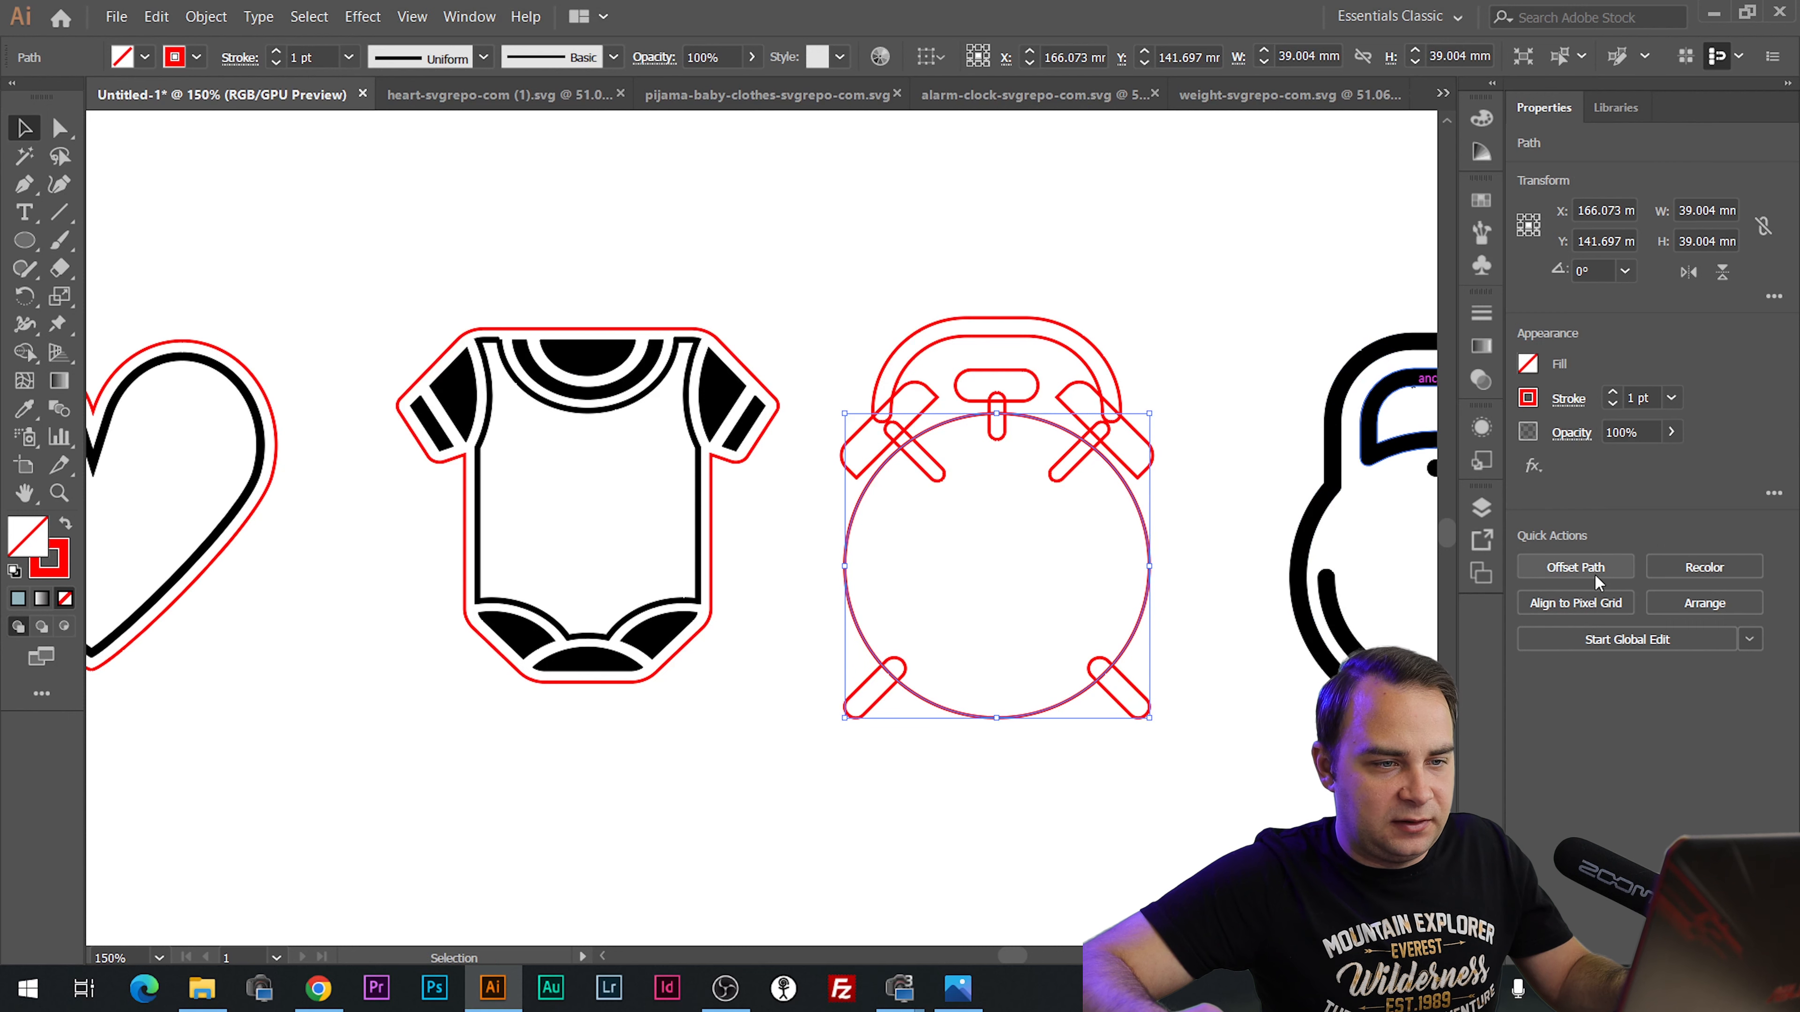
Offset the alarm clock's body circle by -3 mm and give the new inner circle a black stroke of 2 pt.
left_click(1616, 570)
type("-3")
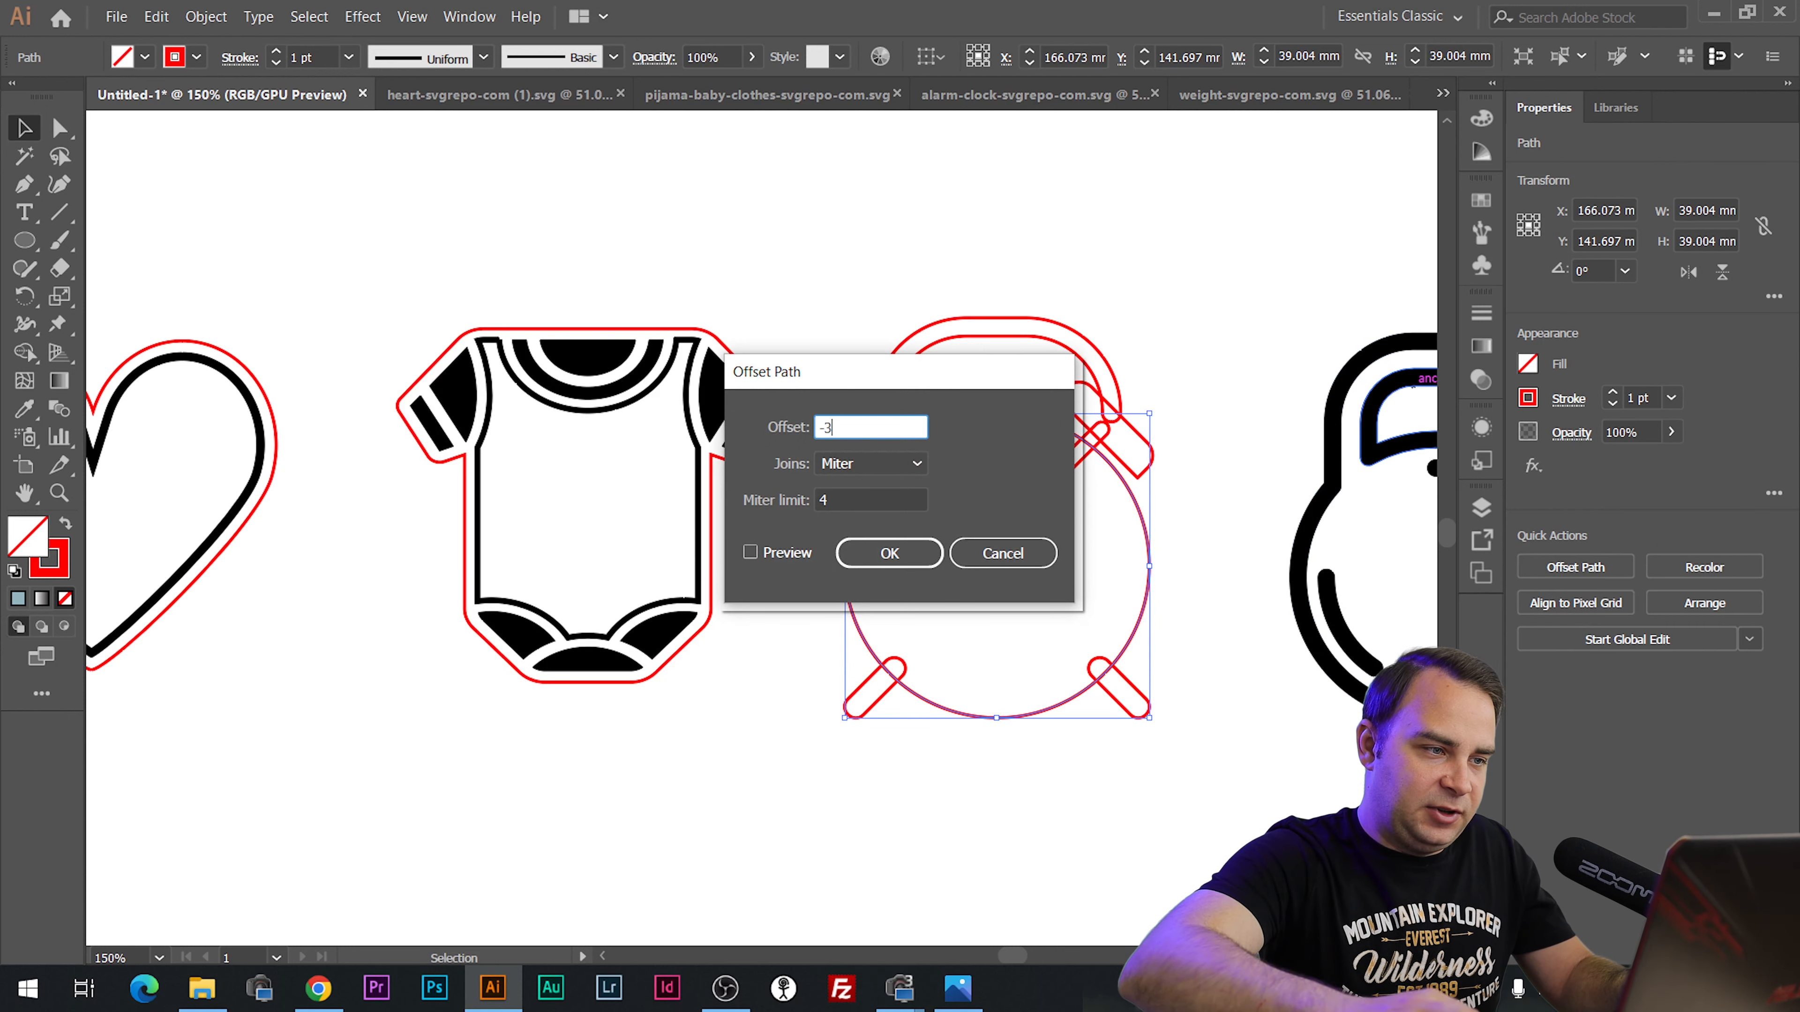
key("Return")
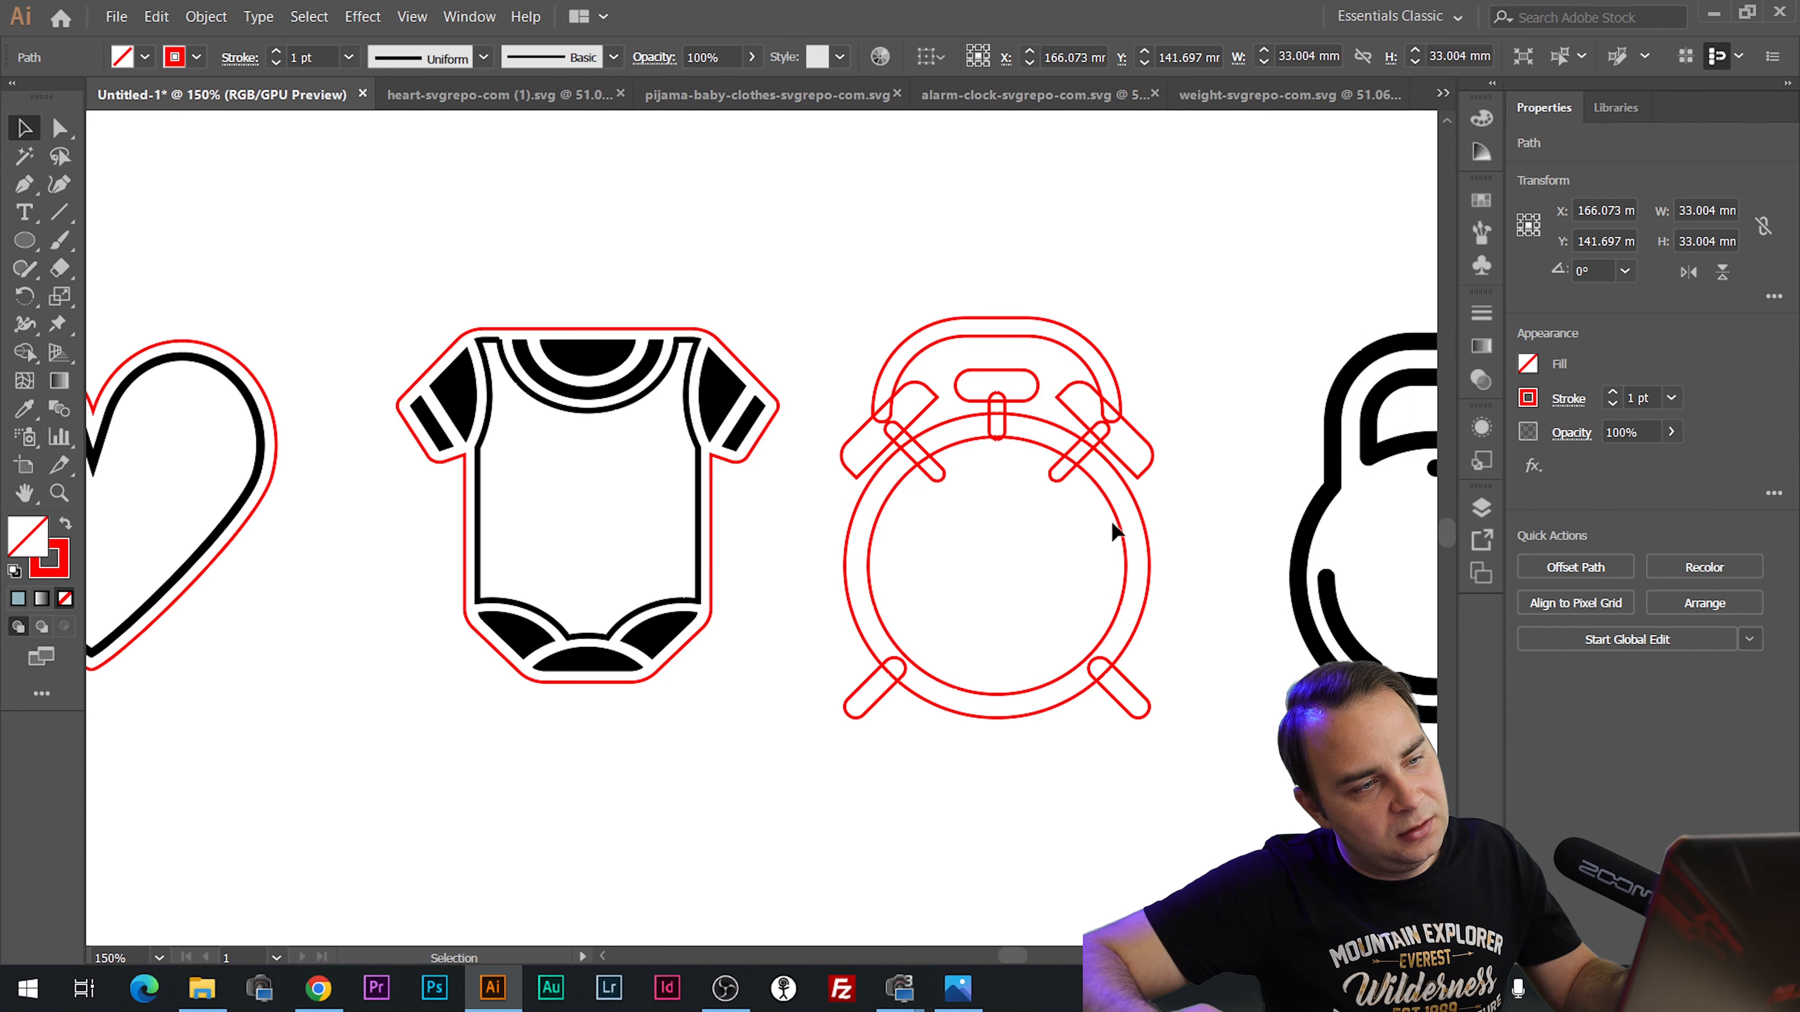
left_click(1109, 517)
left_click(1111, 521)
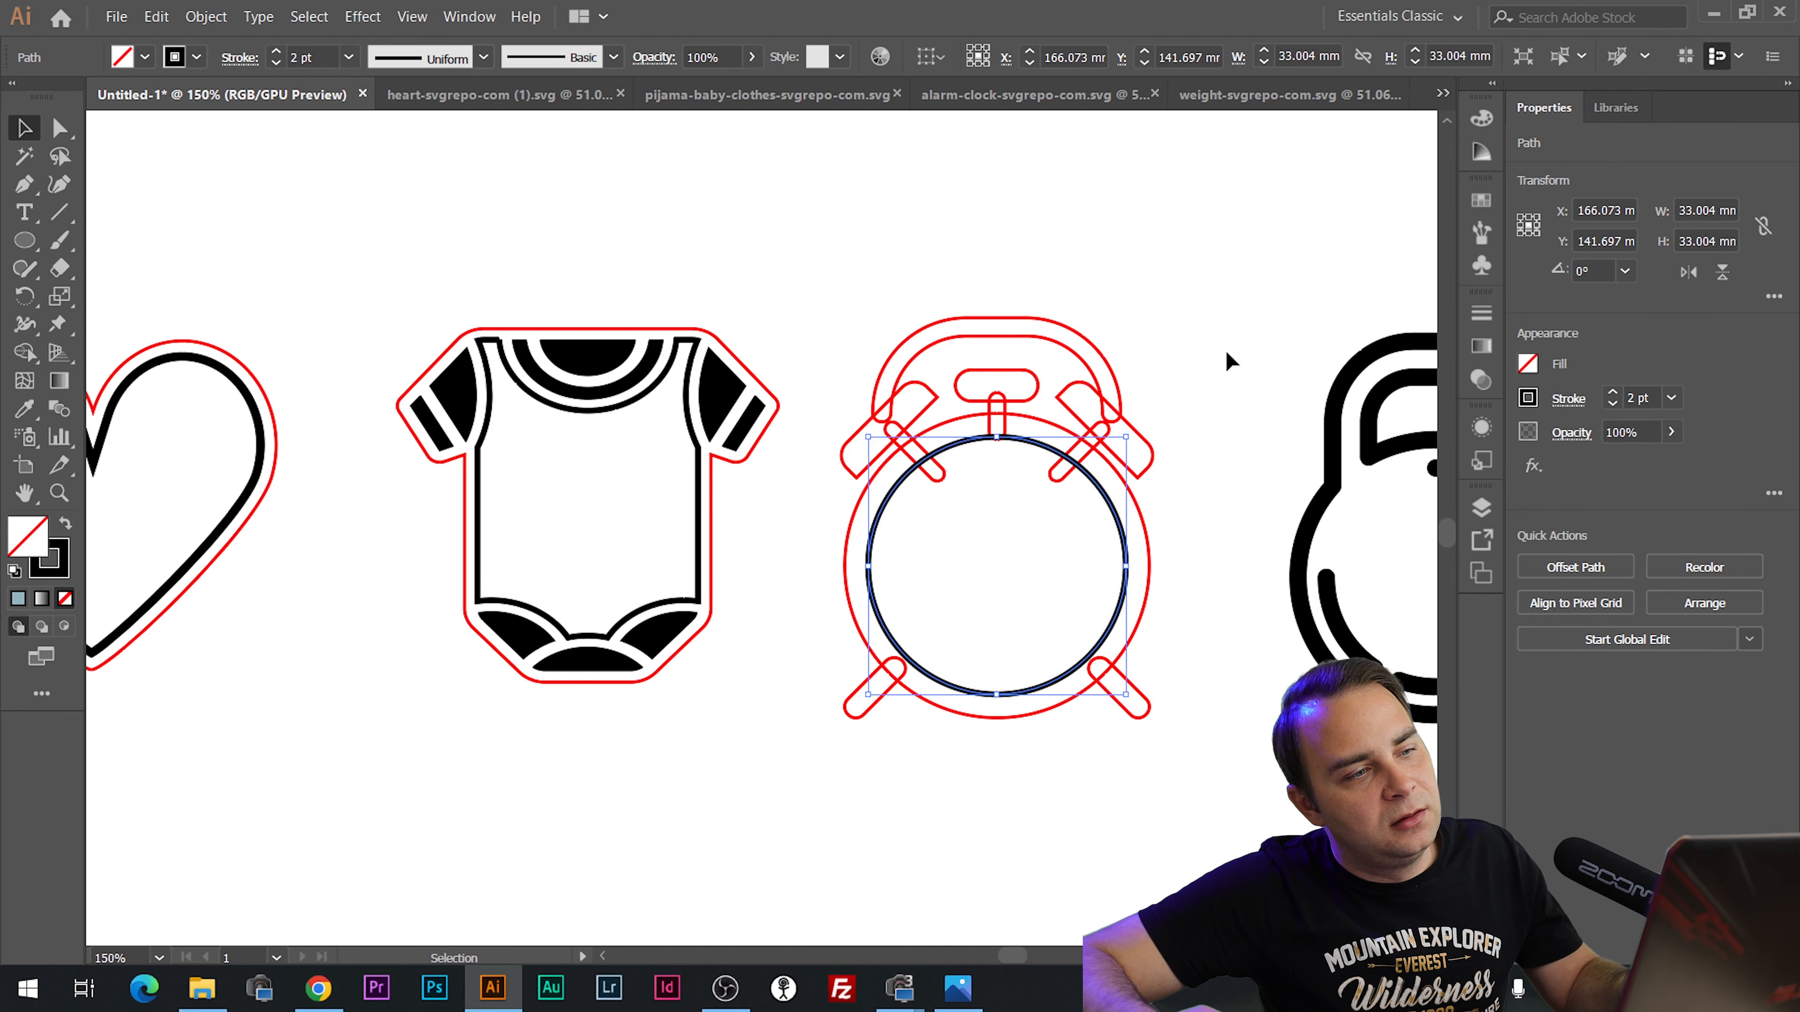
left_click(1198, 362)
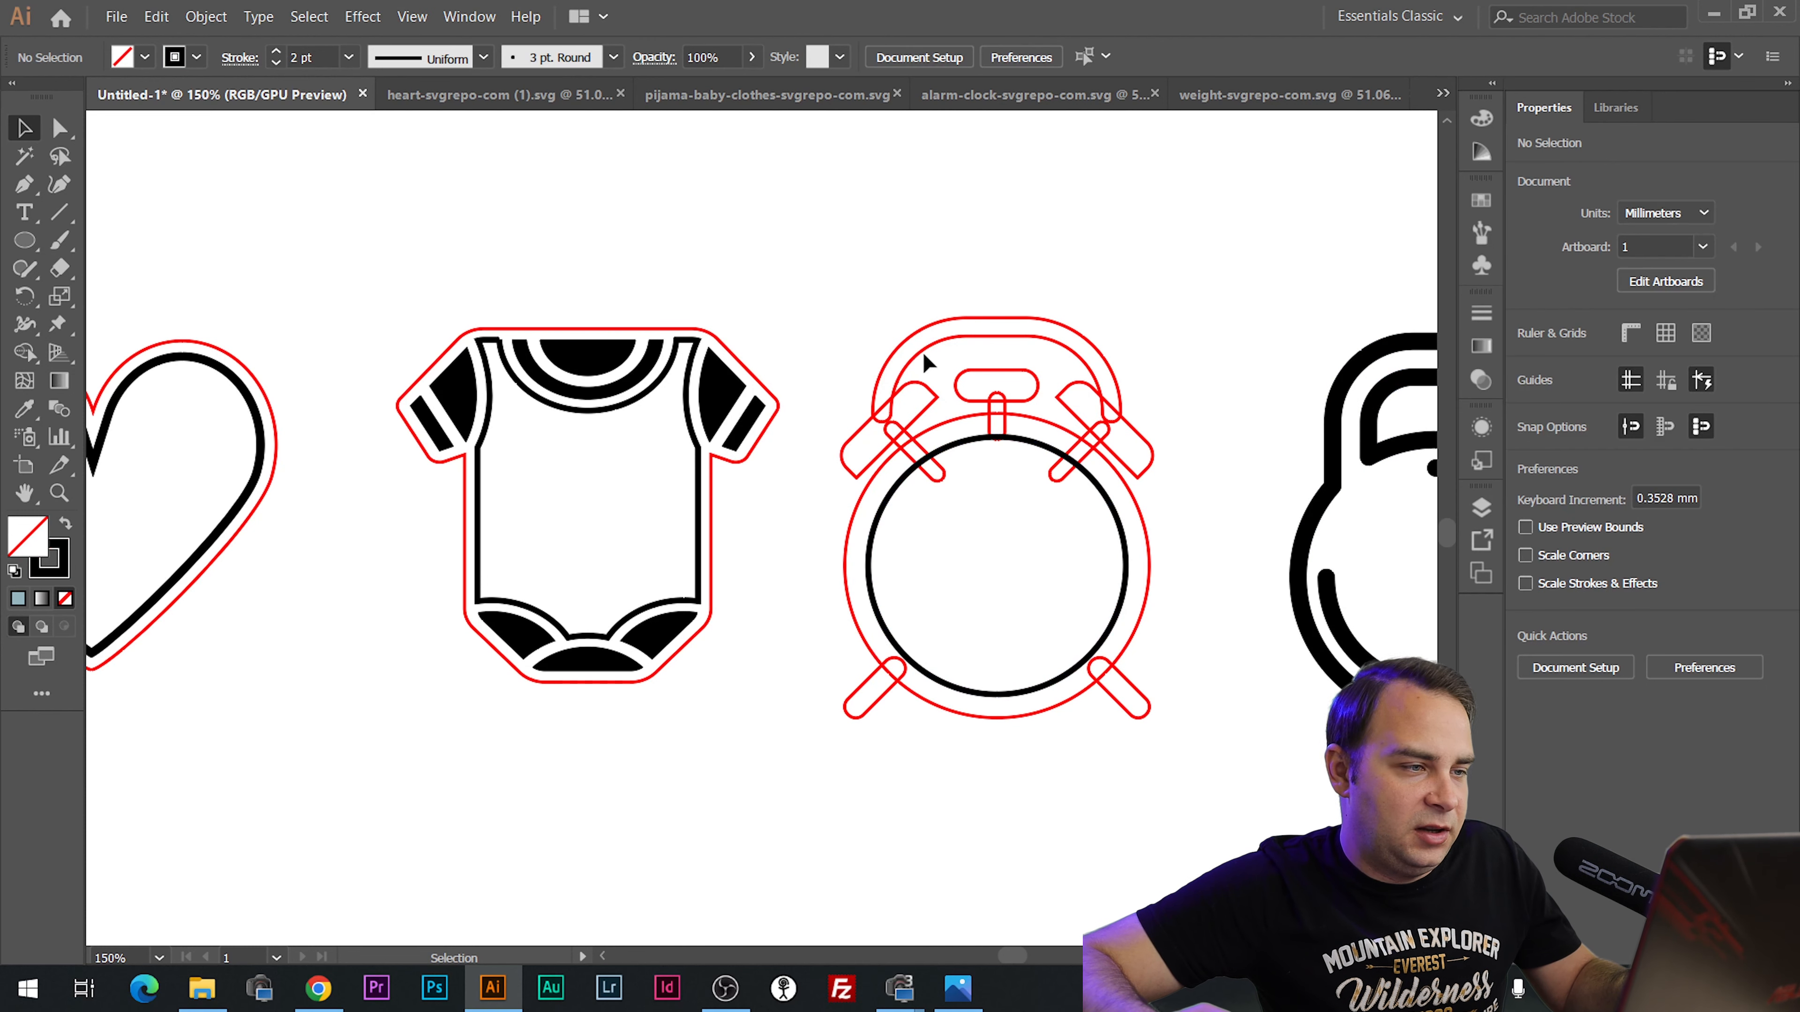
Unite all of the alarm clock's red paths into one outline, leaving out the black inner circle.
key("a")
left_click_drag(815, 297, 1213, 838)
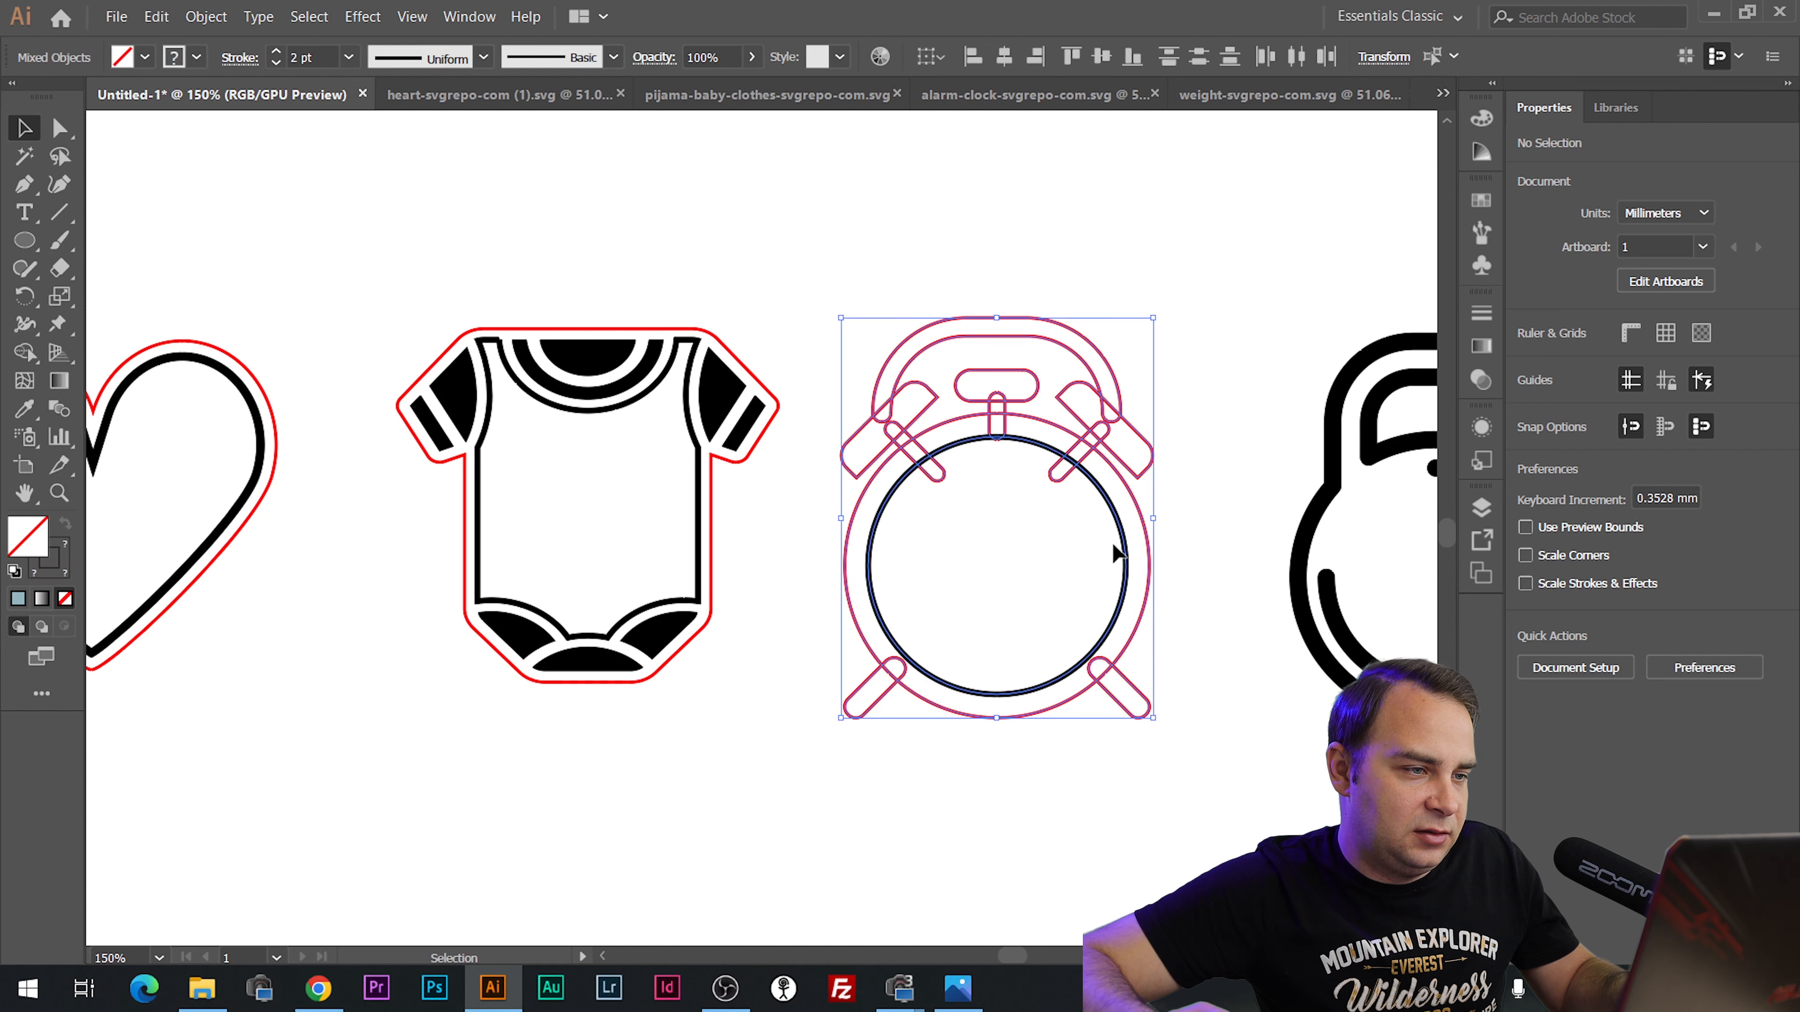
key("v")
left_click(1107, 504, "shift")
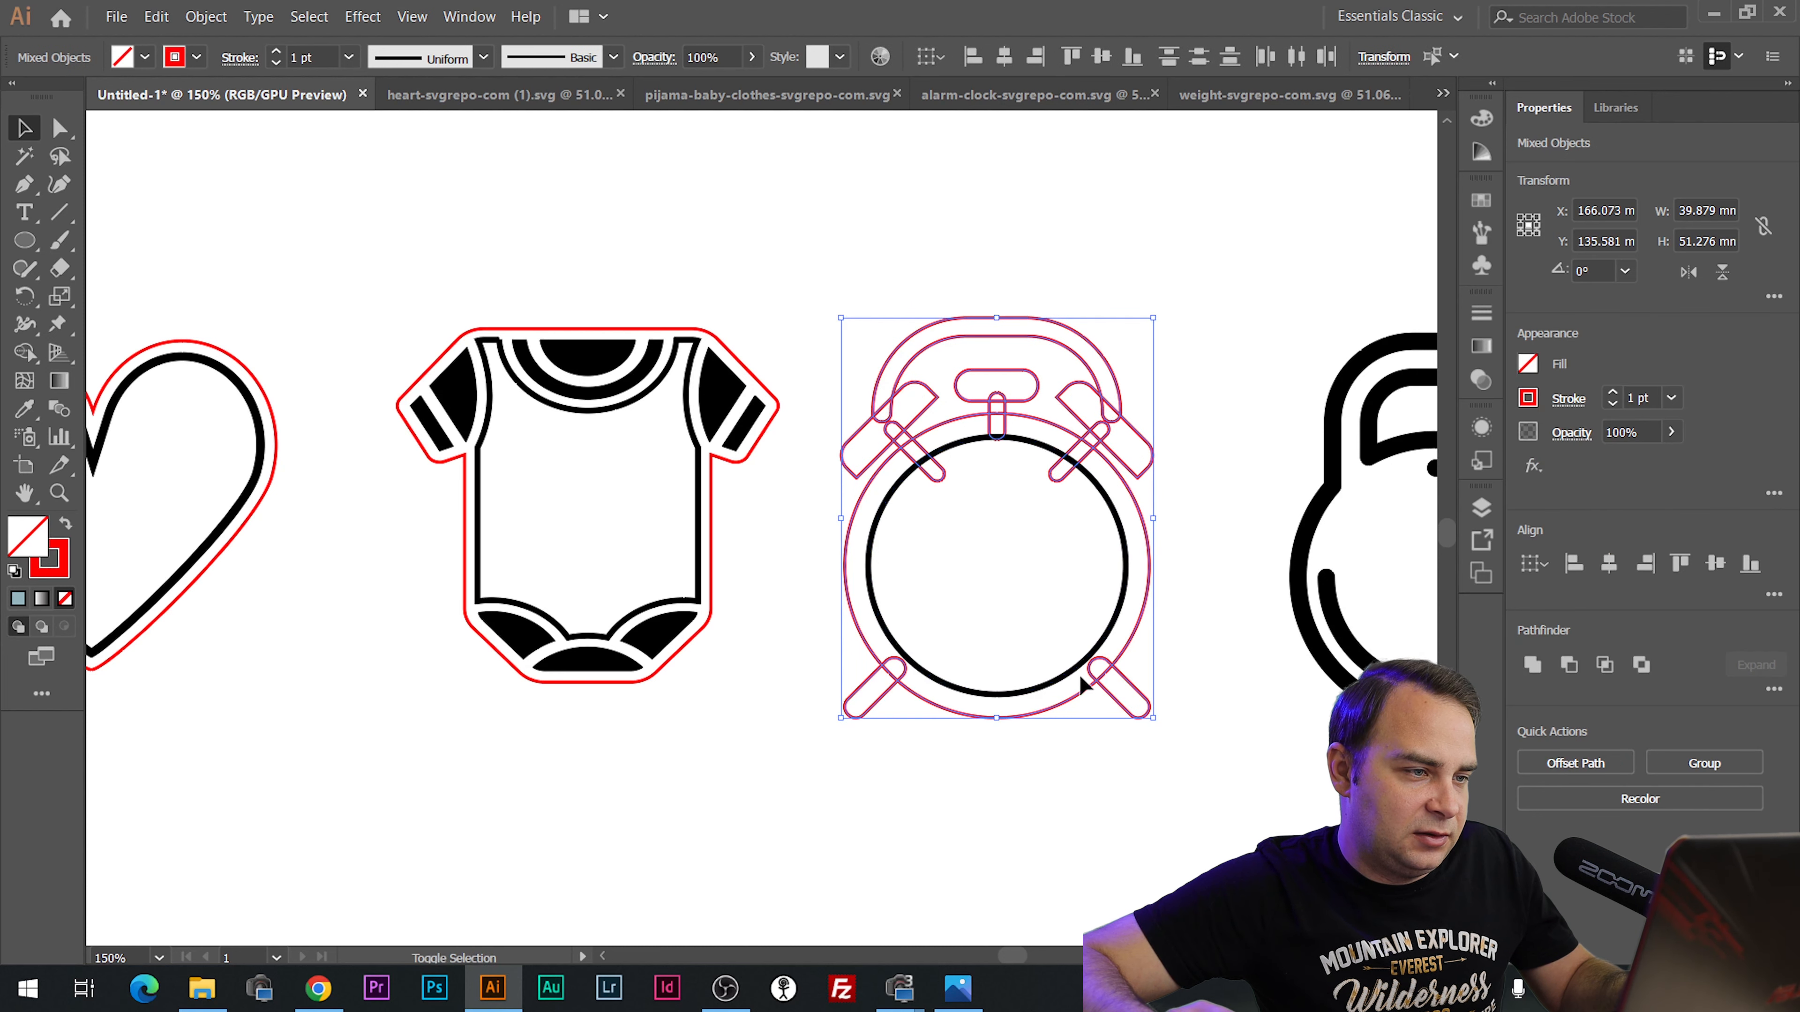
left_click(1531, 665)
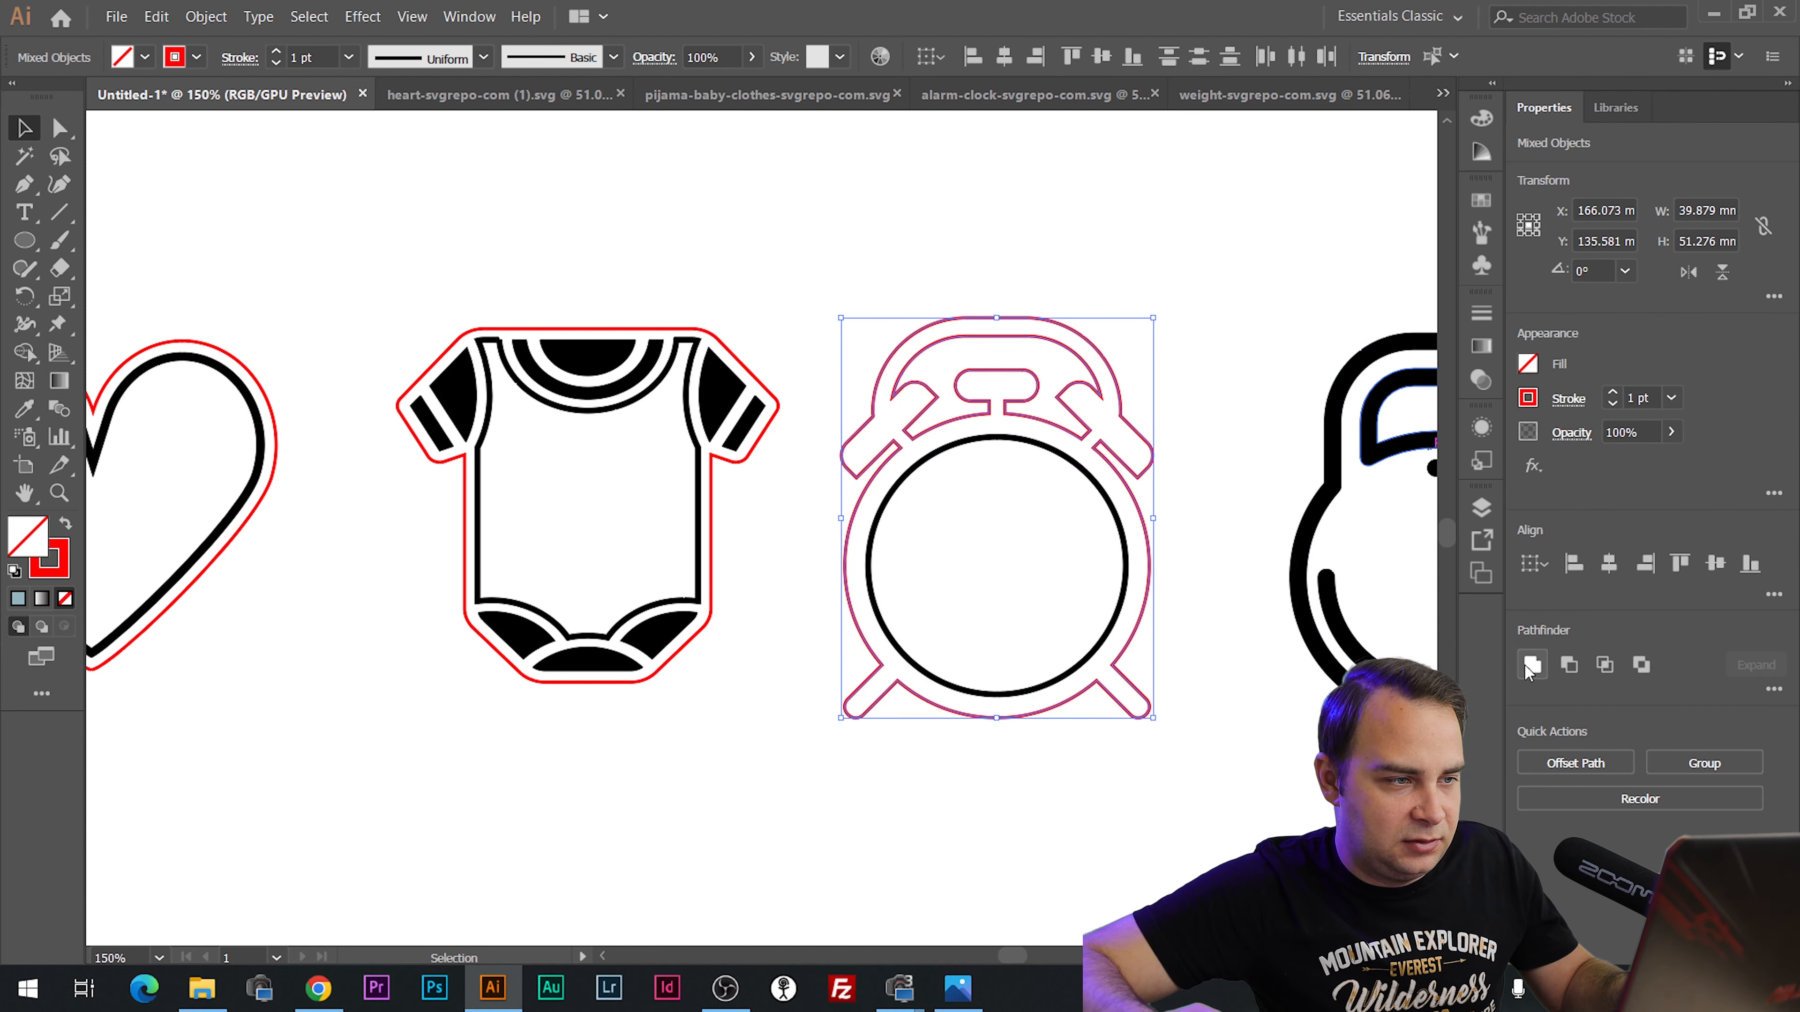
left_click(1261, 320)
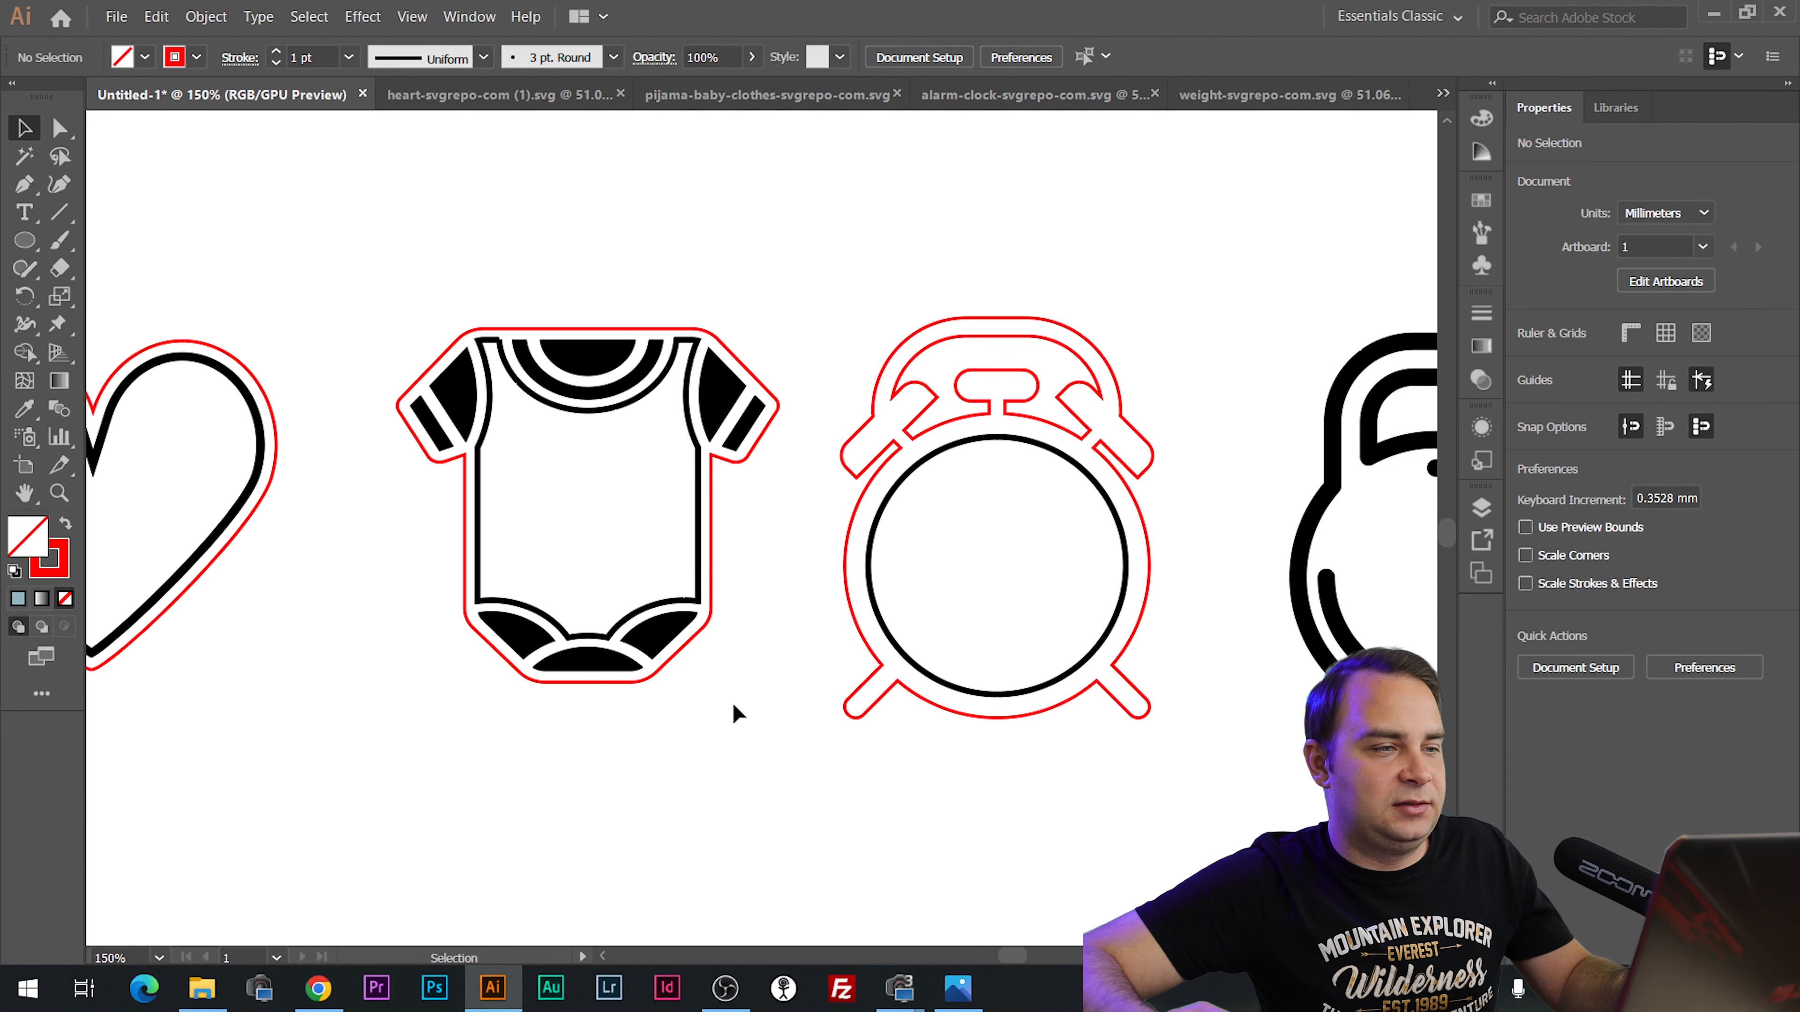
Ungroup the kettlebell artwork and release its outer body's compound path into separate paths.
scroll(735, 711, "down", 1)
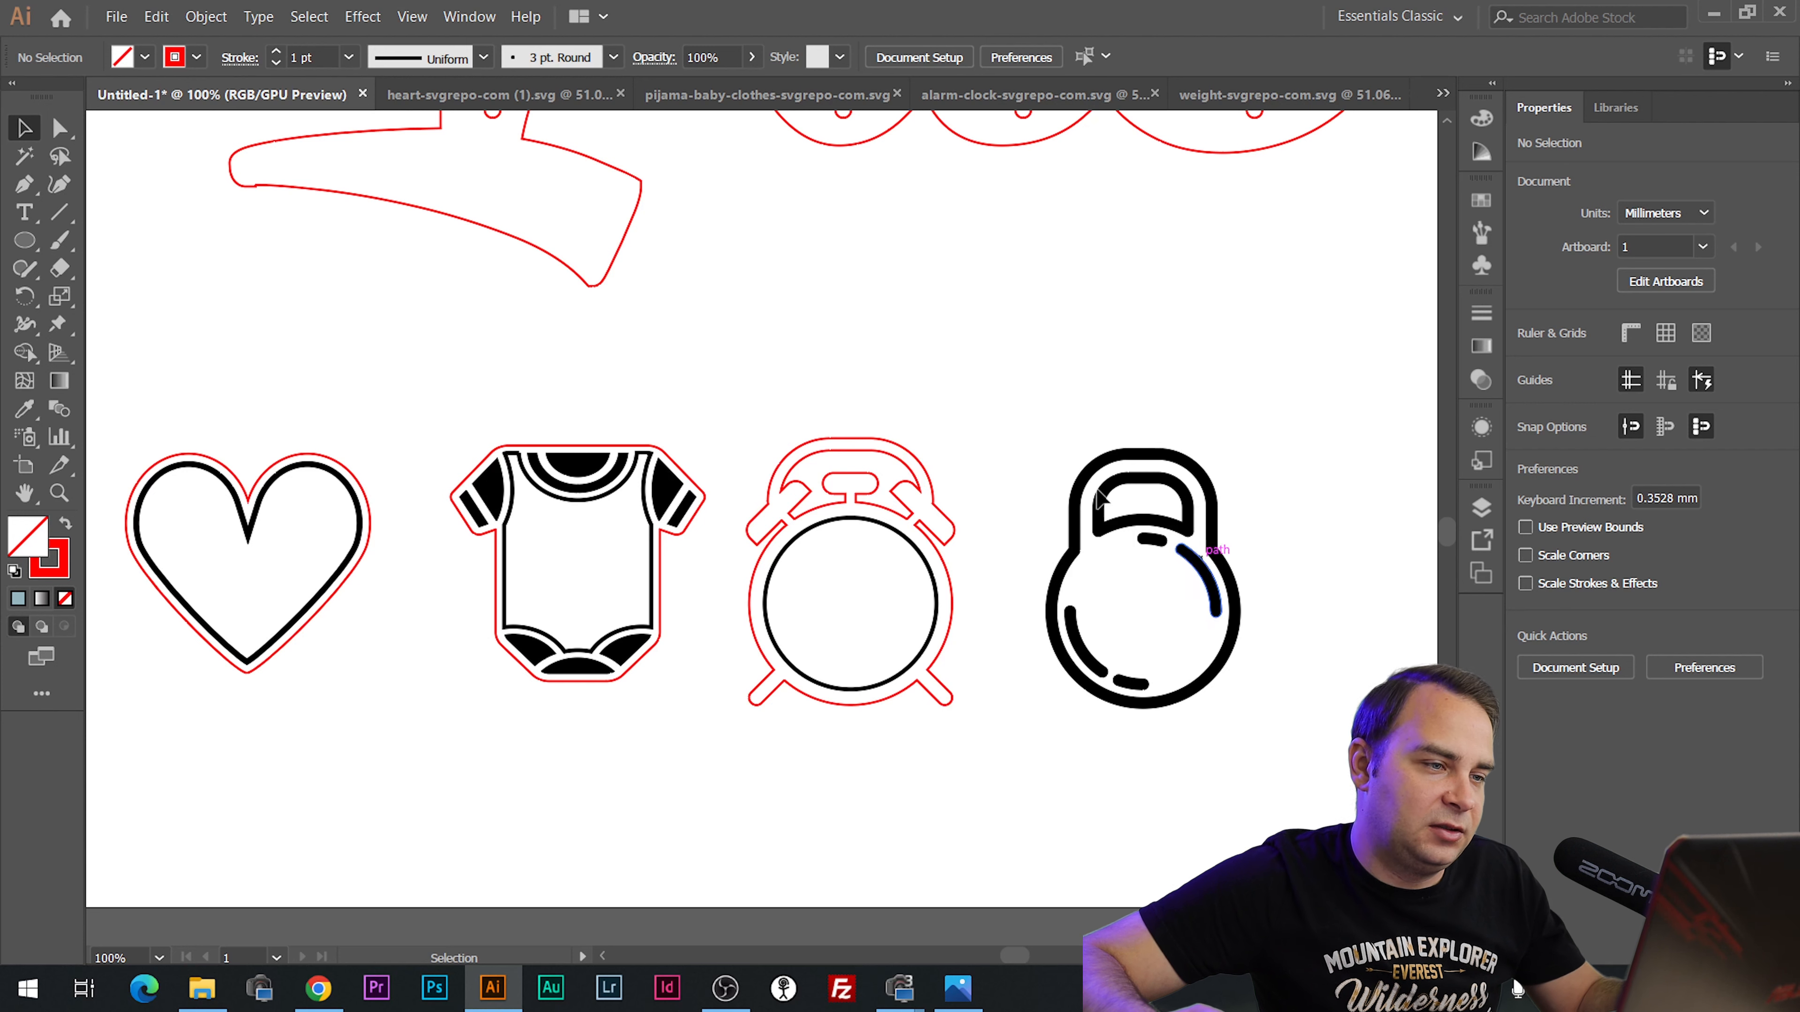
left_click(1091, 457)
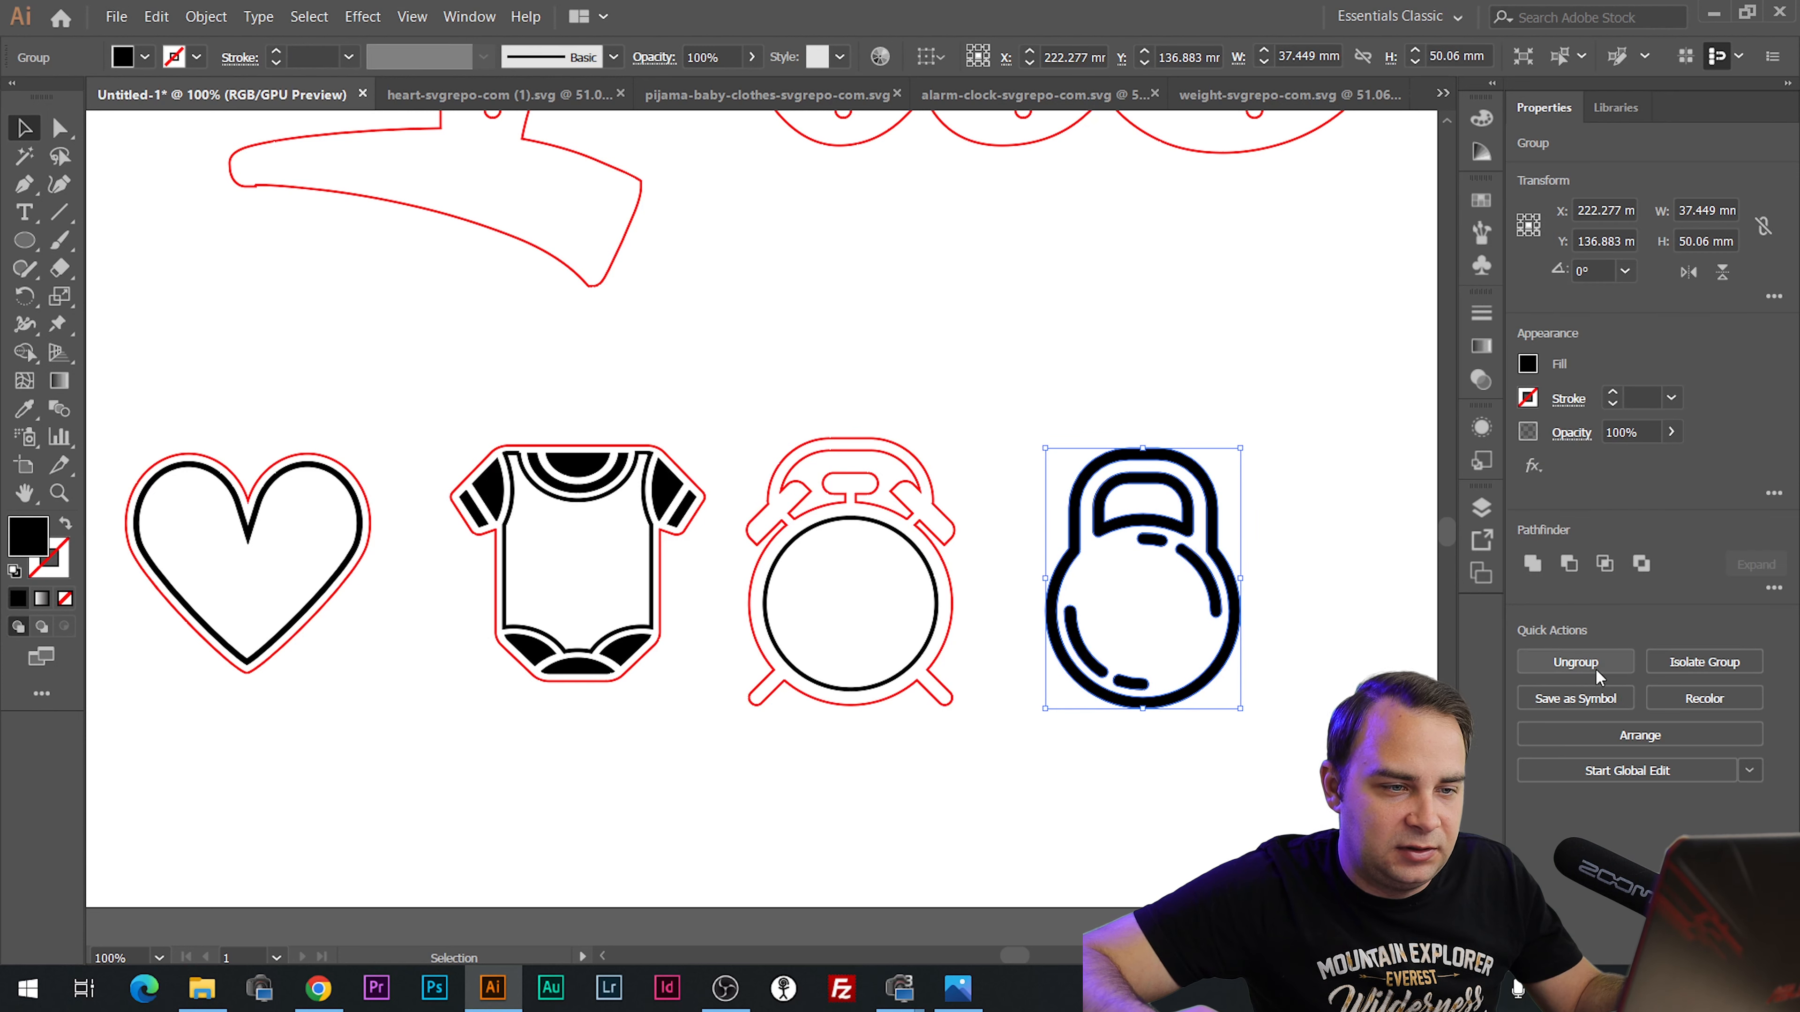
left_click(1256, 496)
left_click(1220, 505)
scroll(1226, 496, "up", 3)
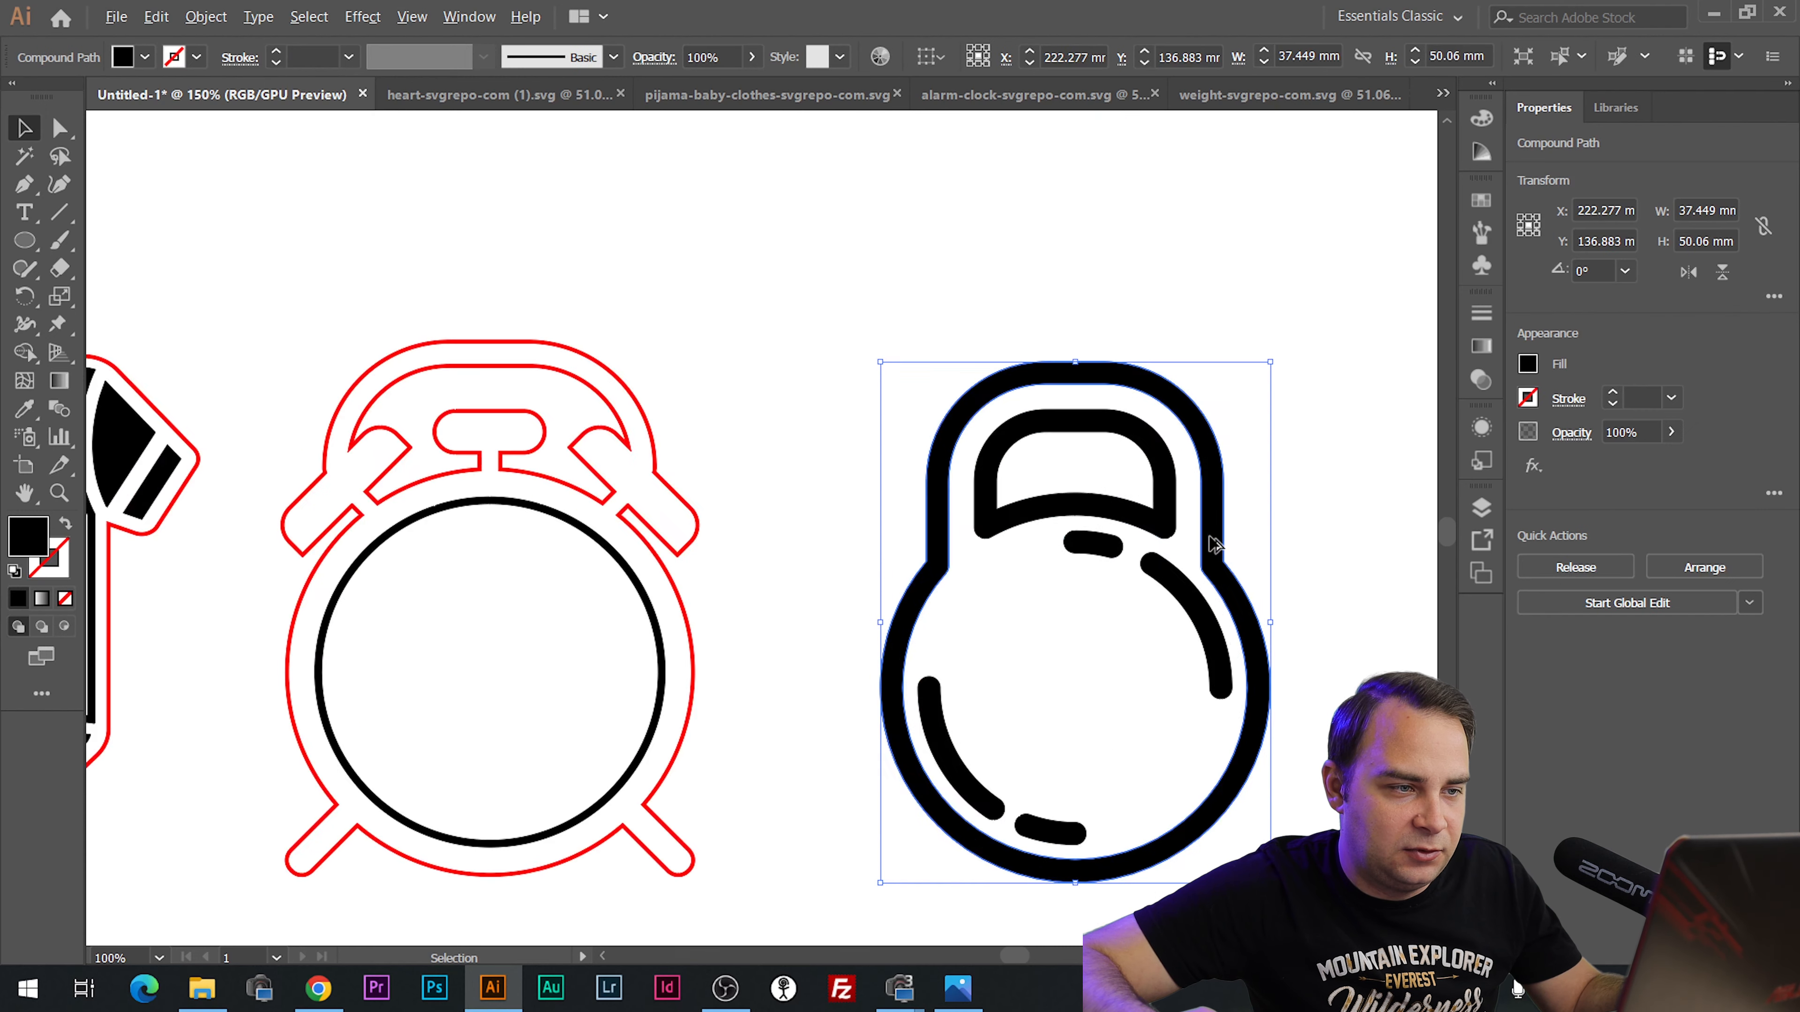
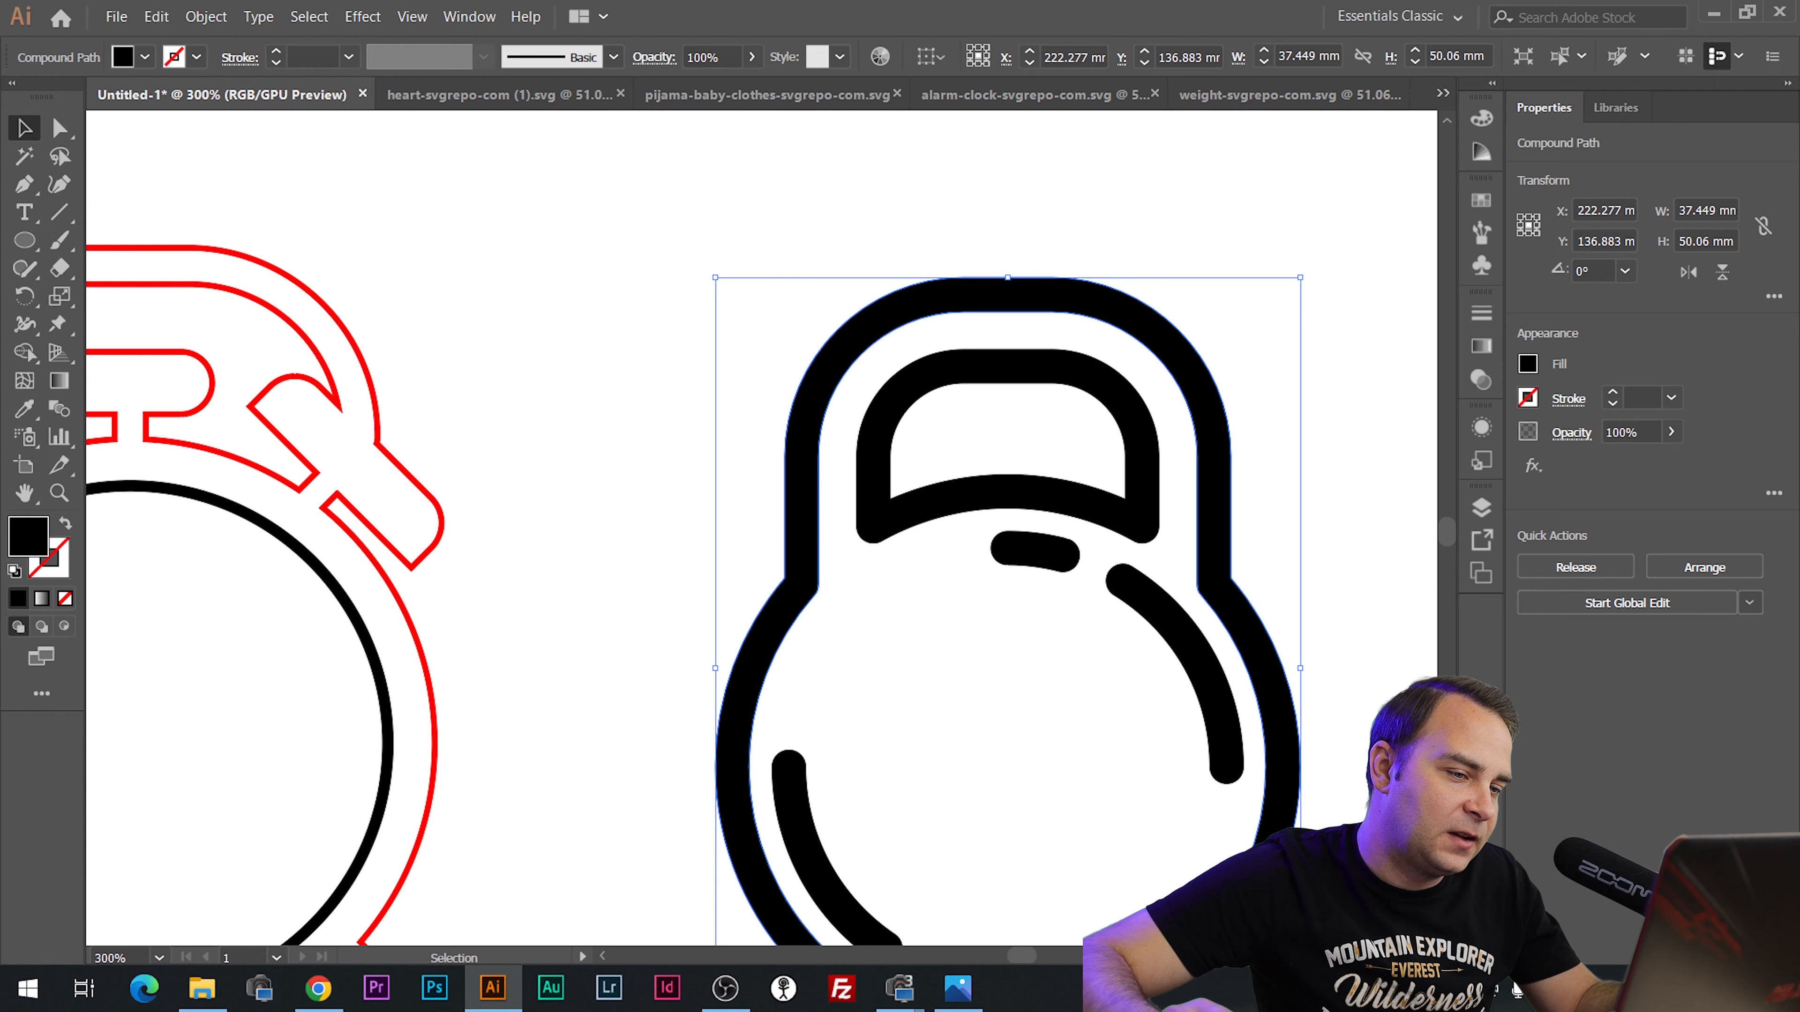
scroll(797, 390, "down", 1)
scroll(589, 701, "down", 1)
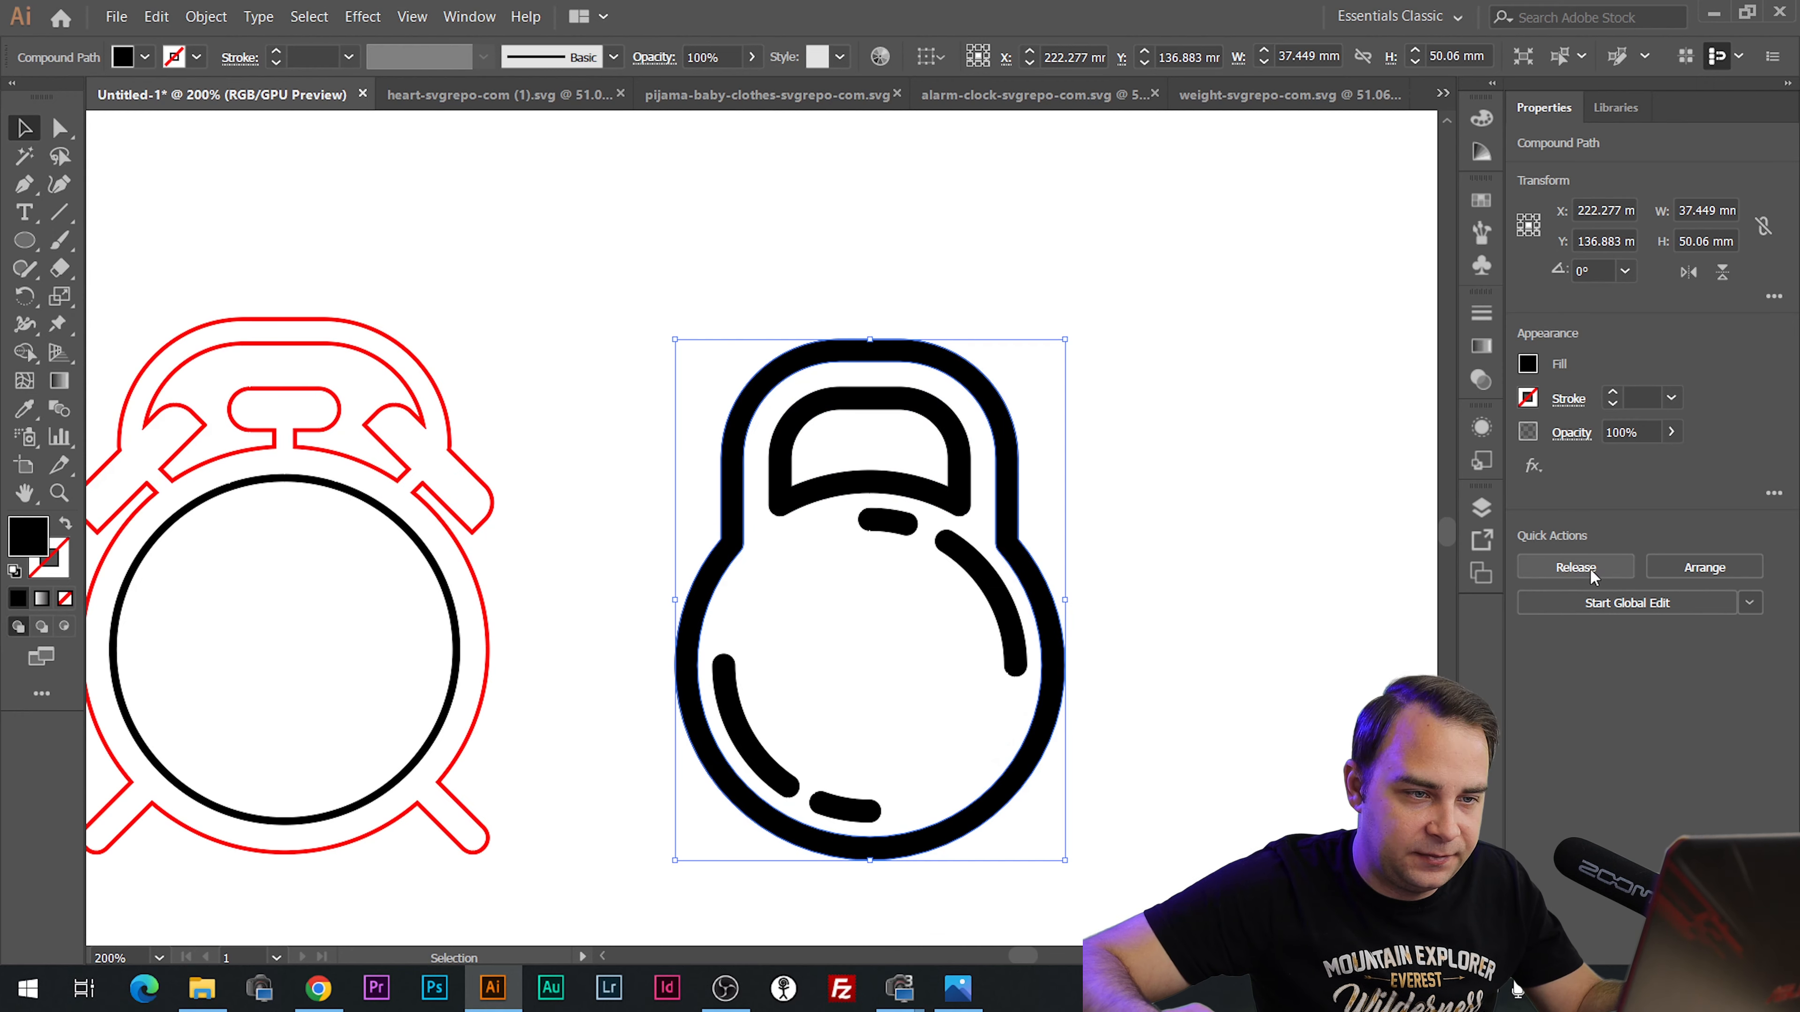
left_click(1584, 571)
left_click(1135, 470)
Give the kettlebell's outer silhouette a red stroke and no fill.
left_click(1018, 464)
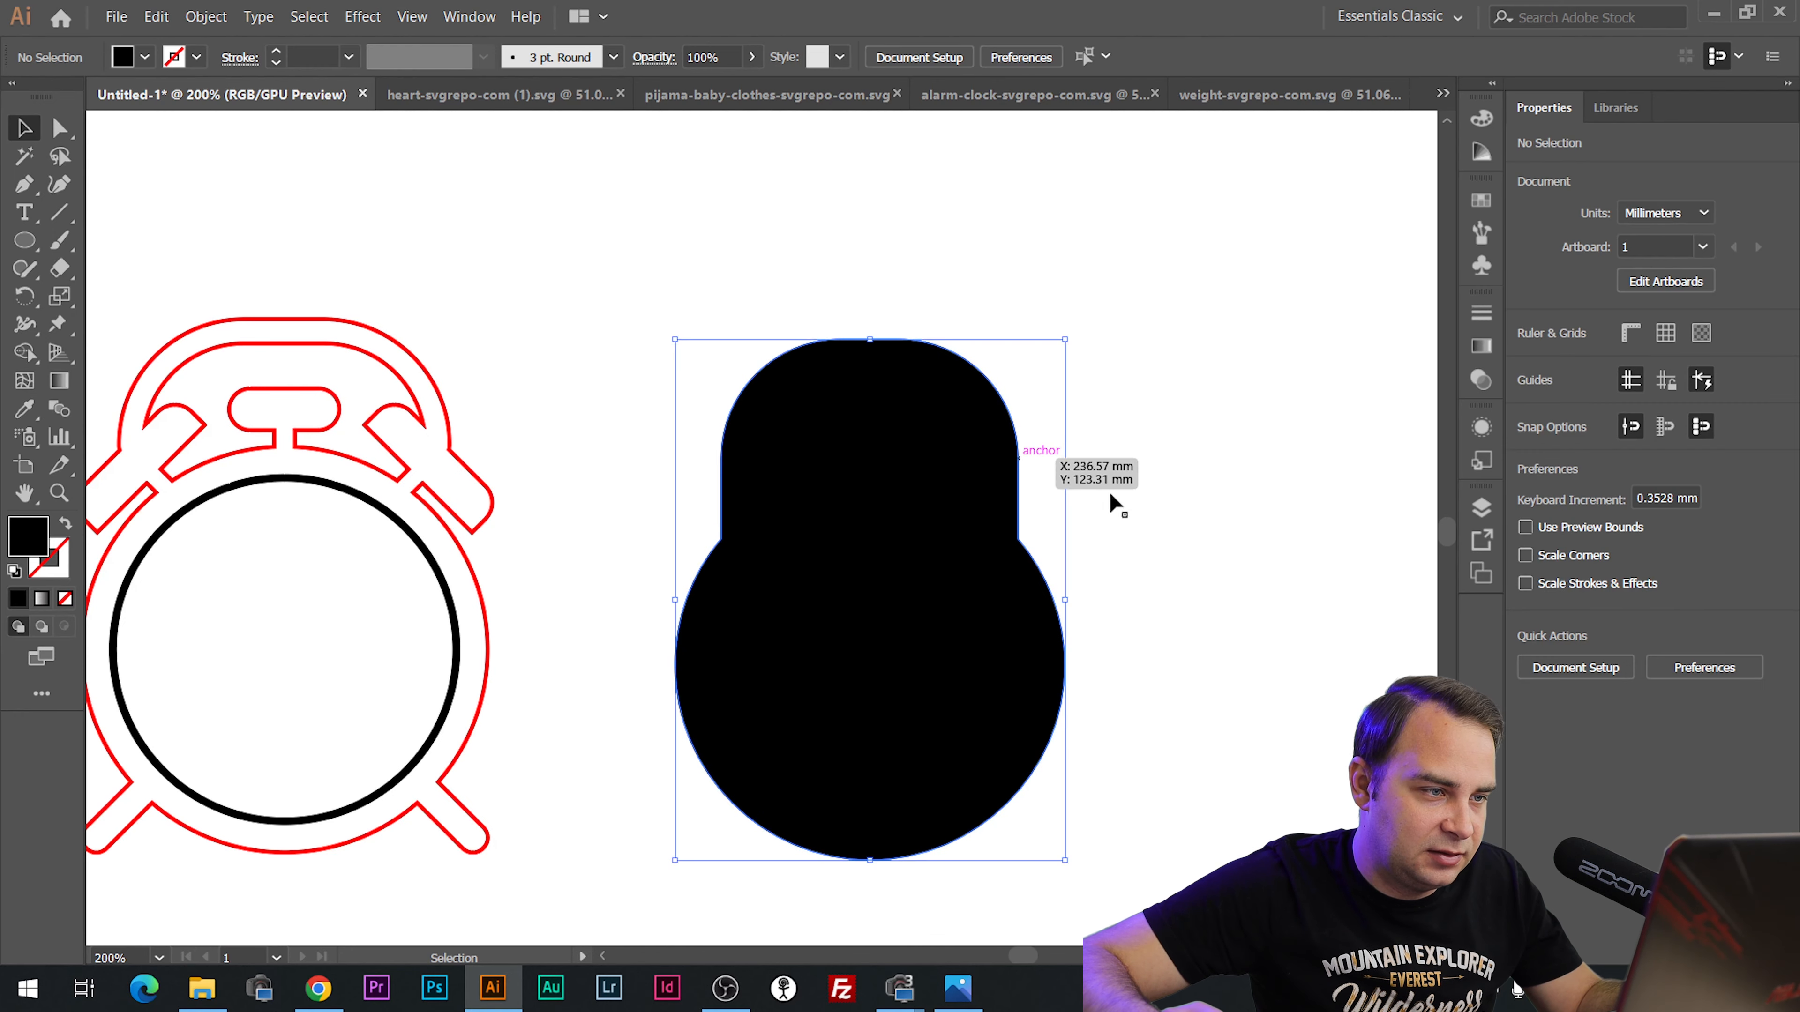
left_click(1527, 397)
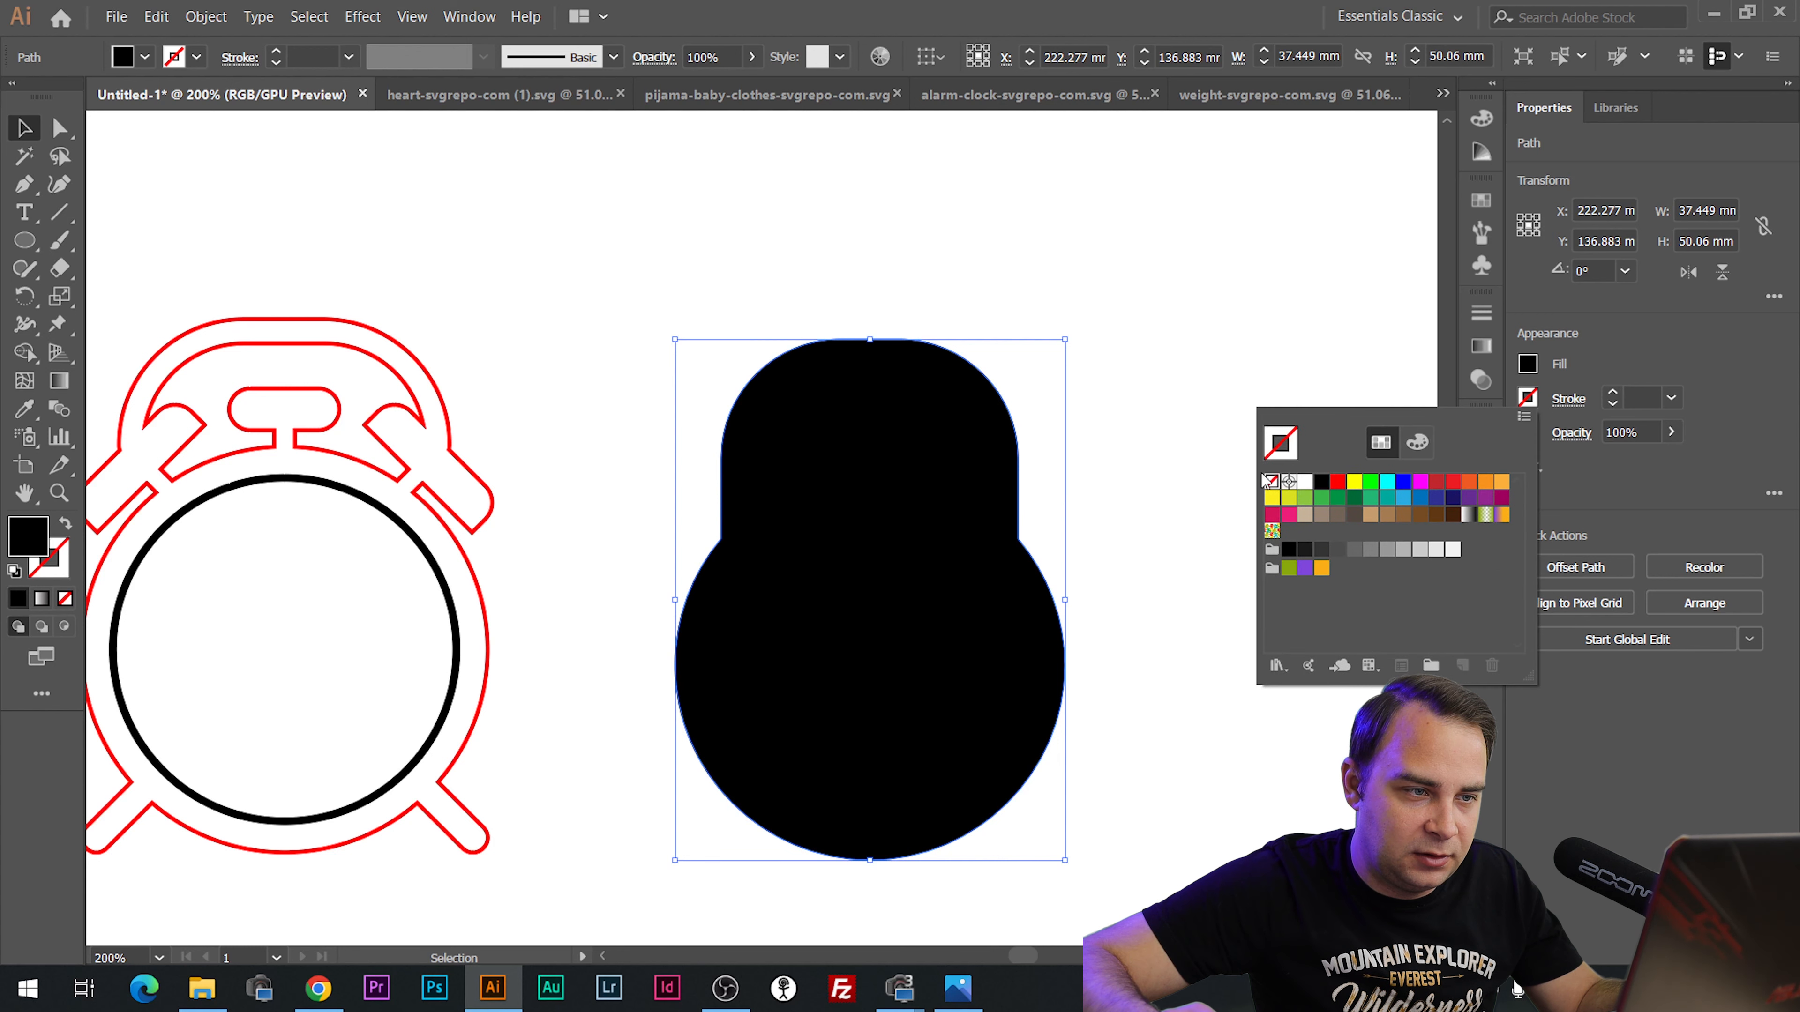
left_click(1337, 488)
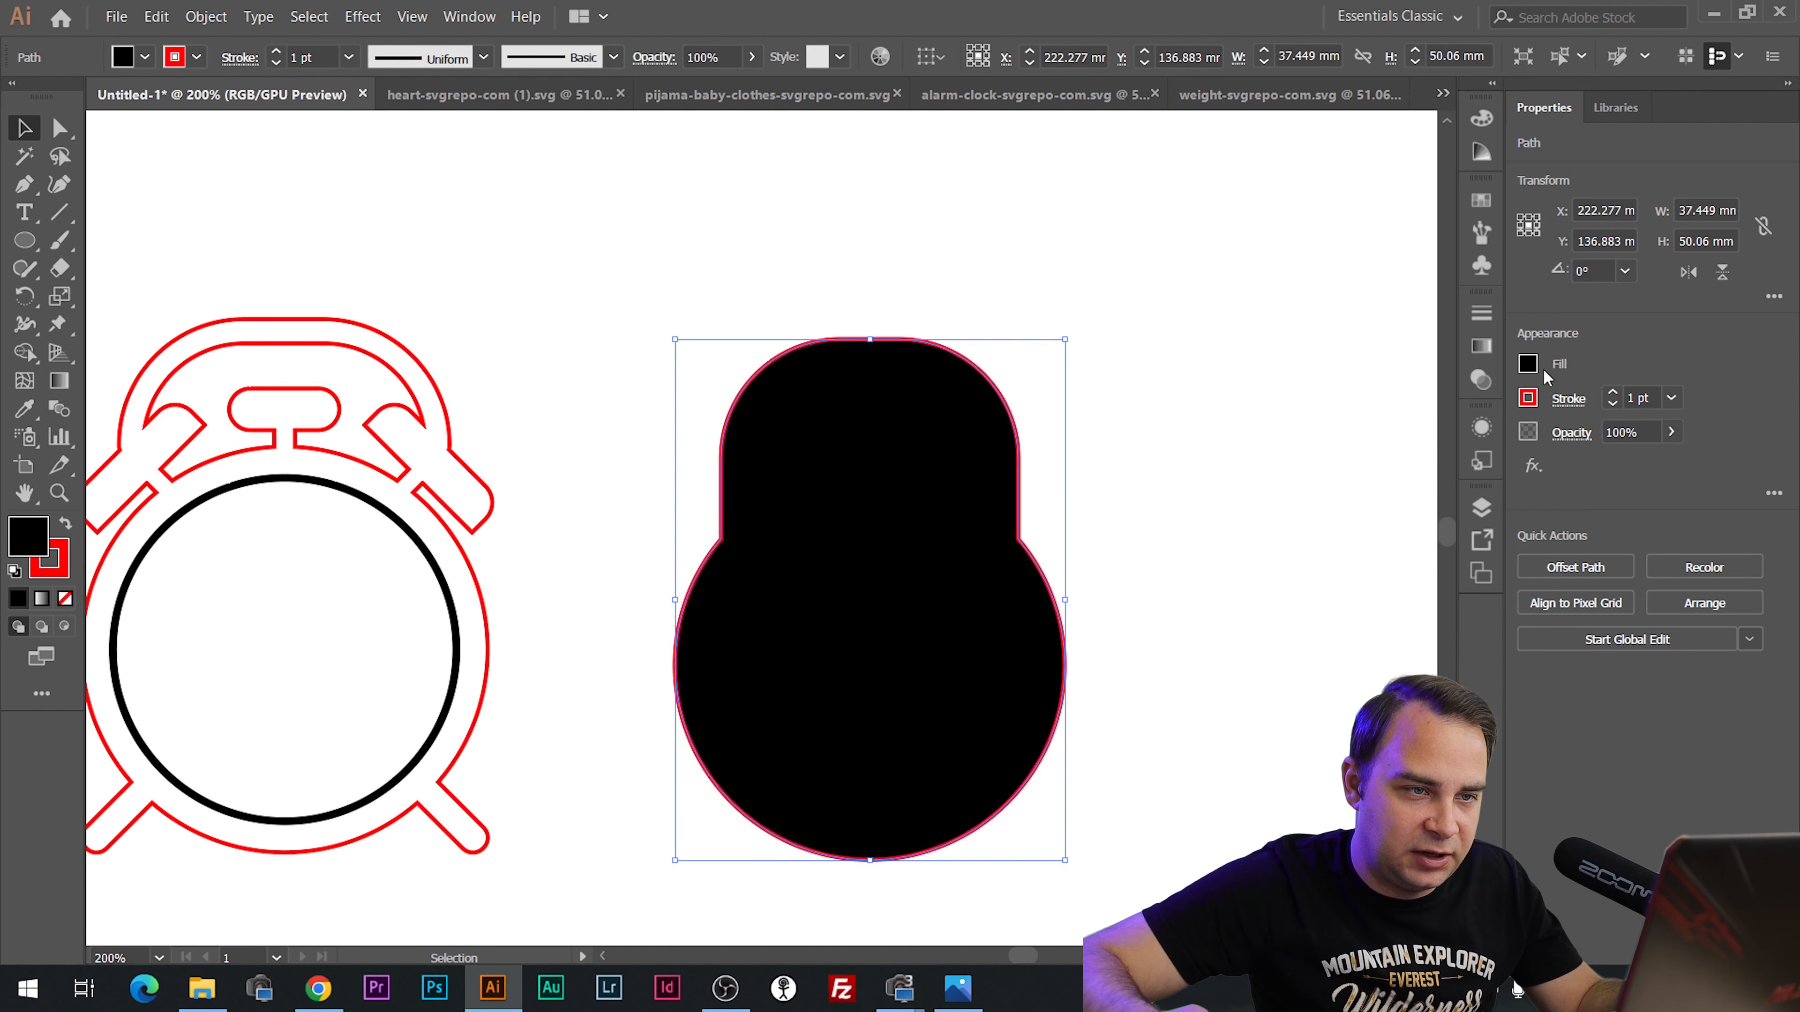
left_click(1528, 365)
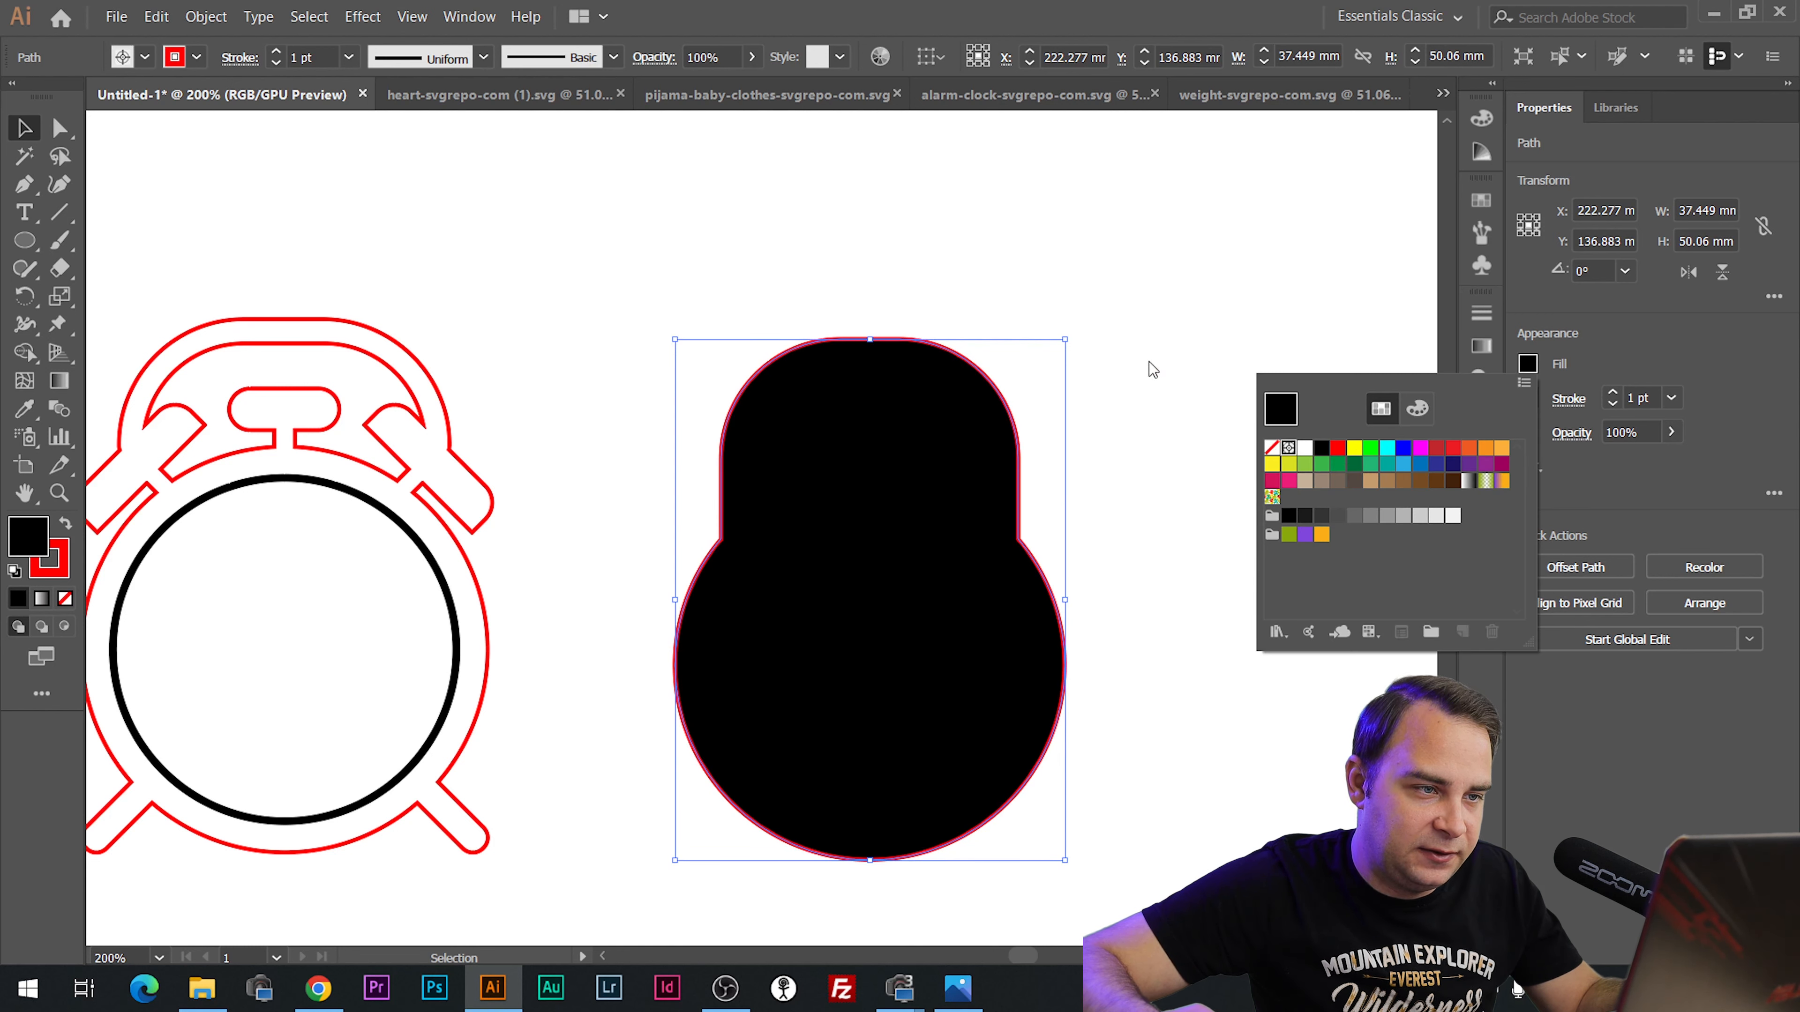
left_click(1275, 449)
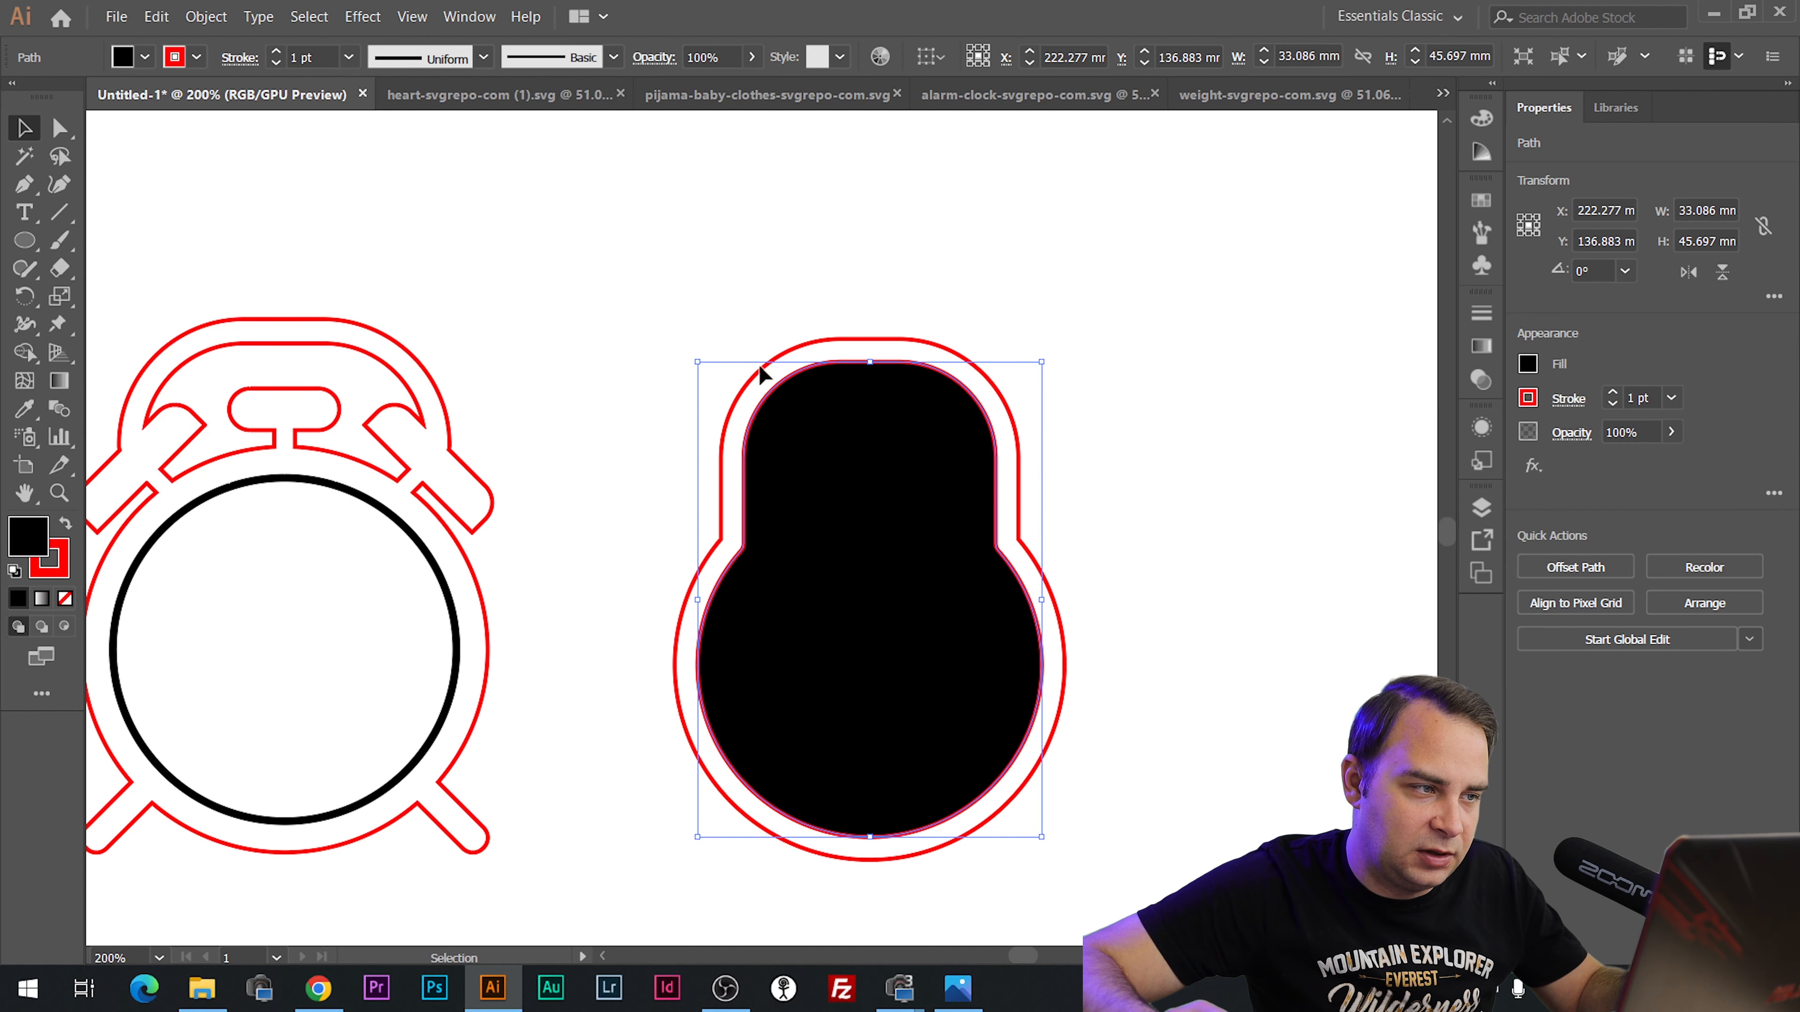
Apply a red stroke and no fill to all of the kettlebell's parts.
left_click_drag(655, 307, 1299, 919)
left_click(1527, 399)
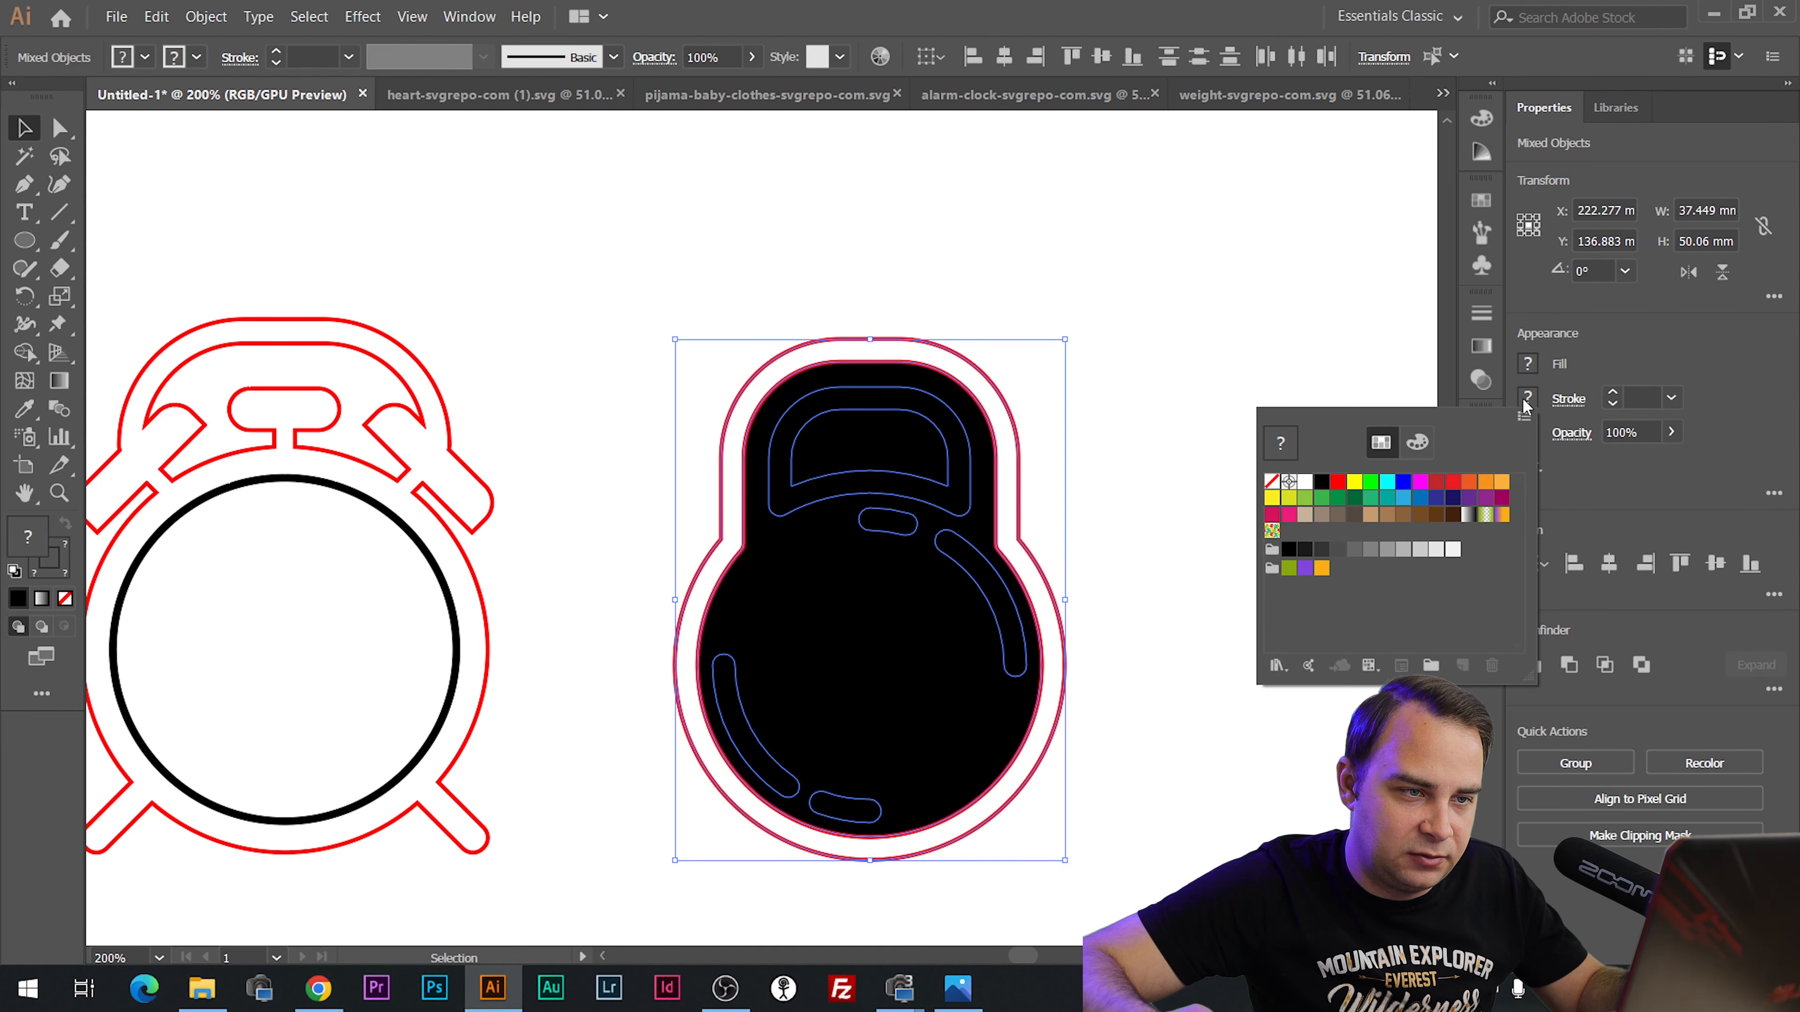
left_click(1339, 484)
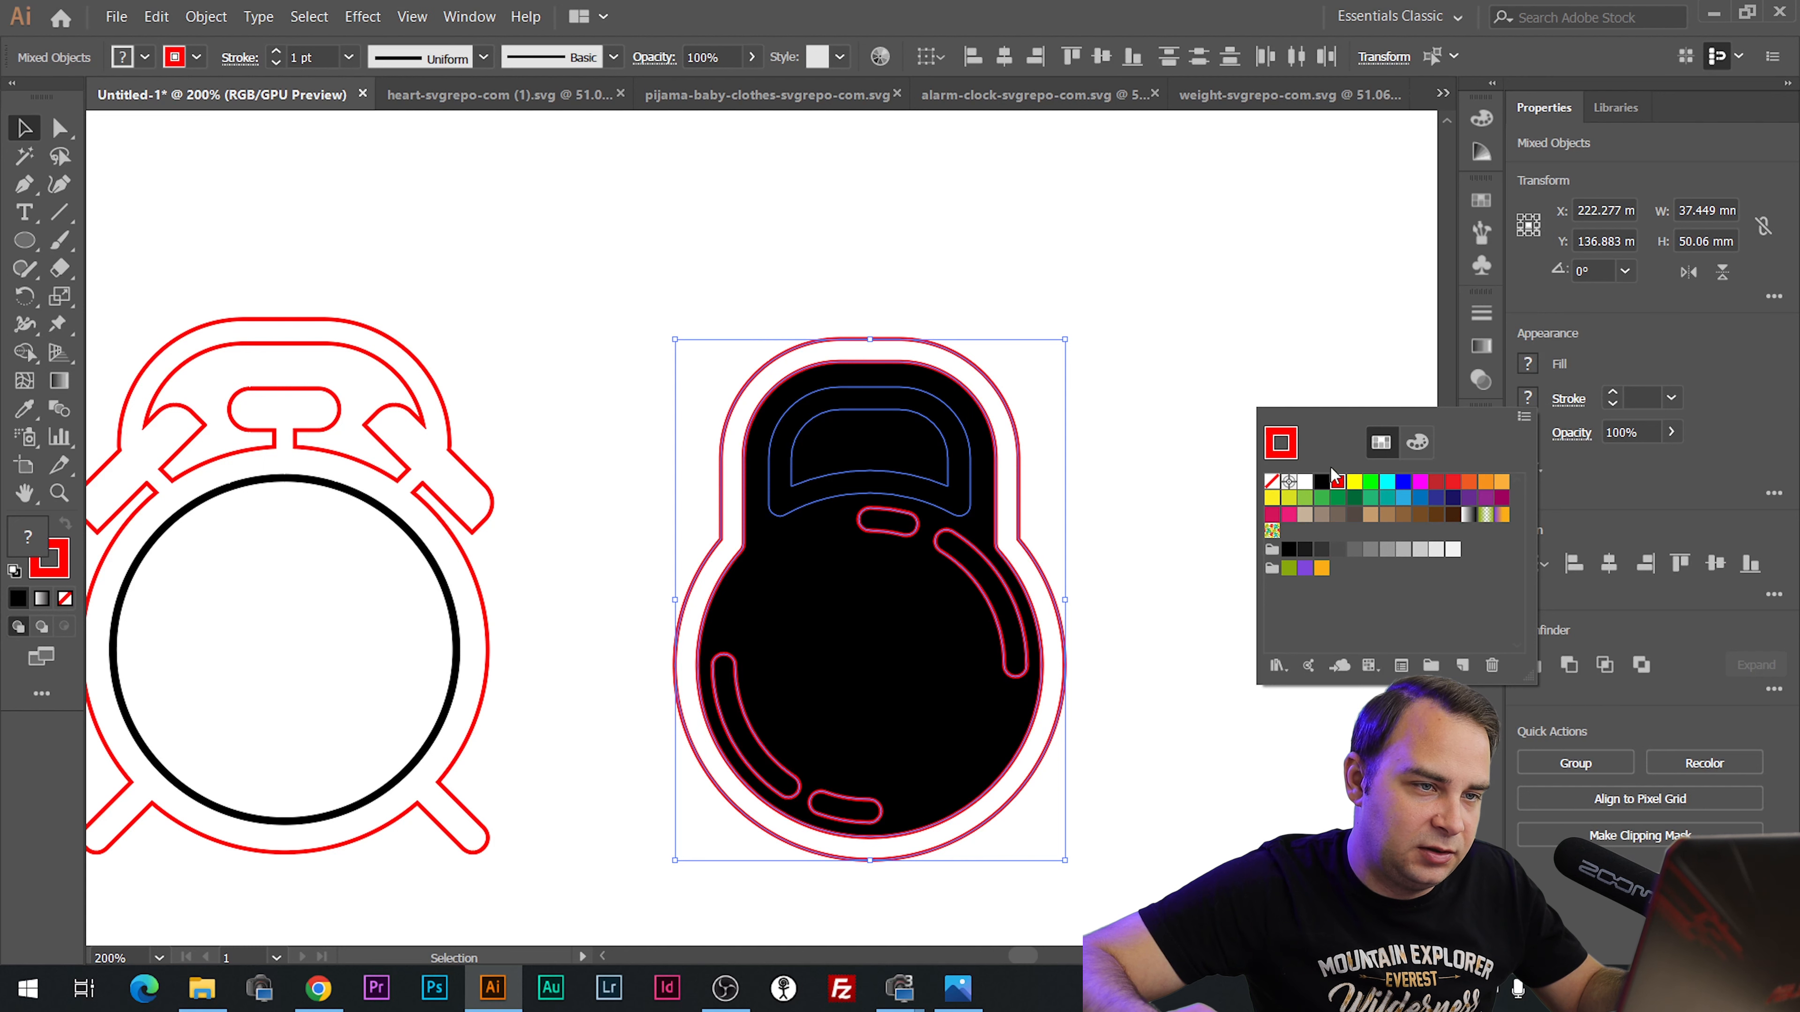
left_click(1526, 366)
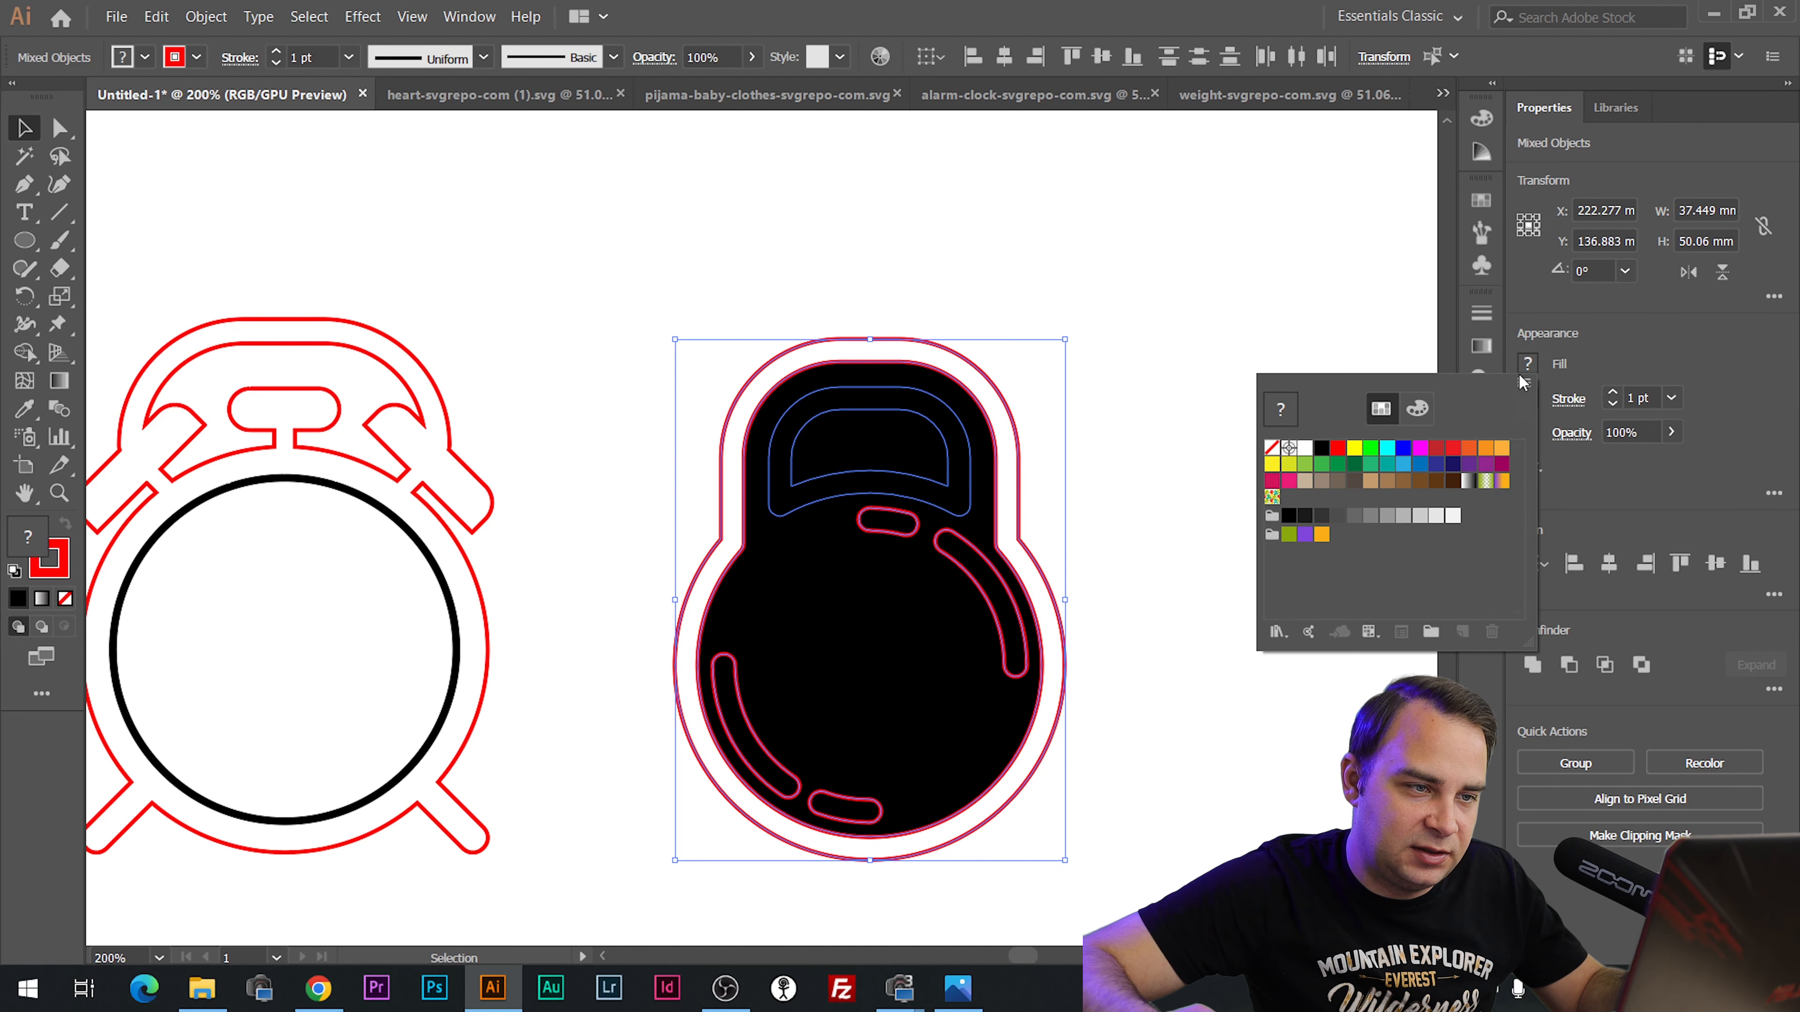
left_click(1271, 447)
left_click(1184, 367)
left_click(1210, 420)
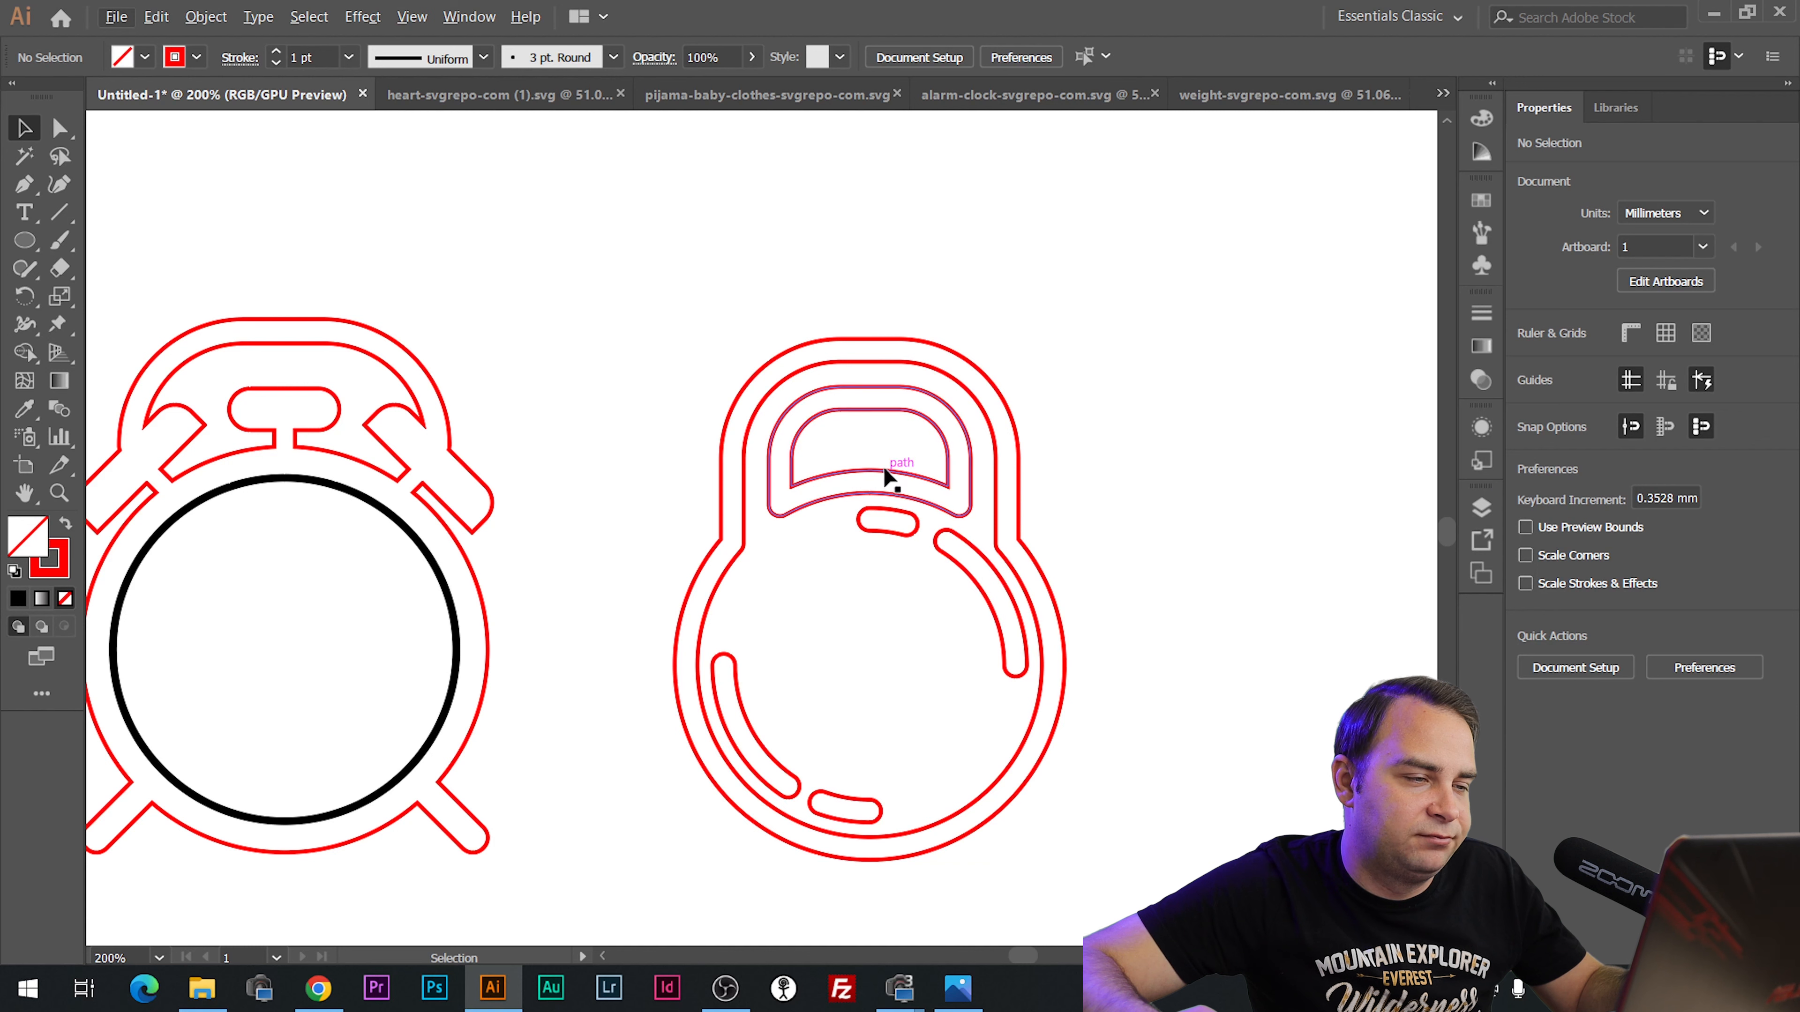
Recolour the strokes of the four highlight shapes on the kettlebell's body to black.
left_click(857, 511)
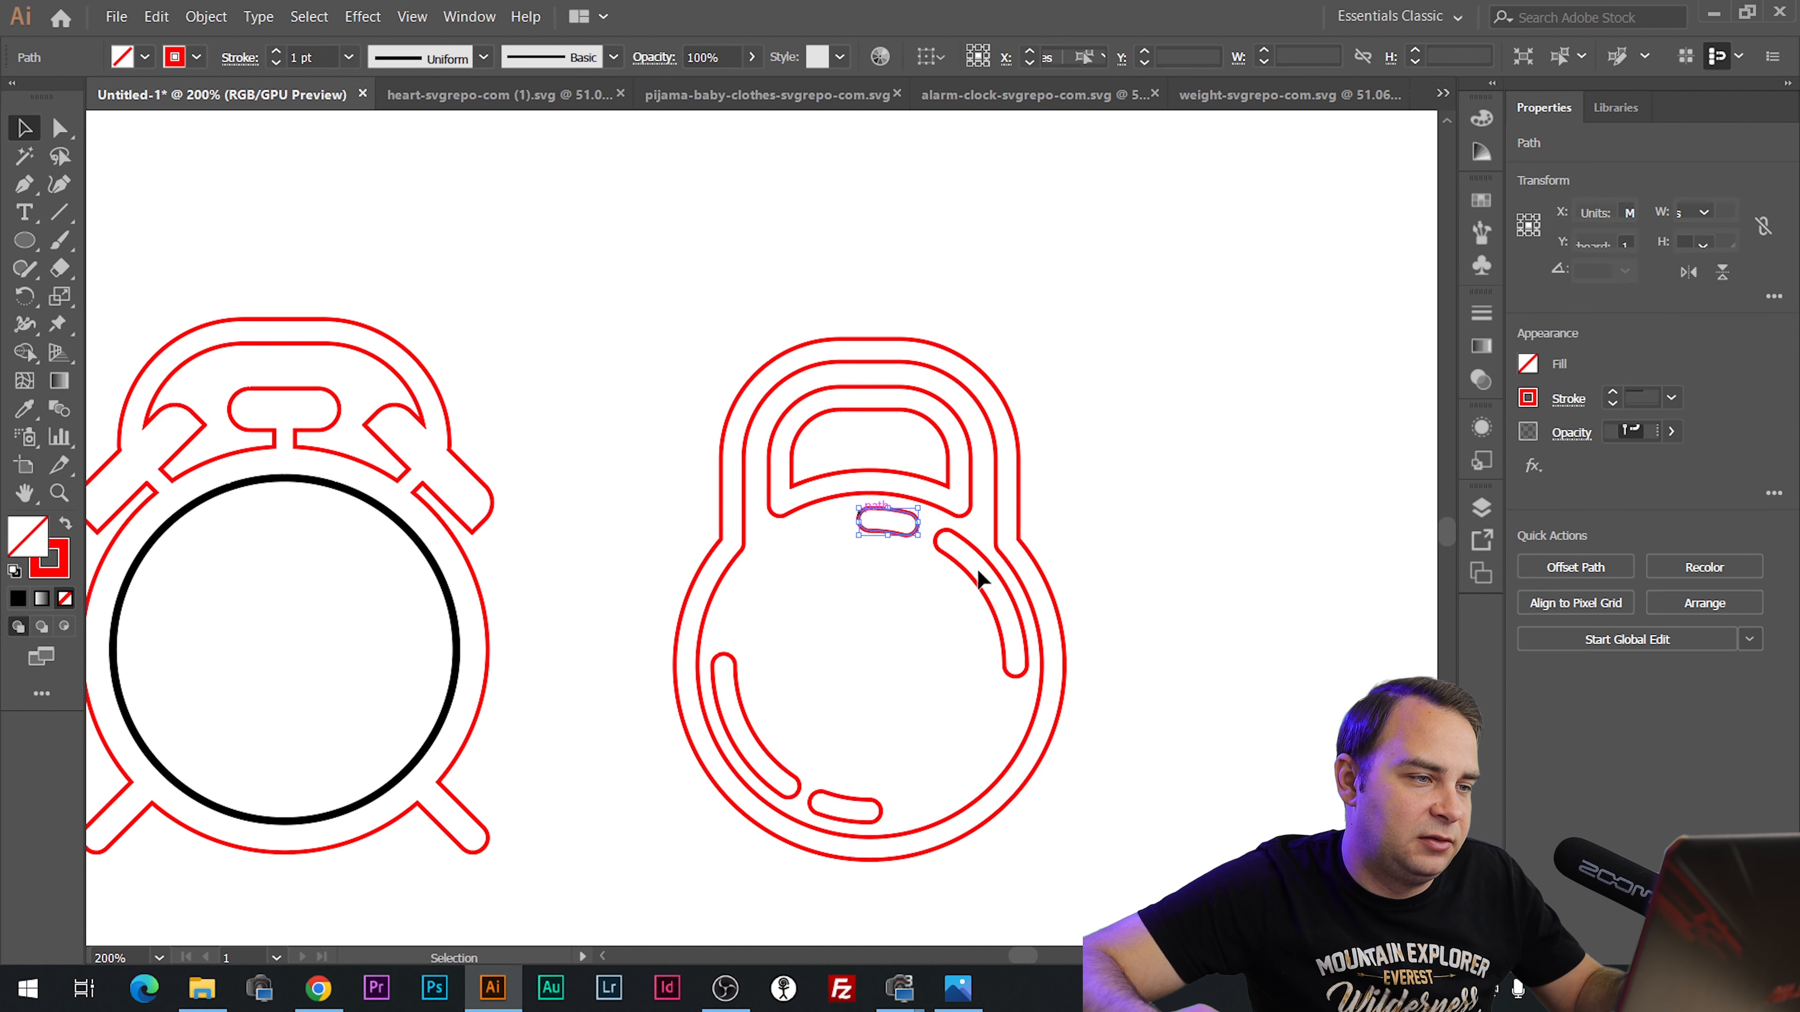
left_click(977, 585, "shift")
left_click(749, 722, "shift")
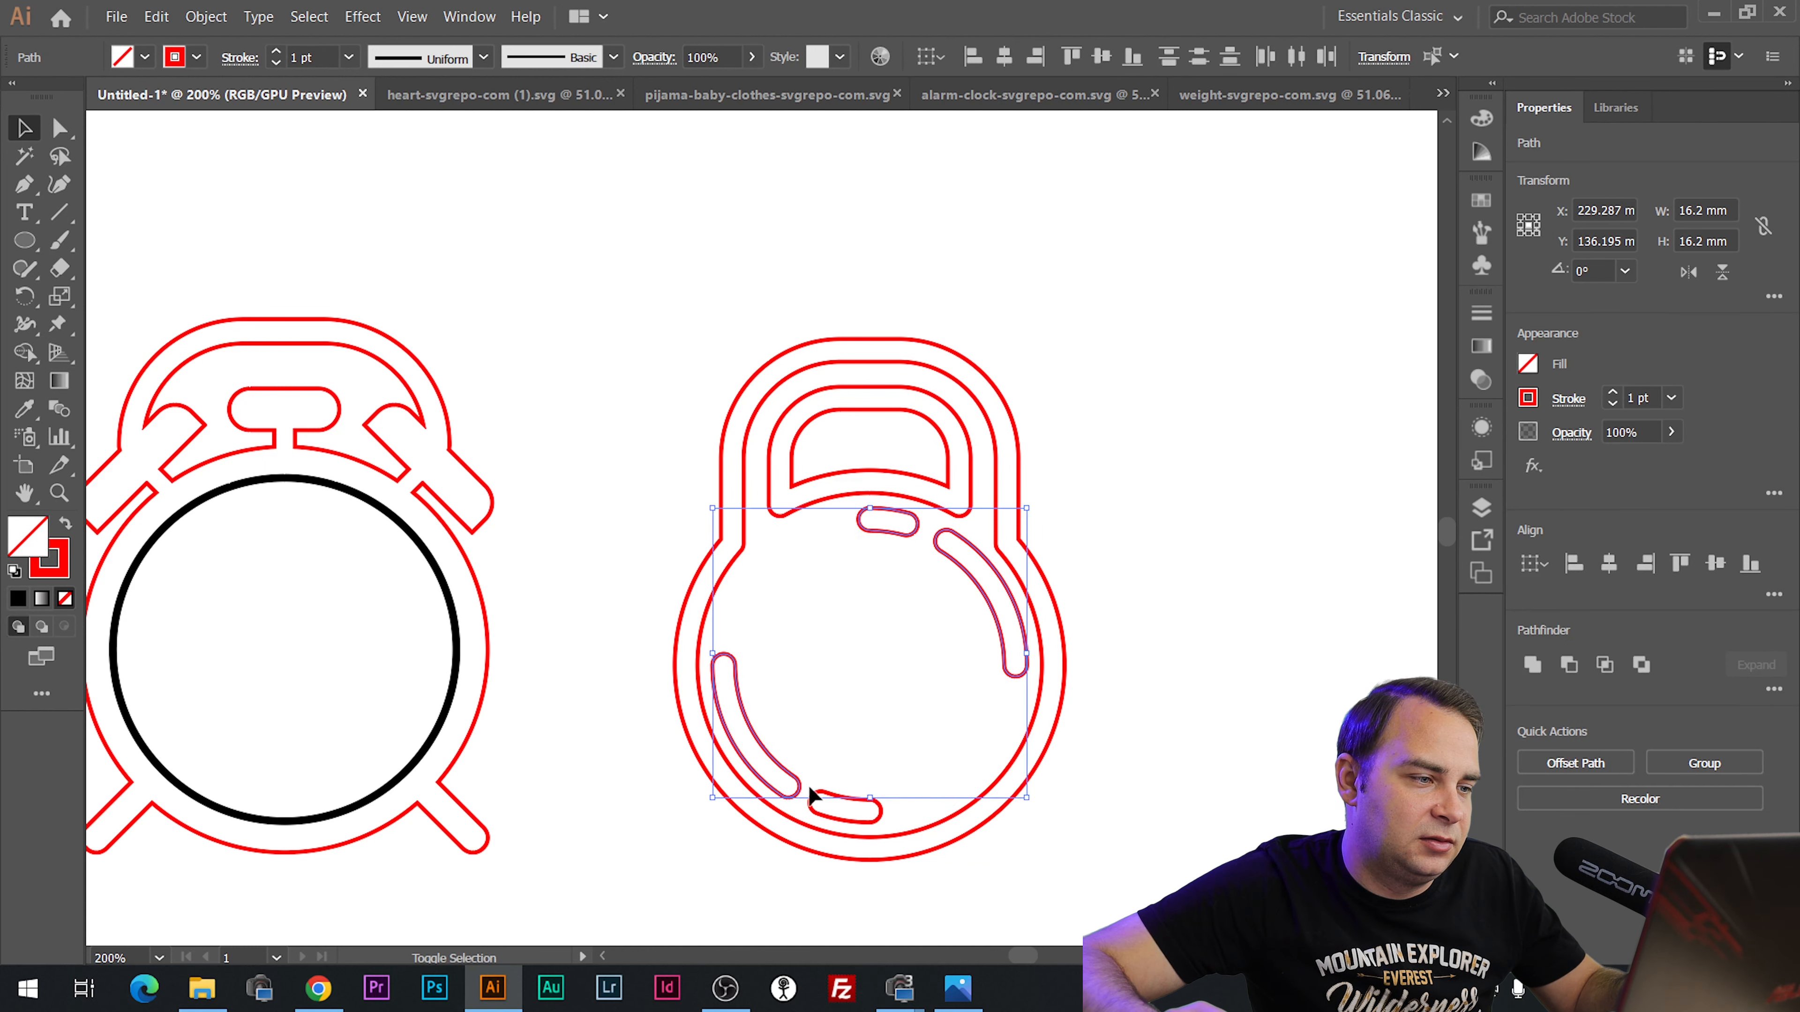
left_click(840, 794, "shift")
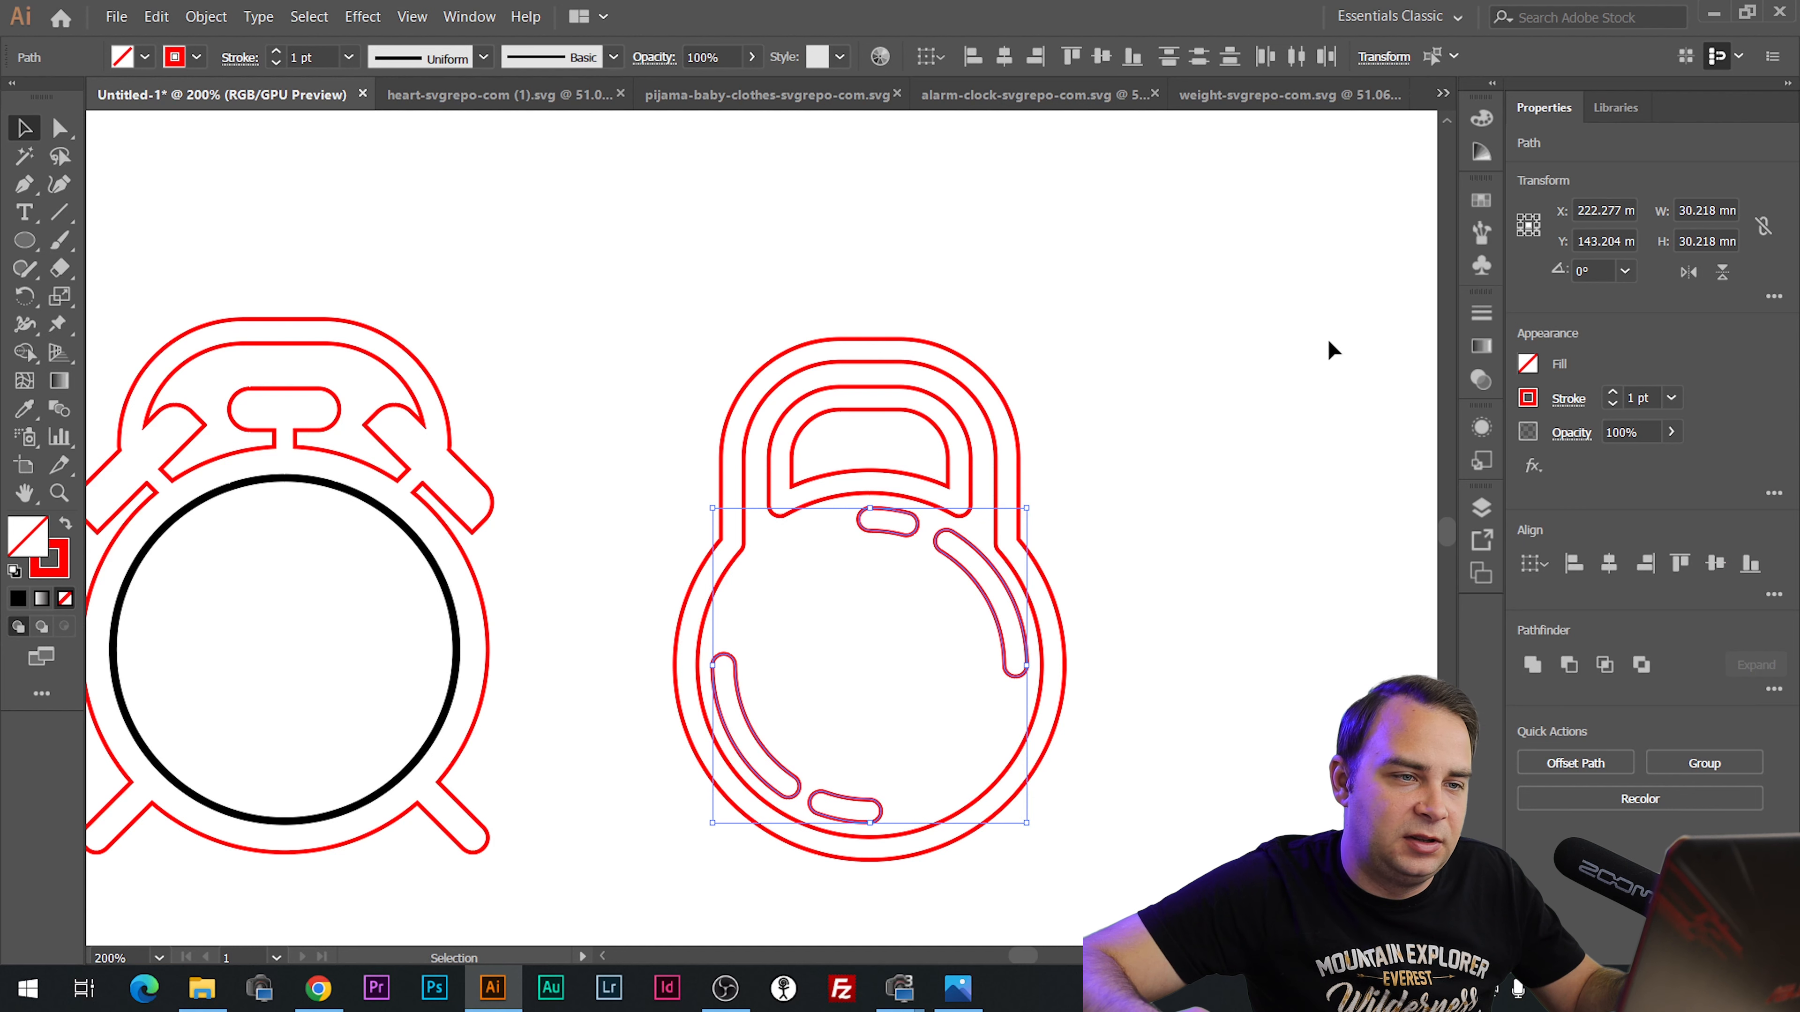
left_click(1527, 398)
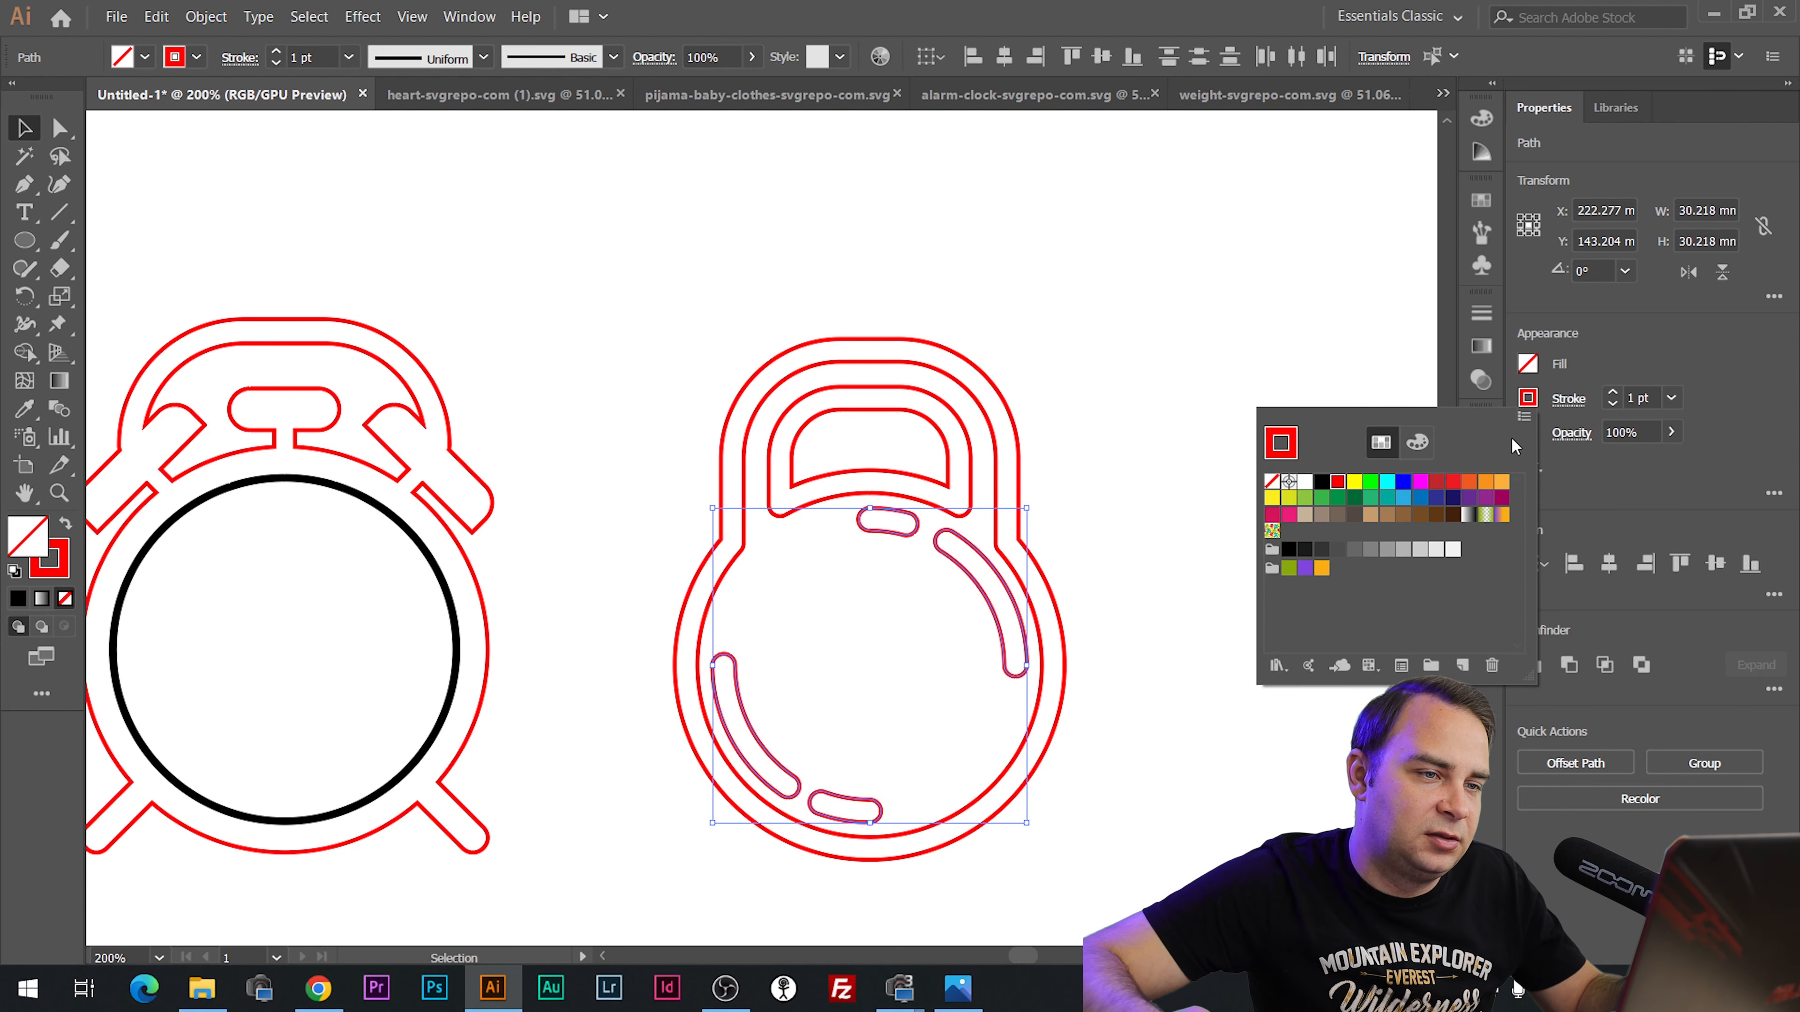
left_click(1323, 485)
left_click(1092, 302)
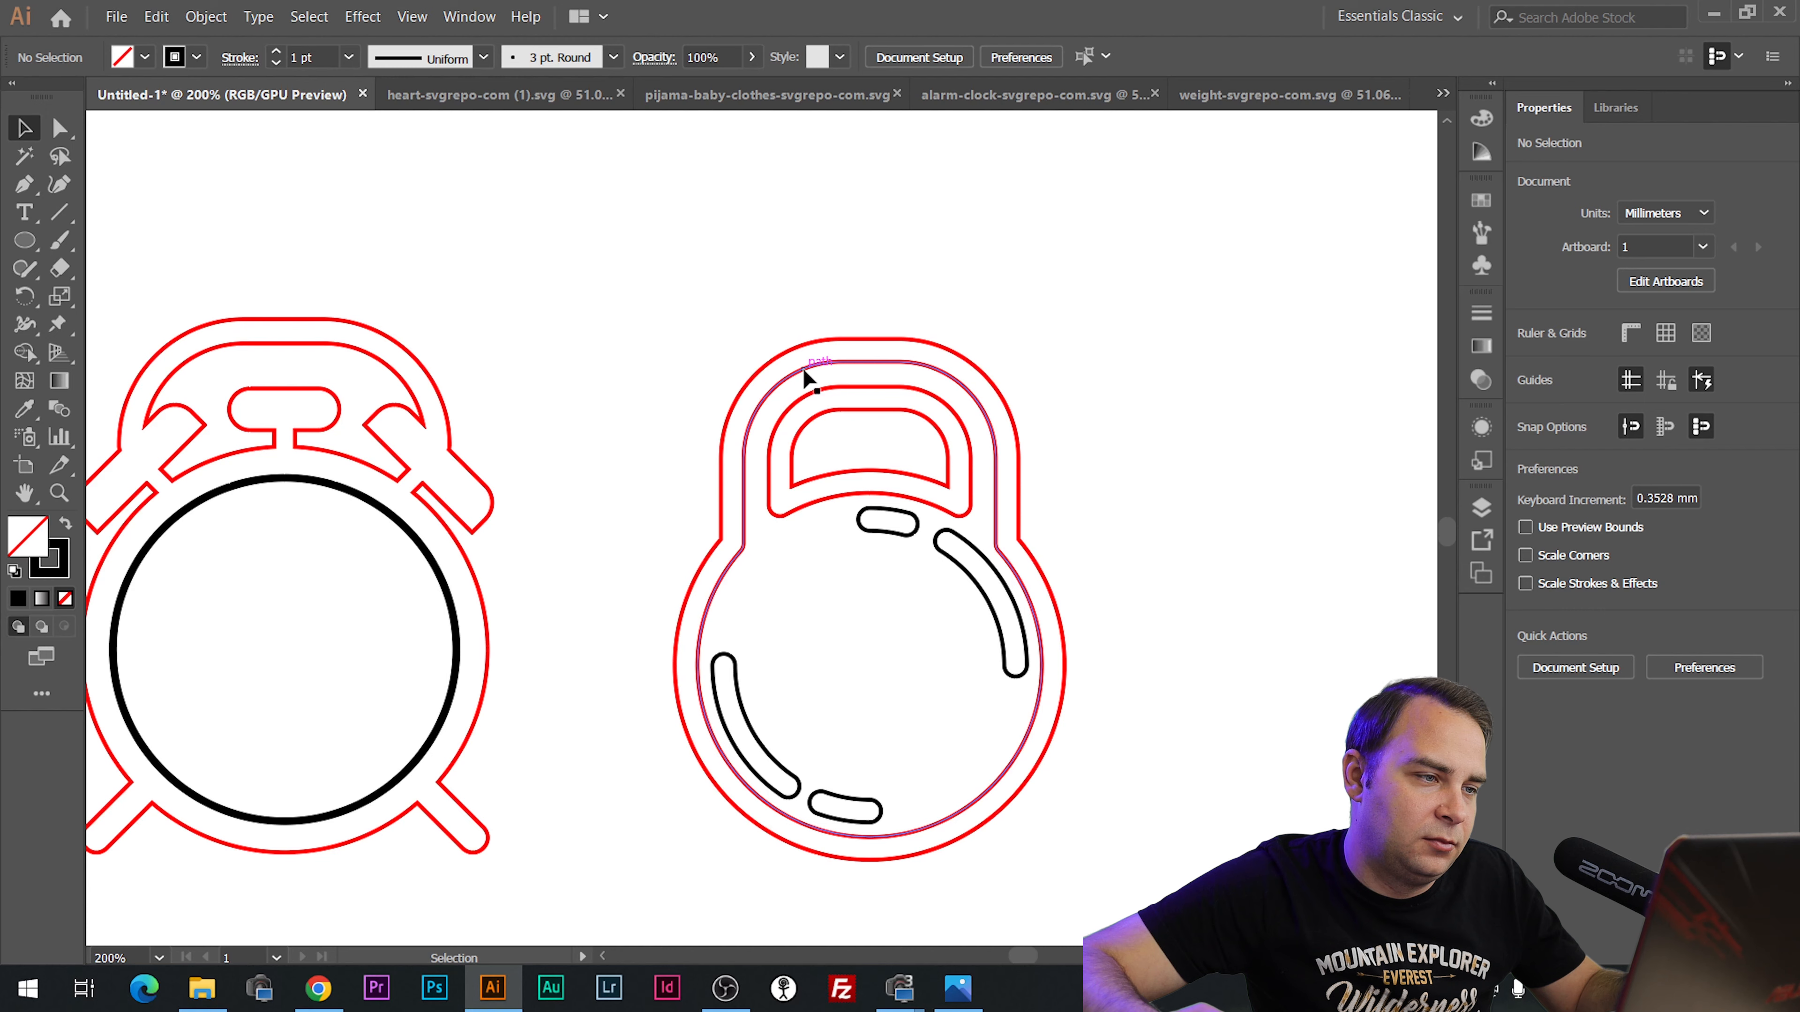
Delete the kettlebell's inner body outline and the inner contour of its handle opening, keeping the opening's outer contour.
left_click(806, 366)
key("Delete")
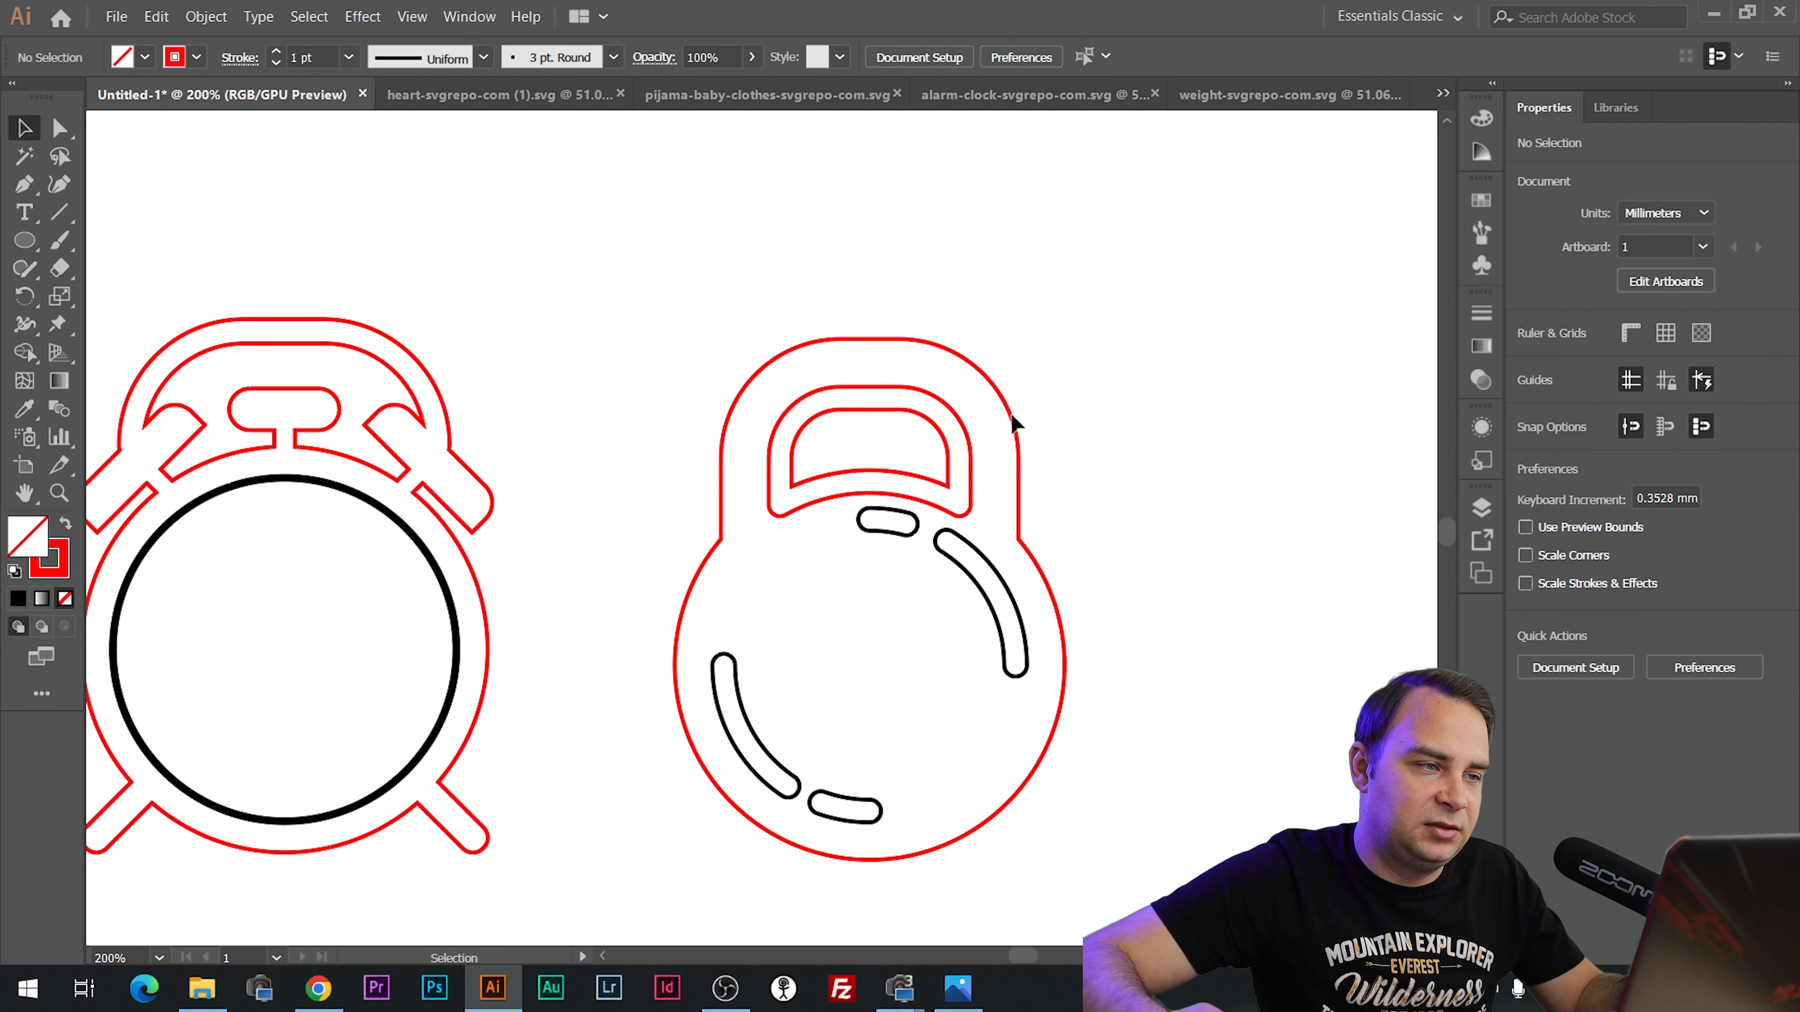
left_click(882, 409)
key("Delete")
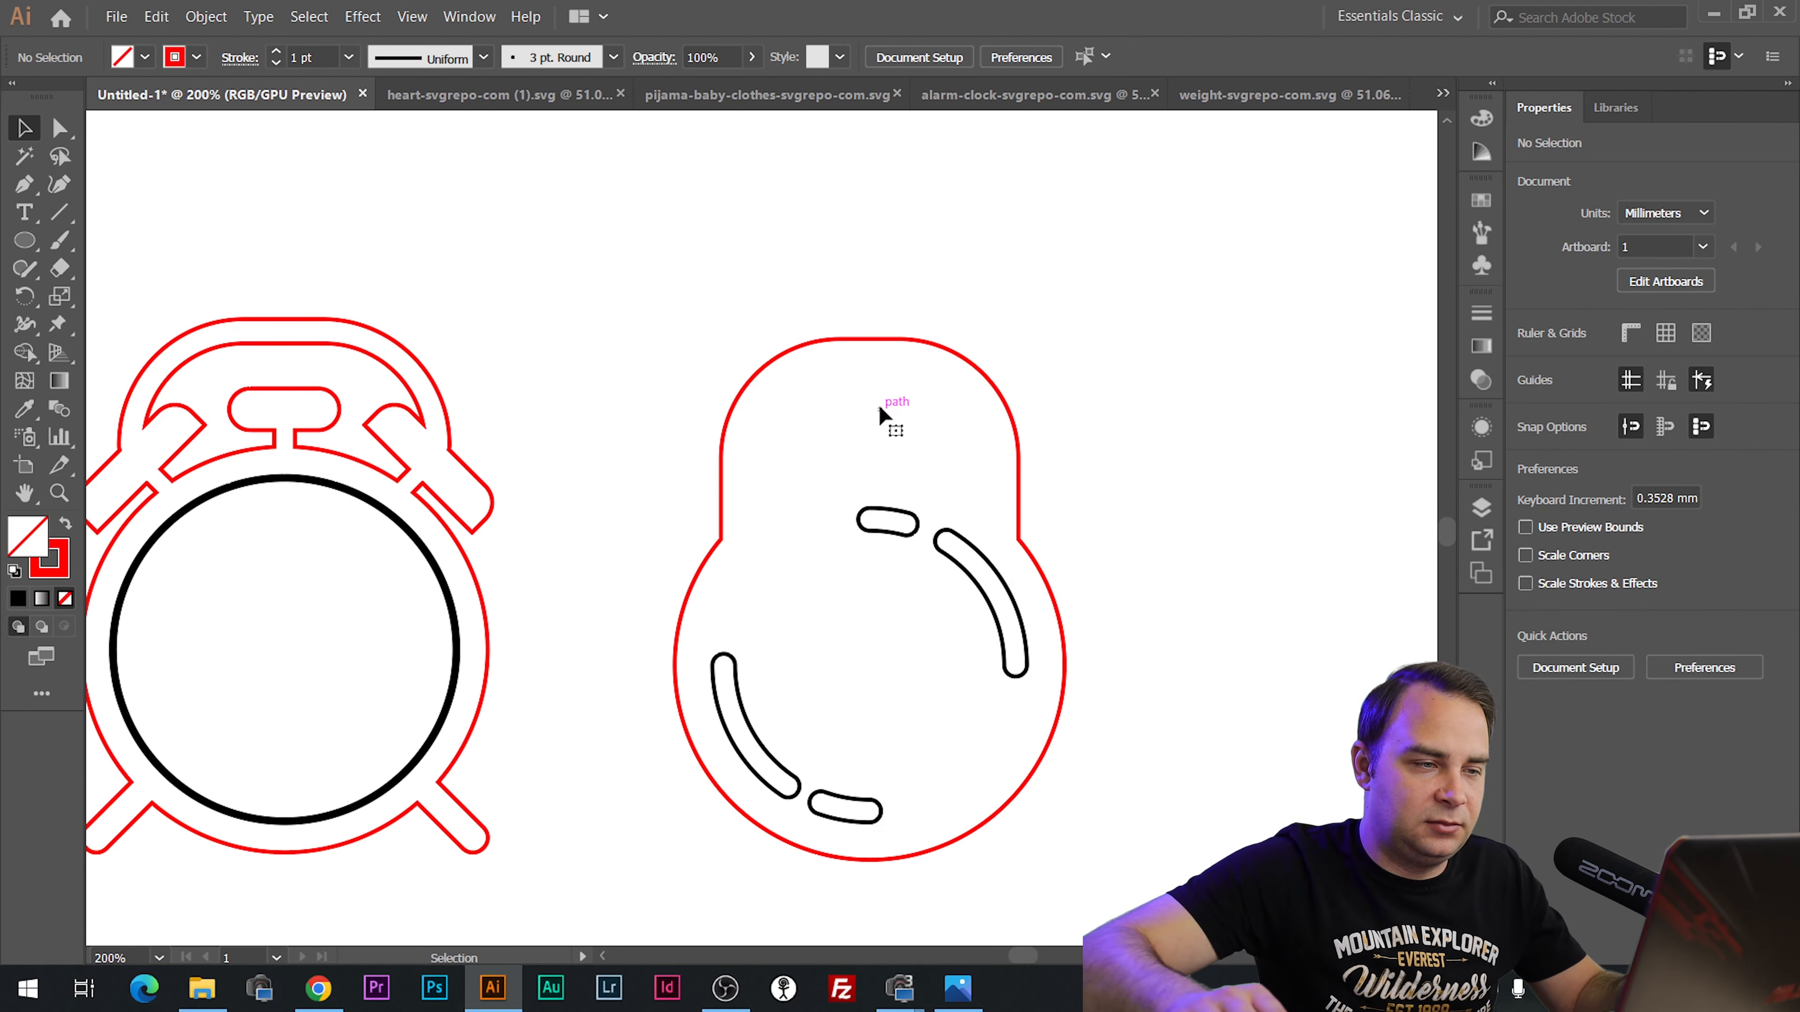
key("ctrl+z")
left_click(1109, 401)
left_click(917, 411)
key("Delete")
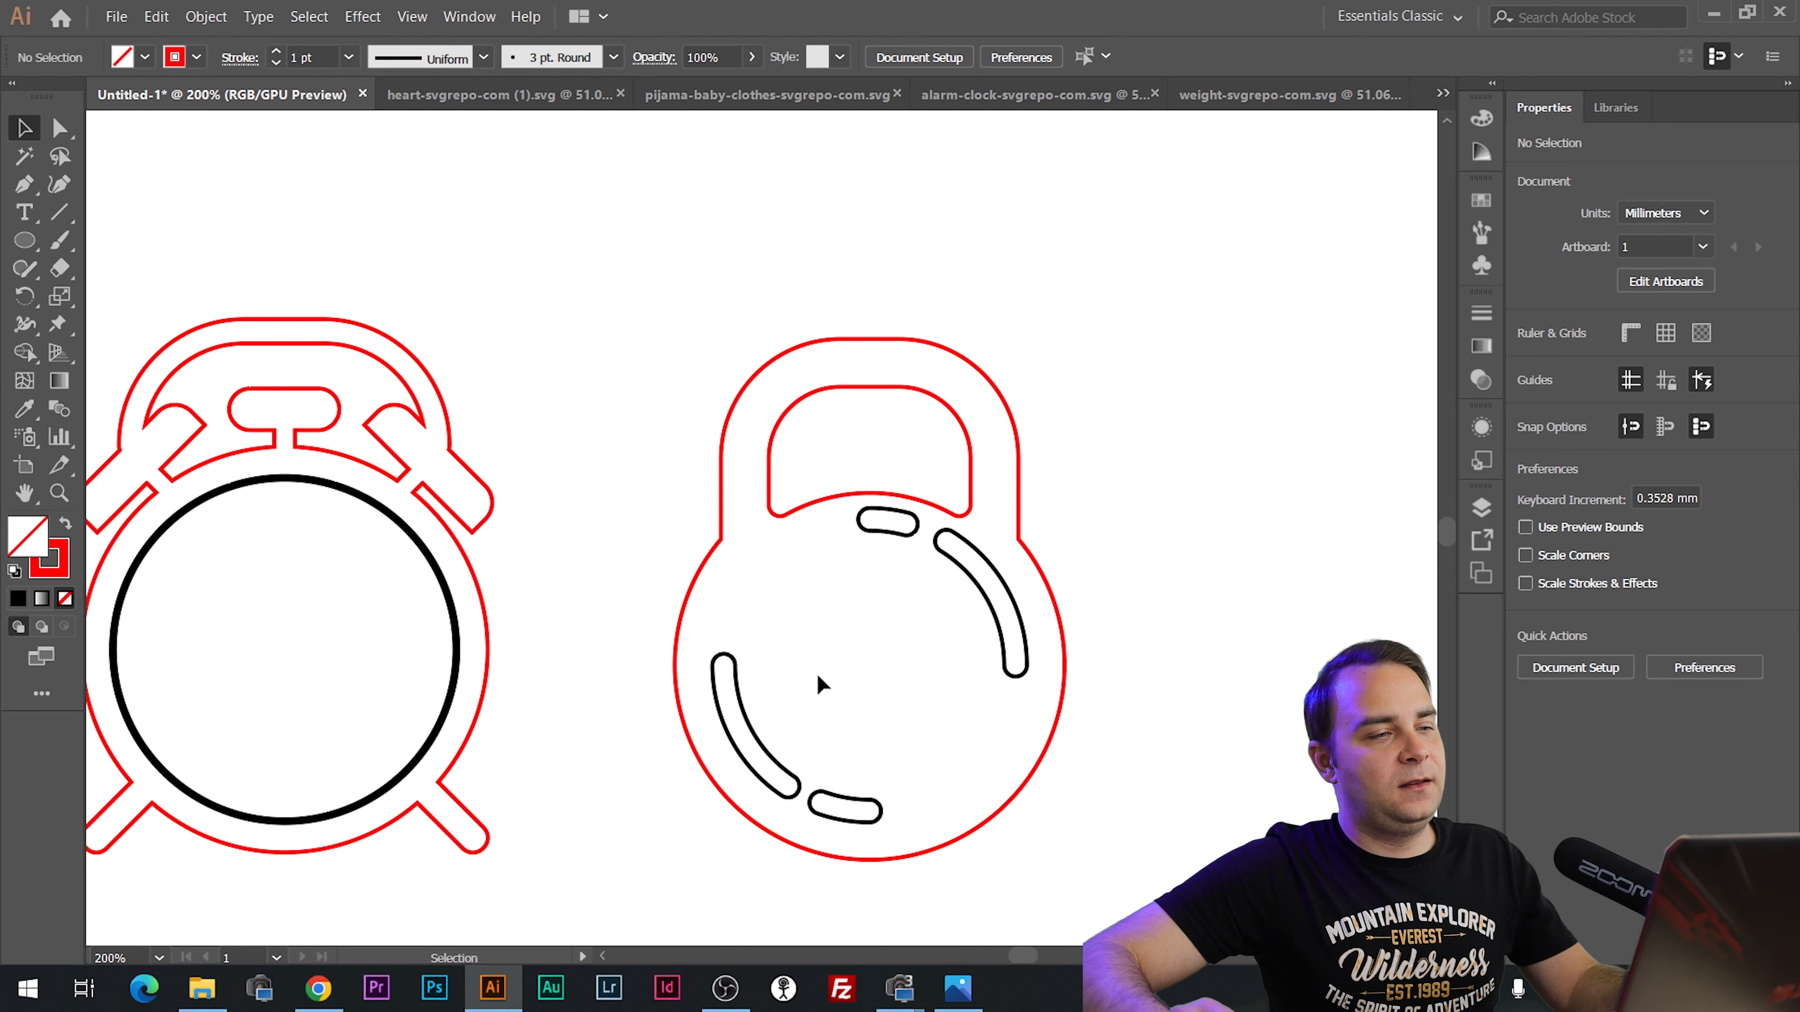
Add the birth date inside the heart as two-line text, day and month above the year, following sign.jpg.
scroll(1149, 514, "down", 4, "alt")
scroll(1131, 521, "up", 1, "alt")
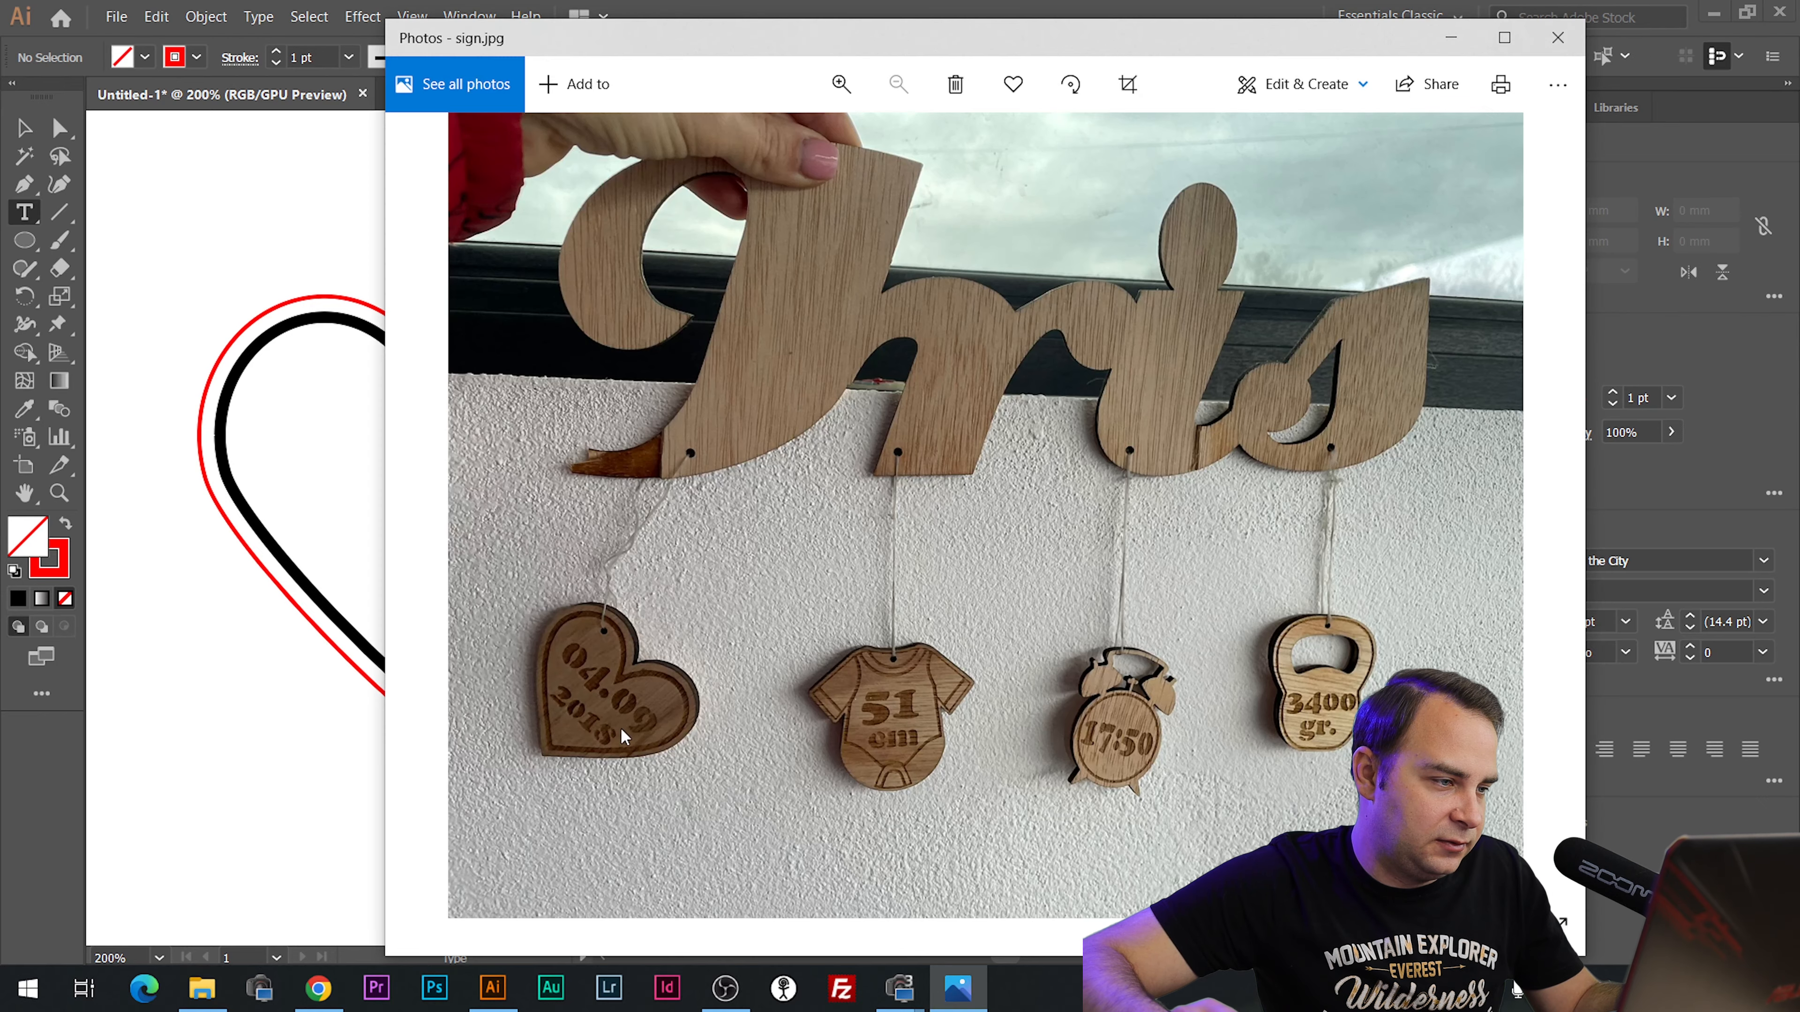
key("alt+Tab")
left_click(303, 445)
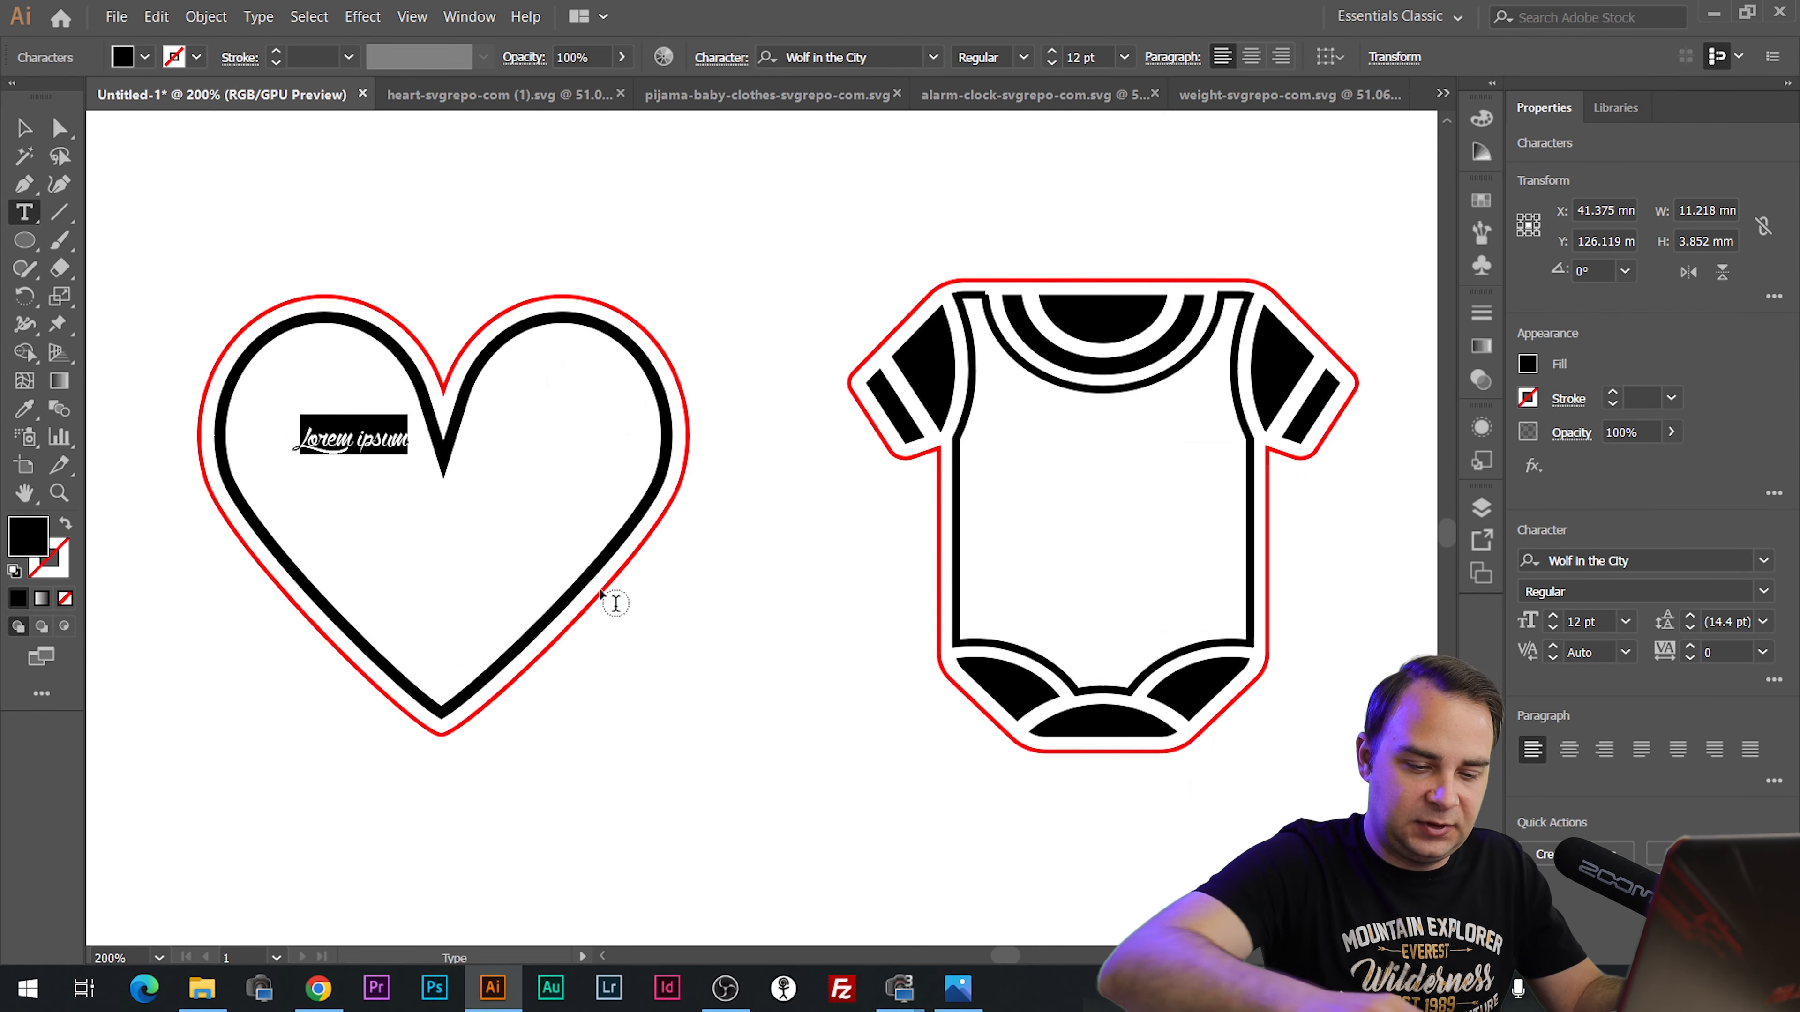
type("04.09")
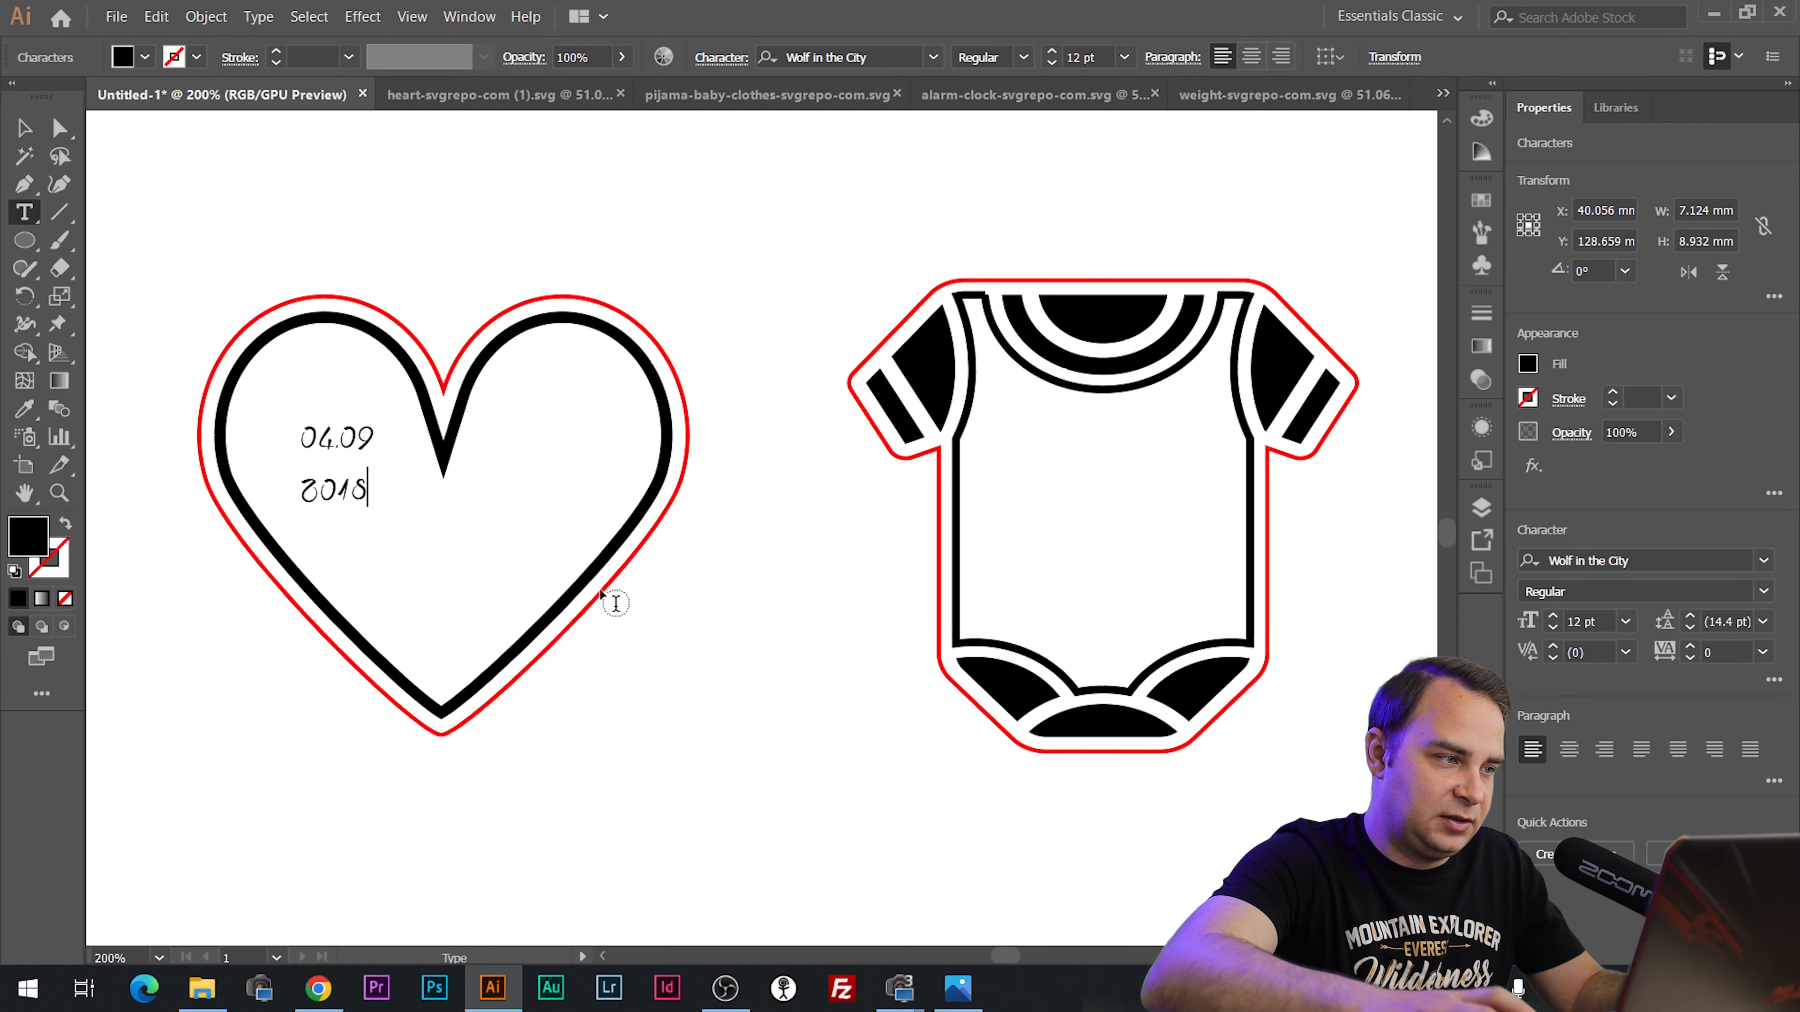
key("alt+Tab")
key("alt+Tab")
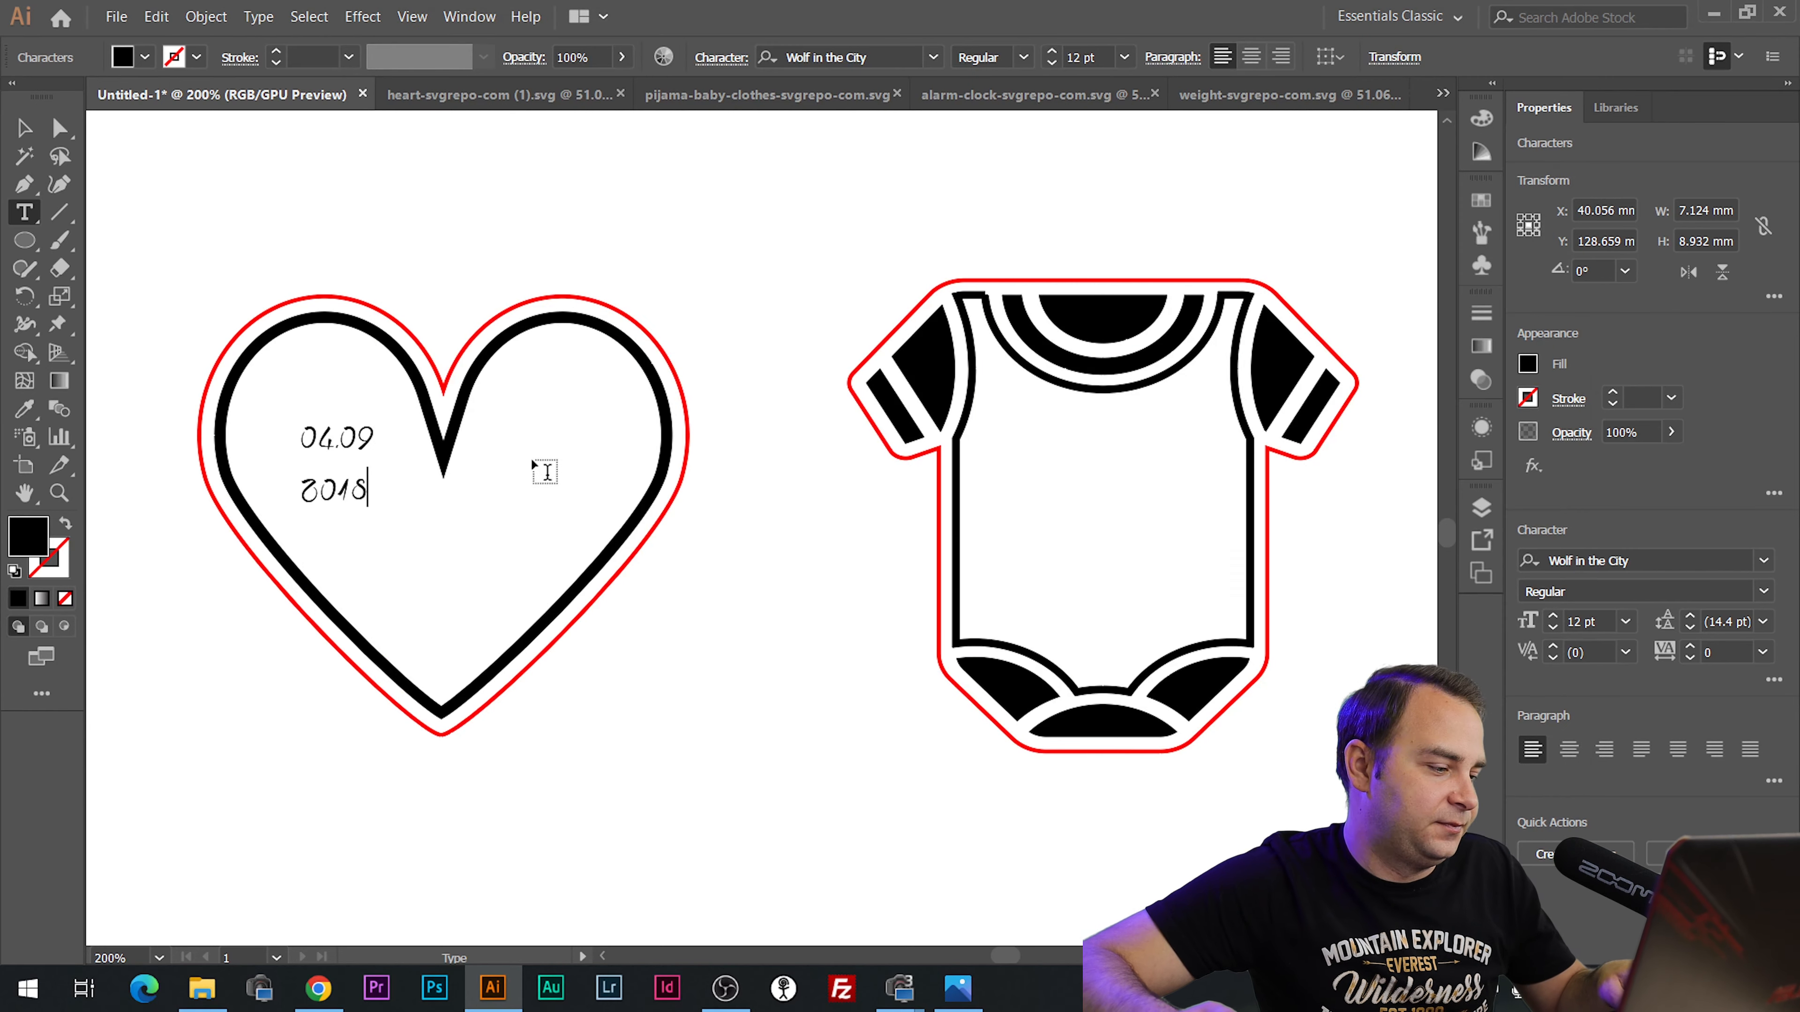
Centre-align the date text, enlarge it to about 27 pt and place it below the heart's notch.
key("ctrl+a")
left_click(1574, 750)
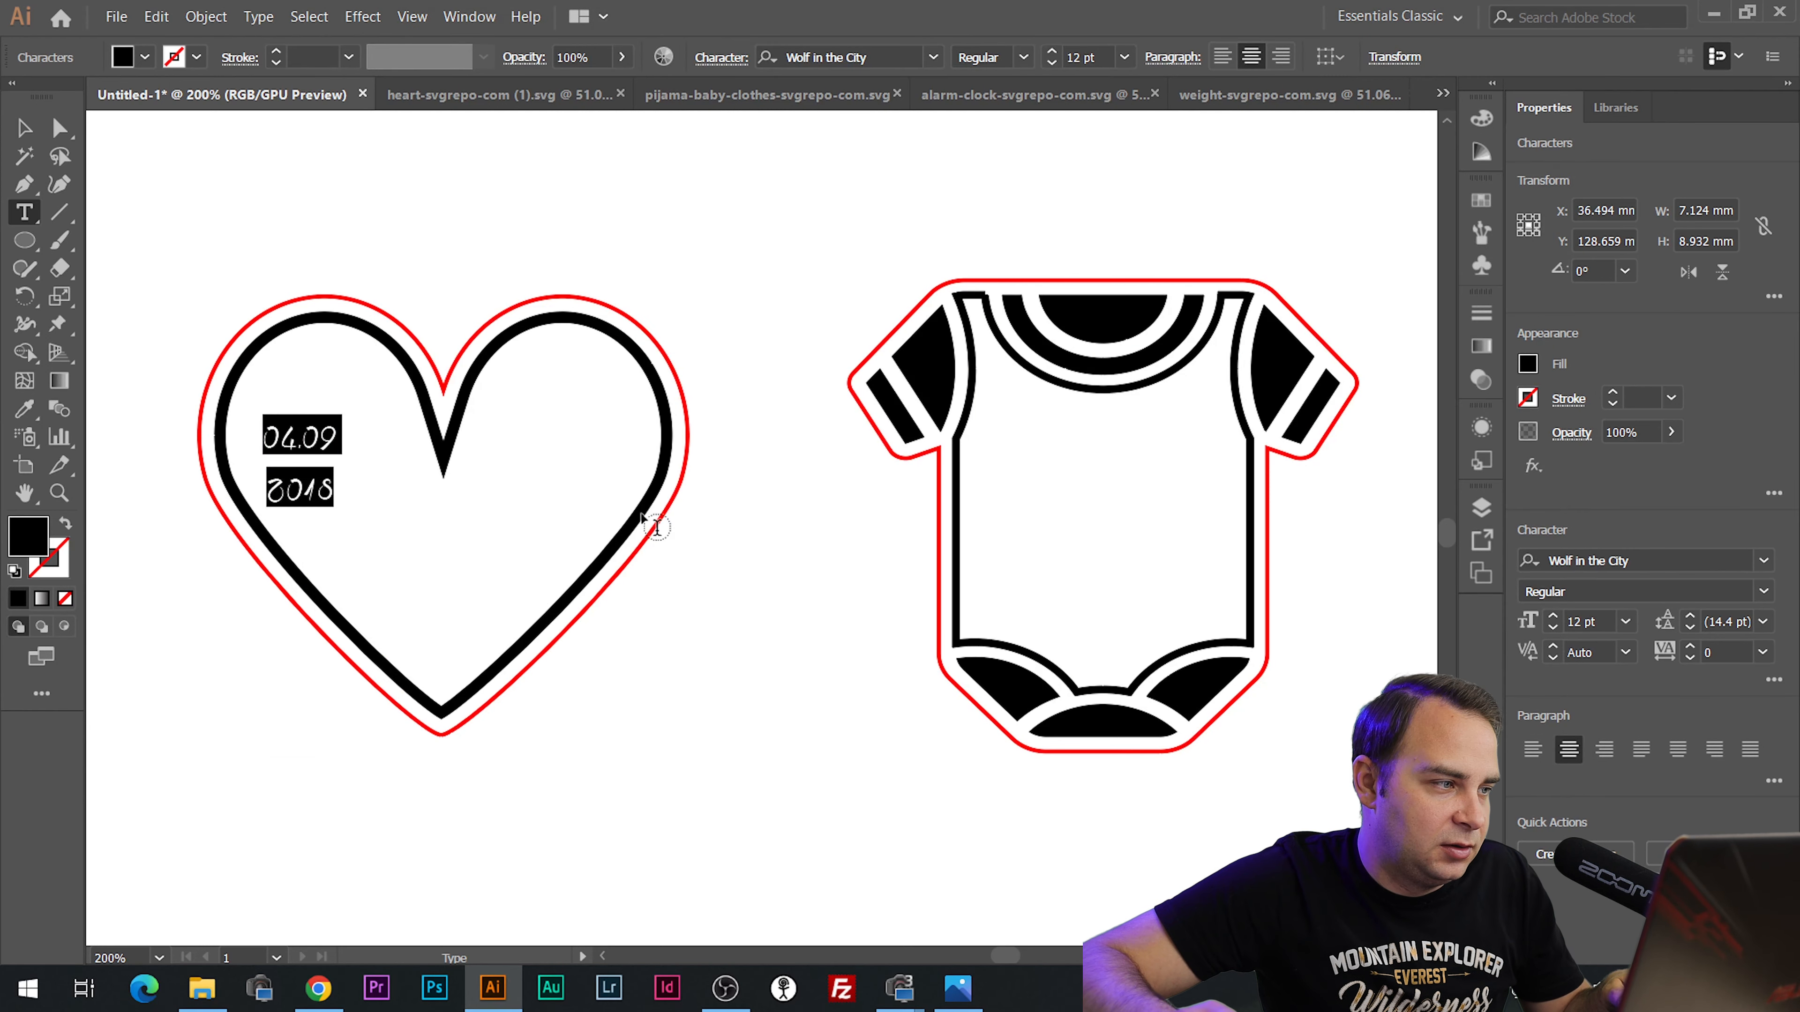
key("Escape")
left_click_drag(338, 508, 474, 594)
left_click_drag(322, 470, 426, 488)
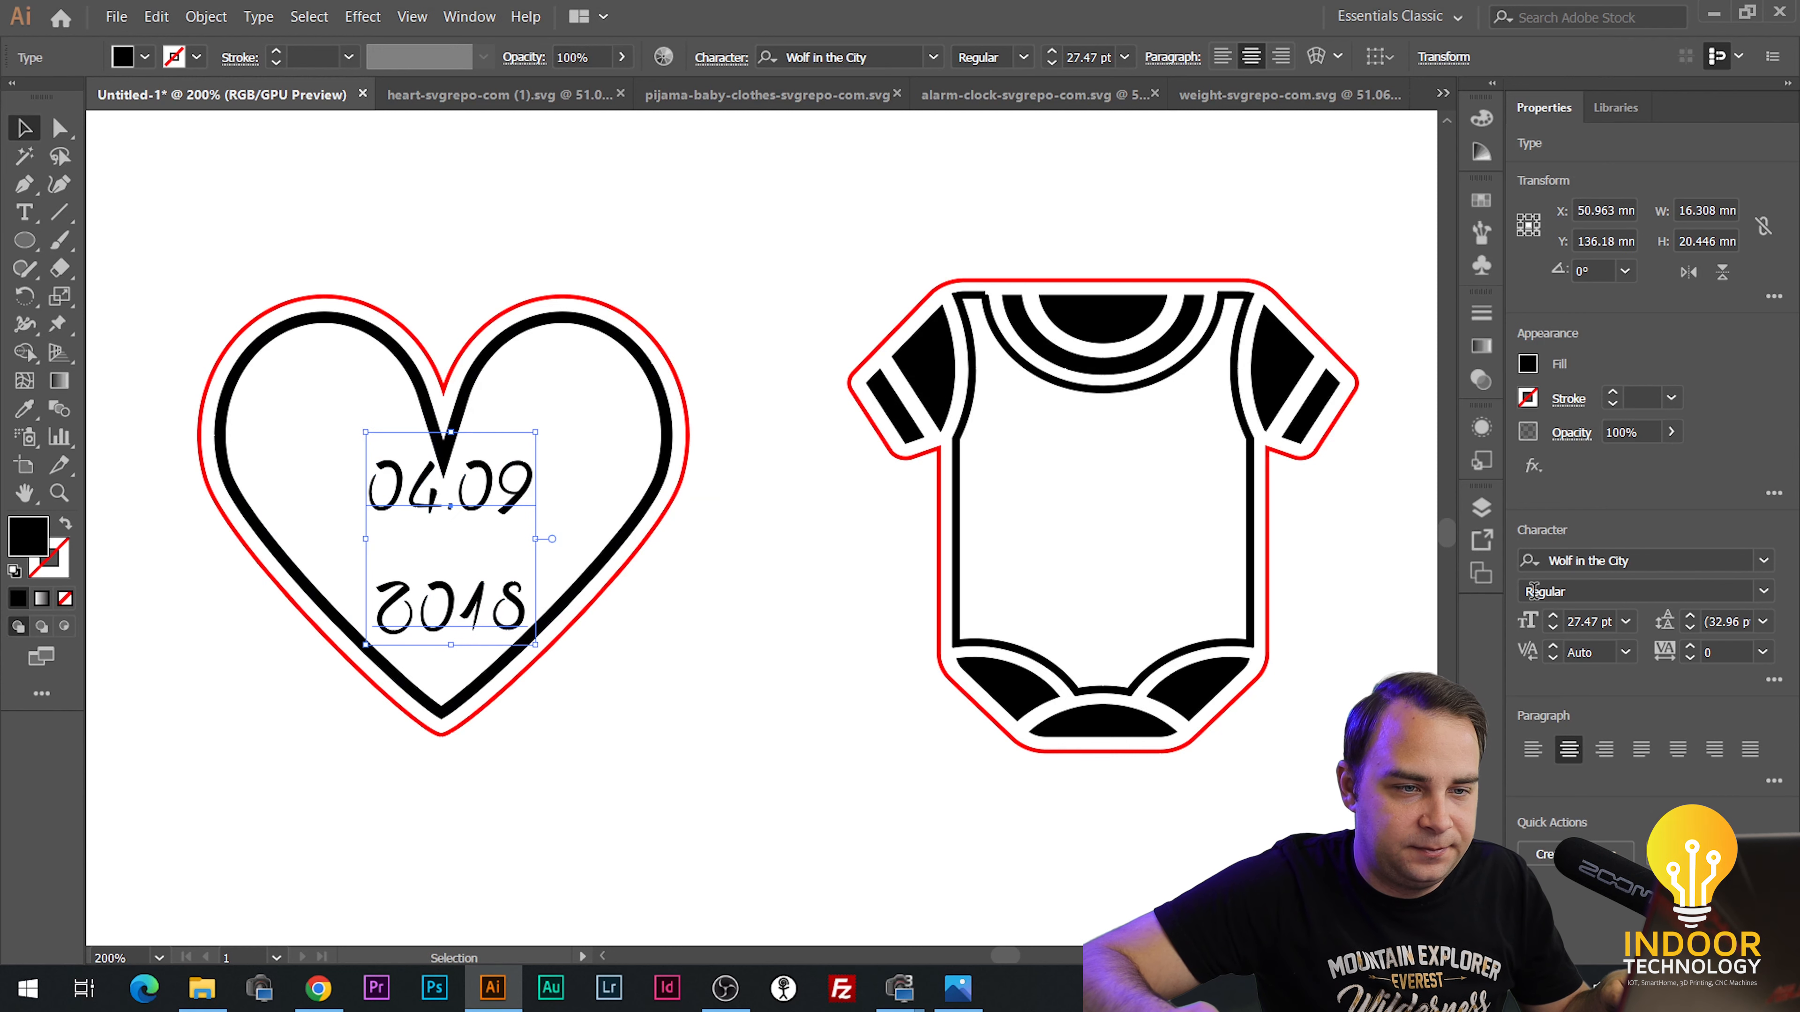
Tighten the leading between the date's two lines and lower the text slightly inside the heart.
left_click(1693, 625)
left_click(1693, 625)
left_click(1693, 625)
left_click(1690, 627)
left_click(1690, 627)
left_click(1690, 626)
left_click_drag(402, 478, 403, 496)
Group the heart's red cutting outline with its black inner outline and select the group.
left_click(756, 519)
left_click_drag(440, 289, 496, 401)
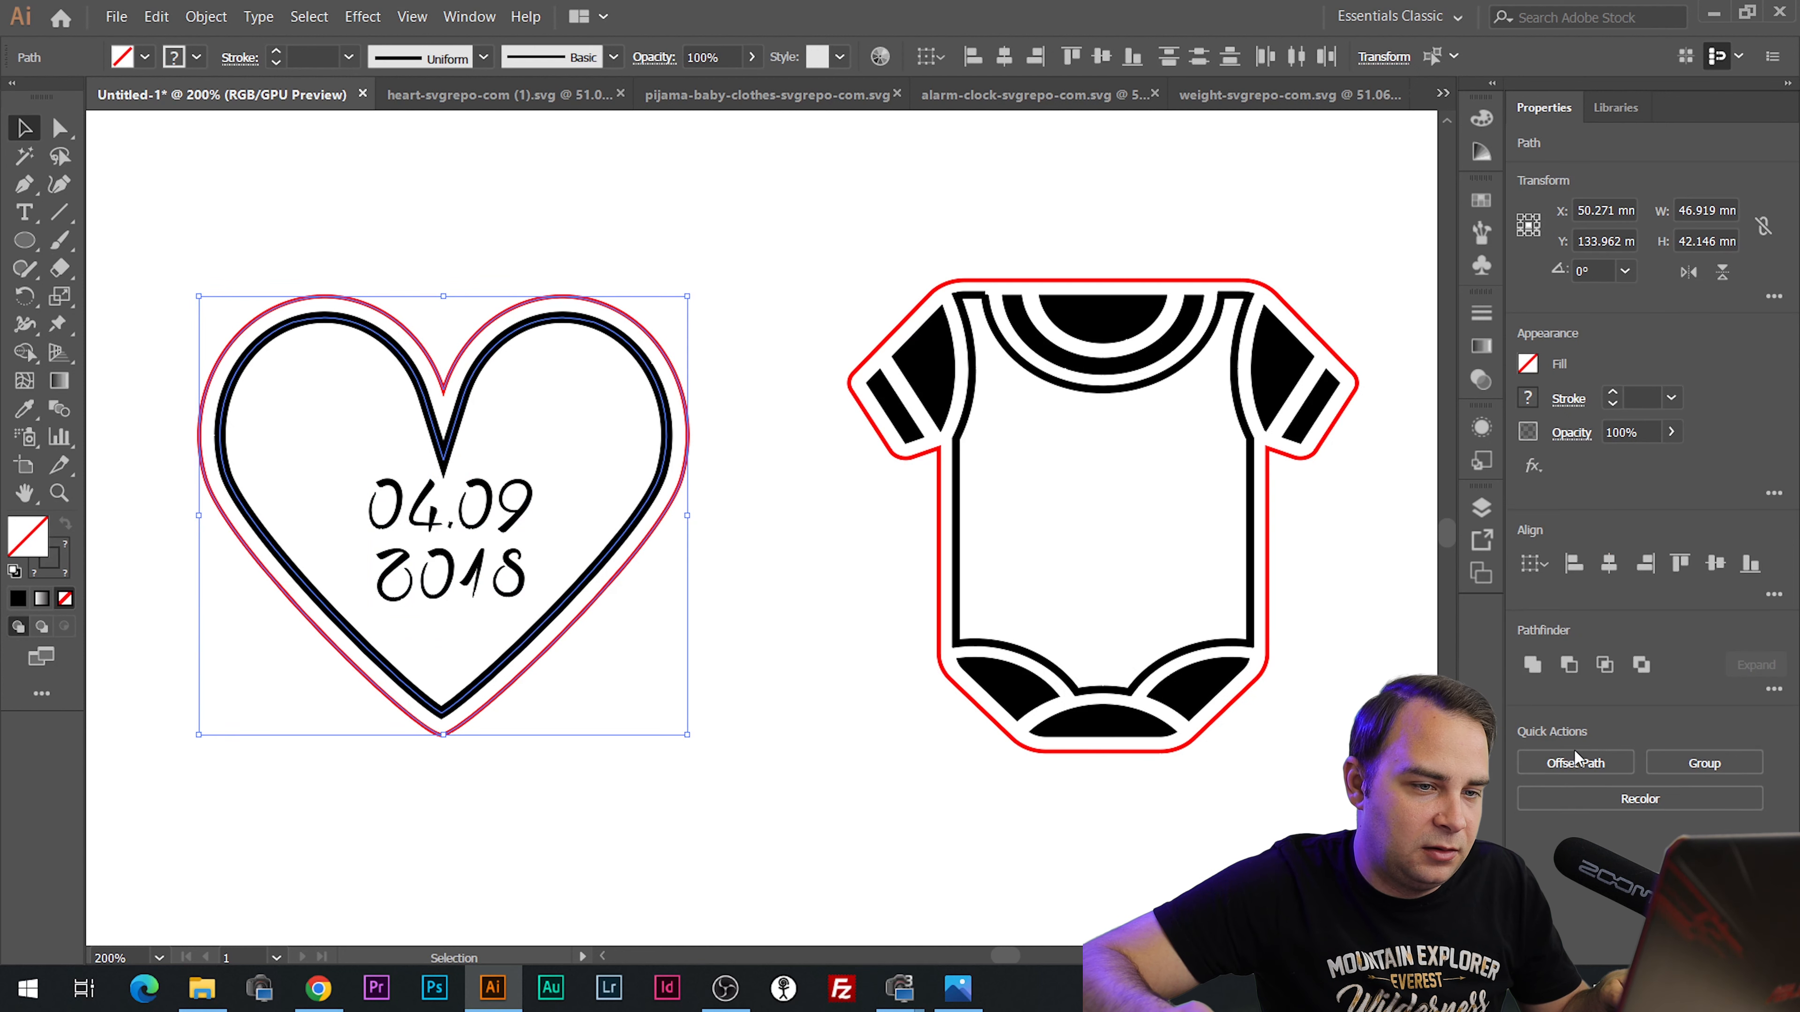
left_click(1678, 762)
left_click(663, 611)
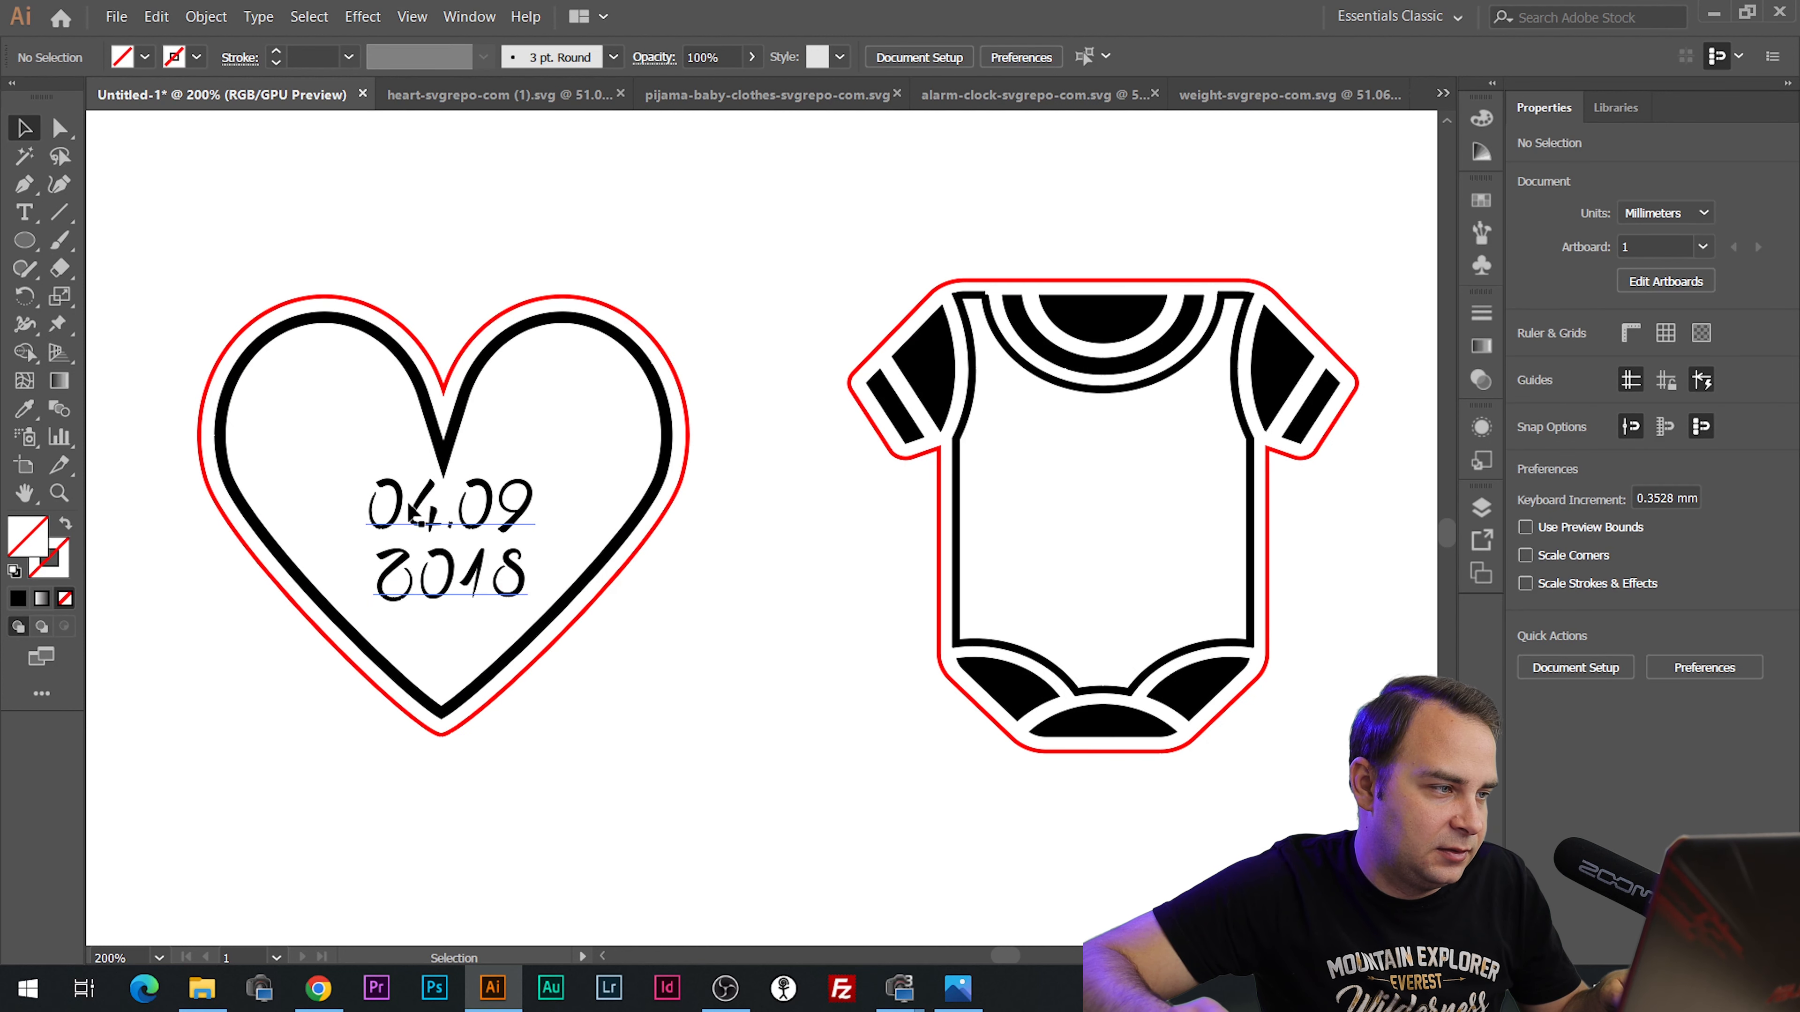
left_click(458, 338)
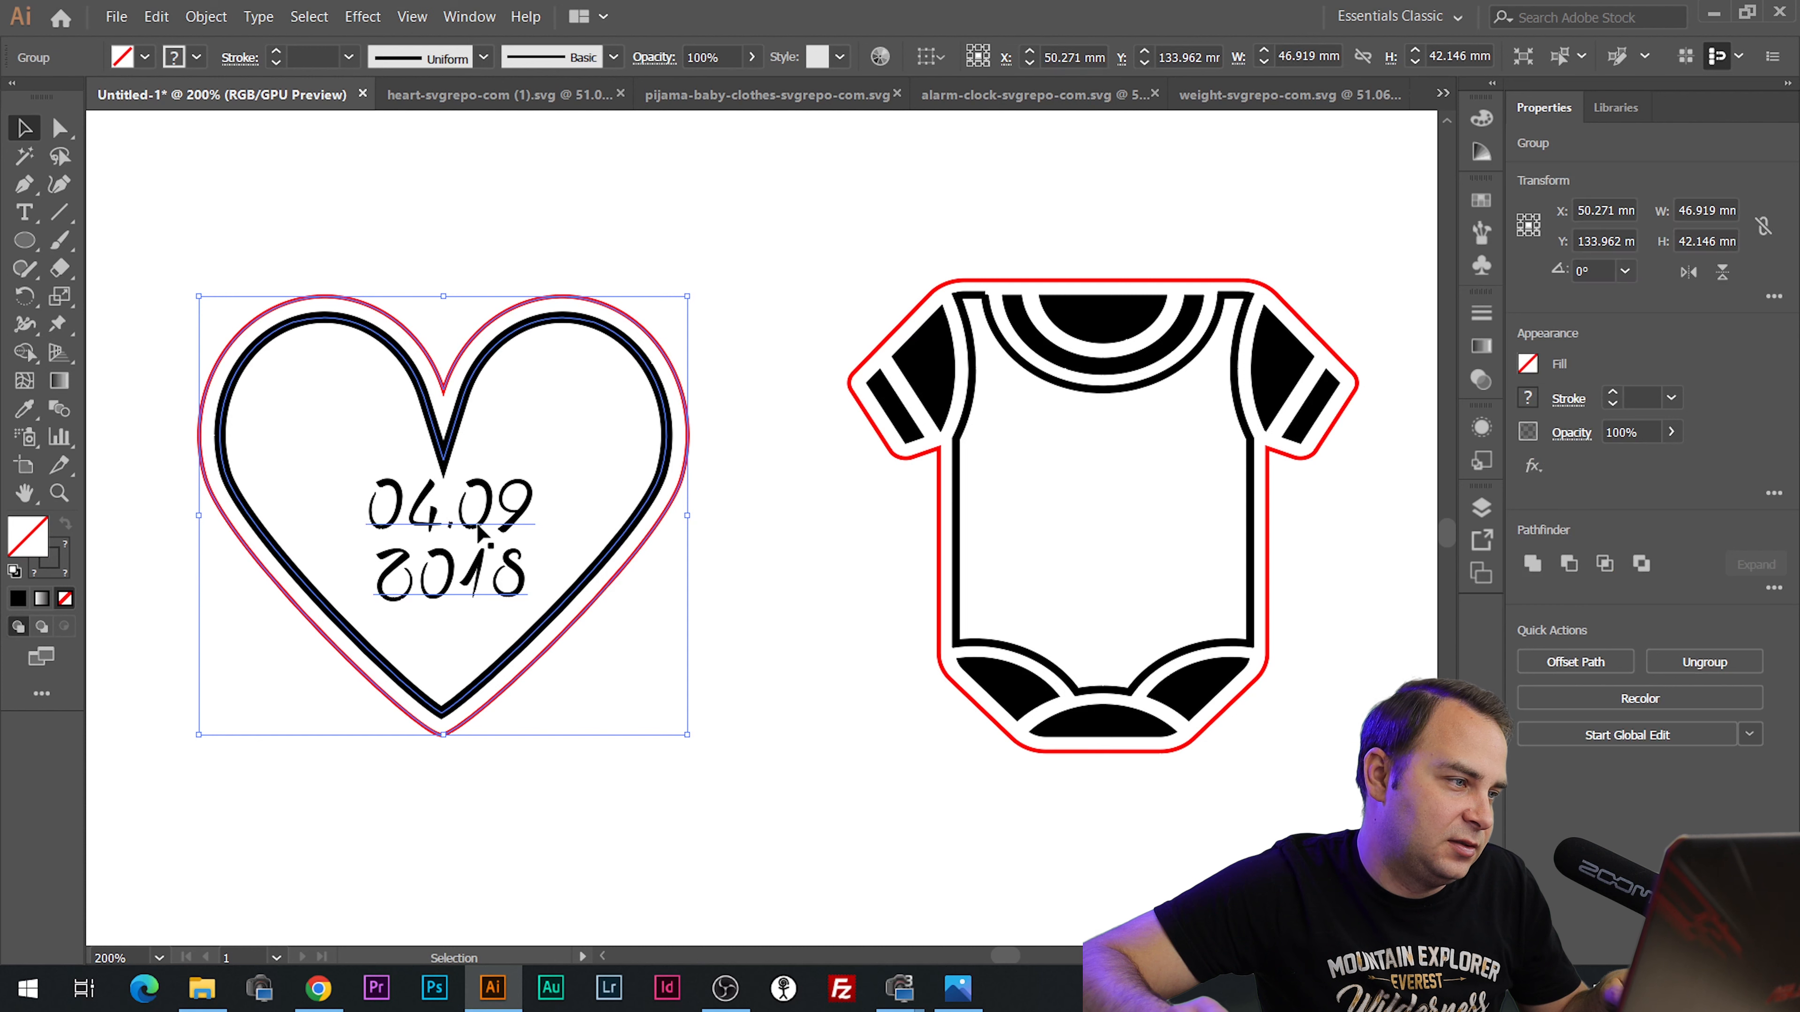
Centre the date text and the heart outlines horizontally on each other.
key("ctrl+shift+g")
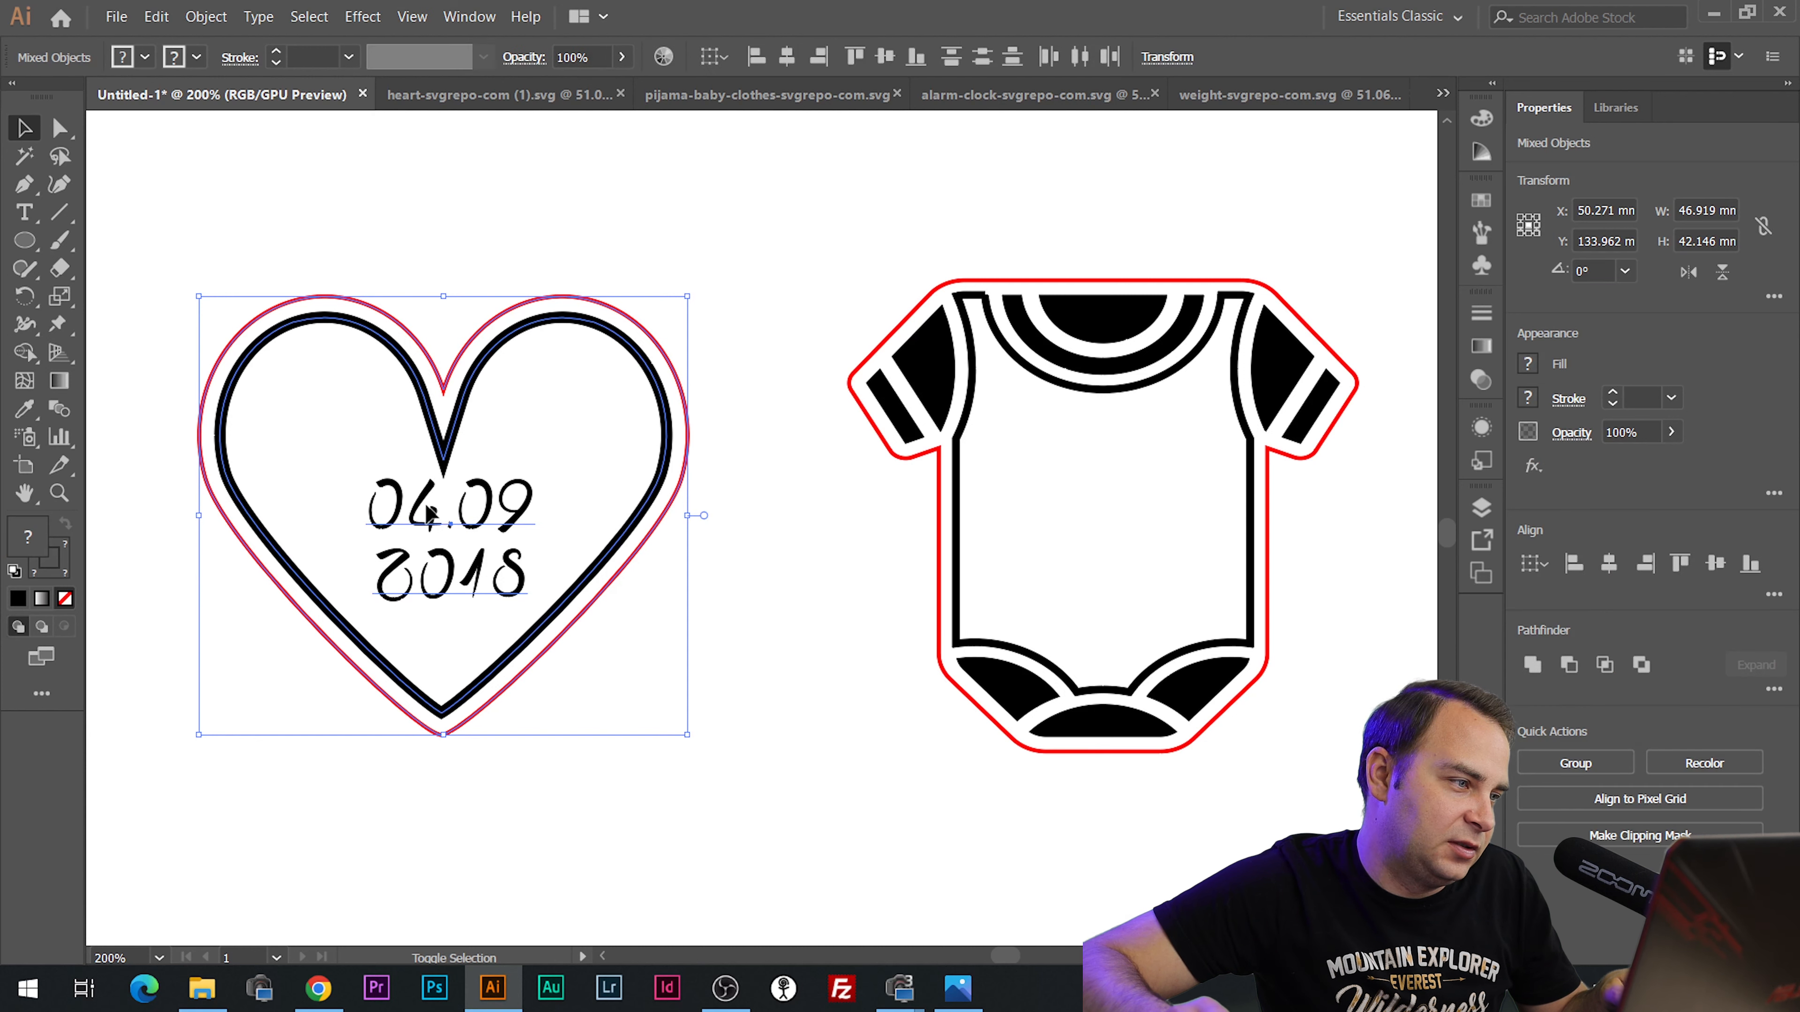
left_click(1617, 569)
left_click(755, 731)
Change the heart's date text to the Amarillo font with 34 pt leading.
left_click(452, 556)
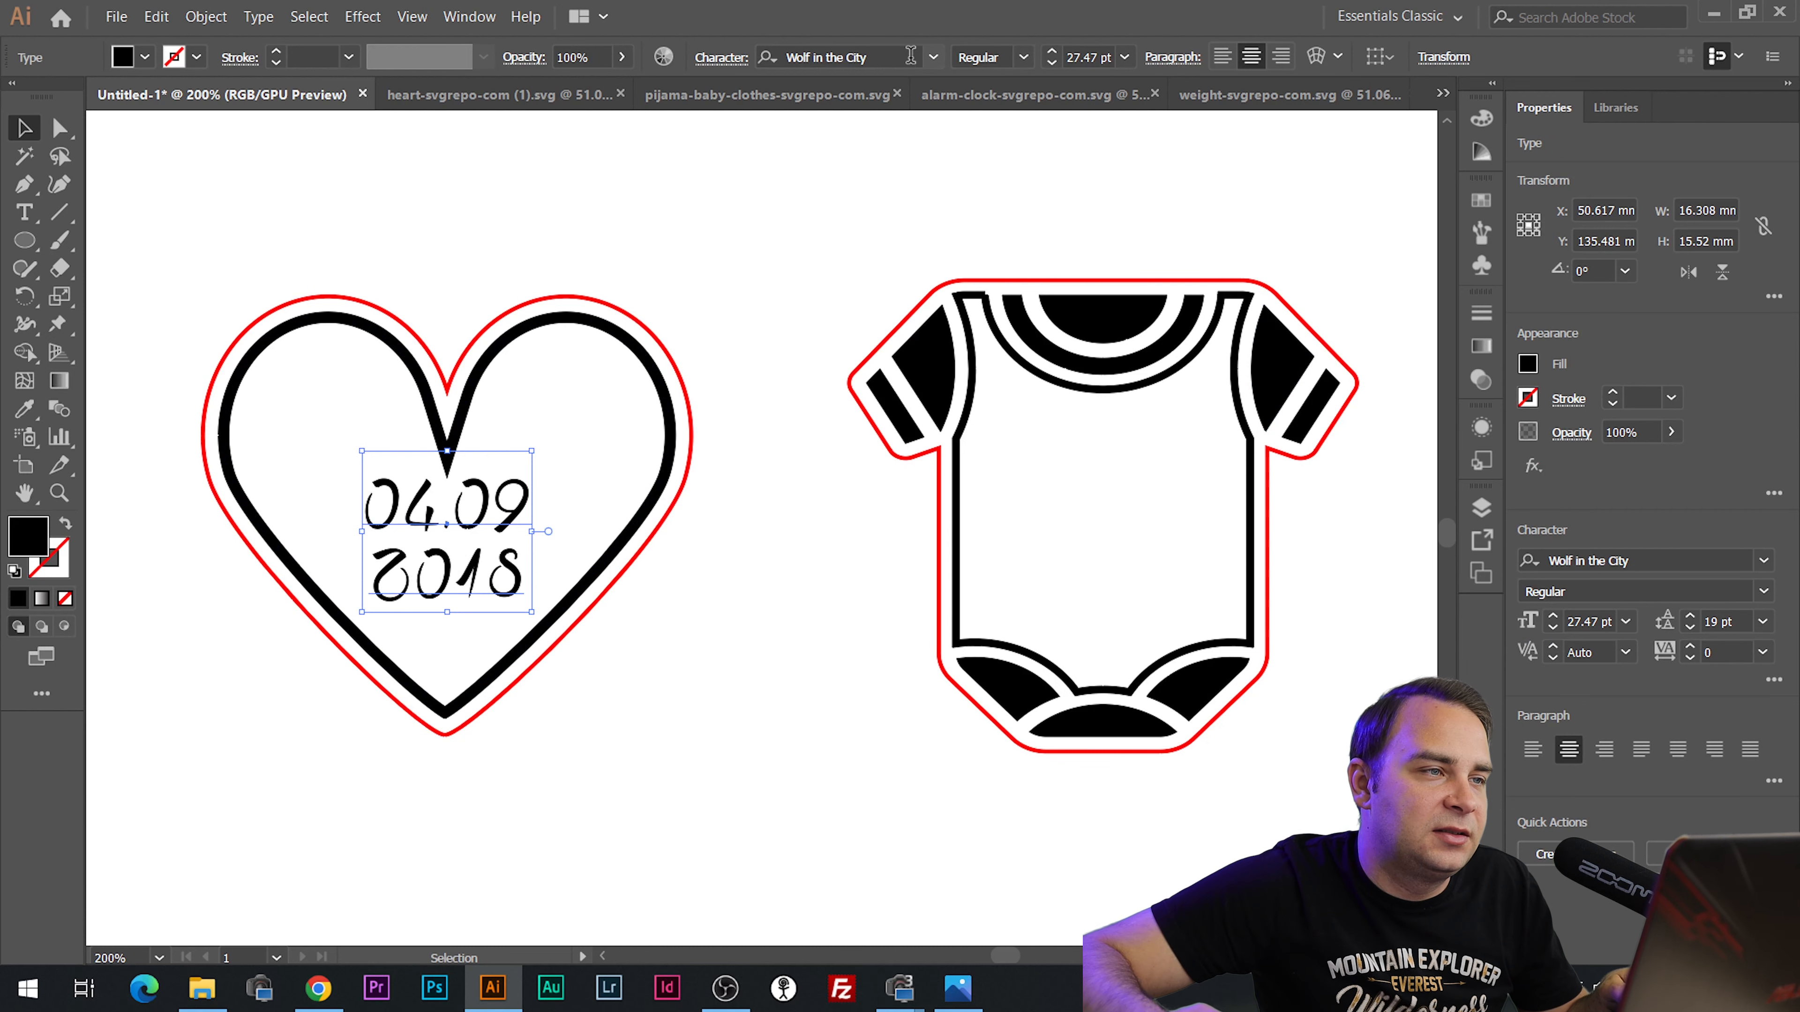
left_click(939, 64)
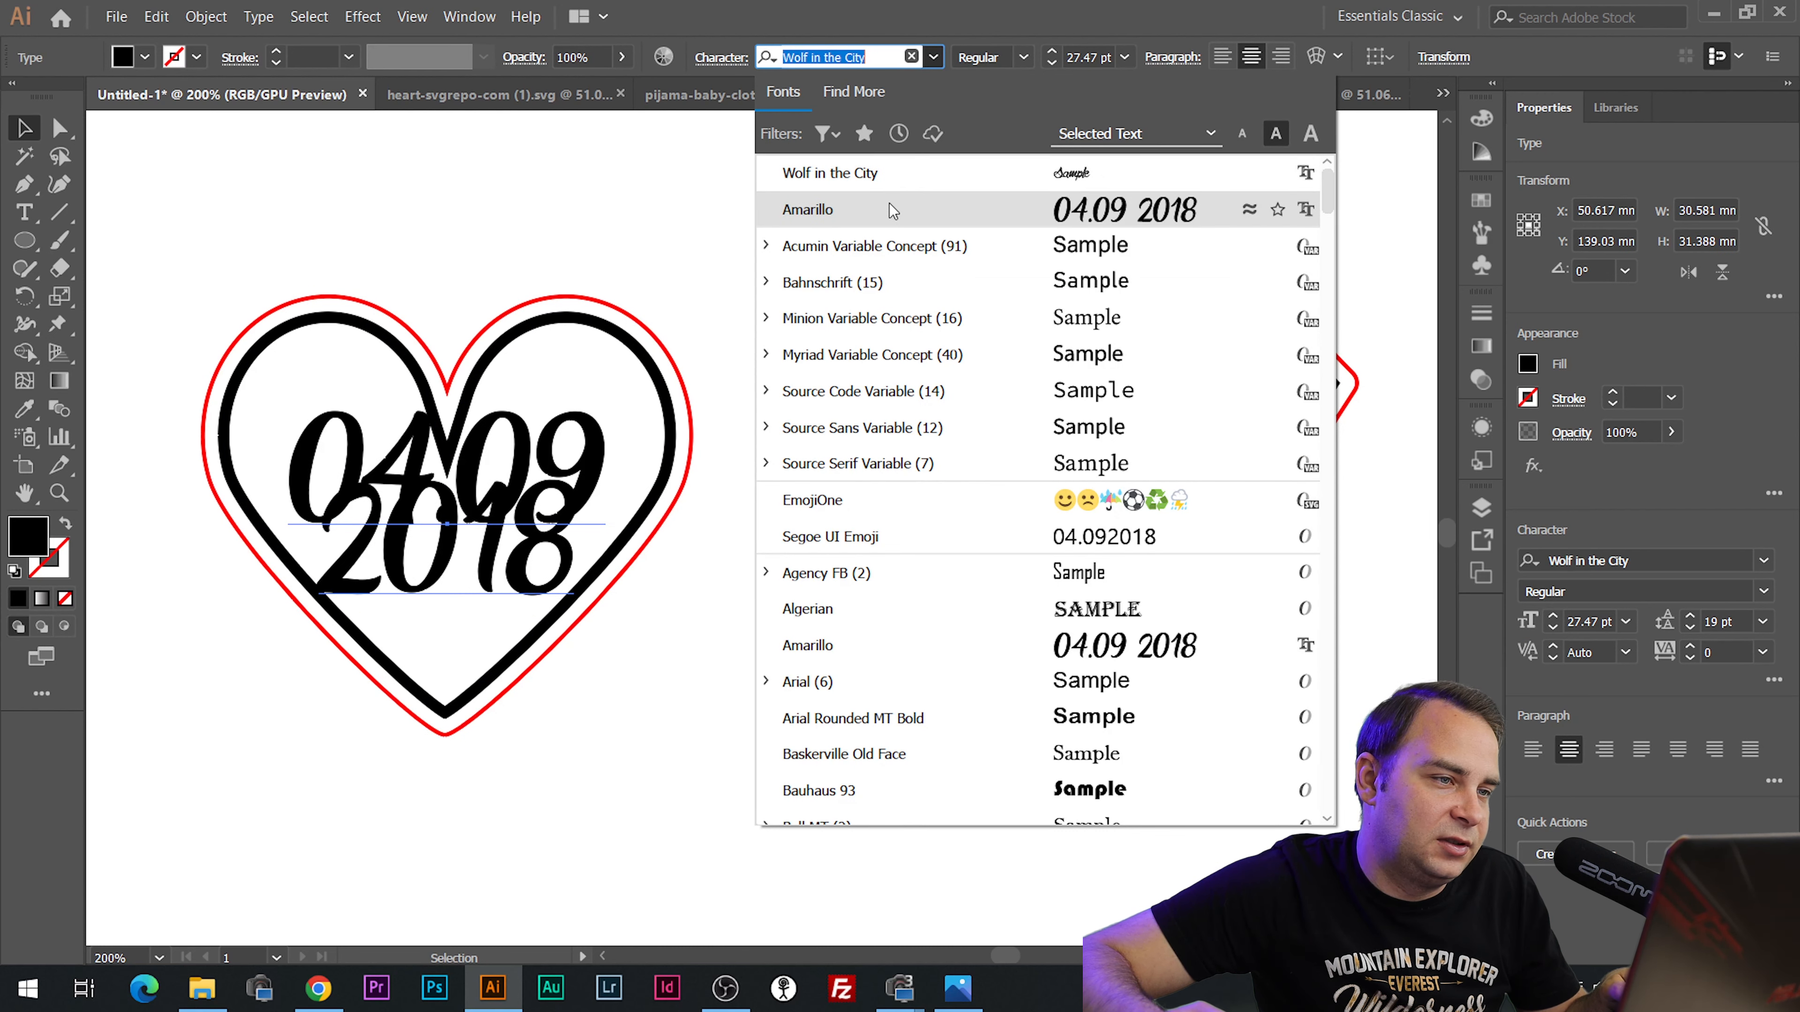
left_click(890, 211)
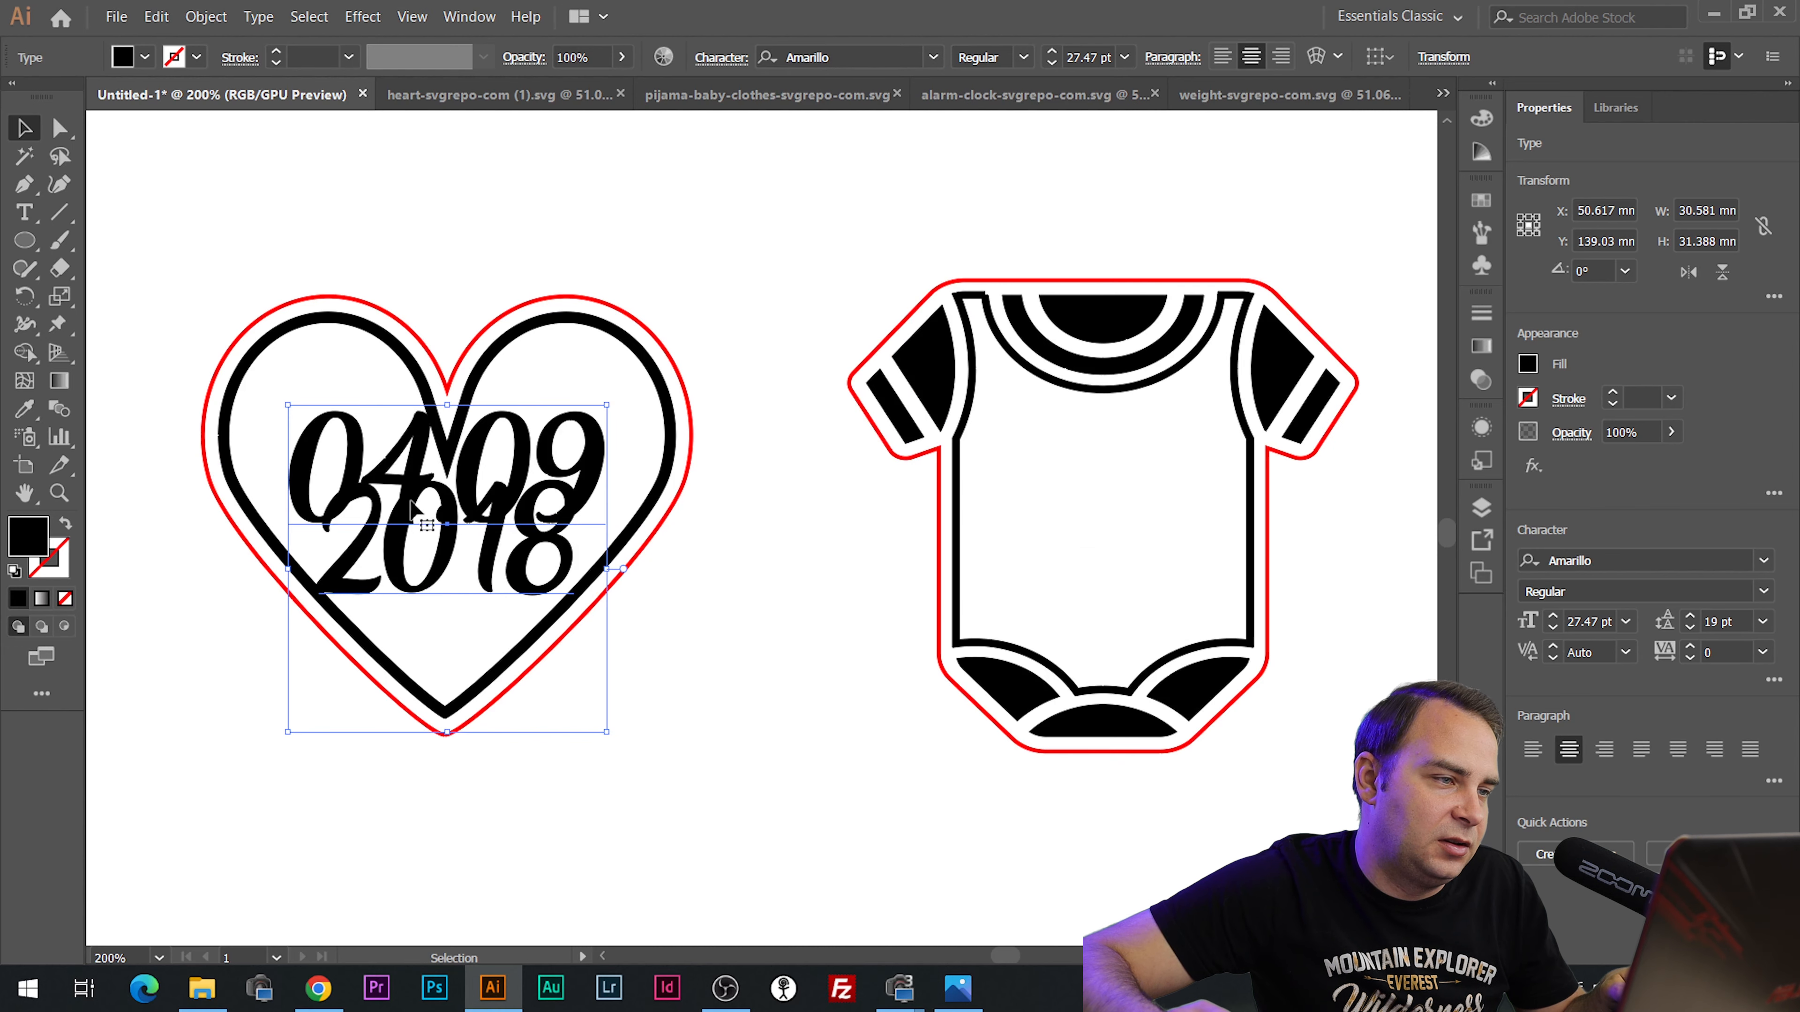
left_click(1691, 621)
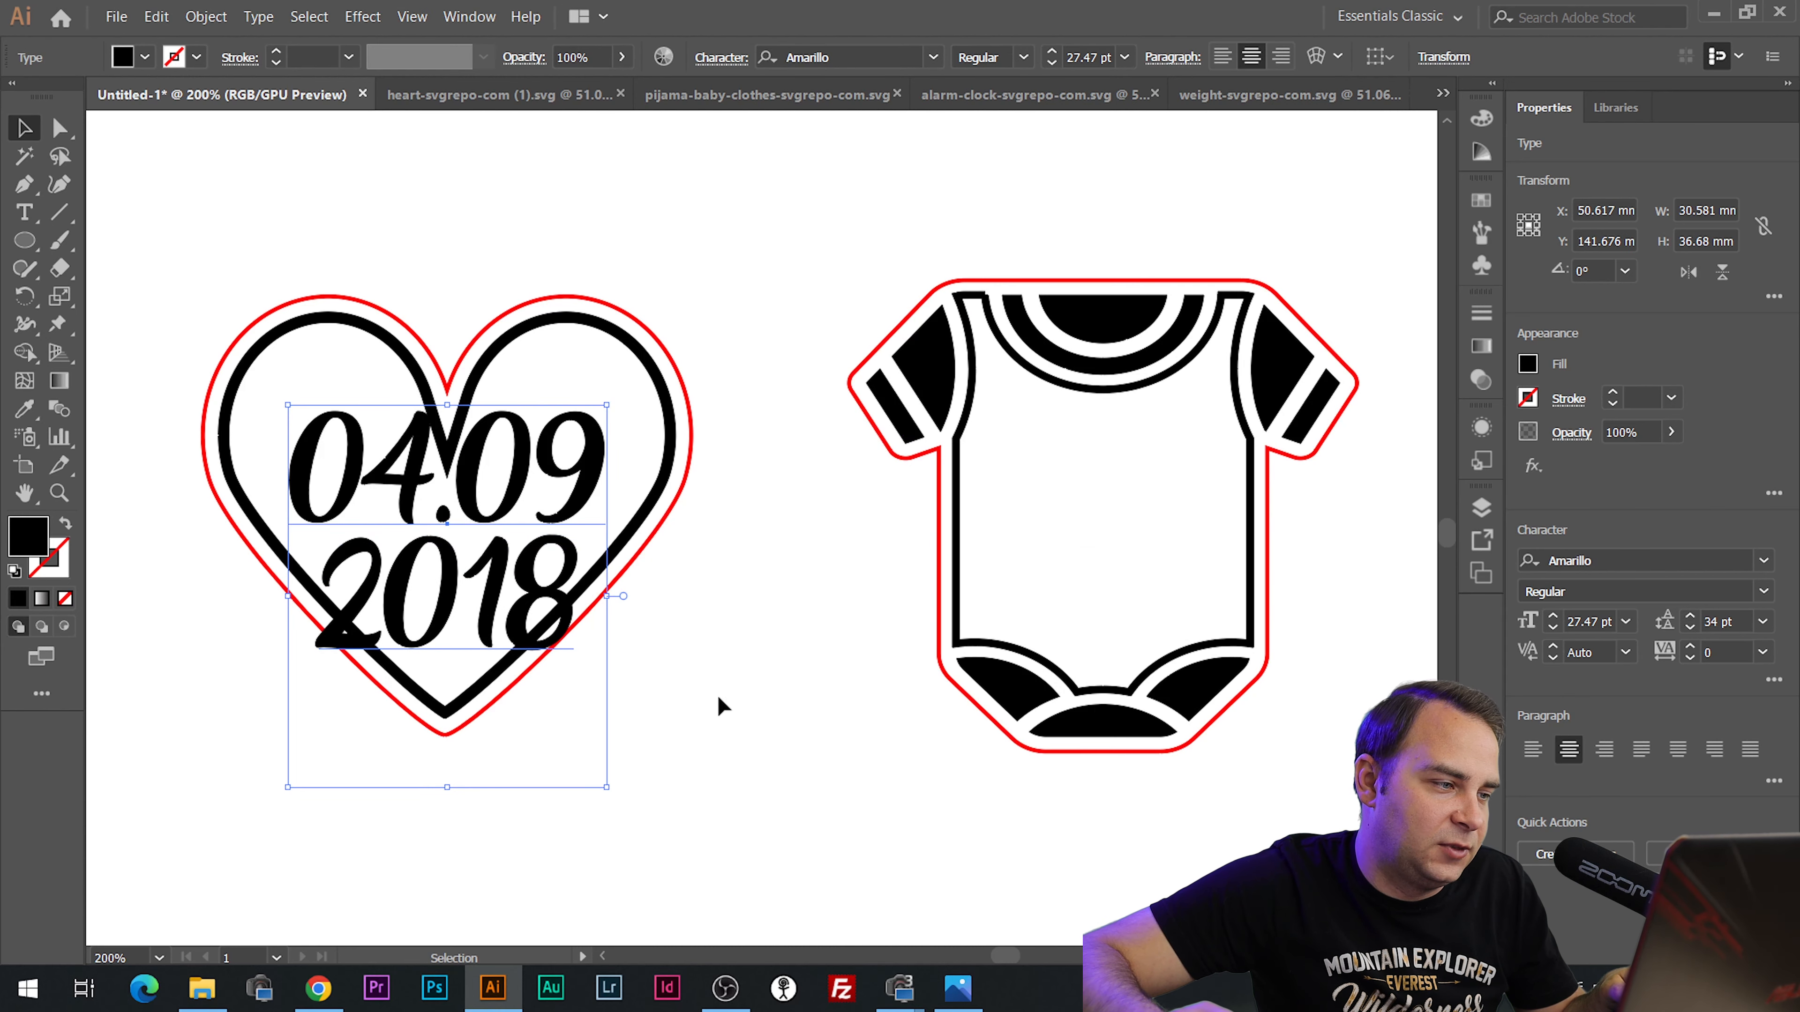
Scale the date text down to about 18.6 pt and centre it horizontally in the heart, just below the notch.
left_click_drag(611, 785, 508, 661)
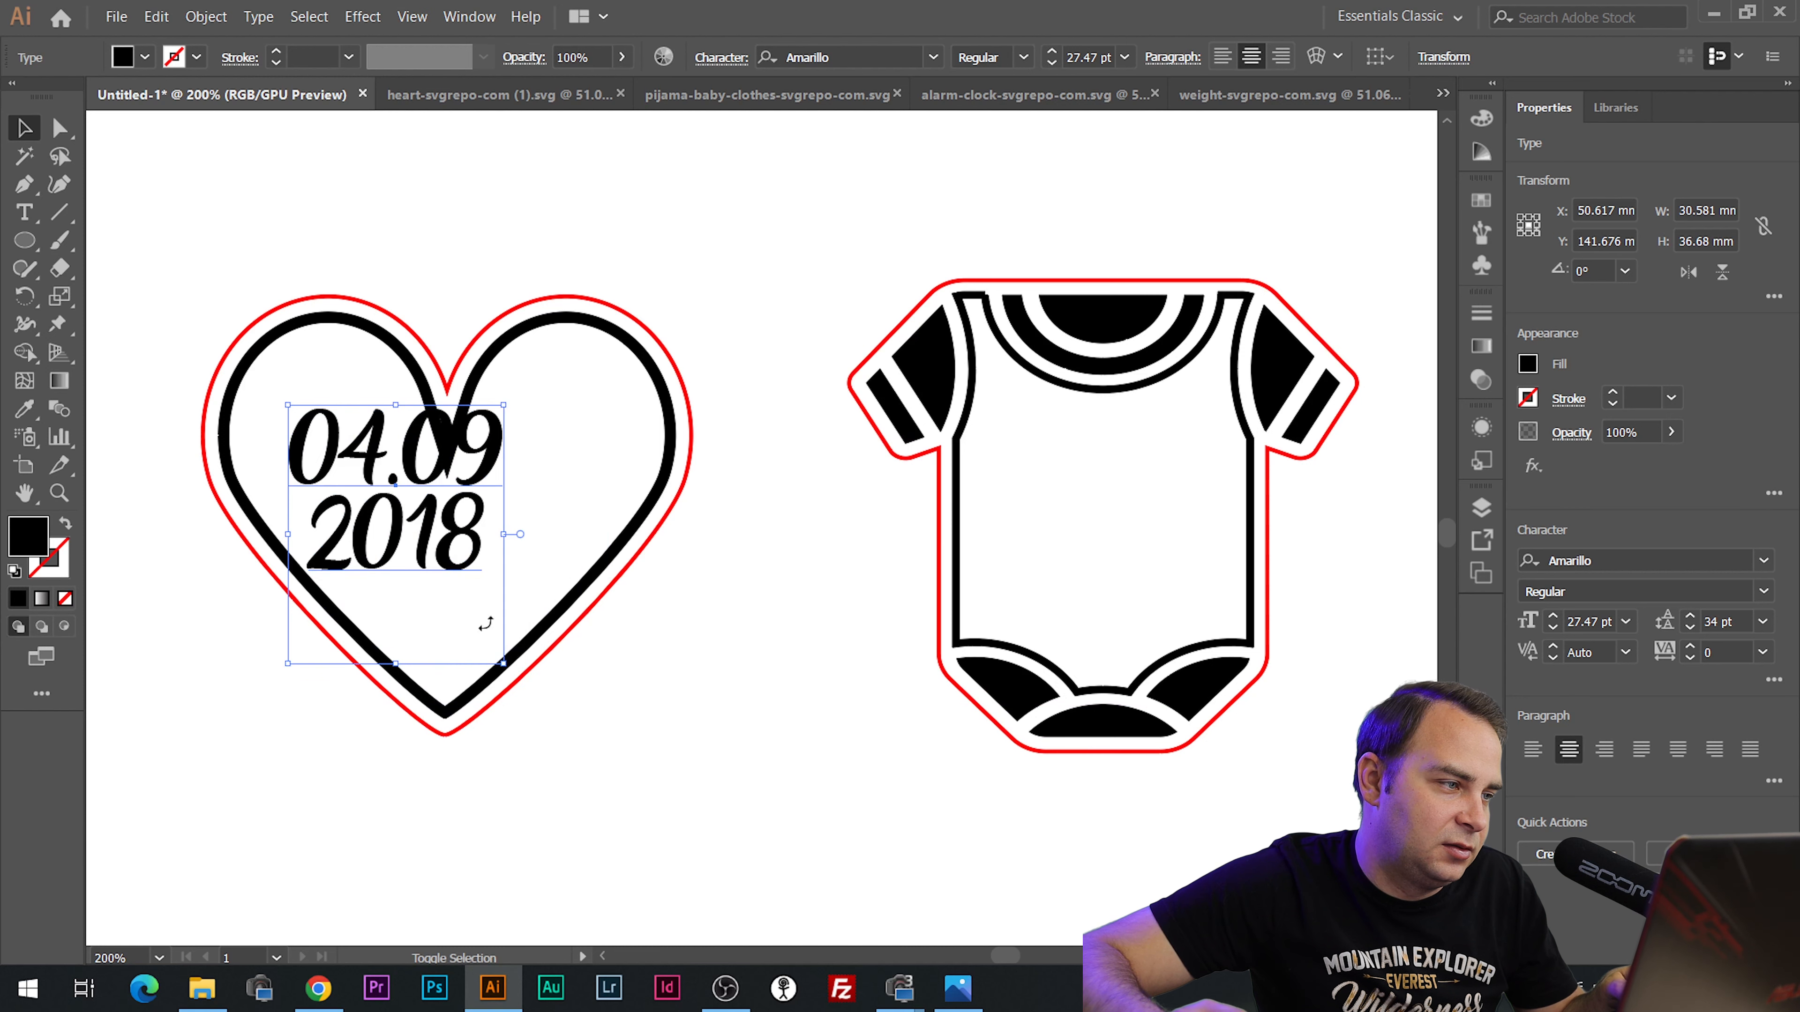
left_click_drag(370, 448, 422, 492)
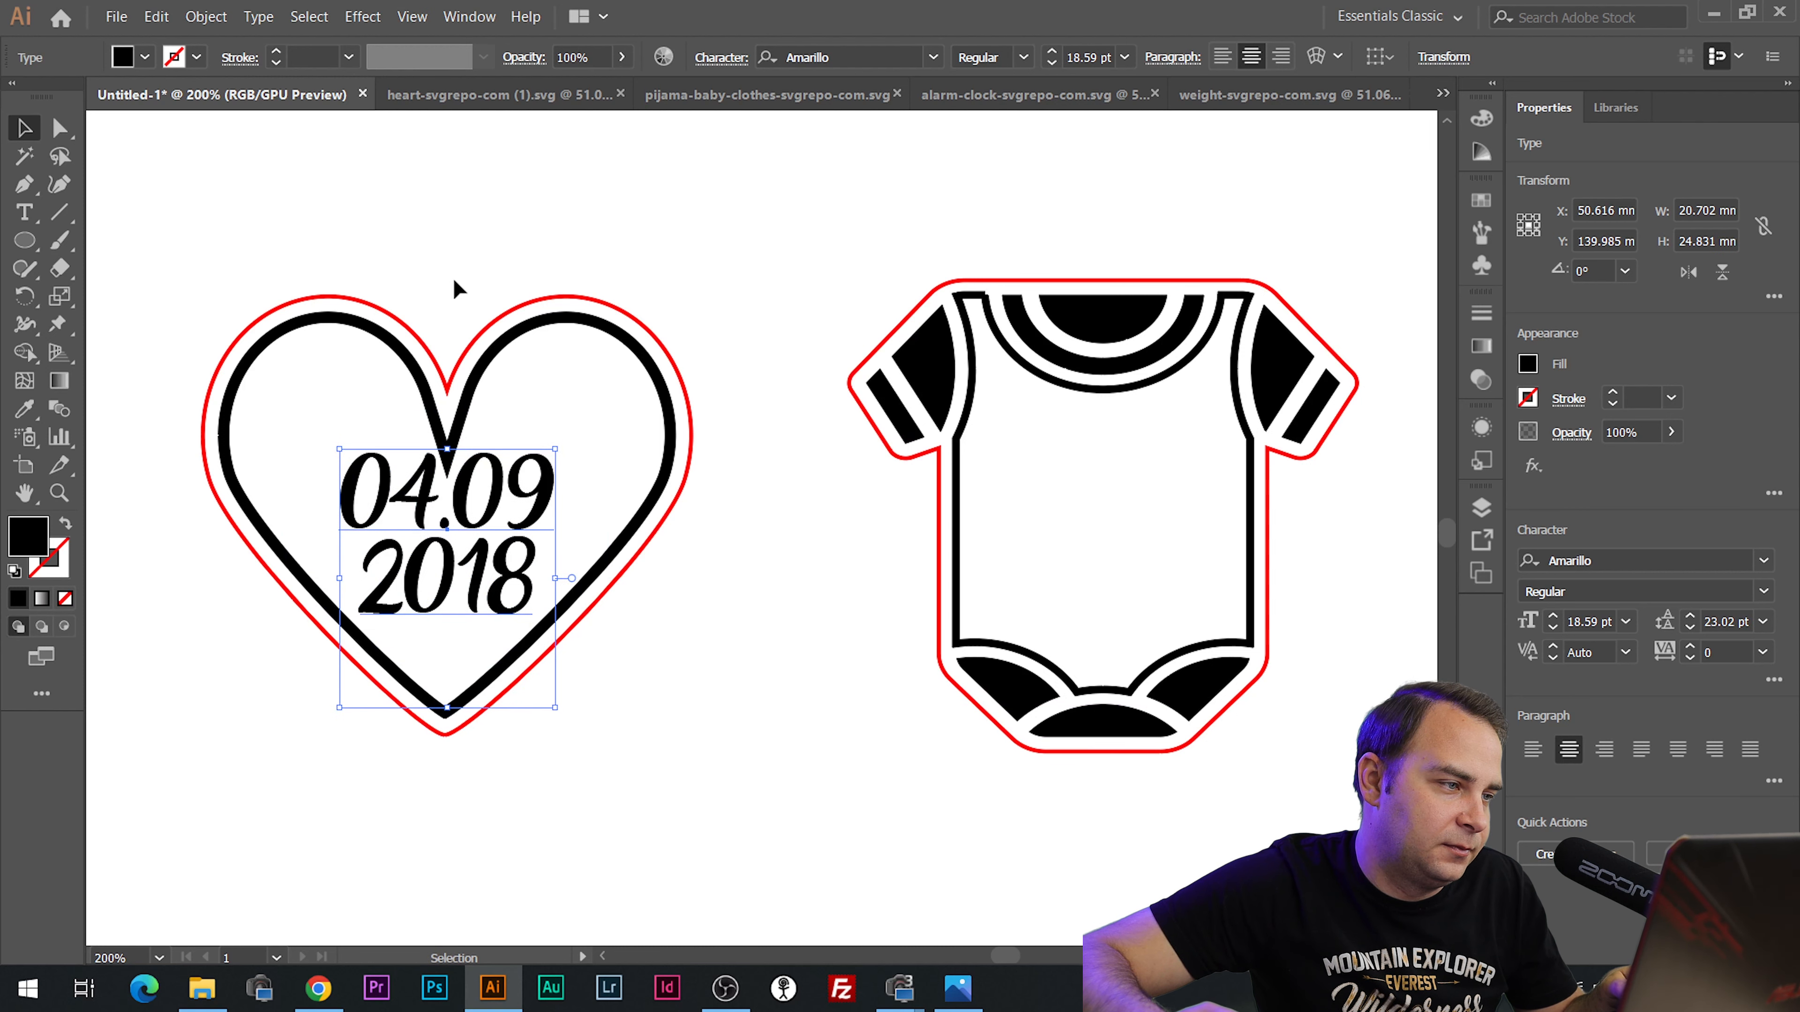
left_click_drag(429, 230, 570, 648)
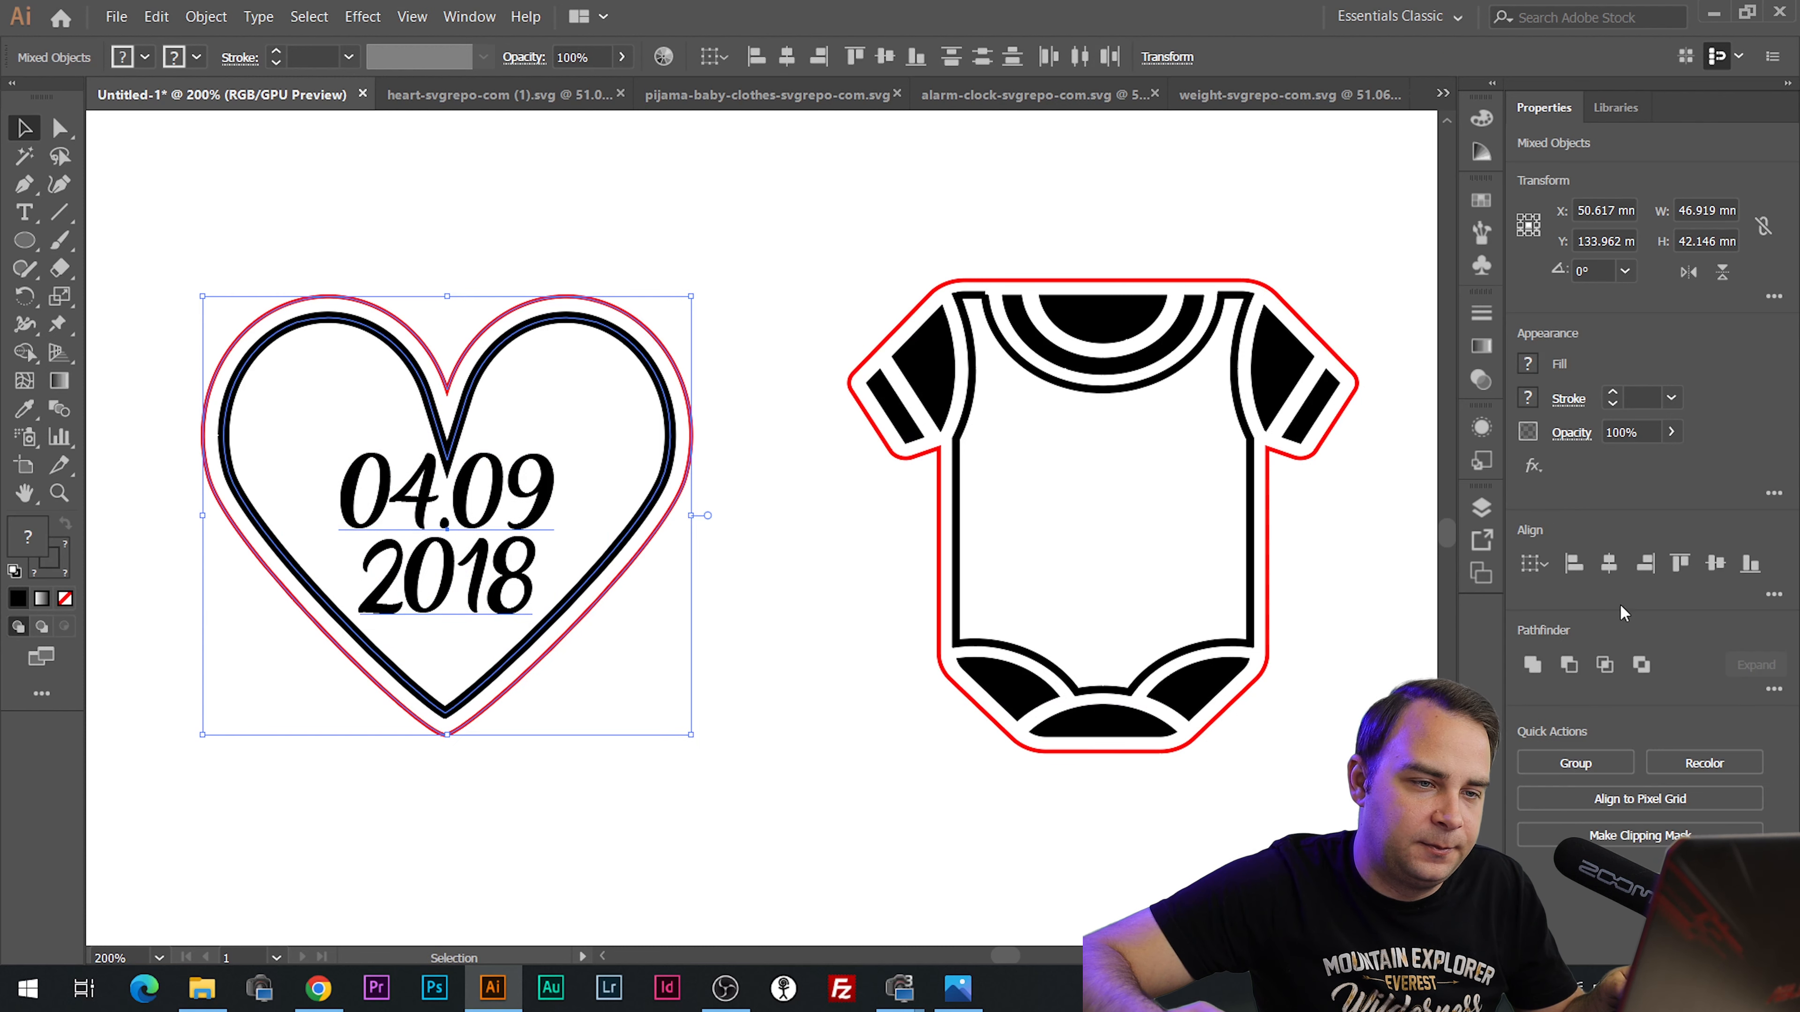
left_click(741, 691)
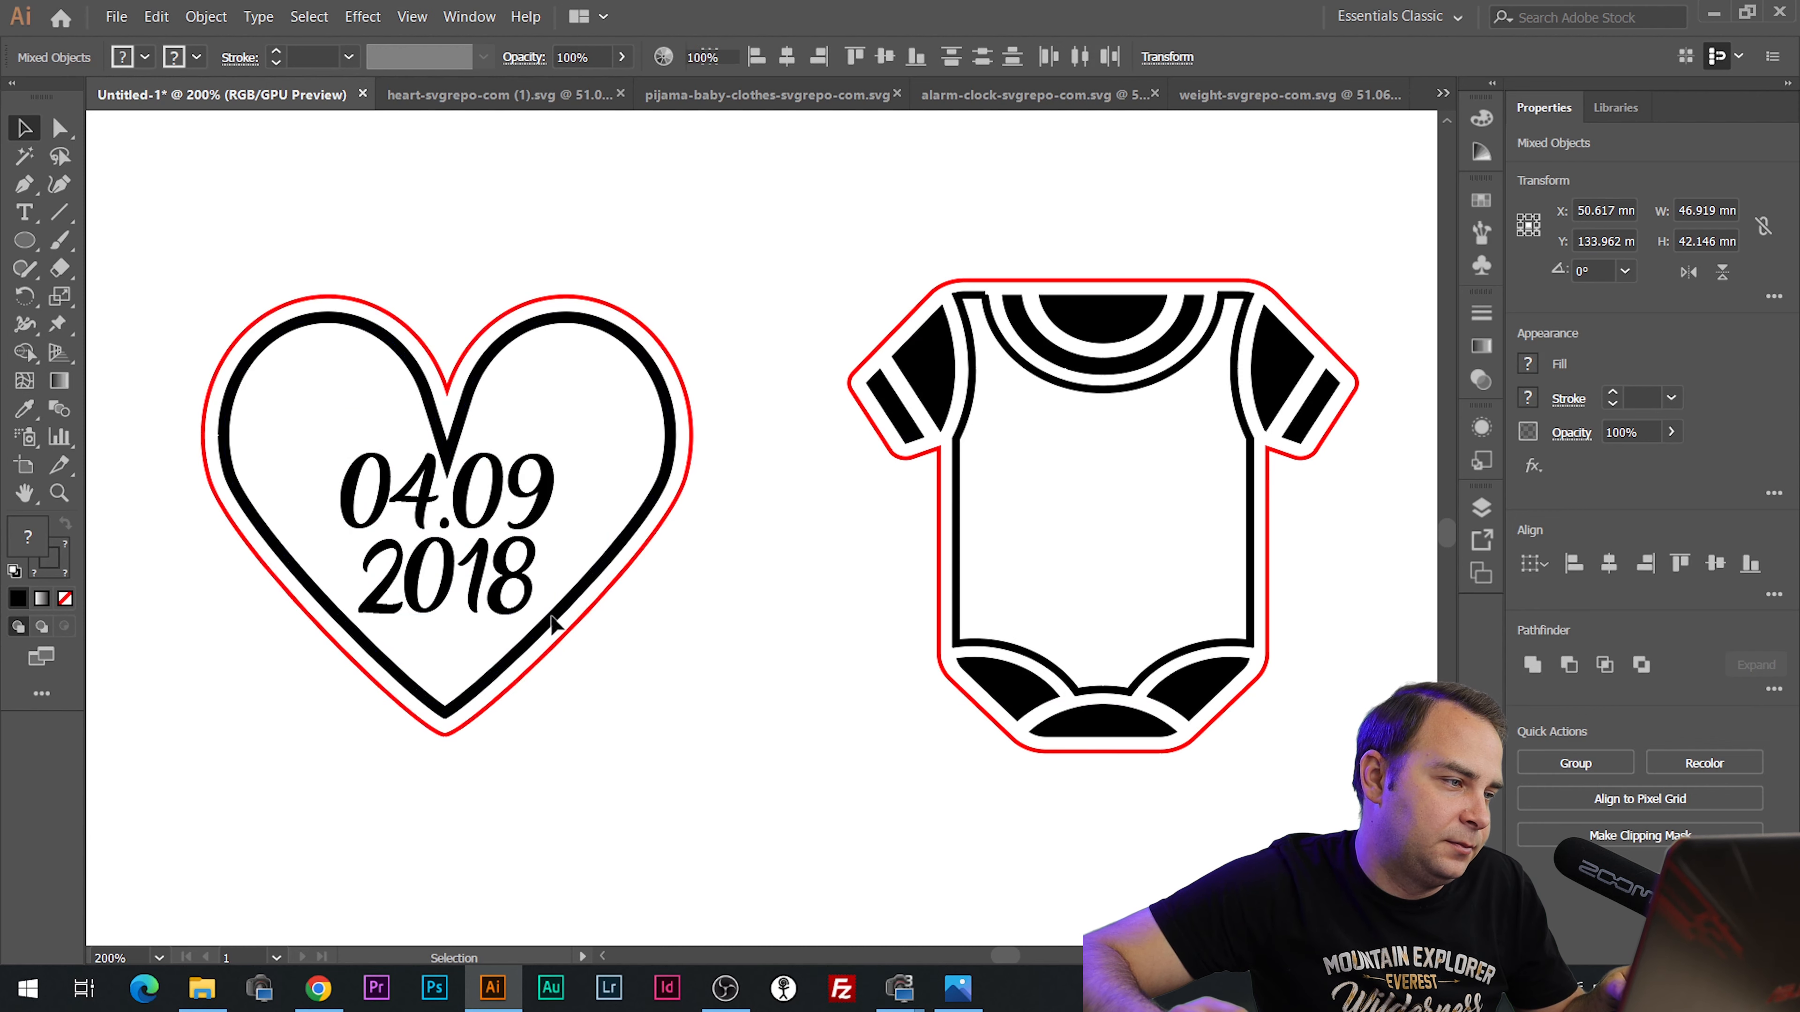
left_click(539, 601)
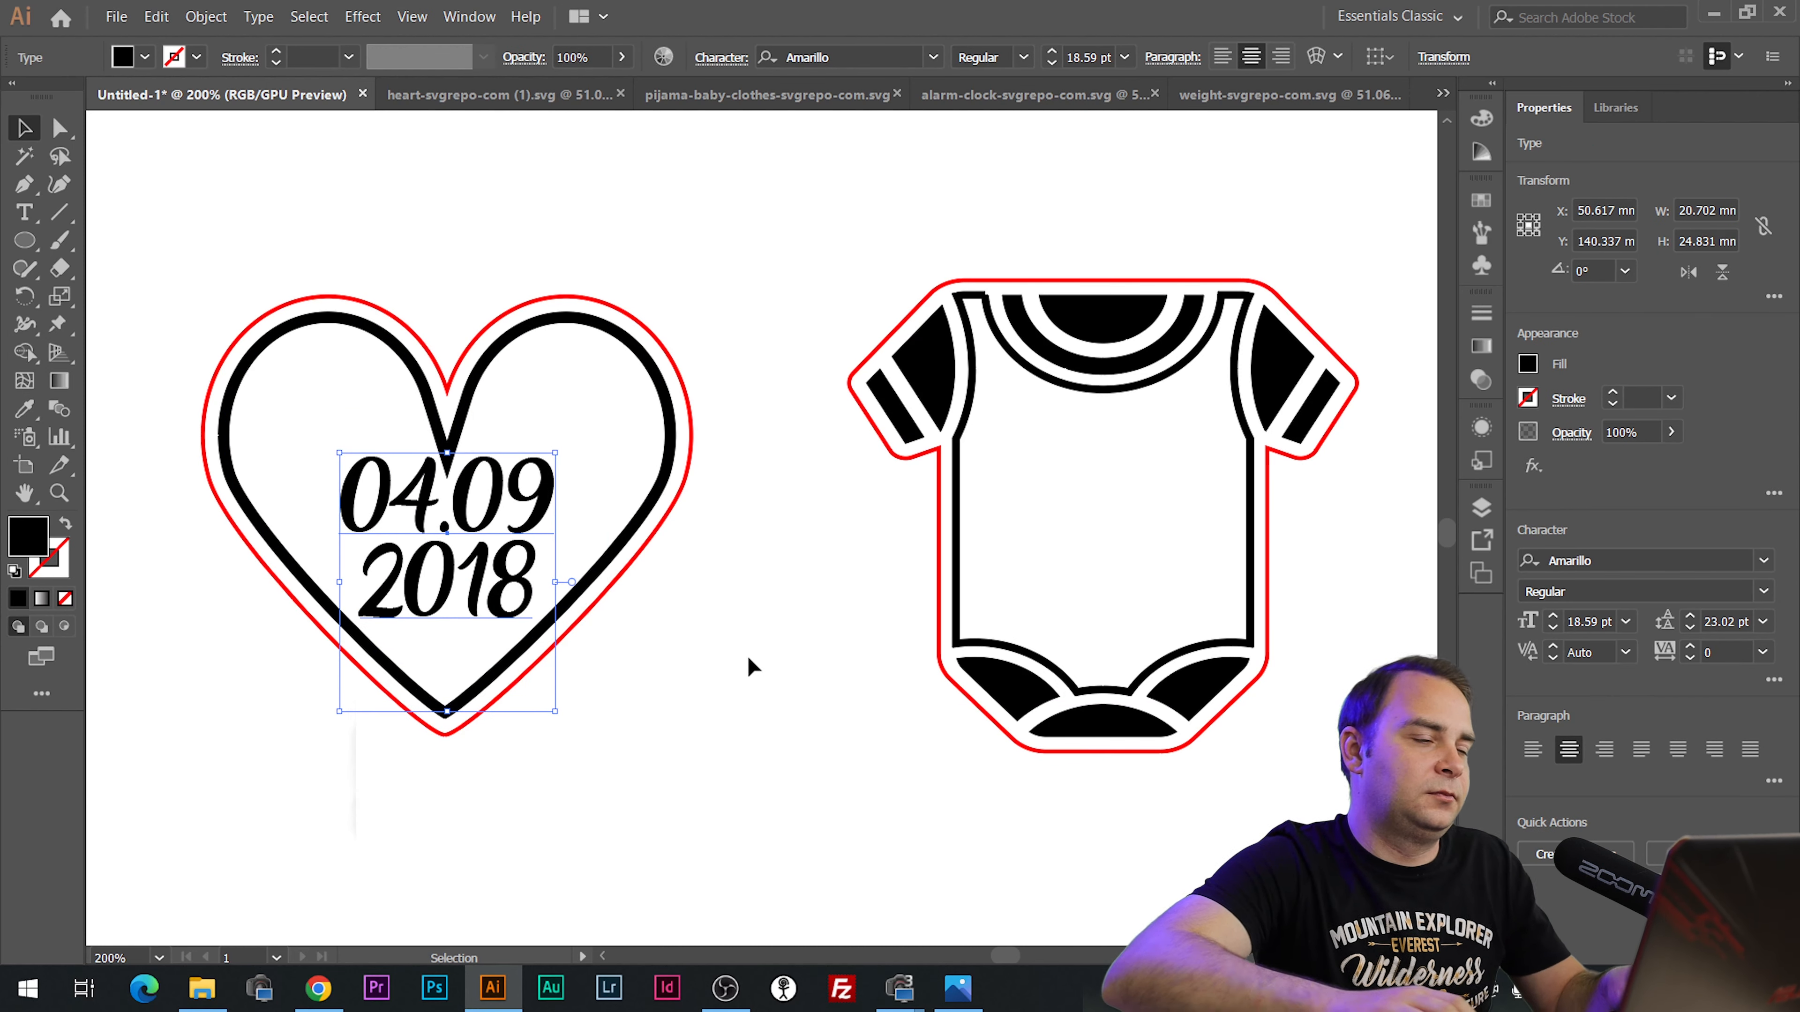
Compare the heart pendant's layout with the reference photo sign.jpg and look over all four pendants.
key("alt+Tab")
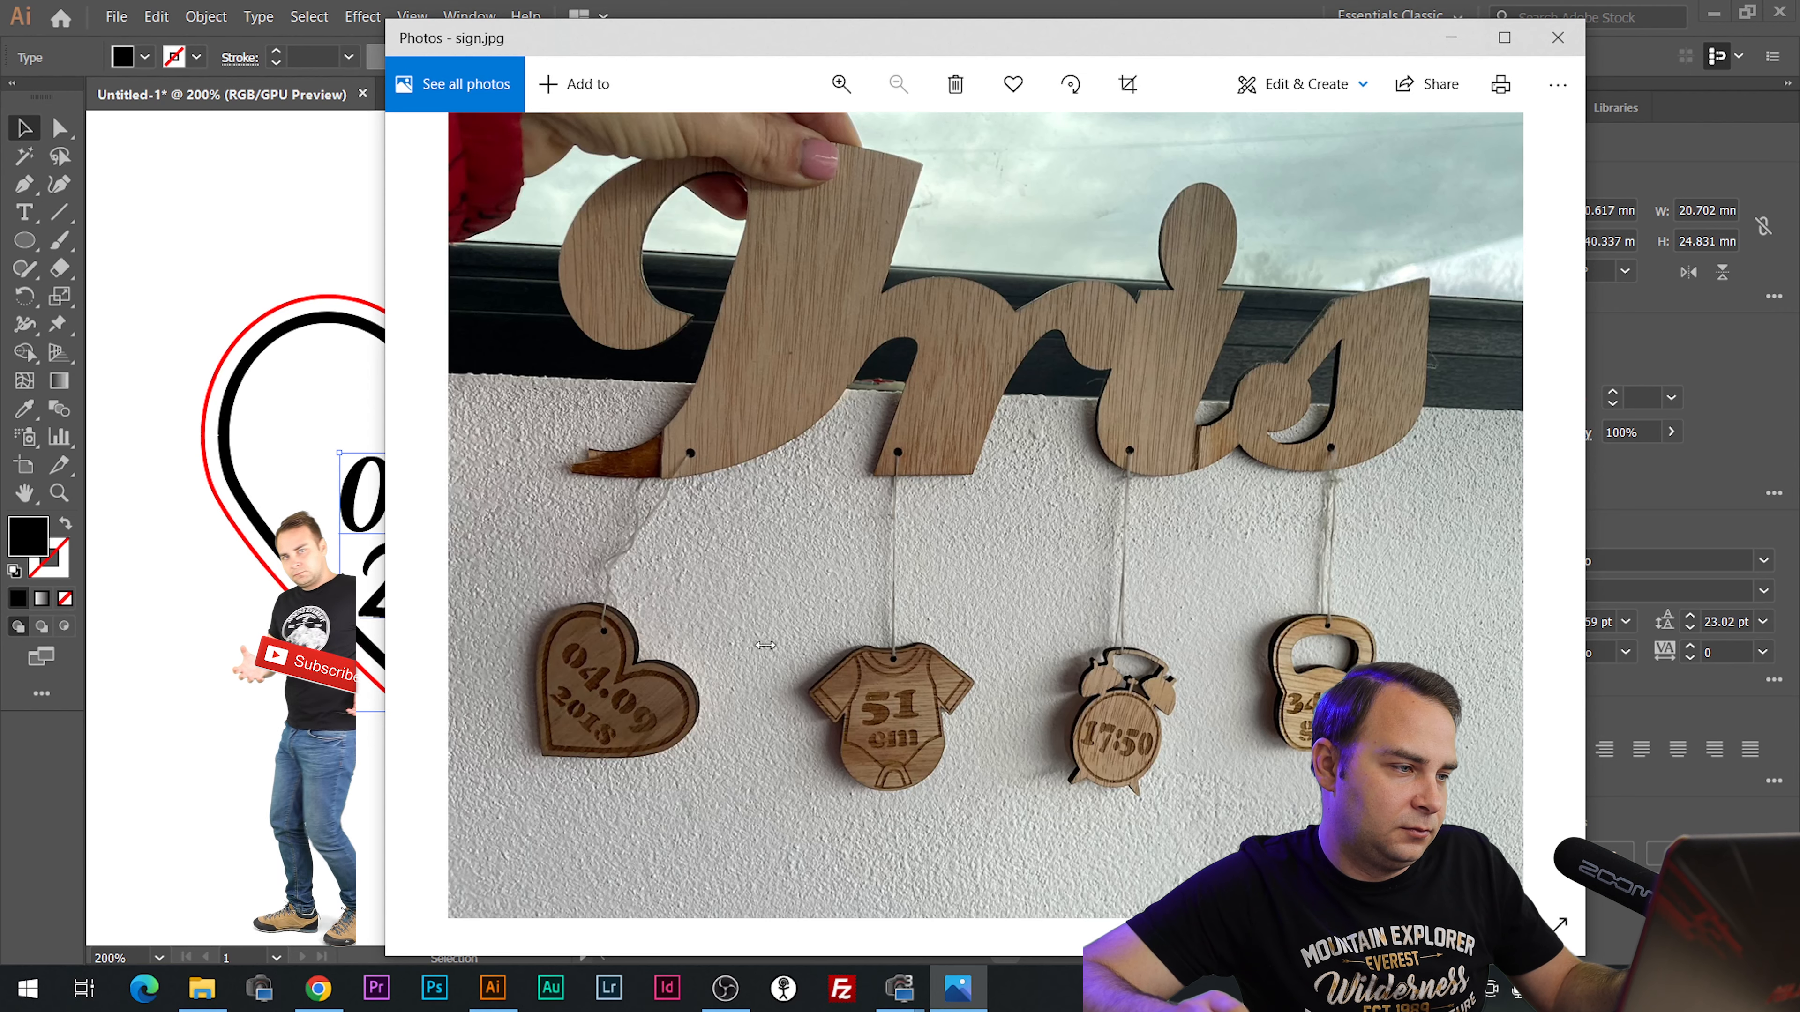
key("alt+Tab")
left_click(768, 369)
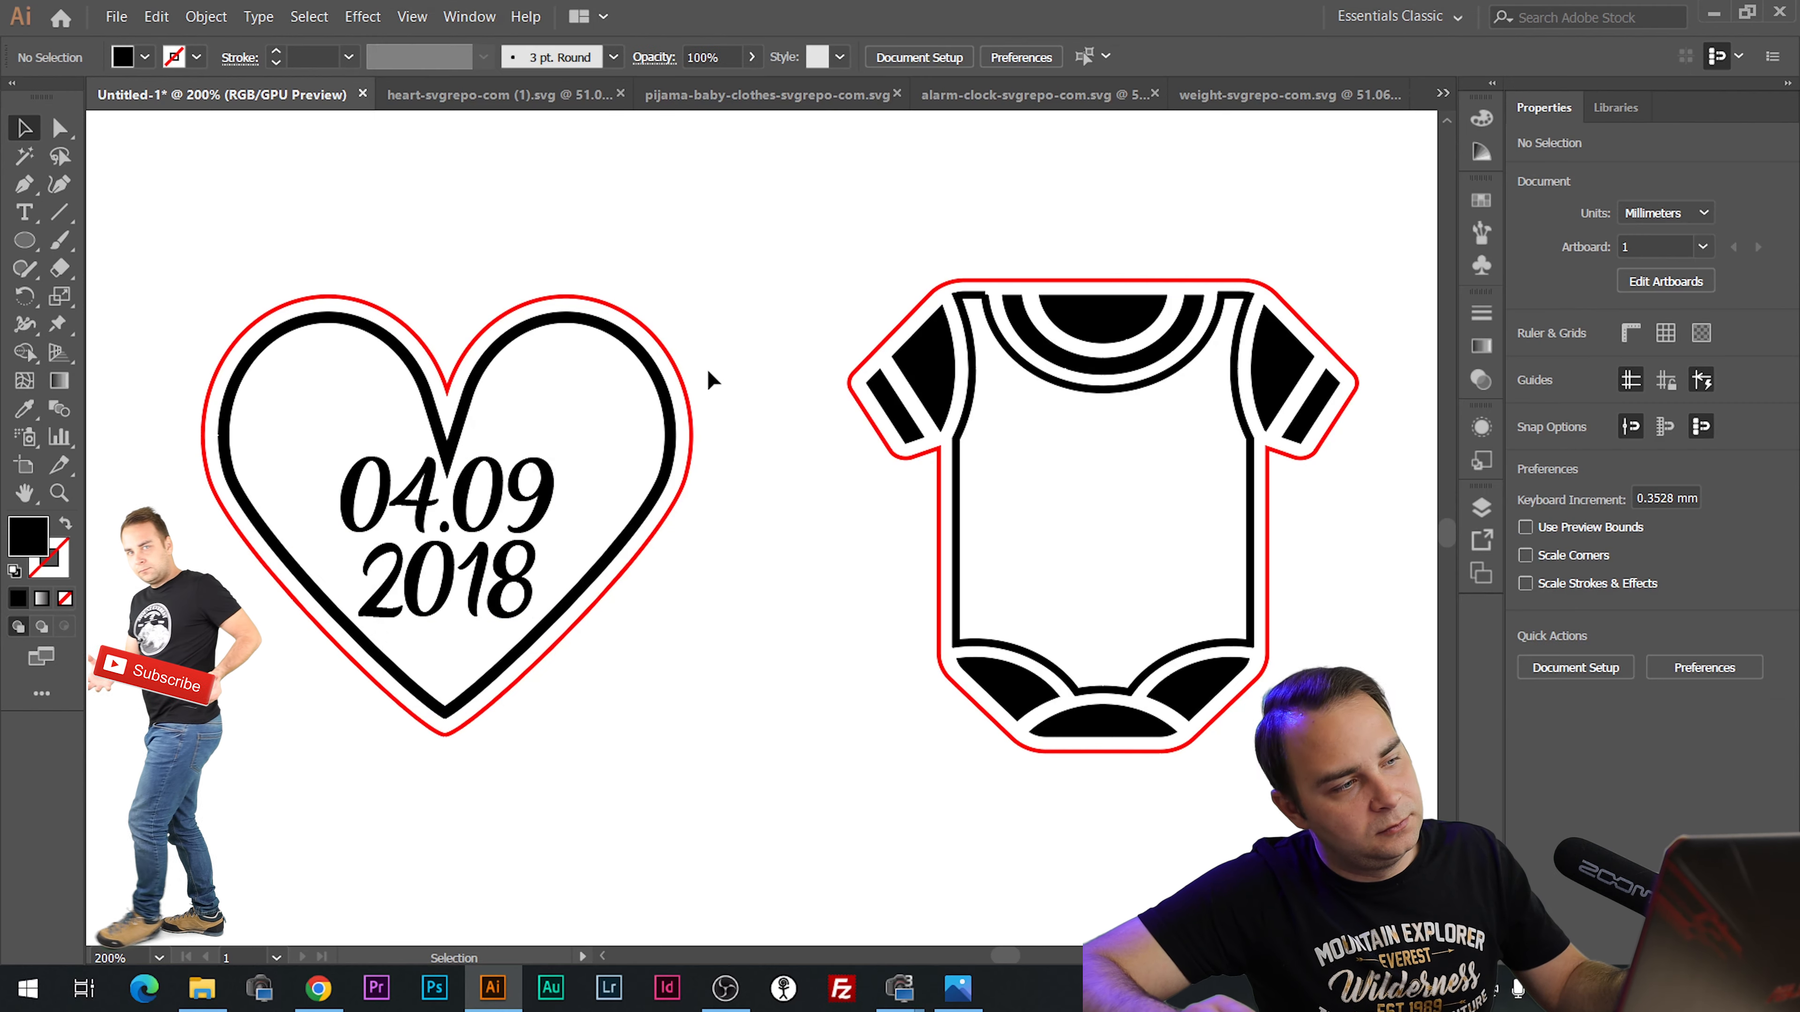
scroll(453, 390, "down", 5)
scroll(474, 390, "up", 5)
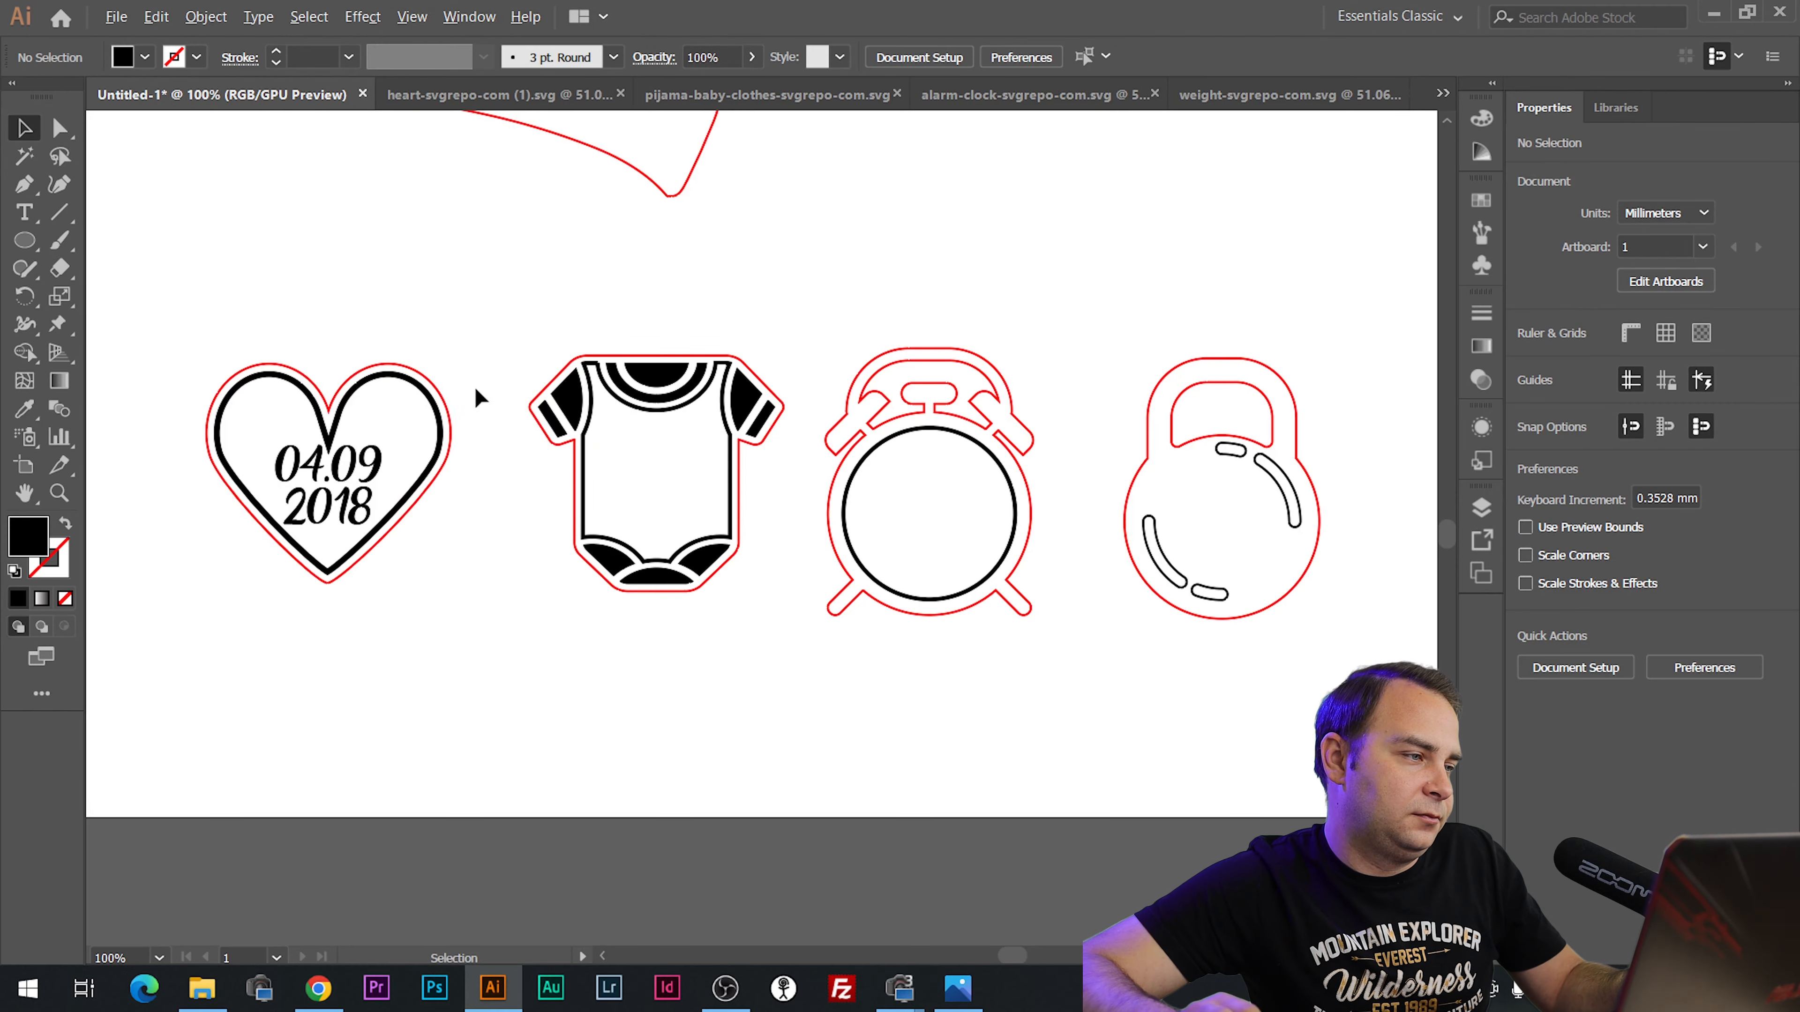
Ungroup the heart's two outlines and delete the inner black one.
left_click(525, 347)
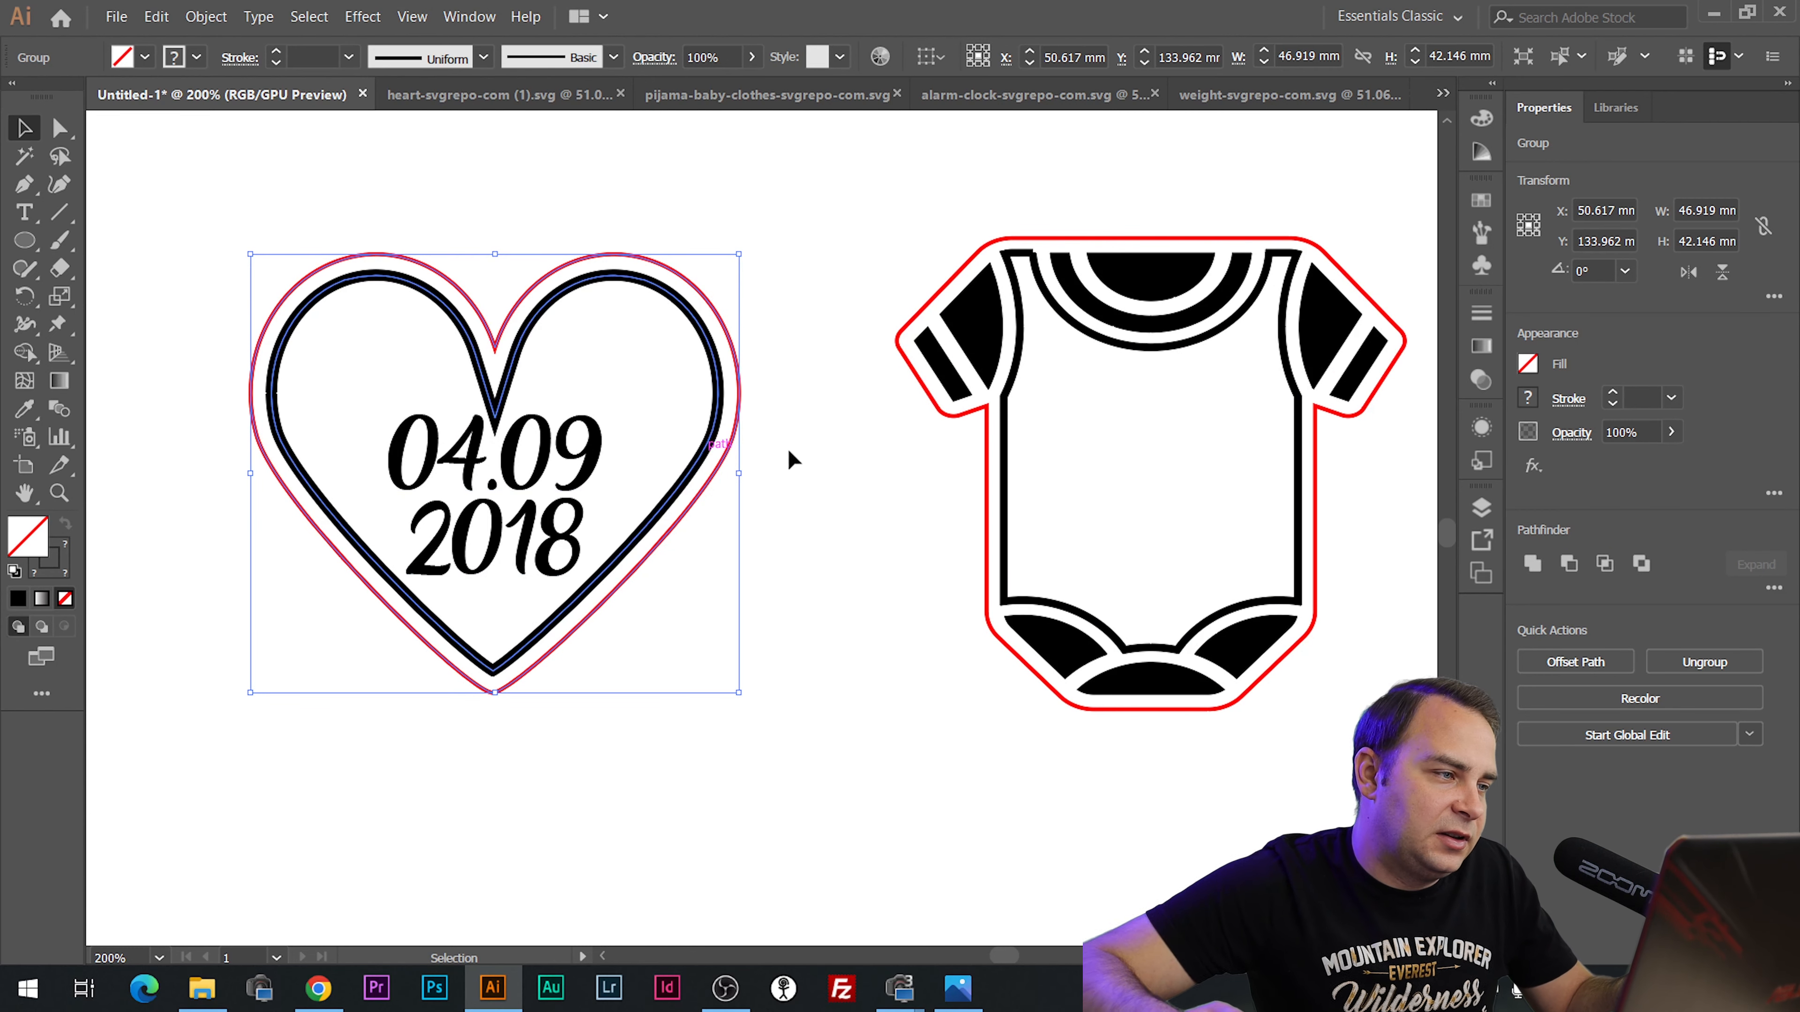
key("Delete")
key("ctrl+z")
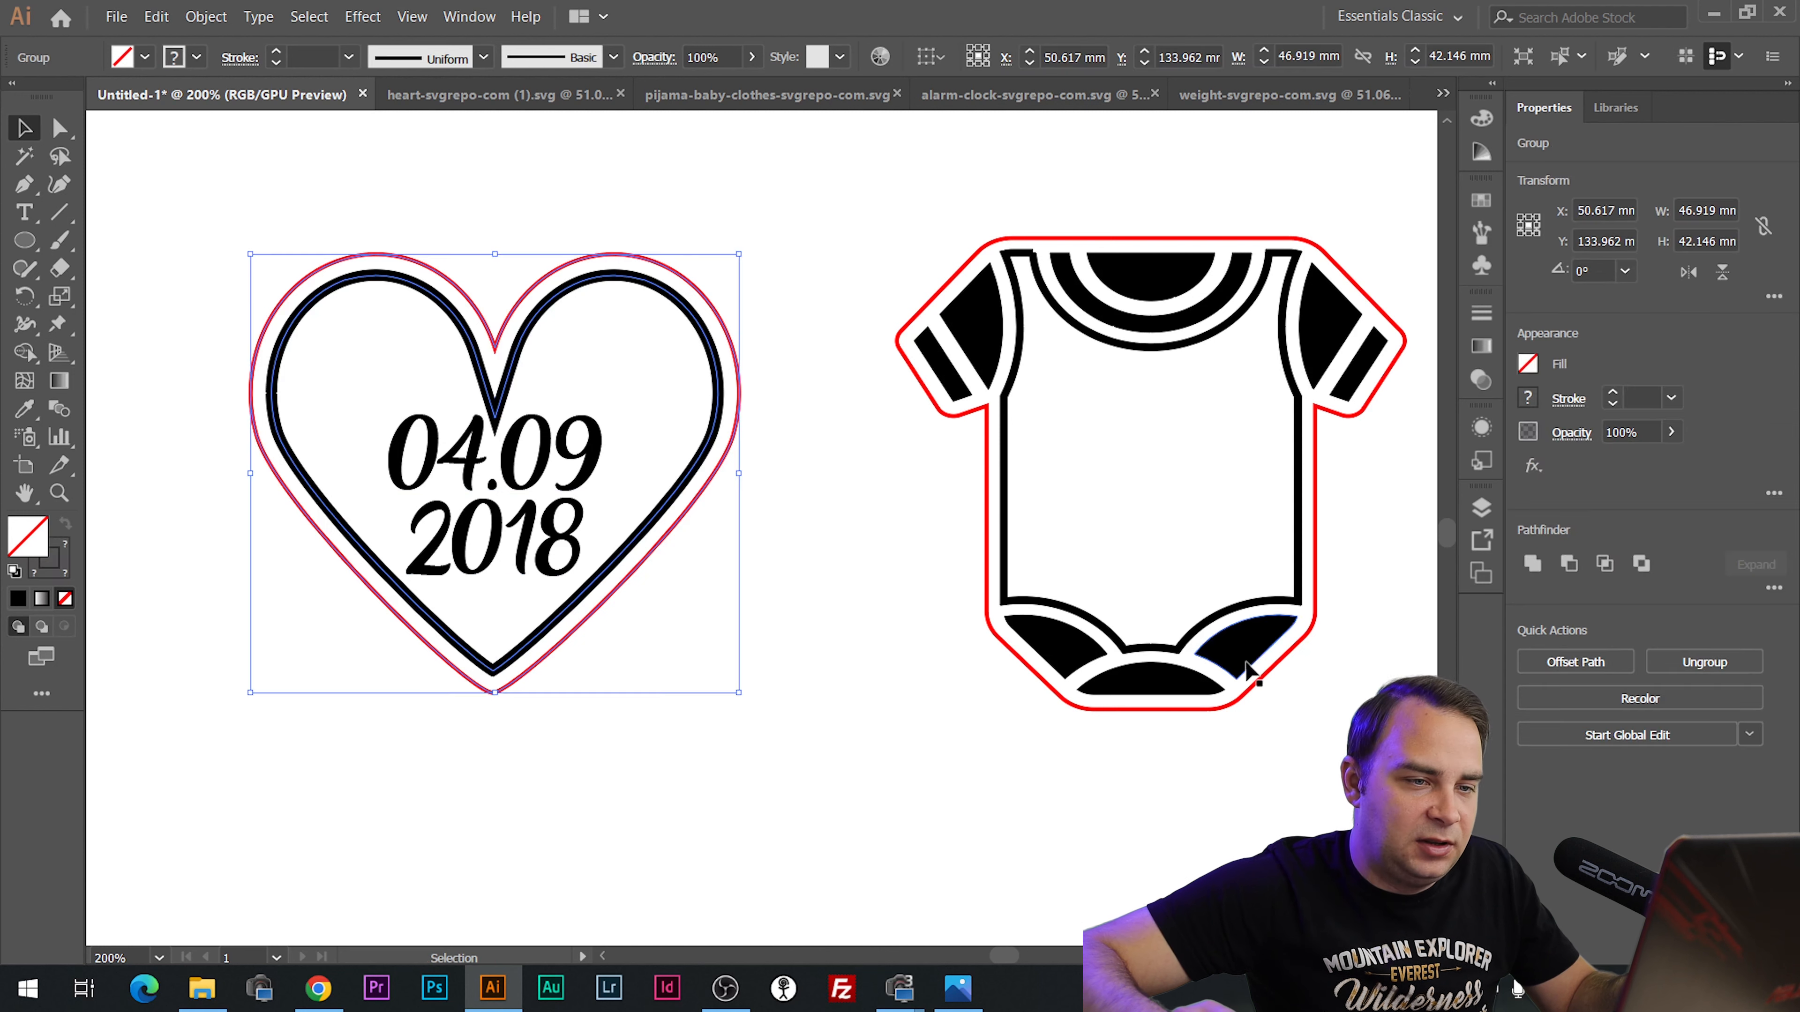
left_click(1731, 659)
left_click(555, 364)
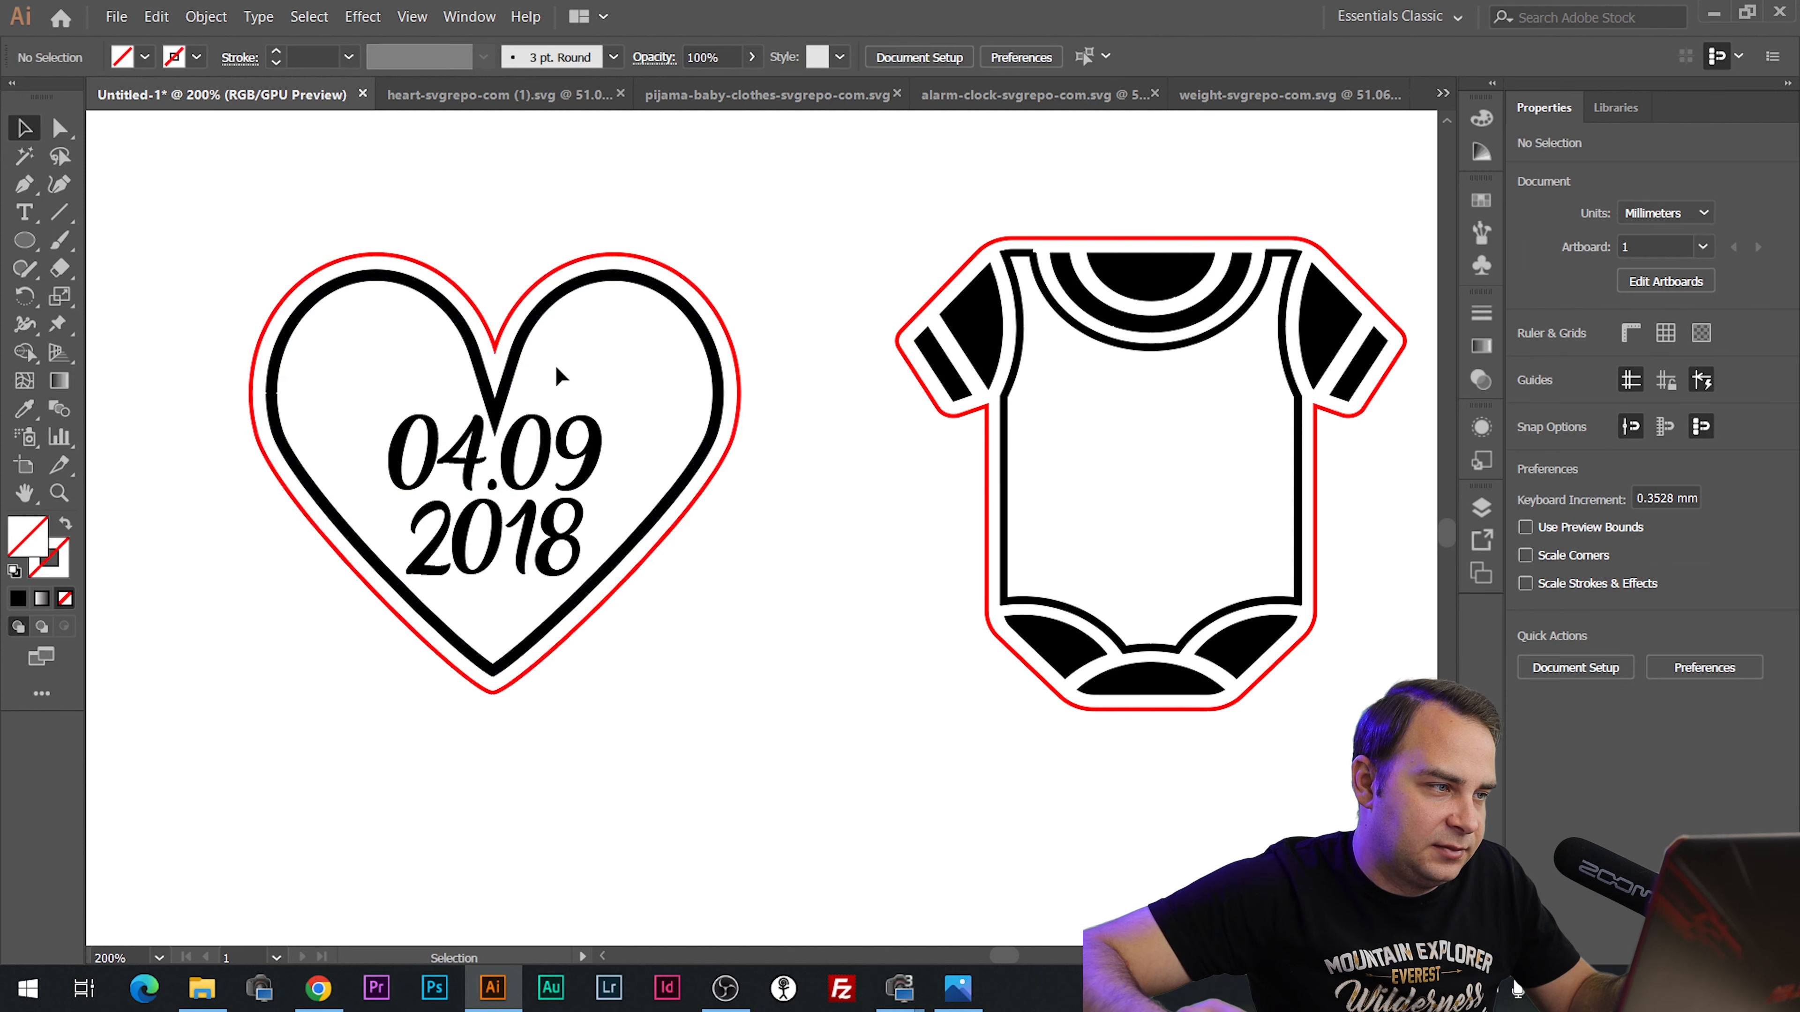
left_click(520, 354)
key("Delete")
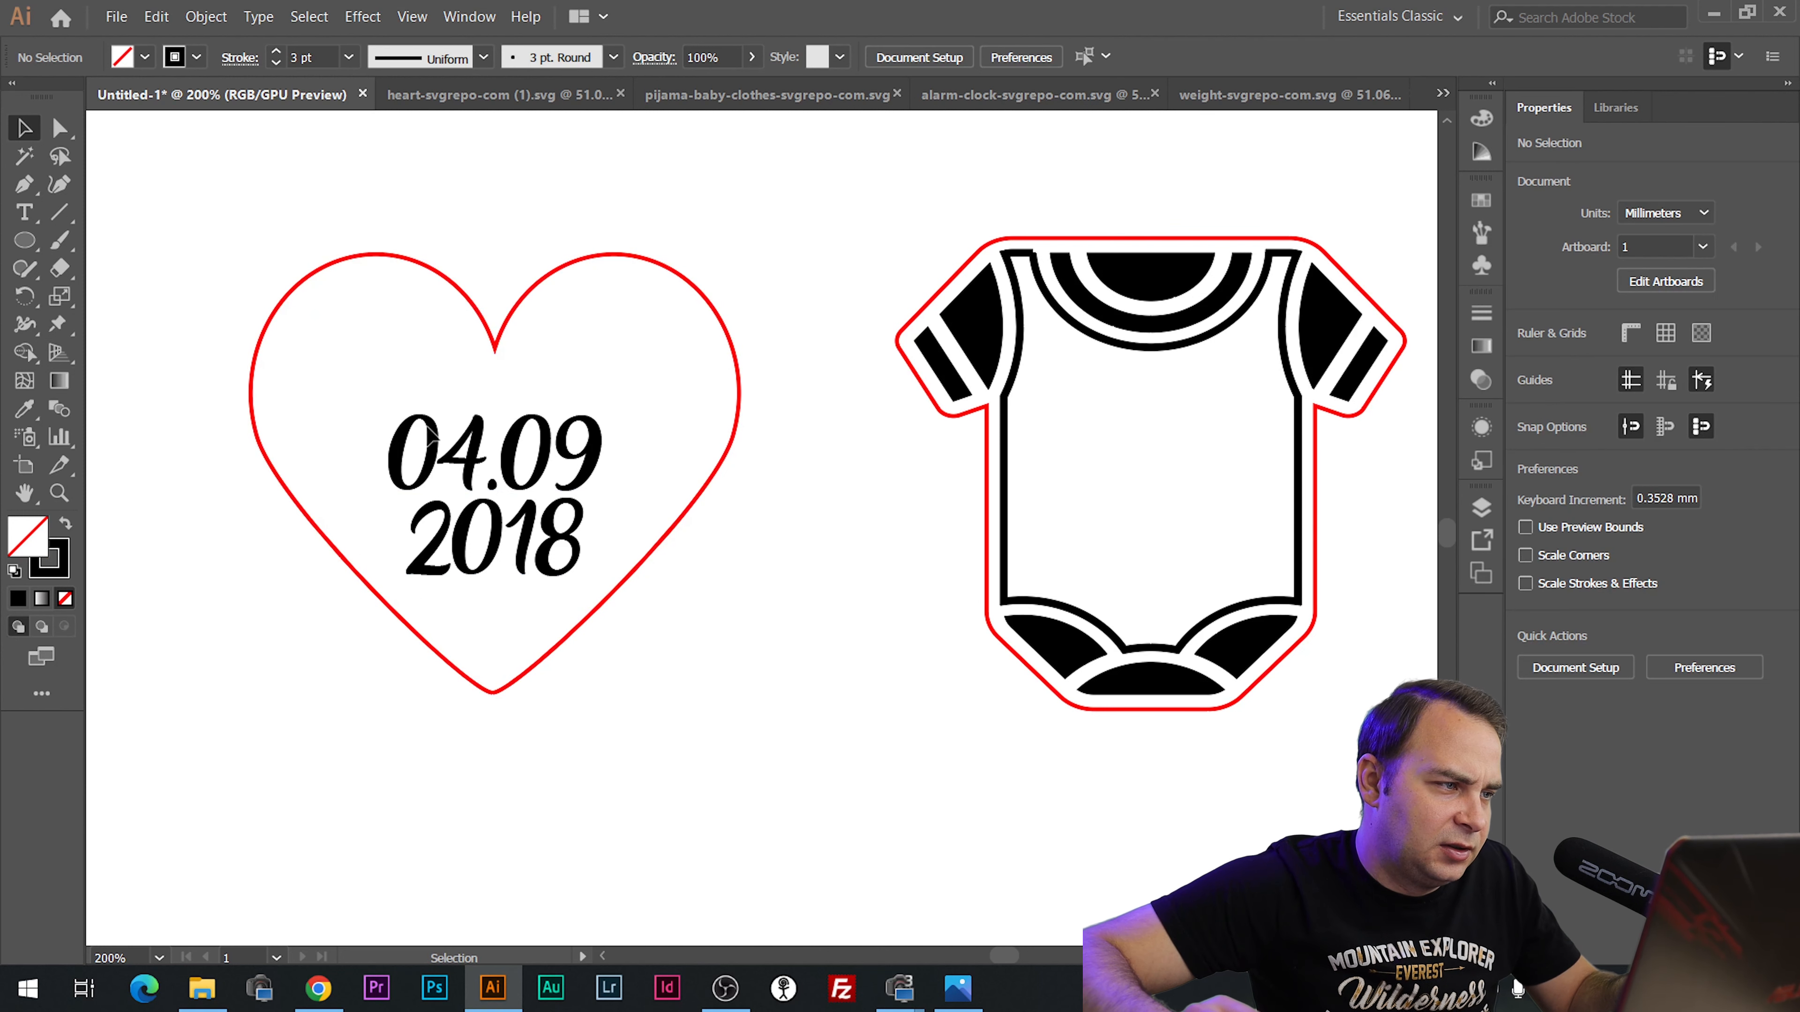
Offset the heart's red outline outward by 3 mm.
left_click(499, 301)
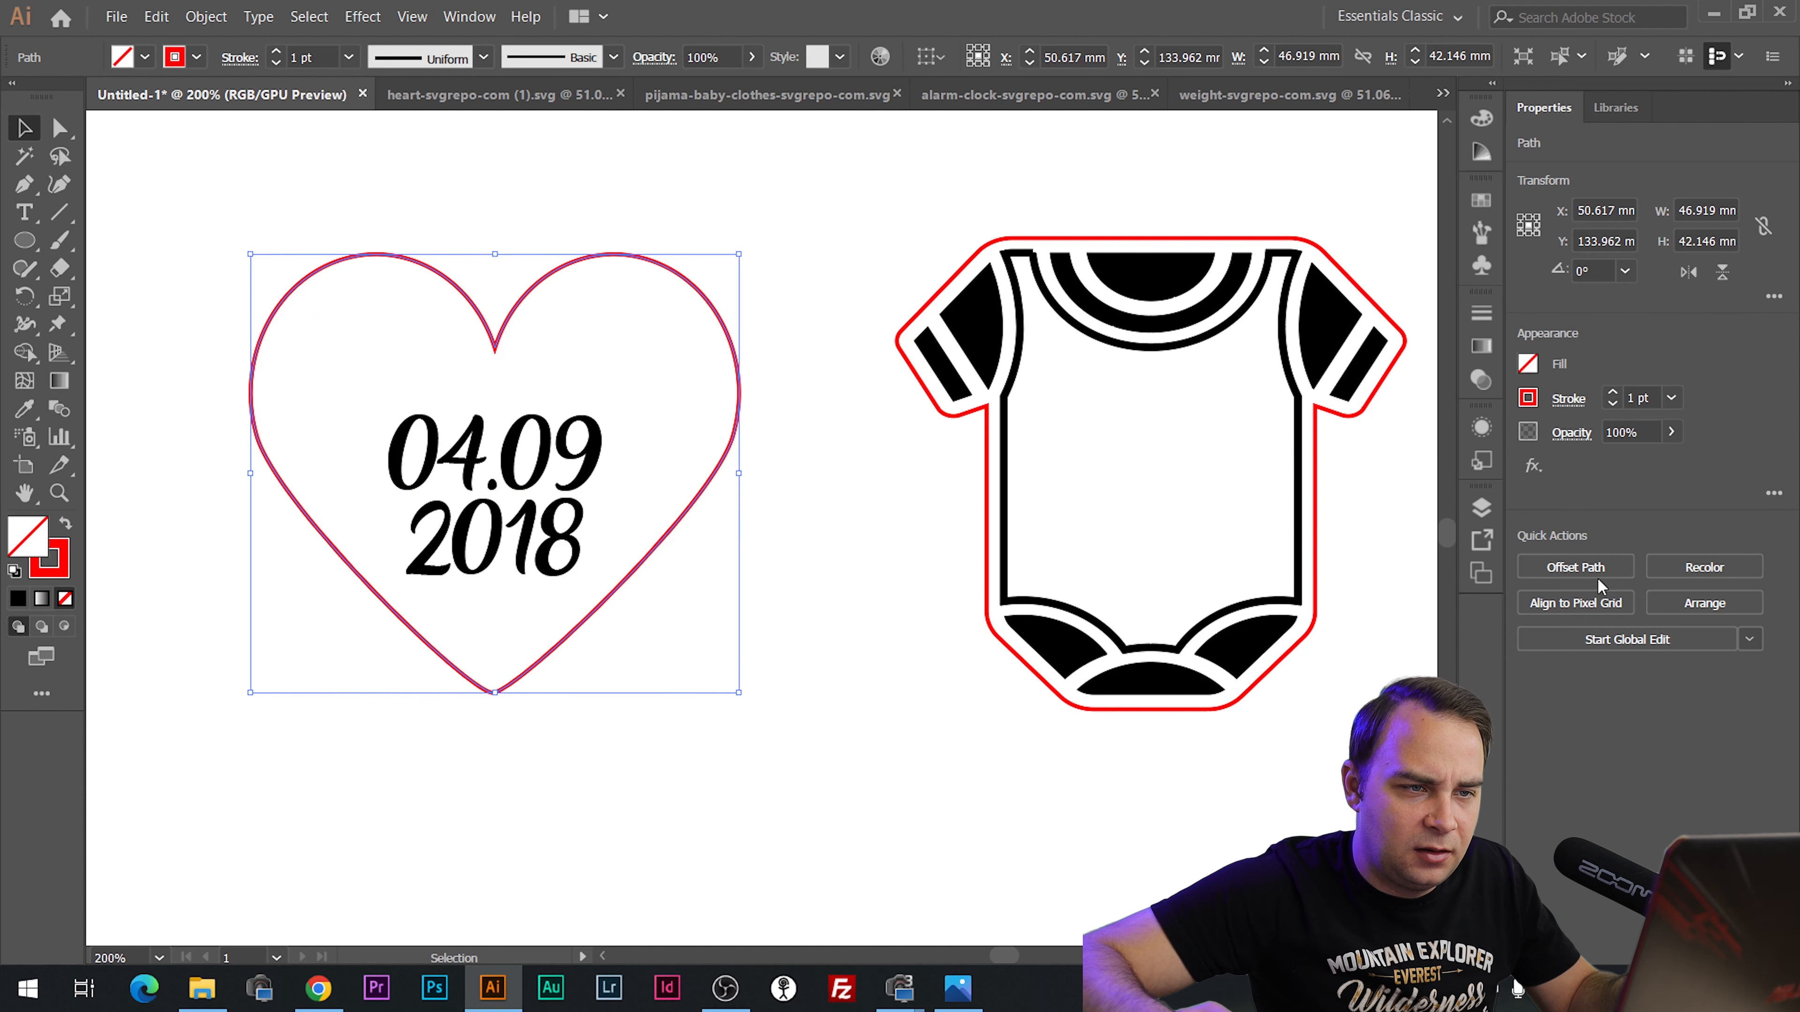
left_click(1576, 567)
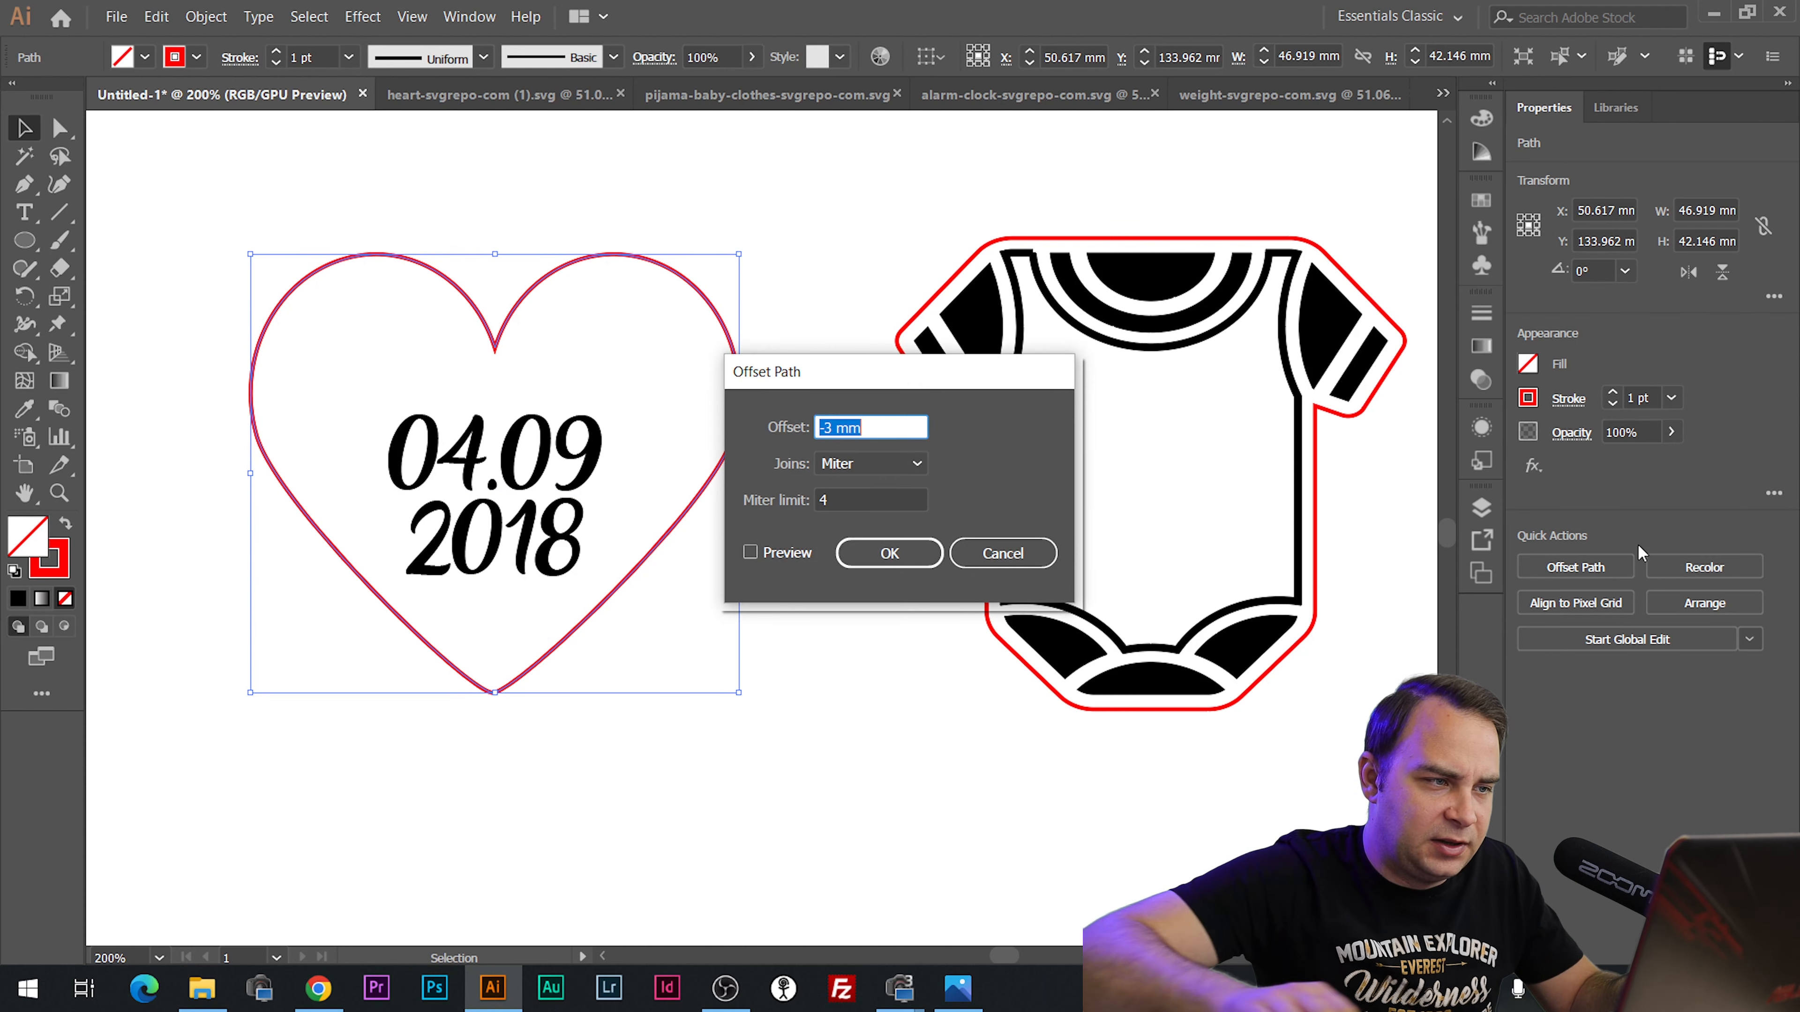
type("3")
key("Return")
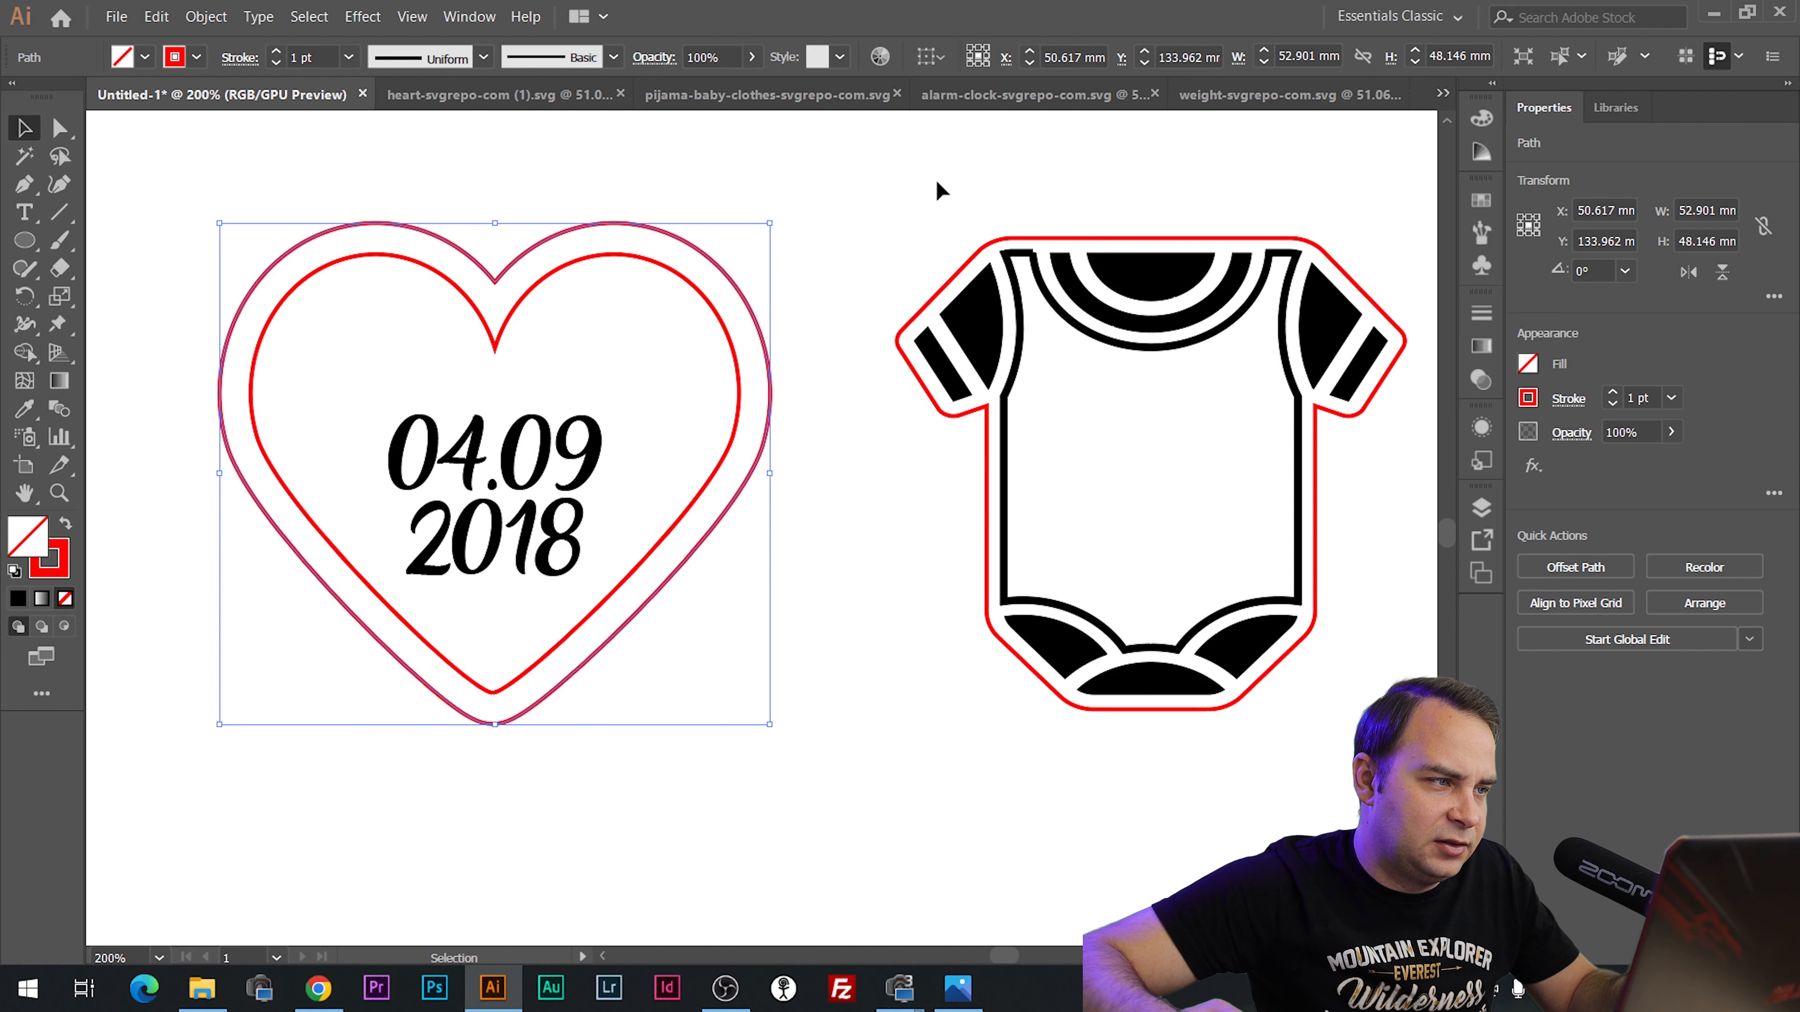
left_click(935, 190)
Give the inner heart outline a black 2 pt stroke.
left_click(510, 335)
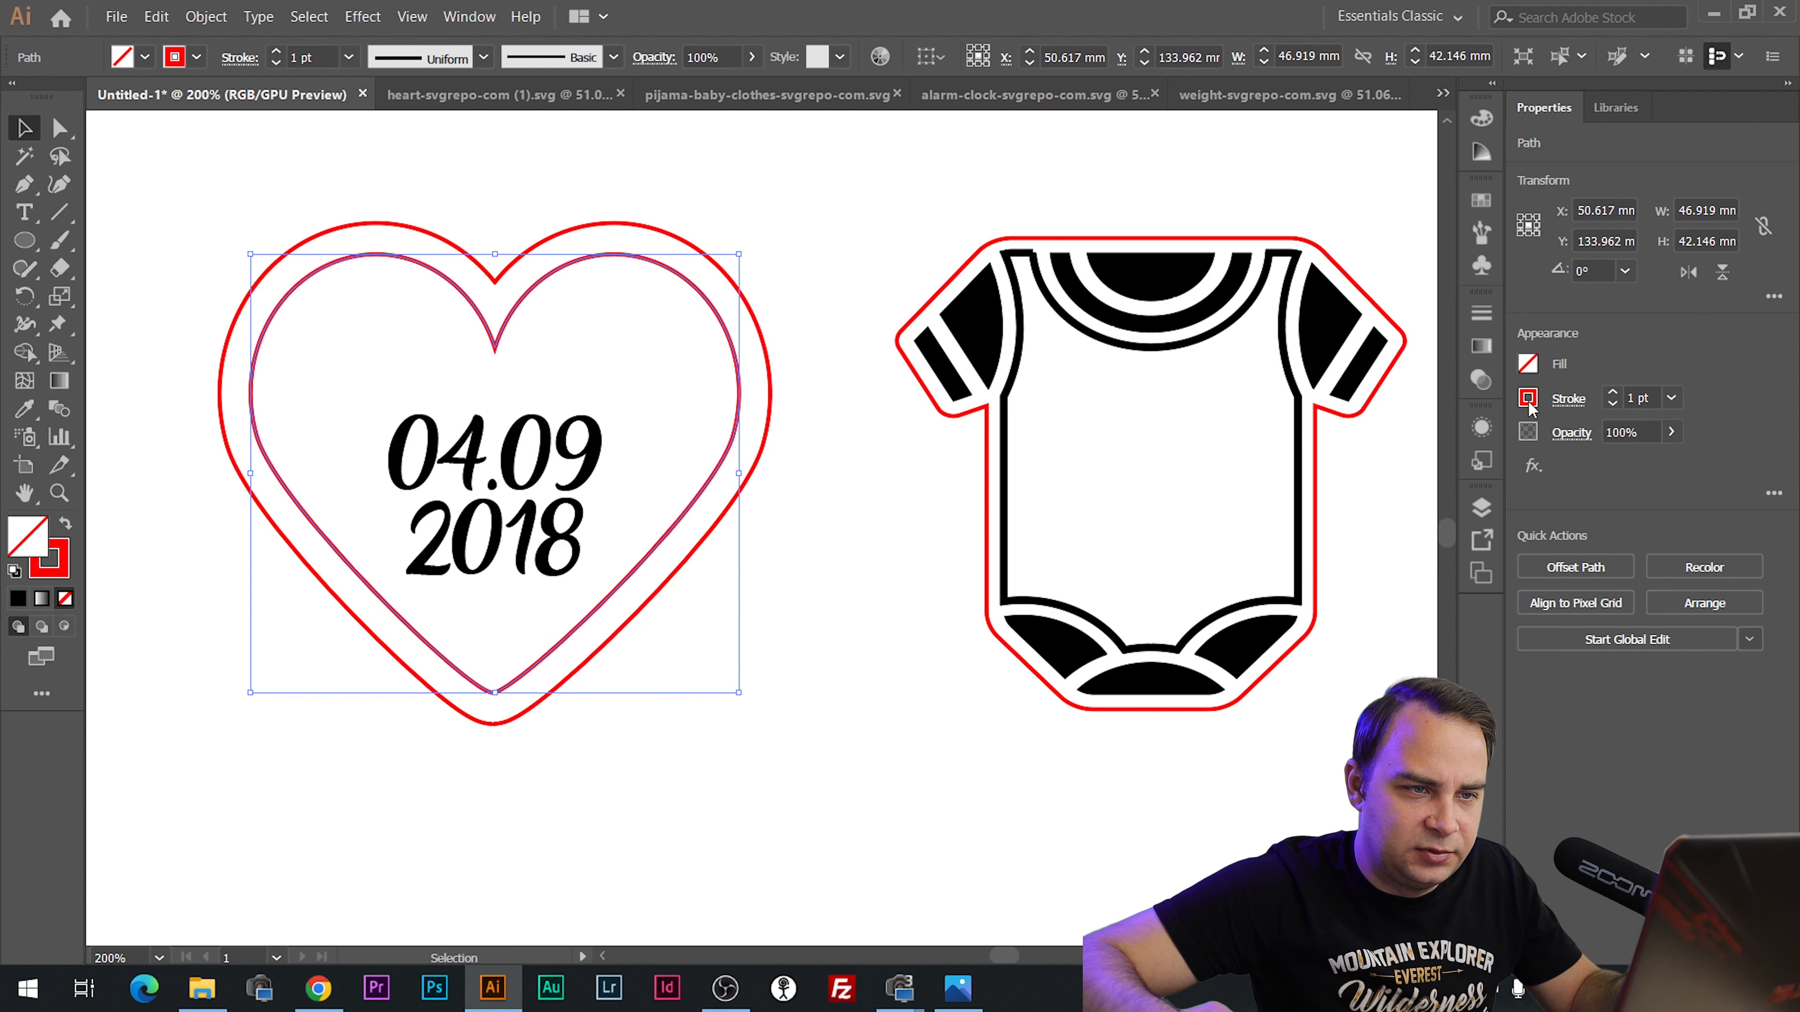
left_click(1528, 402)
left_click(1323, 482)
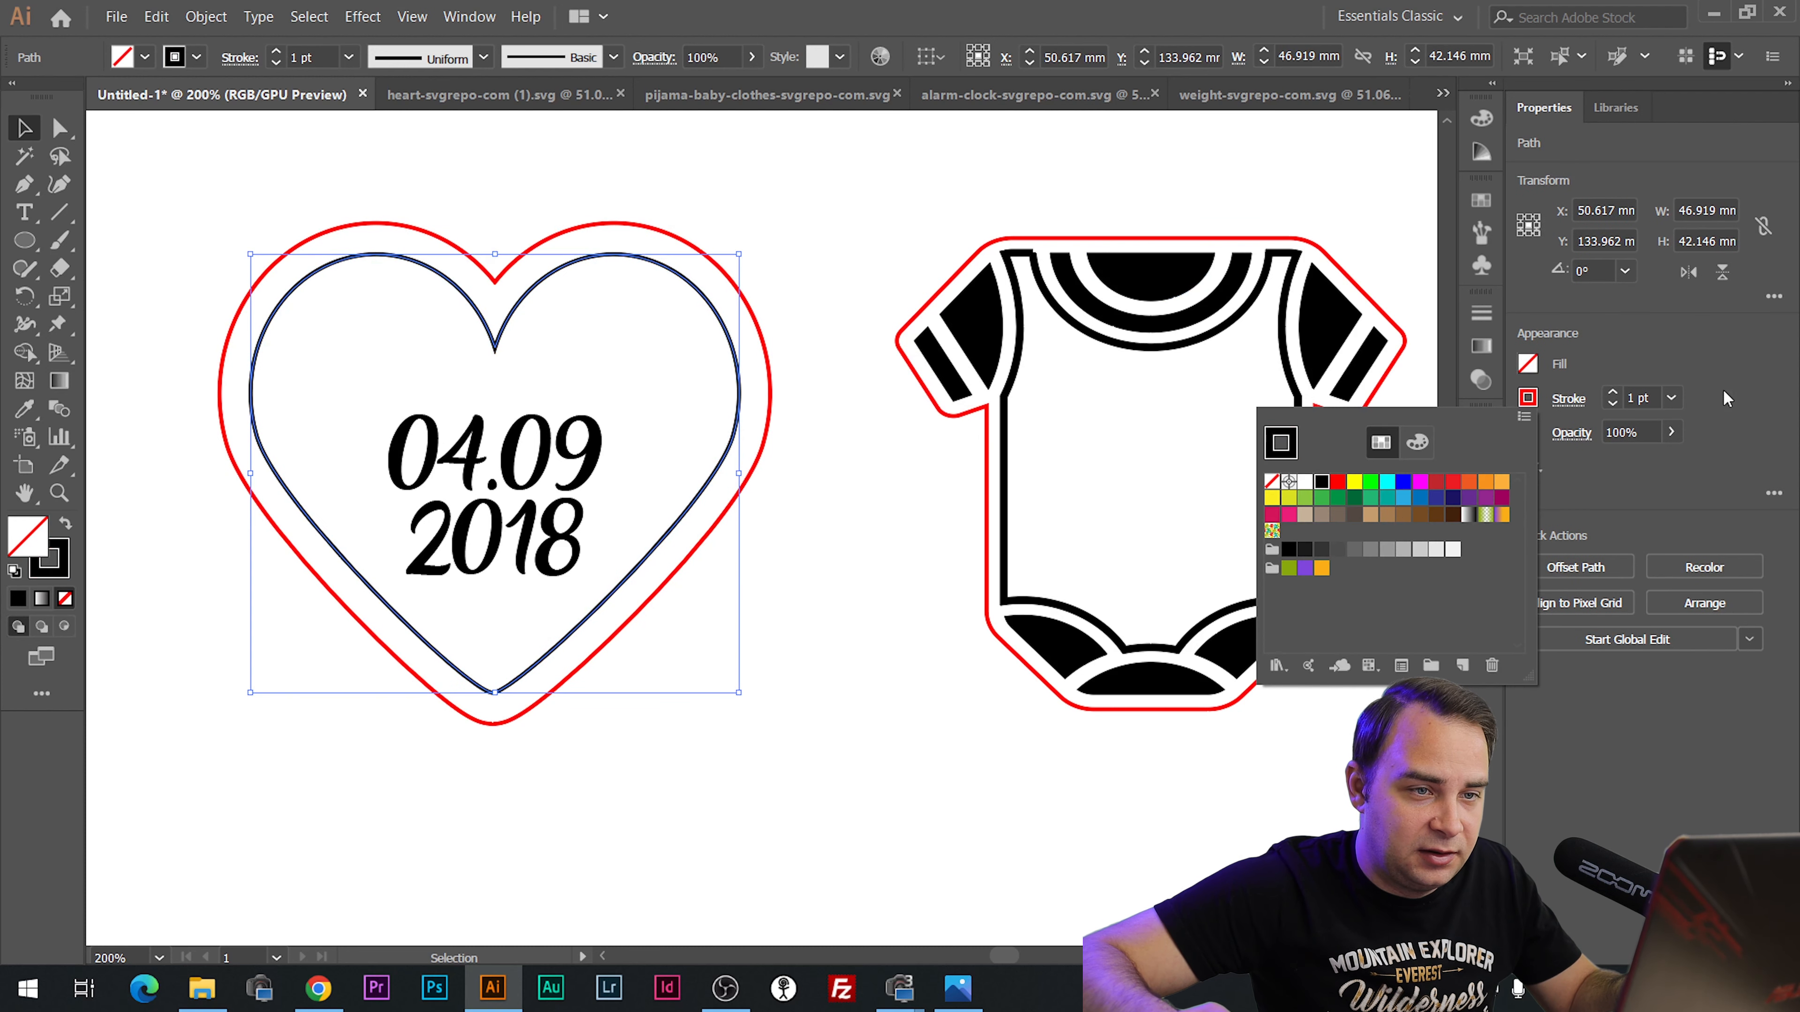
left_click(1671, 398)
left_click(1700, 499)
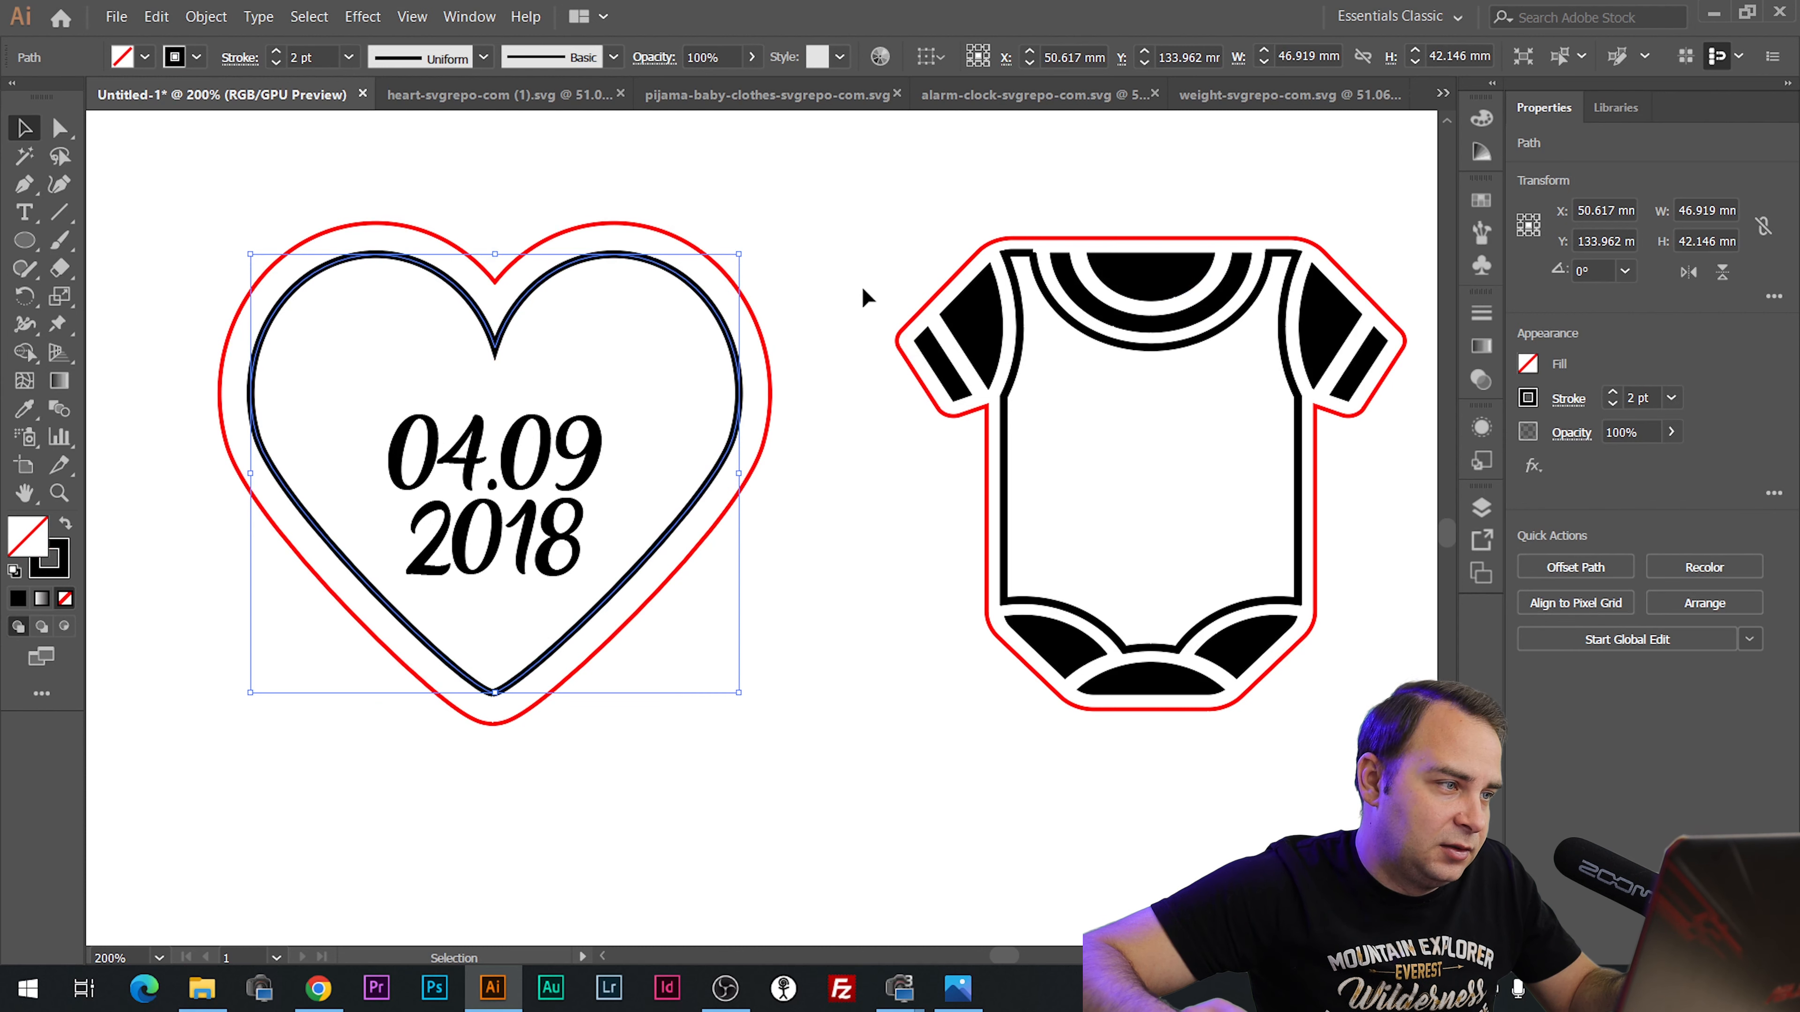
left_click(863, 288)
Move the date text up inside the heart and enlarge it to about 20.7 pt.
left_click_drag(496, 457, 493, 428)
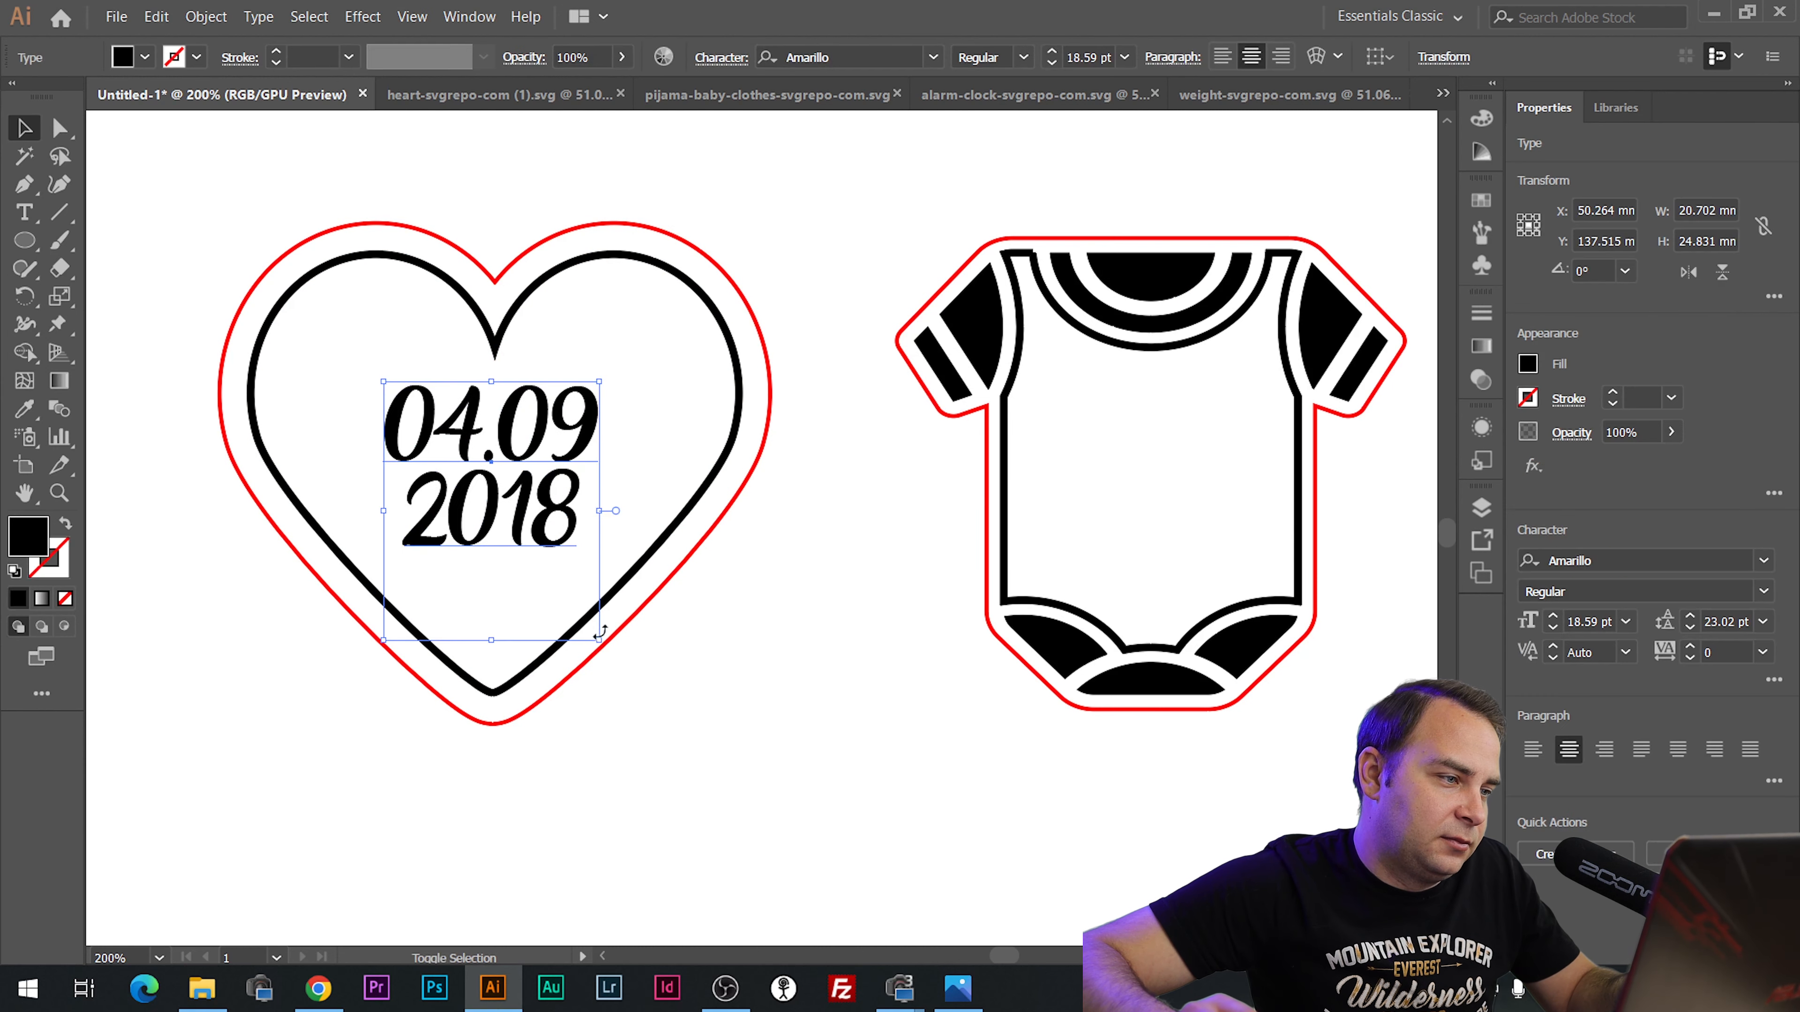
left_click_drag(600, 633, 624, 658)
left_click(454, 234)
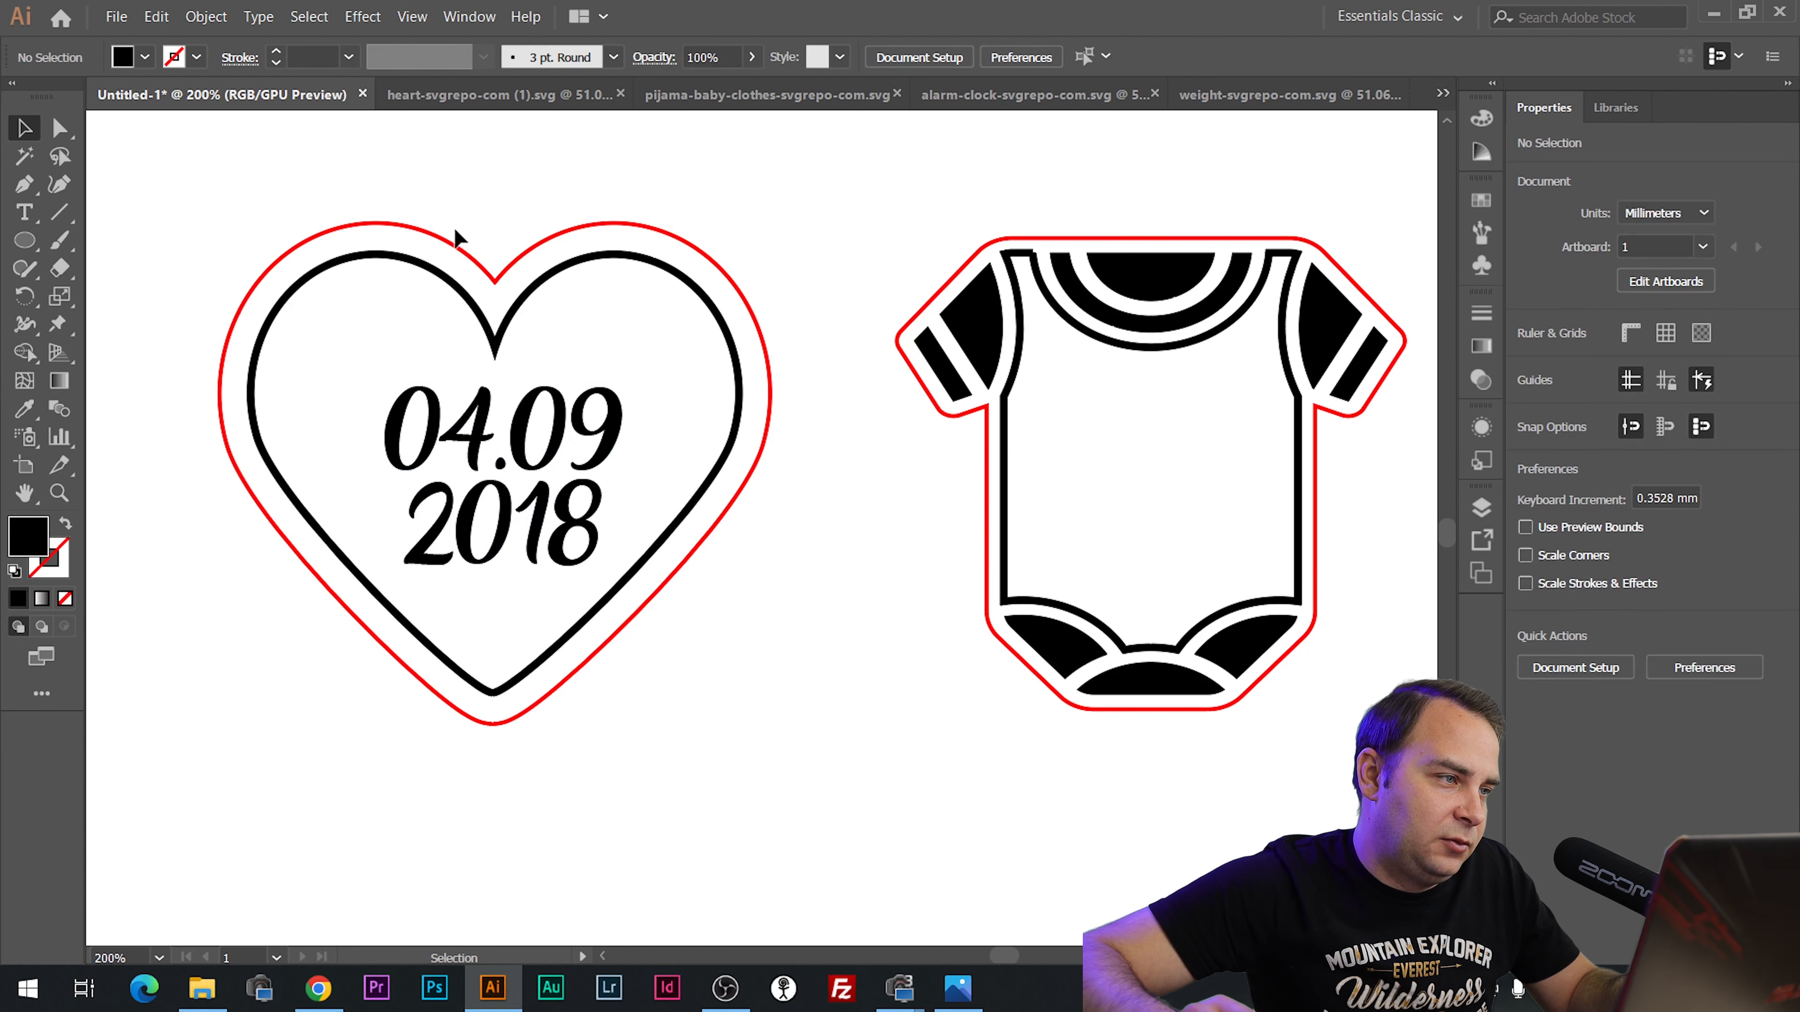
left_click(454, 234)
left_click(1574, 762)
left_click(1016, 559)
left_click(1739, 762)
left_click(932, 816)
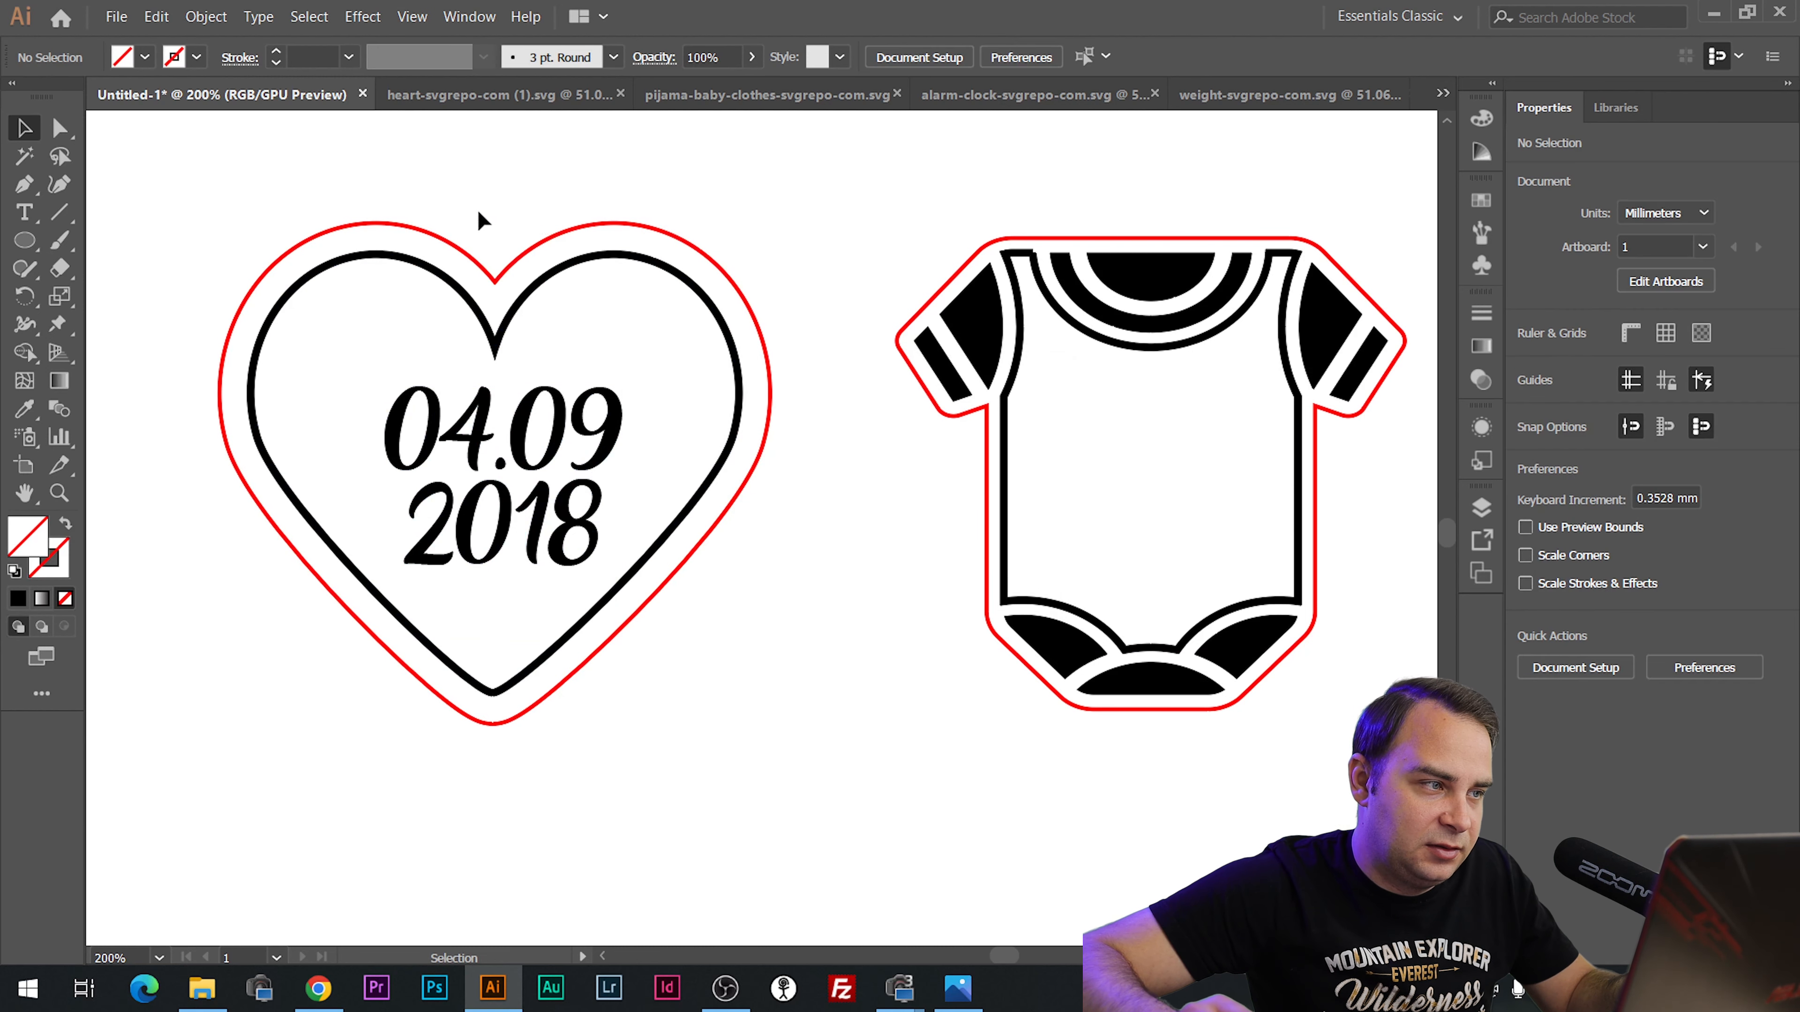
Align the date text and both heart outlines to a common horizontal centre.
left_click_drag(476, 210, 703, 582)
left_click(1609, 563)
left_click(672, 669)
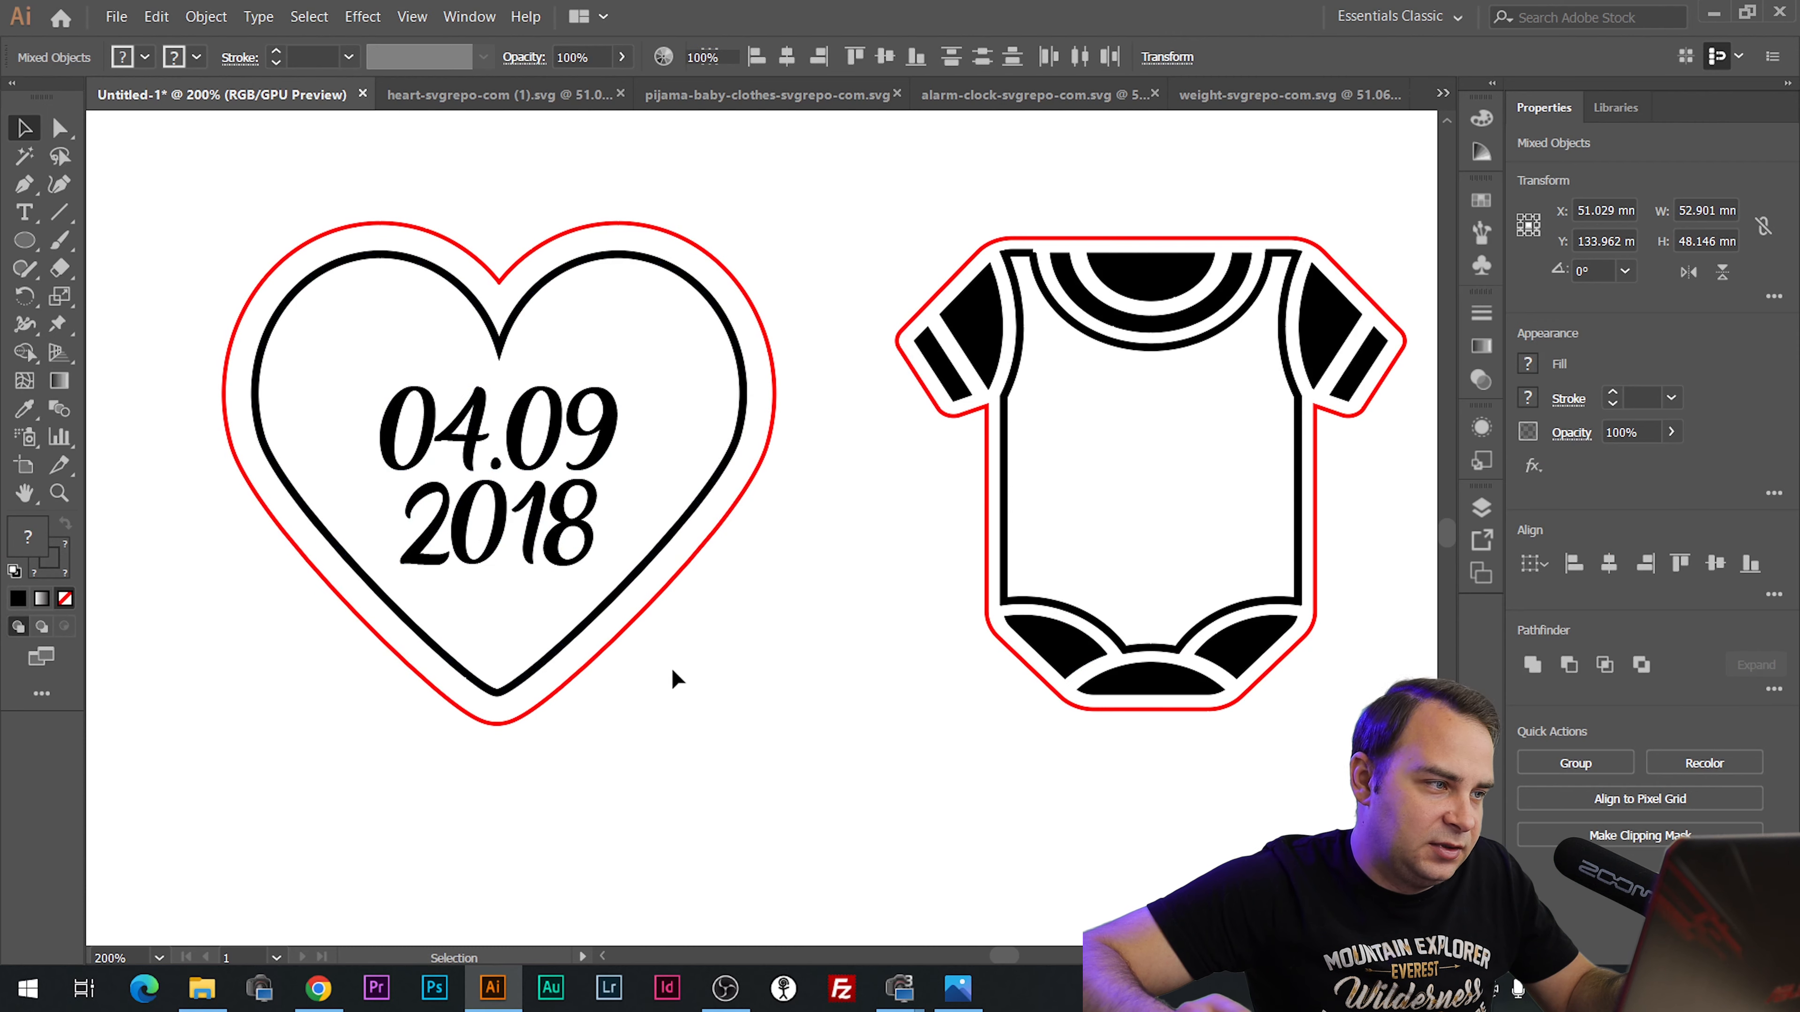
Examine in sign.jpg where the hanging hole sits on the heart pendant.
key("ctrl+minus")
scroll(474, 323, "up", 2)
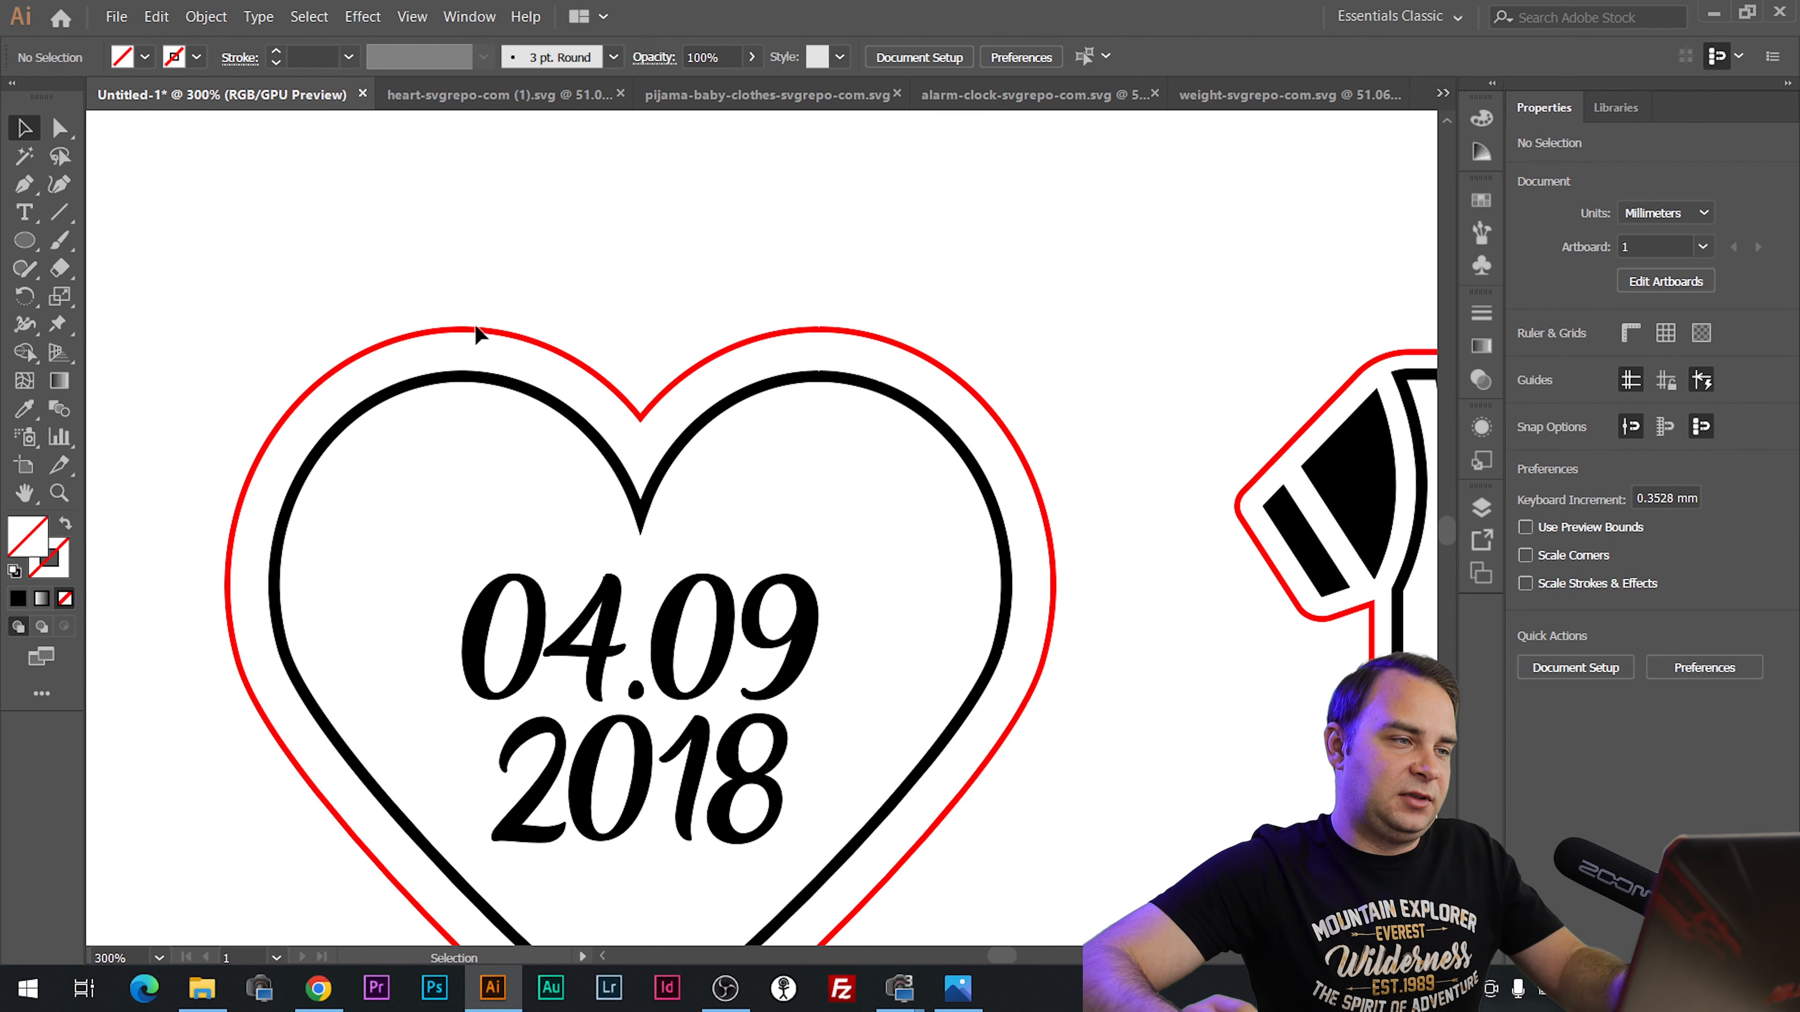
scroll(476, 332, "down", 4)
scroll(476, 340, "up", 2)
key("alt+Tab")
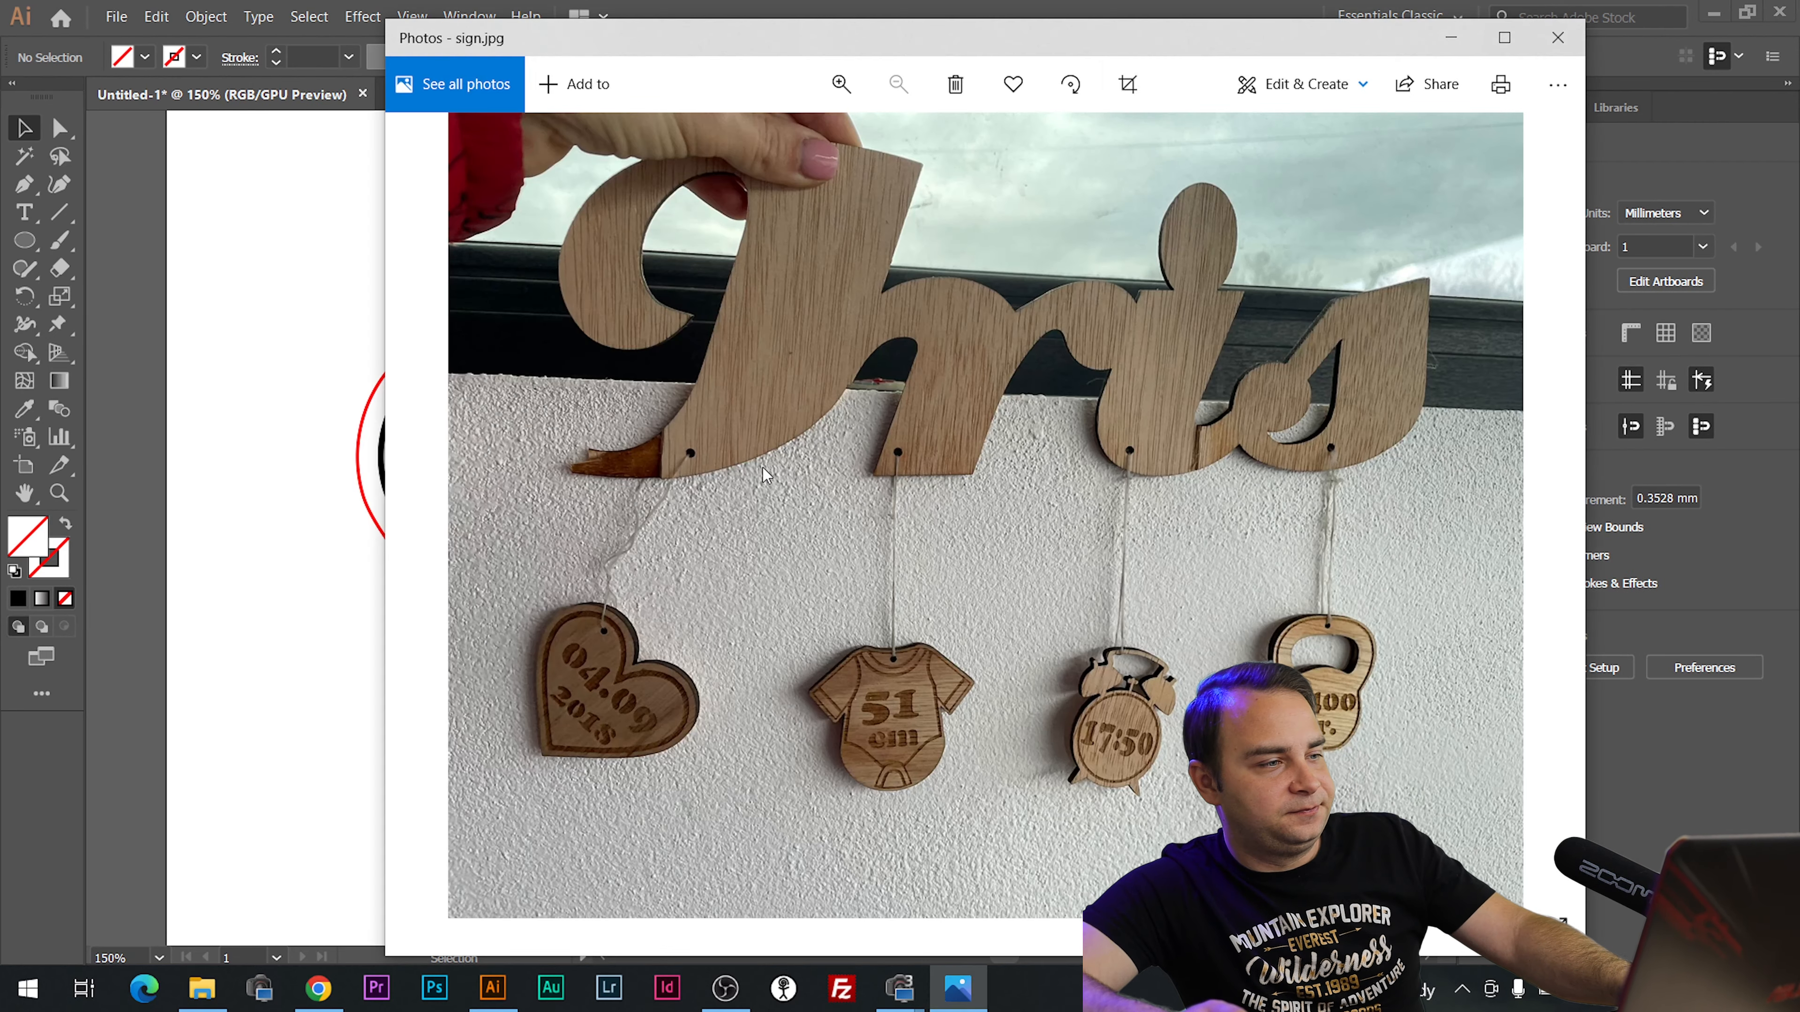
key("alt+Tab")
key("alt+Tab")
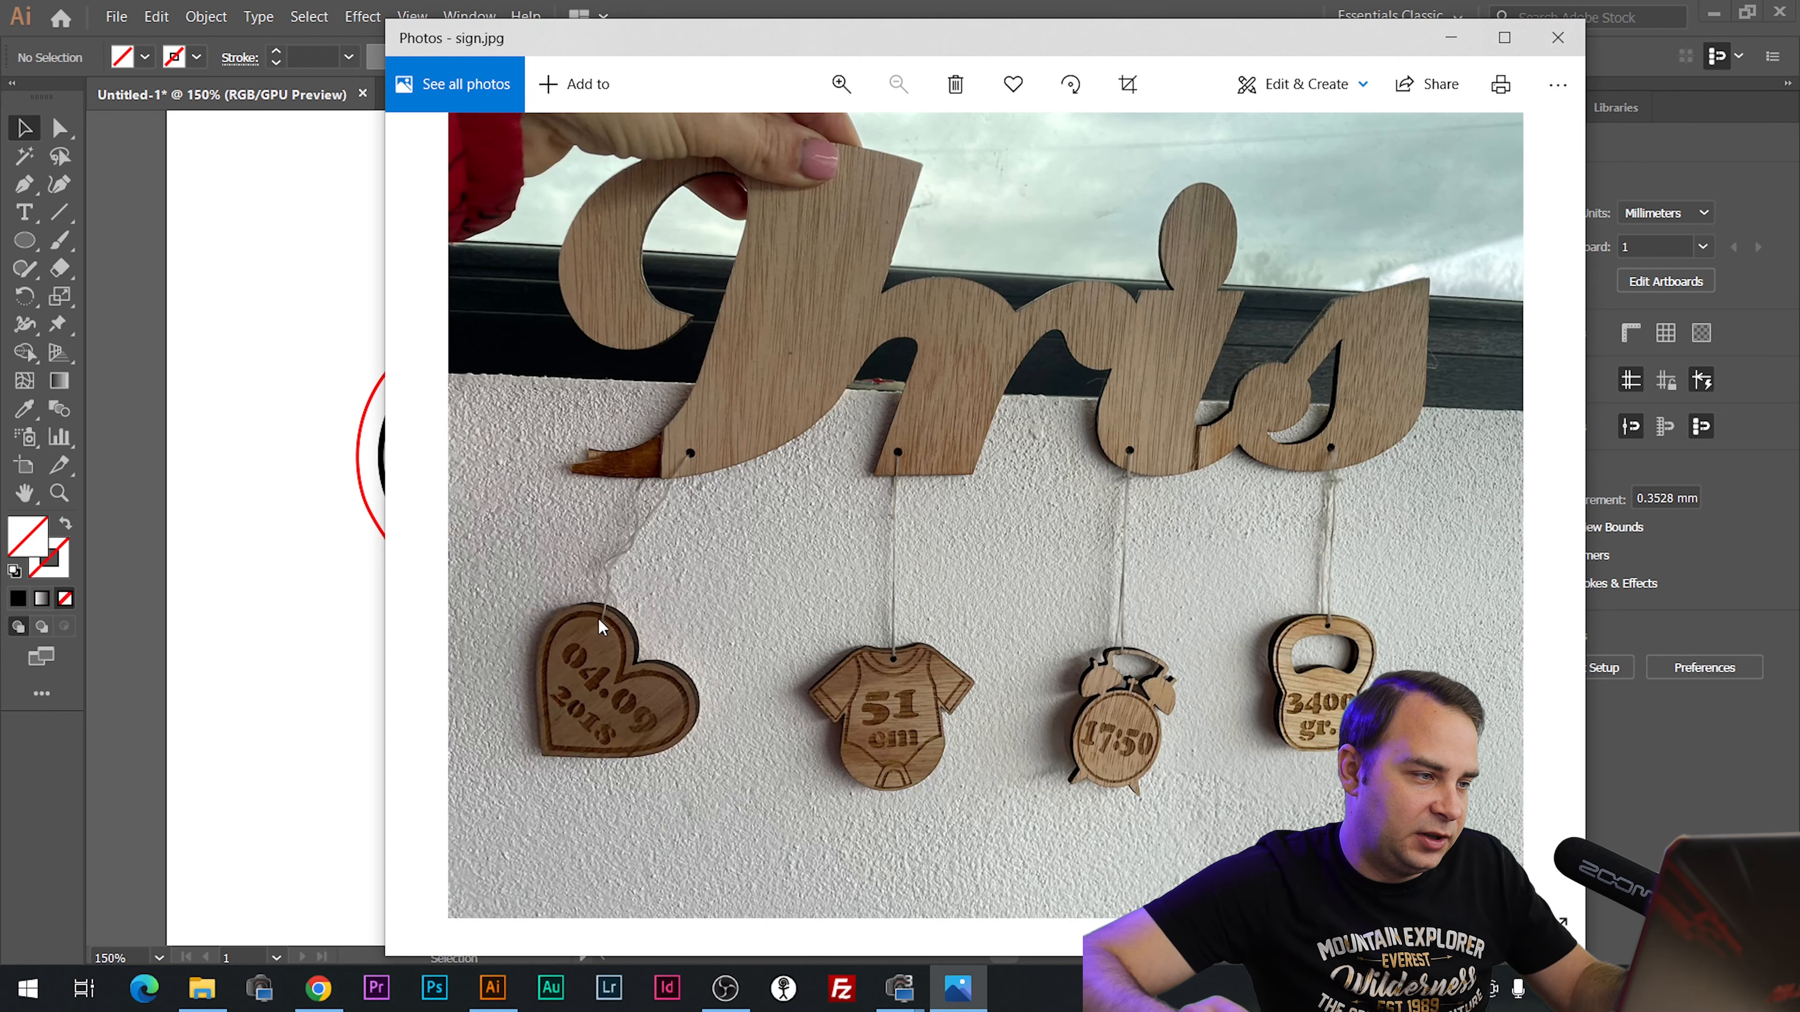
key("alt+Tab")
Copy a hanging hole from the name sign into the heart's upper-left lobe.
left_click_drag(786, 199, 592, 447)
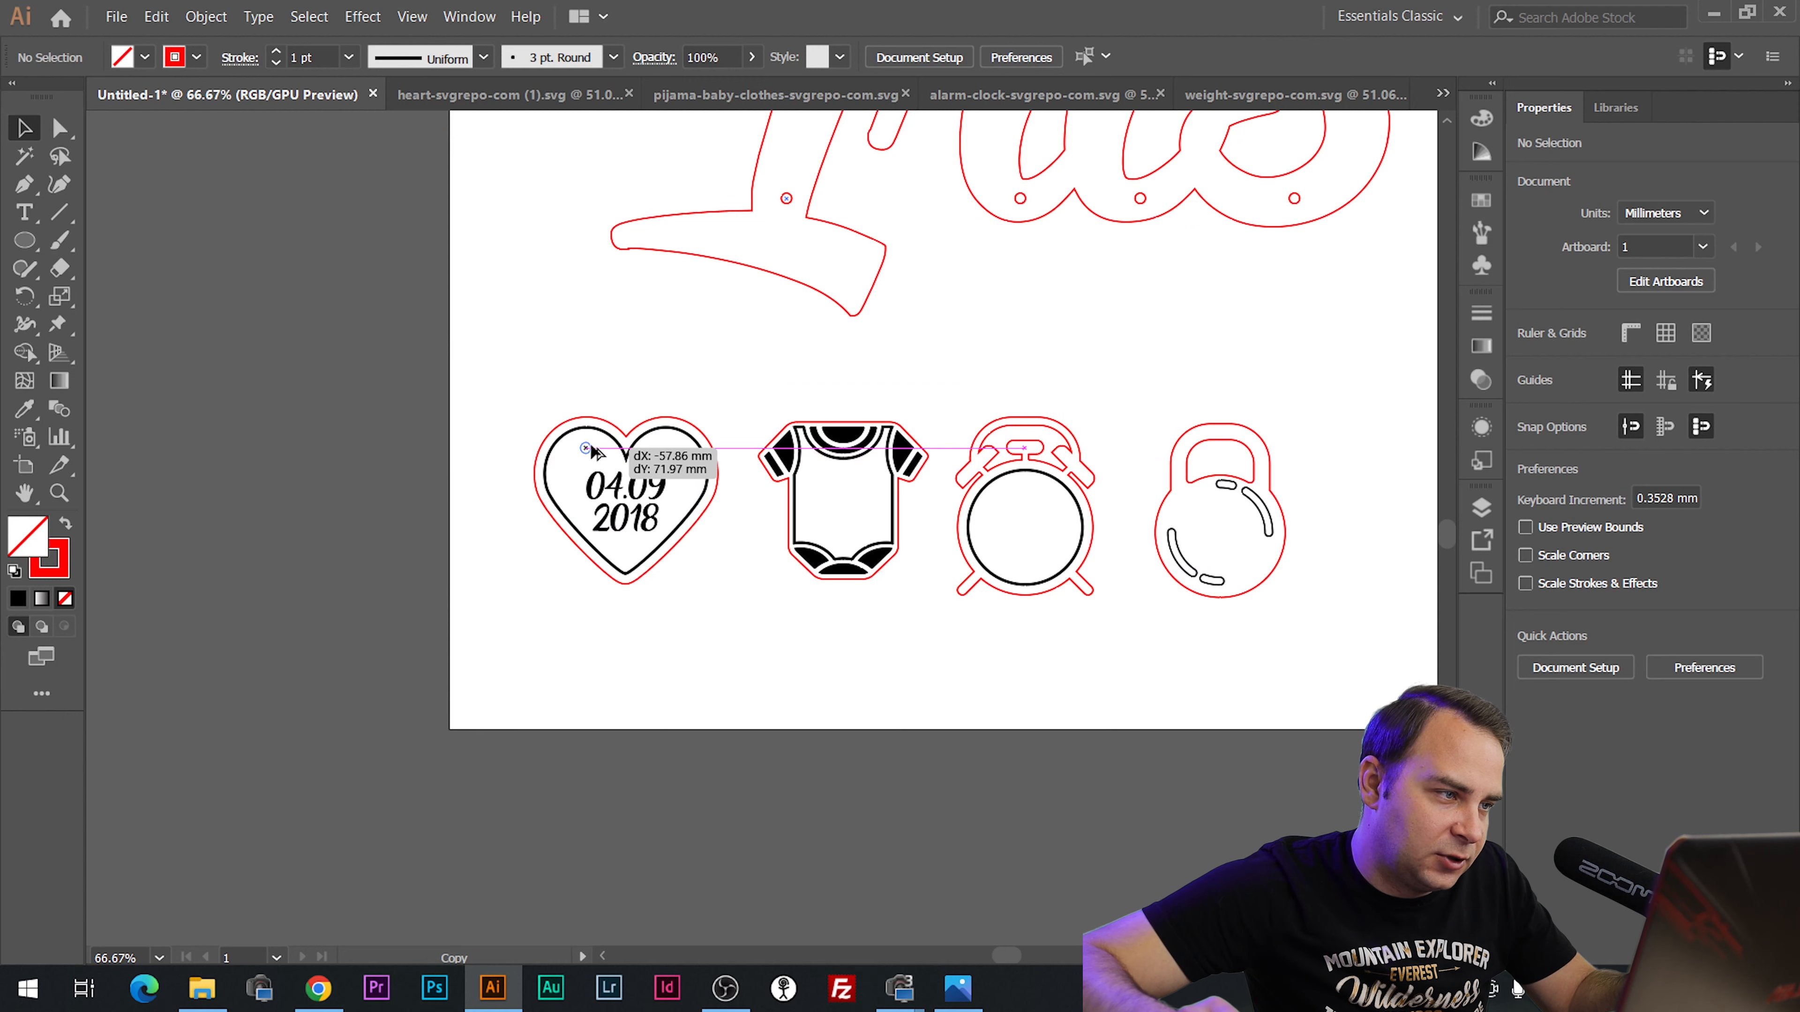
left_click(581, 353)
scroll(463, 340, "down", 1)
scroll(851, 441, "up", 2)
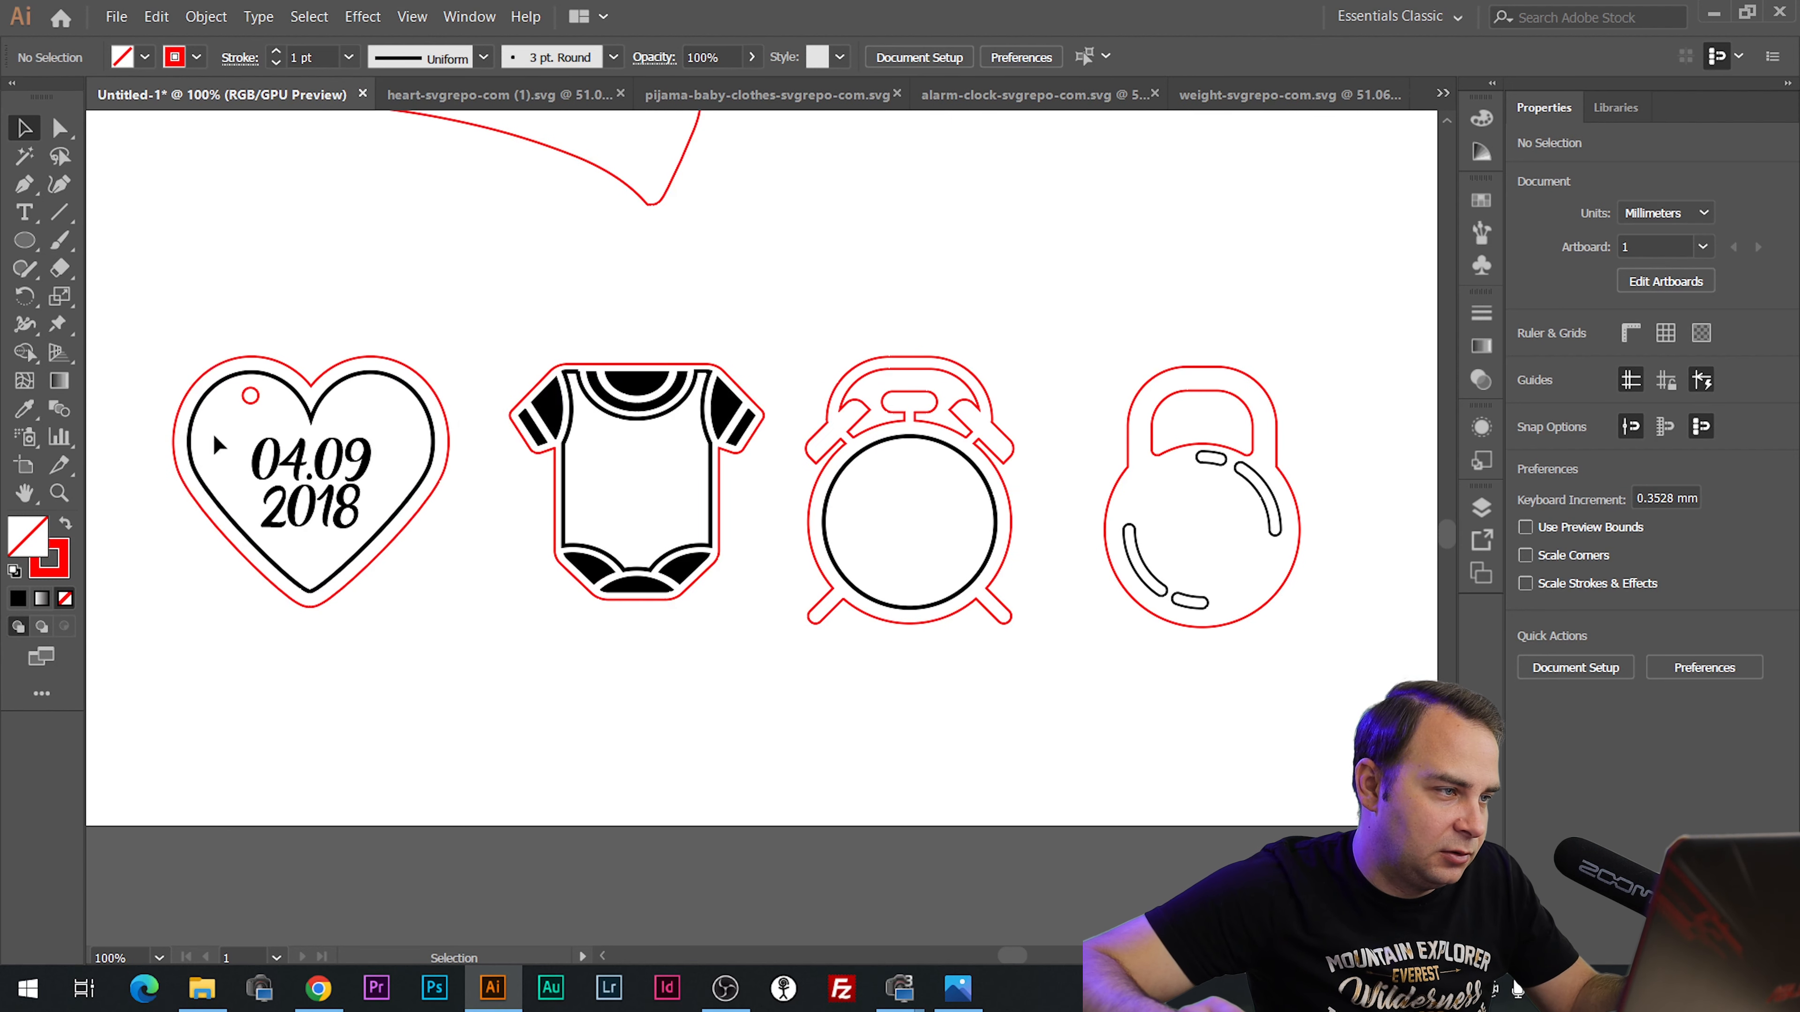
Copy the heart's date text onto the bodysuit and replace it with "51" and "cm" on two lines.
key("alt+Tab")
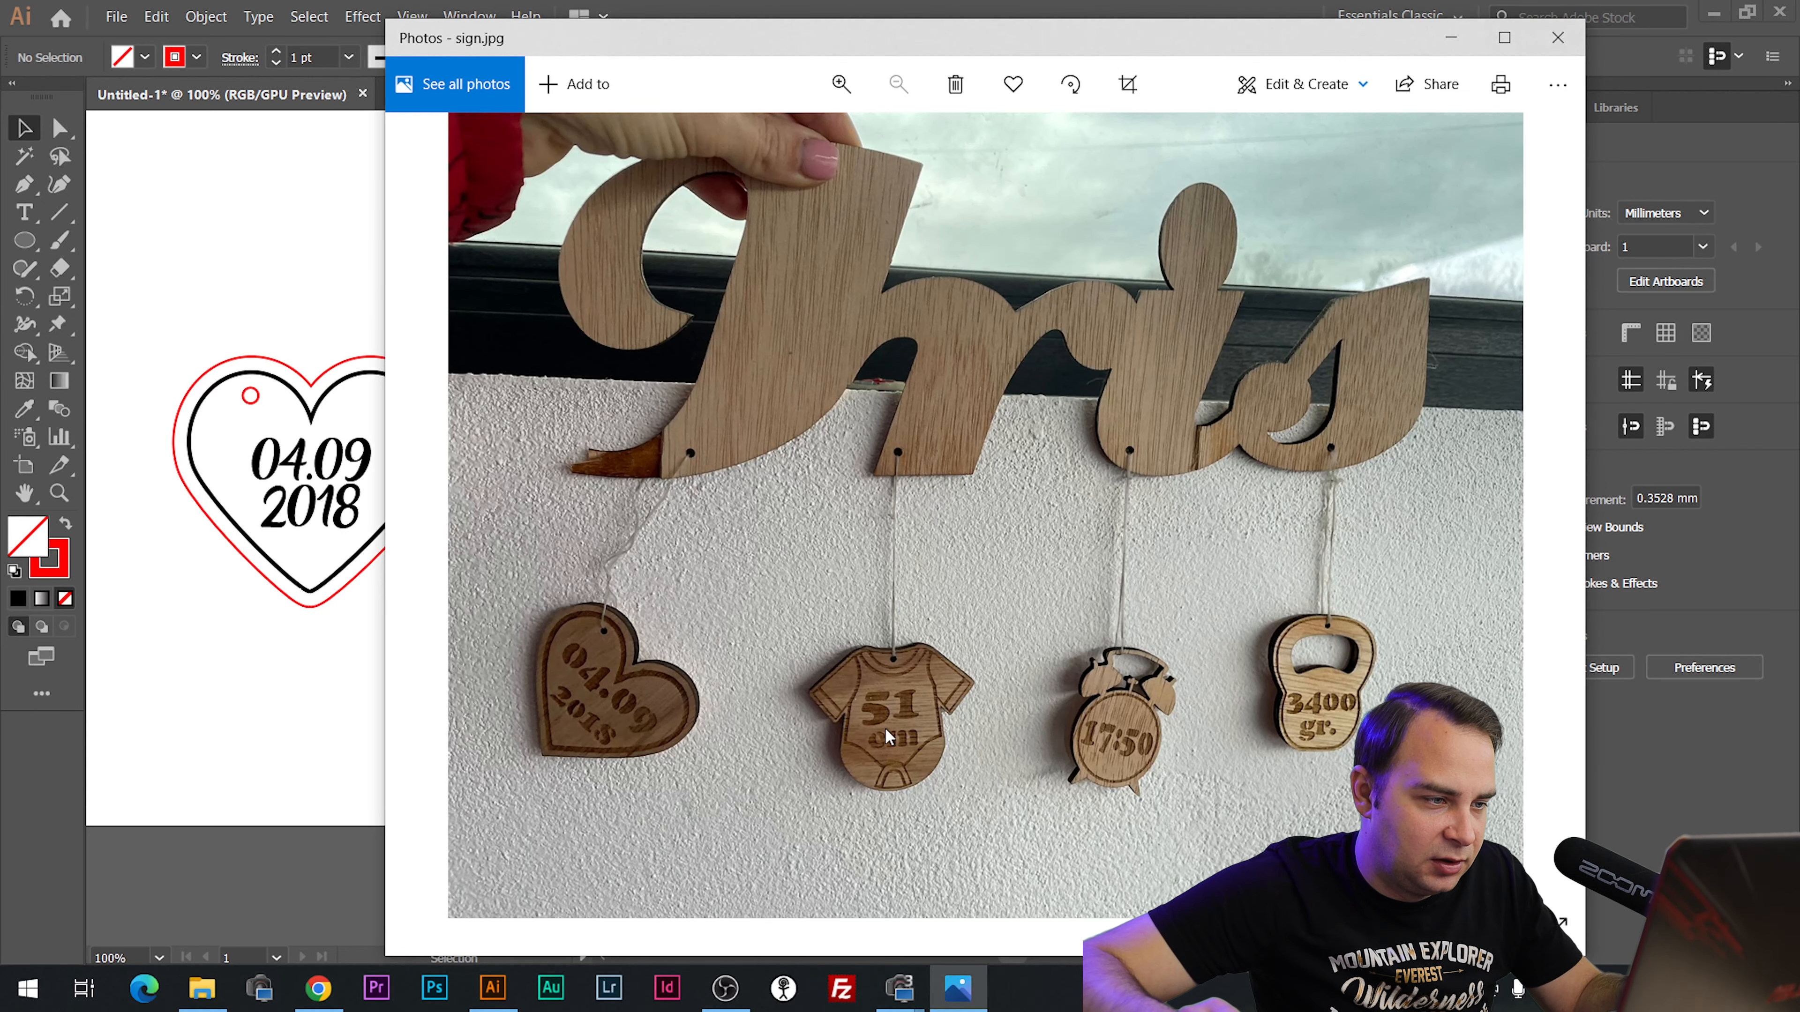
key("alt+Tab")
left_click_drag(322, 465, 633, 457)
left_click(25, 214)
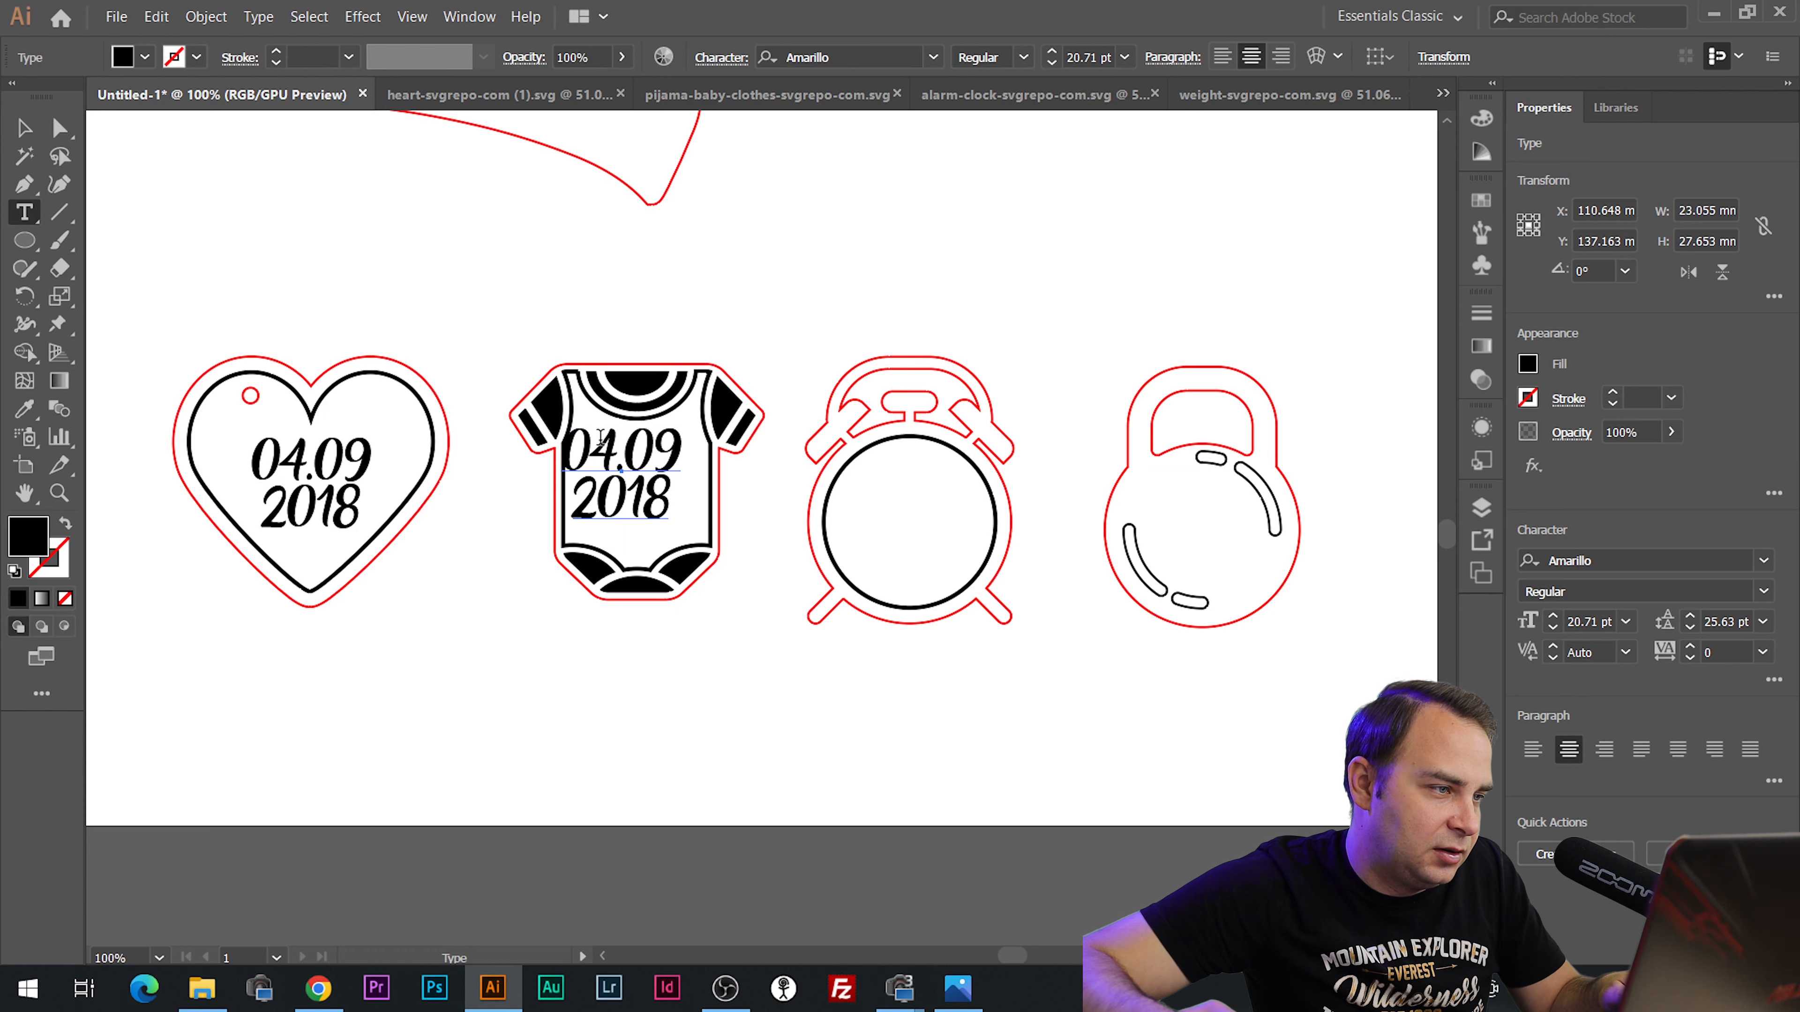
left_click(658, 466)
key("ctrl+a")
type("51")
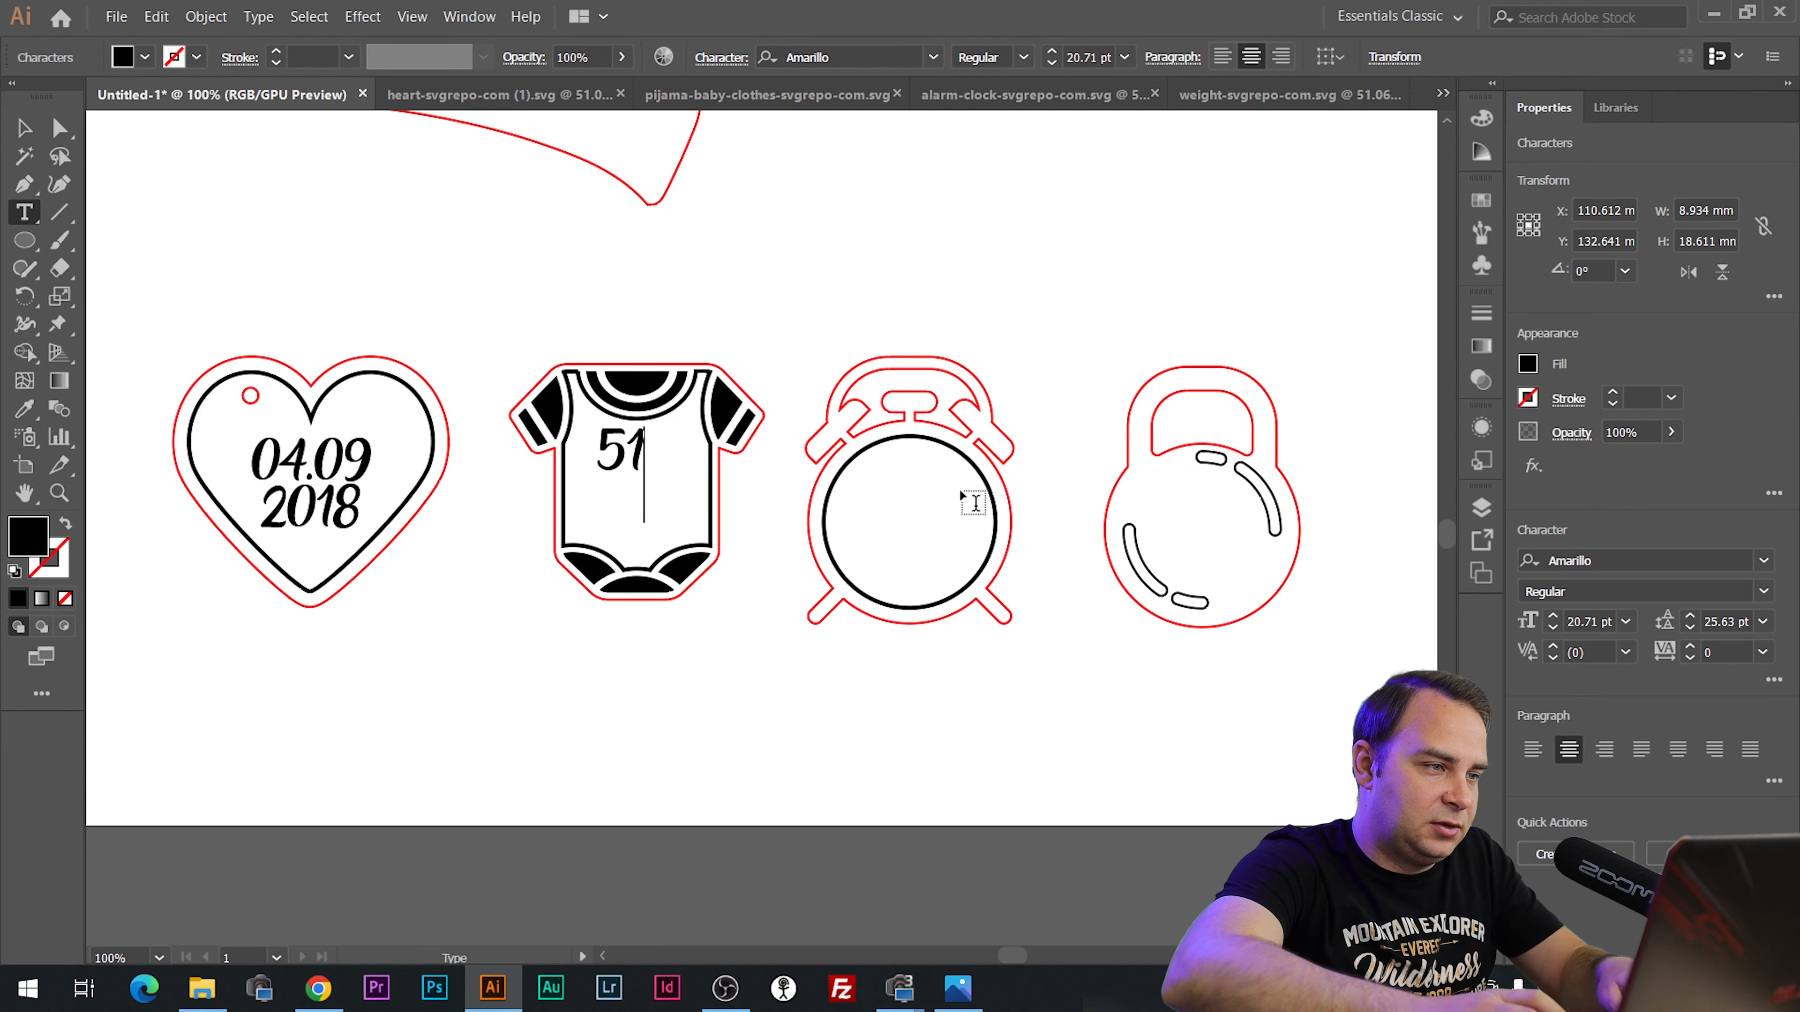
key("Return")
type("CM")
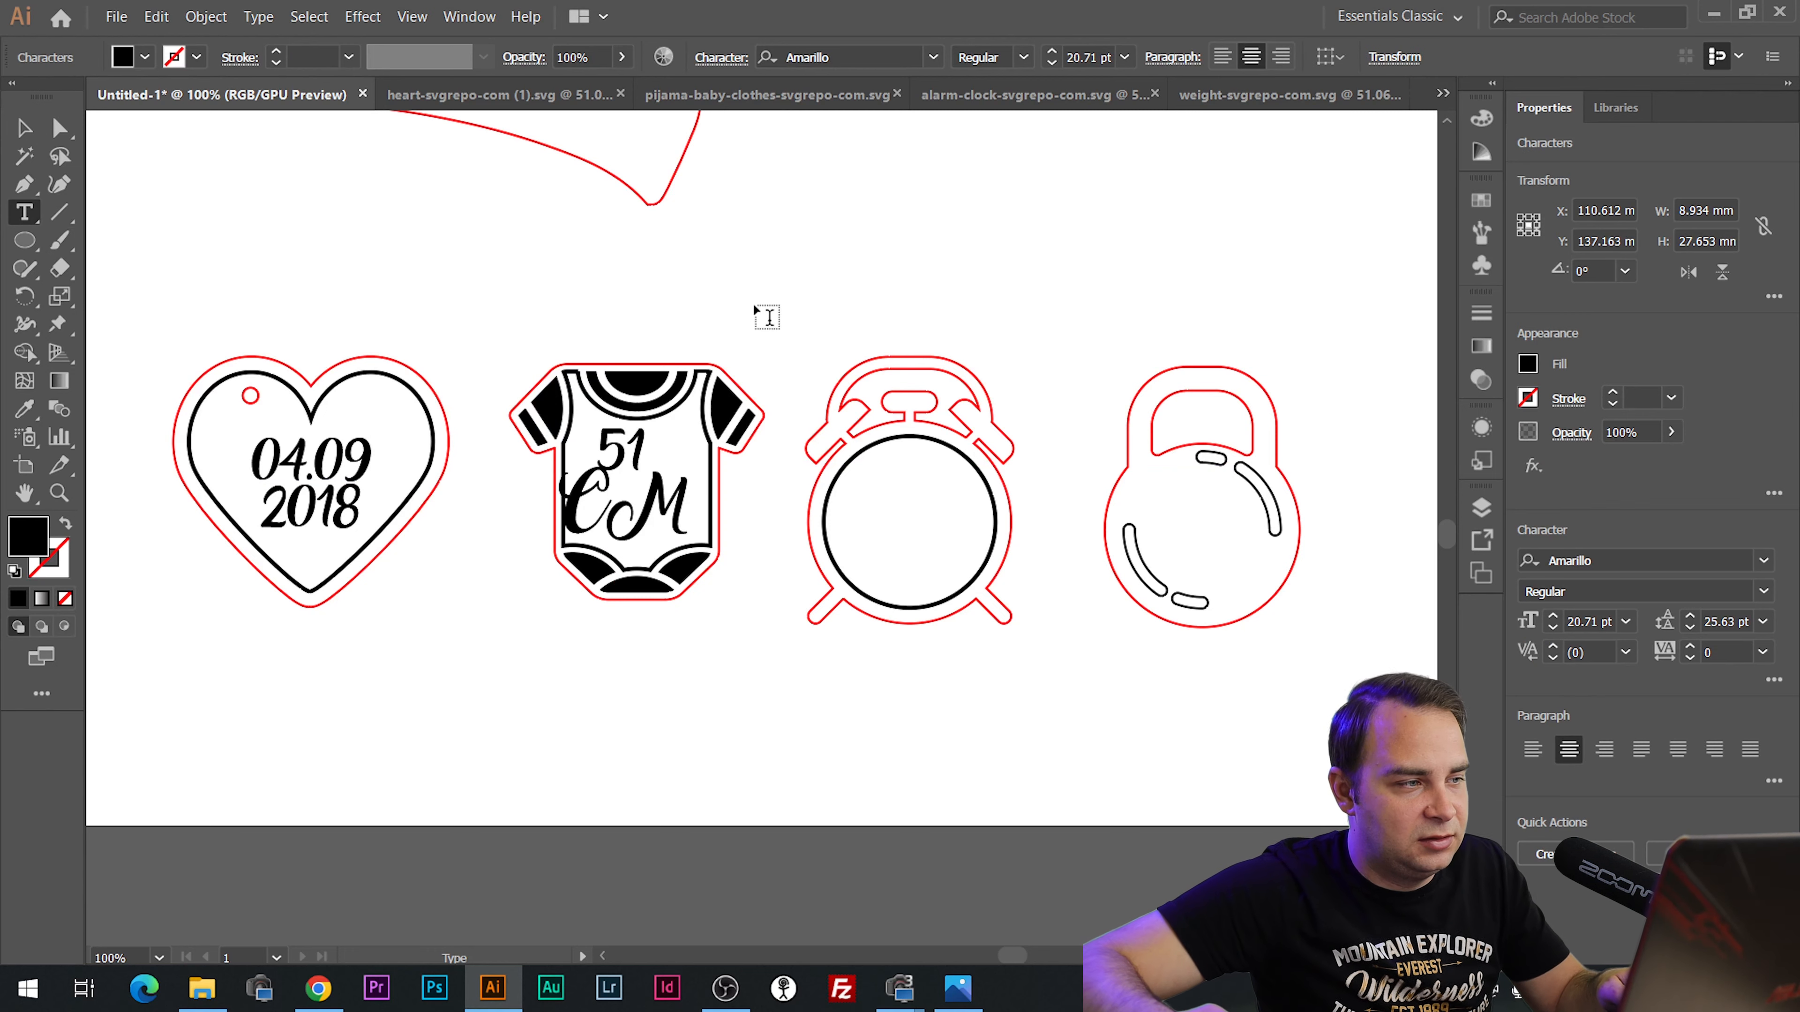
key("Escape")
left_click(706, 294)
Move the "51 cm" text below the bodysuit and group the bodysuit's artwork.
left_click_drag(648, 468, 657, 750)
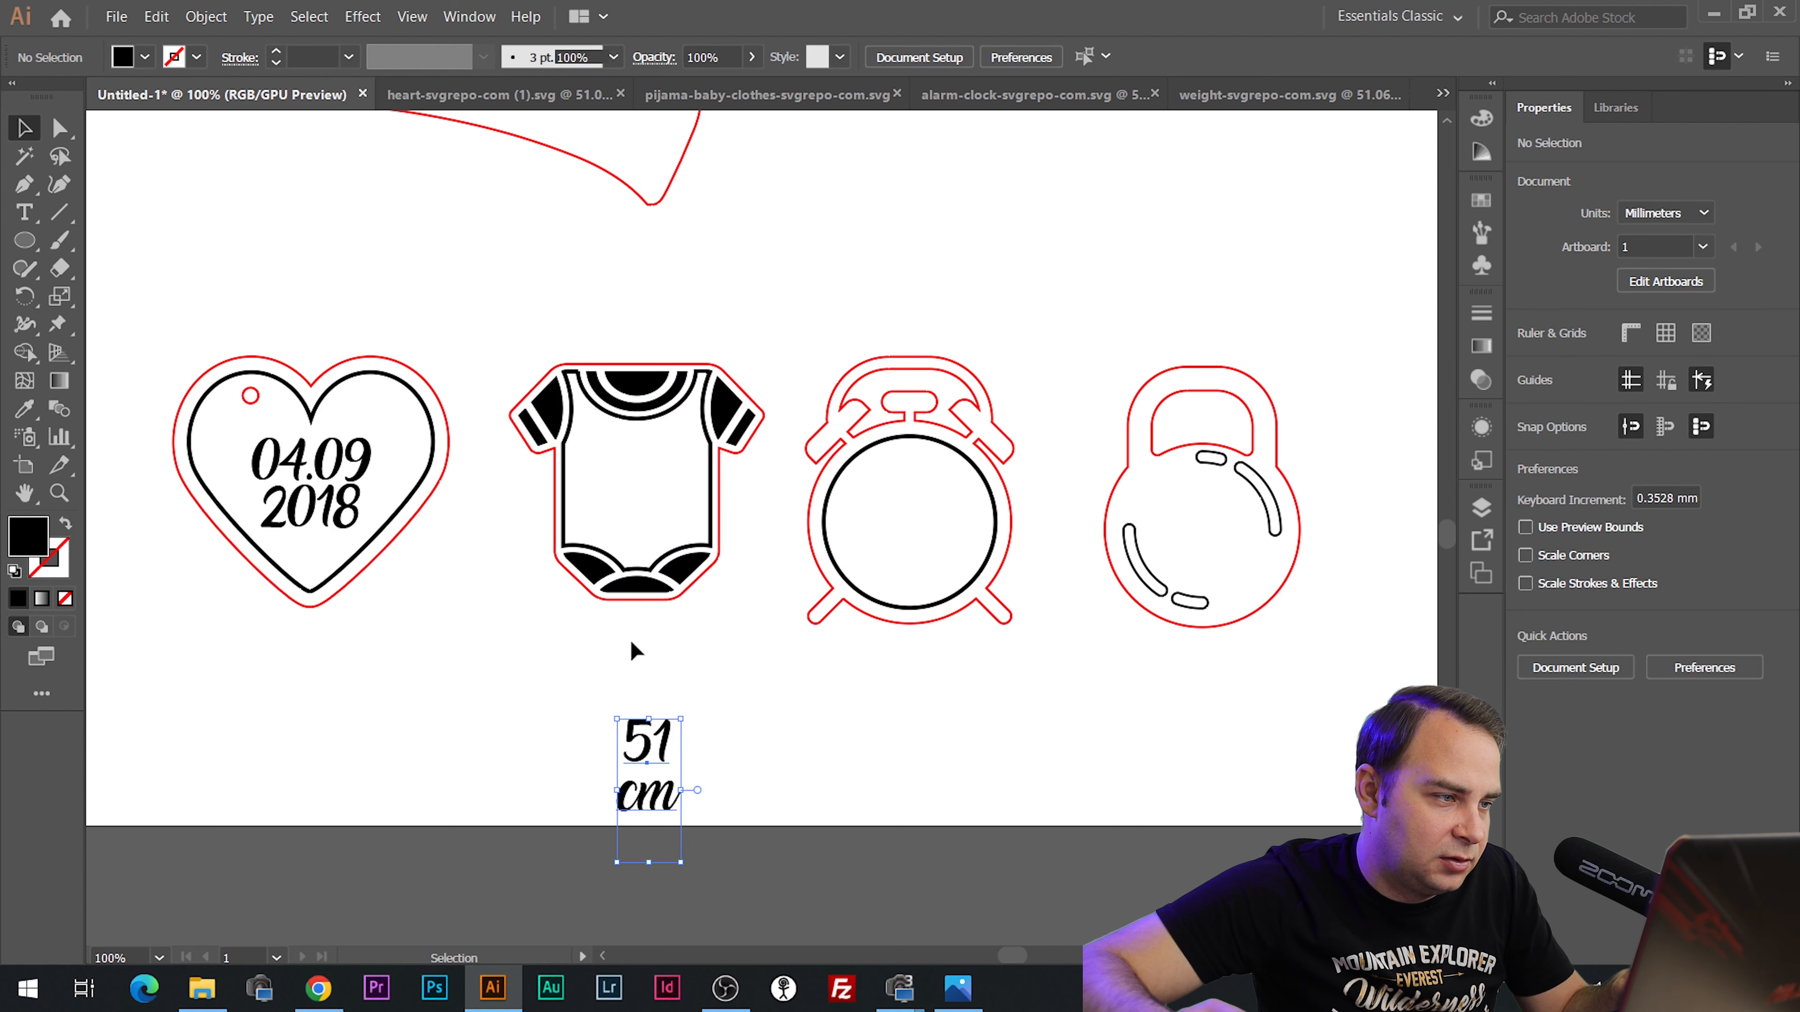
left_click_drag(759, 579, 761, 581)
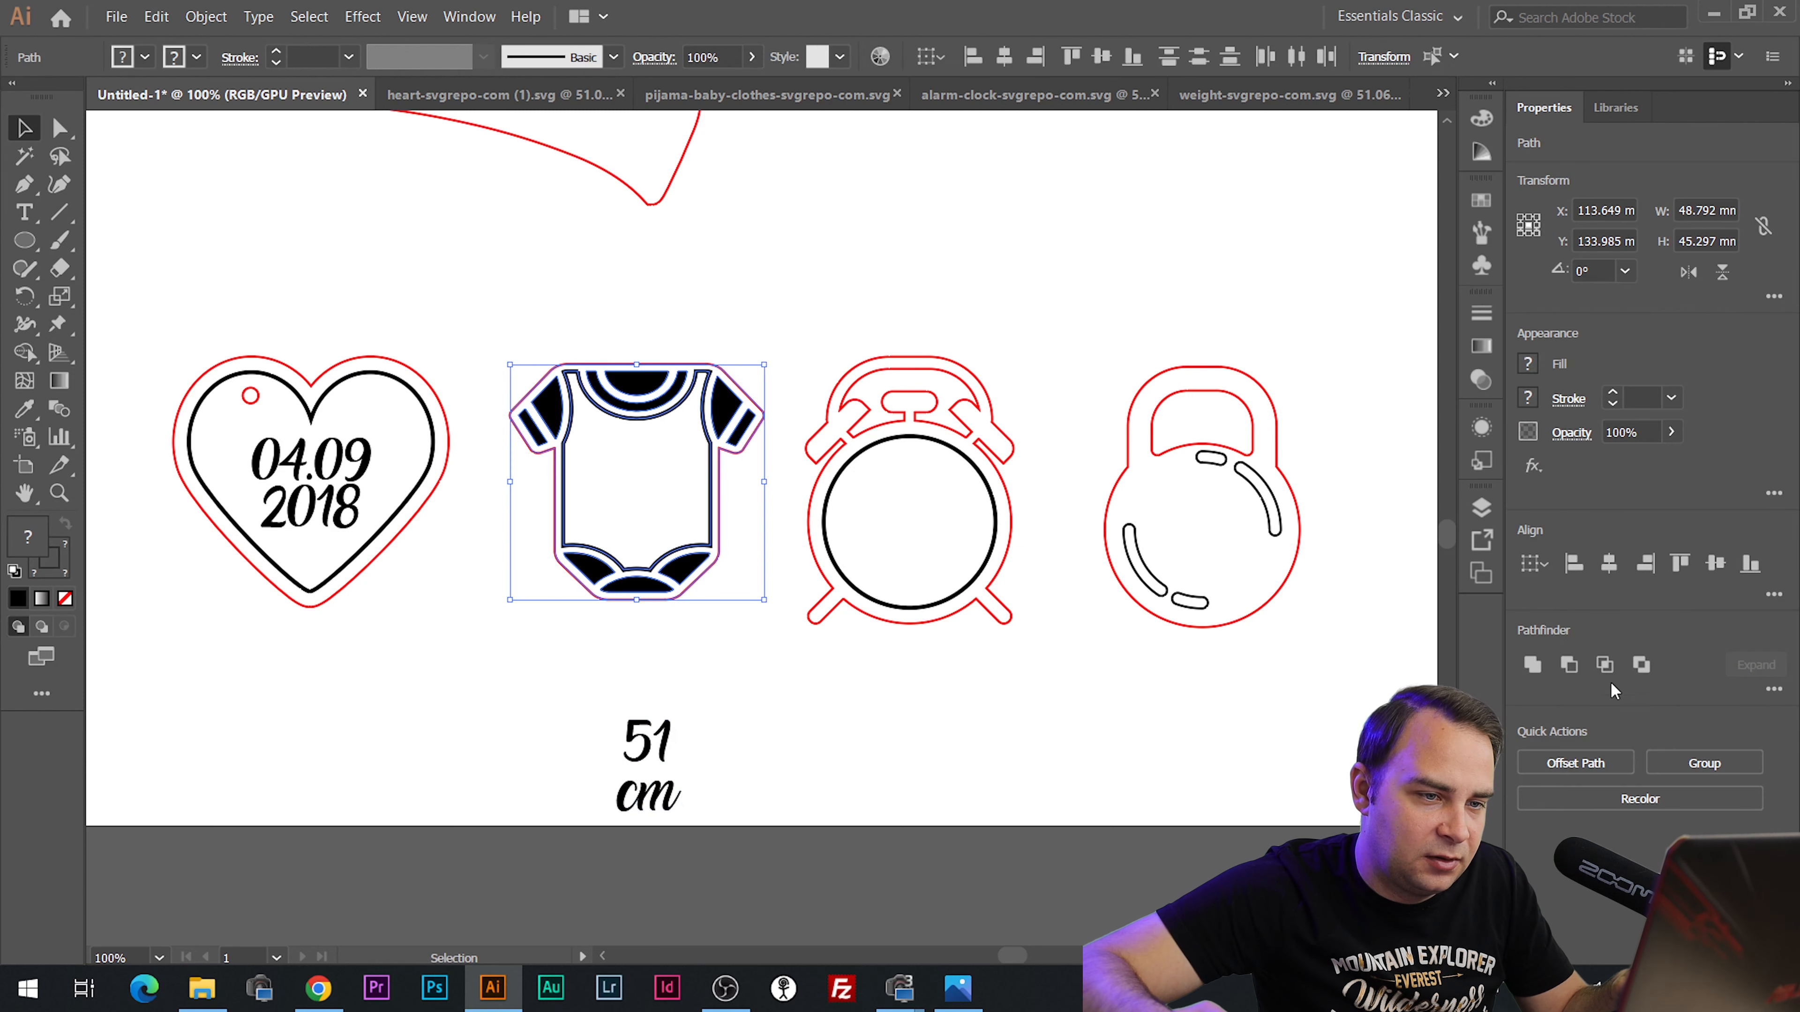
left_click(1654, 767)
left_click(996, 684)
Align the "51 cm" text and the bodysuit group to common horizontal and vertical centres.
left_click(649, 744)
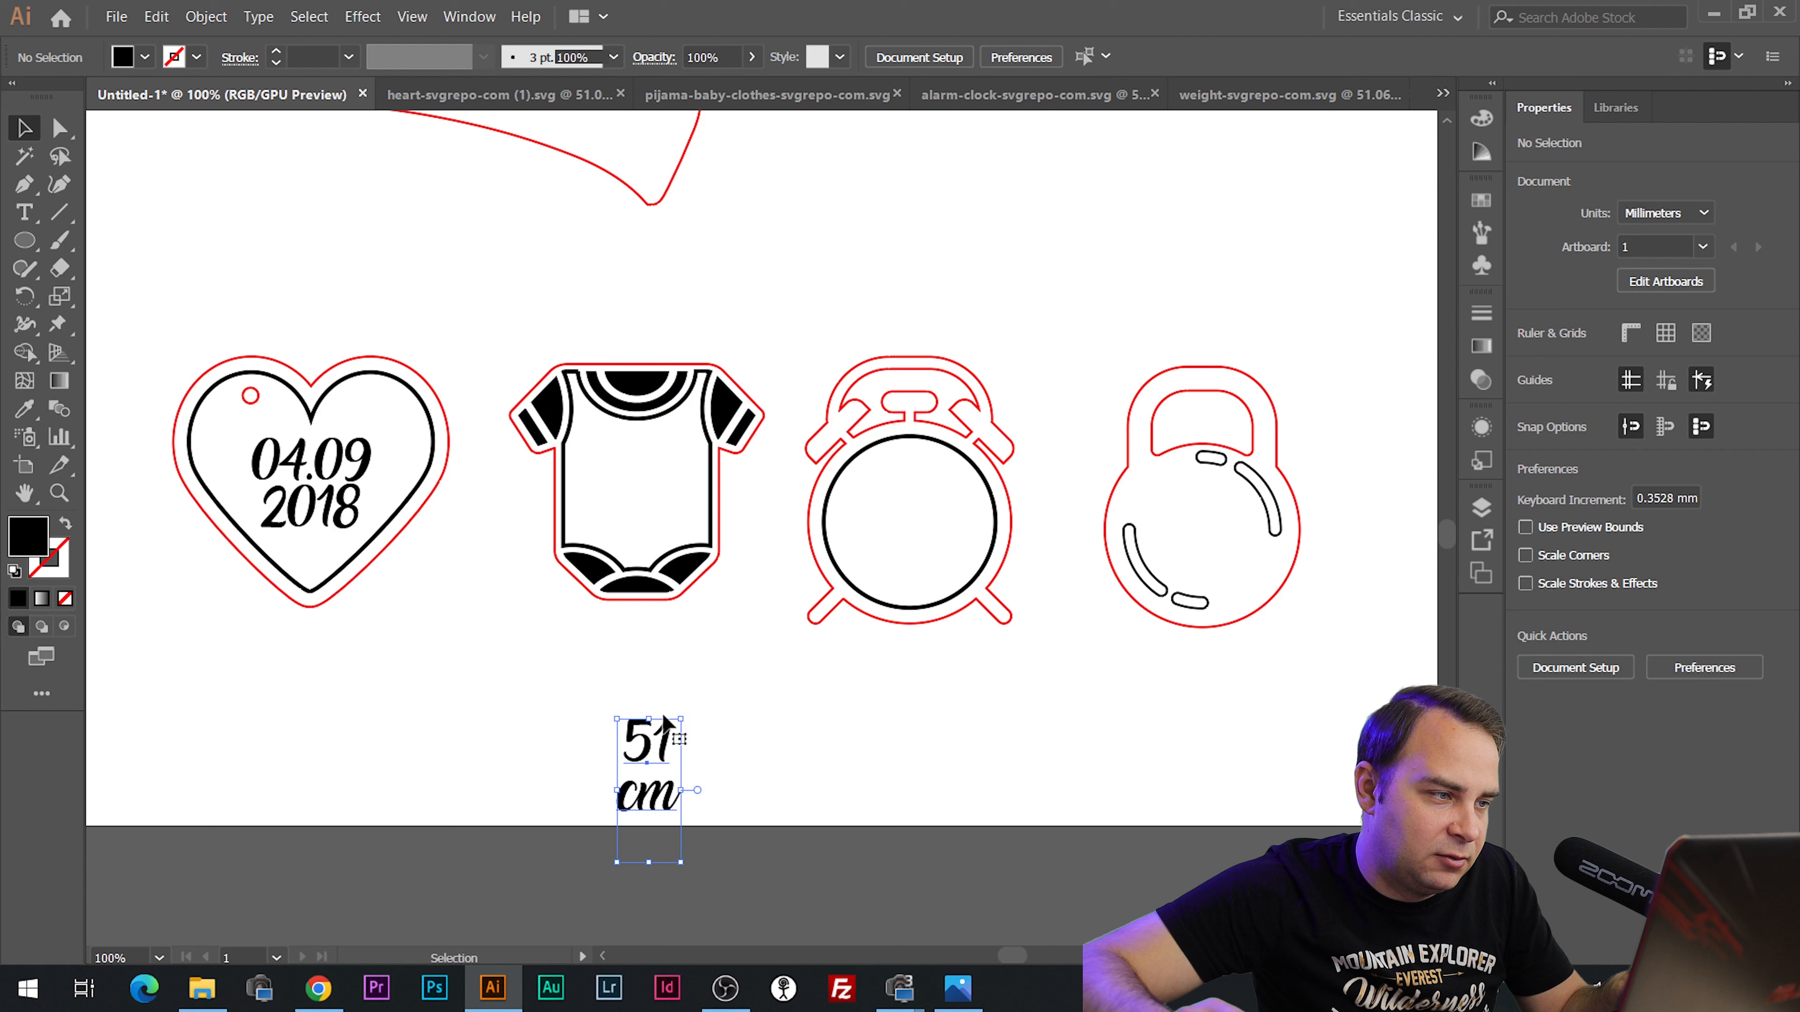
left_click(643, 378, "shift")
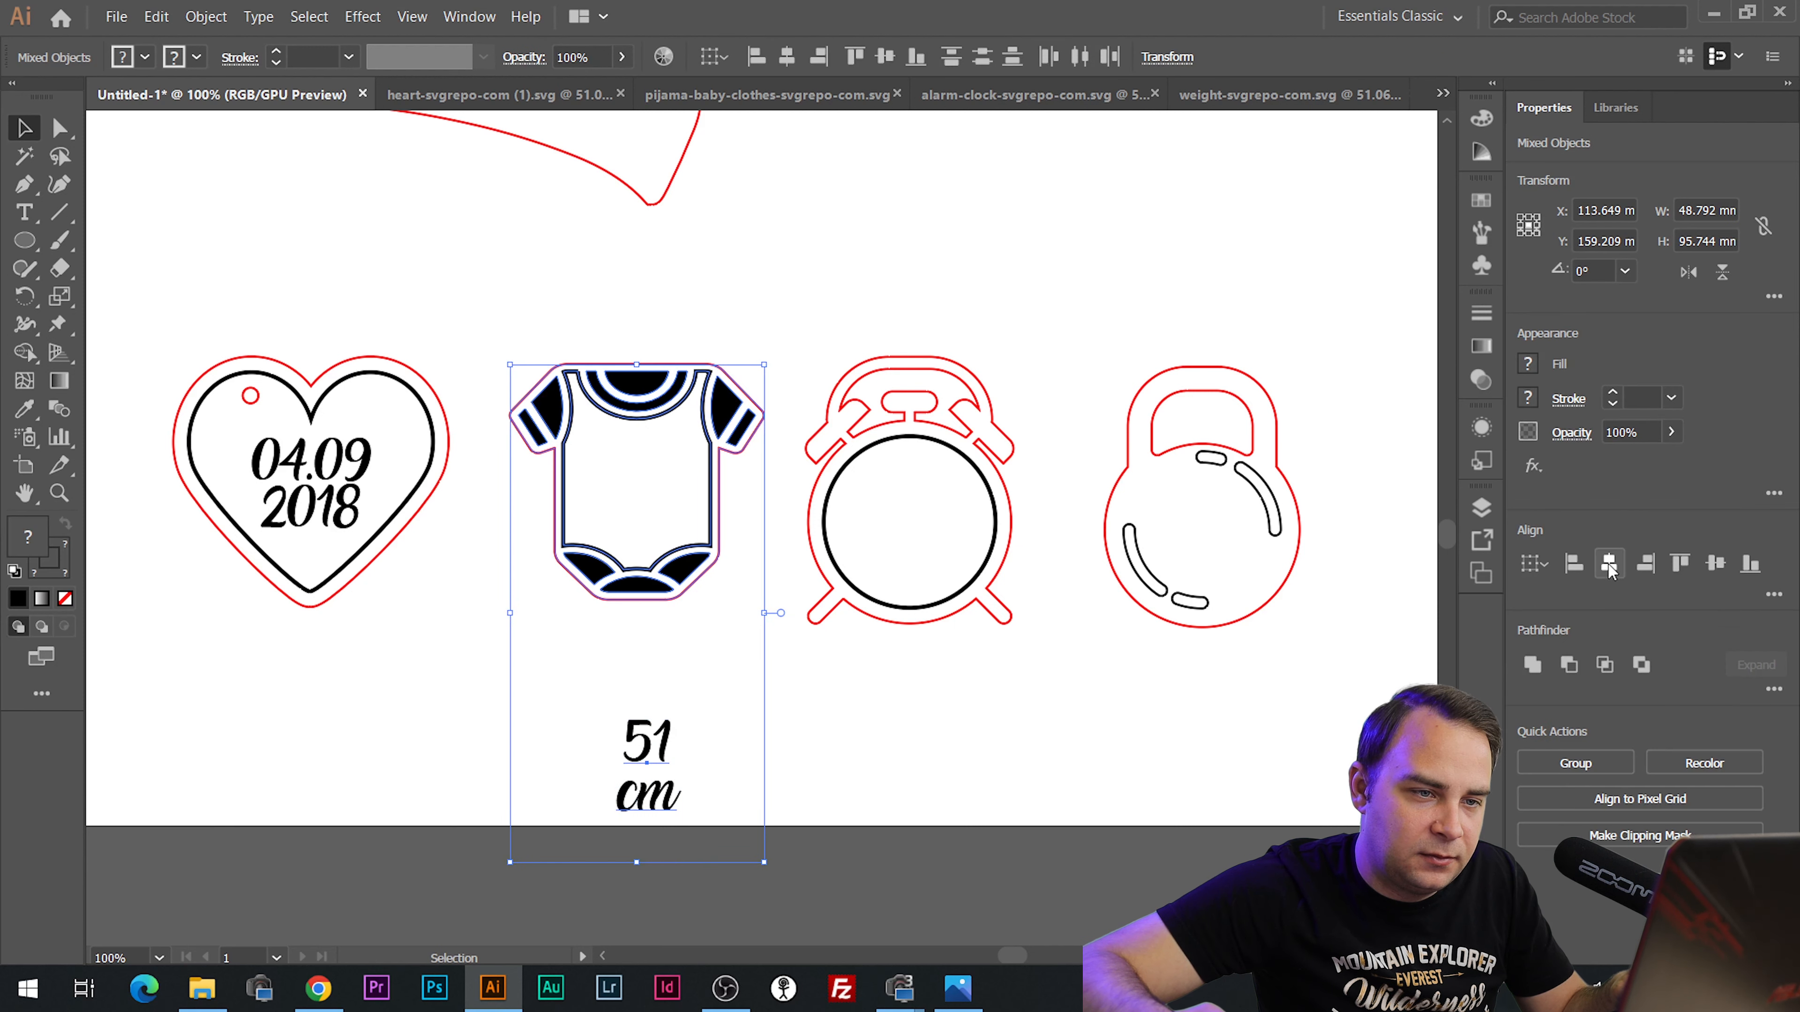
left_click(1610, 571)
left_click(1715, 565)
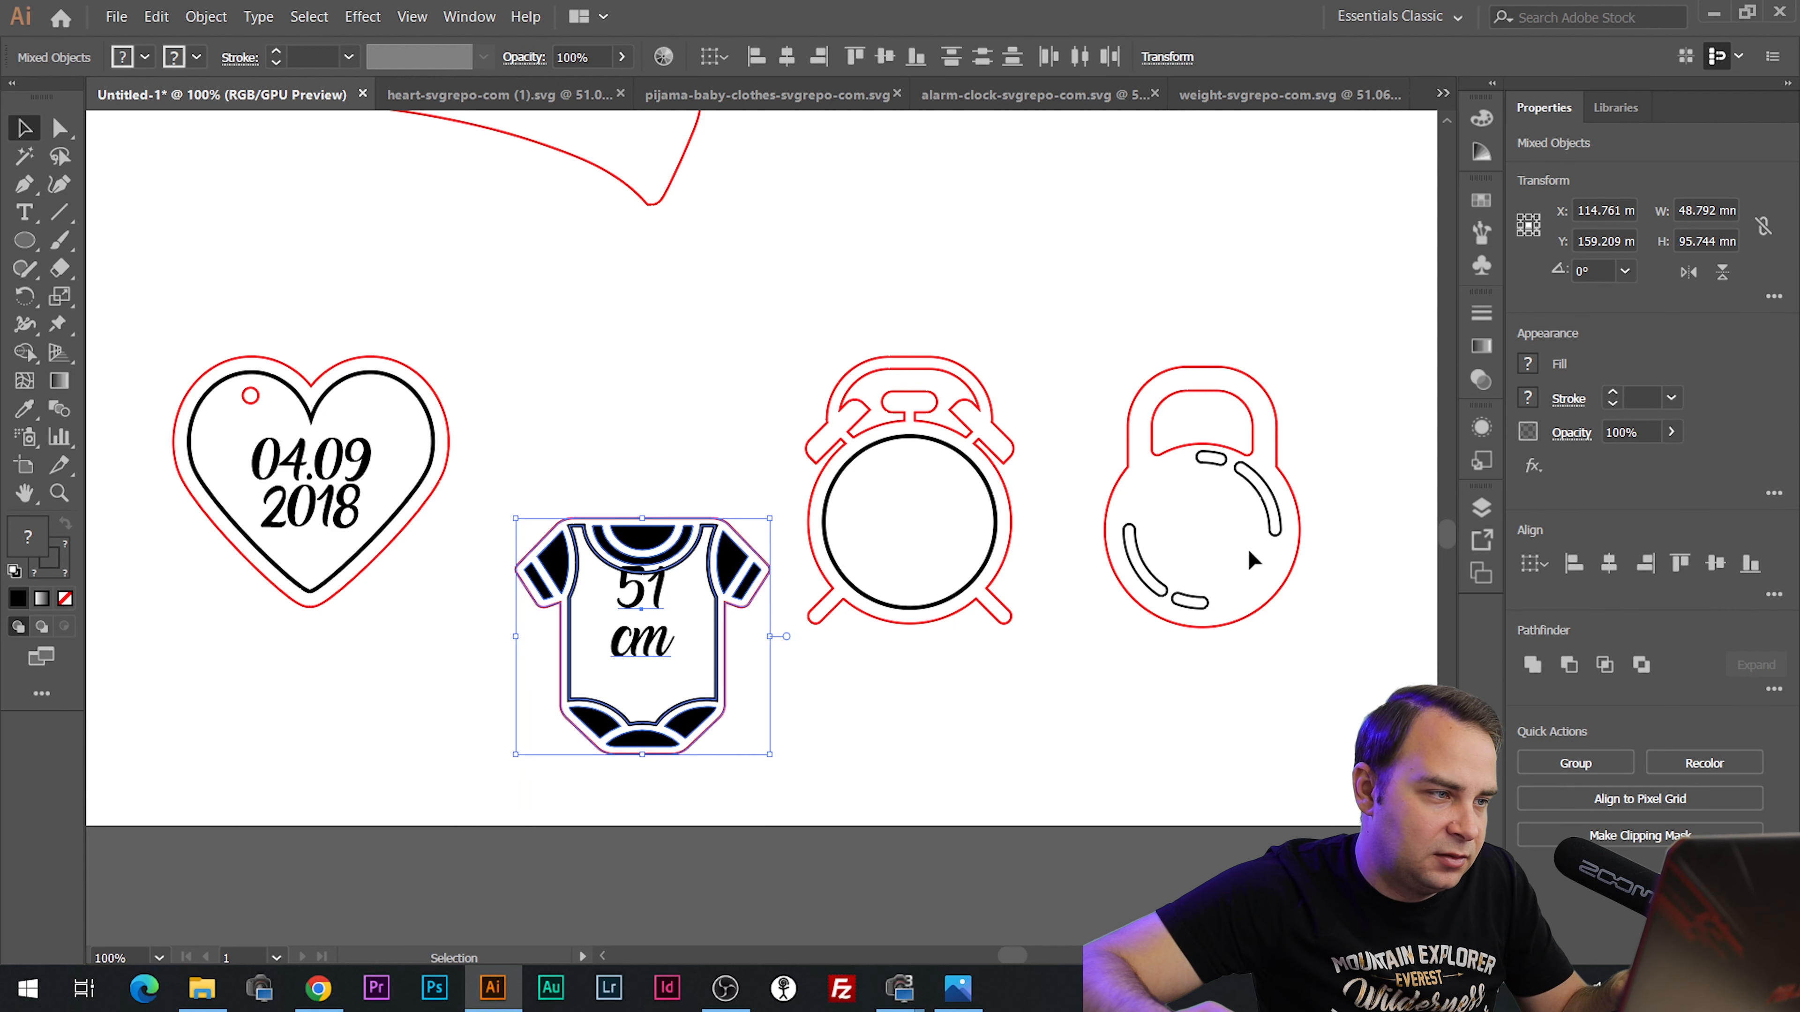
Move the bodysuit and its text back up into the pendant row between the heart and the alarm clock.
left_click(668, 434)
left_click_drag(603, 461, 801, 709)
left_click_drag(640, 531, 625, 392)
left_click(656, 360)
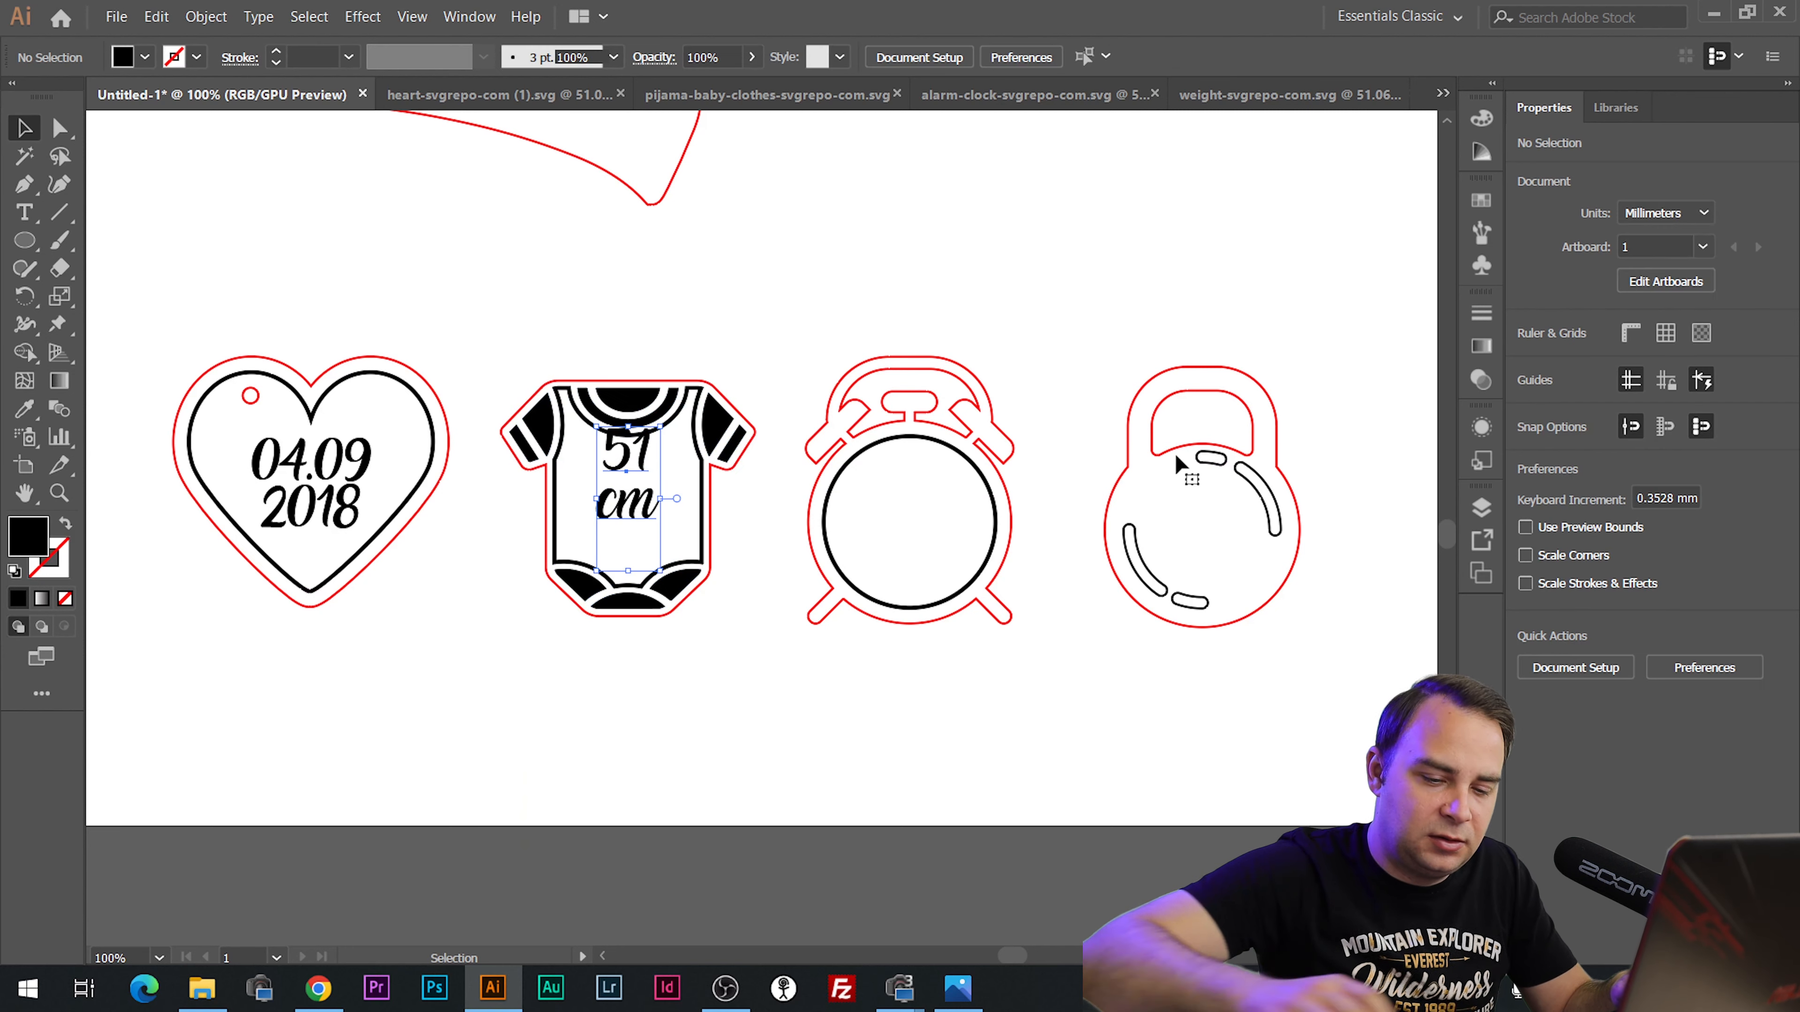
Nudge the "51 cm" text down until it sits in the middle of the bodysuit's body.
key("Down")
key("Down")
key("Down")
key("Down")
key("Down")
key("Down")
key("Down")
key("Down")
key("Down")
key("Down")
key("Down")
key("Down")
key("Down")
key("Down")
key("Down")
key("Down")
key("Down")
key("Down")
key("Down")
key("Down")
key("Down")
key("Down")
key("Down")
key("Down")
key("Down")
key("Down")
key("Down")
key("Down")
key("Down")
key("Down")
key("Down")
key("Down")
key("Down")
key("Down")
key("Down")
left_click(807, 246)
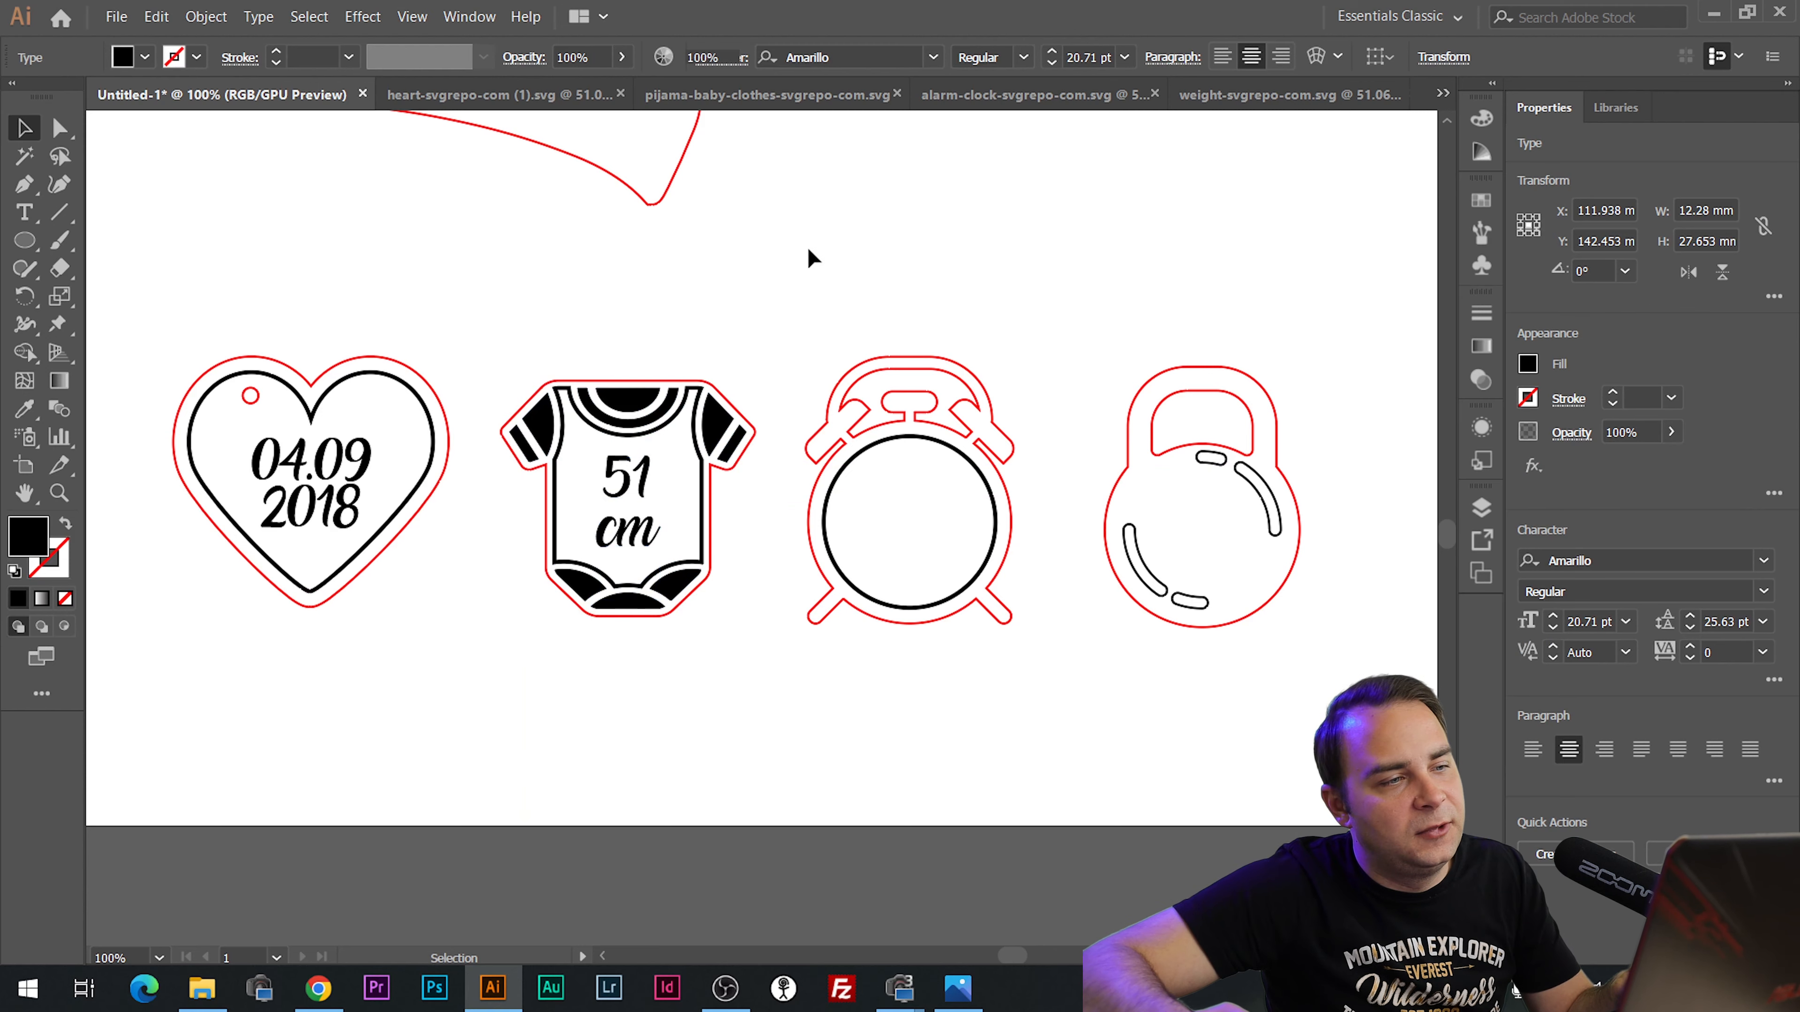
Check the clock's engraving in sign.jpg, copy the bodysuit text onto the clock face and change its first line to "17:50".
key("alt+Tab")
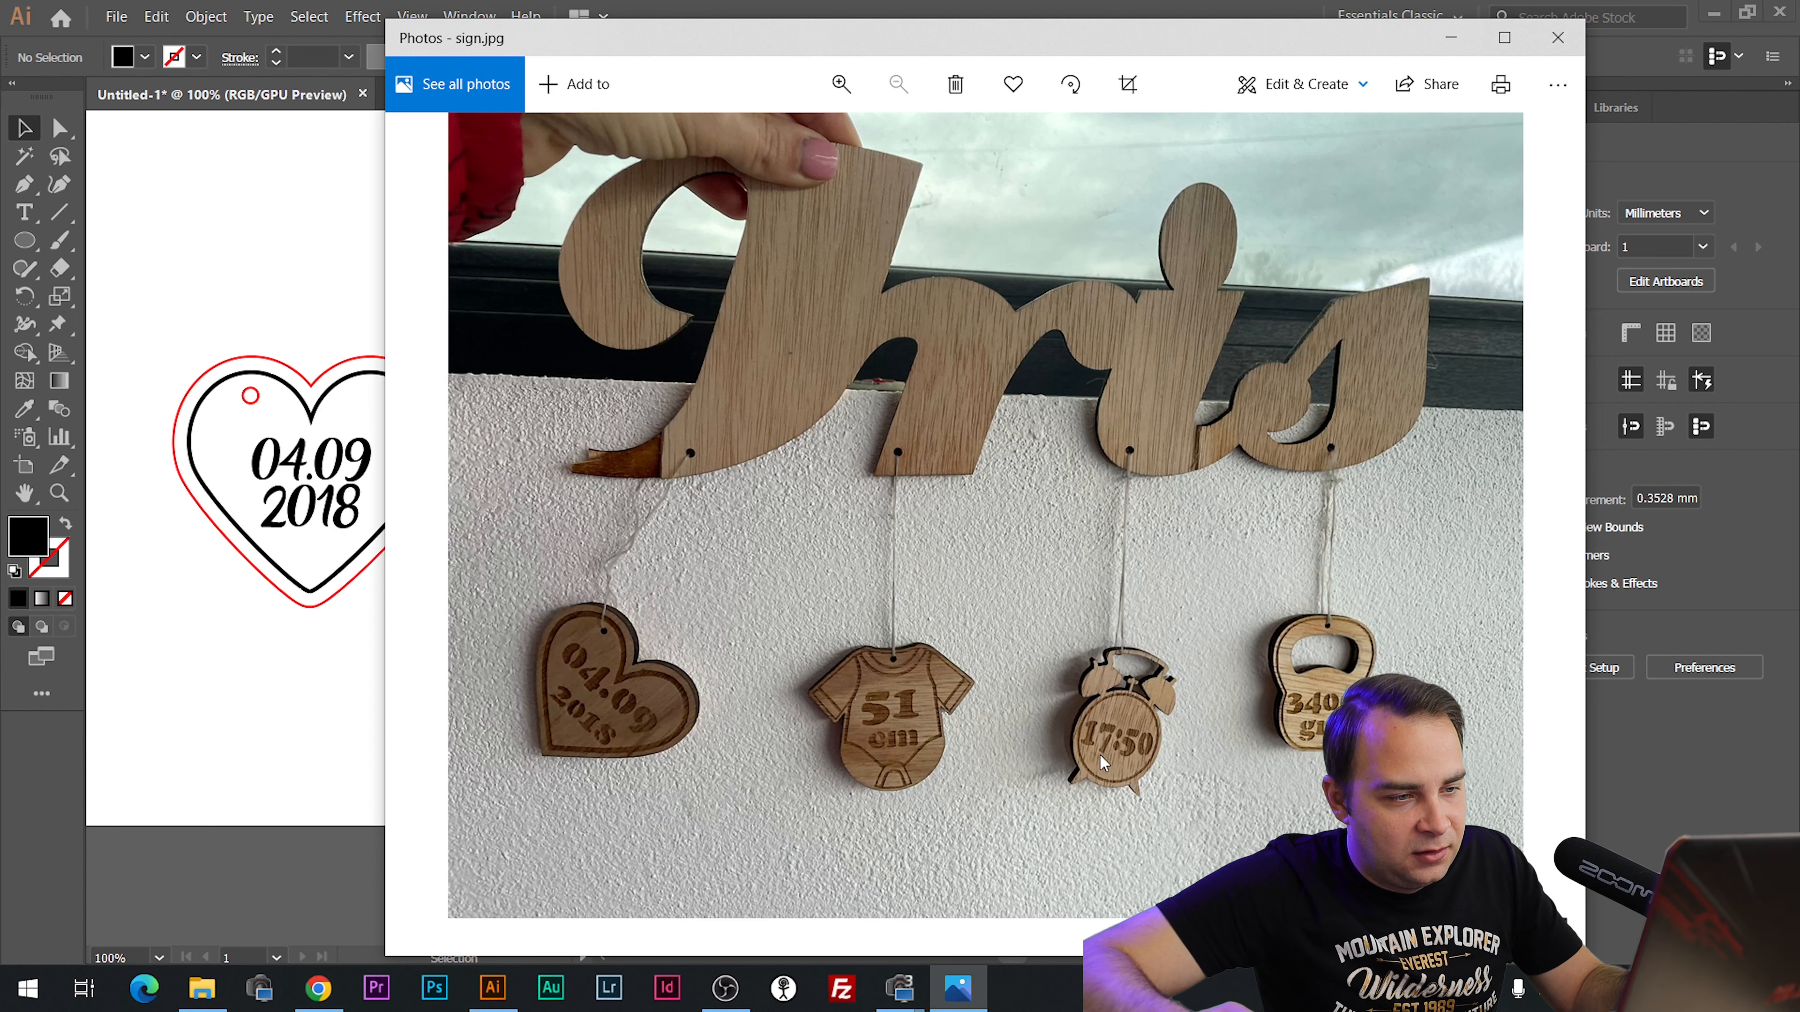
key("alt+Tab")
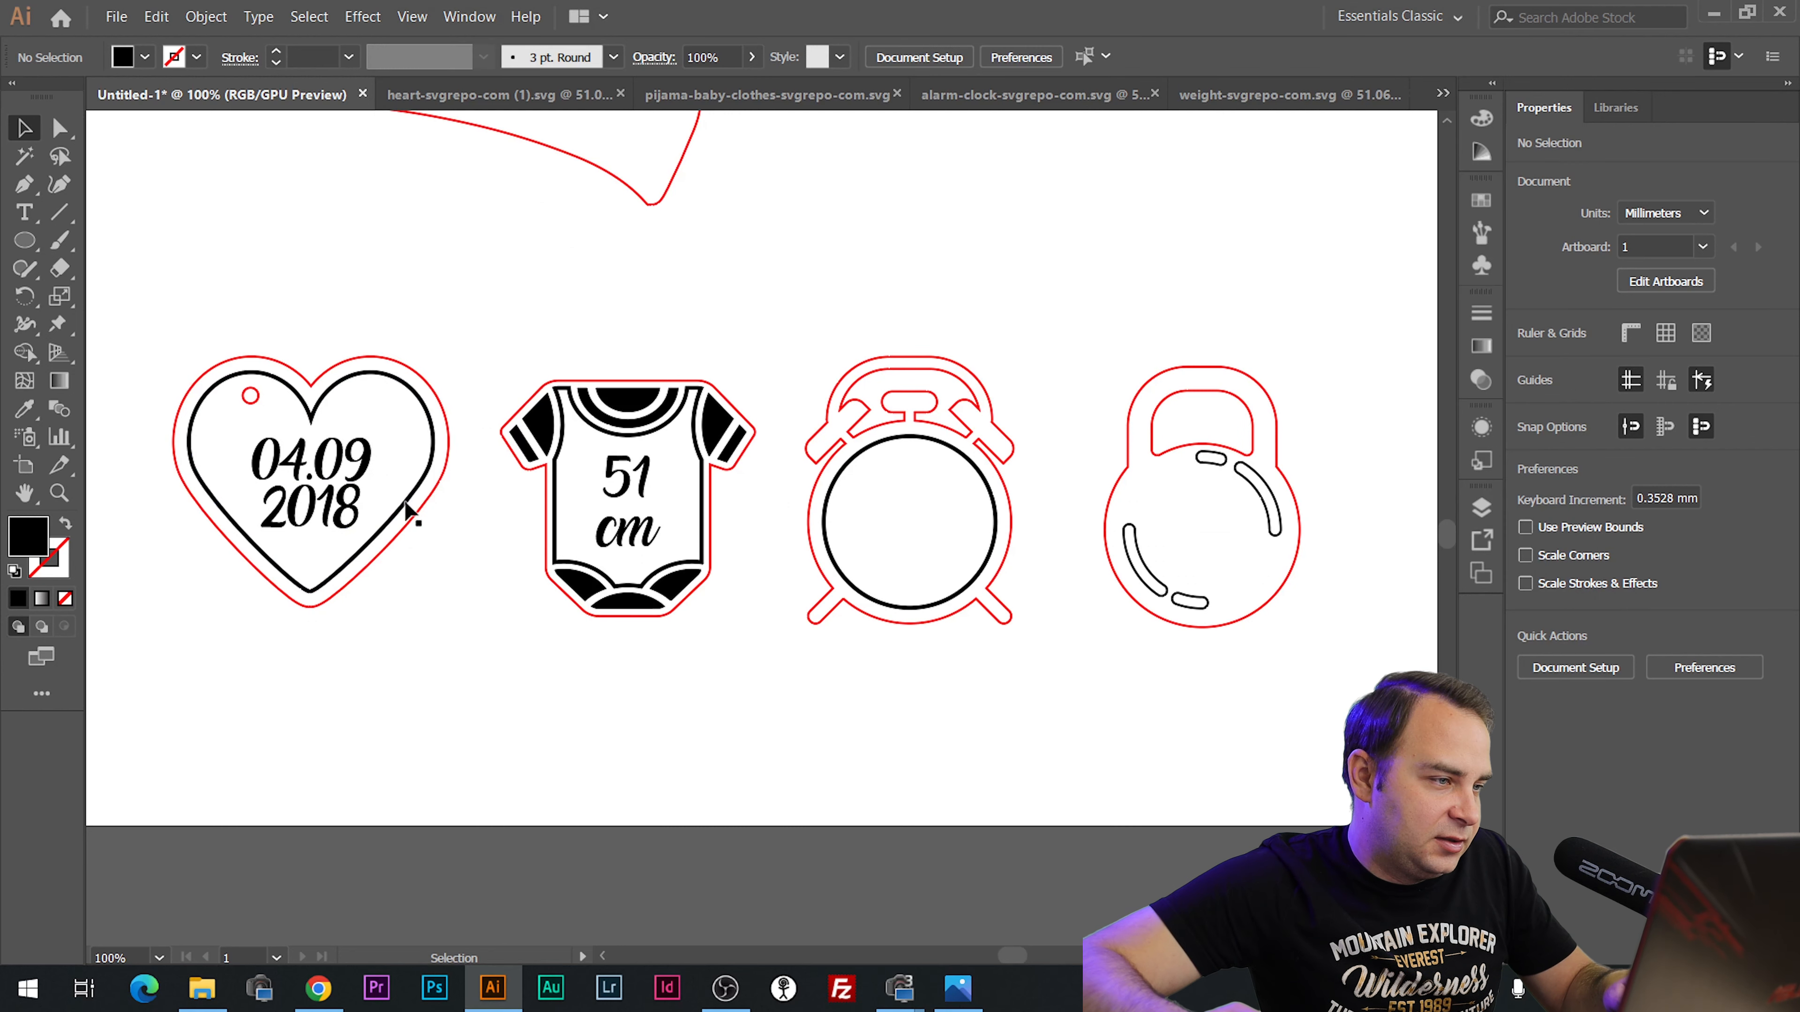
left_click_drag(685, 492, 959, 519)
left_click(24, 212)
left_click(891, 524)
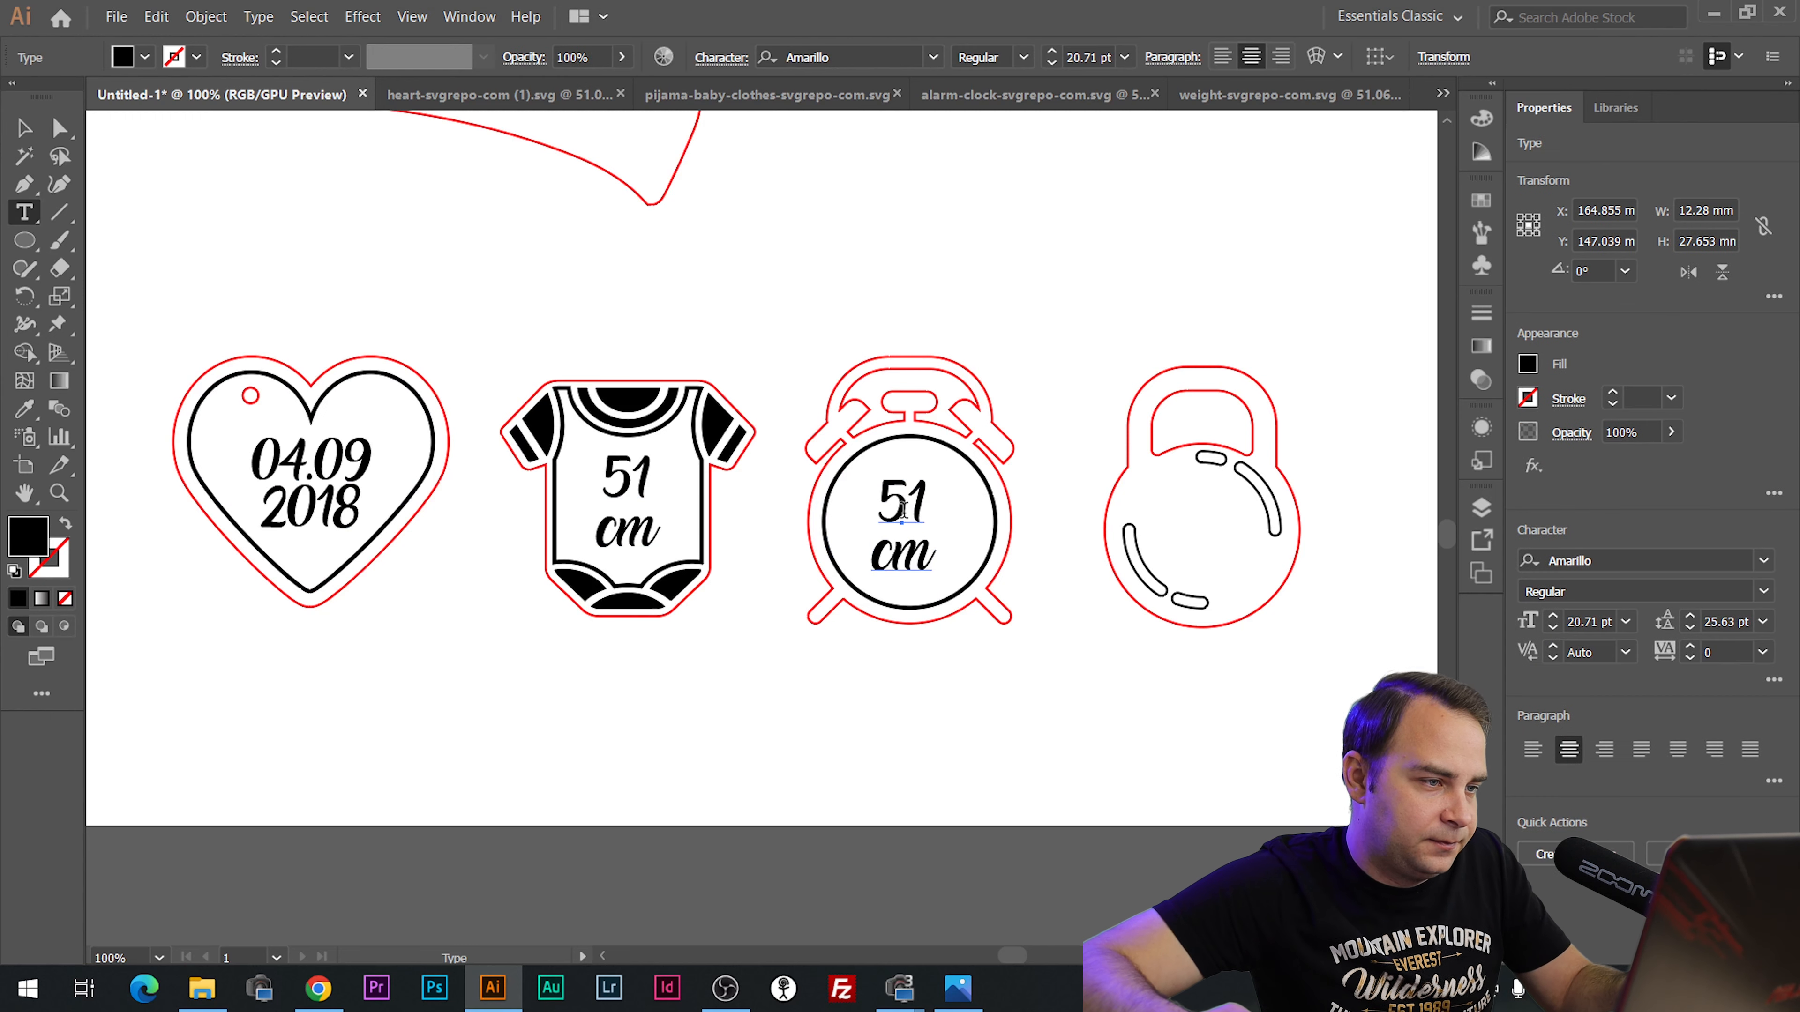
key("ctrl+a")
type("17")
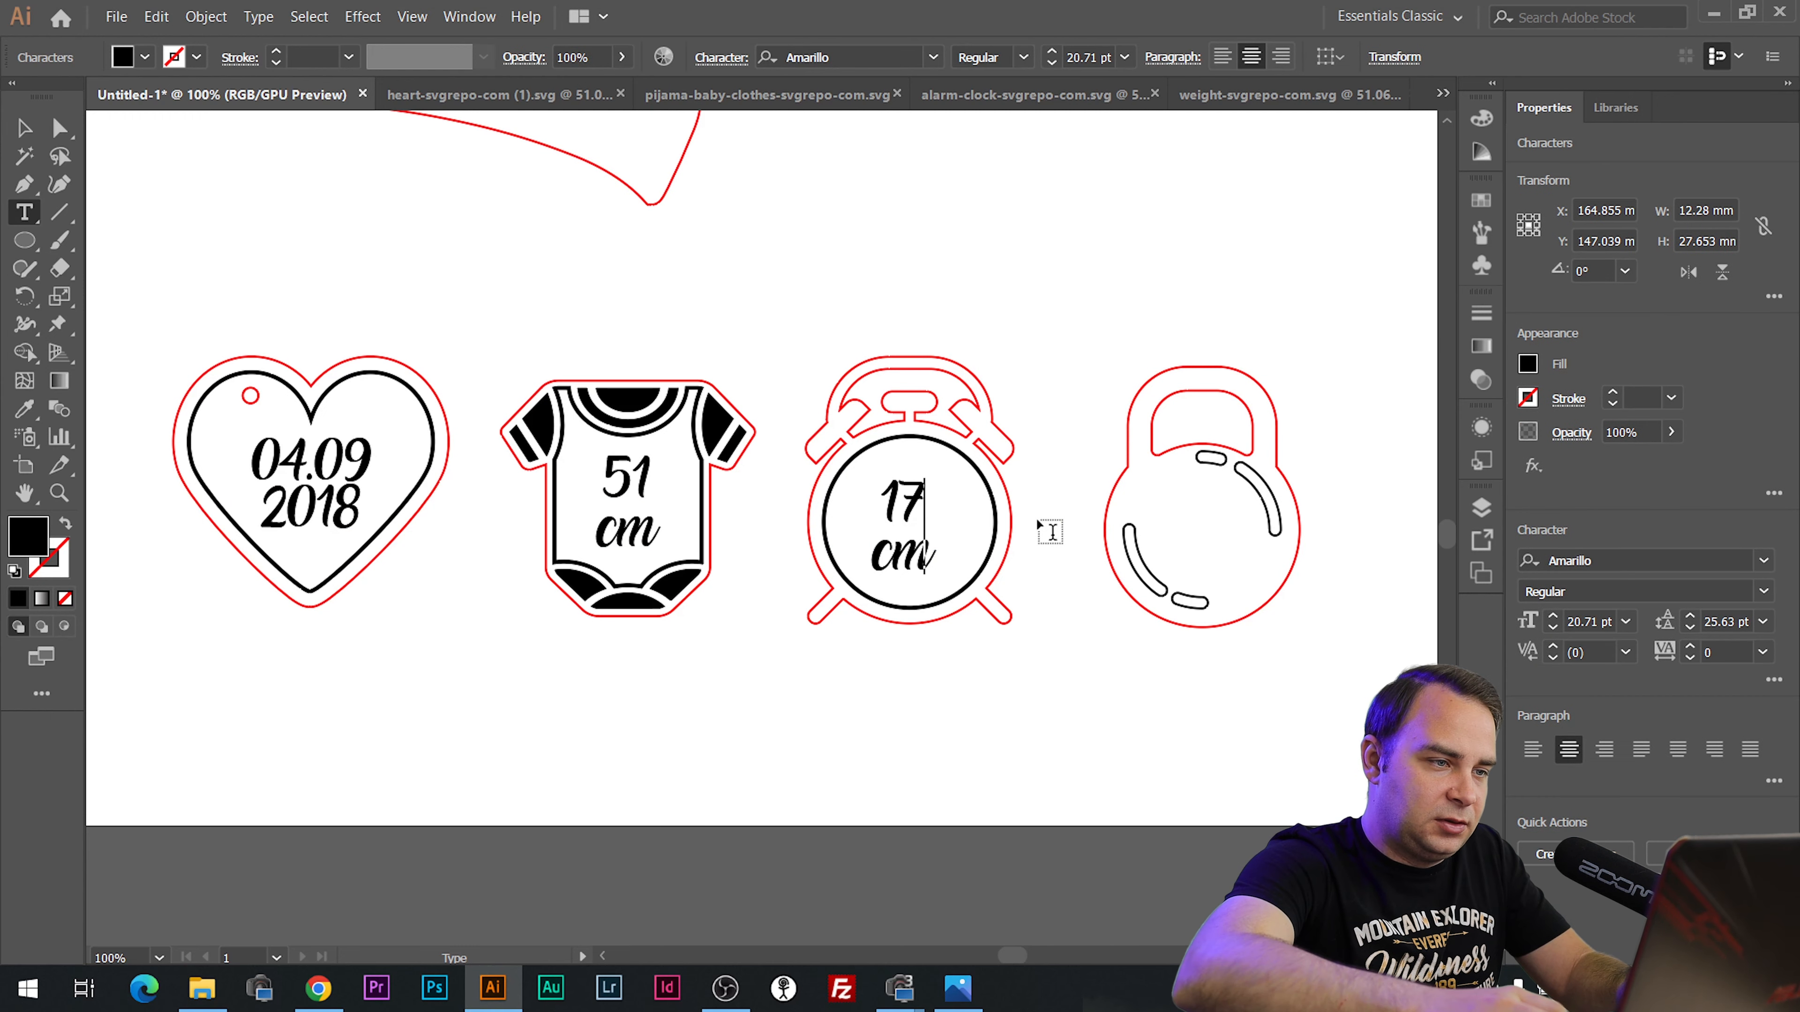
type(":59")
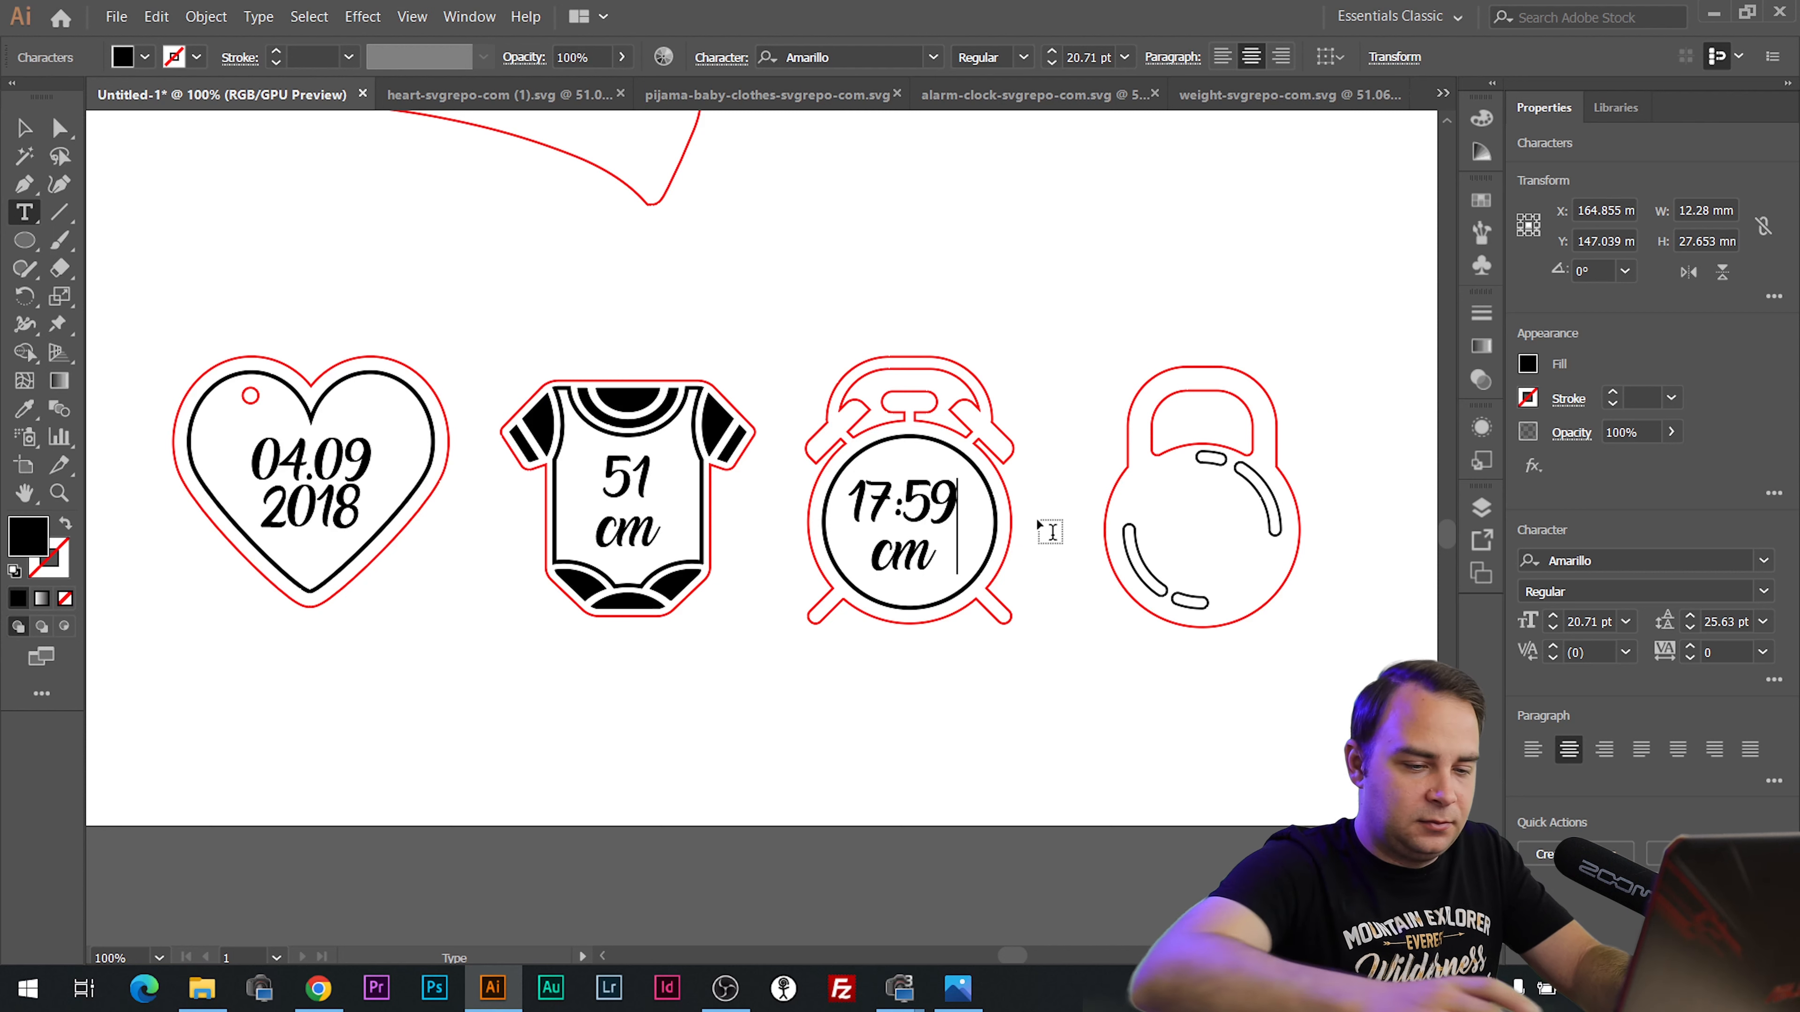
key("BackSpace")
type("0")
key("Escape")
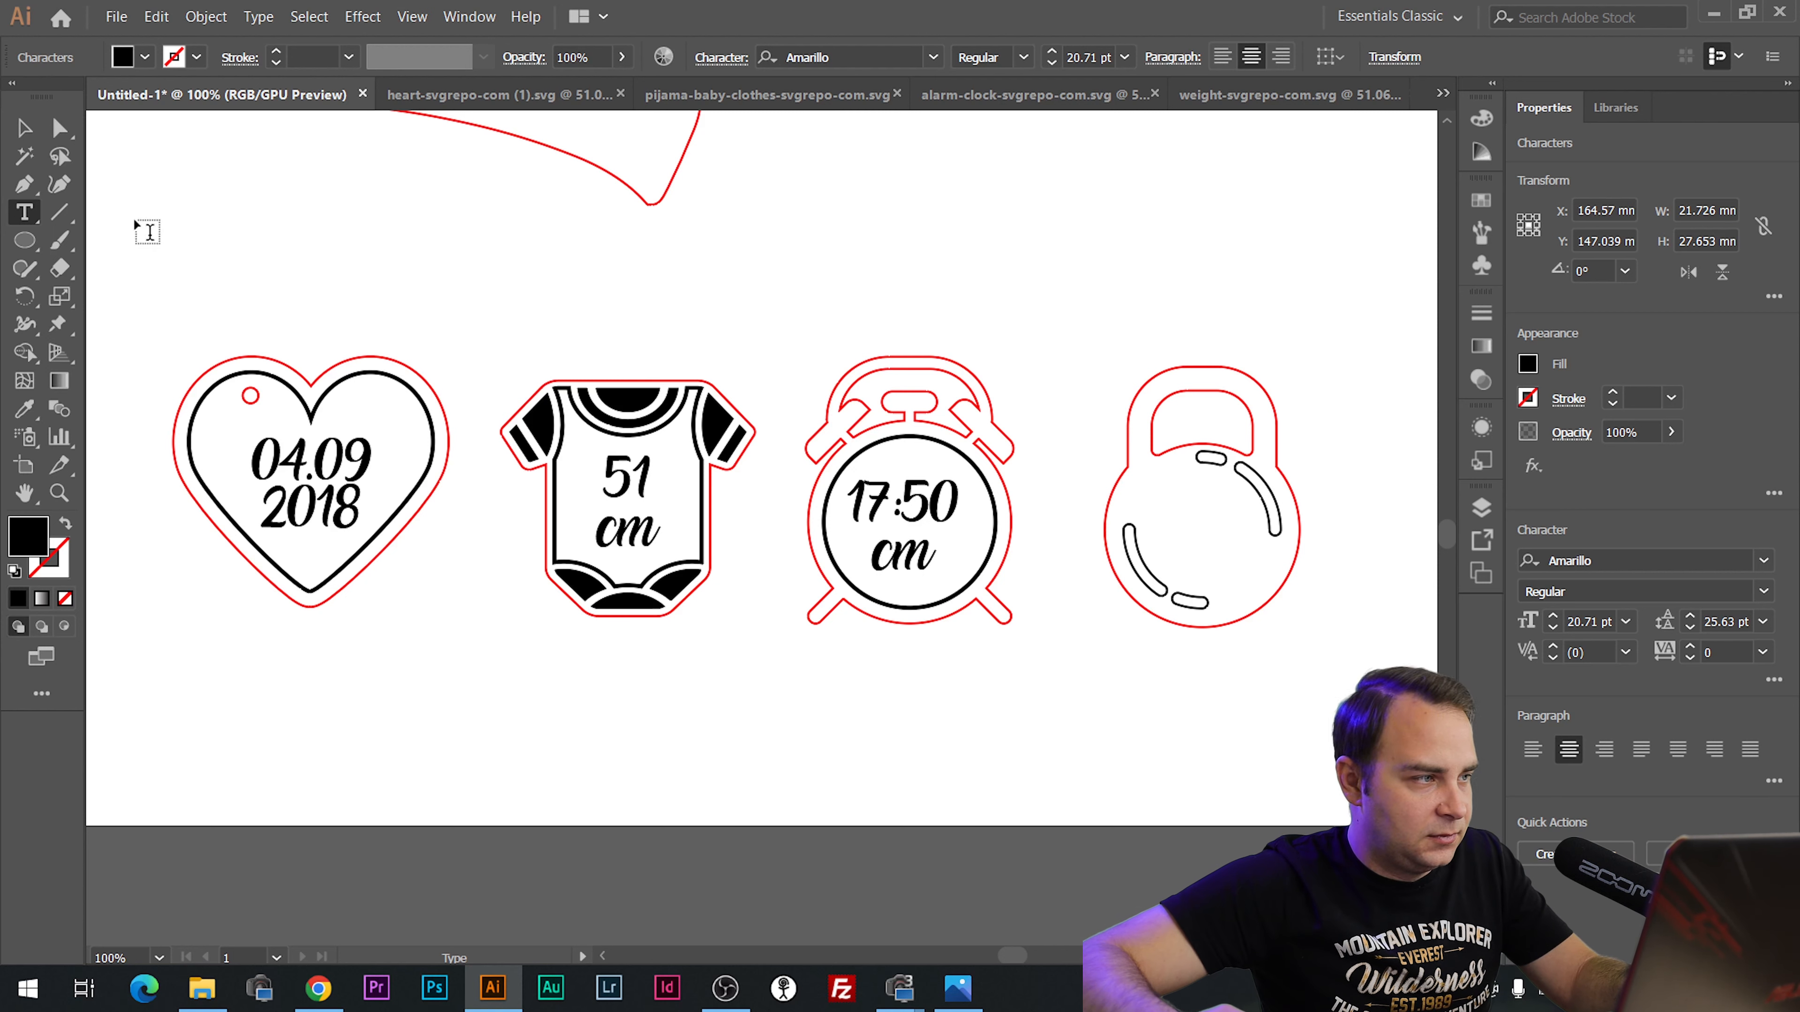
Delete the "cm" line from the text on the clock face.
left_click(20, 136)
left_click(1084, 624)
left_click(920, 567)
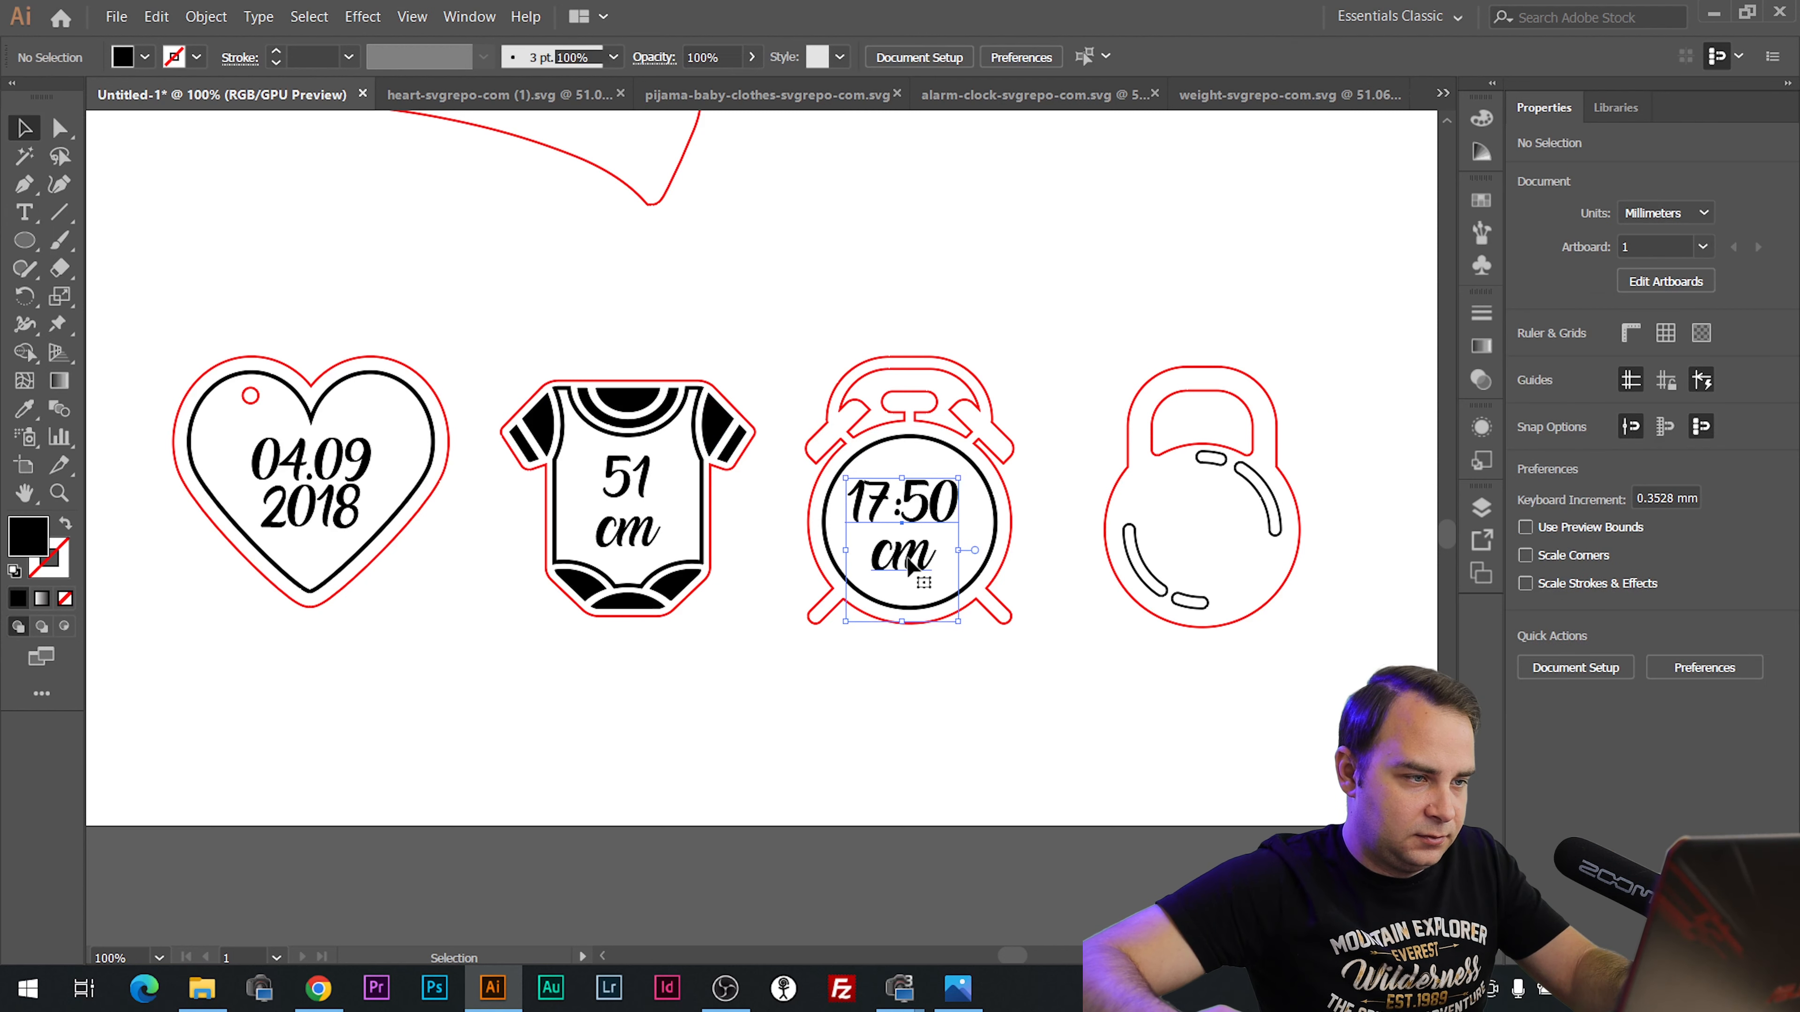
left_click(27, 210)
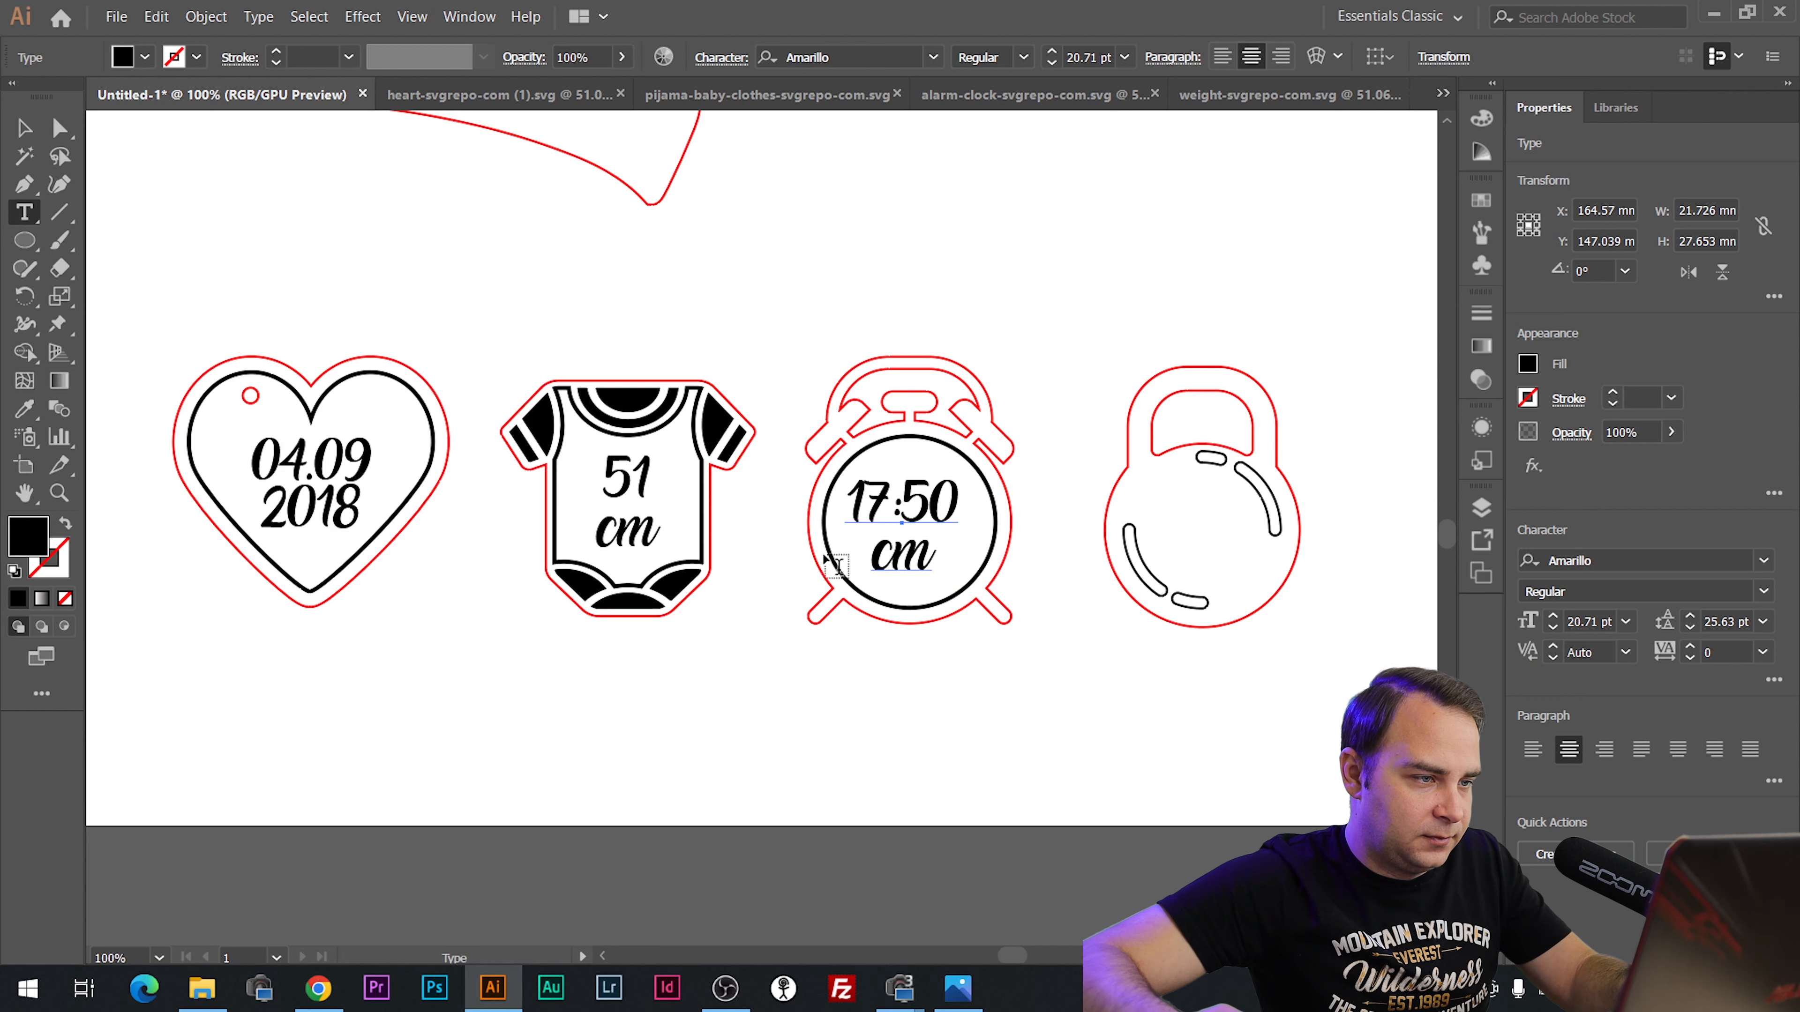
double_click(934, 558)
key("BackSpace")
key("BackSpace")
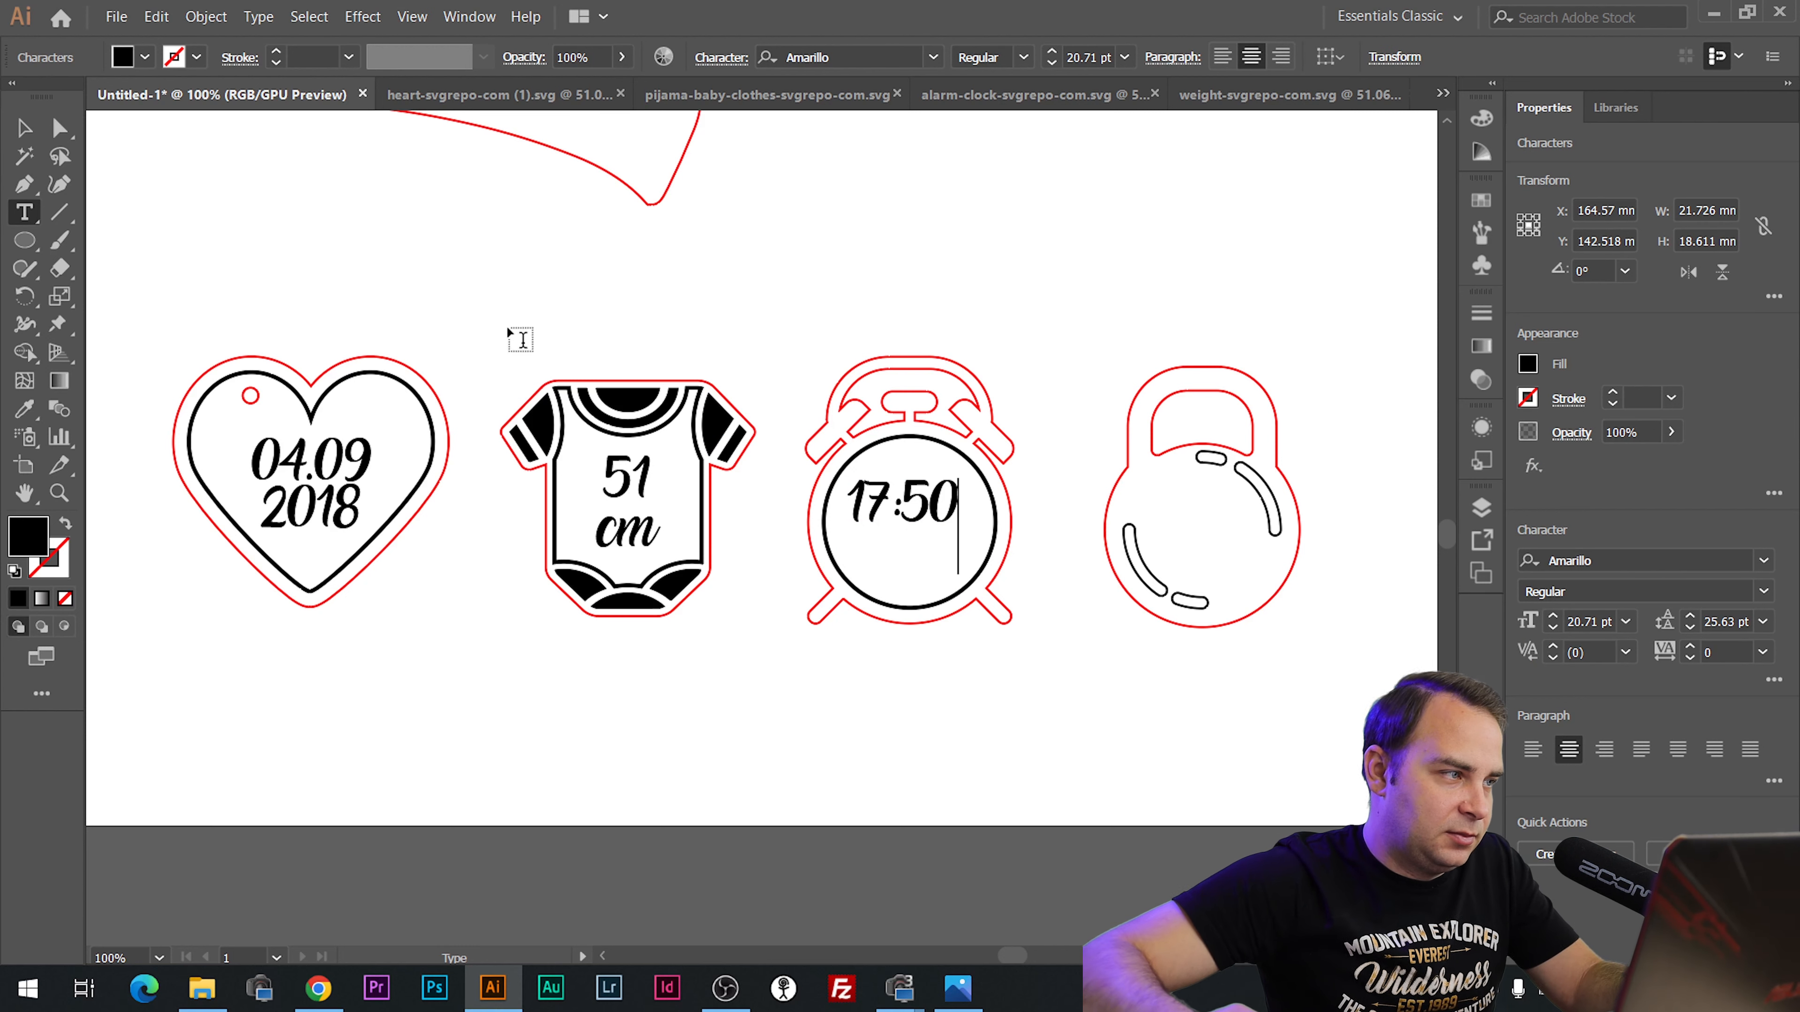
Align the "17:50" text and the alarm clock's outlines to a common horizontal centre.
left_click(11, 130)
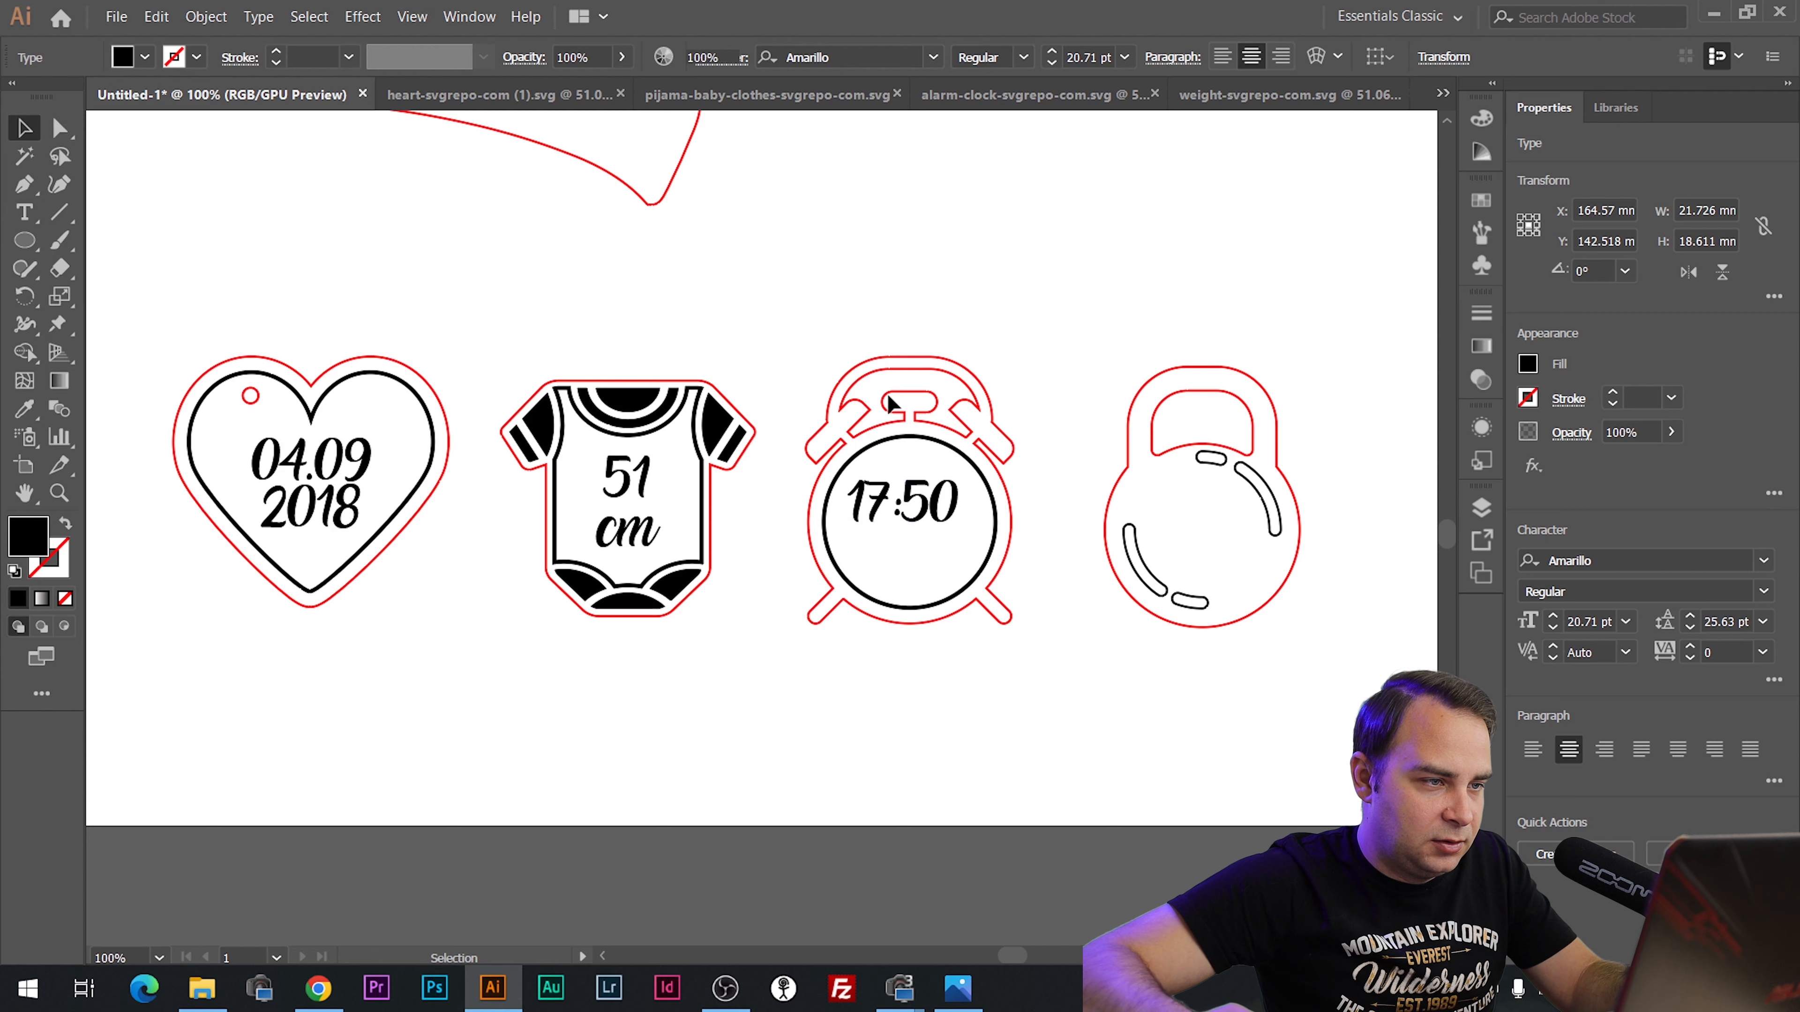
left_click(865, 297)
left_click_drag(937, 439, 939, 441)
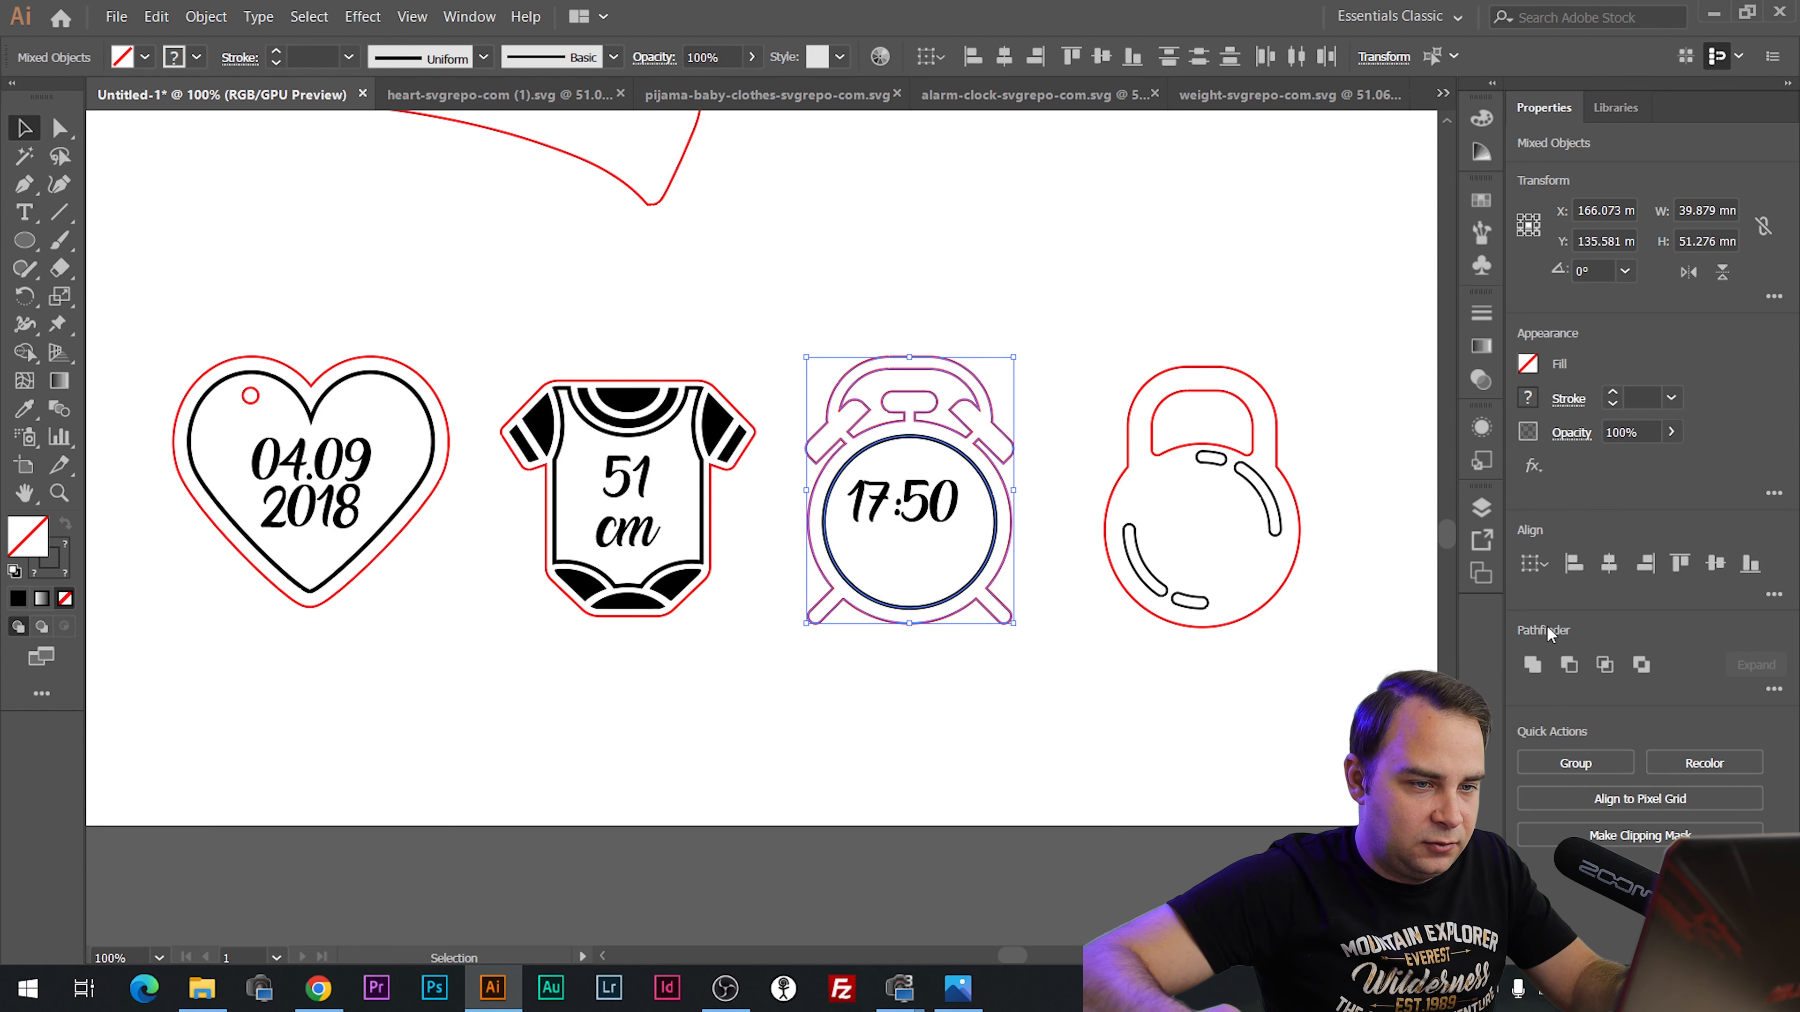
left_click_drag(928, 277, 1017, 634)
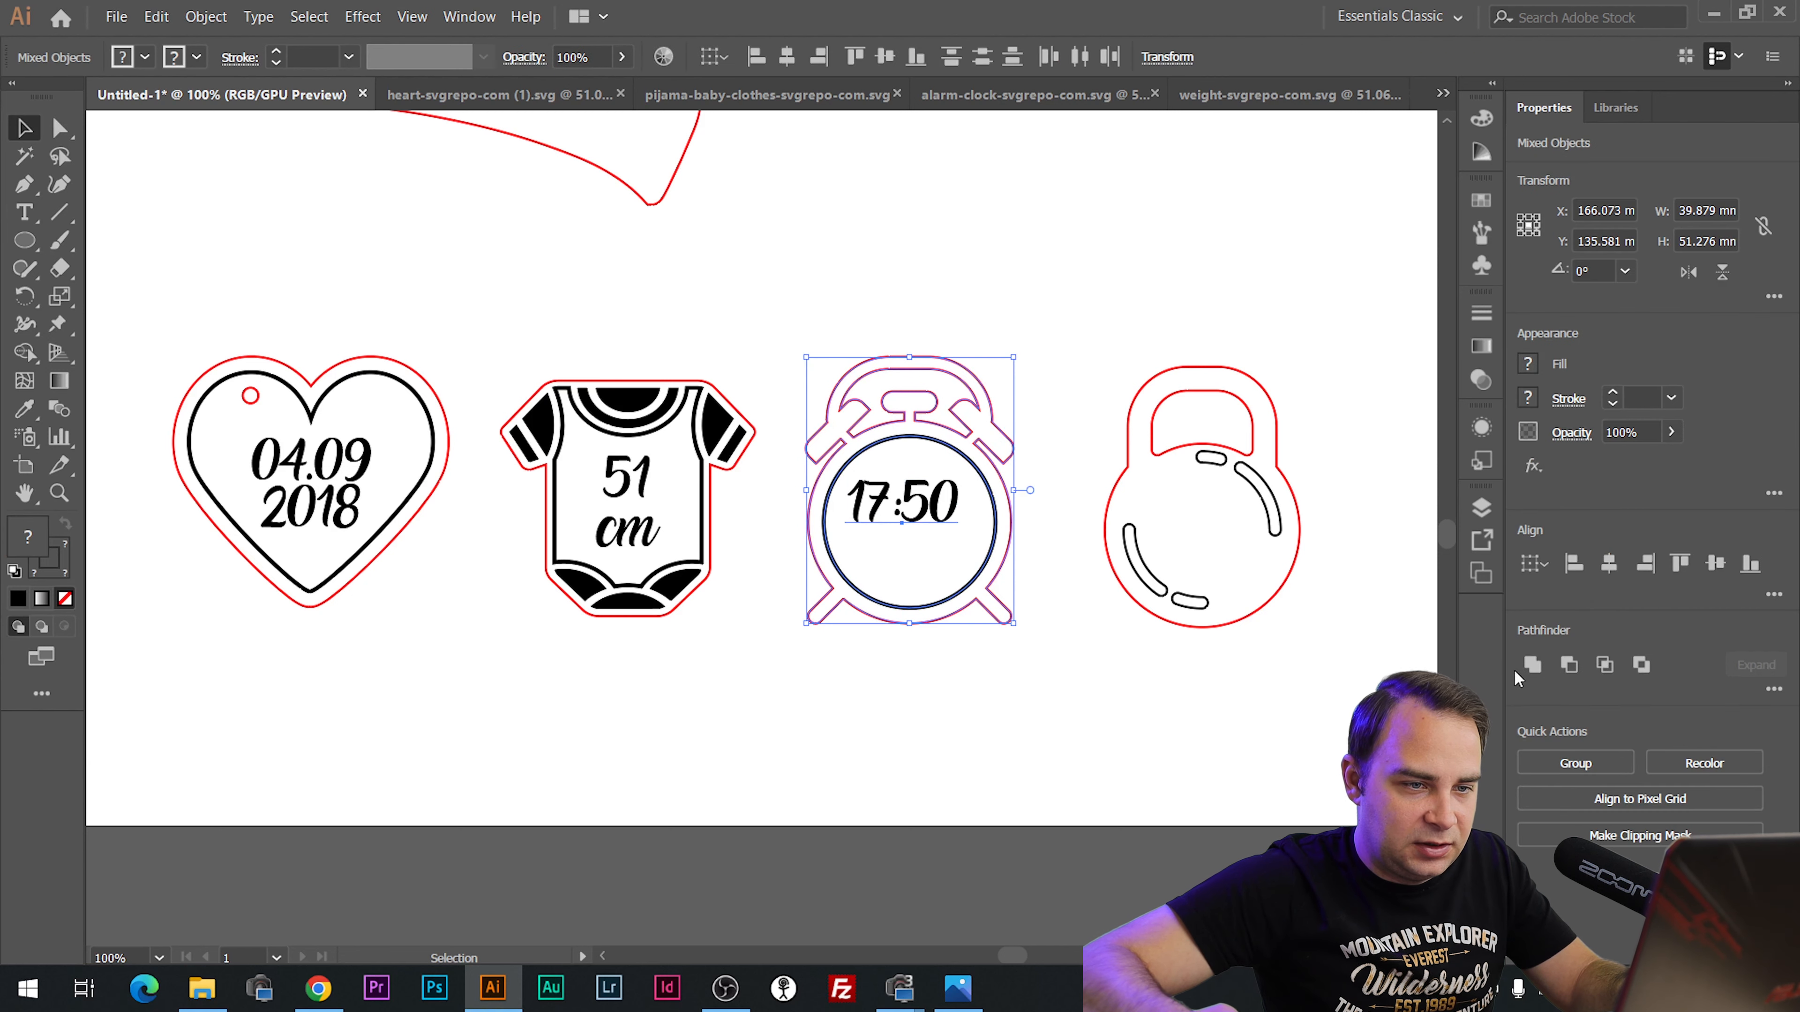
left_click(1615, 567)
left_click(1097, 764)
Nudge the "17:50" text down to the vertical middle of the clock face.
left_click(931, 507)
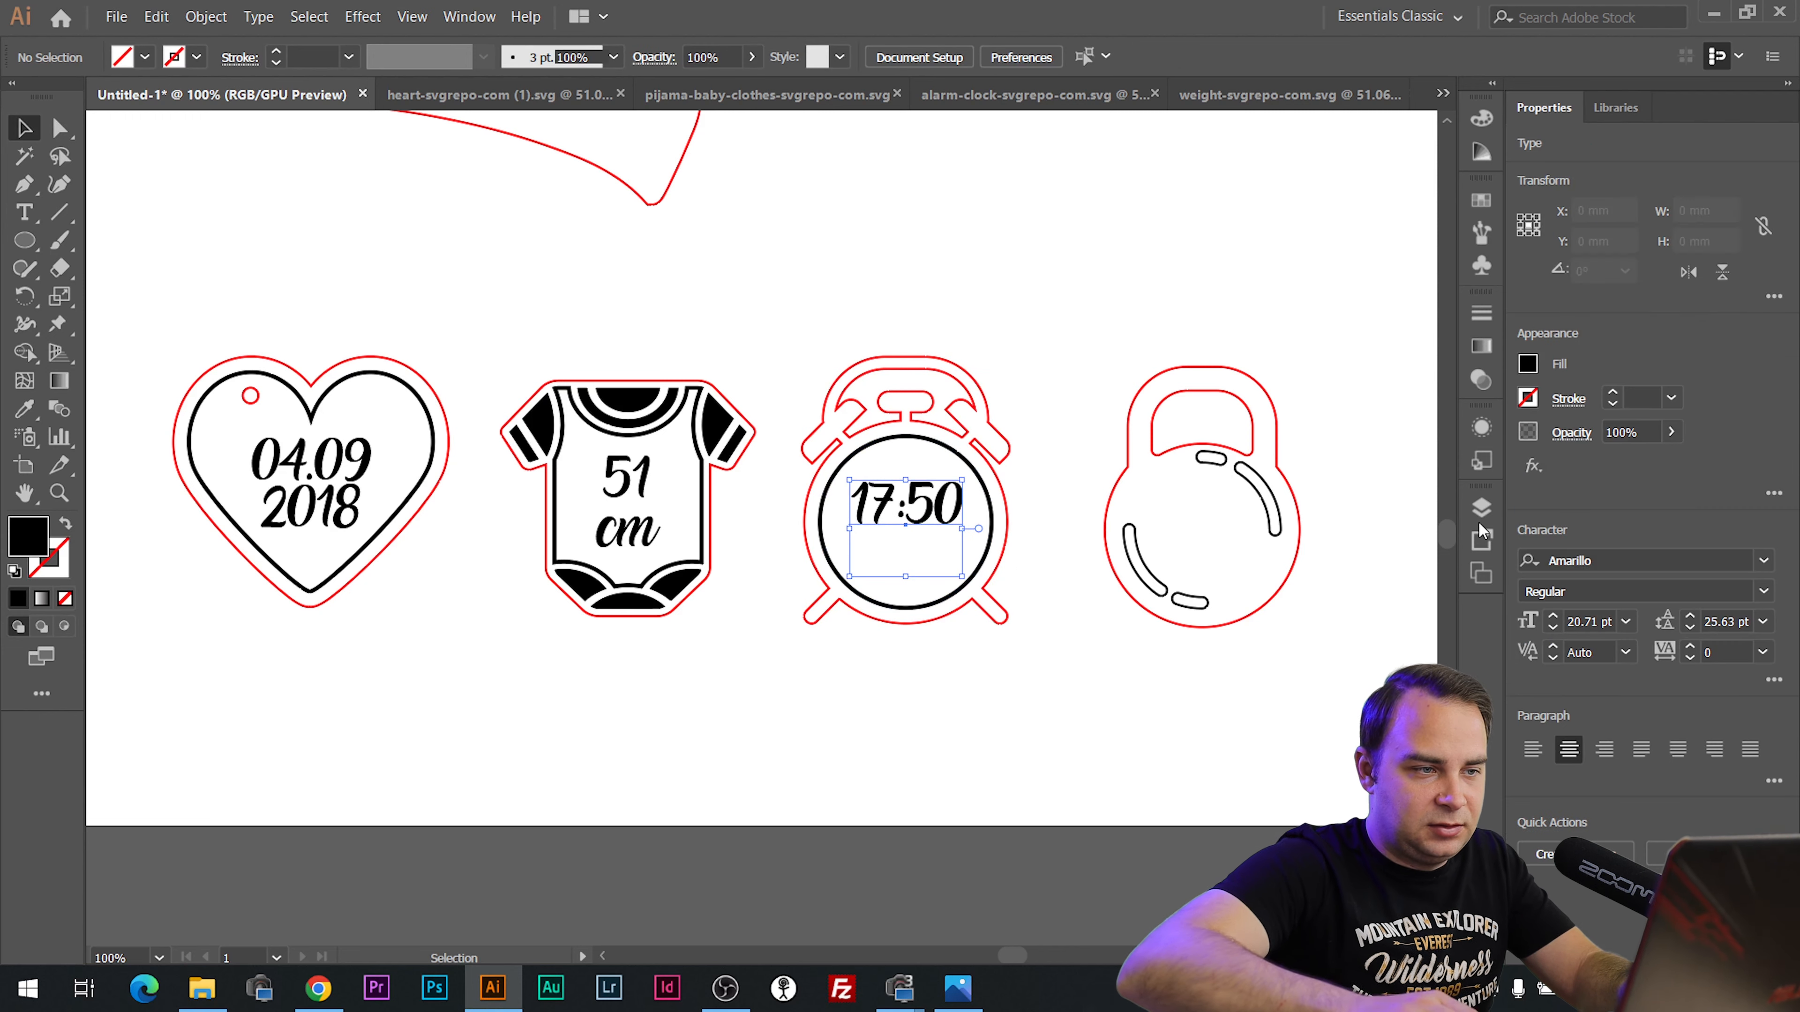
key("Down")
key("Down")
key("Down")
key("Down")
key("Down")
key("Down")
key("Down")
key("Down")
key("Down")
key("Down")
key("Down")
key("Down")
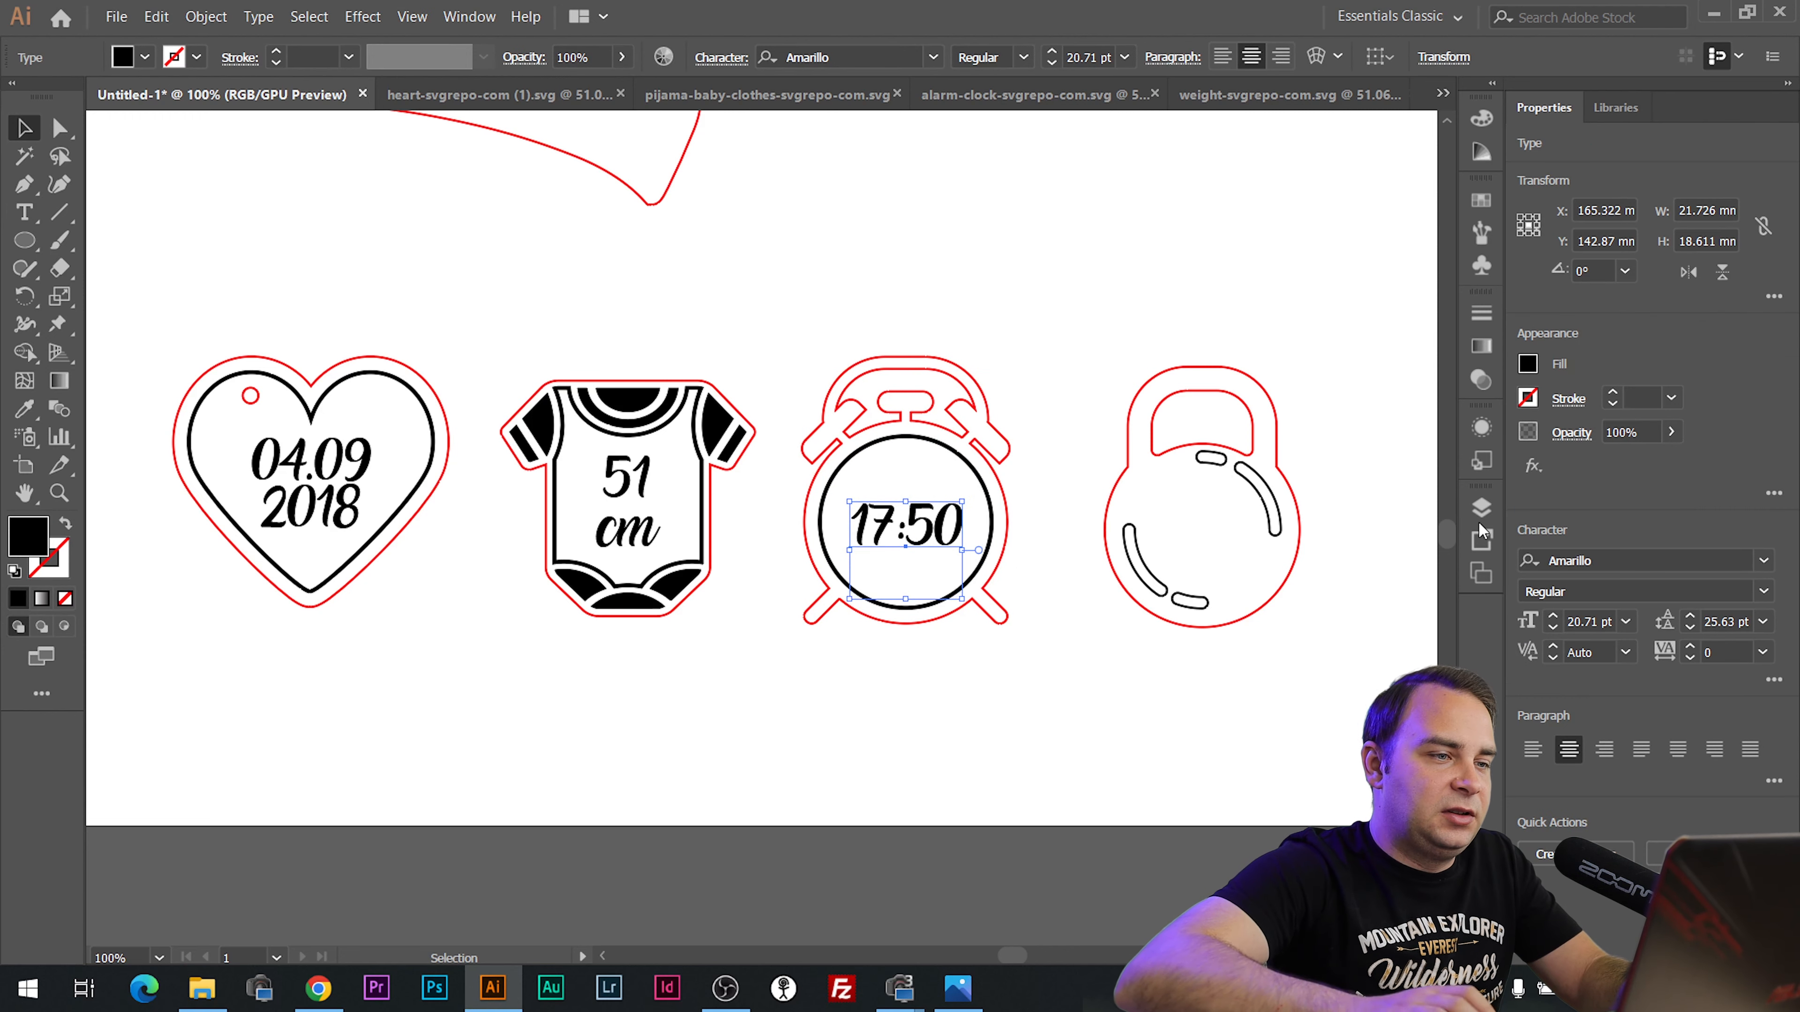
key("Up")
left_click(1130, 282)
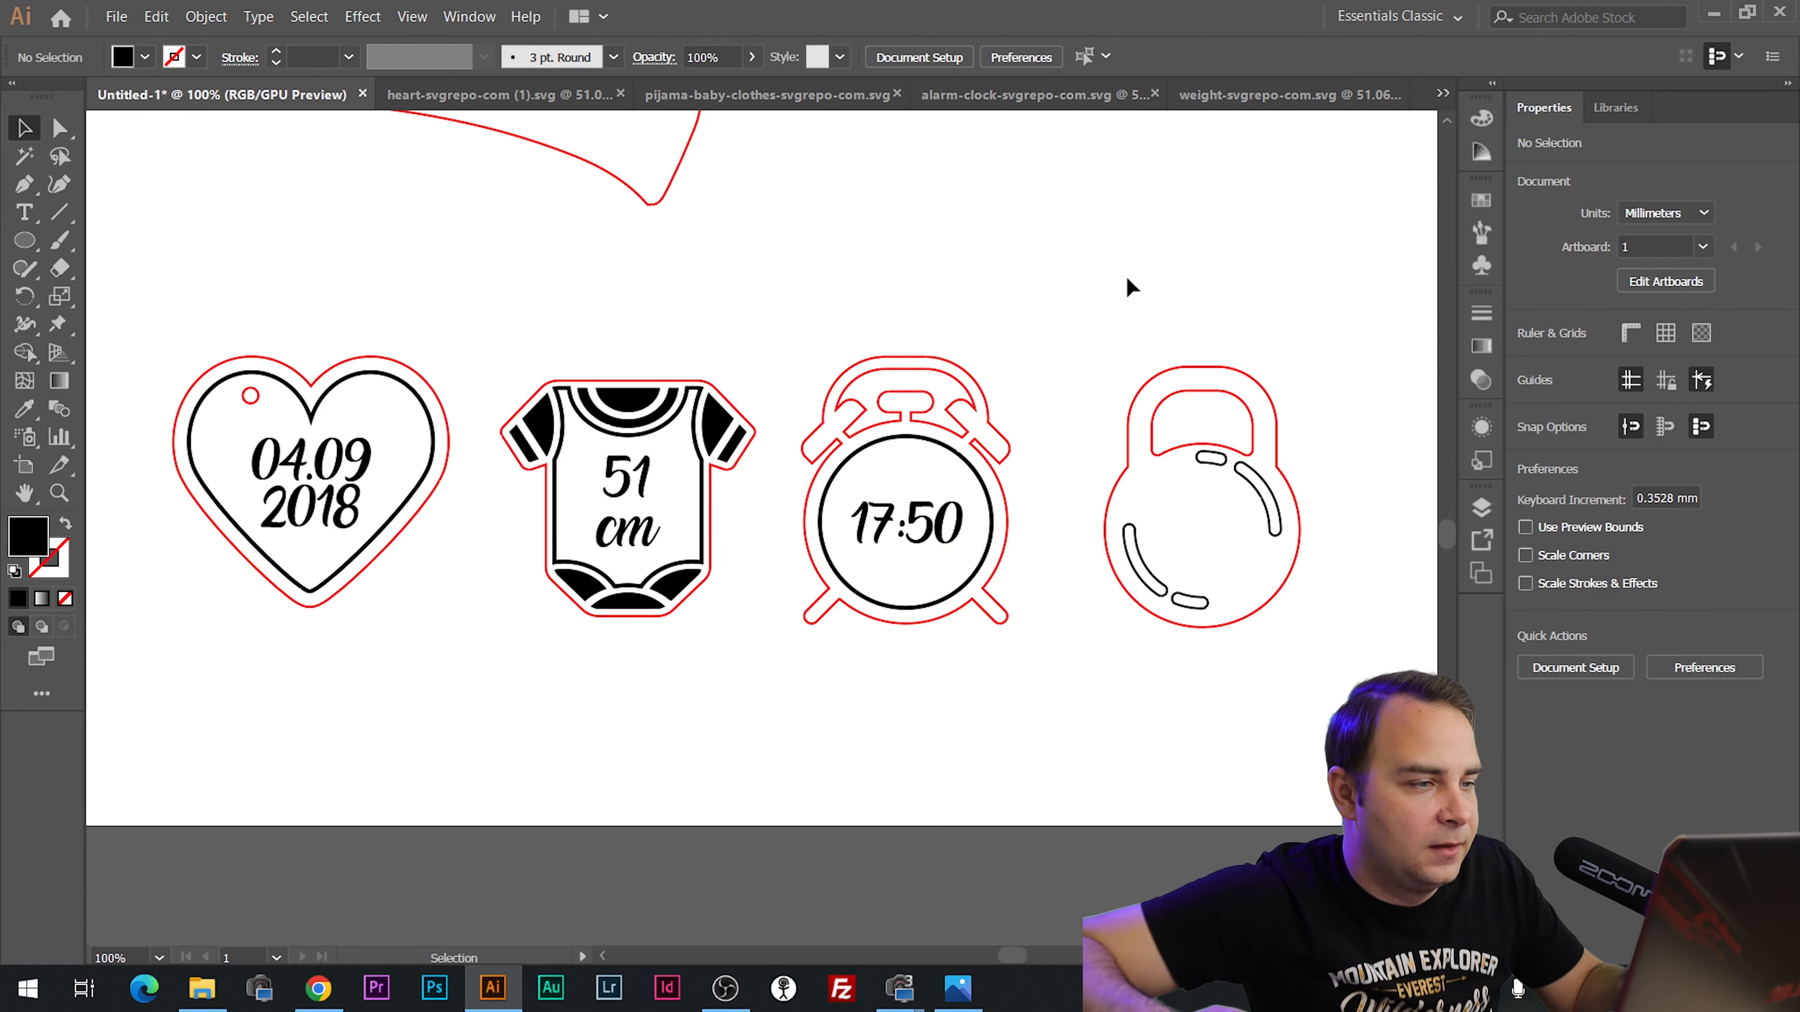
Copy the clock's text onto the kettlebell and replace it with "3400" and "gr." on two lines, following sign.jpg.
key("alt+Tab")
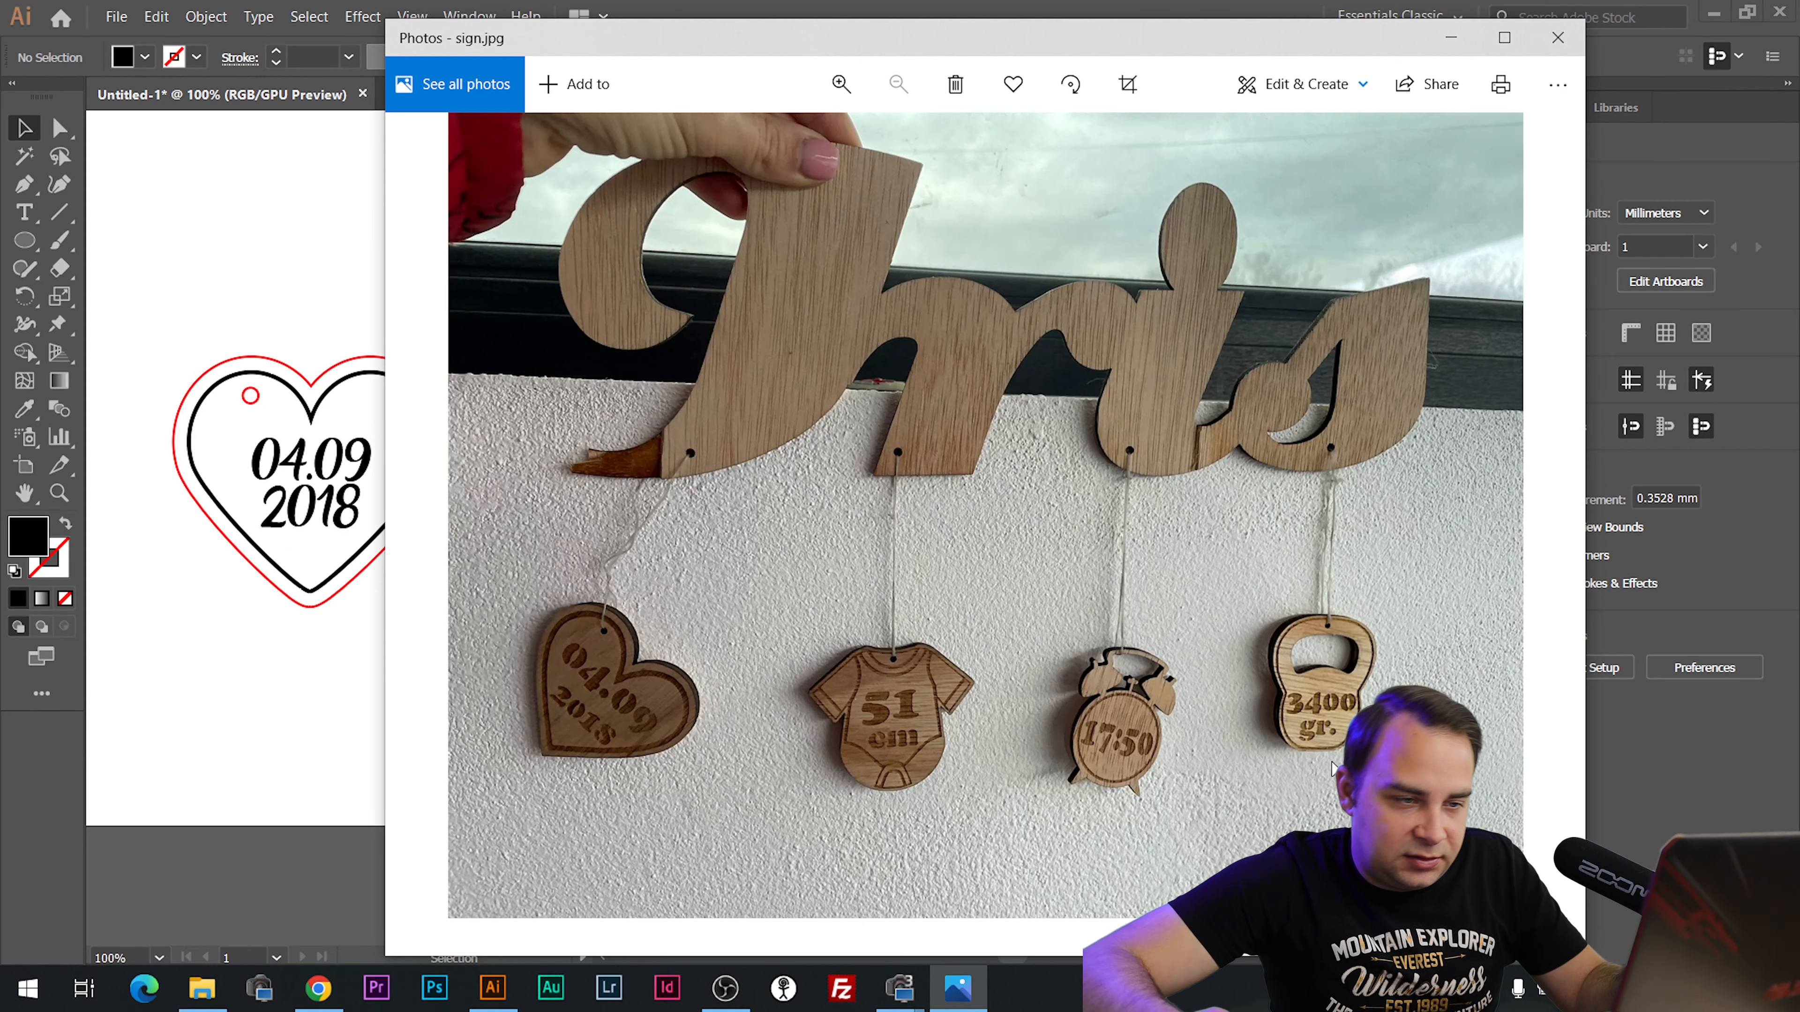
key("alt+Tab")
left_click_drag(911, 528, 1203, 531)
left_click(25, 211)
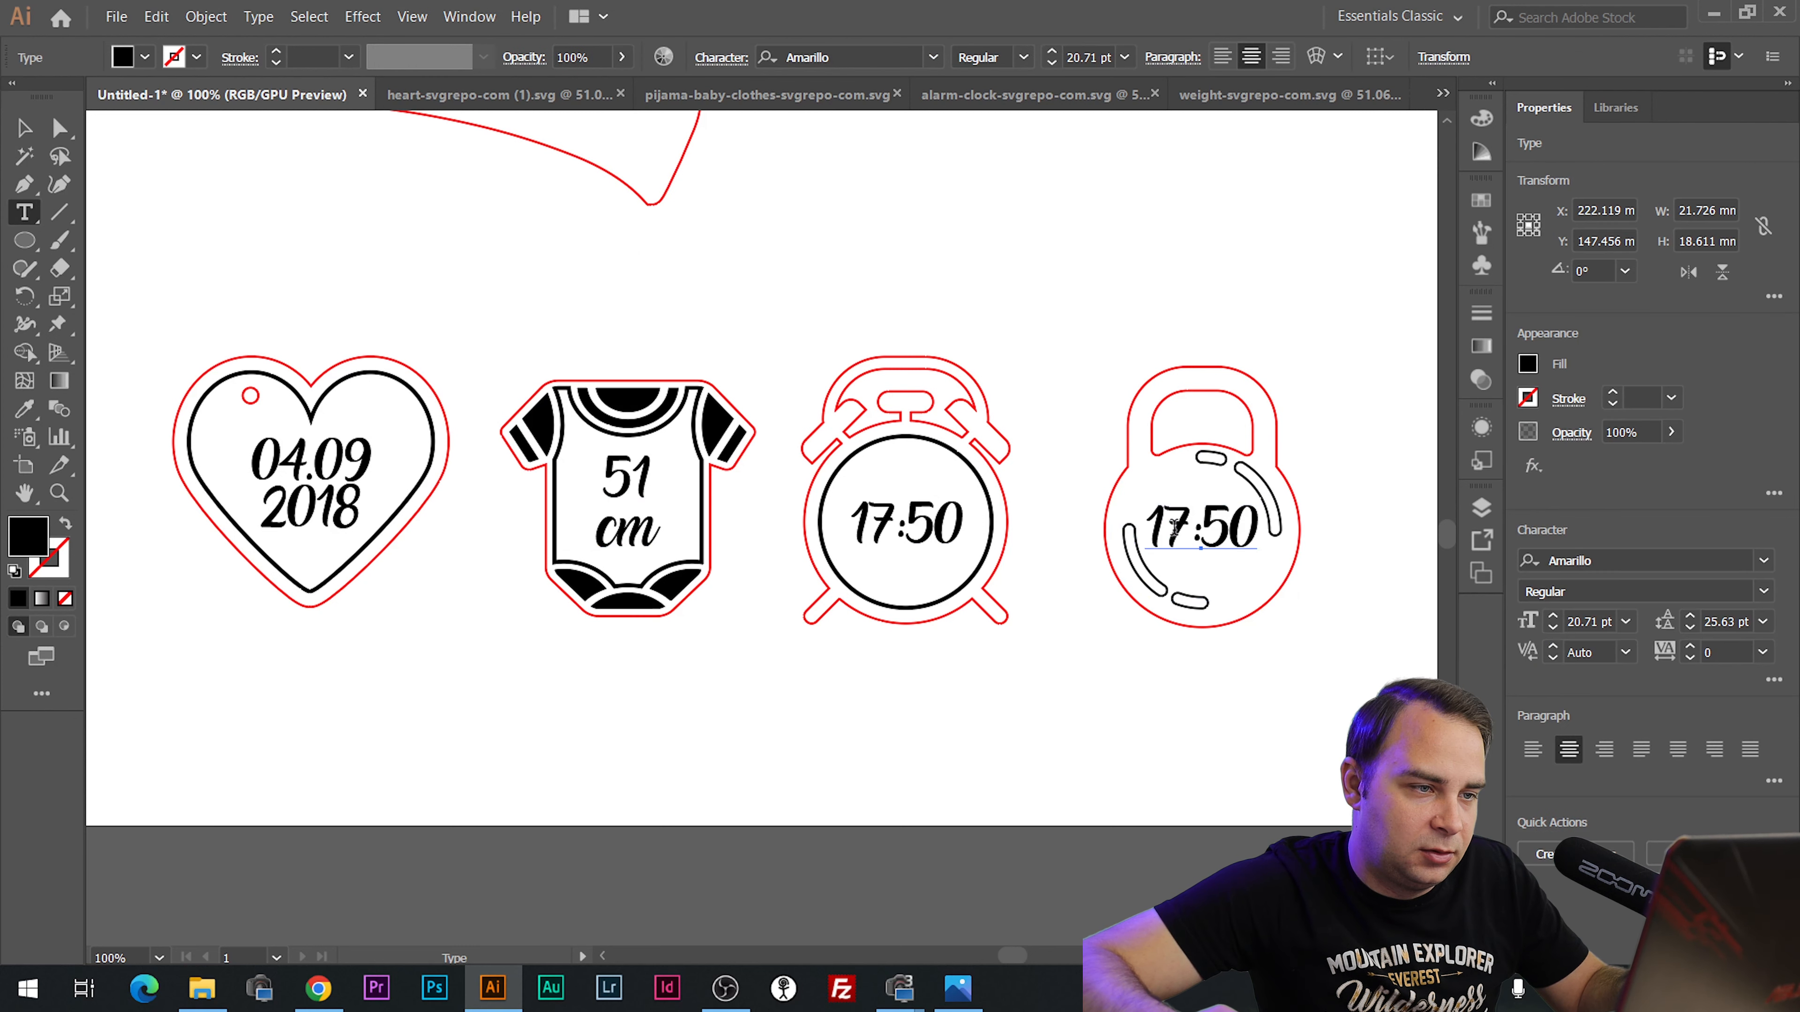
double_click(1221, 541)
triple_click(1220, 540)
type("3400")
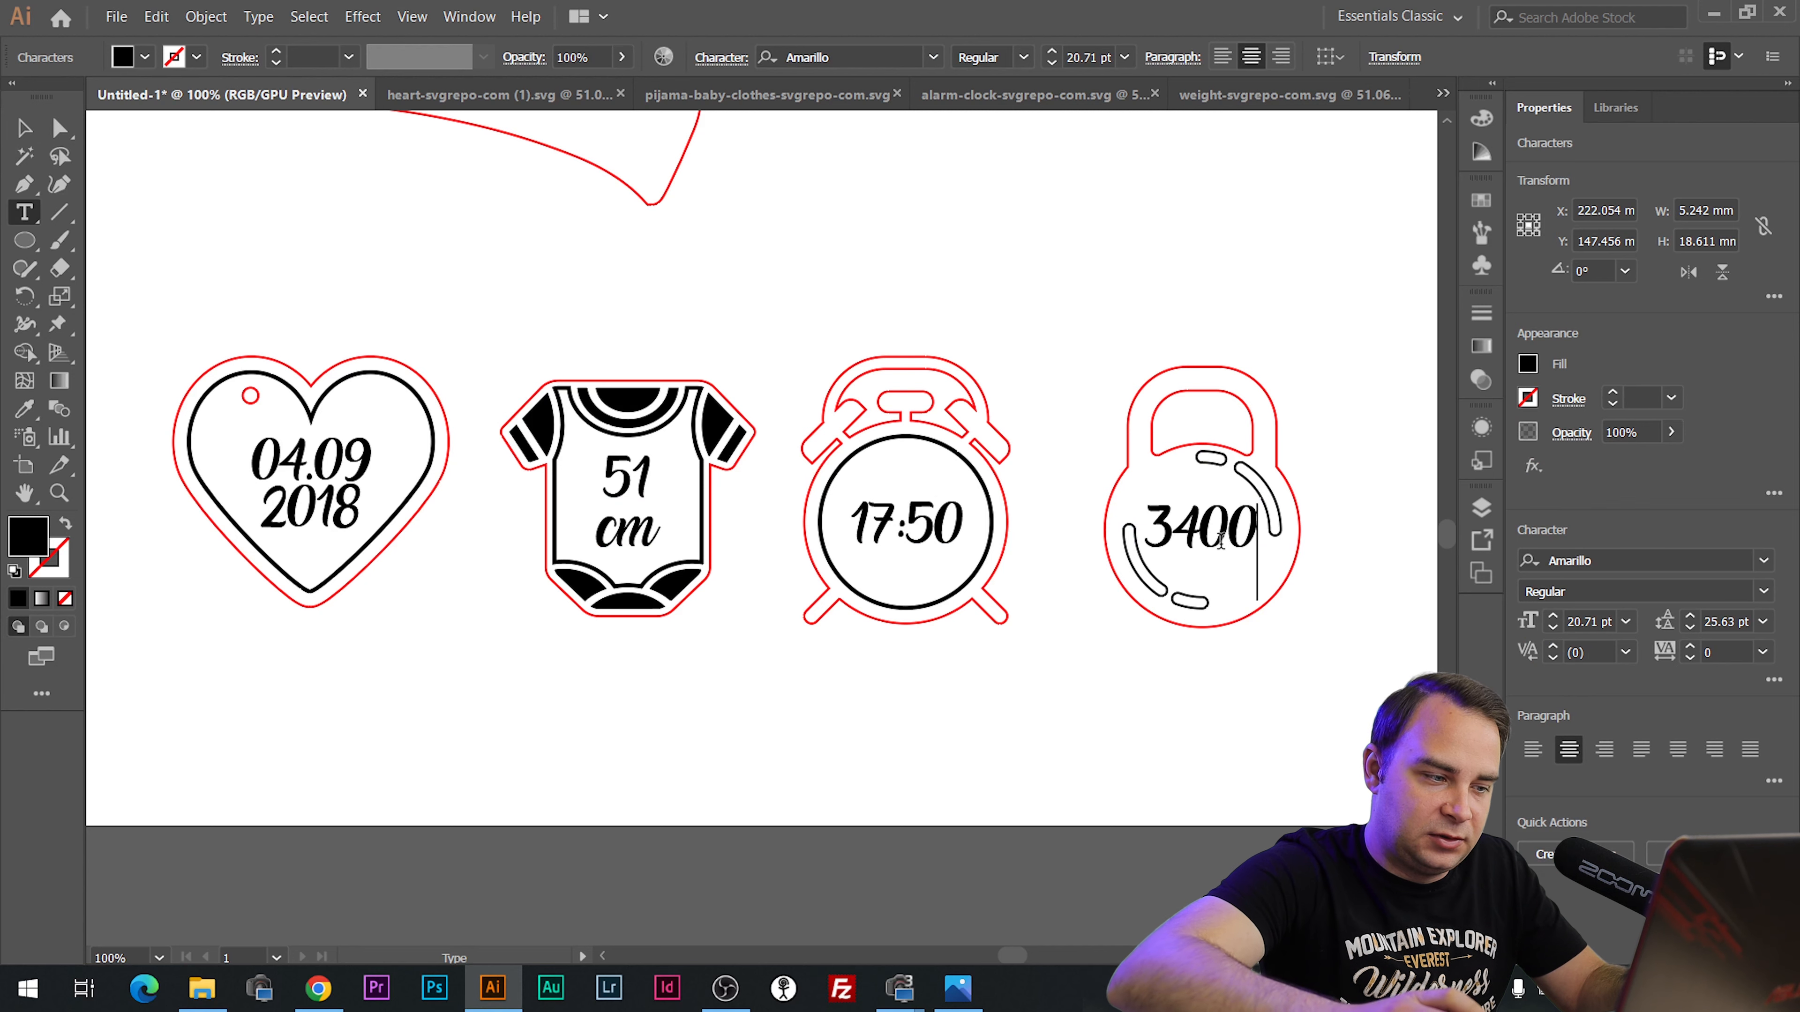
key("Return")
type("gr.")
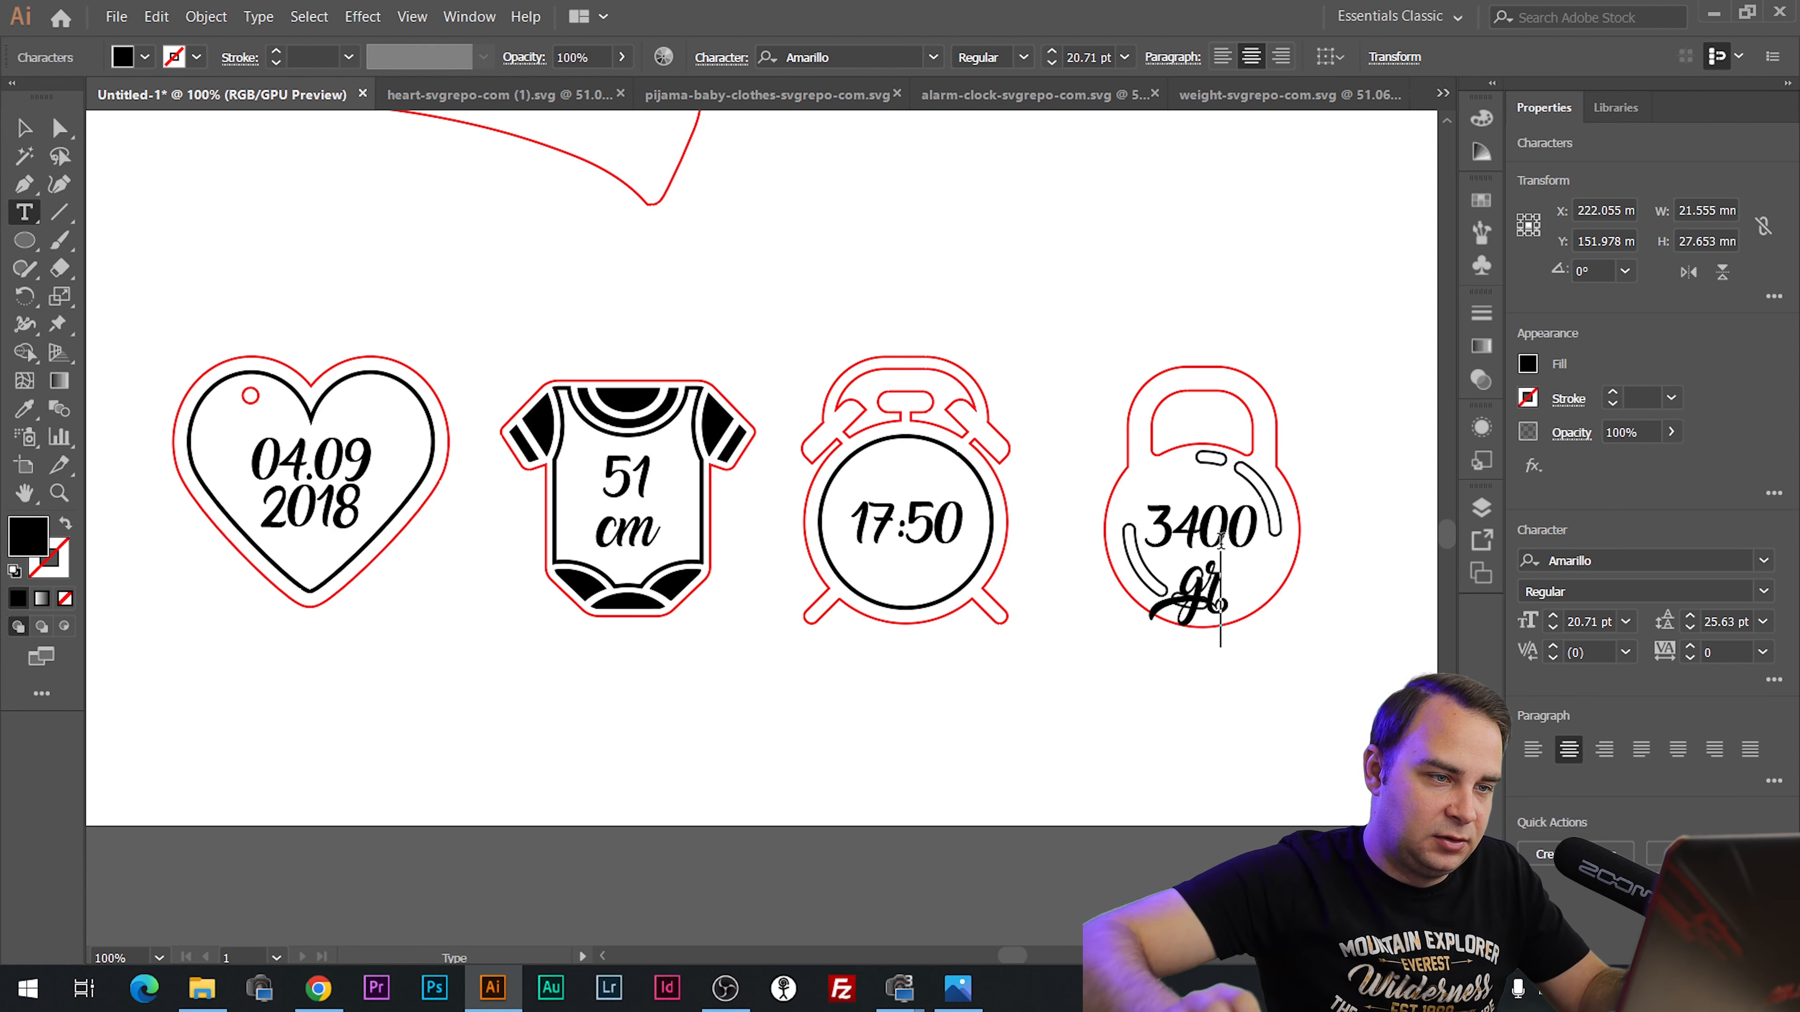
key("alt+Tab")
key("alt+Tab")
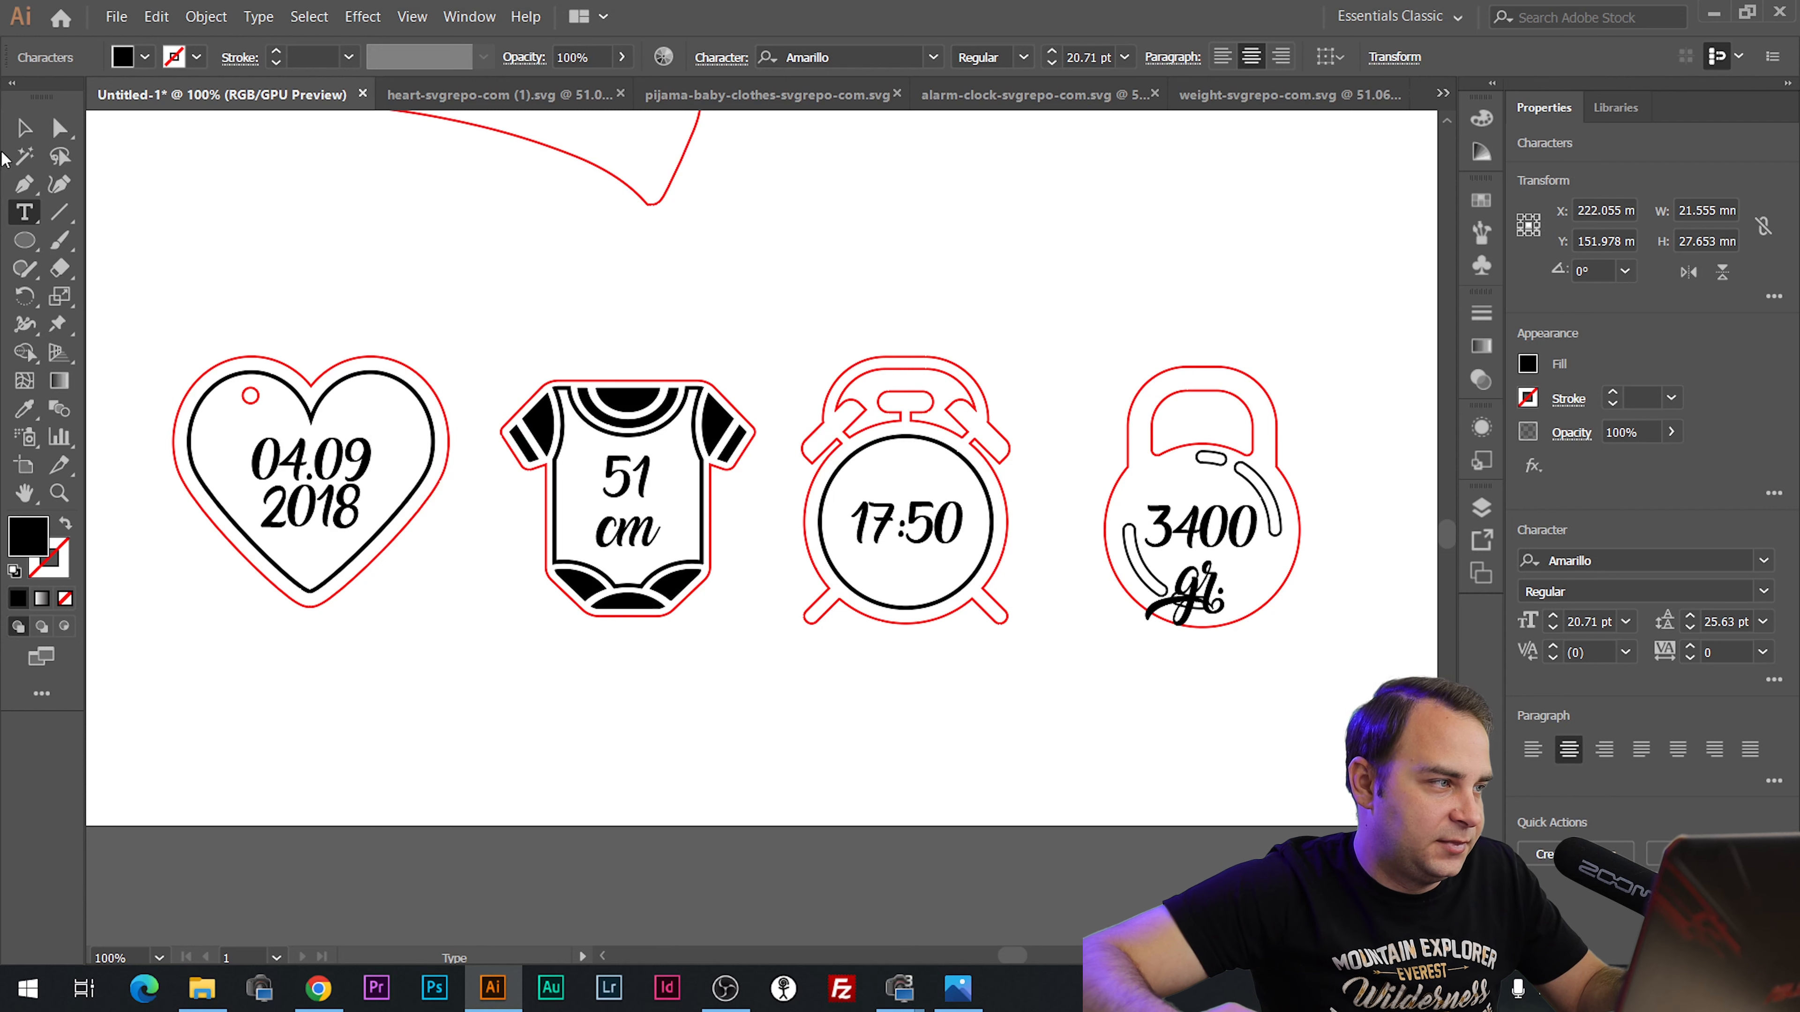
Move the kettlebell's text up and reduce its leading to 20 pt.
left_click(23, 127)
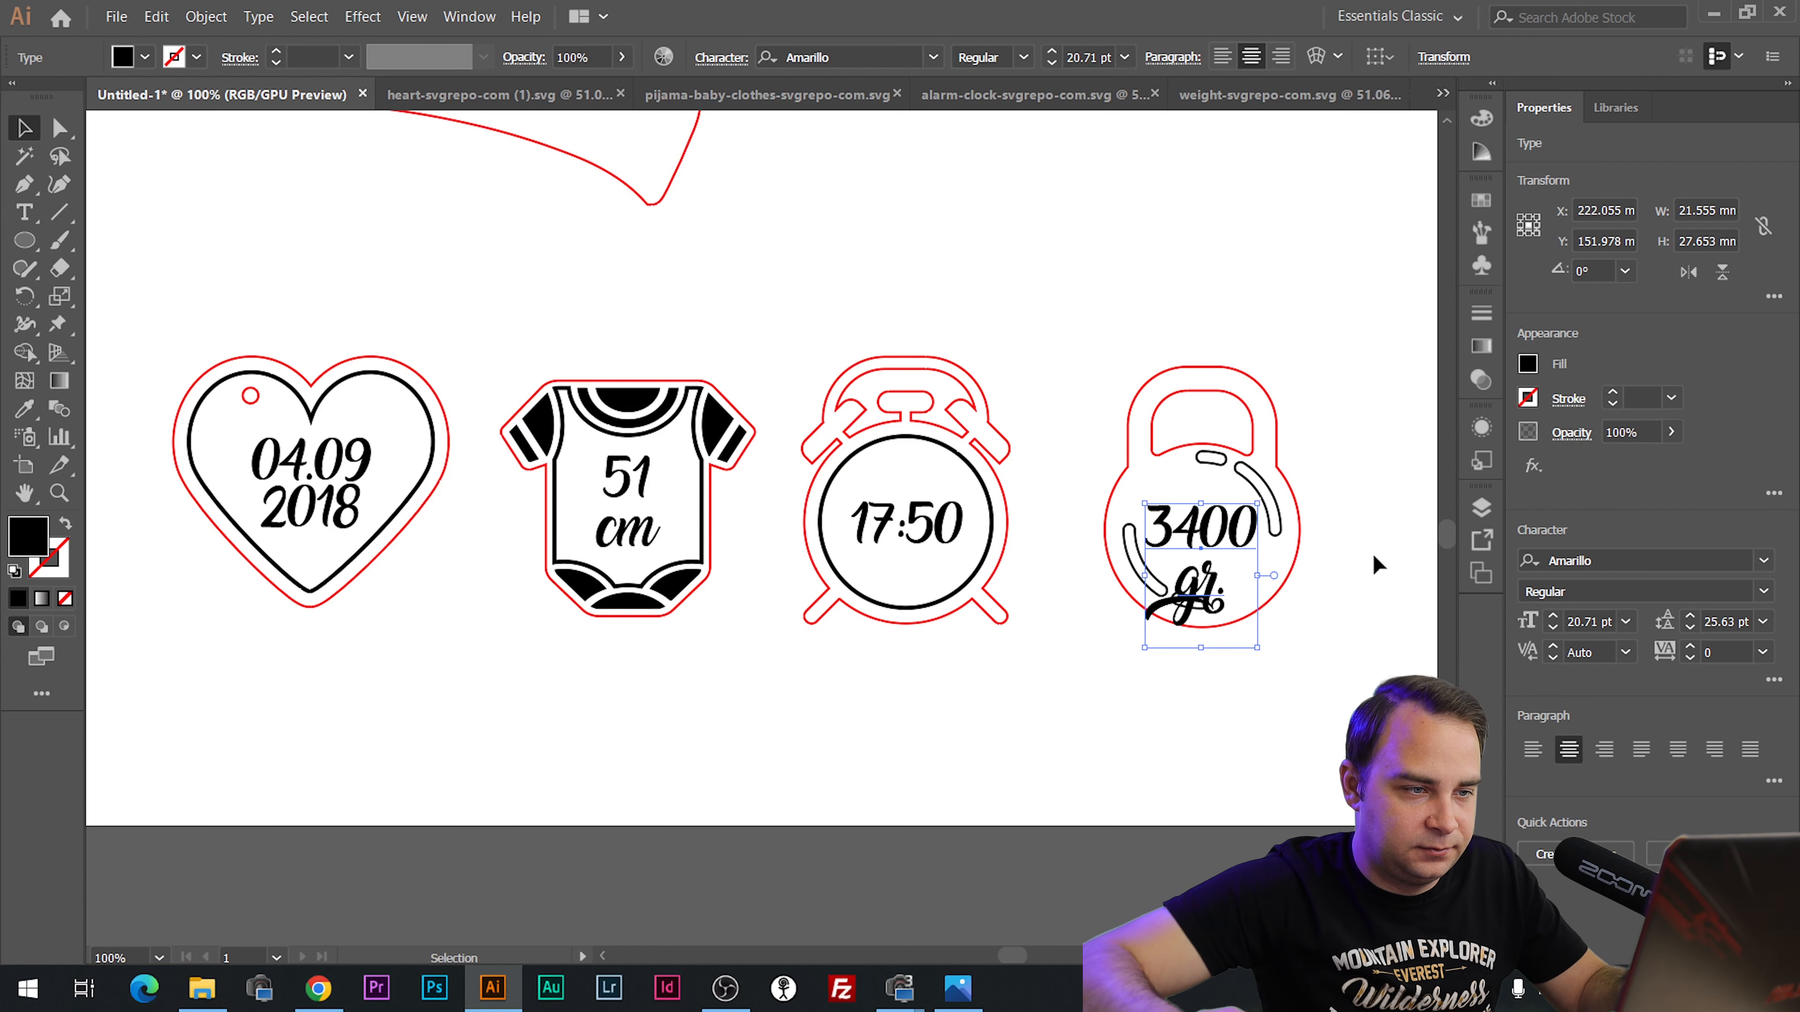
key("shift+Up")
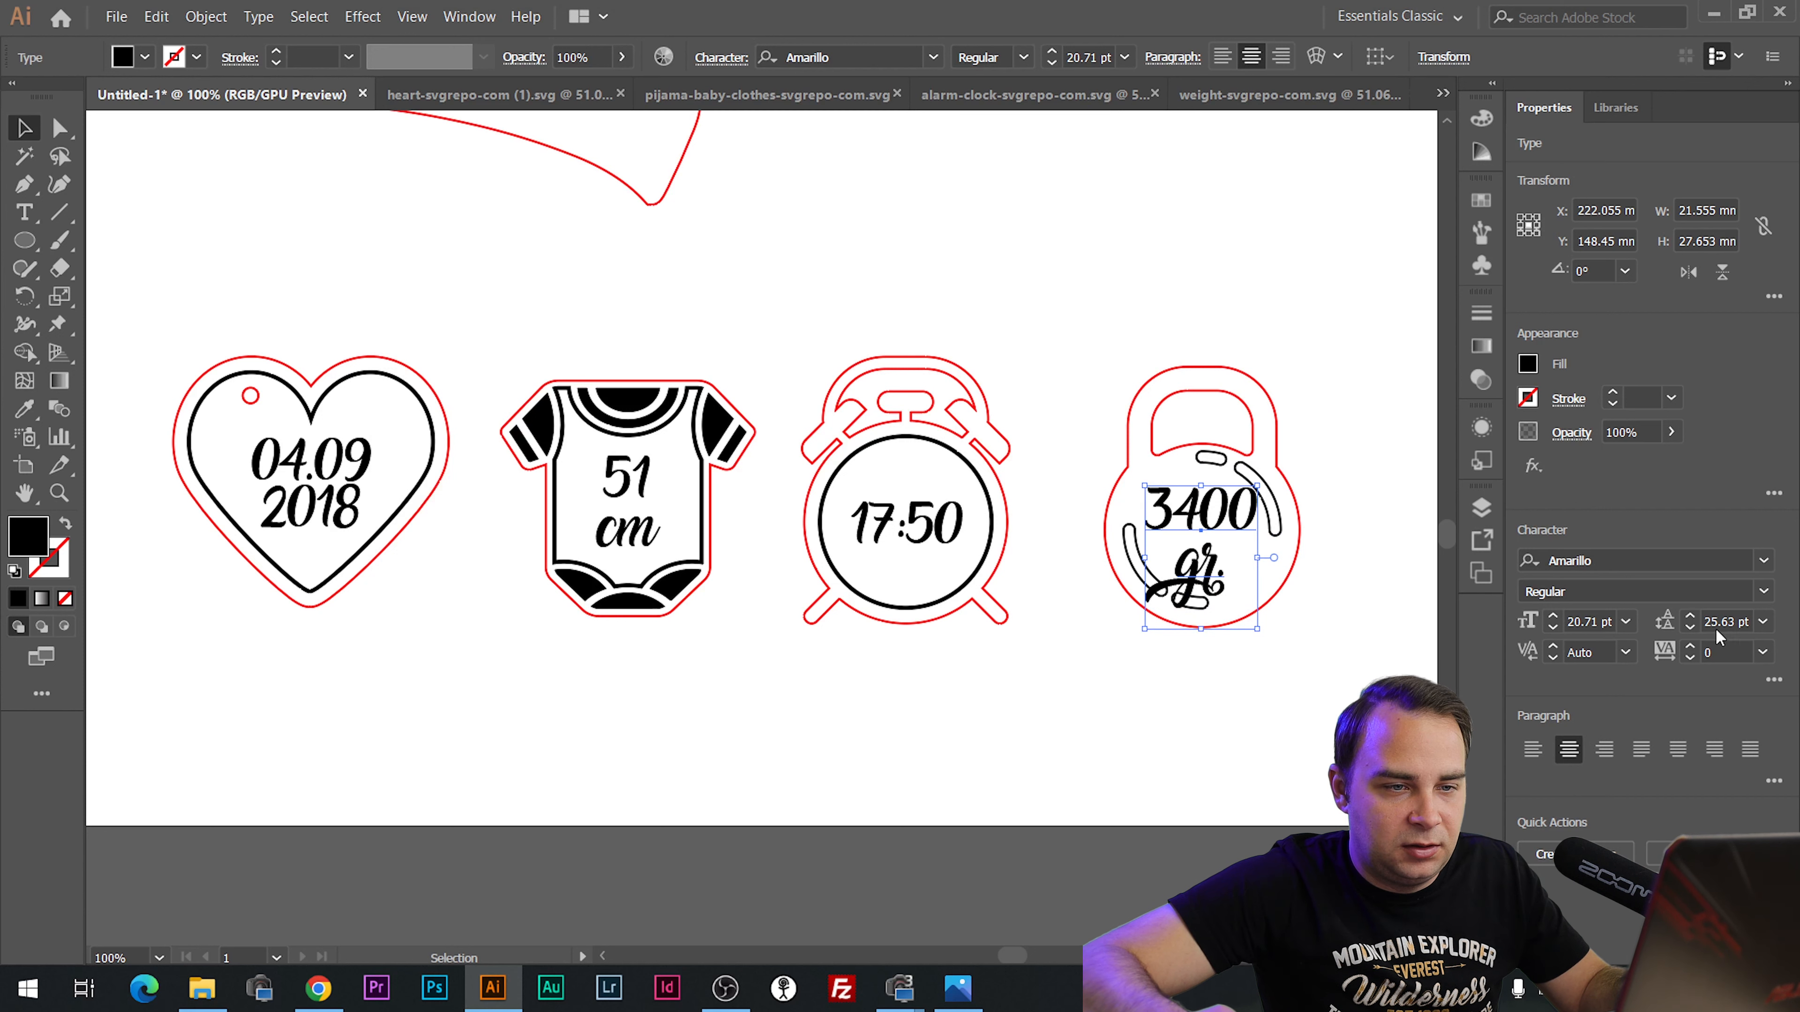
left_click_drag(1691, 625, 1691, 624)
left_click(1690, 616)
left_click(1690, 616)
left_click(1690, 615)
left_click(1351, 654)
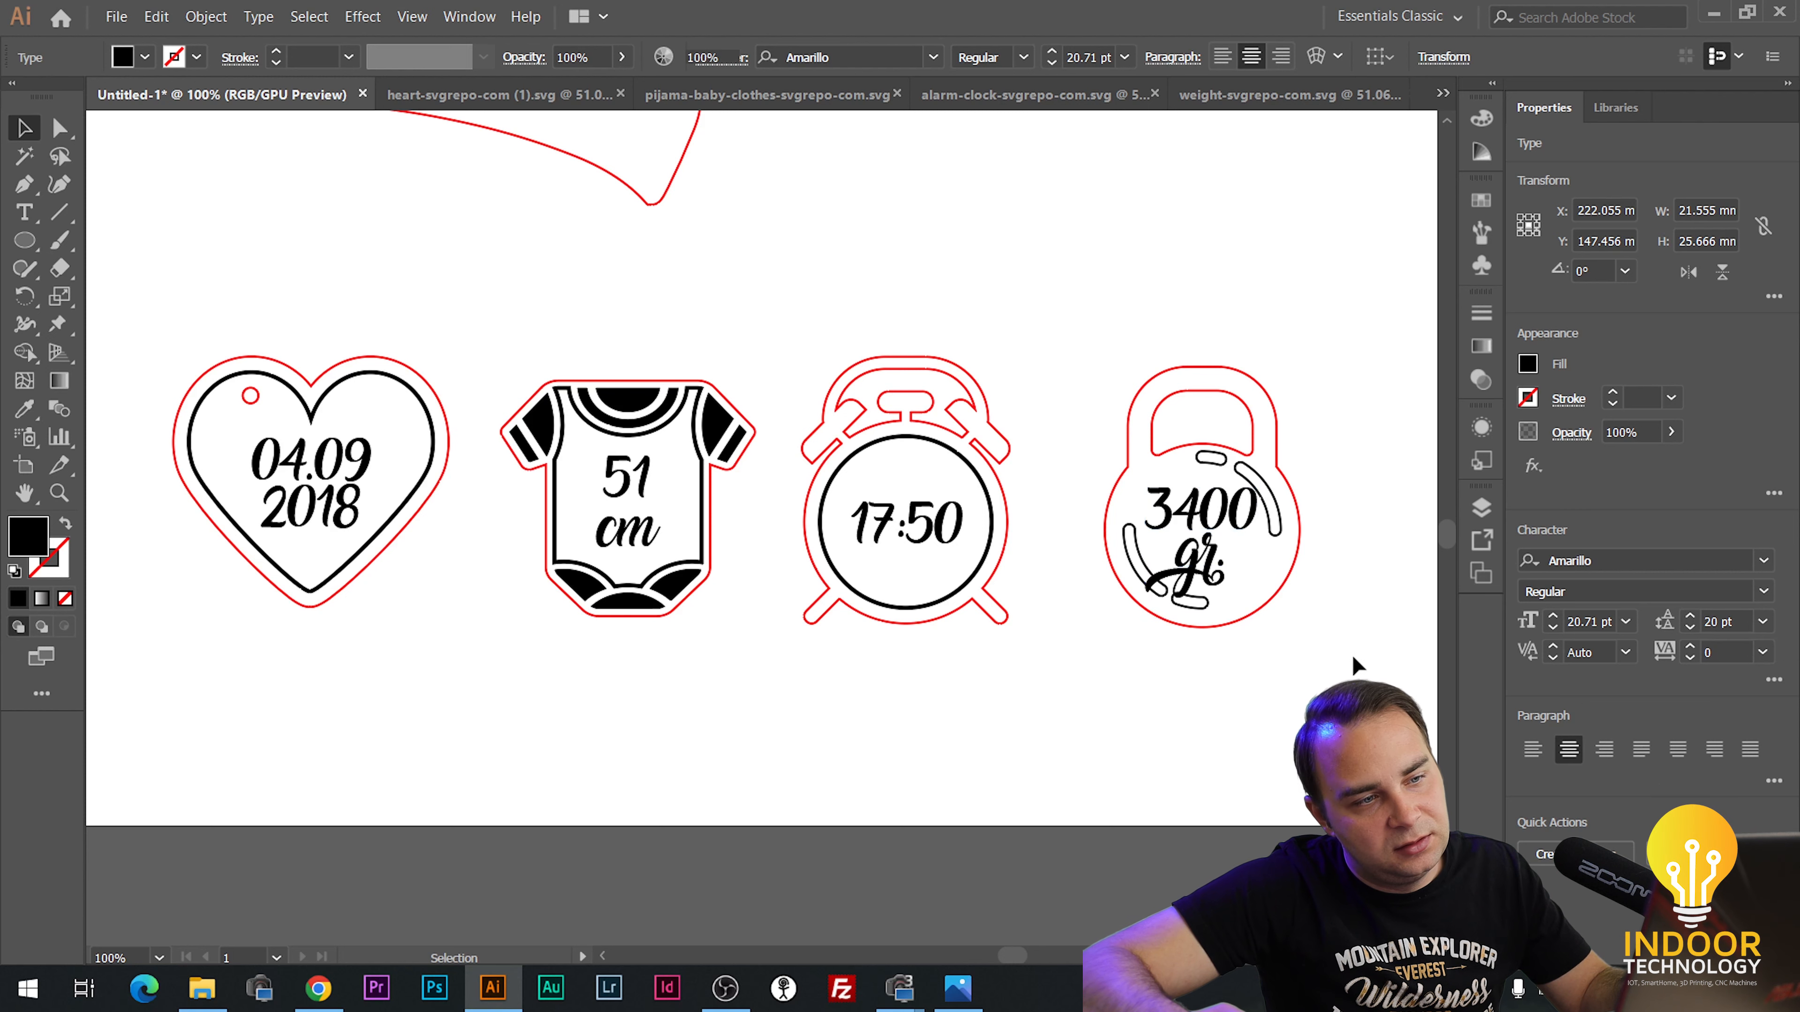
Delete the leftover curved highlight shapes inside the kettlebell's body, leaving its red outlines and text.
left_click(1133, 564)
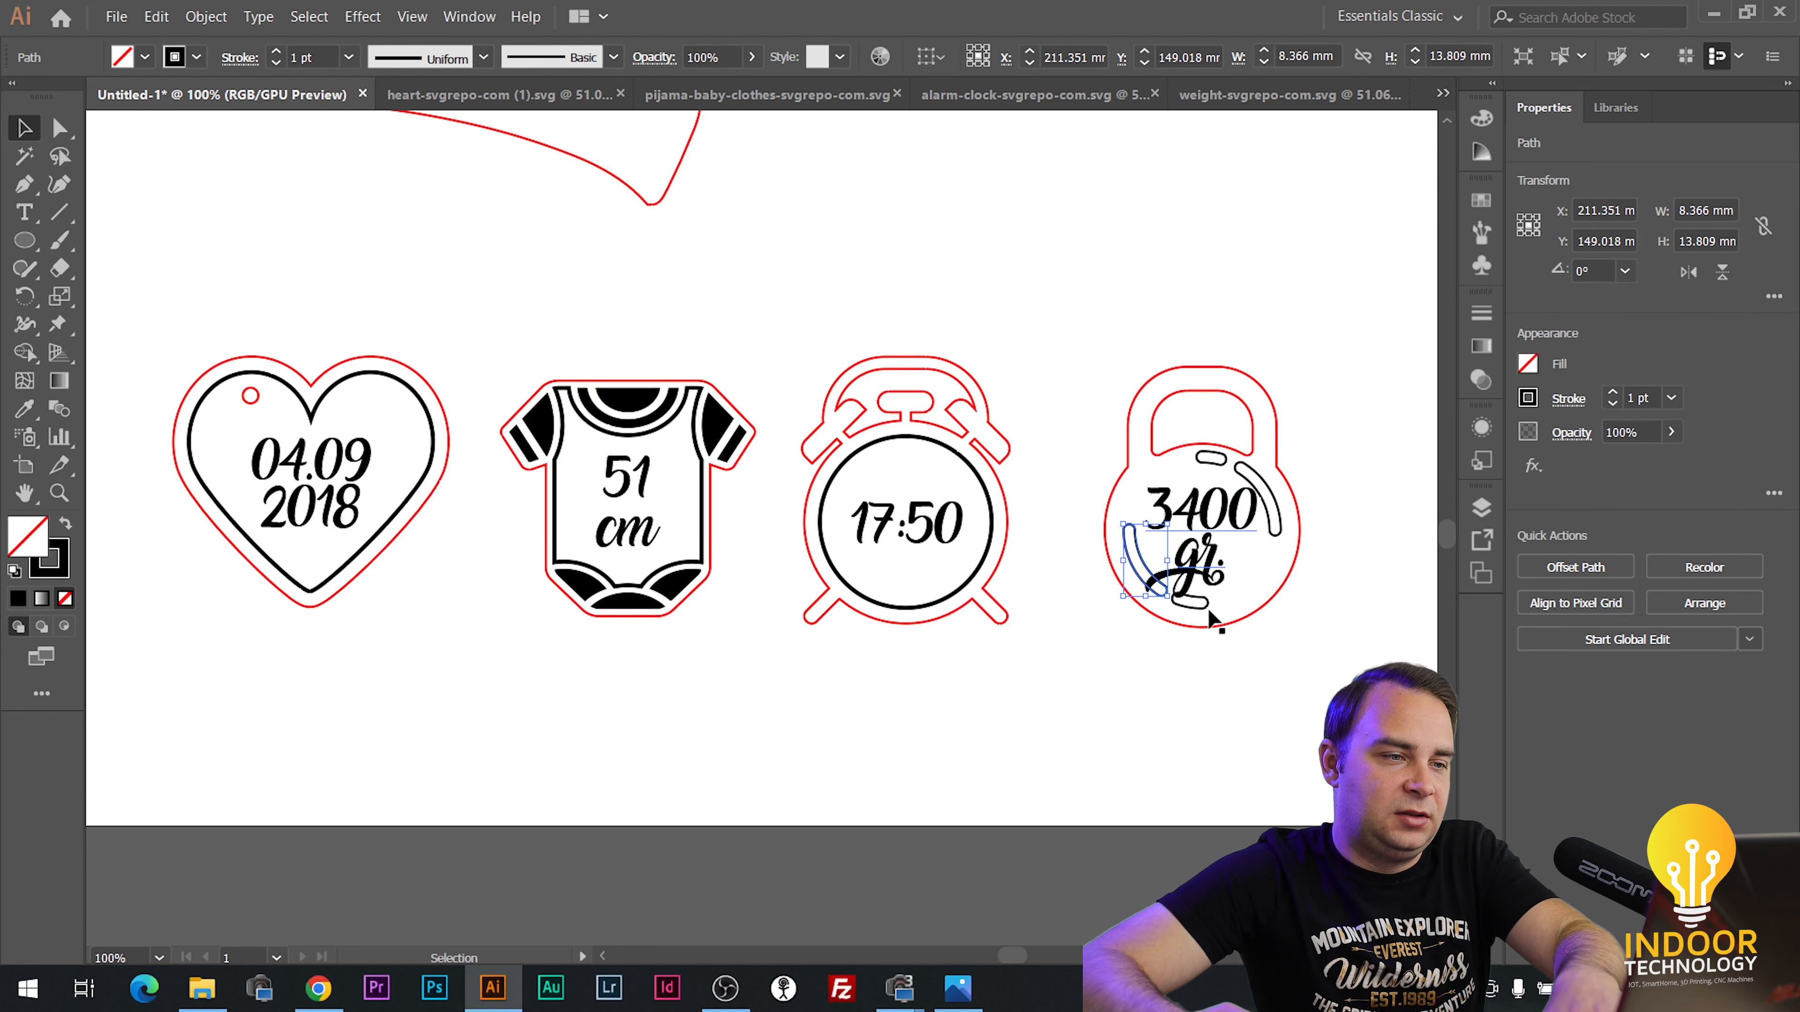
key("Delete")
left_click(1199, 664)
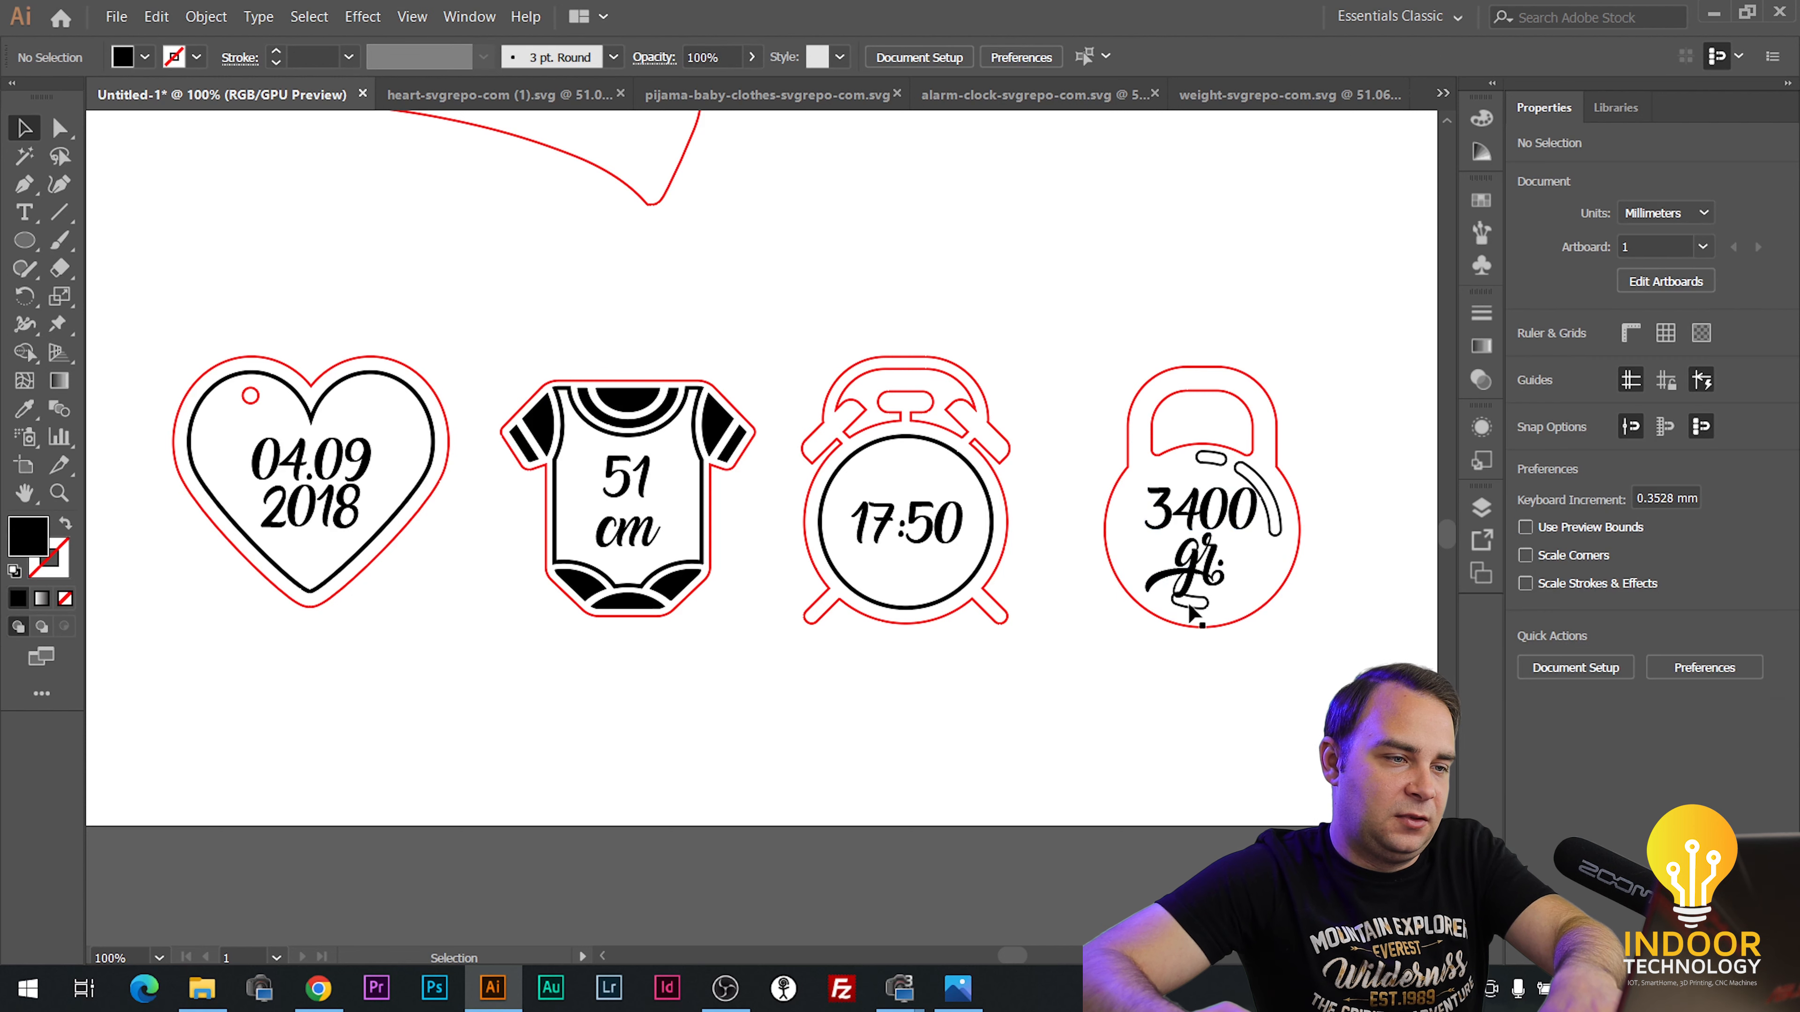
key("ctrl+z")
left_click(1203, 602)
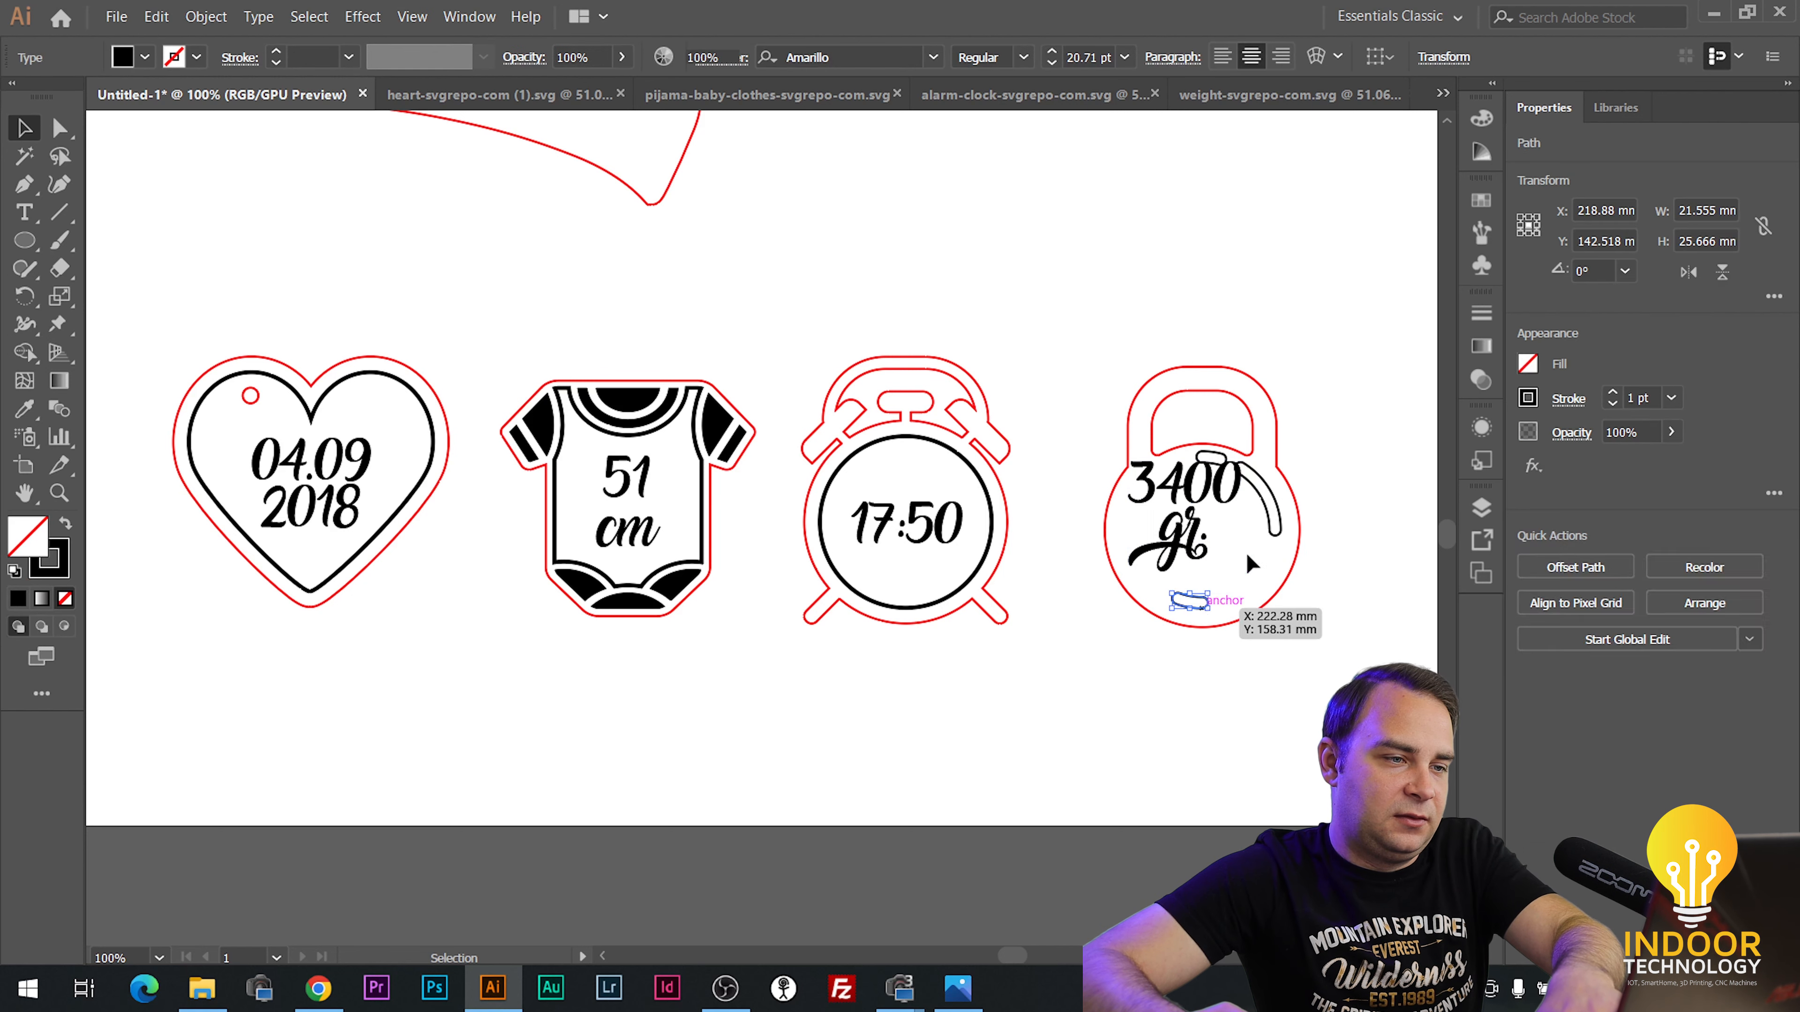
key("Delete")
left_click(1276, 514)
key("Delete")
key("Delete")
Move the kettlebell's text back to the middle of its body and align text and outlines to a common horizontal centre.
left_click_drag(1190, 483, 1215, 500)
left_click_drag(1307, 398, 1182, 673)
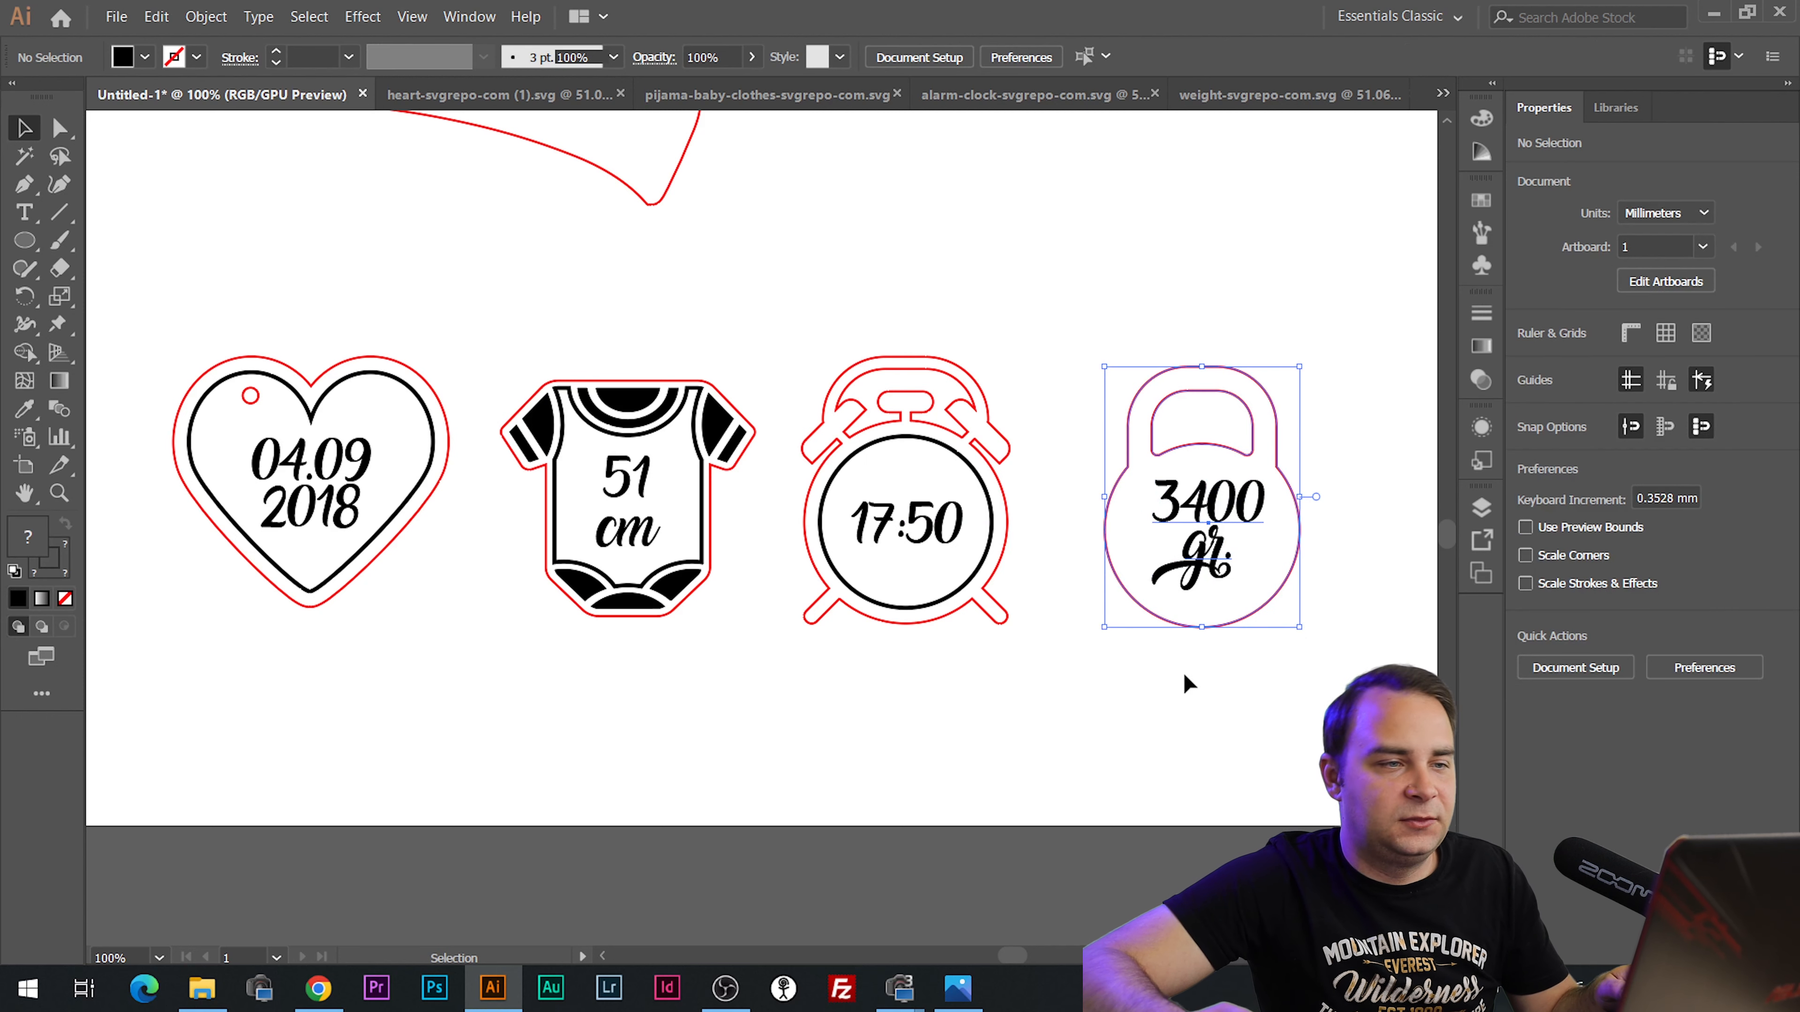
left_click(1608, 564)
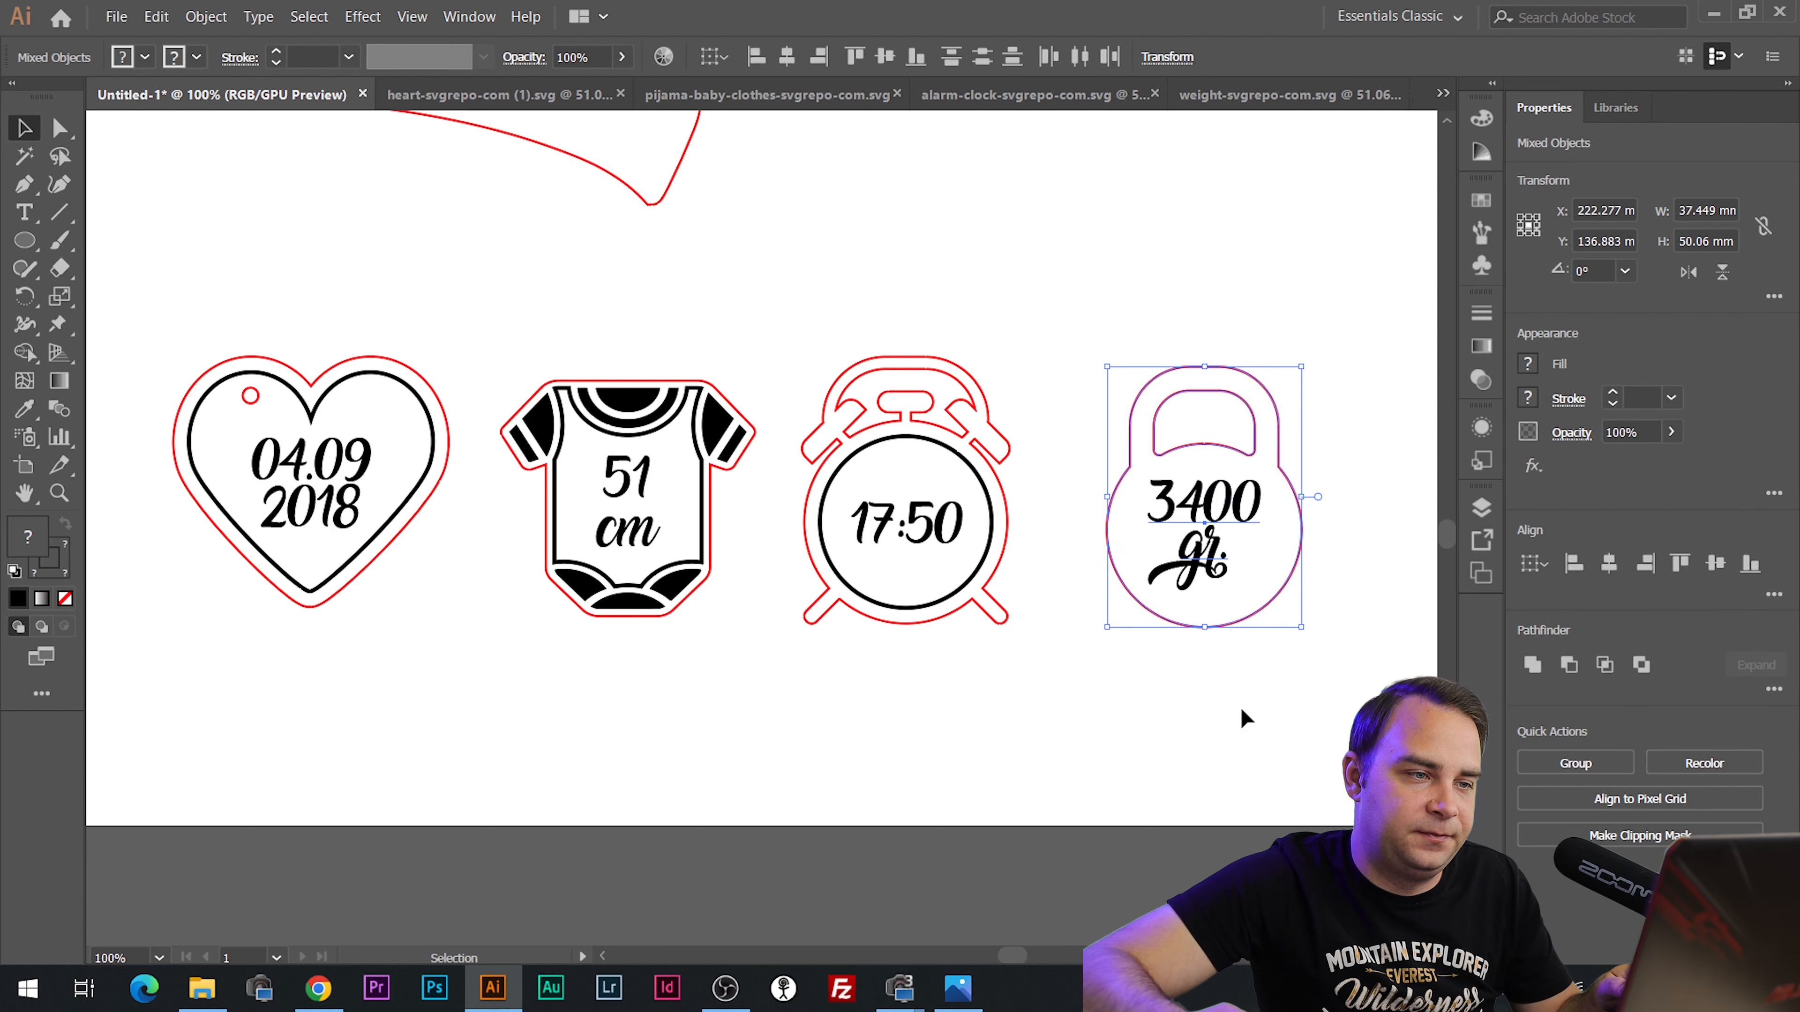
left_click(1157, 293)
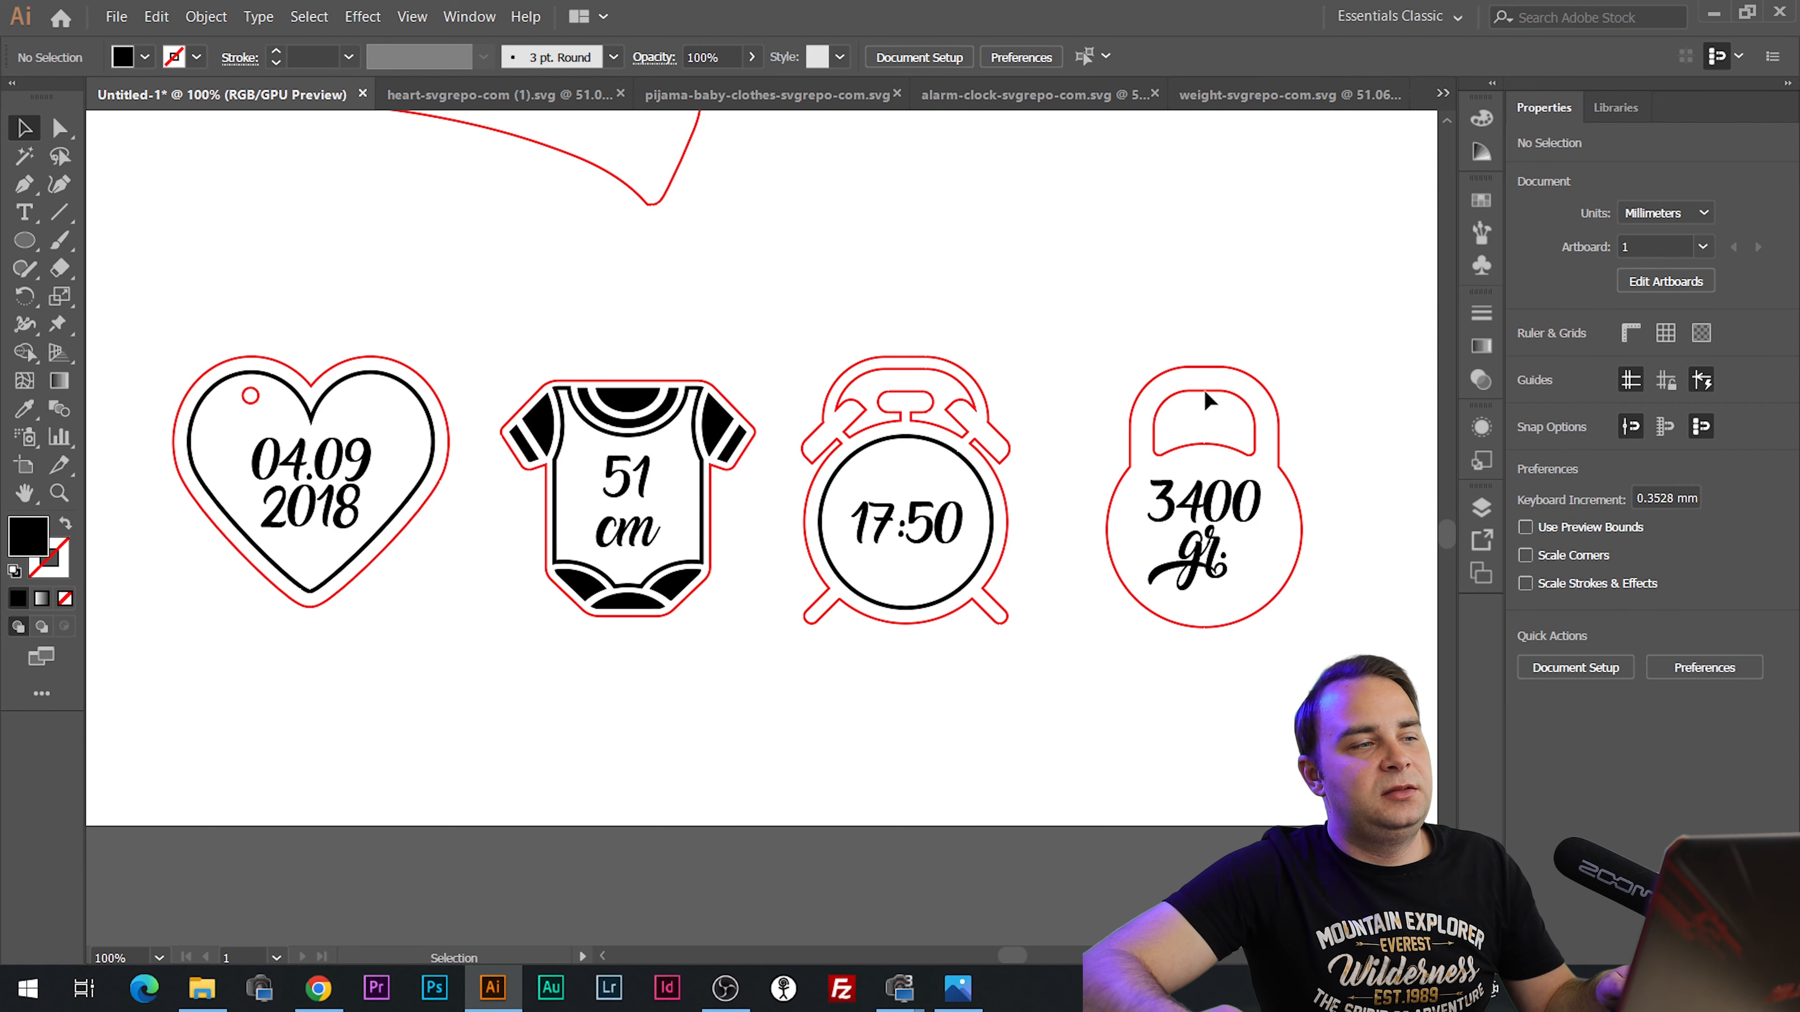
Copy the name sign's leftmost 3 mm hanging hole onto the bodysuit's neckline and nudge it into the black collar area.
scroll(442, 310, "down", 1)
scroll(626, 376, "up", 2)
scroll(625, 376, "down", 2)
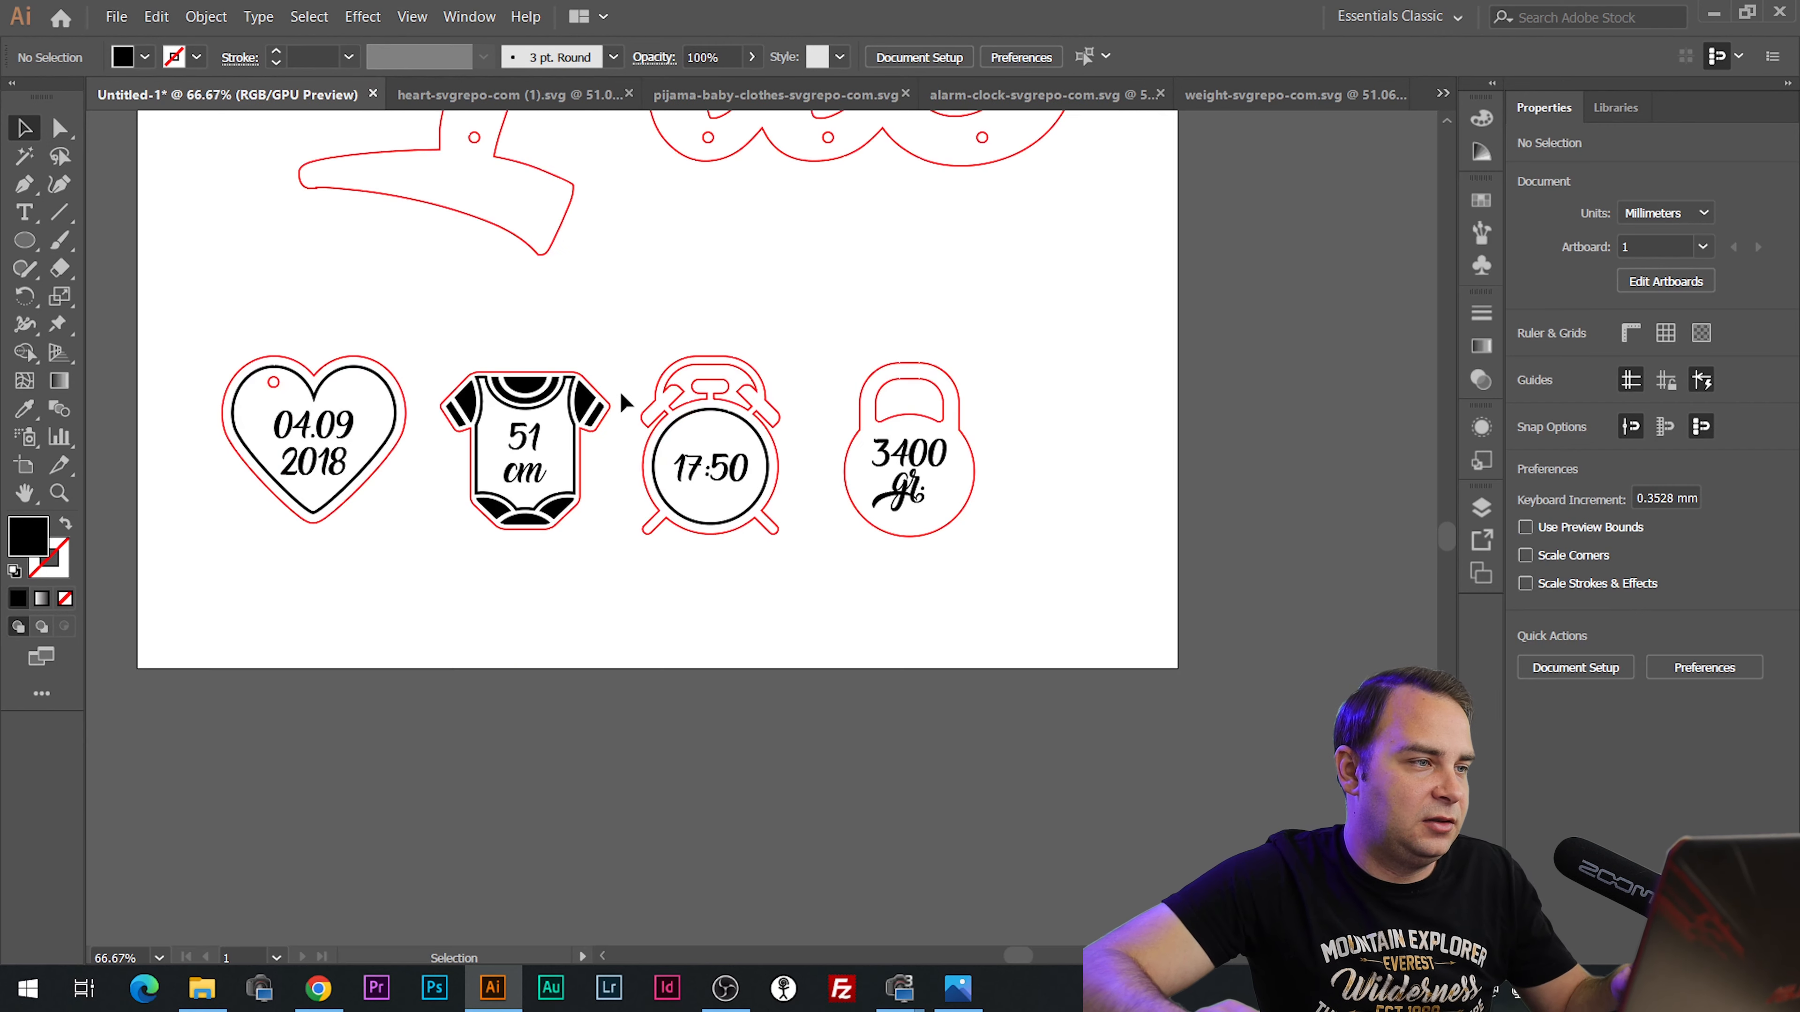
scroll(570, 330, "up", 2)
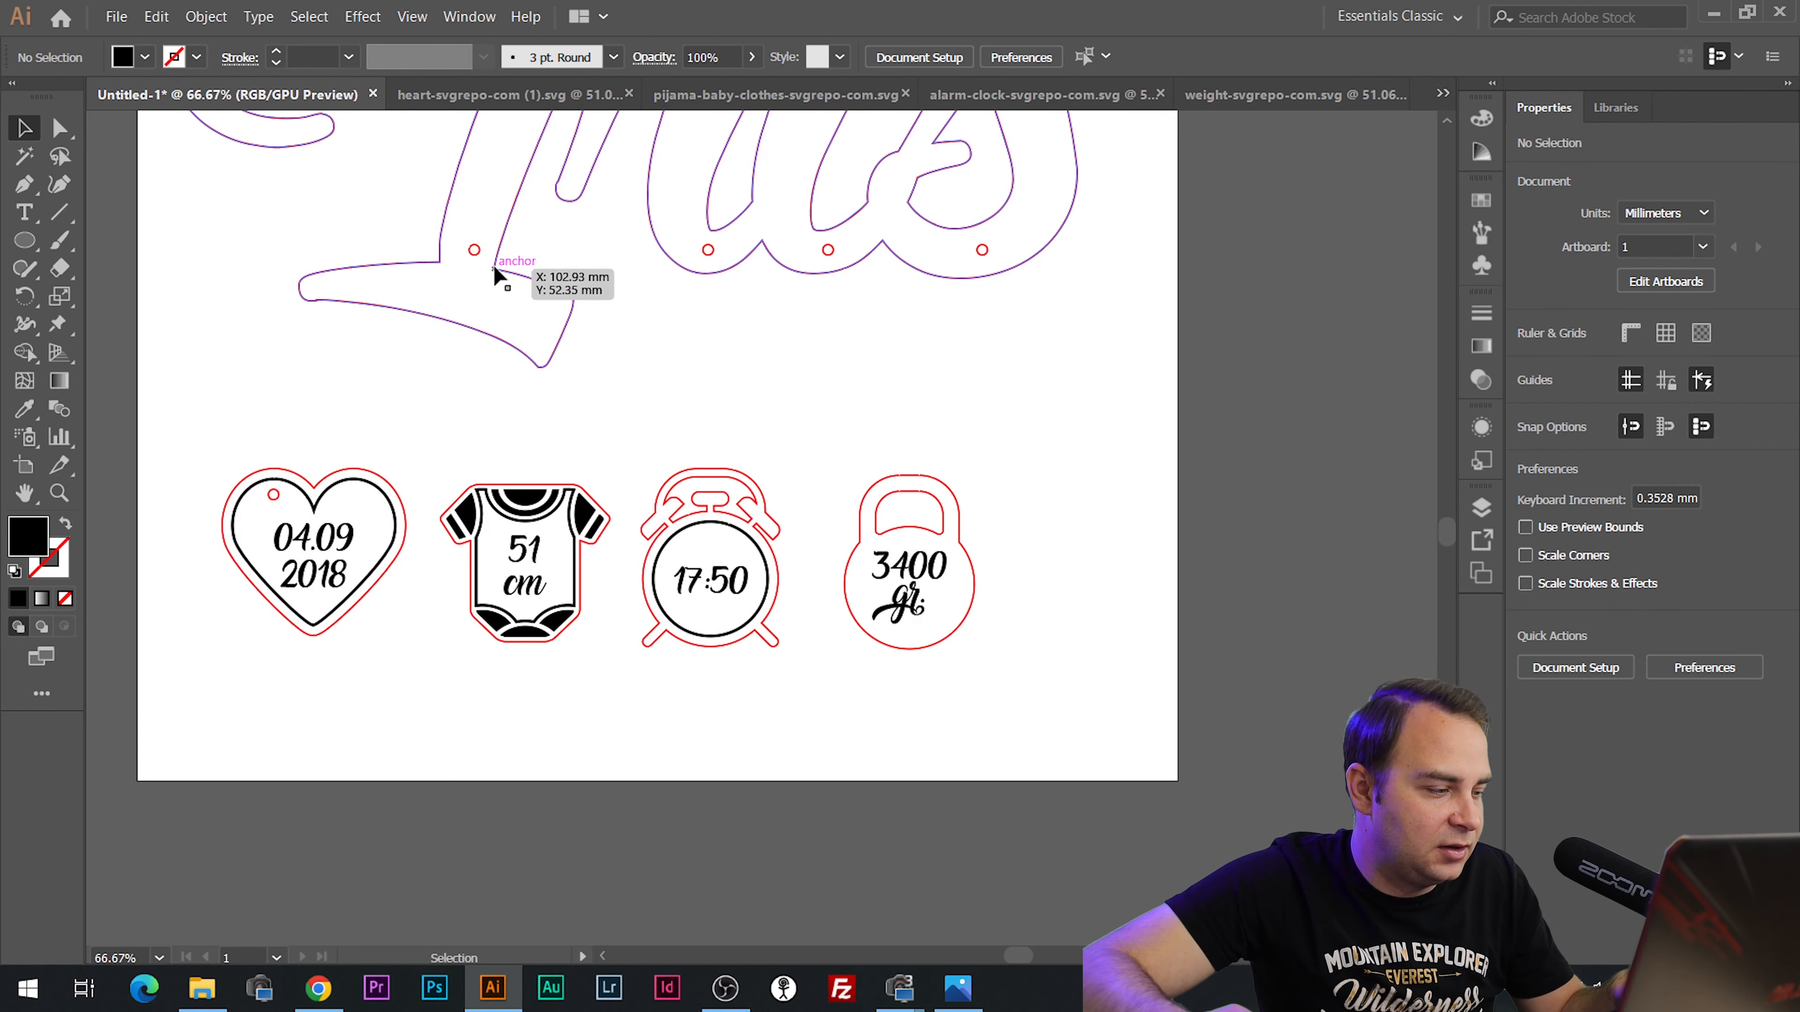
key("alt+Tab")
key("alt+Tab")
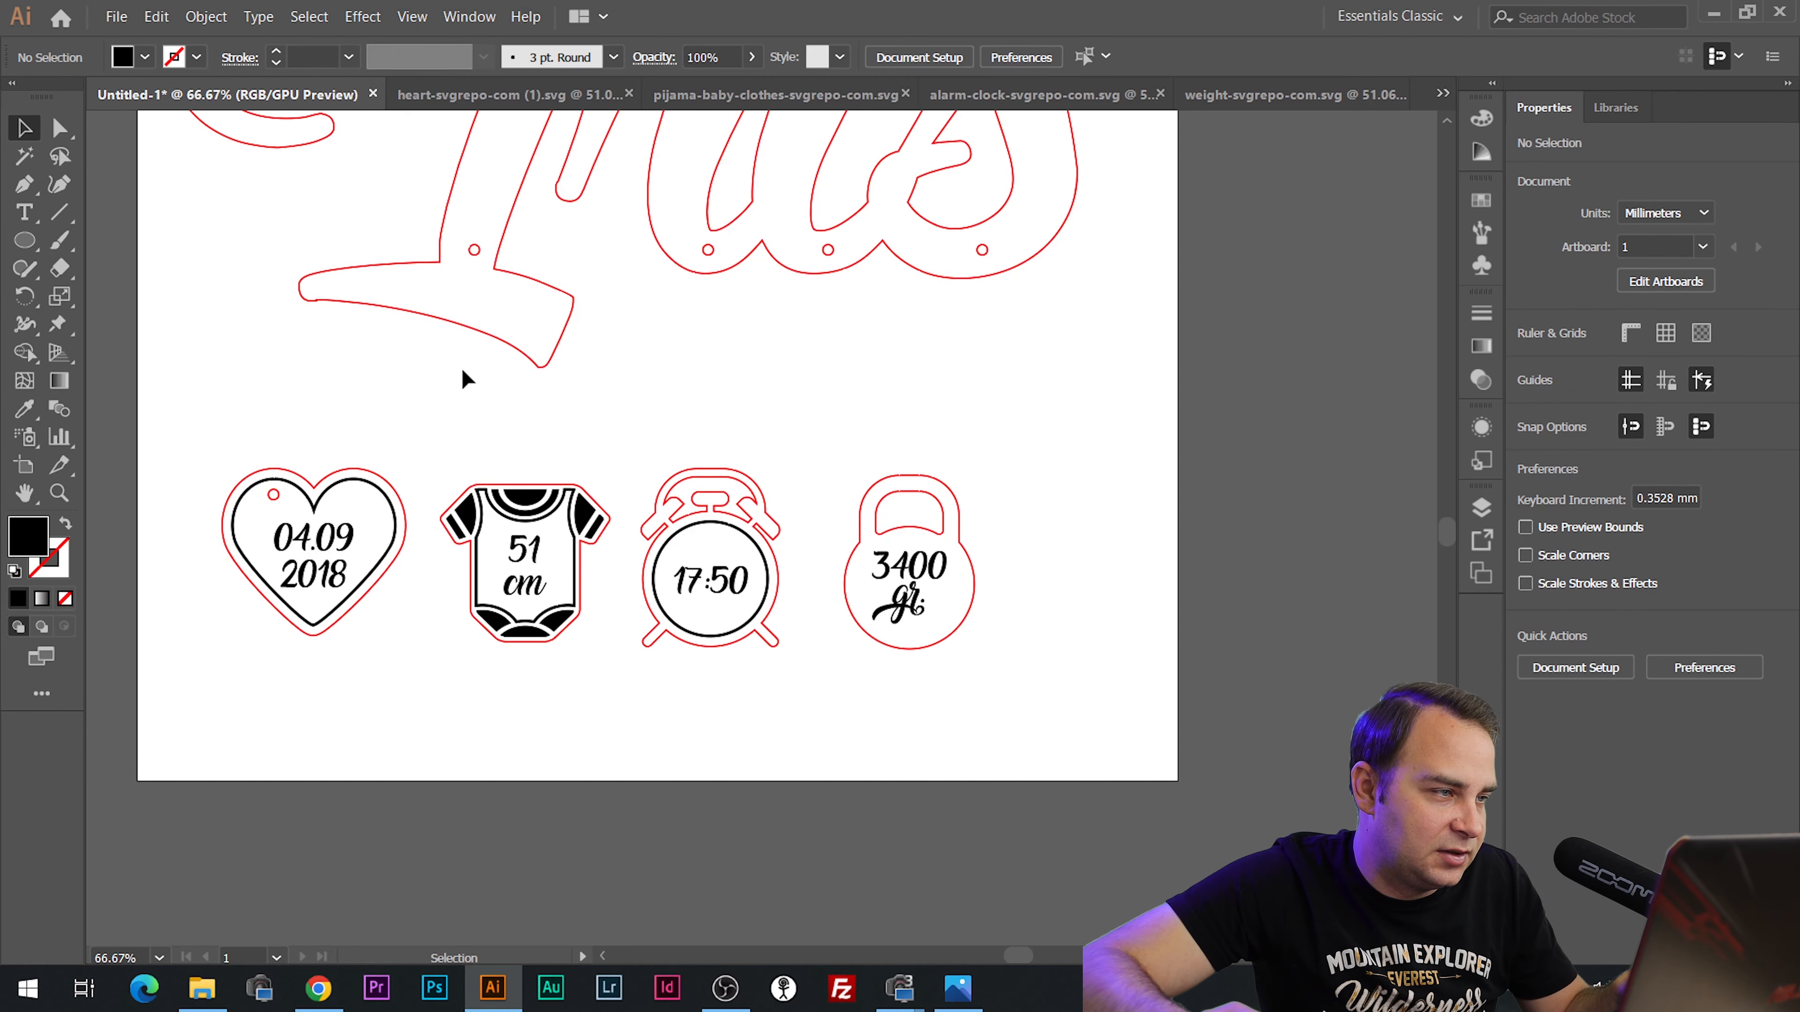
left_click_drag(474, 249, 529, 510)
scroll(519, 500, "up", 5)
key("Right")
key("Up")
key("Up")
key("Up")
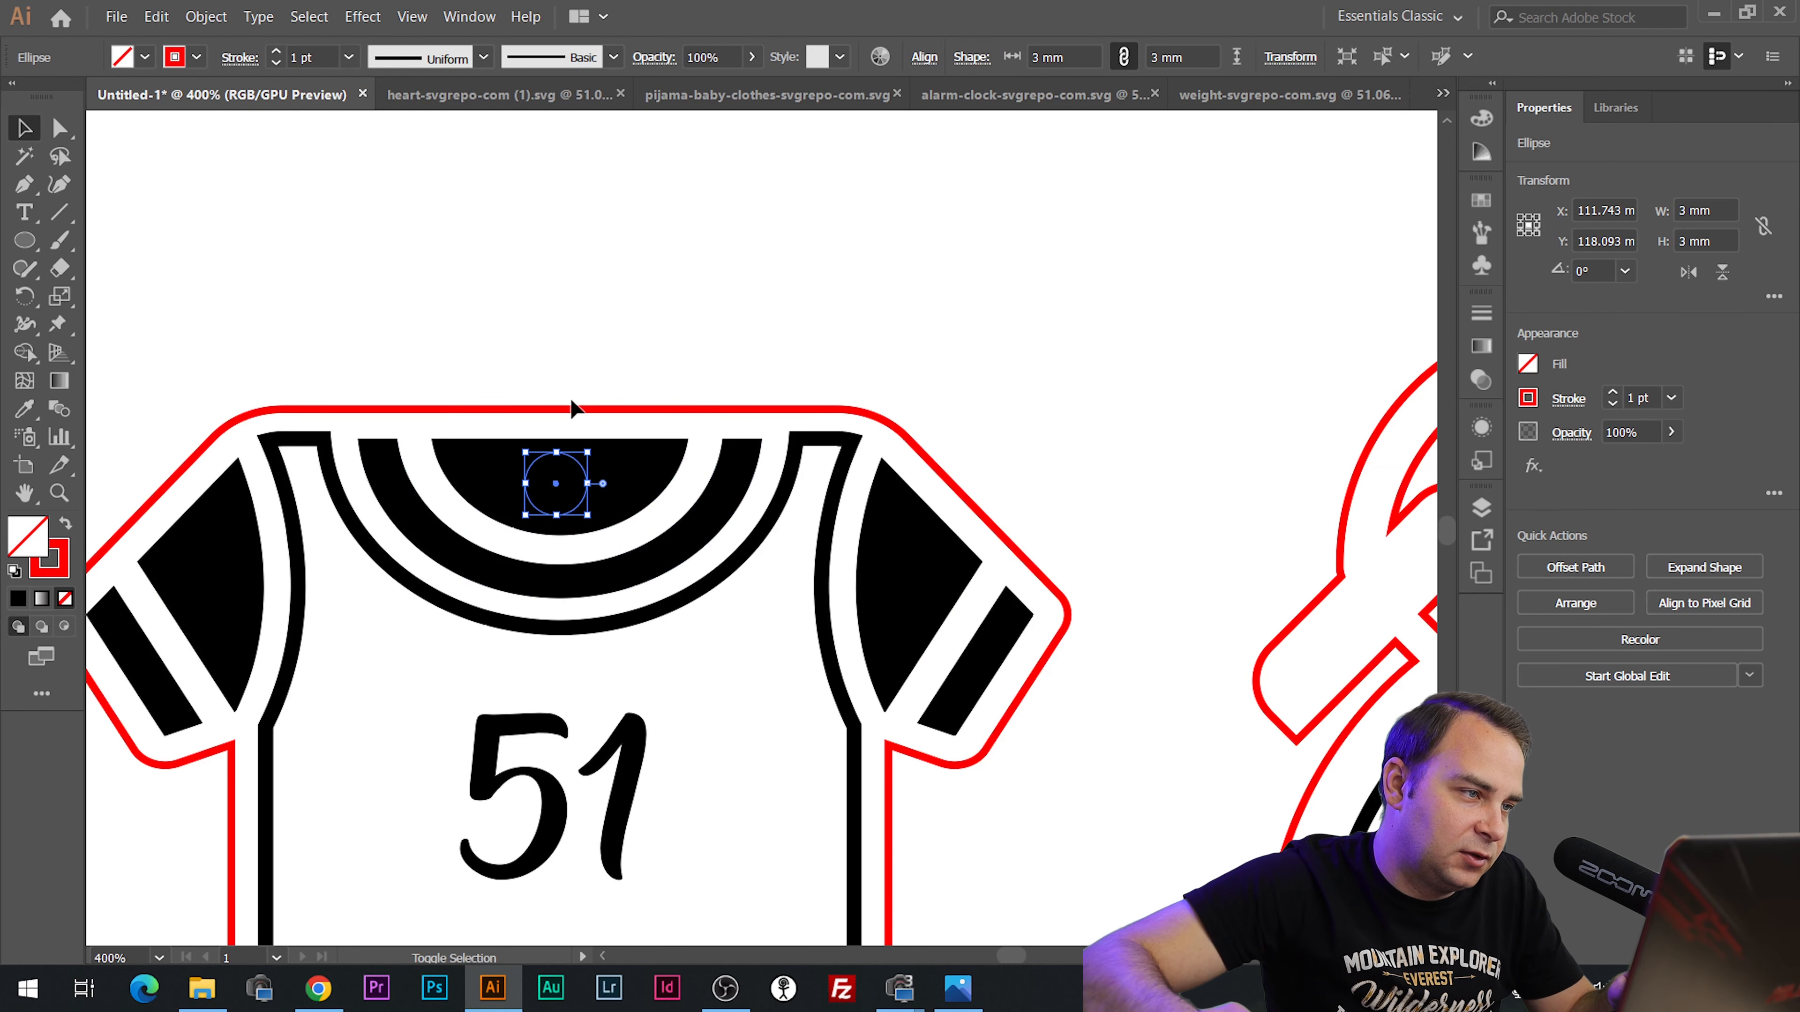
Arrange the bodysuit artwork behind its hanging hole and nudge the hole slightly to the right.
left_click(634, 409, "shift")
left_click(679, 362)
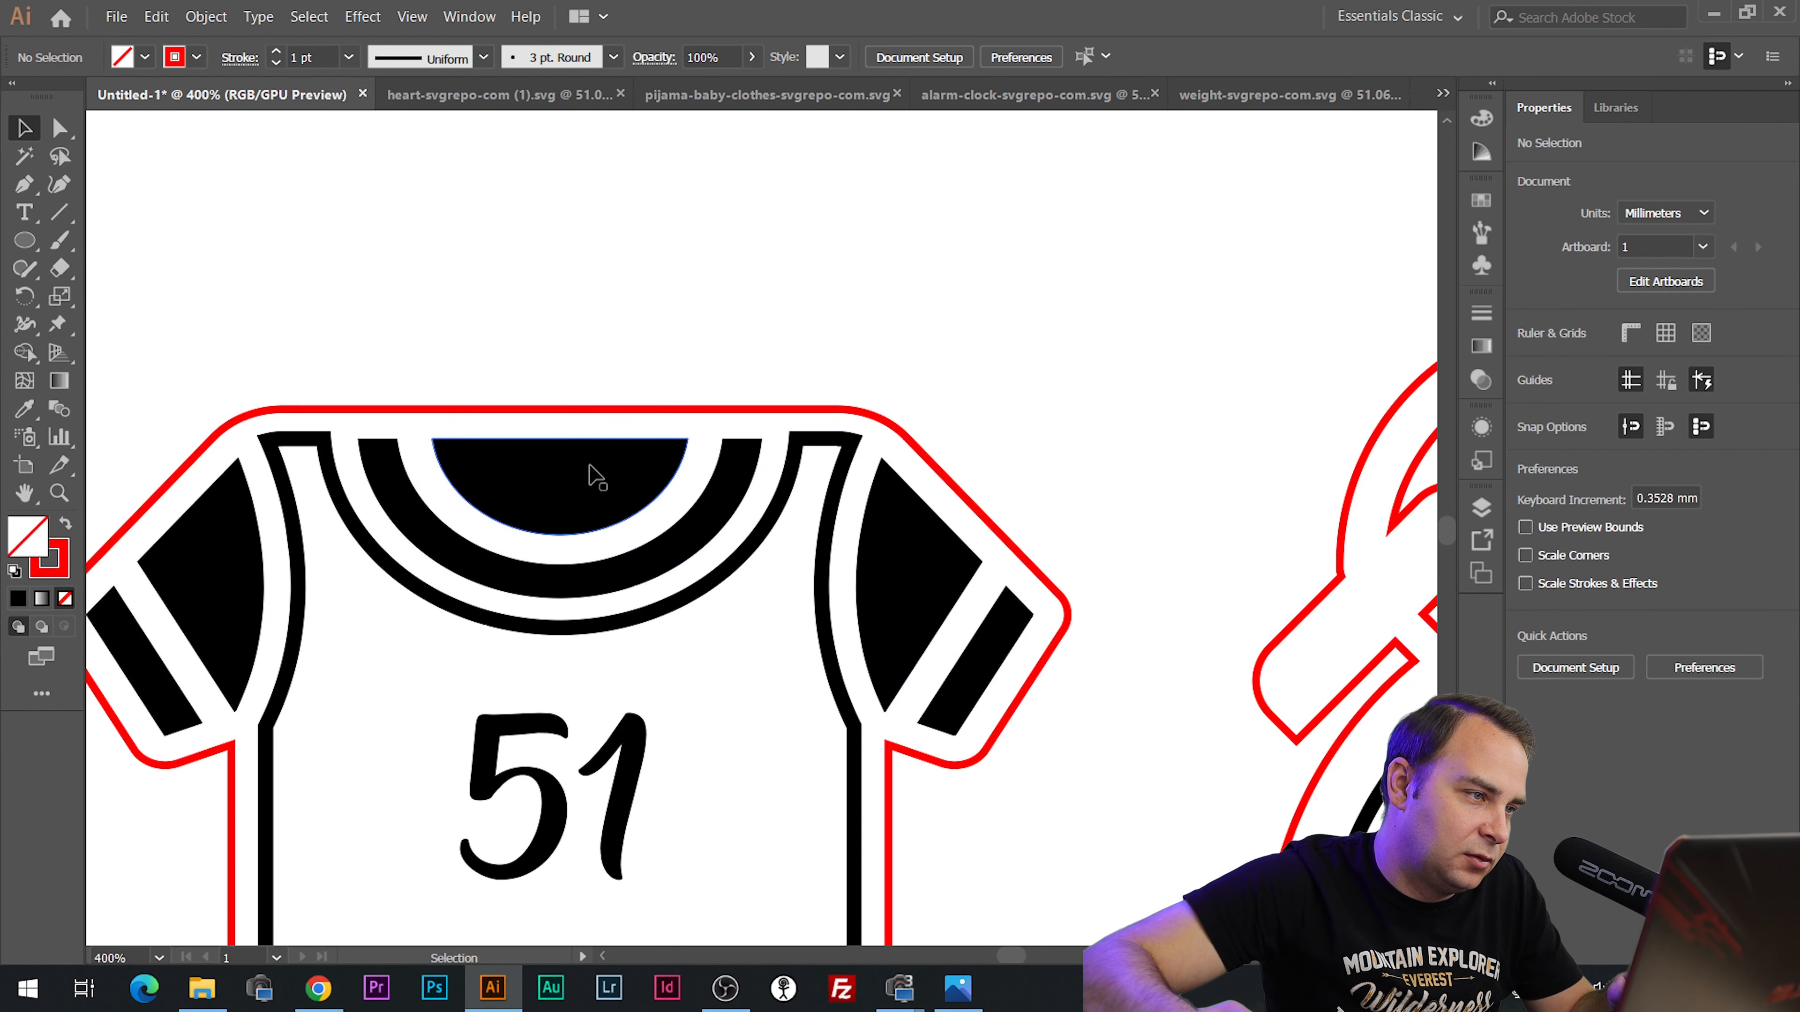
left_click(538, 500)
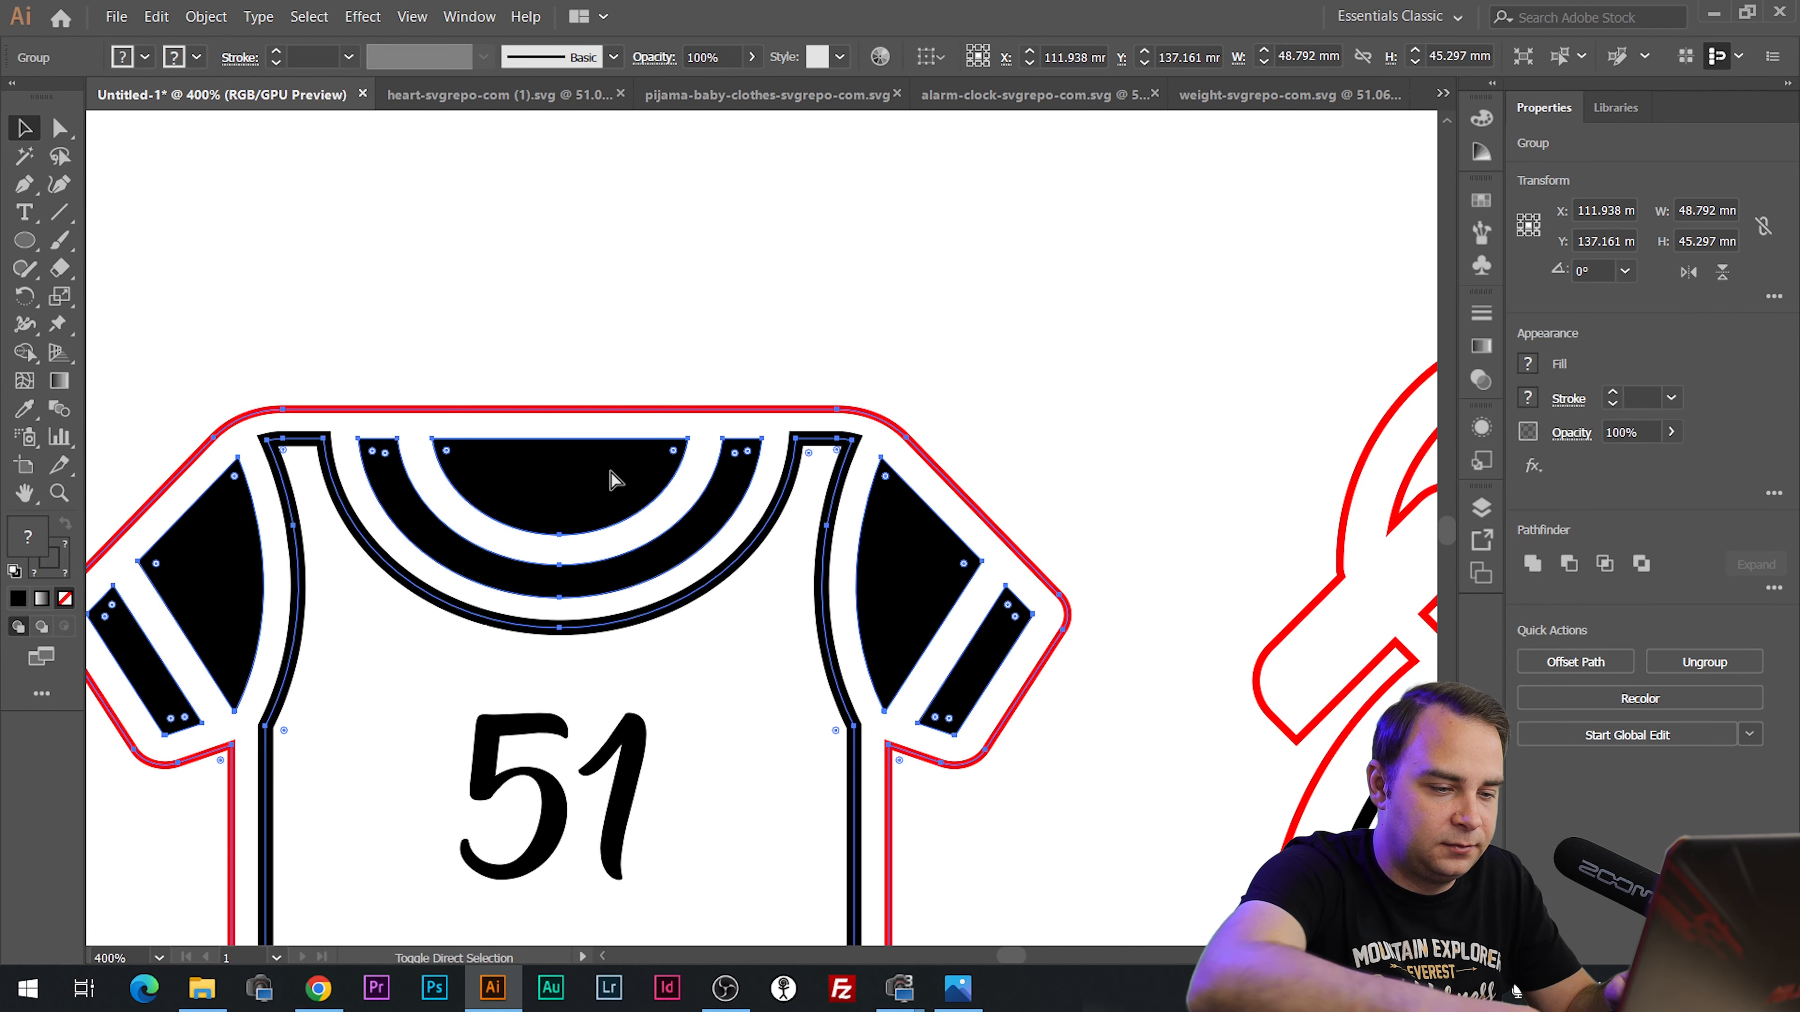
left_click(635, 285)
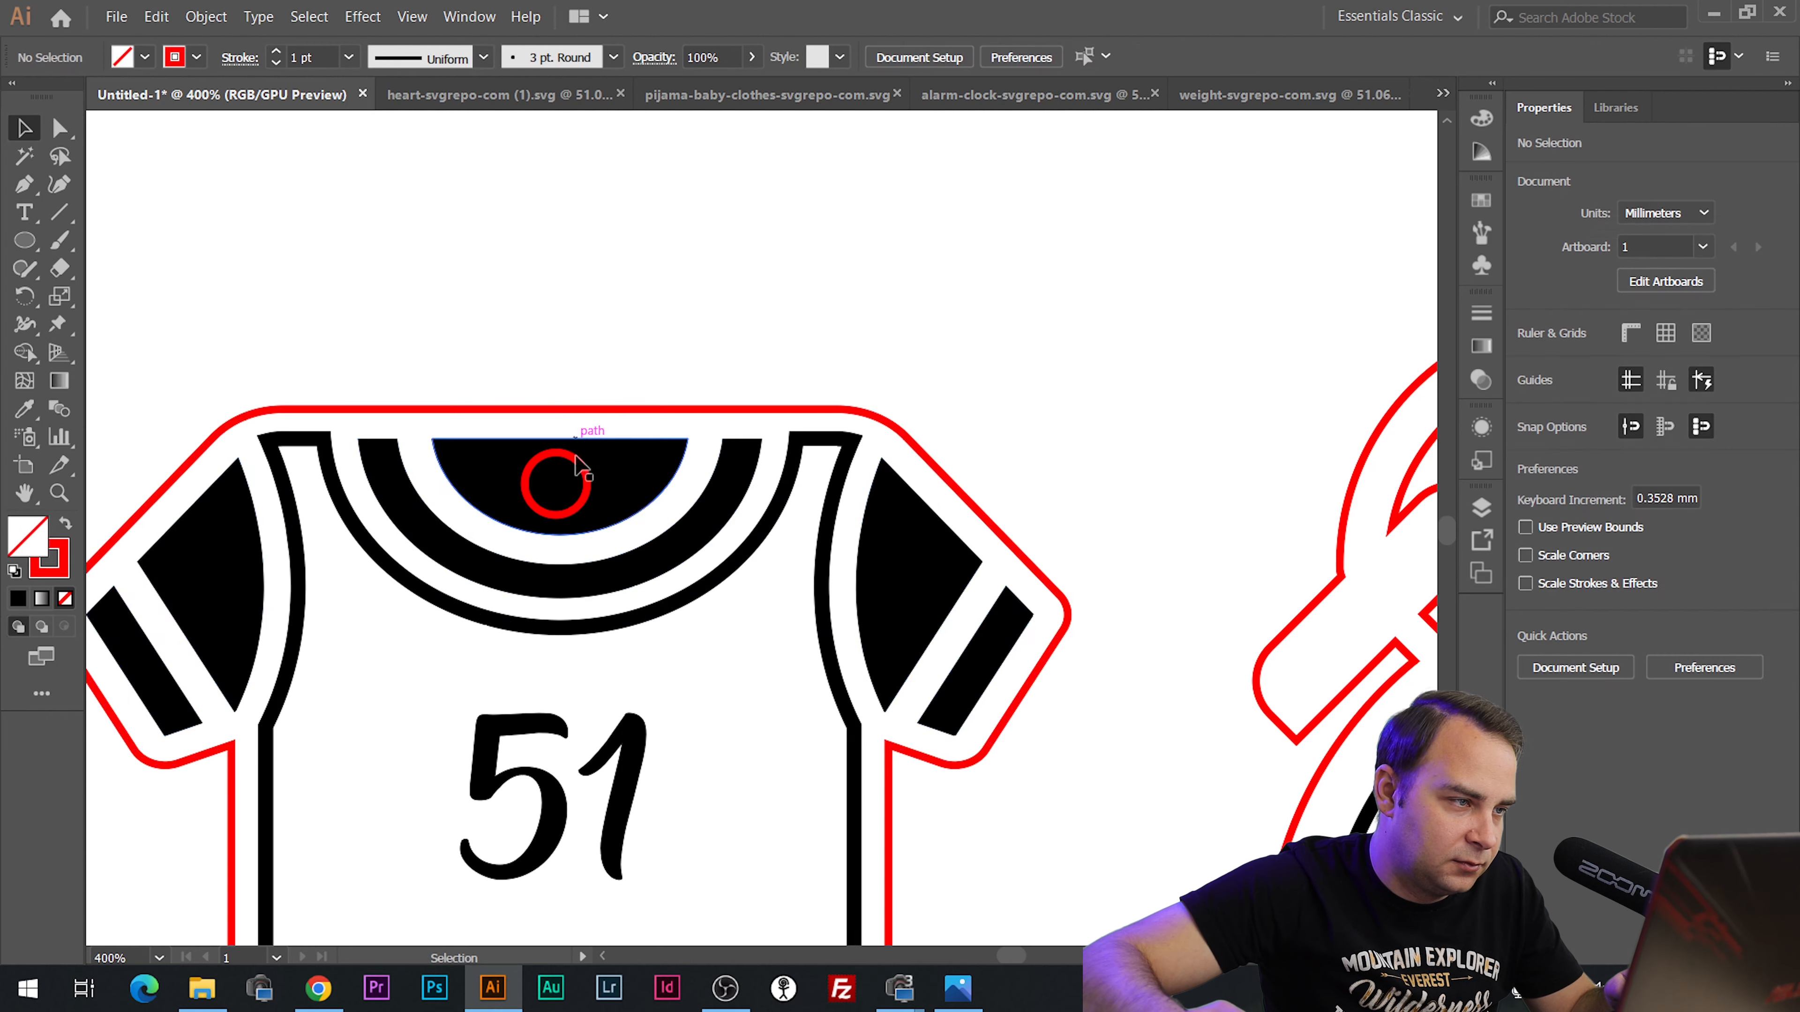
left_click(587, 483)
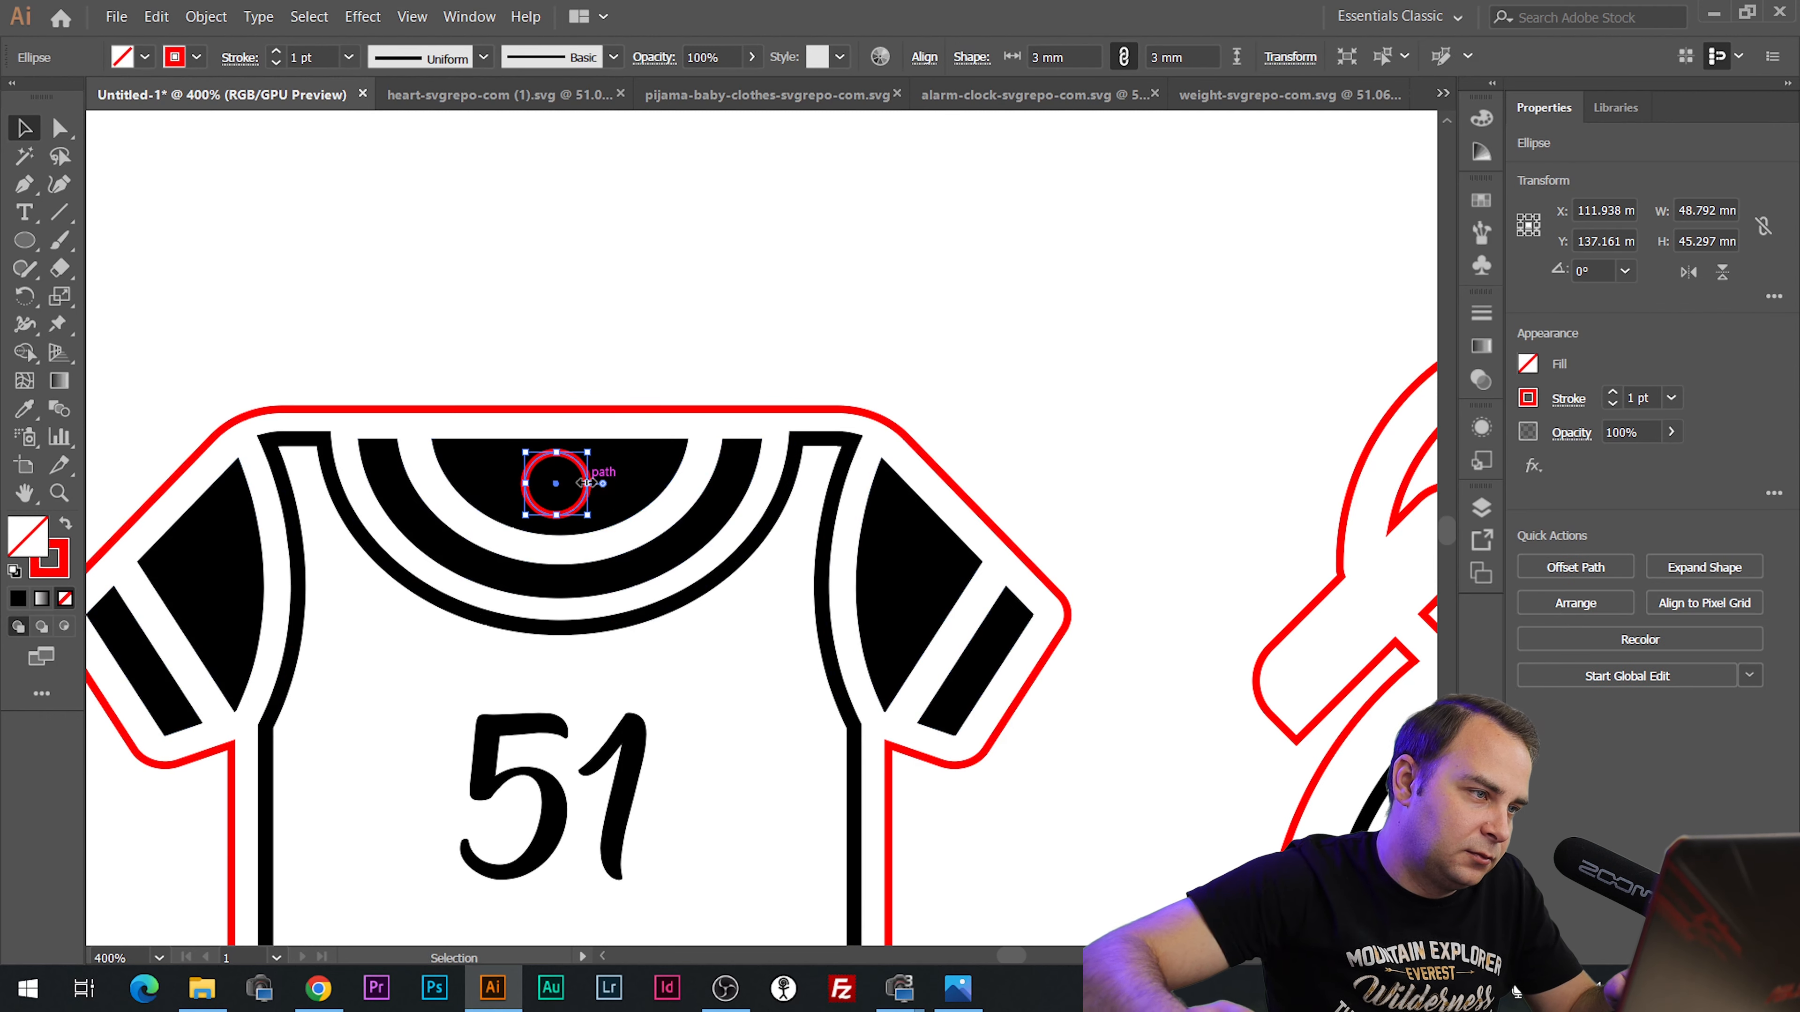
key("Right")
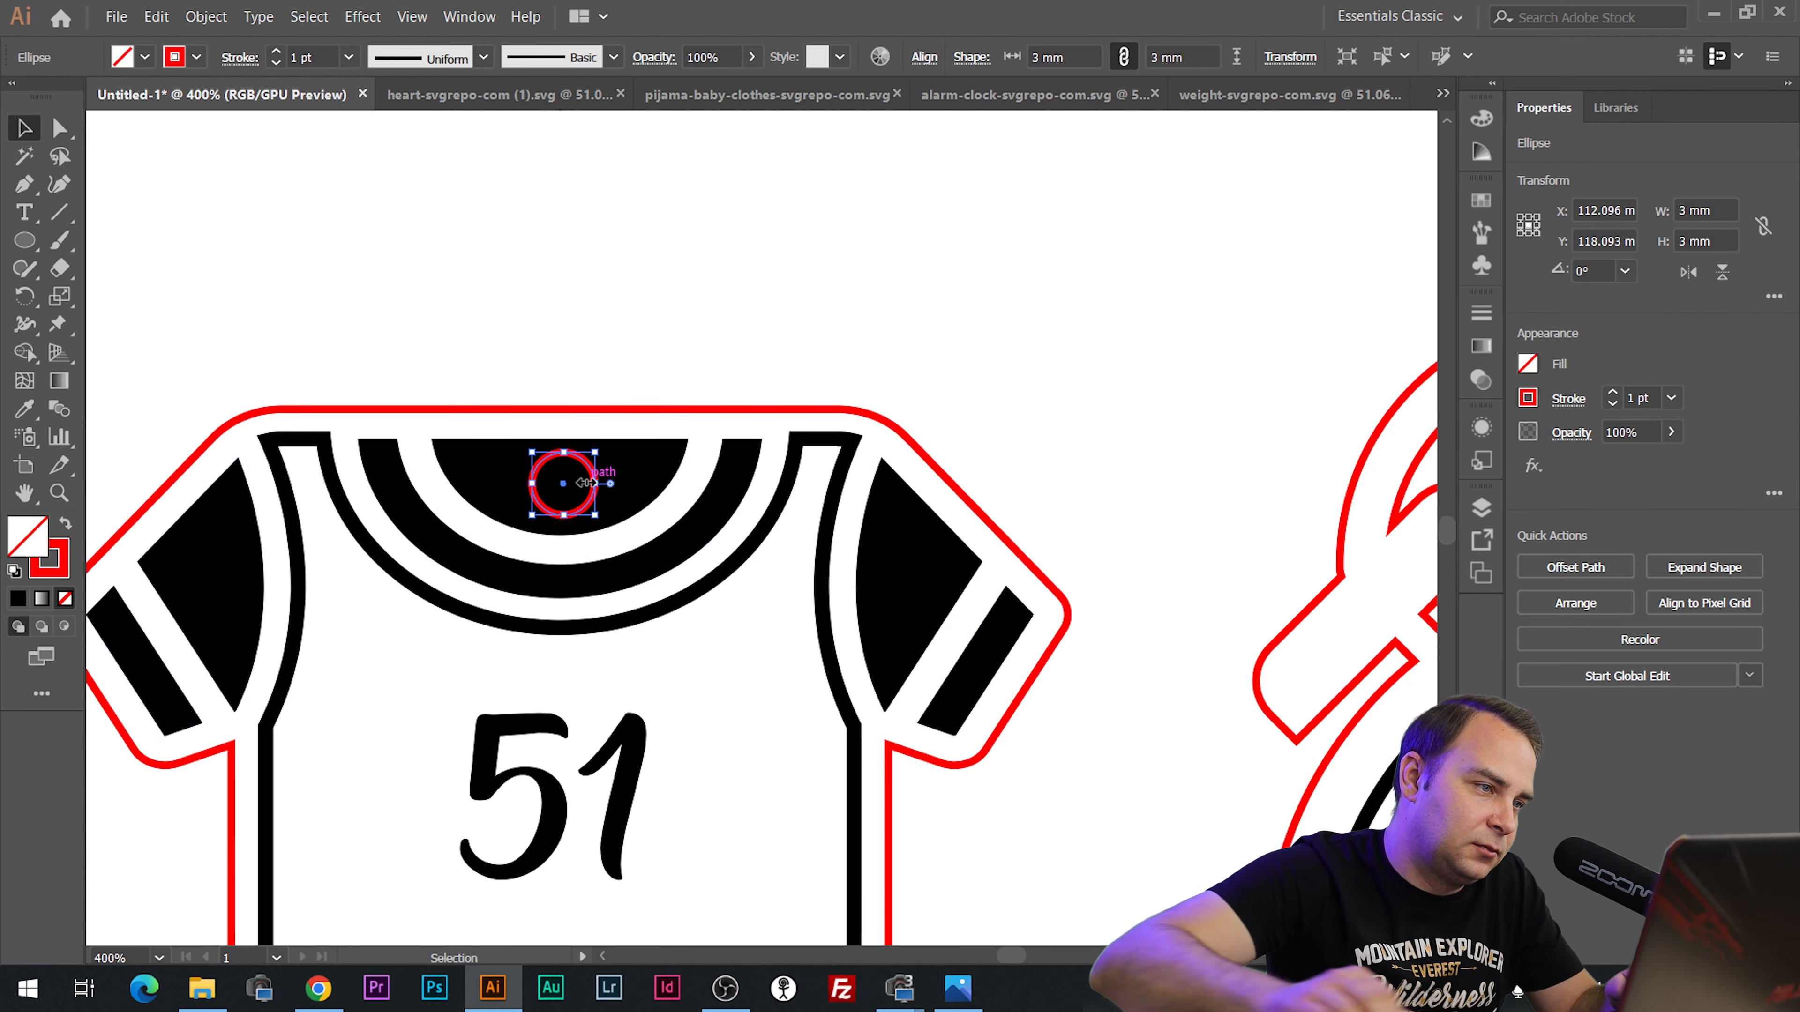
left_click(706, 287)
Examine in sign.jpg how the alarm clock and kettlebell pendants hang from the sign.
scroll(550, 330, "down", 2)
scroll(821, 334, "down", 2)
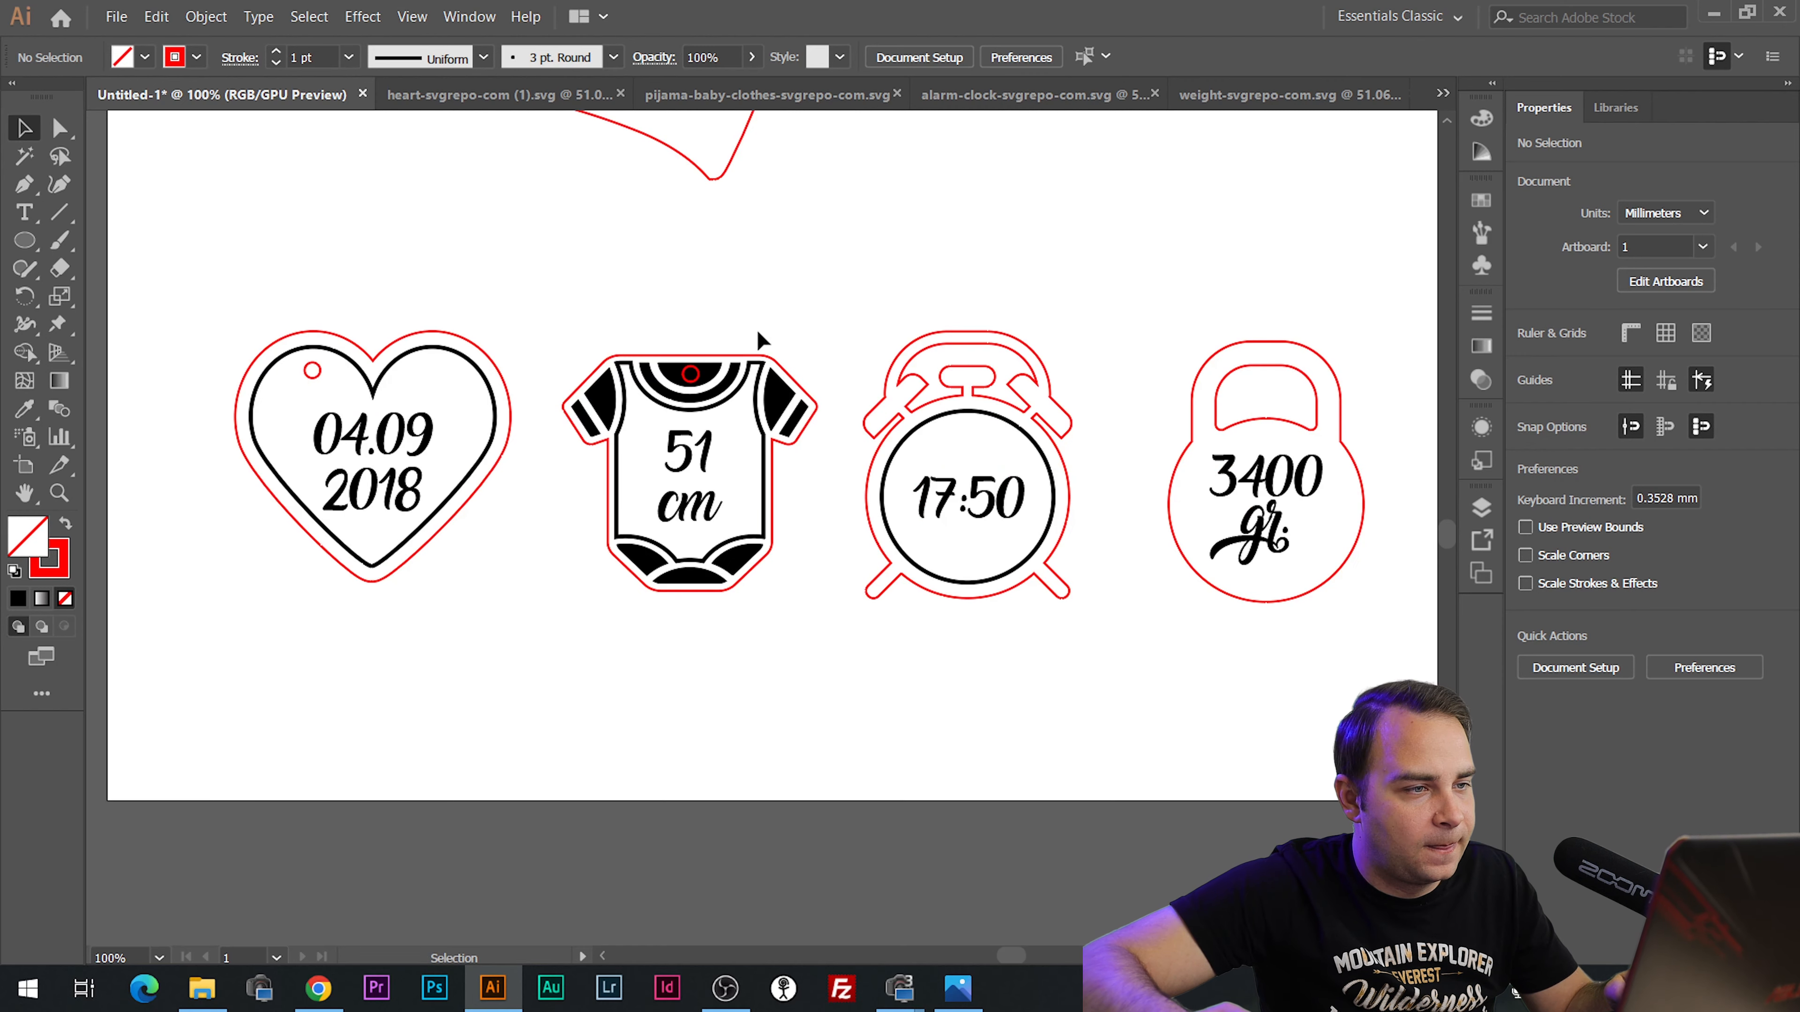
key("alt+Tab")
key("alt+Tab")
key("alt+Tab")
scroll(1134, 670, "up", 3)
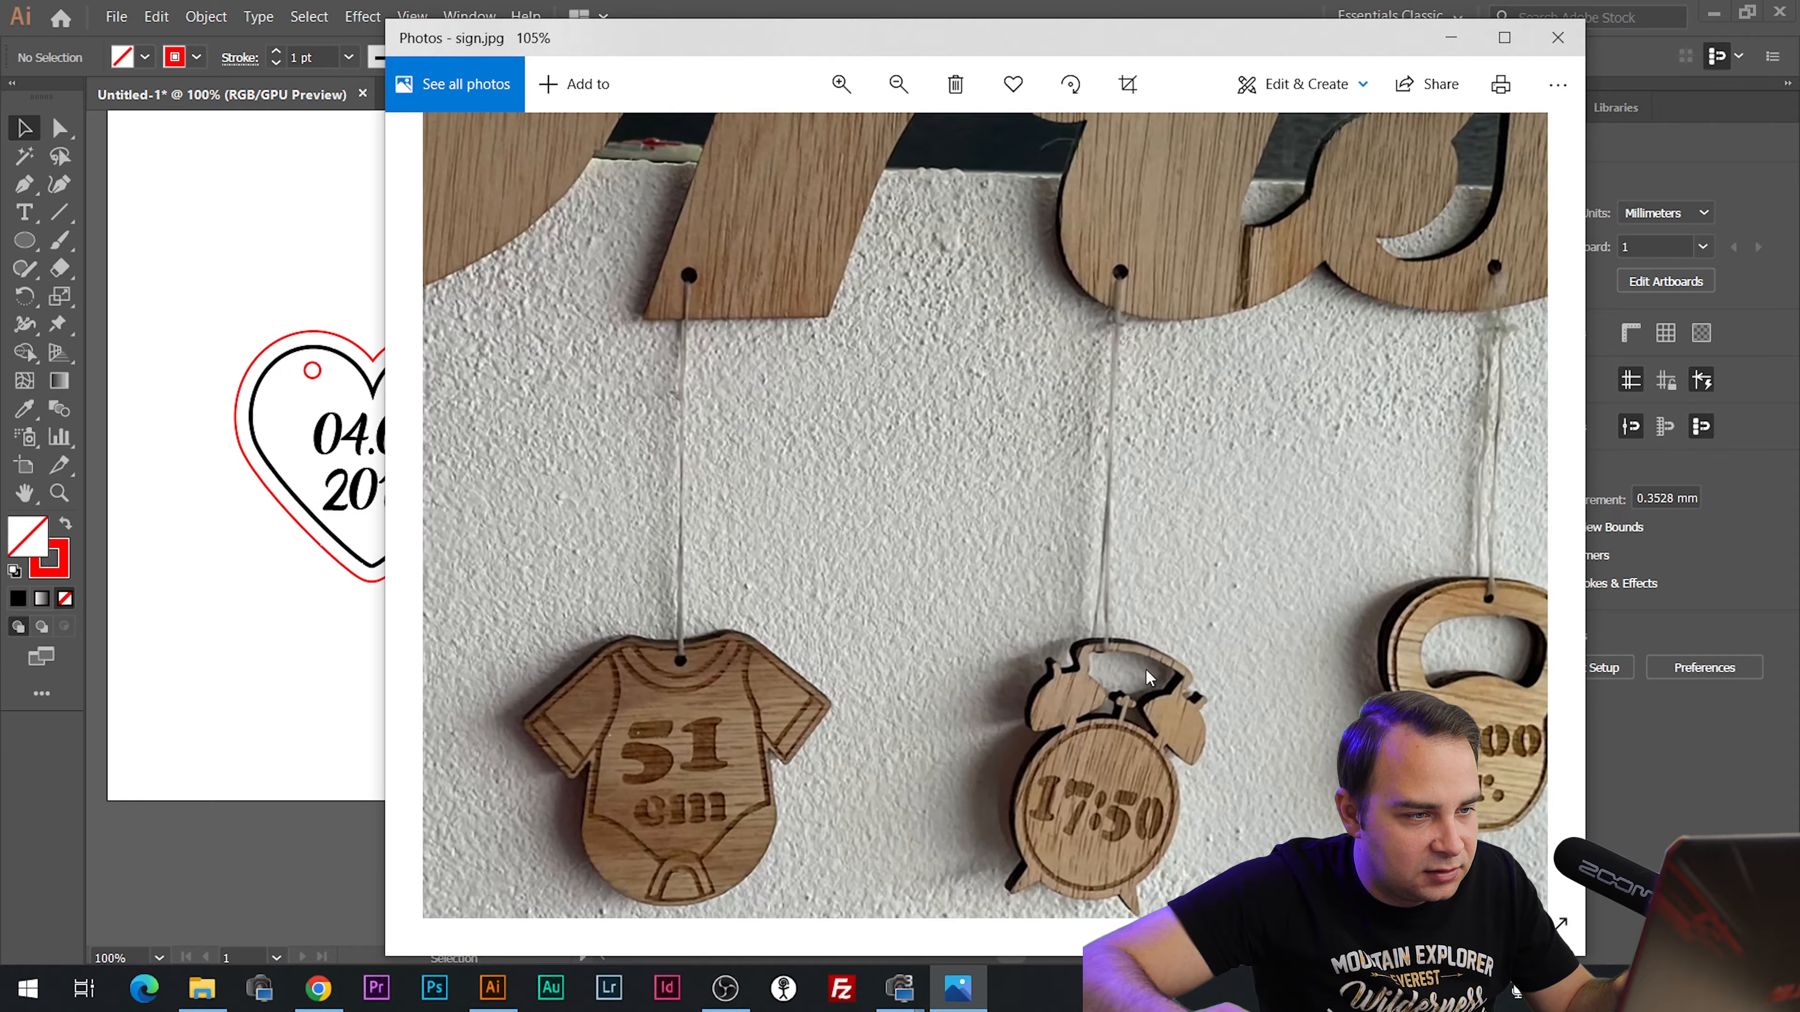
scroll(1062, 632, "down", 5)
key("alt+Tab")
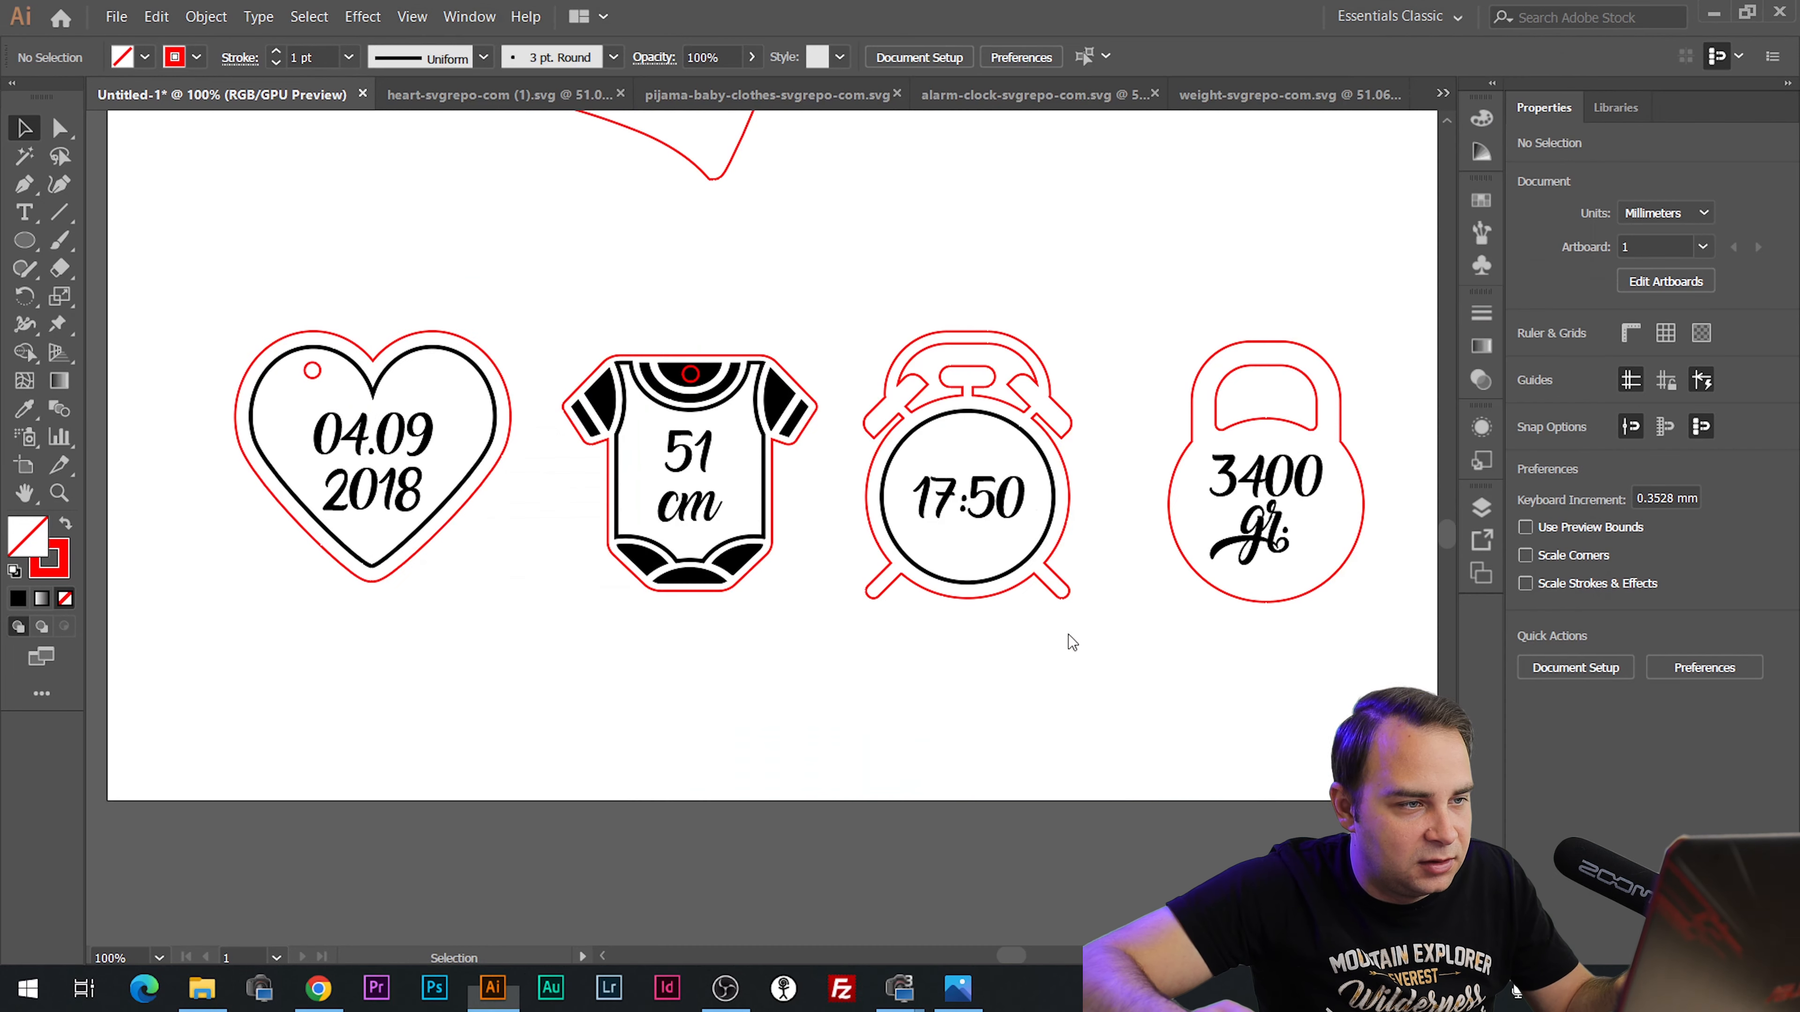
left_click(690, 373)
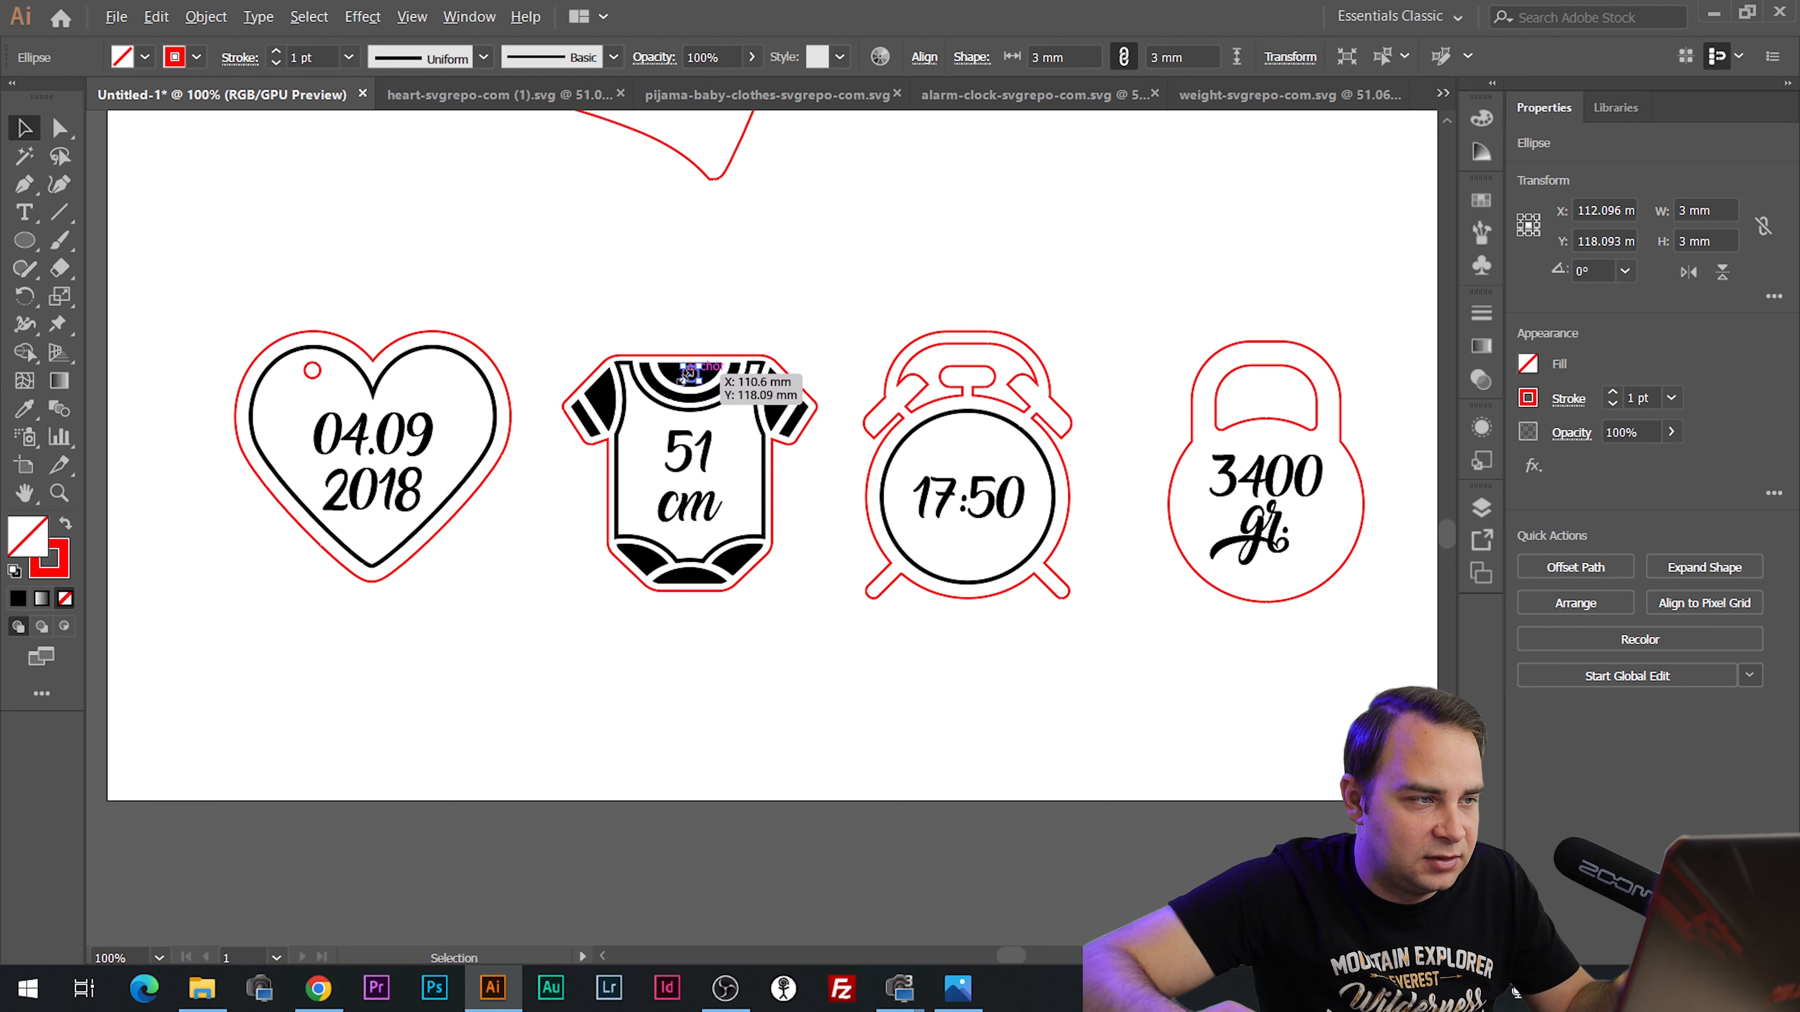
left_click(812, 278)
Move the large name outline with its hanging holes down onto the artboard.
left_click_drag(911, 338, 922, 486)
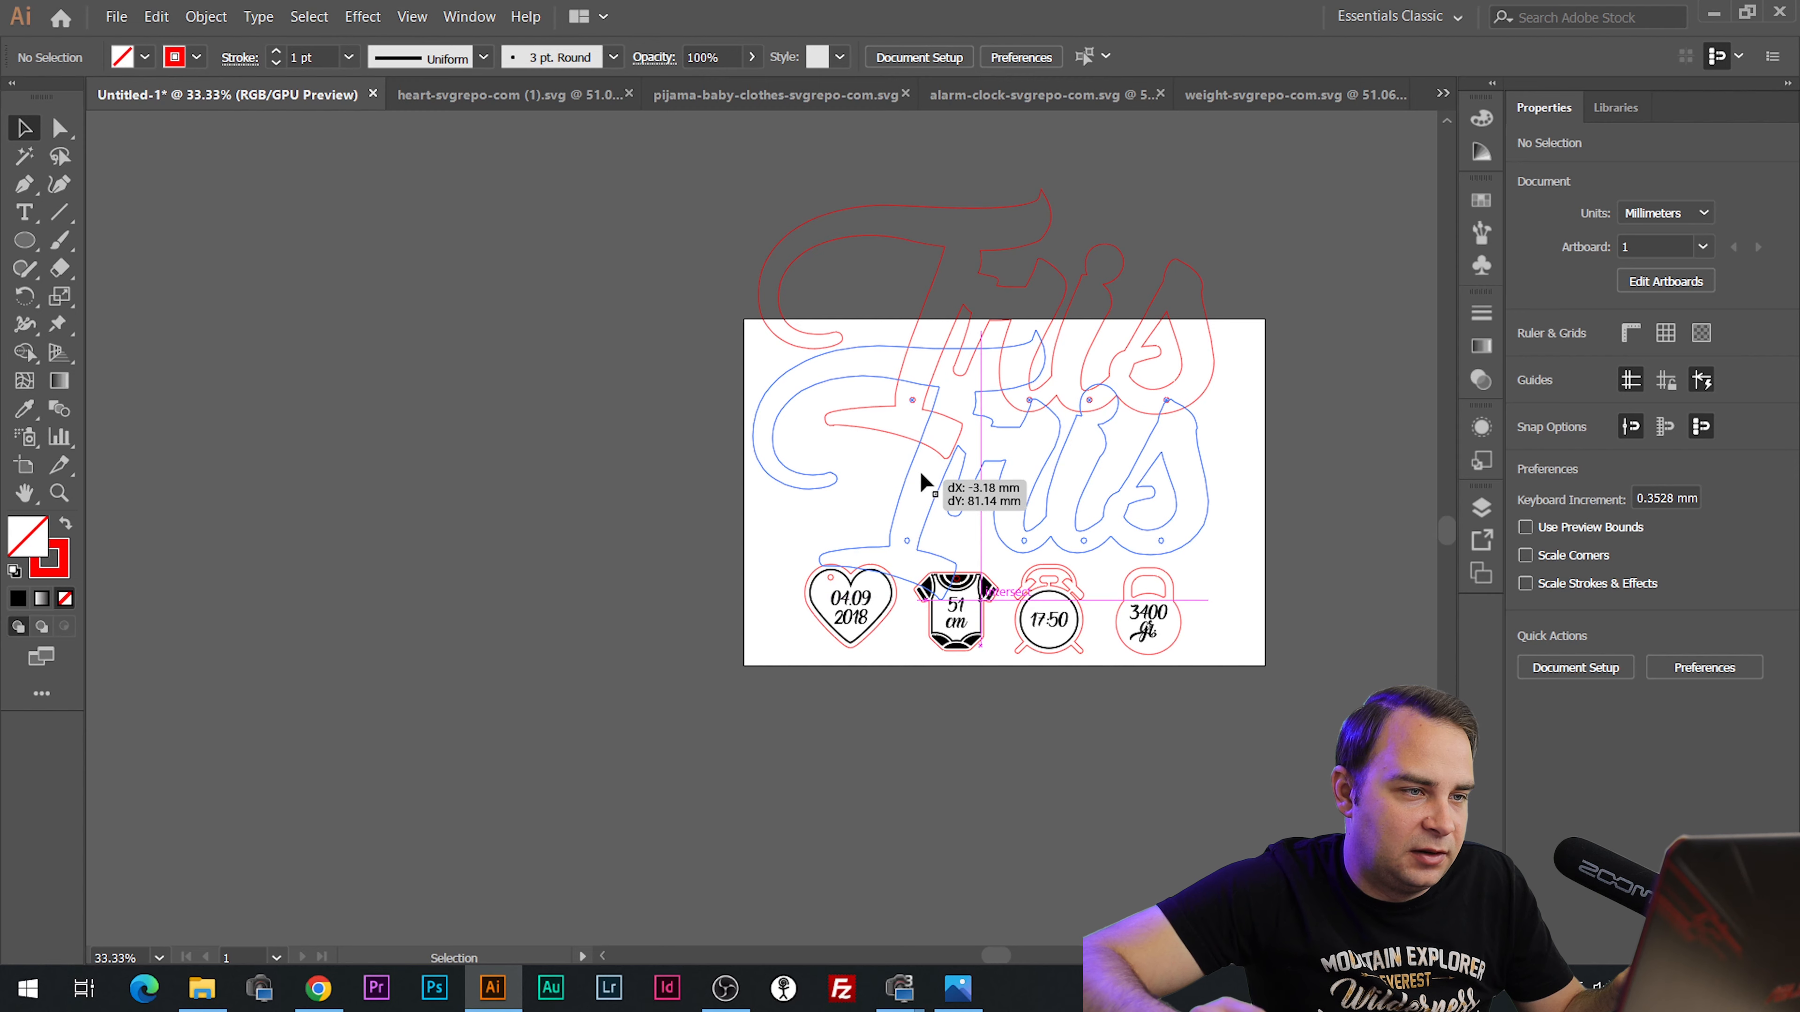
left_click(1076, 293)
scroll(966, 611, "up", 2)
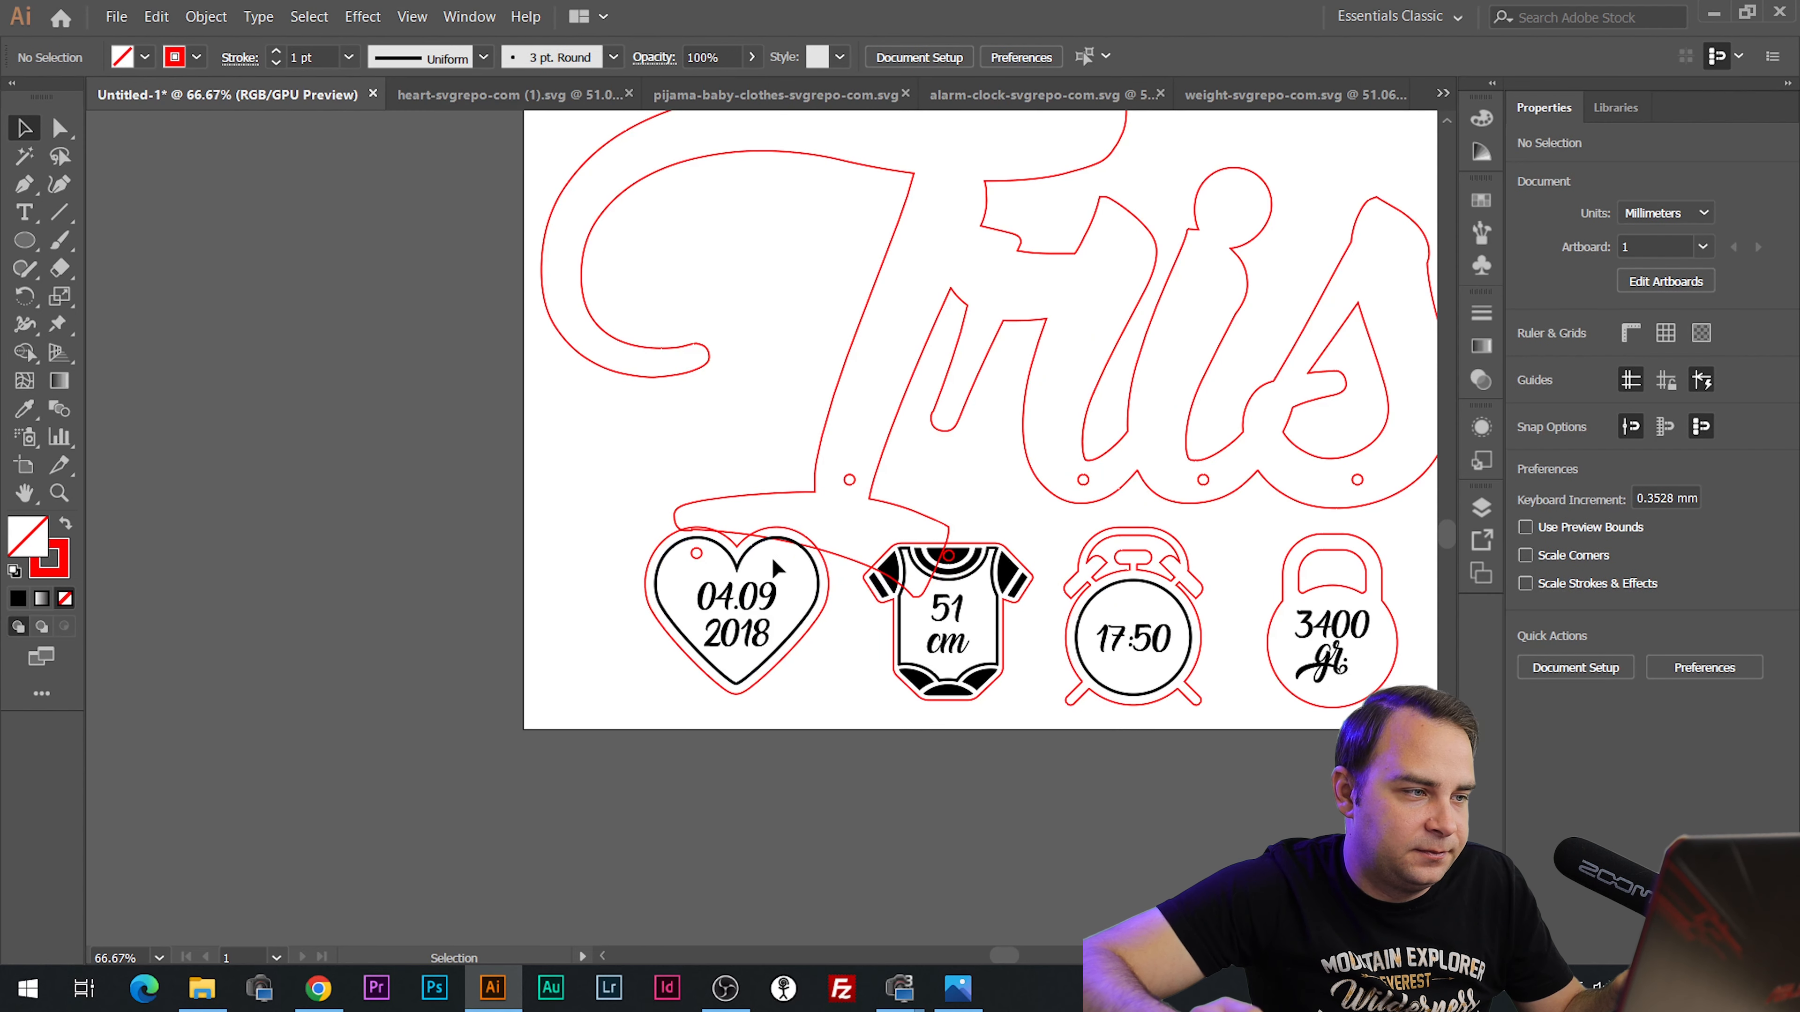
Rearrange the pendants around the name: heart inside the first letter's curl, bodysuit below the curl, clock and kettlebell side by side underneath.
left_click_drag(799, 693, 815, 284)
left_click(949, 564)
left_click_drag(949, 564, 616, 420)
left_click(1185, 691)
left_click_drag(1182, 569, 1079, 549)
left_click_drag(1240, 567, 1127, 561)
left_click_drag(1127, 561, 1125, 561)
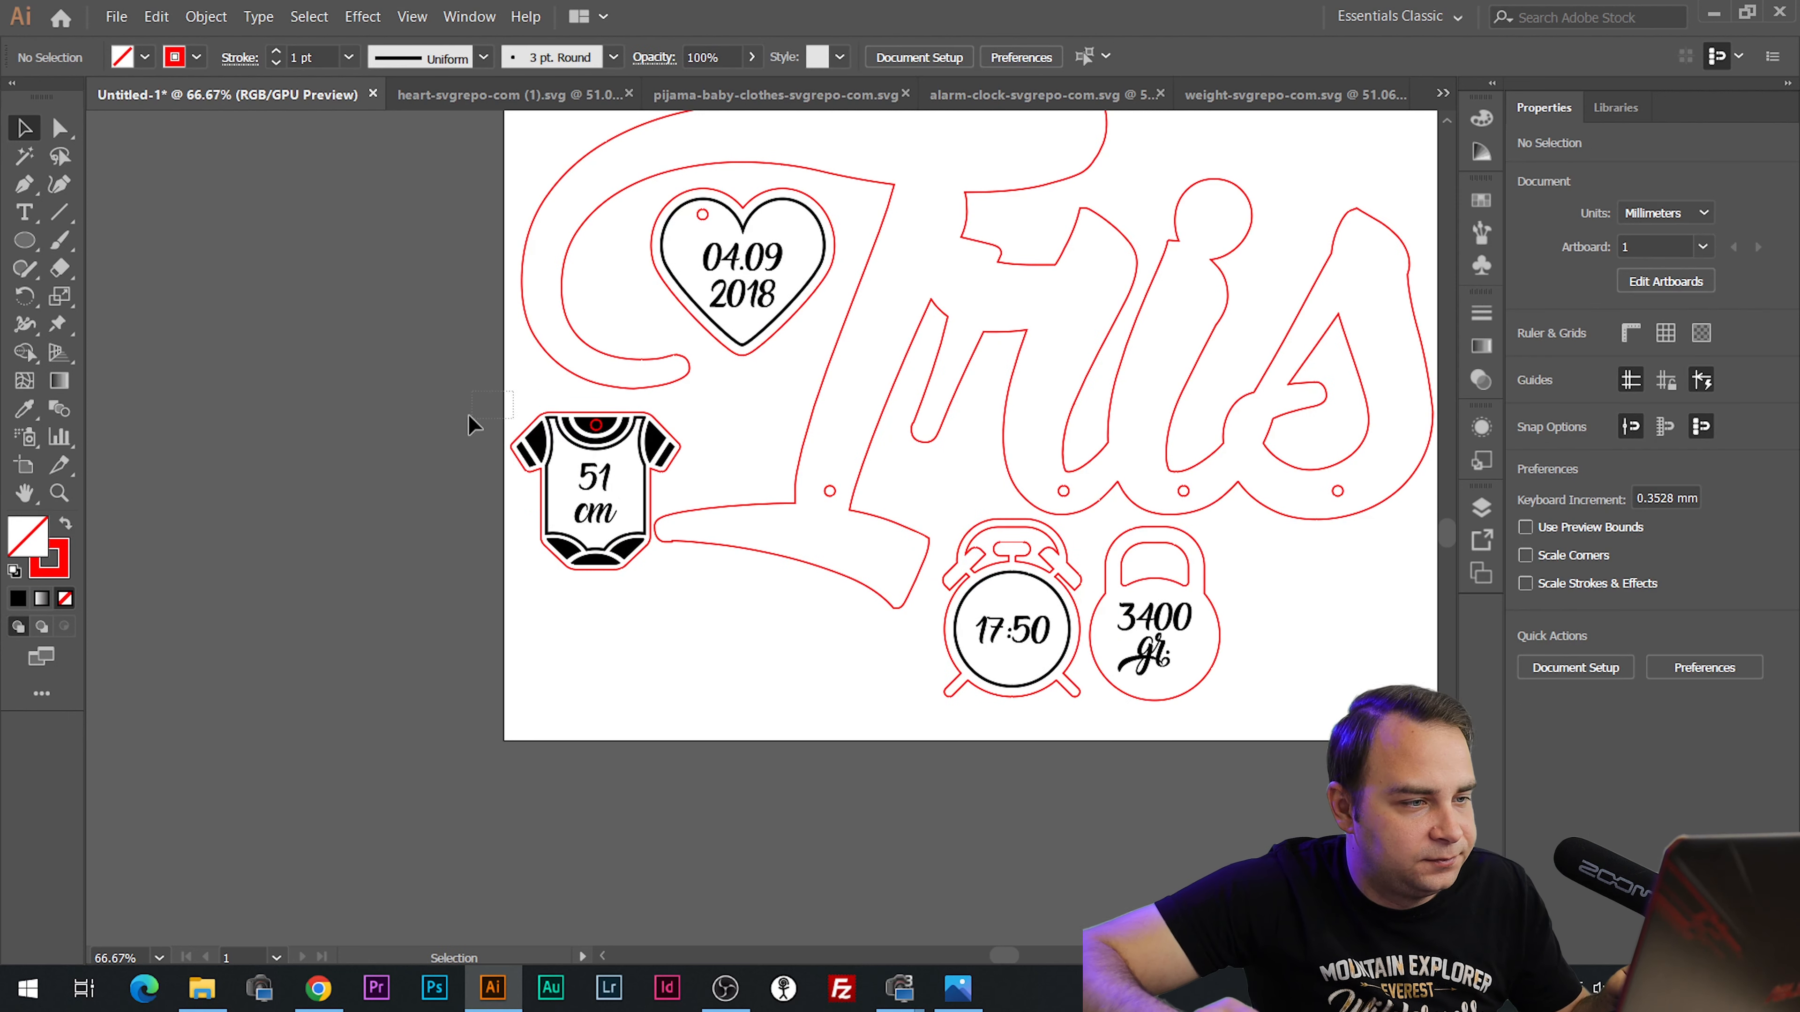
key("ctrl+minus")
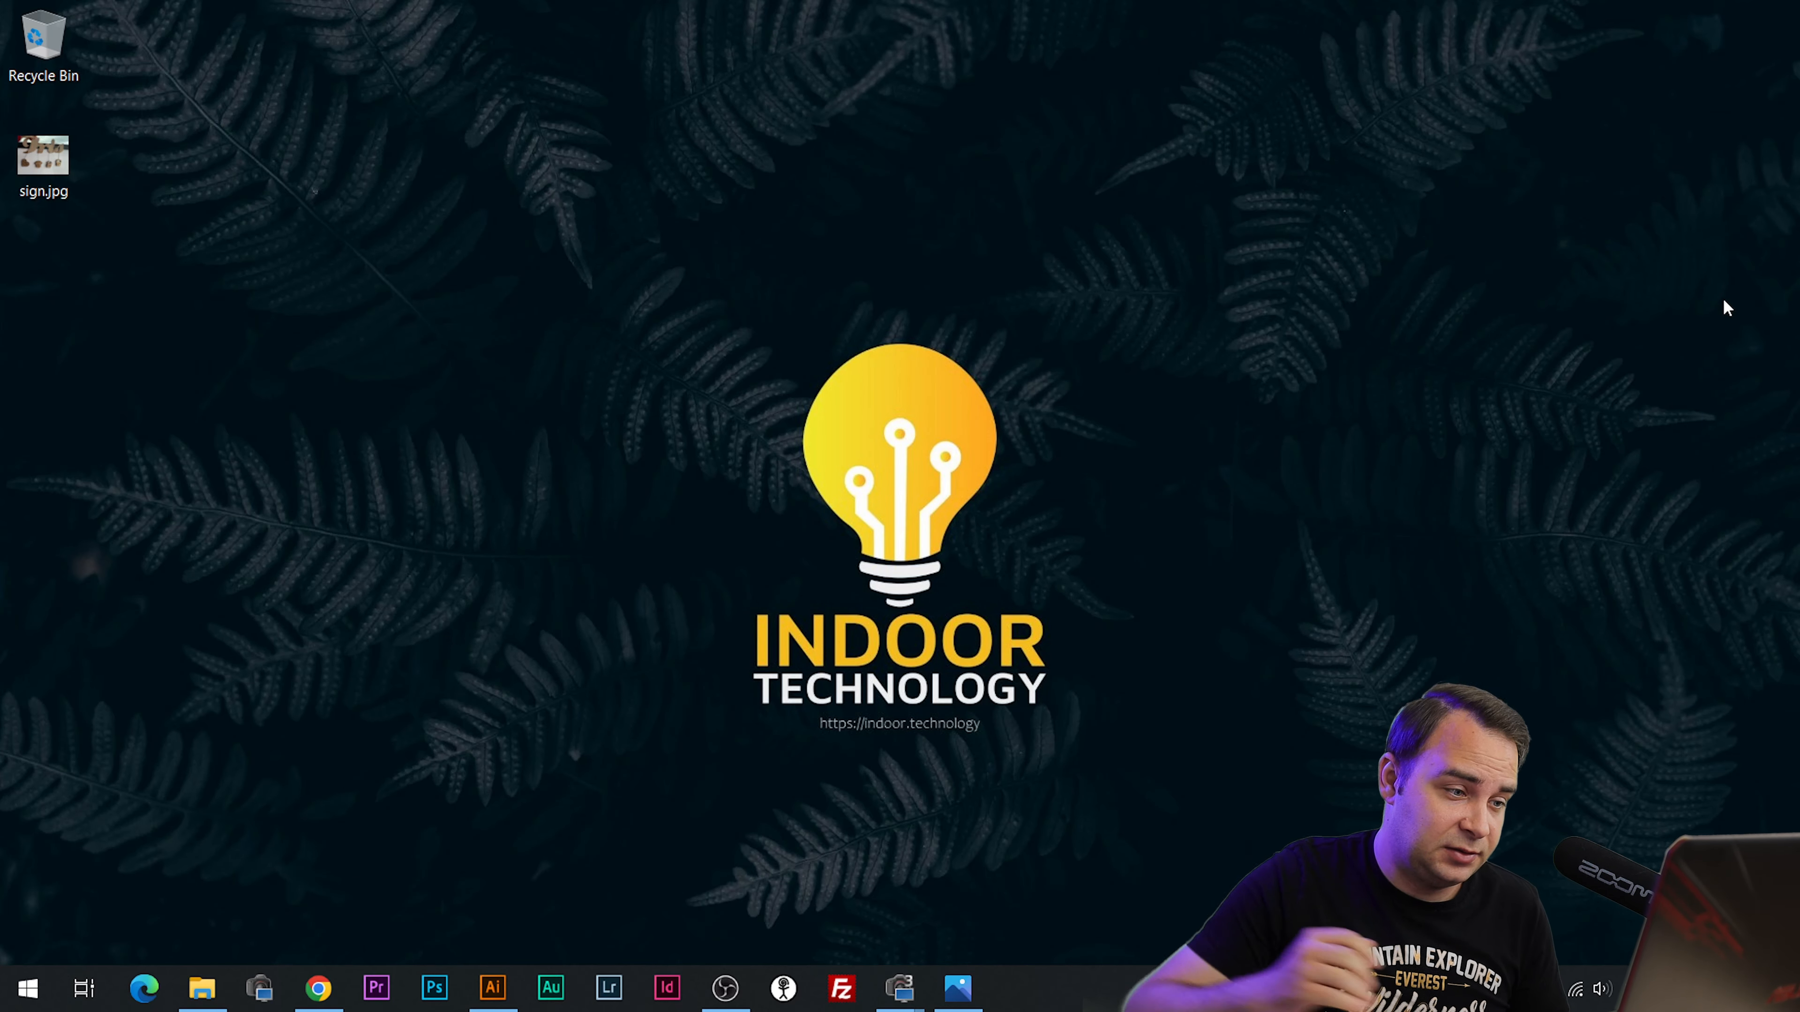
Export the design to the Desktop as an SVG file named "room children sign" with the default SVG options.
left_click(783, 989)
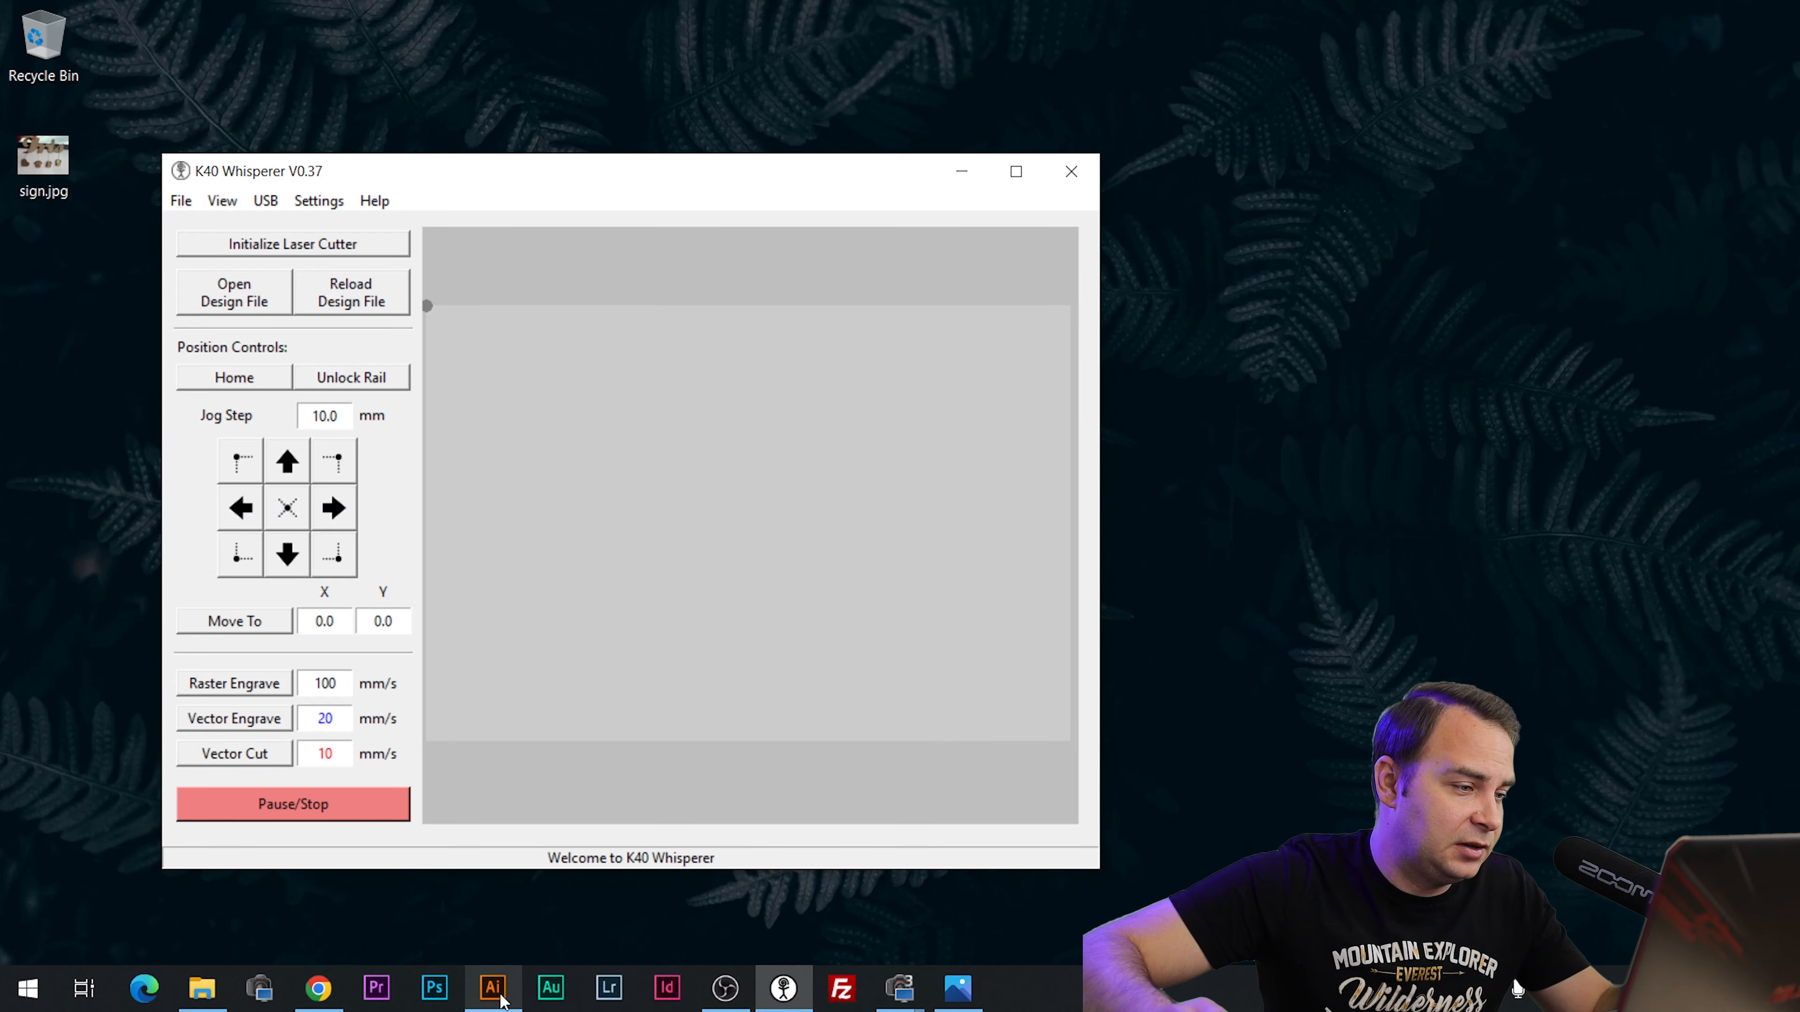
left_click(492, 987)
left_click(131, 21)
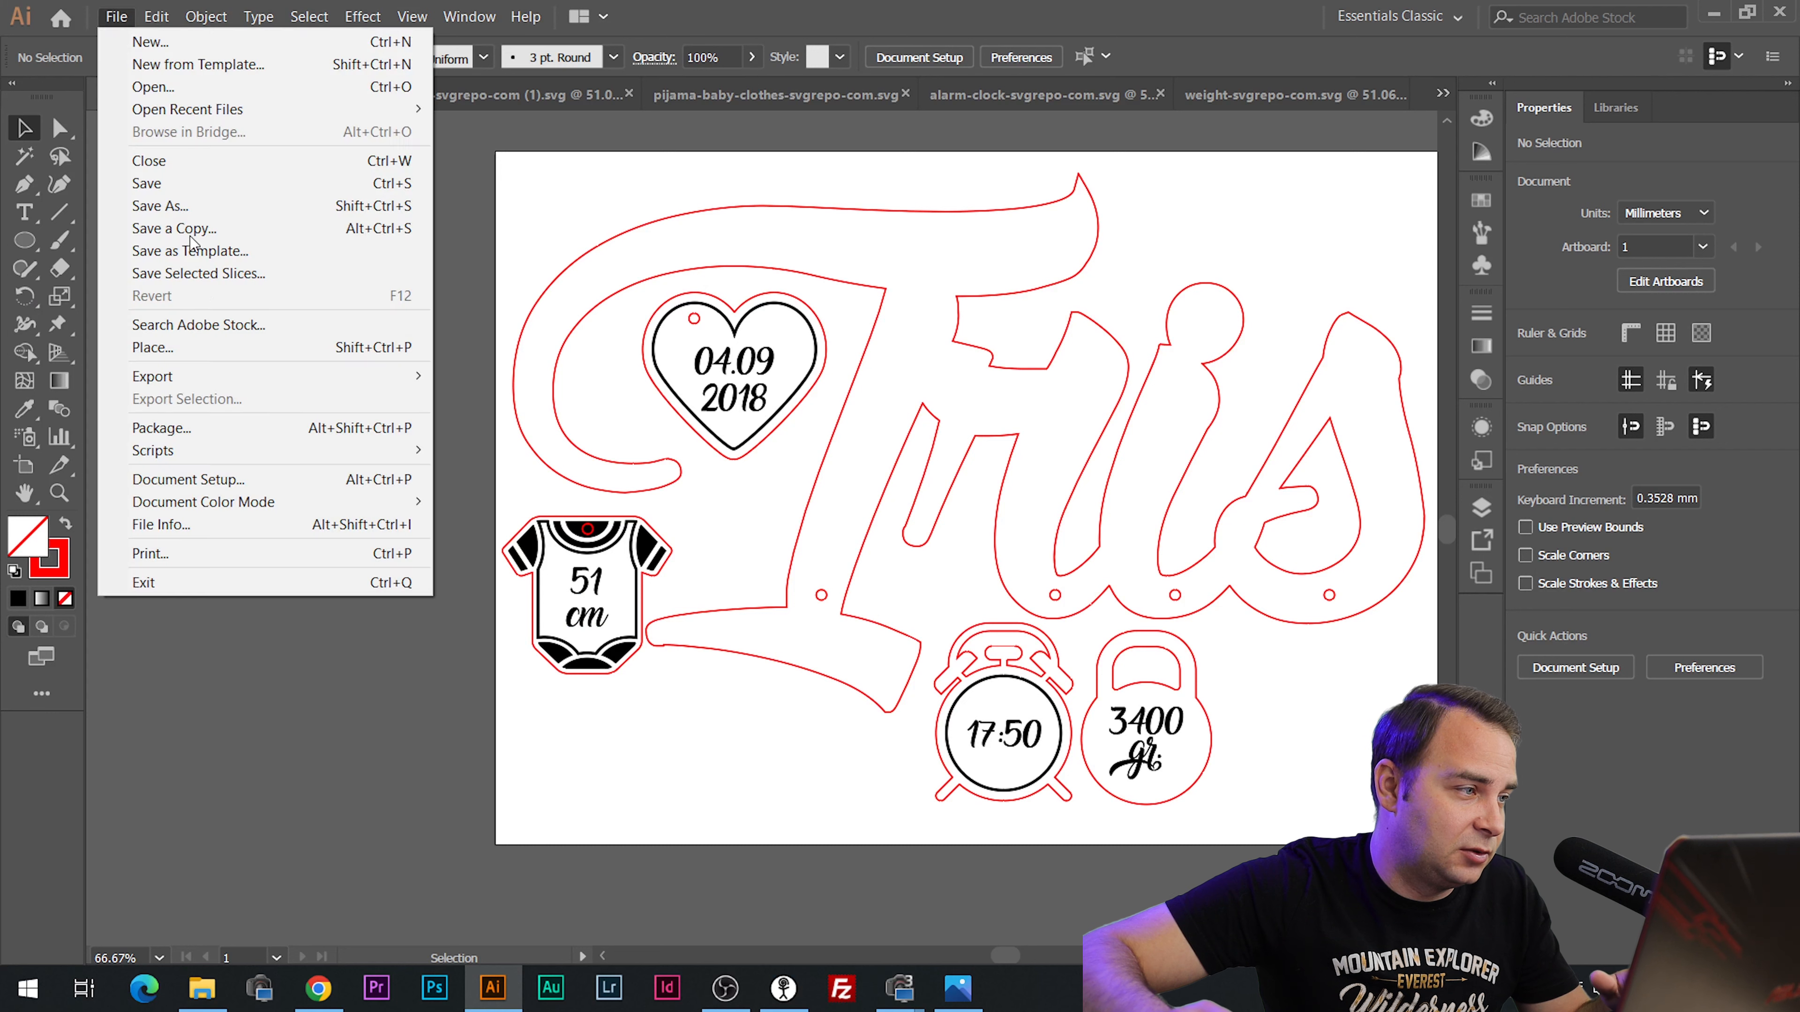
mouse_move(232, 379)
left_click(551, 401)
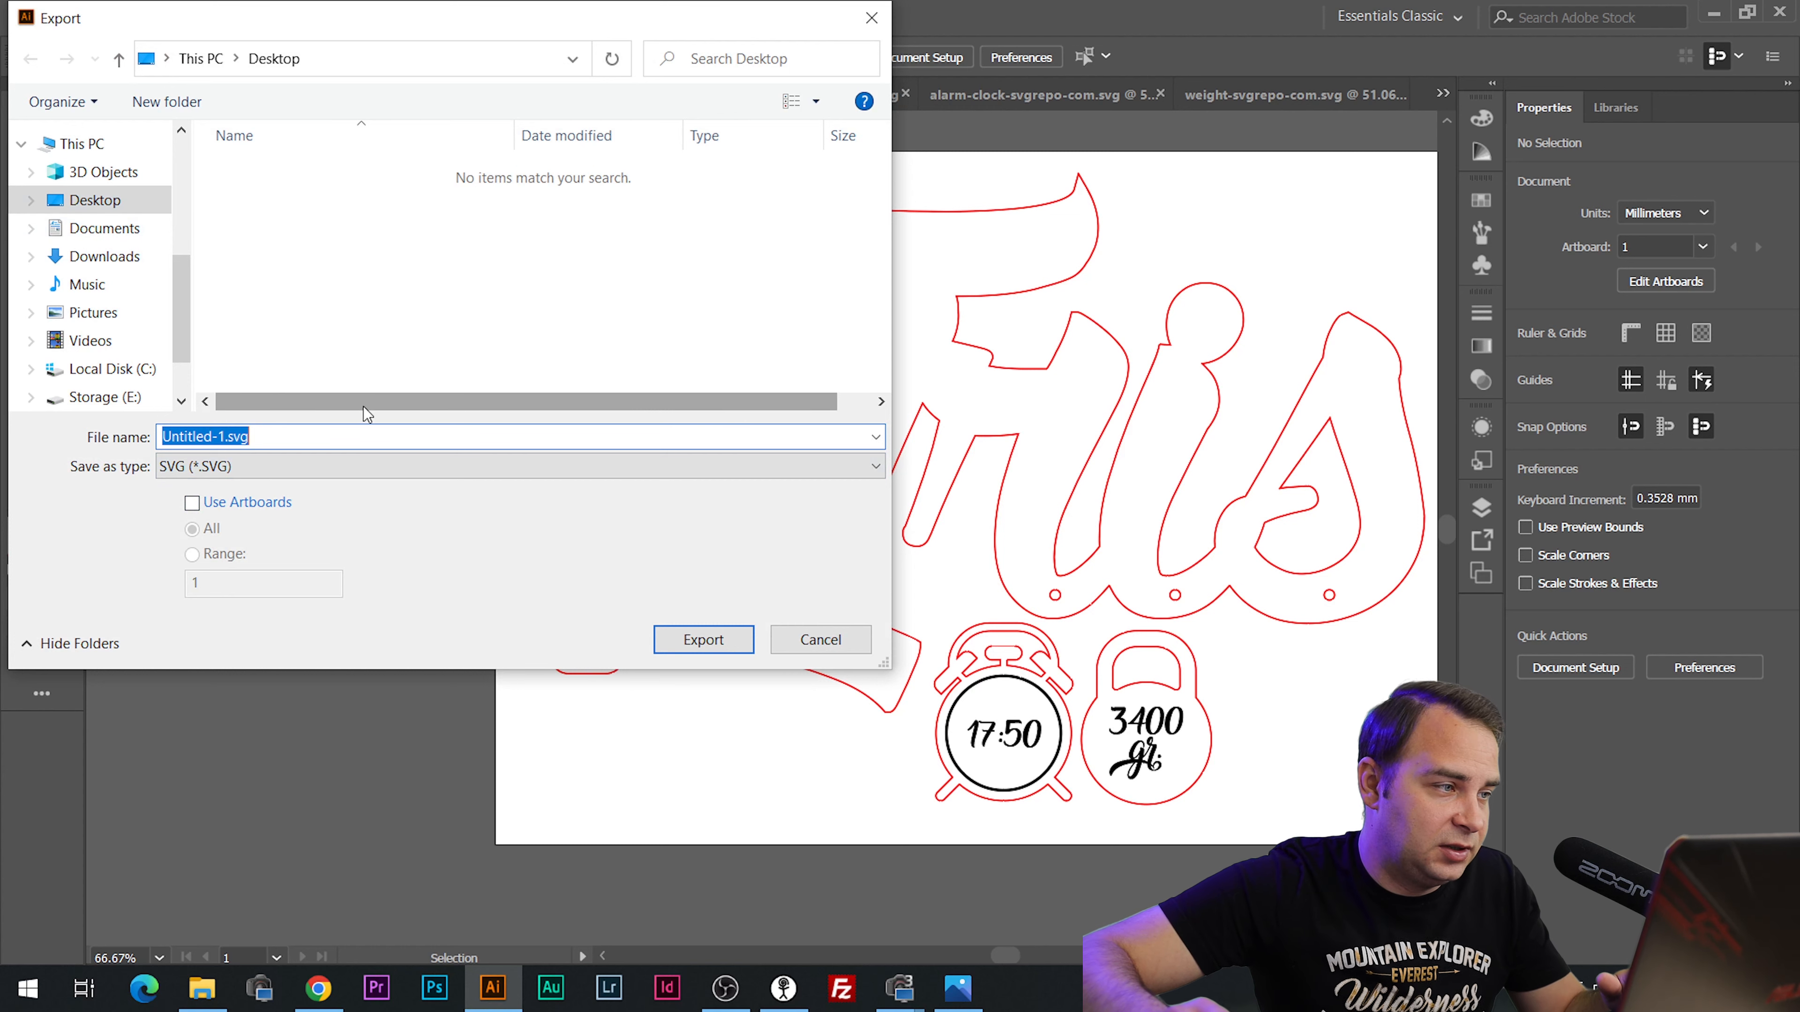
left_click(350, 433)
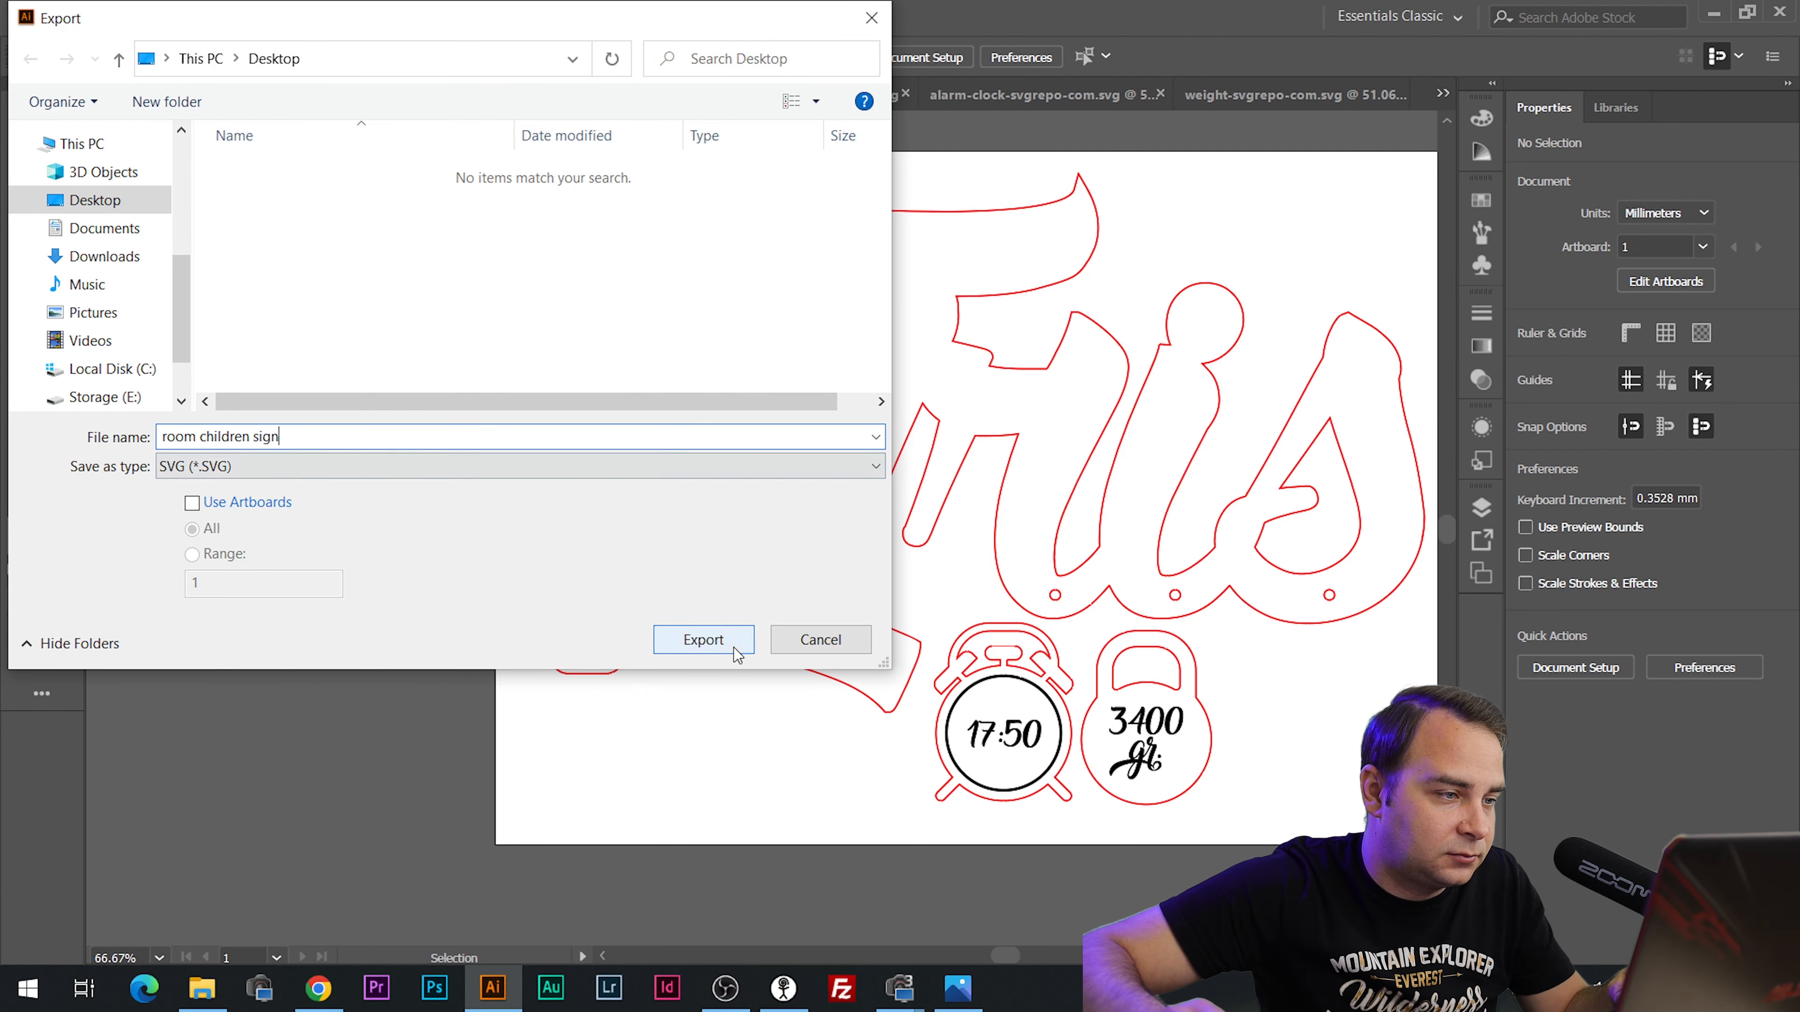
left_click(735, 647)
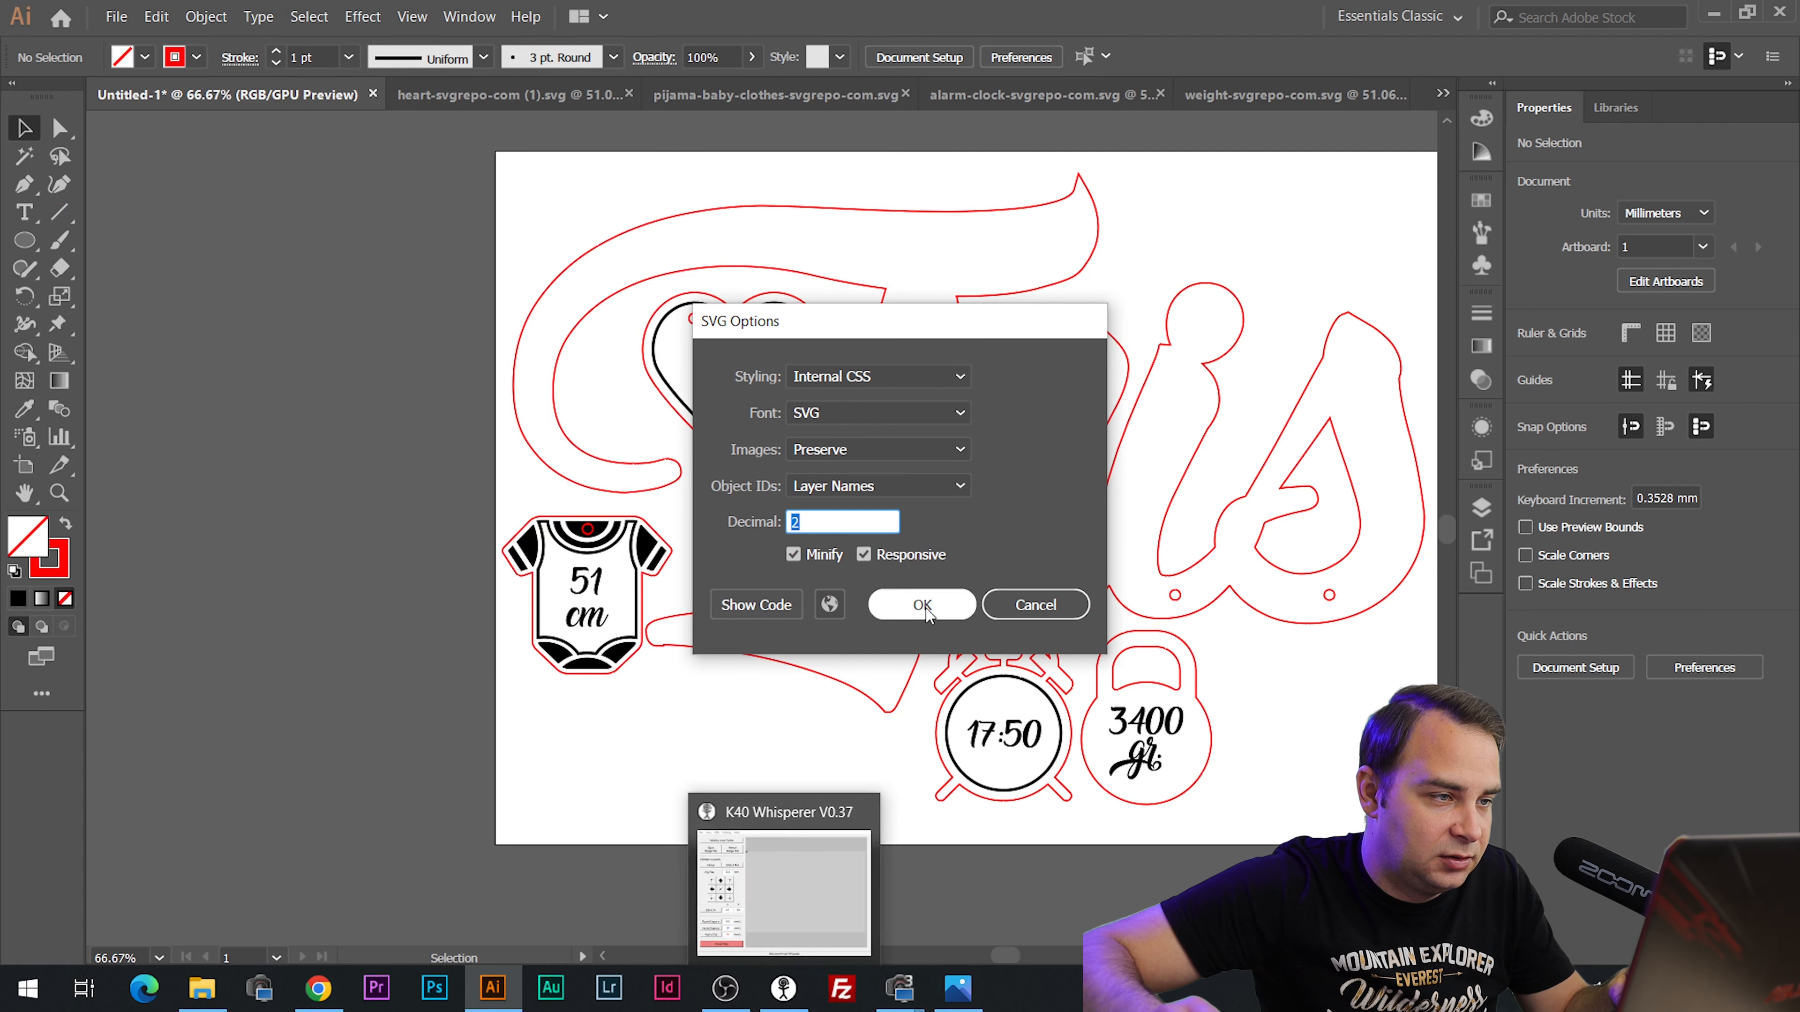
left_click(921, 604)
In K40 Whisperer, open room children sign.svg from the Desktop at the 72 px/in Adobe Illustrator import scale.
left_click(783, 987)
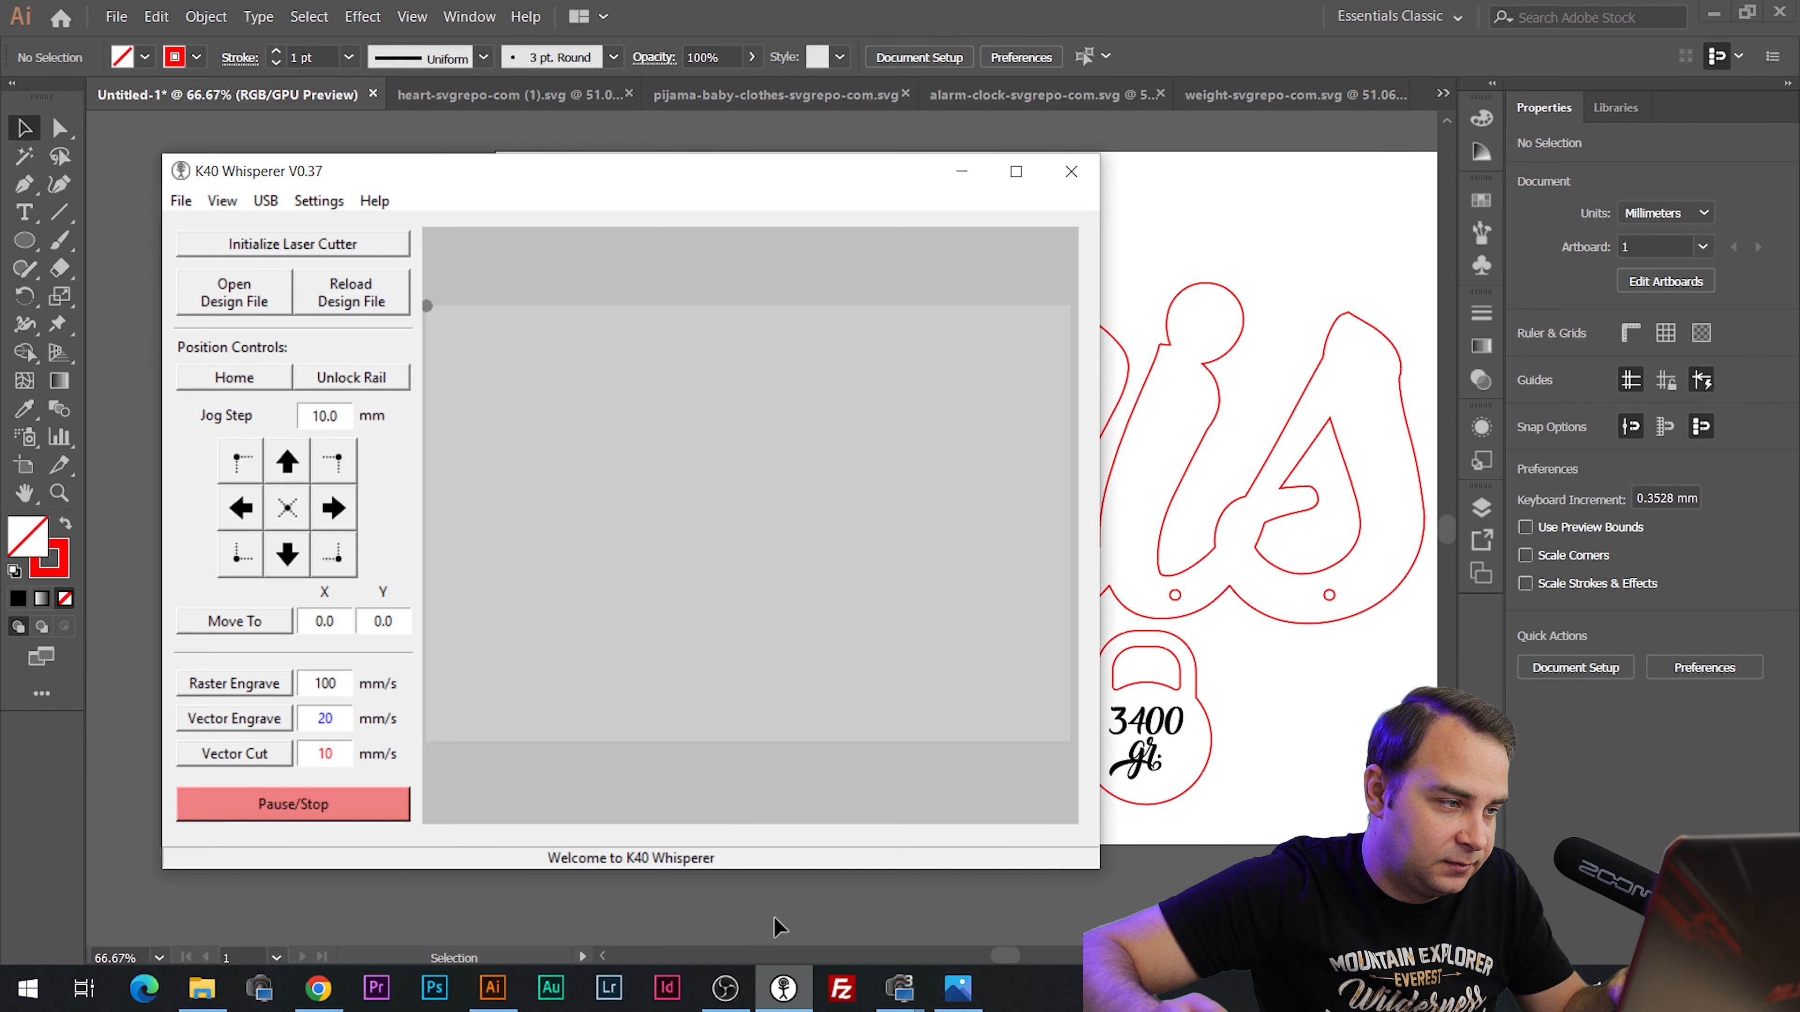
left_click(238, 309)
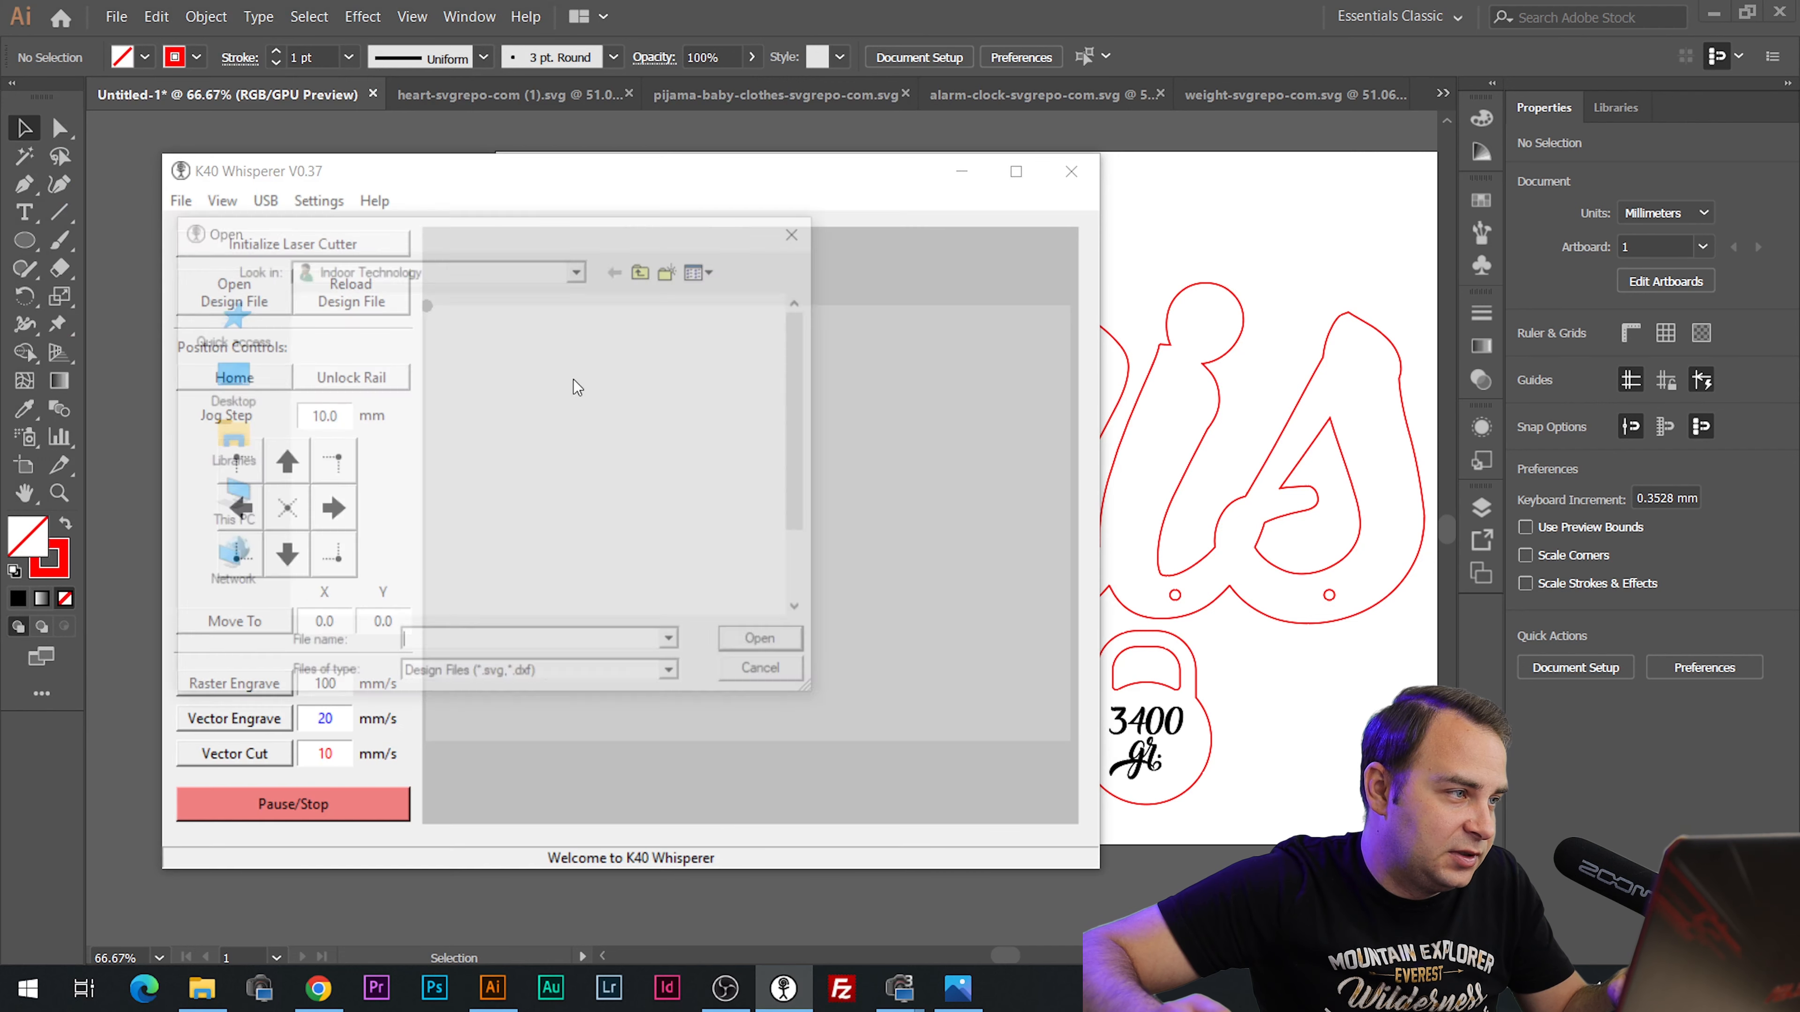
left_click(229, 382)
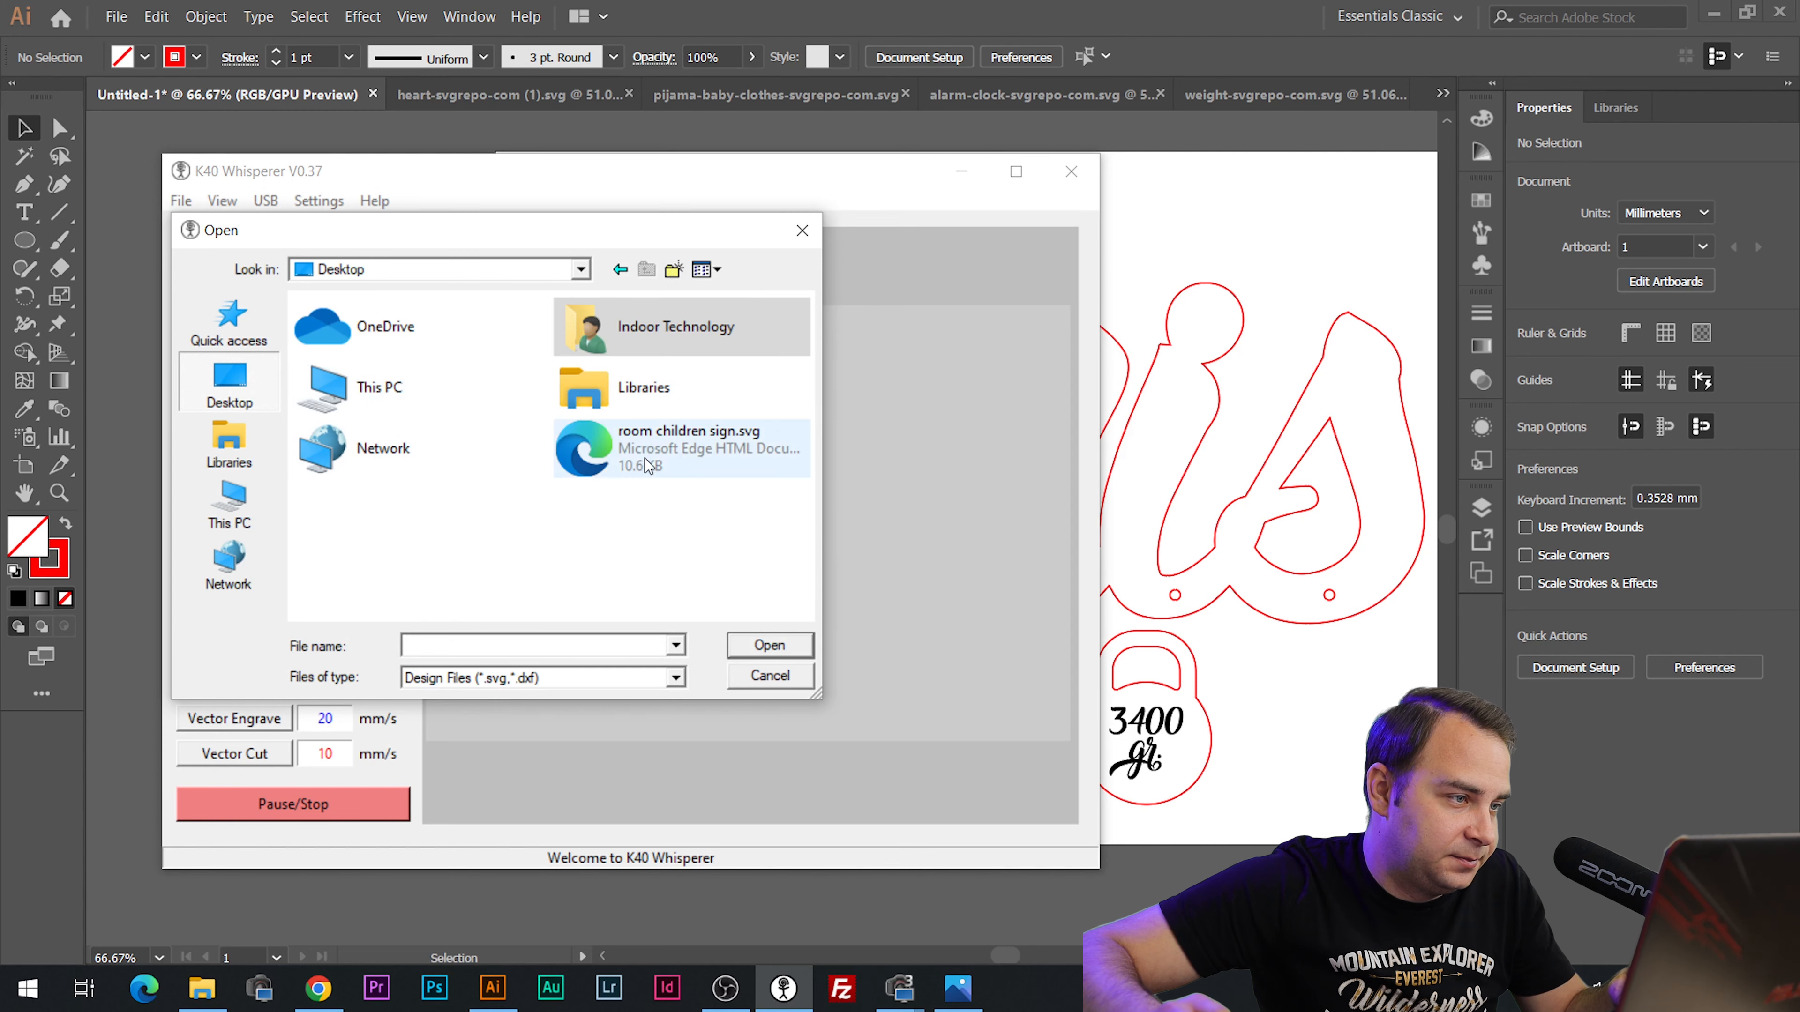
double_click(758, 454)
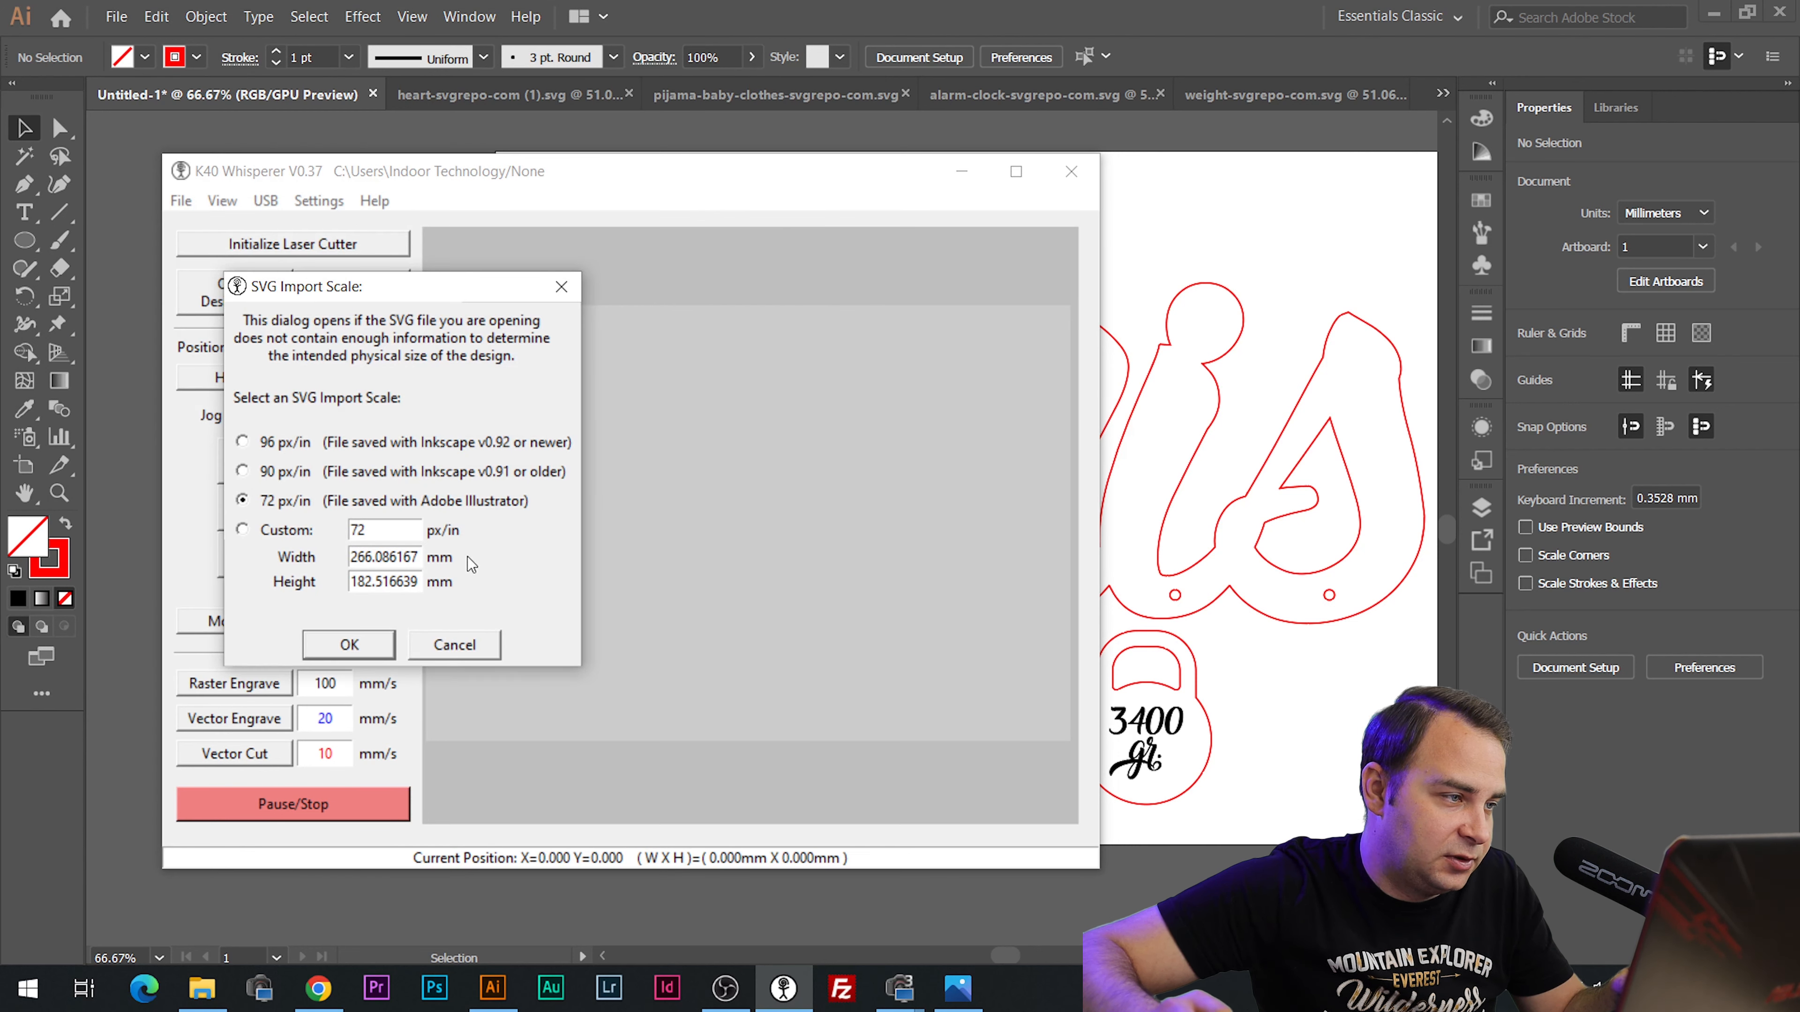
left_click(350, 643)
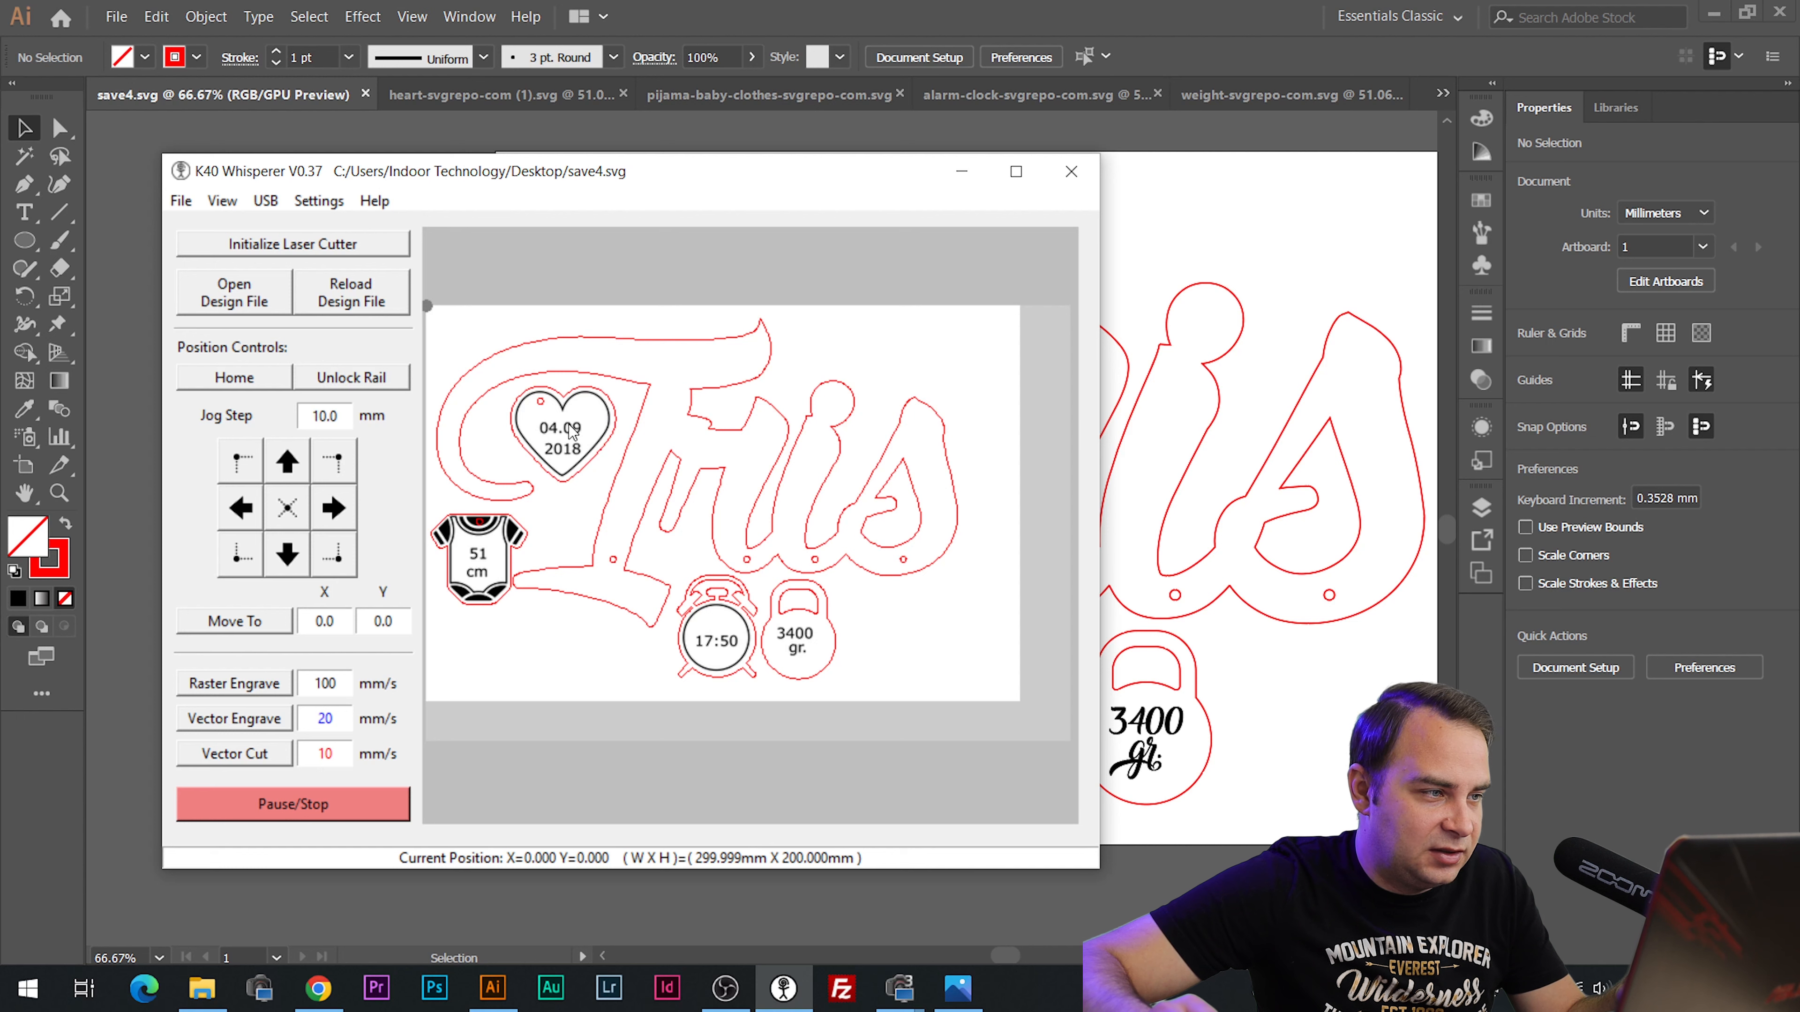
left_click(1272, 744)
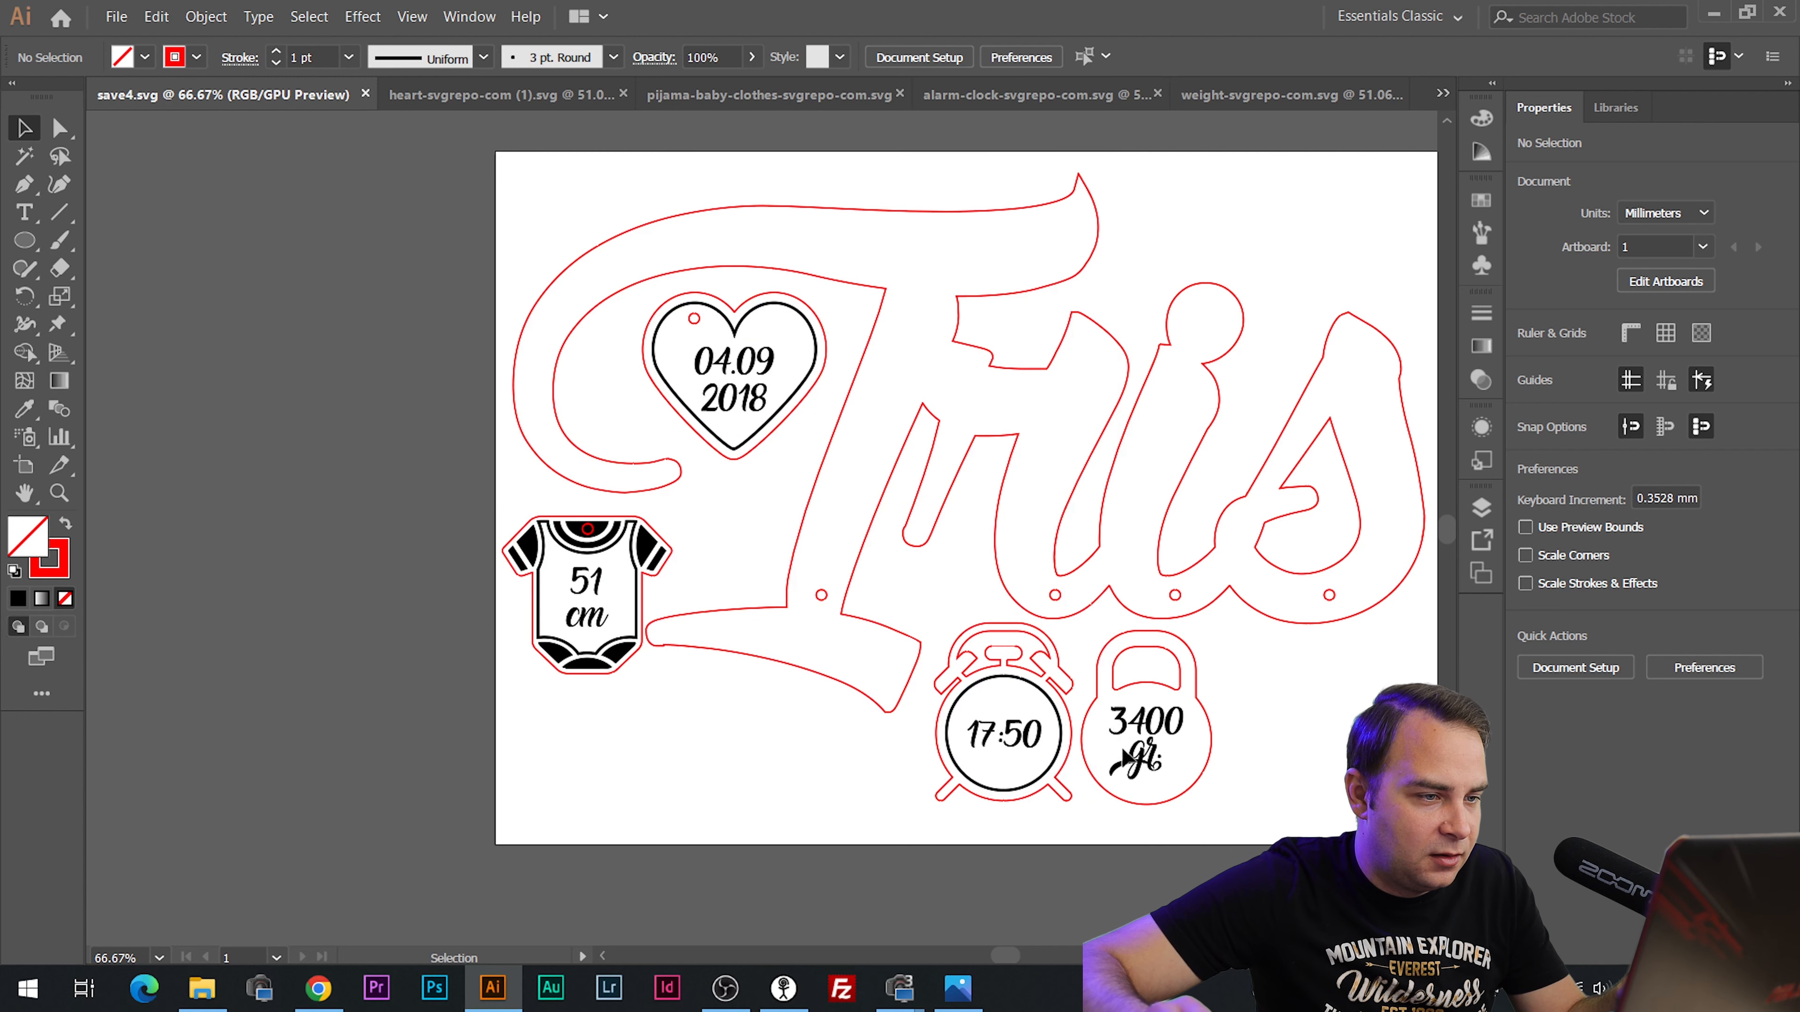
left_click(1142, 737)
left_click(1020, 737, "shift")
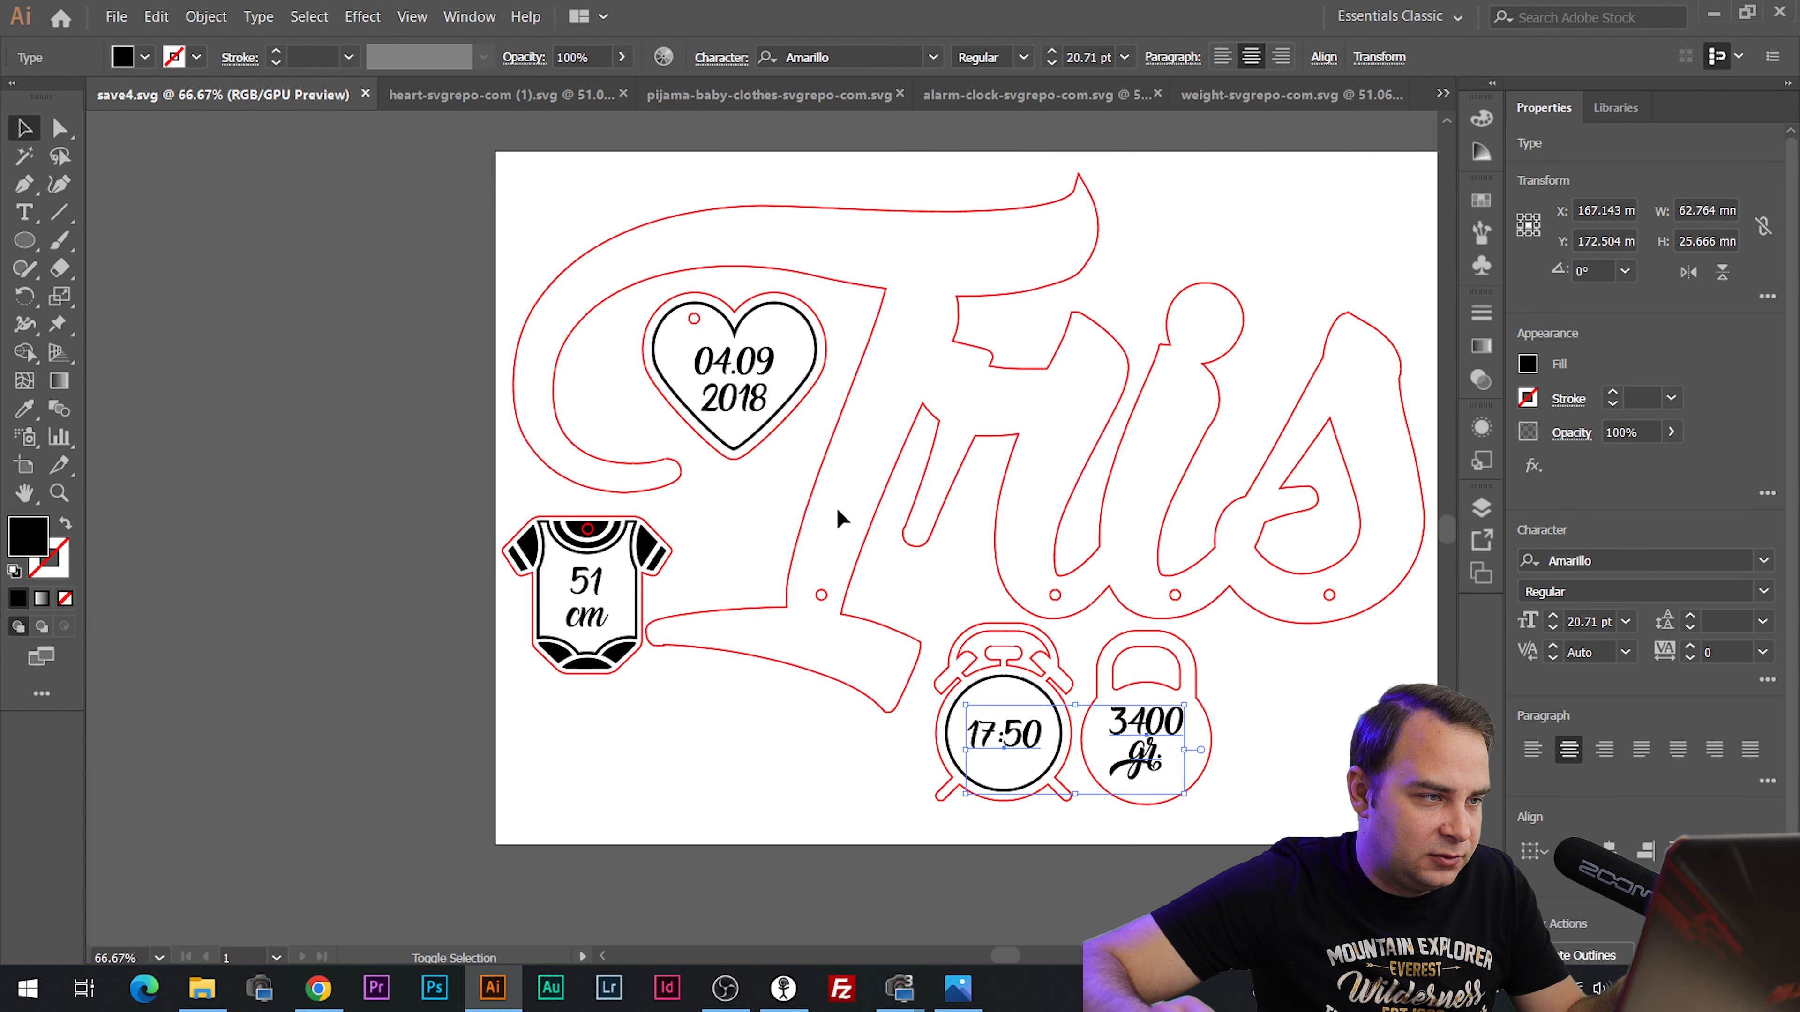
left_click(739, 367, "shift")
left_click(595, 595, "shift")
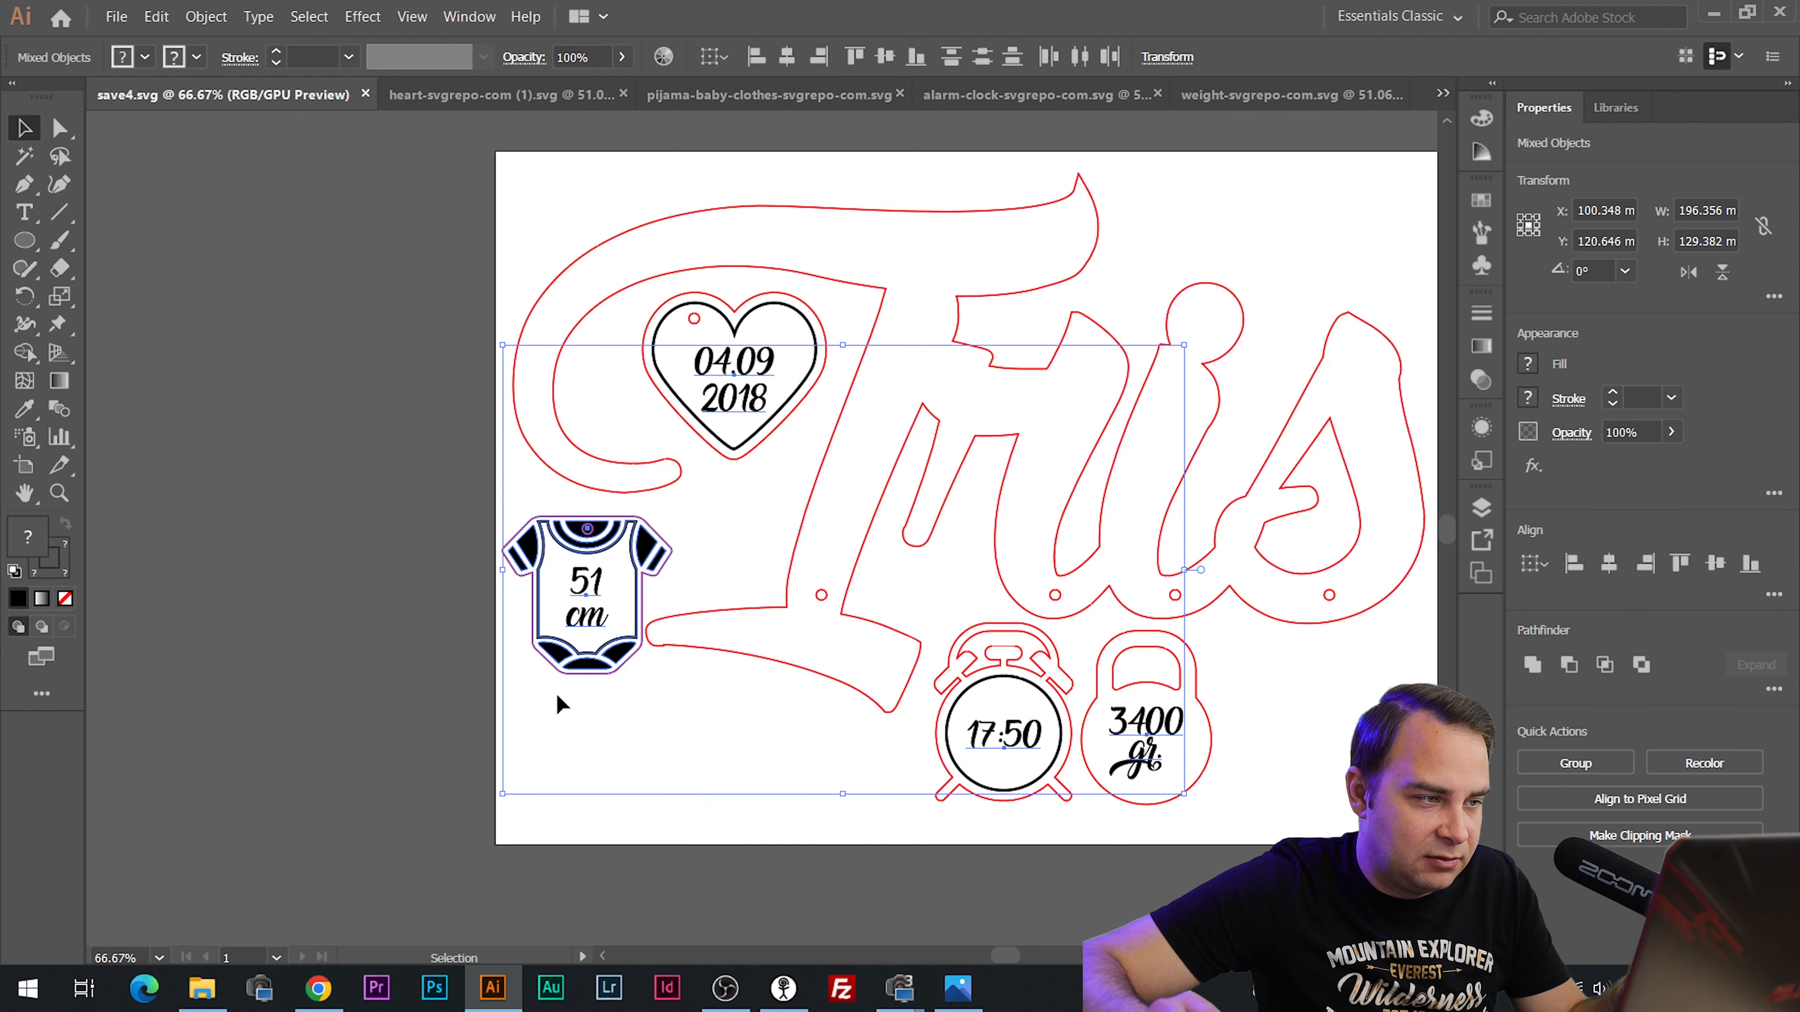
left_click(455, 691)
In Illustrator, ungroup the bodysuit pendant, then convert its "51 cm" text to outlines with the letter shapes united.
left_click(599, 596)
left_click(1574, 661)
left_click(643, 747)
left_click(591, 596)
left_click(1638, 851)
left_click(1528, 567)
Convert the texts inside the heart, clock and kettlebell pendants to outlines, uniting the letter shapes of each one.
left_click(733, 394)
left_click(1562, 812)
left_click(1531, 567)
left_click(1021, 737)
left_click(1580, 851)
left_click(1531, 567)
left_click(1146, 737)
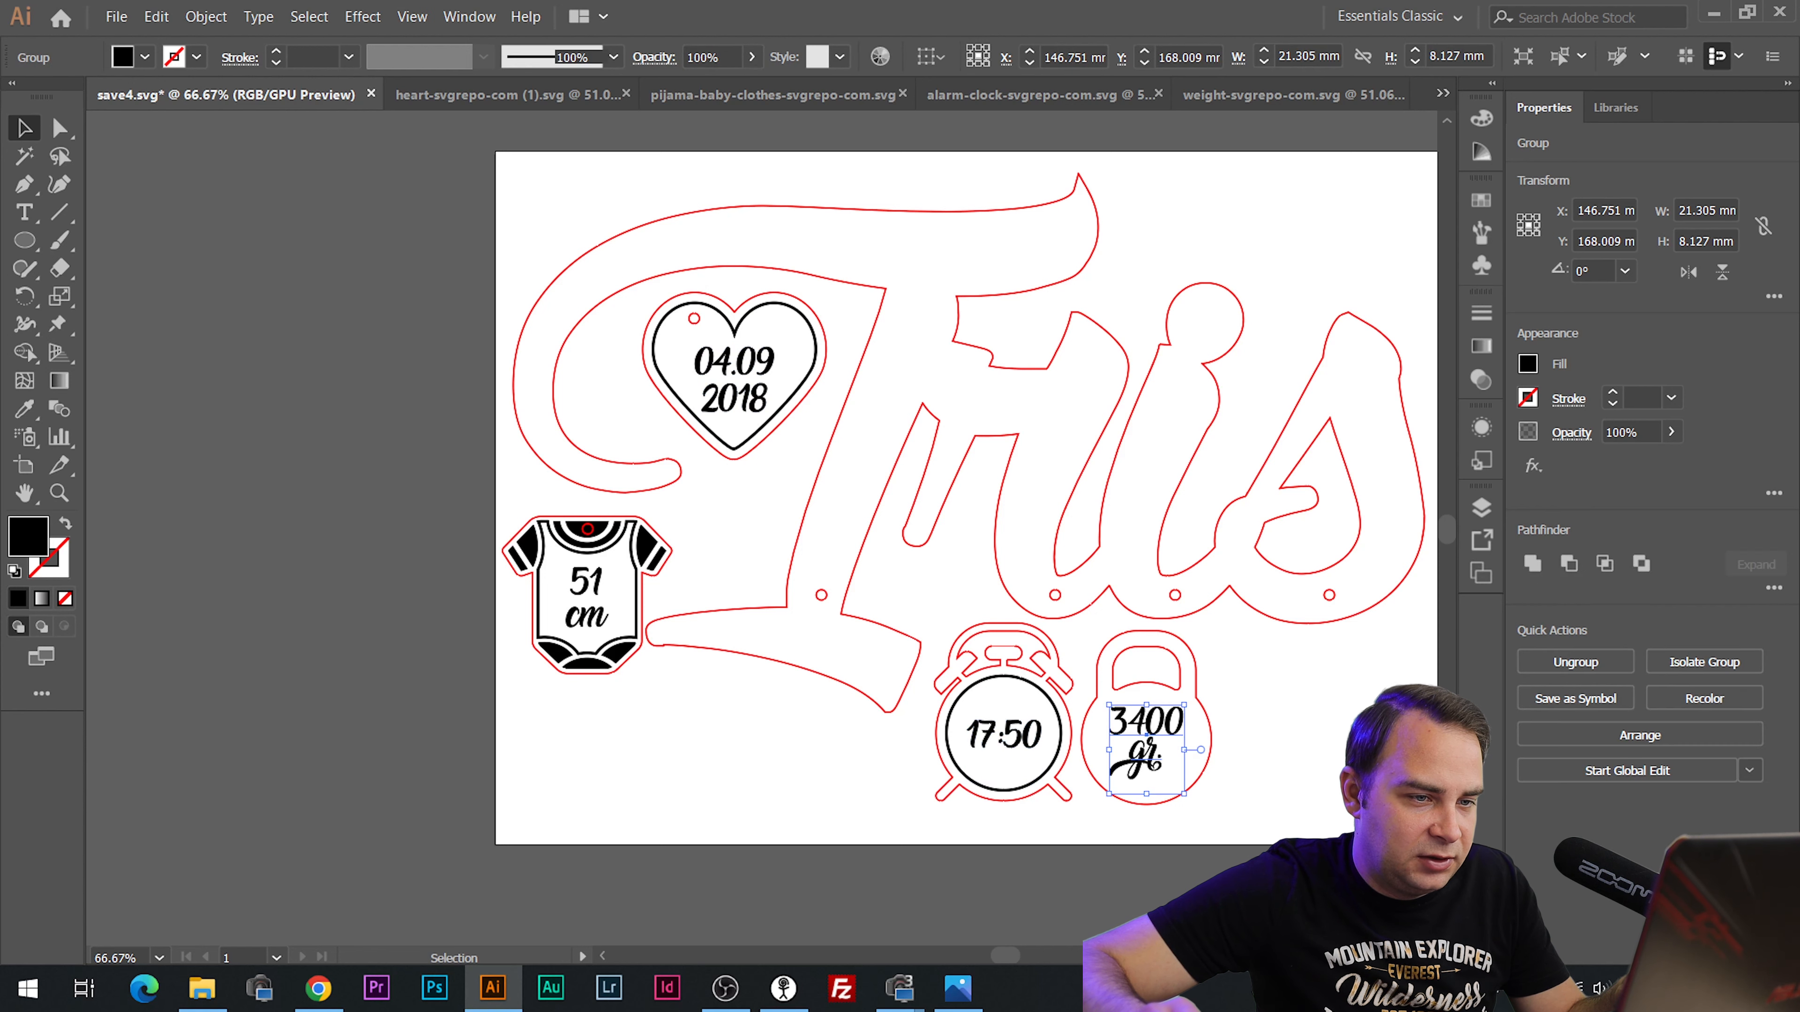
left_click(1580, 851)
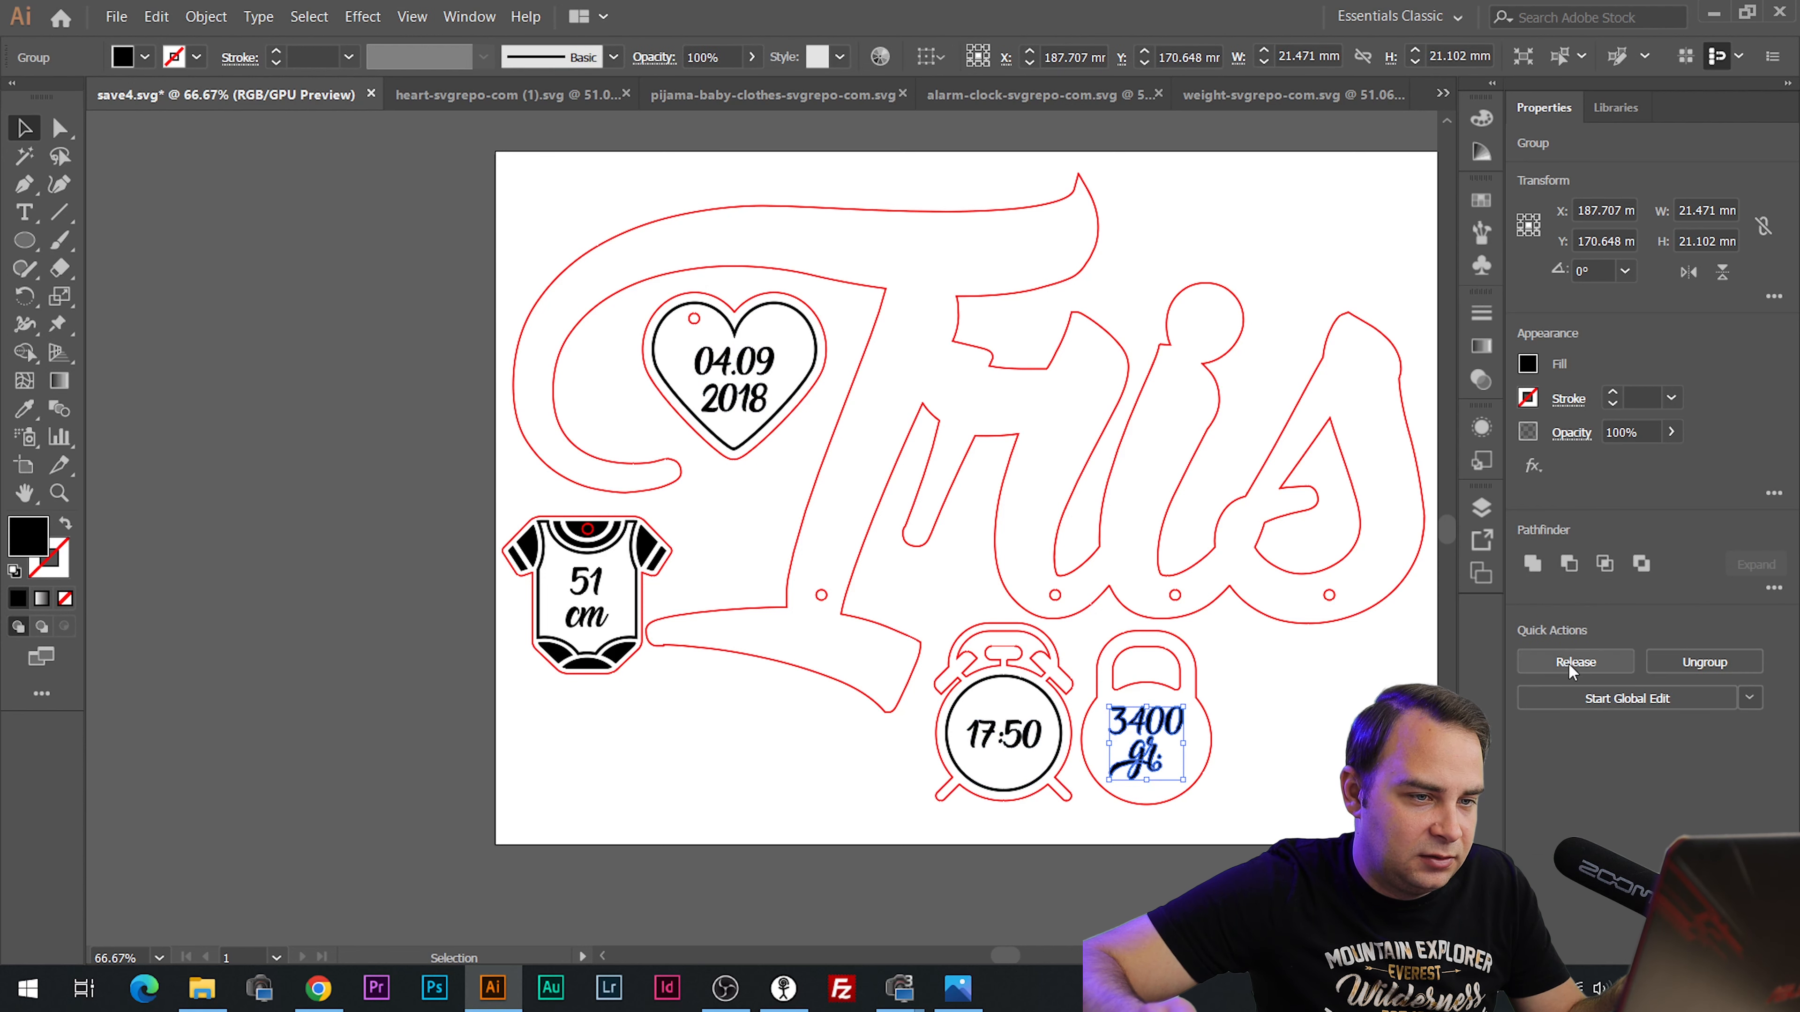
left_click(1532, 565)
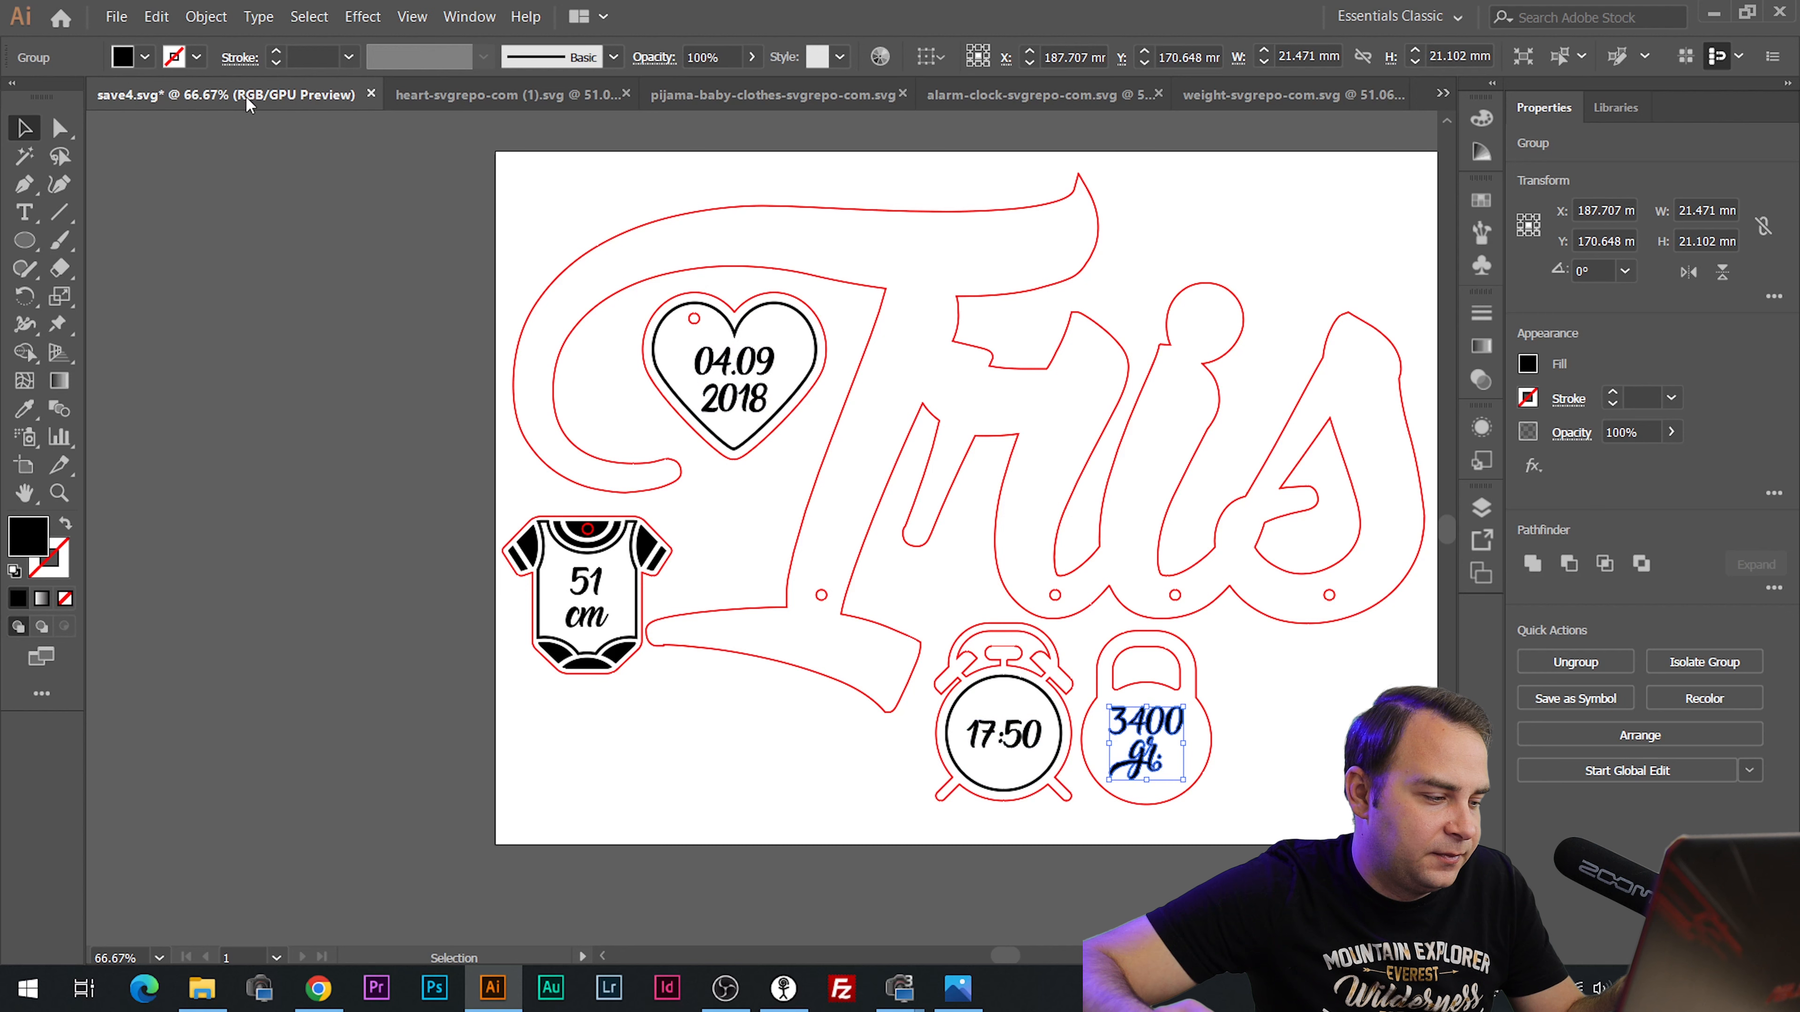
Save save4.svg and reload the design file in K40 Whisperer.
key("a")
key("v")
key("ctrl+s")
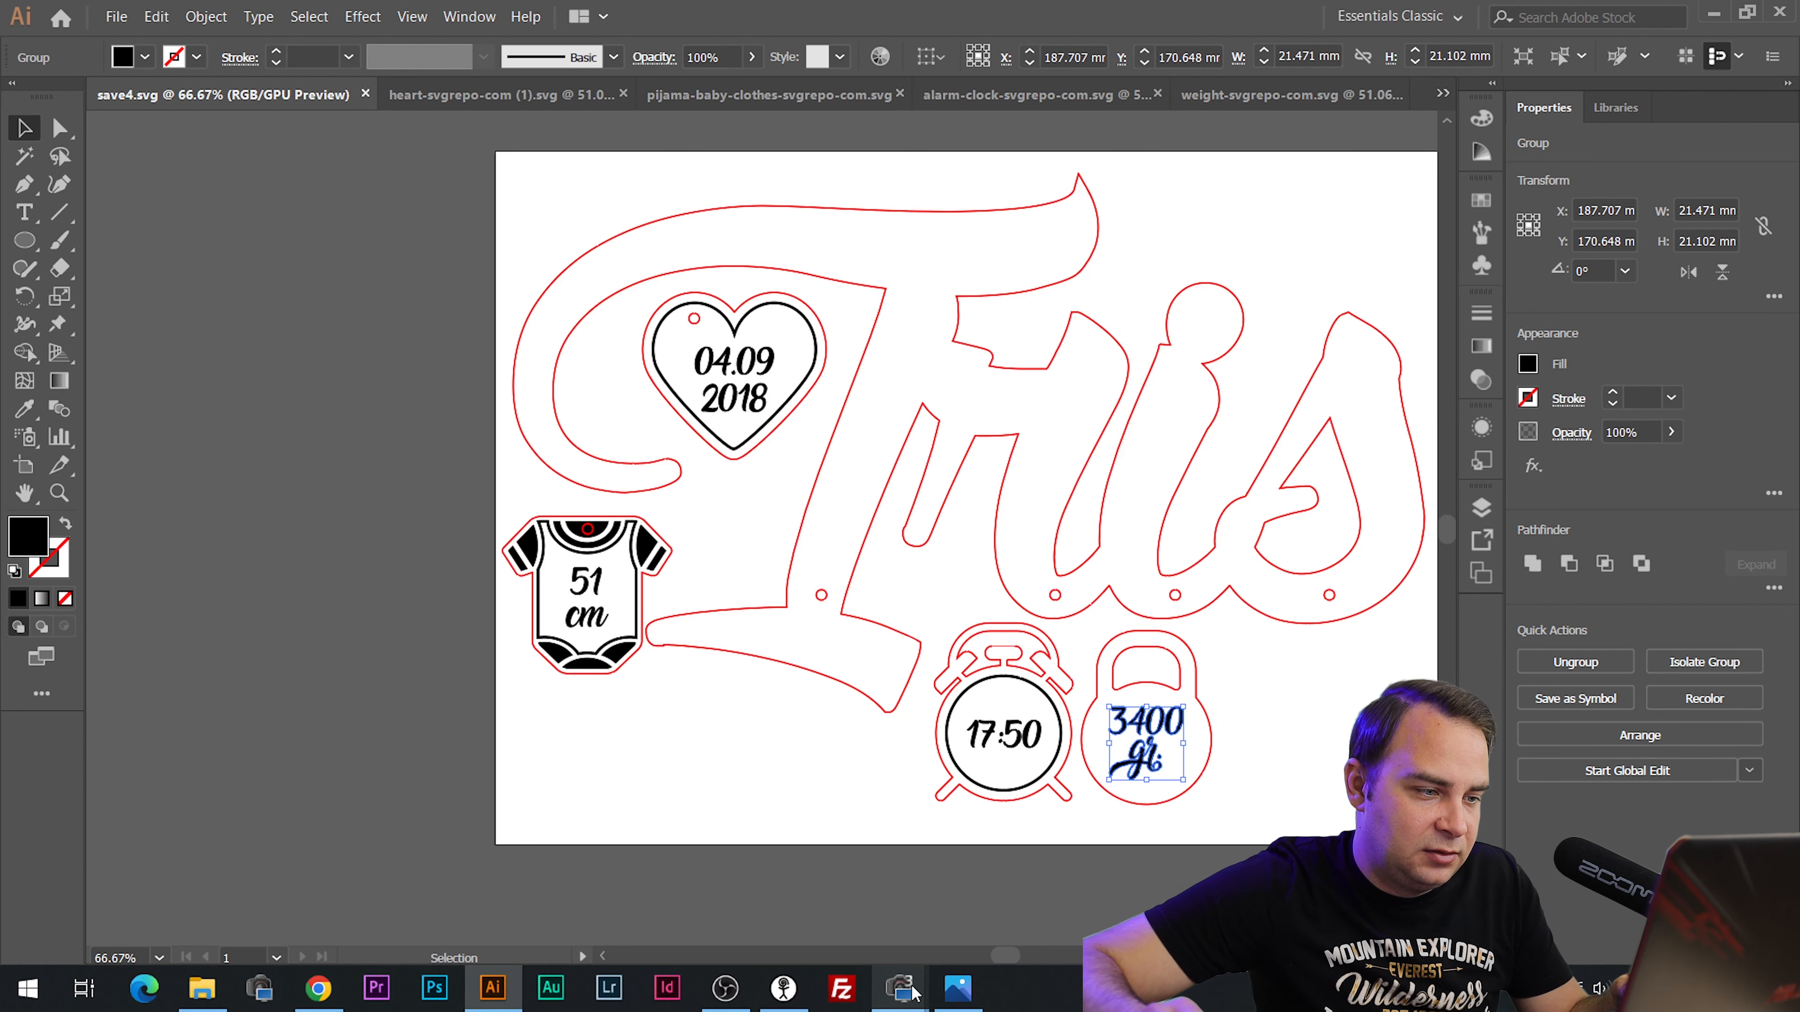
left_click(784, 987)
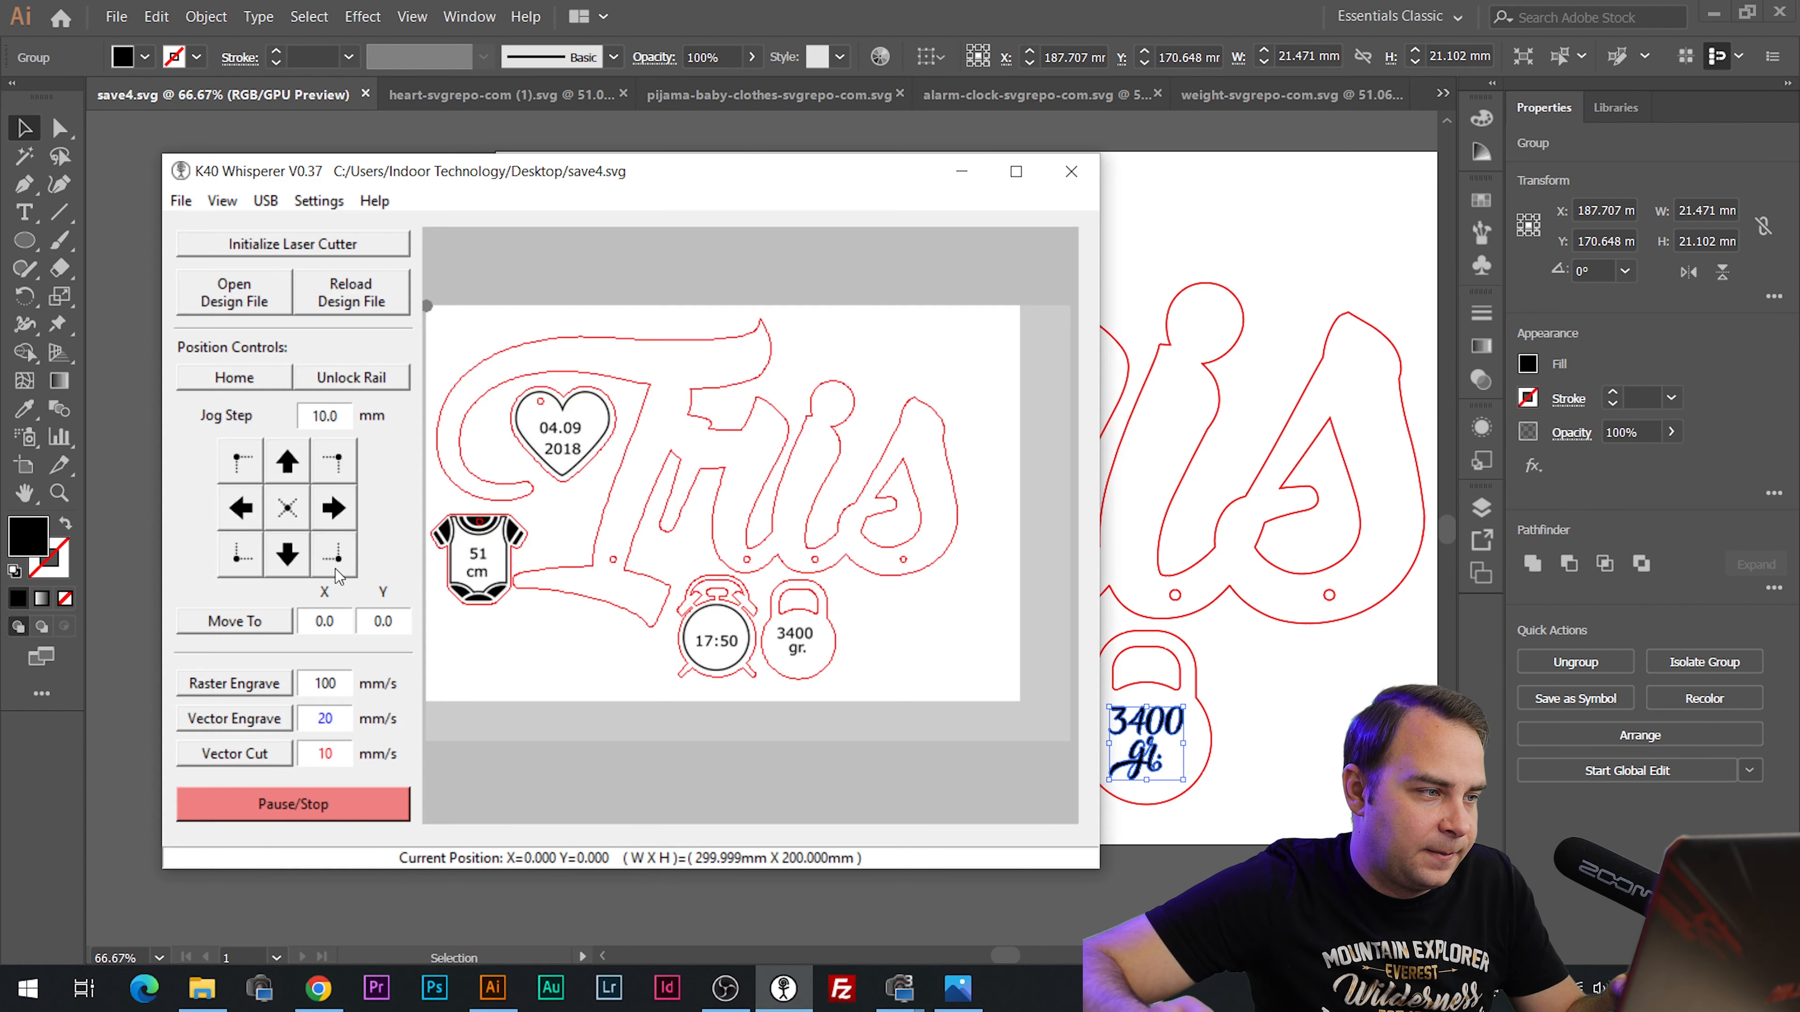
left_click(361, 296)
left_click(349, 644)
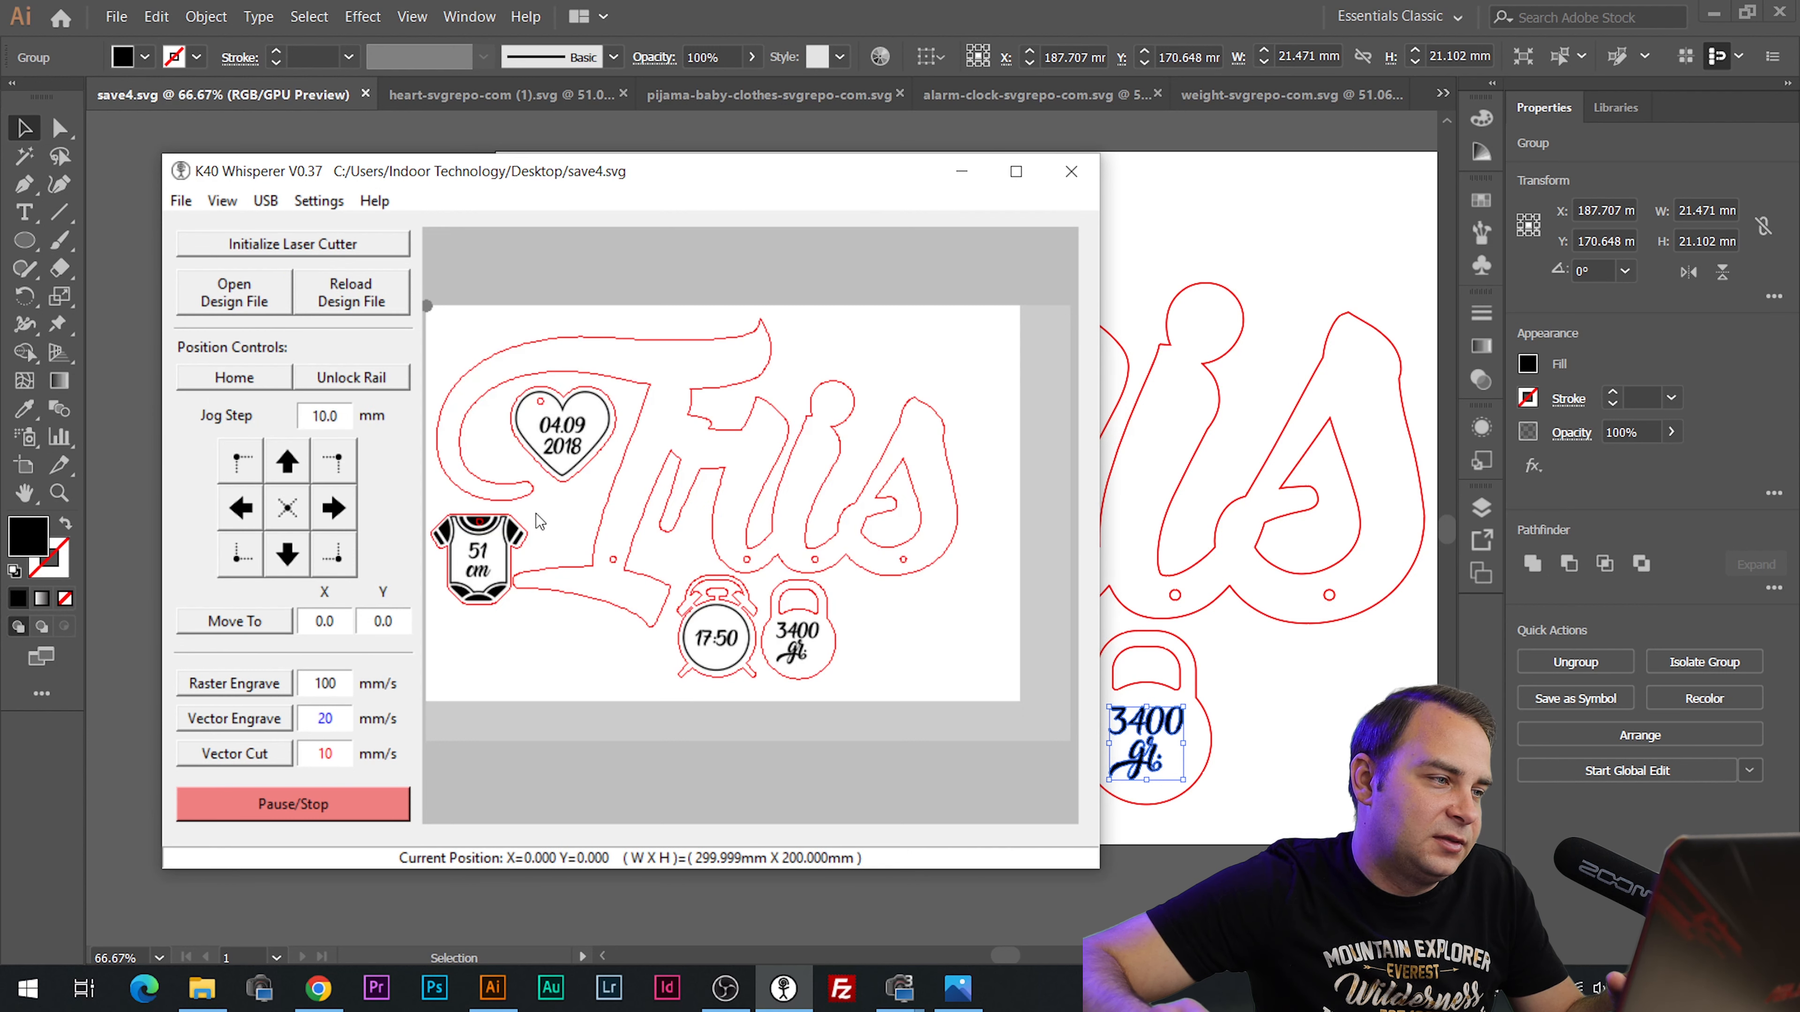
In K40 Whisperer, set the raster engrave speed to 150 mm/s and the vector cut speed to 12 mm/s.
key("alt+Tab")
scroll(590, 532, "up", 5)
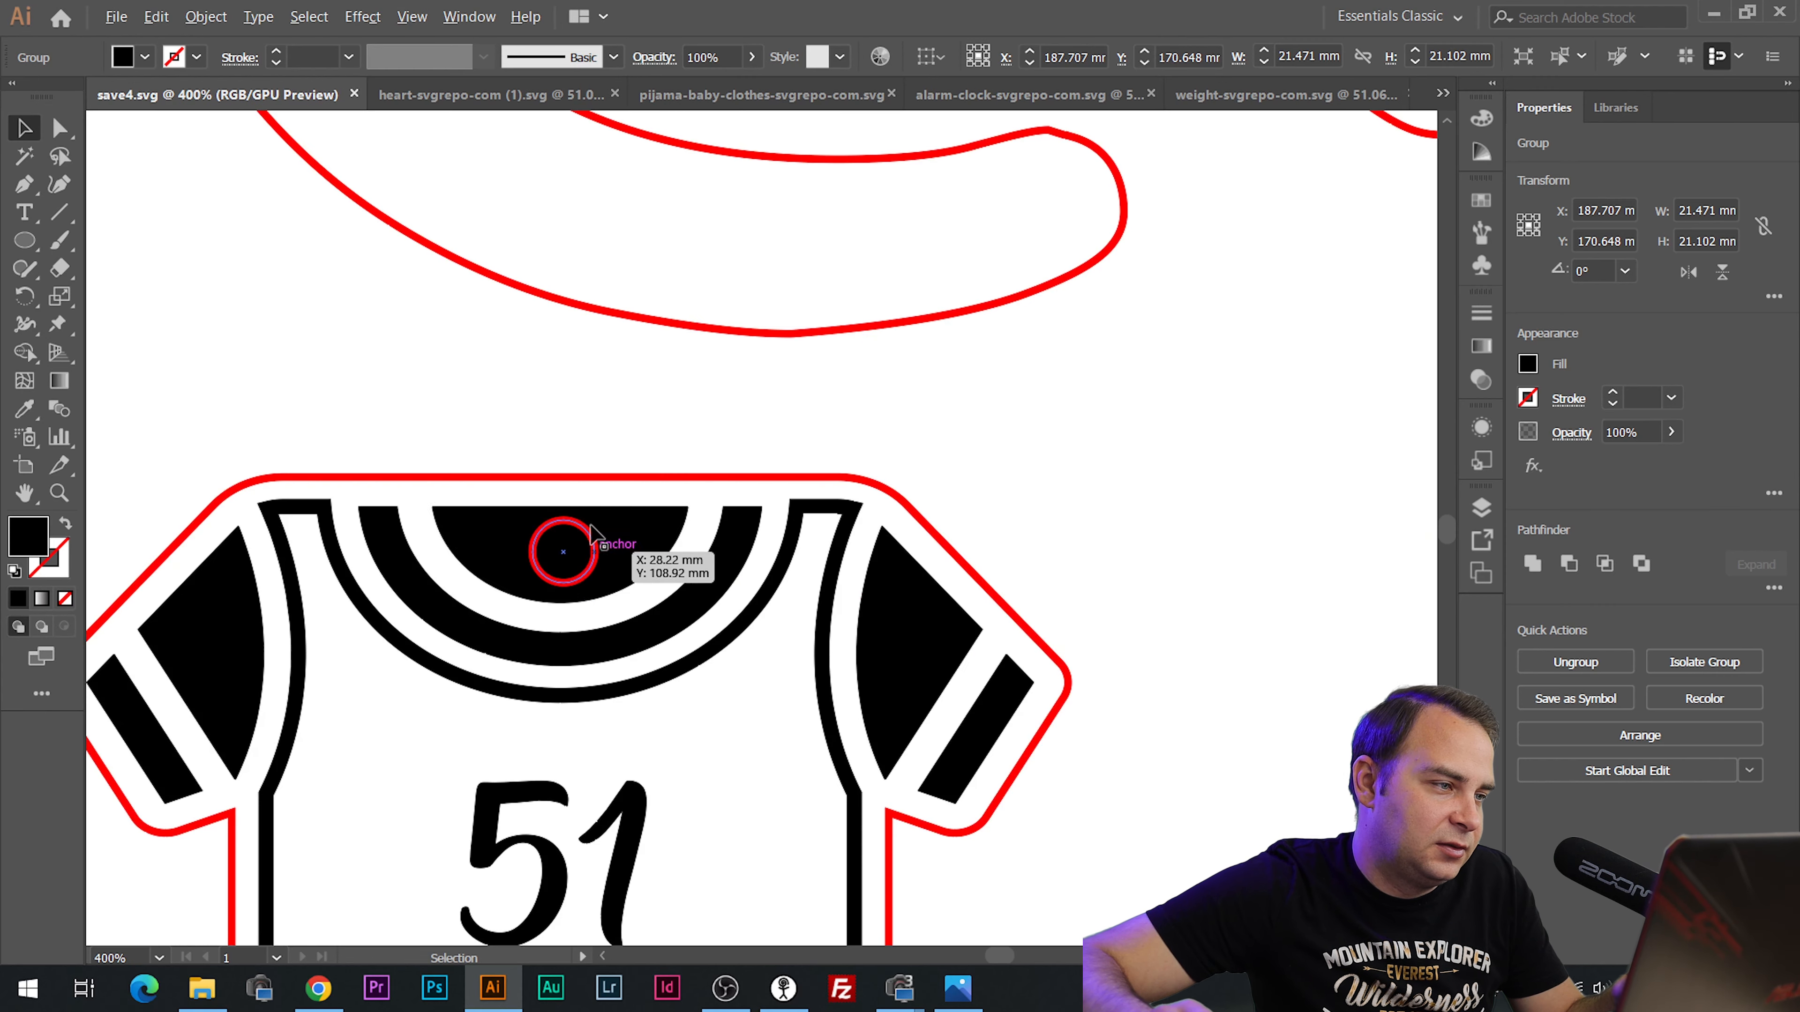
type("0")
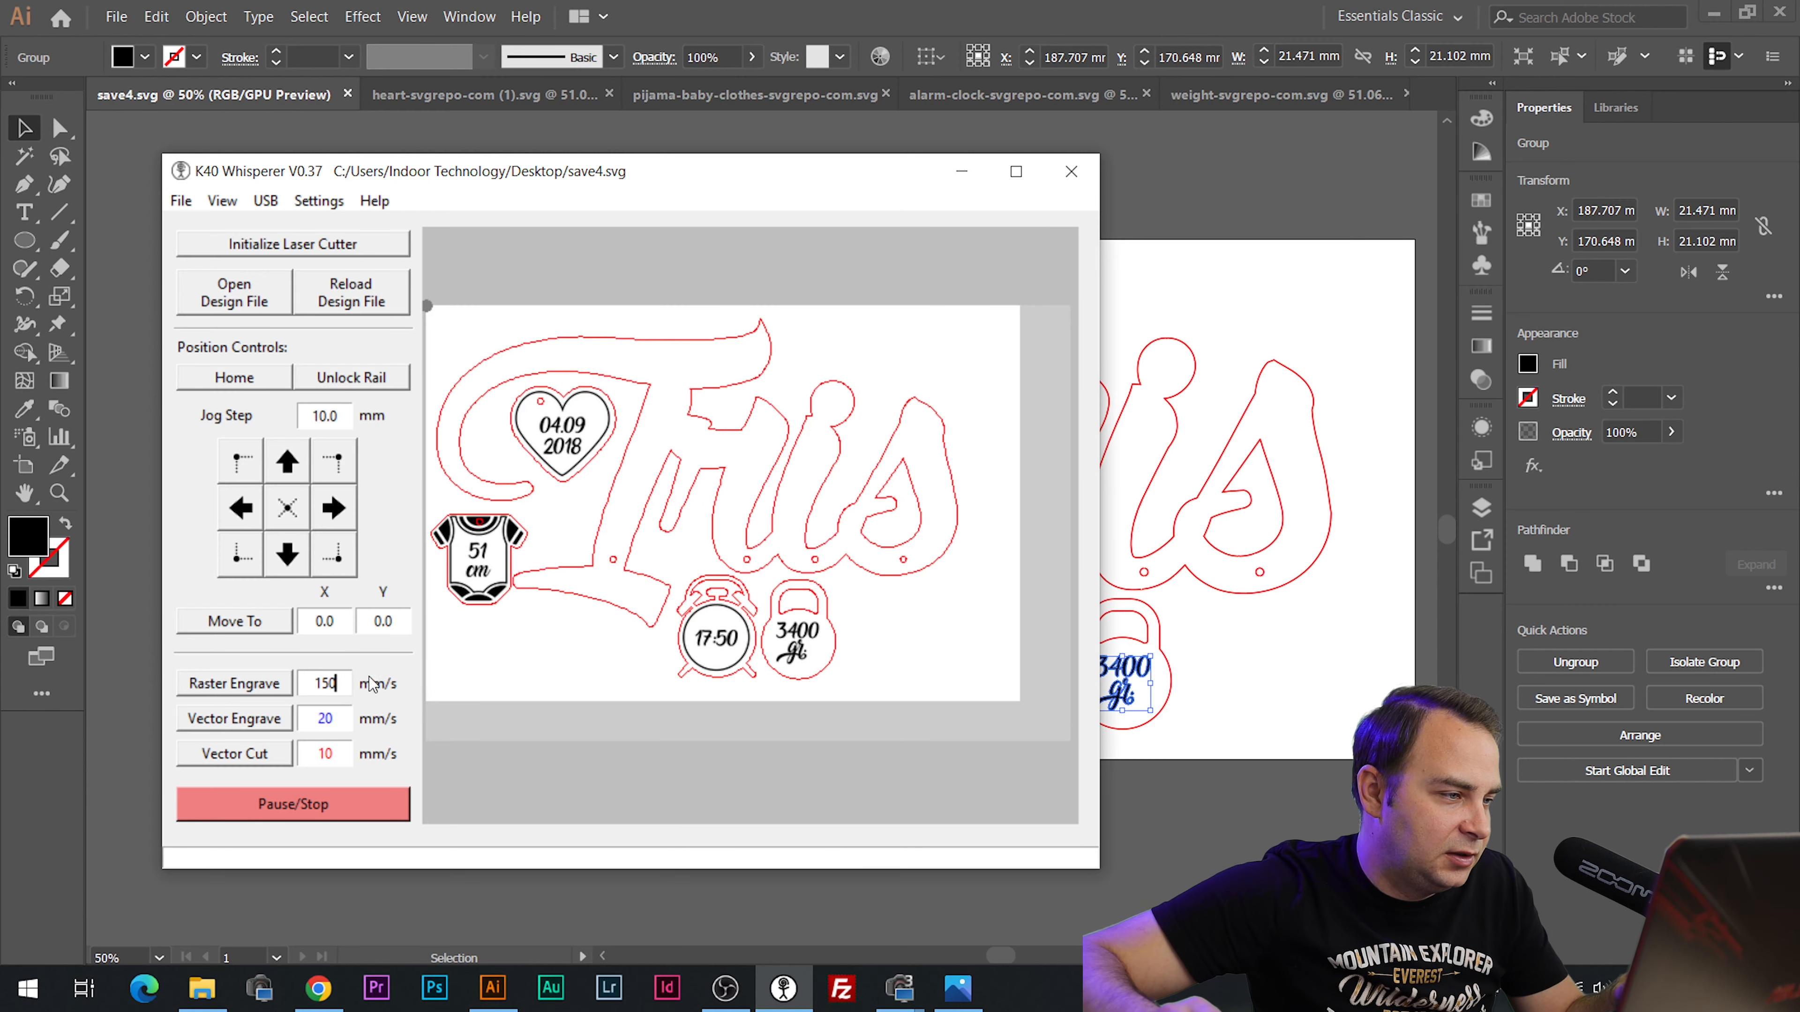
type("12")
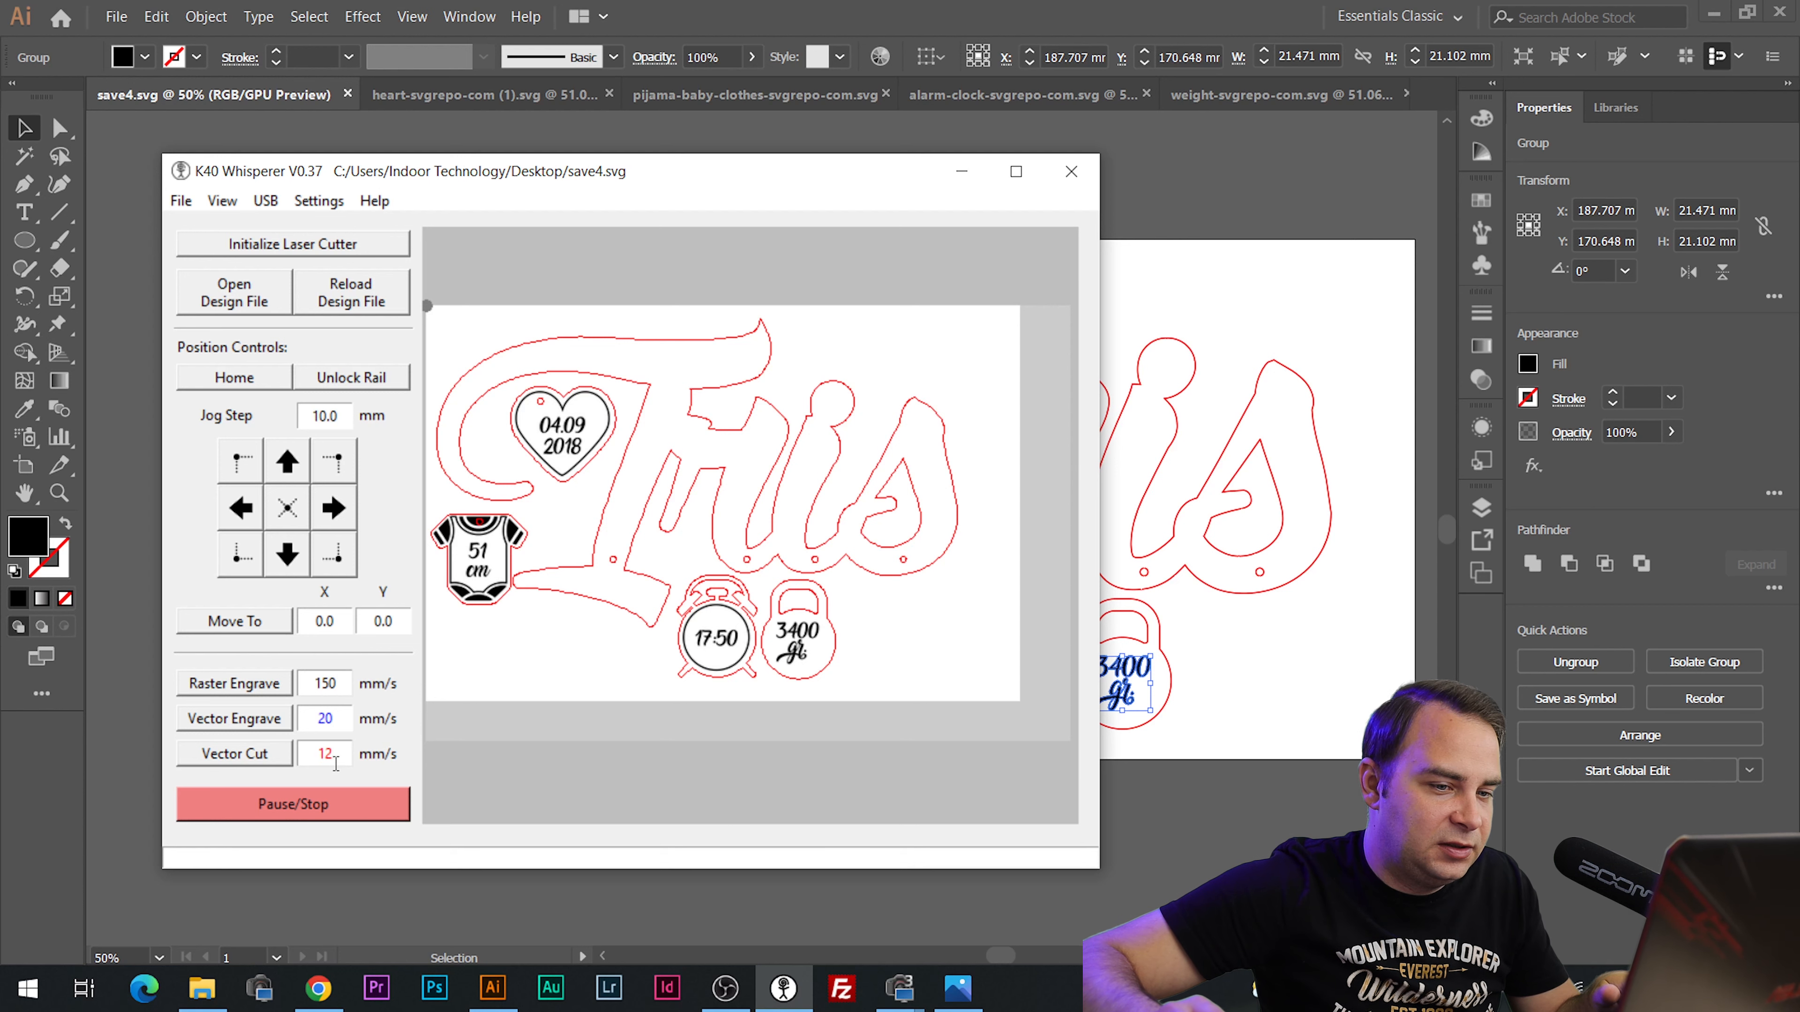